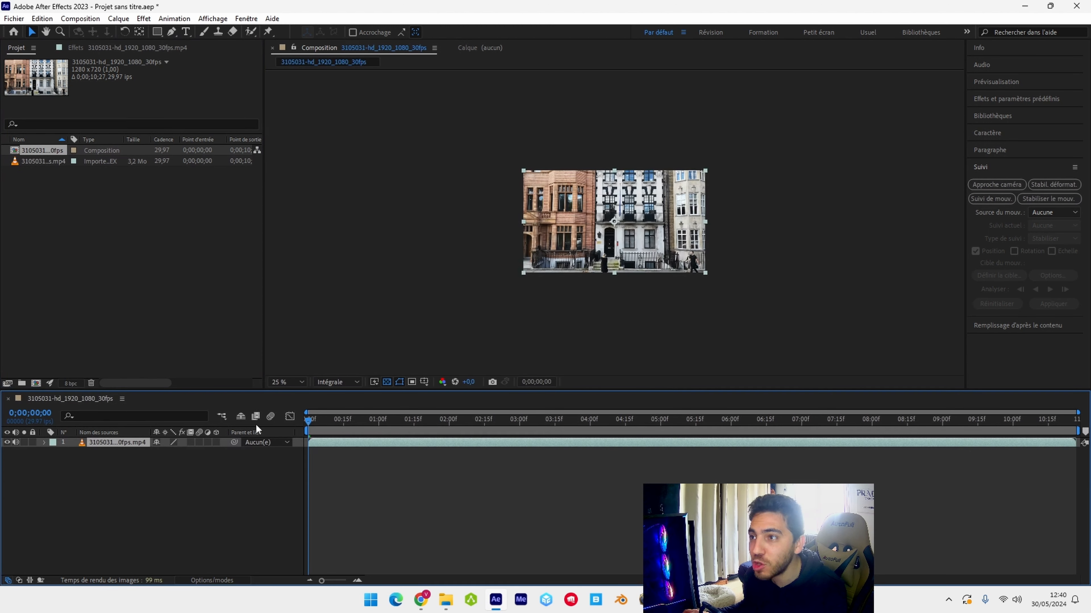
- Run the 3D camera tracker on the building footage with detailed analysis enabled
key("period")
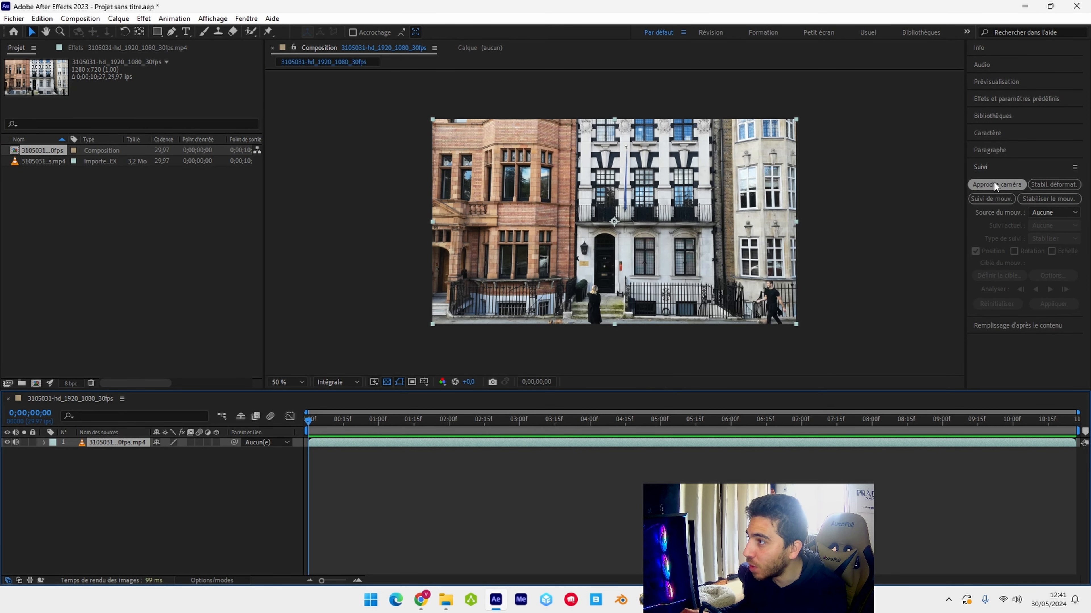
left_click(994, 184)
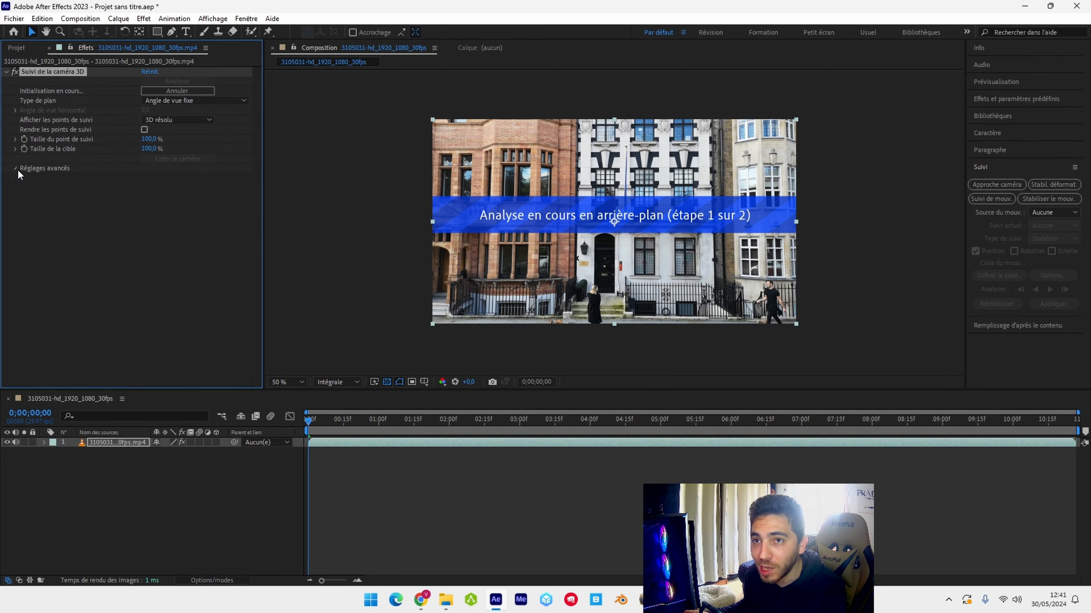
left_click(144, 207)
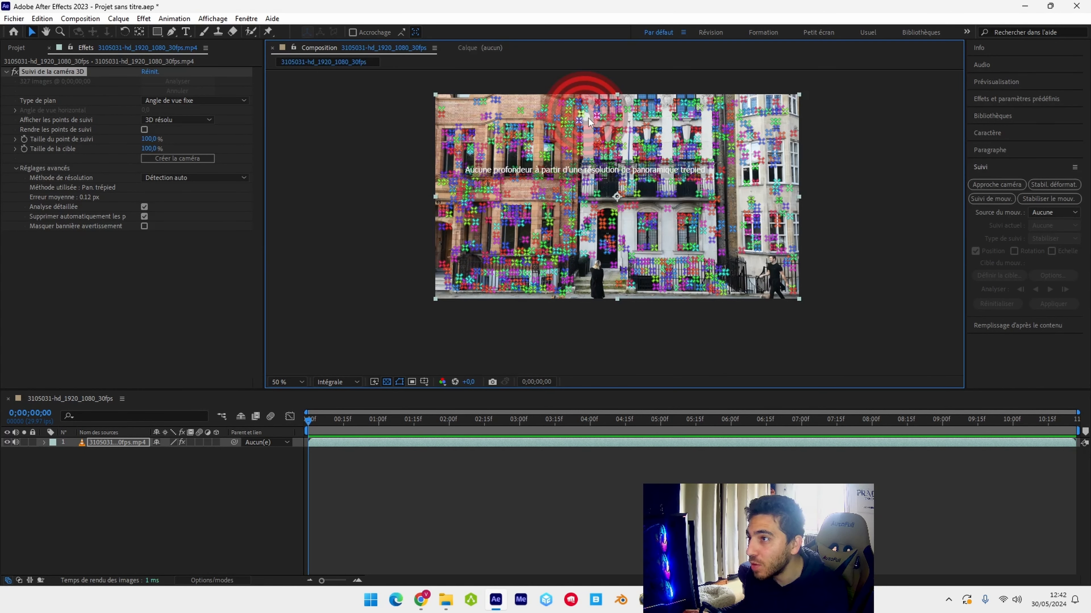
- Create a solid and camera from the track points on the white building's upper facade, and scrub the footage to check the tracking
mouse_move(589, 136)
left_mouse_down()
mouse_move(606, 189)
mouse_move(676, 185)
mouse_move(695, 168)
left_mouse_up()
right_click(631, 144)
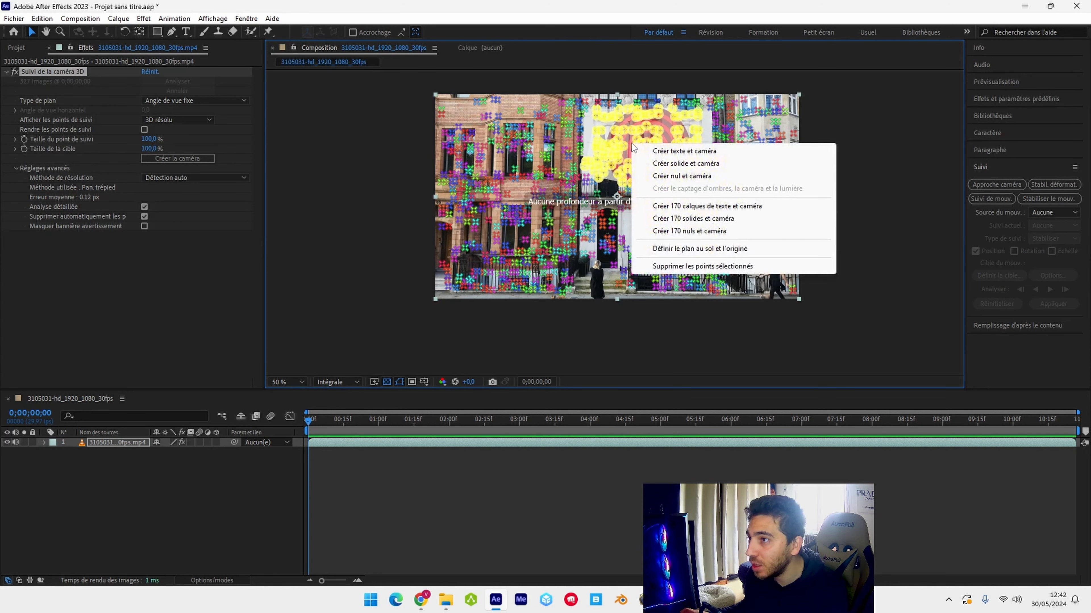
left_click(676, 162)
left_click(343, 422)
left_click_drag(346, 429, 887, 417)
key("Home")
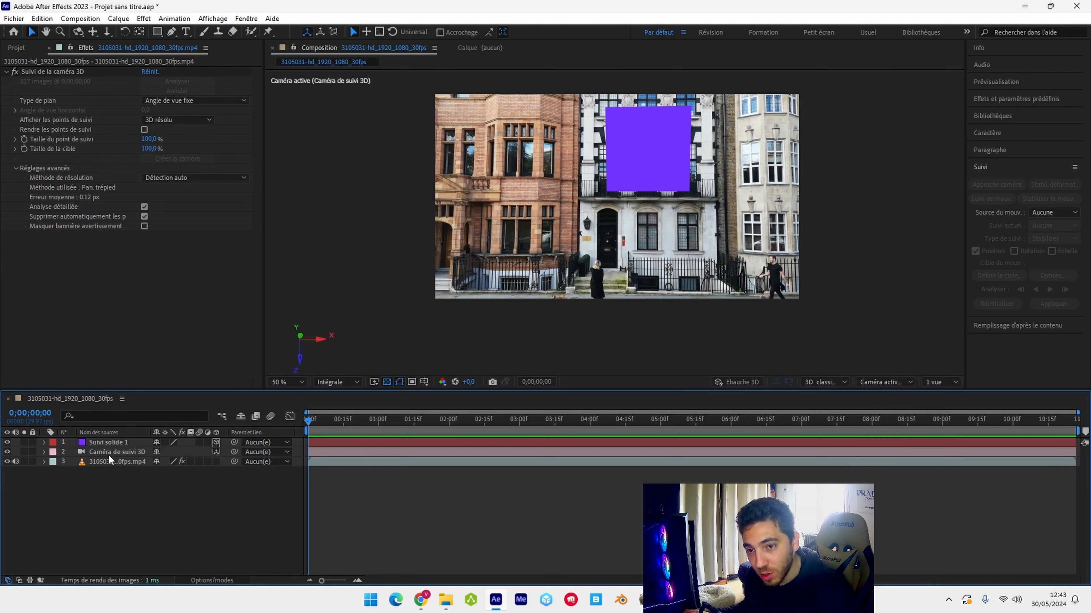
- Export only the tracking solid and tracking camera layers as composition data to data.json in the CGI 2 folder
left_click(115, 448)
left_click(112, 443)
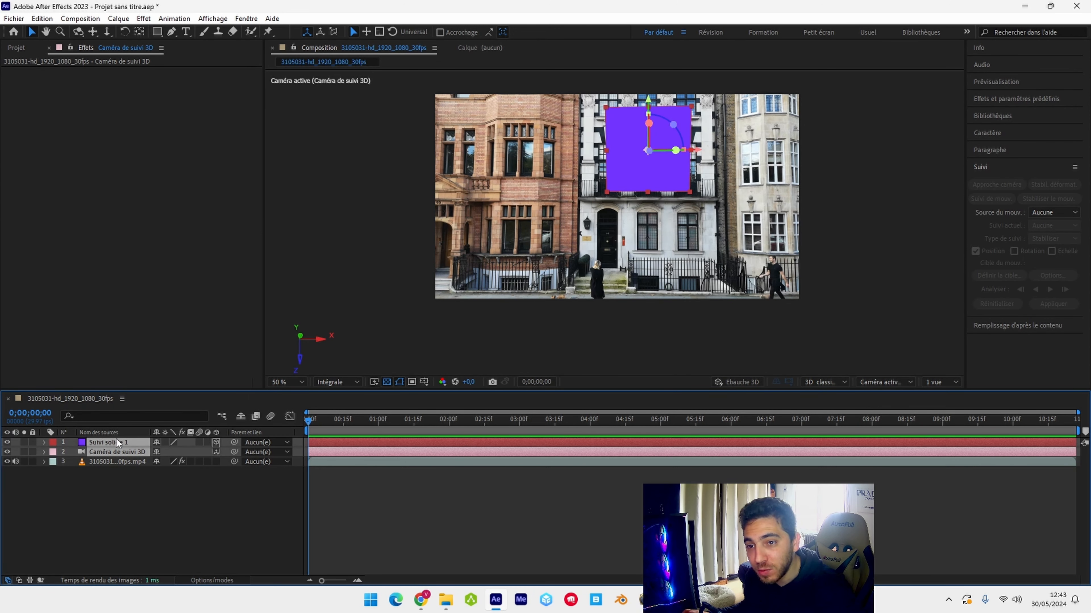
left_click(17, 20)
mouse_move(62, 306)
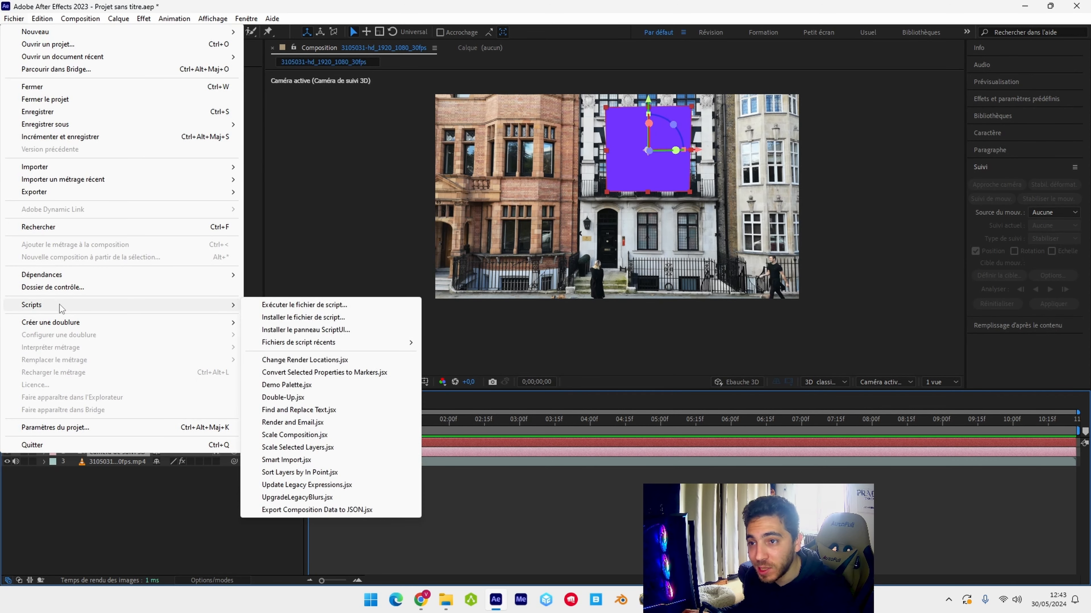
left_click(344, 511)
left_click(694, 256)
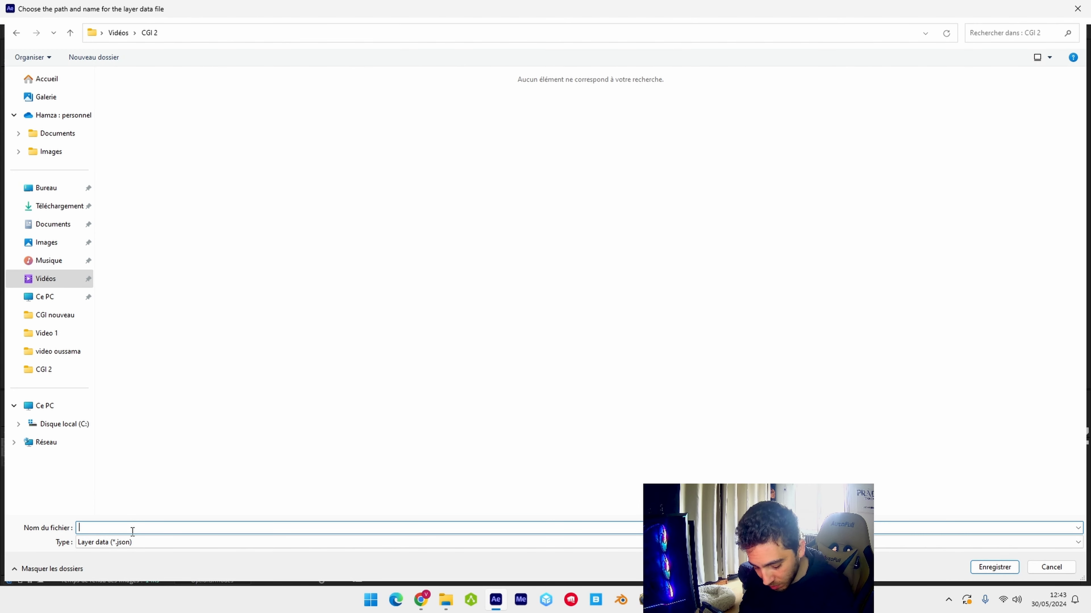
type("data")
left_click(1005, 570)
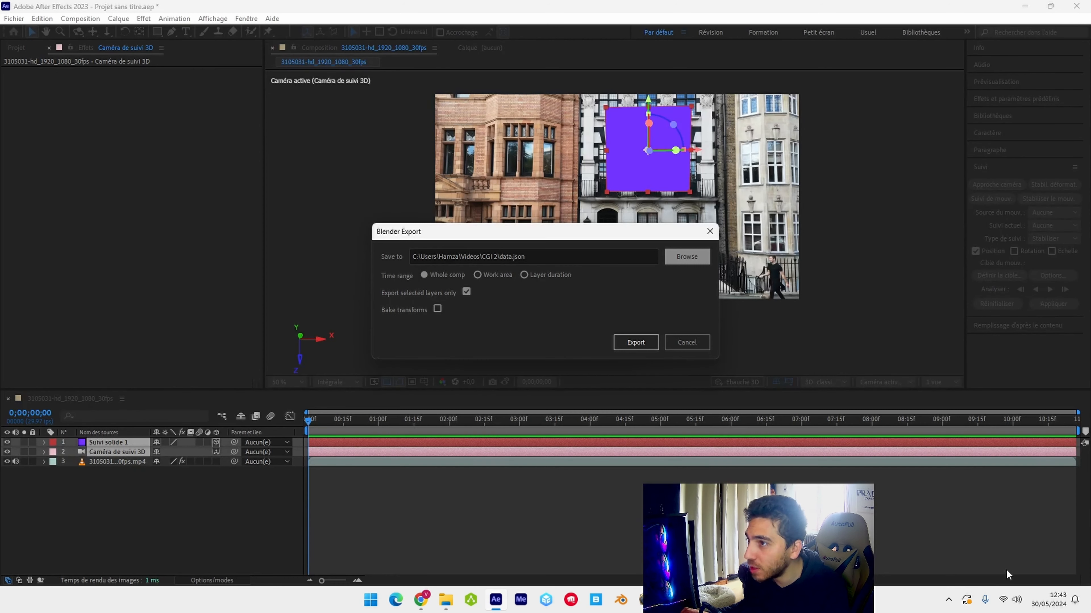
left_click(635, 343)
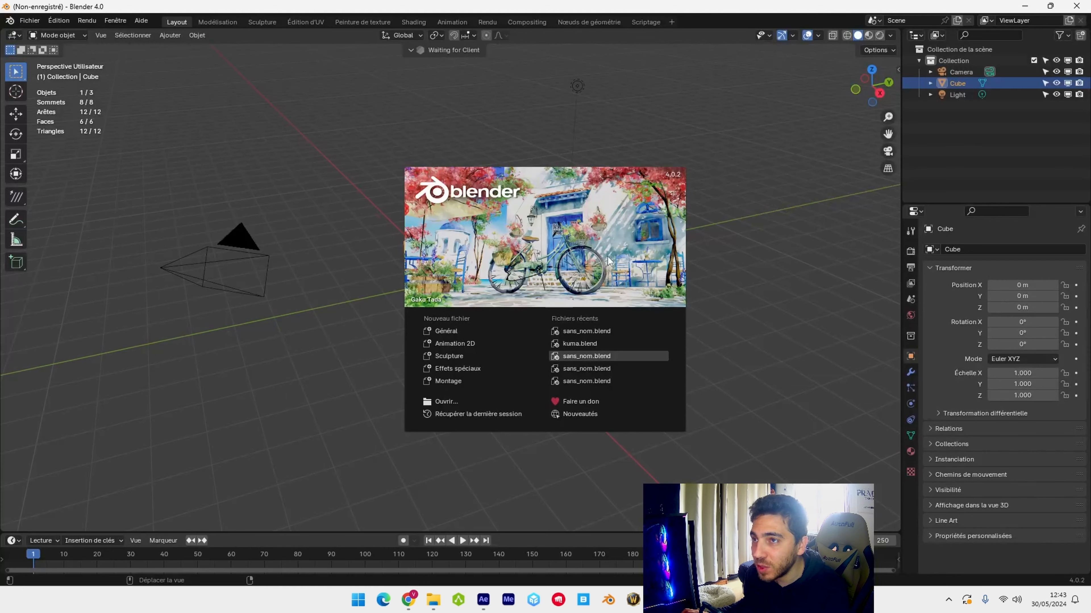
- Switch to Blender, start a new General file and delete the default camera, cube and light
left_click(456, 330)
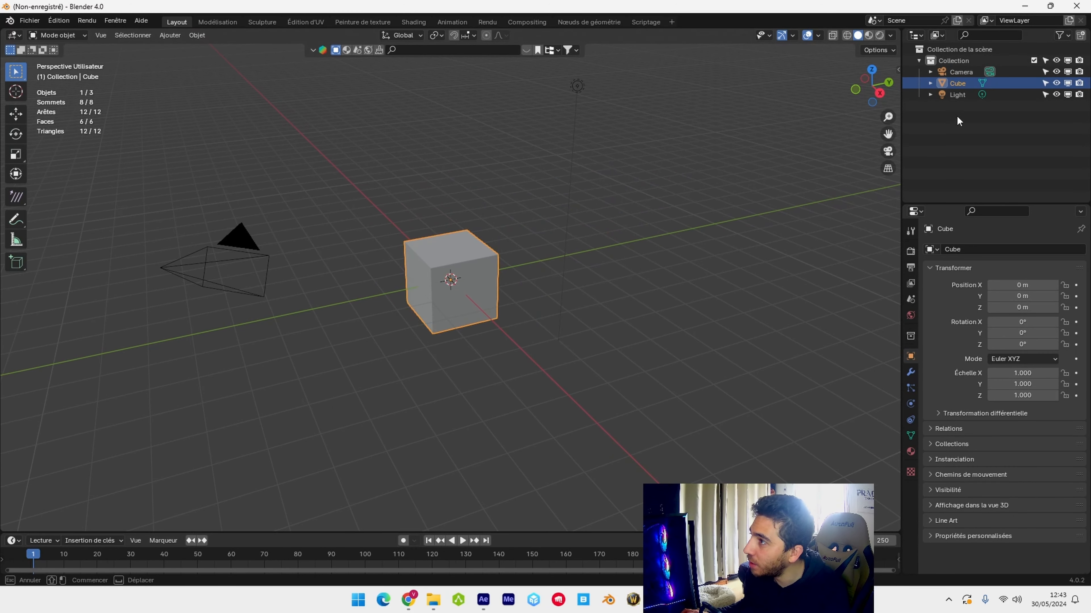
key("a")
key("x")
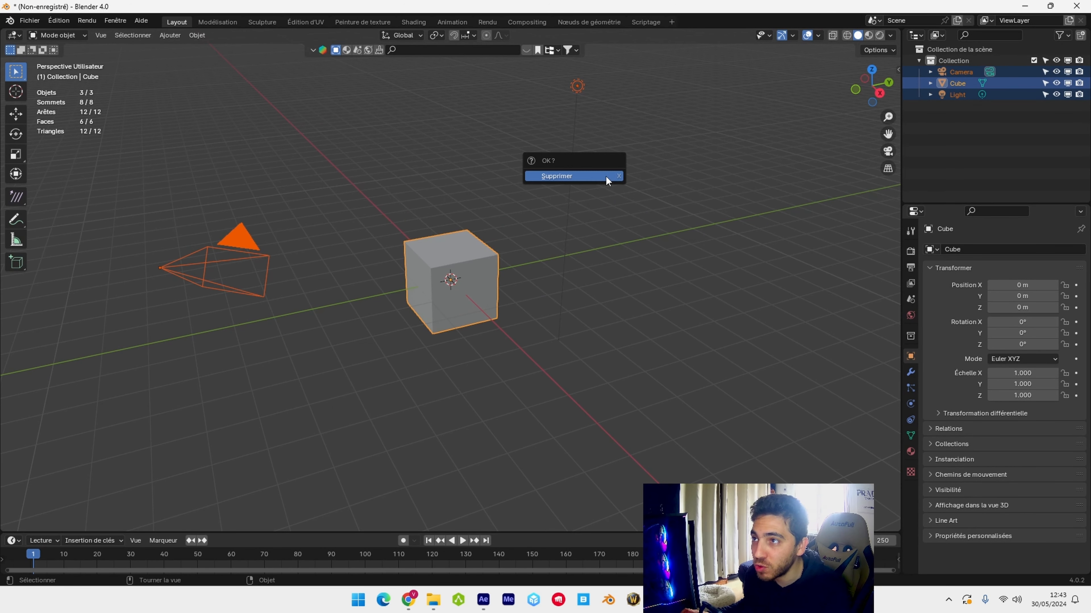
left_click(607, 180)
- Import the After Effects composition data from data.json in the CGI 2 folder
left_click(29, 21)
mouse_move(65, 182)
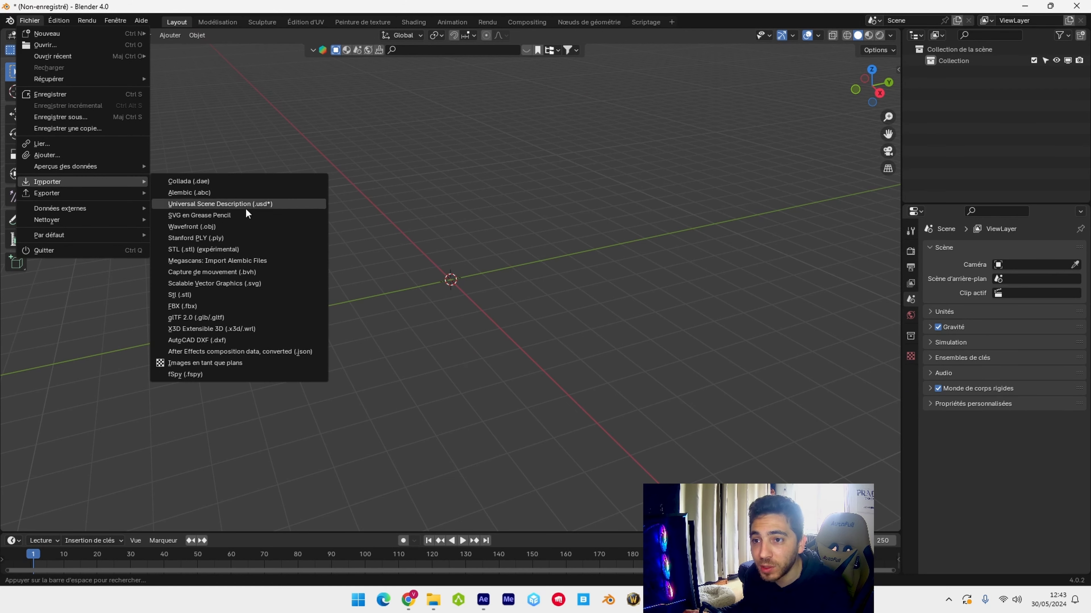
left_click(249, 350)
left_click(254, 337)
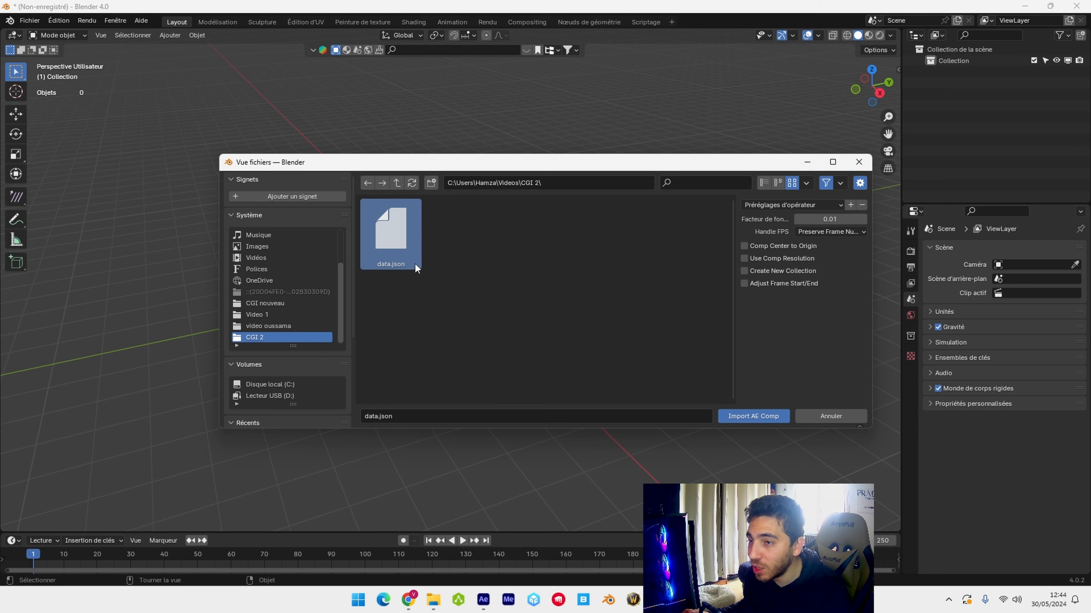
left_click(754, 417)
- Enlarge the timeline and shift the imported keyframes so they start at frame 1
left_click_drag(398, 531, 399, 480)
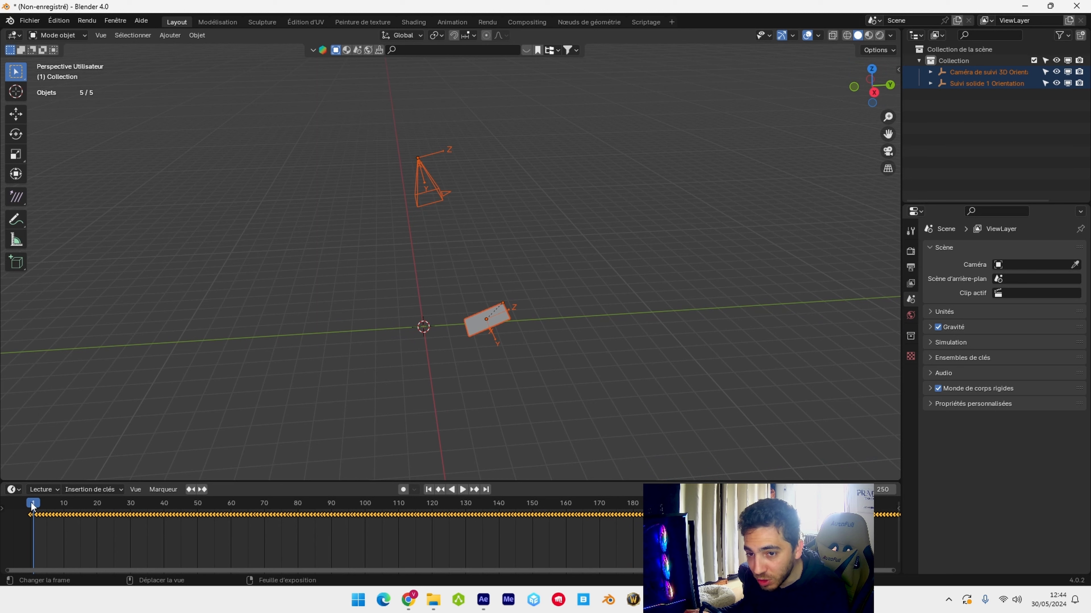
key("g")
left_click(47, 521)
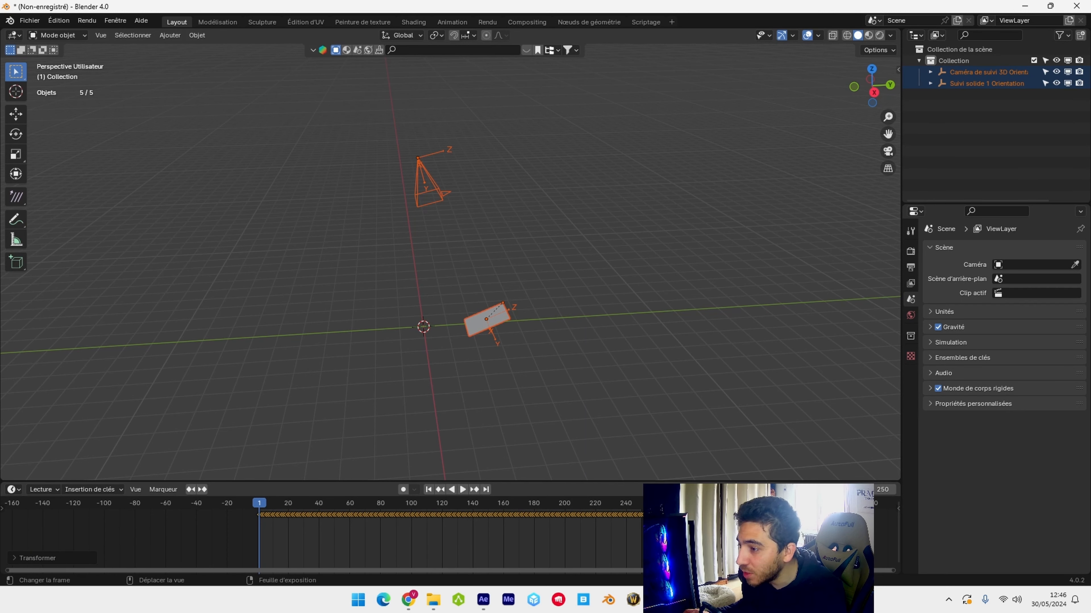
- Set the animation's end frame to 328, matching the last keyframe, and return to the first frame
left_click(760, 503)
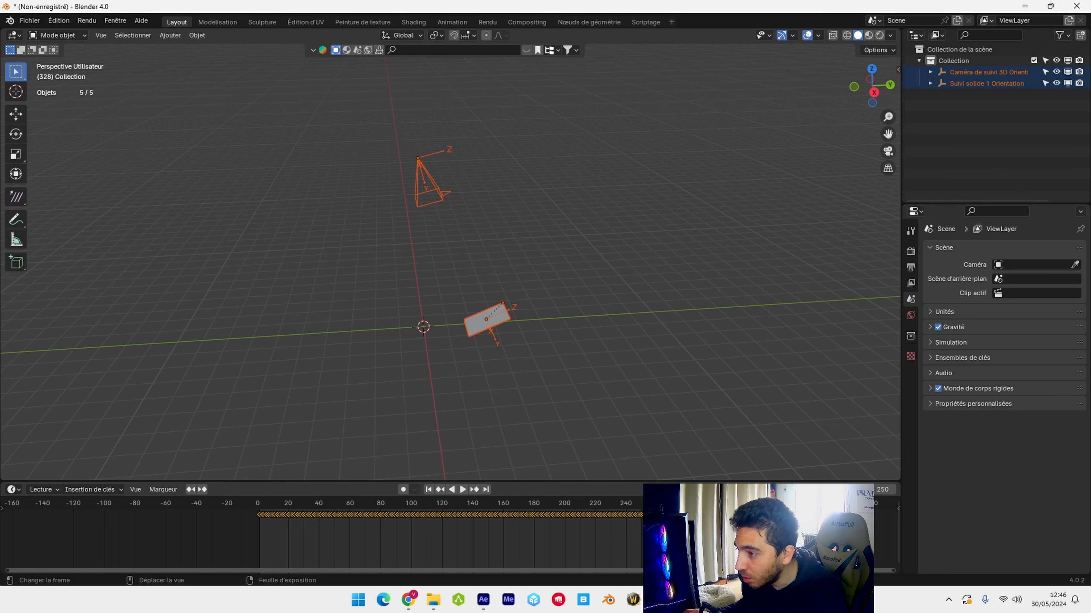
left_click(876, 490)
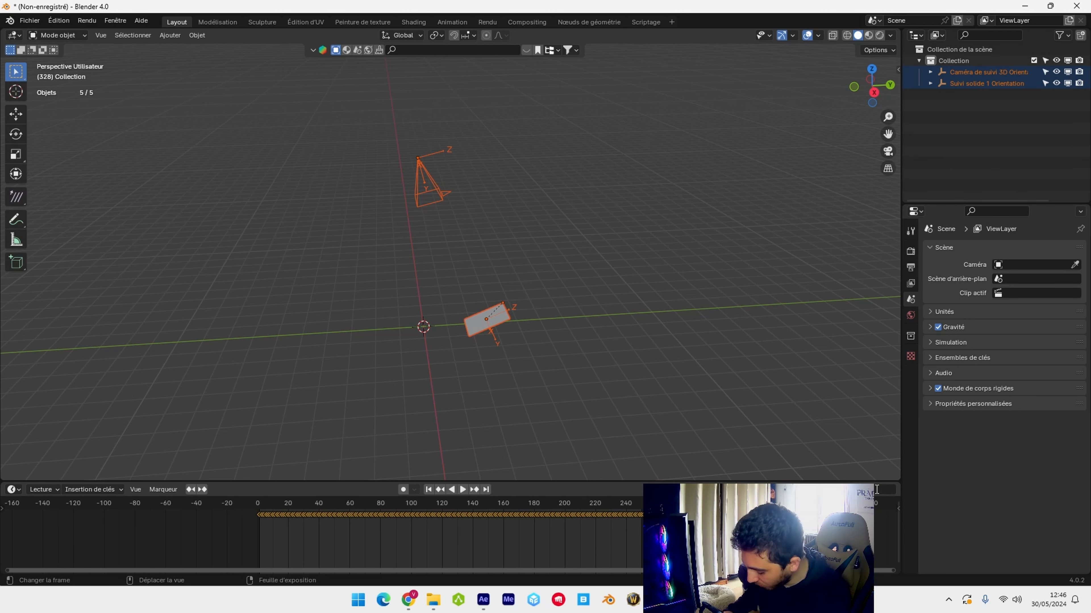
type("328")
key("Return")
key("shift+Left")
- Look through the tracking camera, enable its background images, and add one with the Clip vidéo source, opening the file choice for it
key("KP_0")
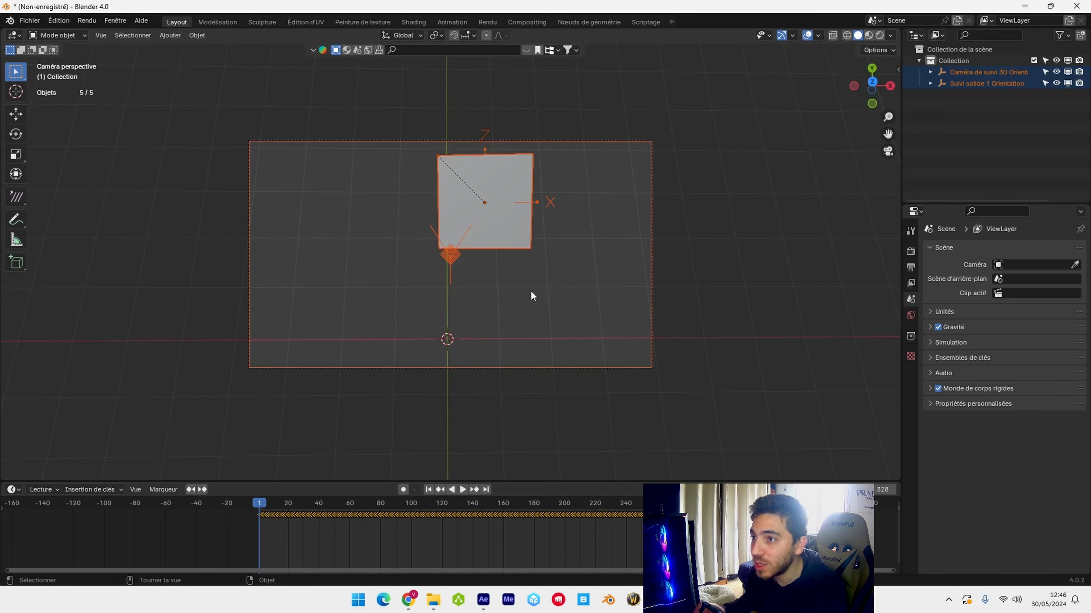
left_click(651, 250)
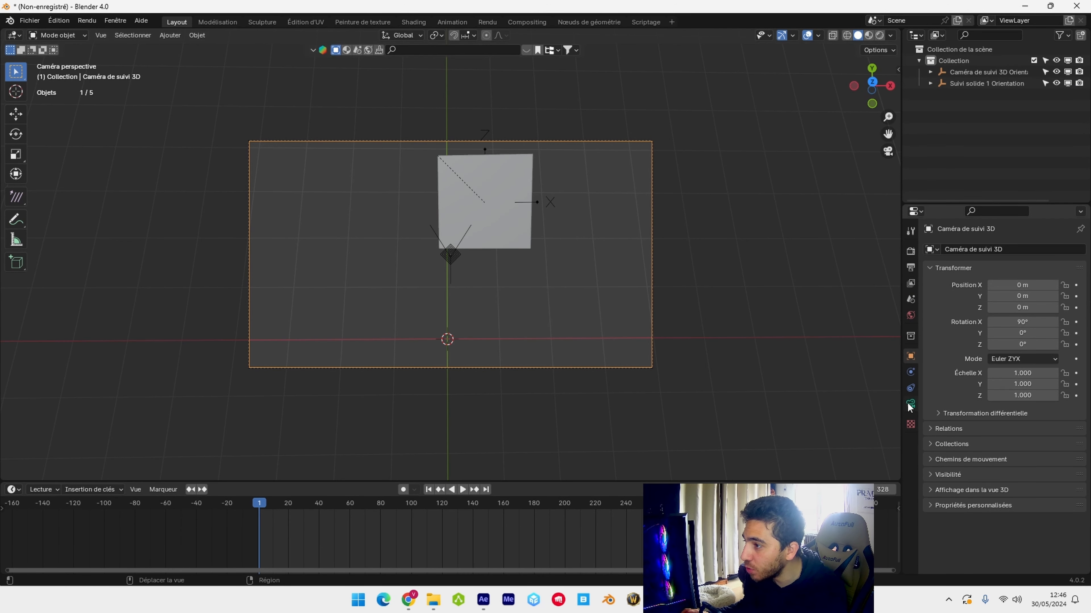
left_click(911, 404)
left_click(938, 439)
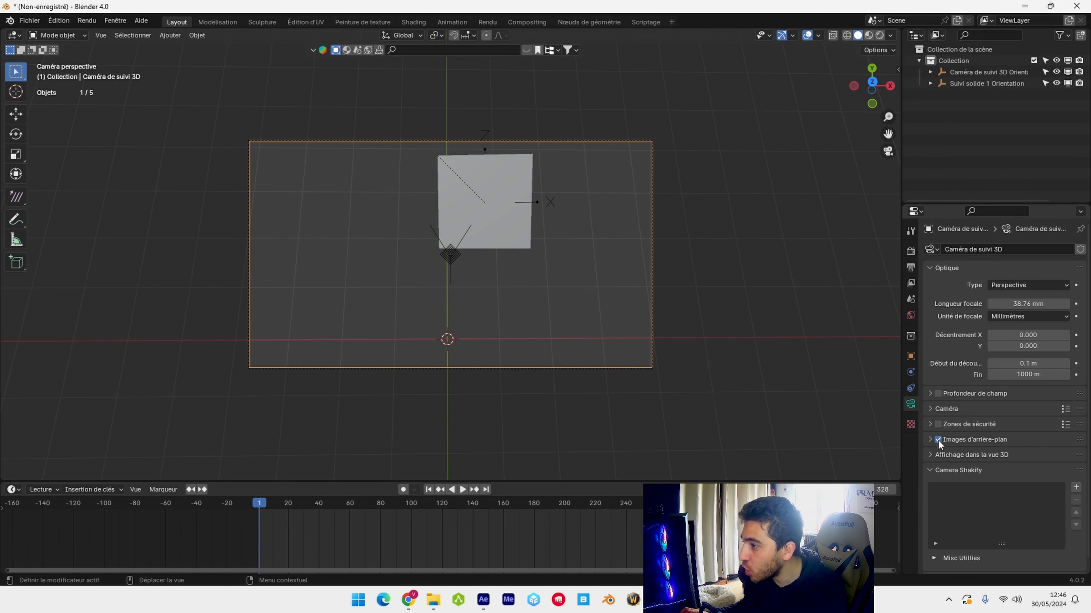
left_click(928, 442)
left_click(1007, 457)
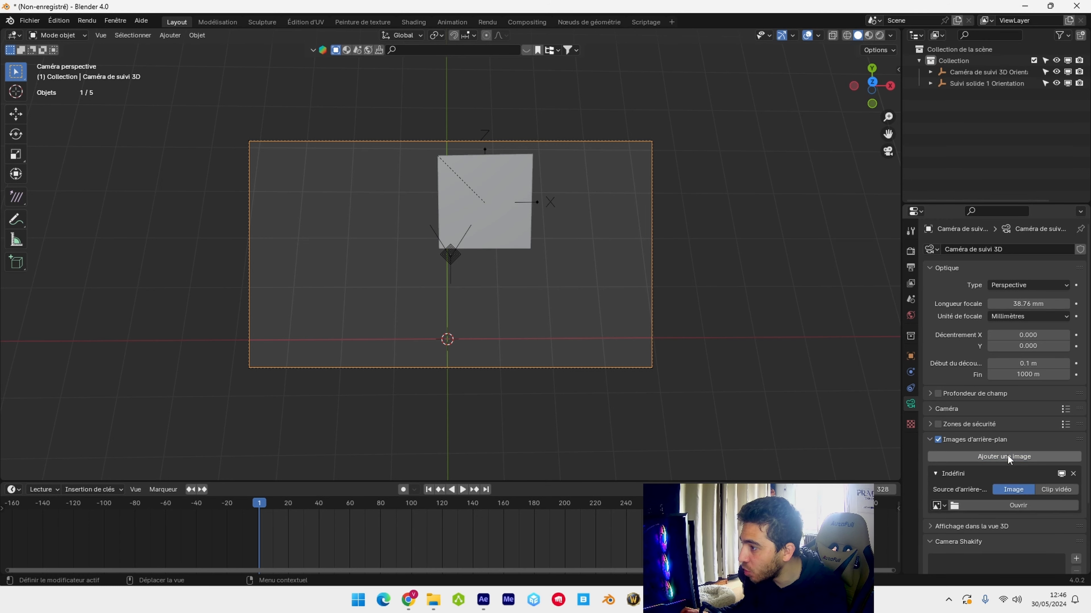
left_click(1056, 490)
left_click(1030, 521)
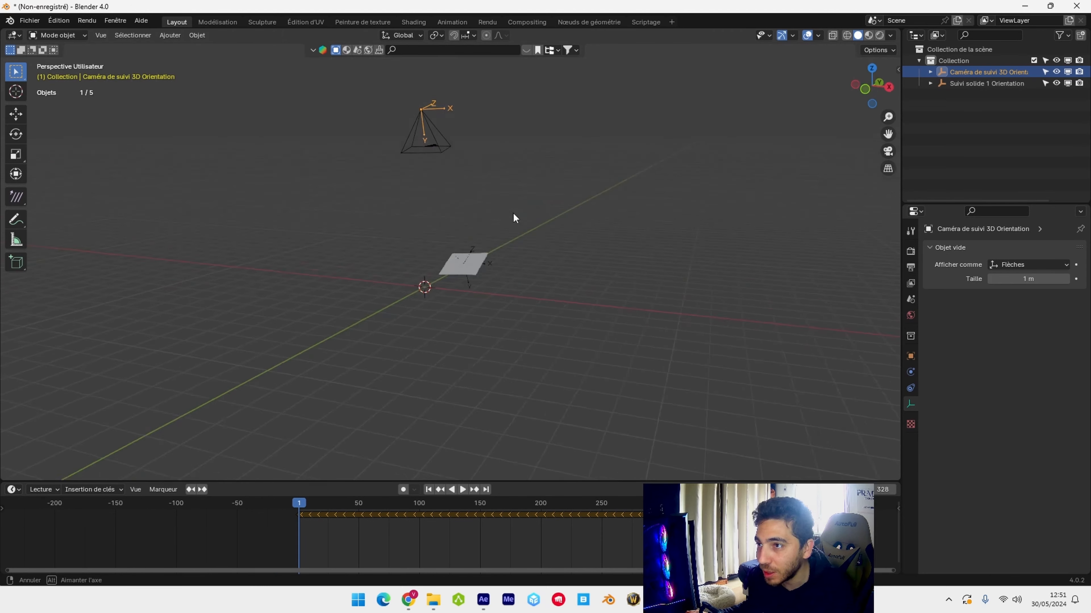
- Snap the 3D cursor to the orientation empty of the tracking camera
middle_click_drag(514, 218, 447, 252)
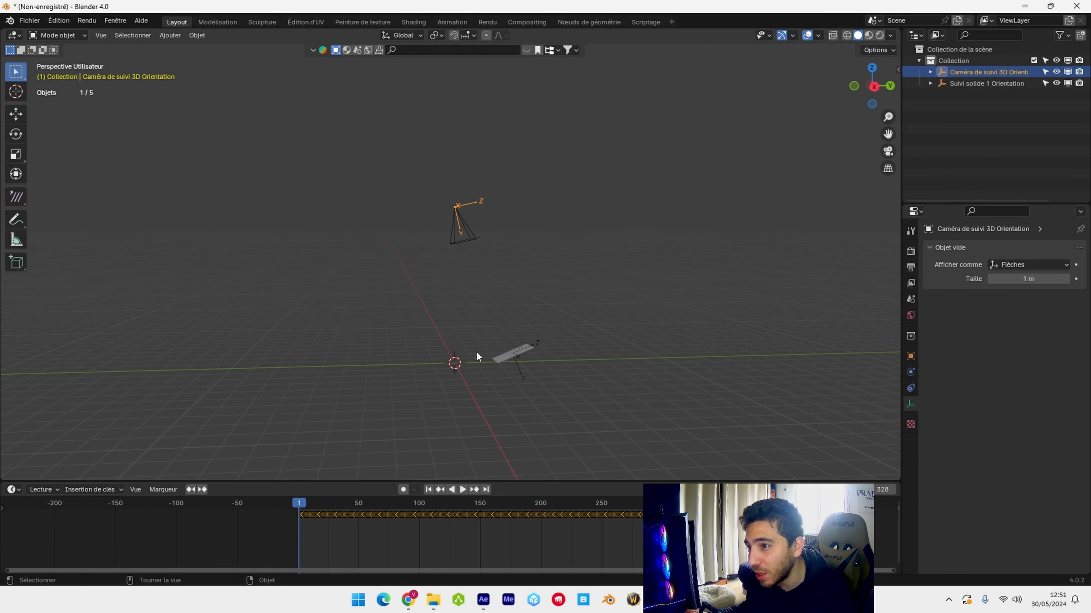
middle_click_drag(518, 358, 472, 392)
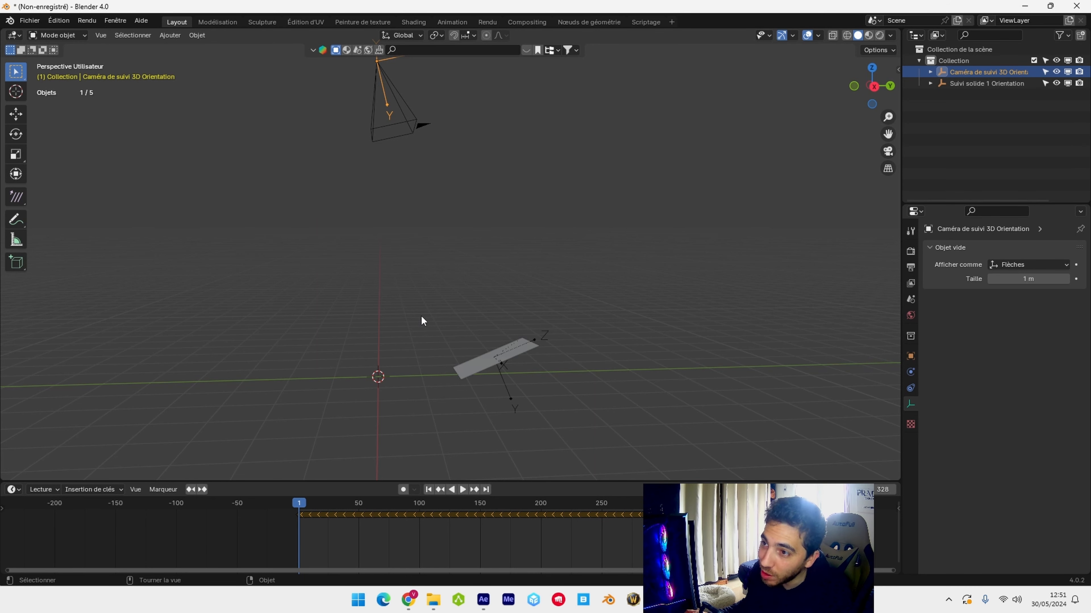
middle_click_drag(631, 87, 382, 265)
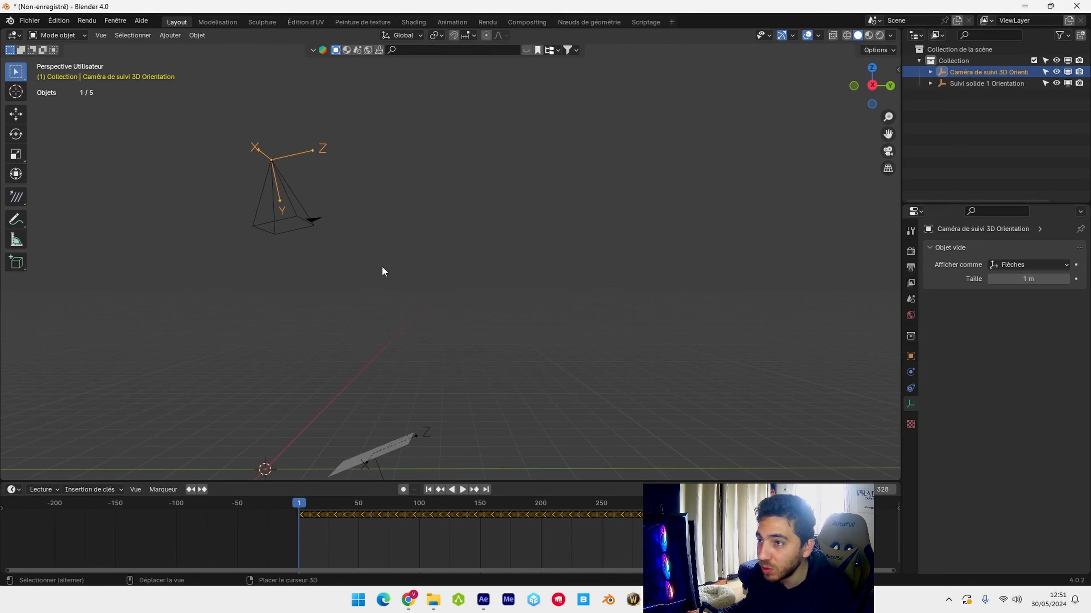
middle_click_drag(430, 317, 437, 318)
middle_click_drag(437, 364, 473, 317, "shift")
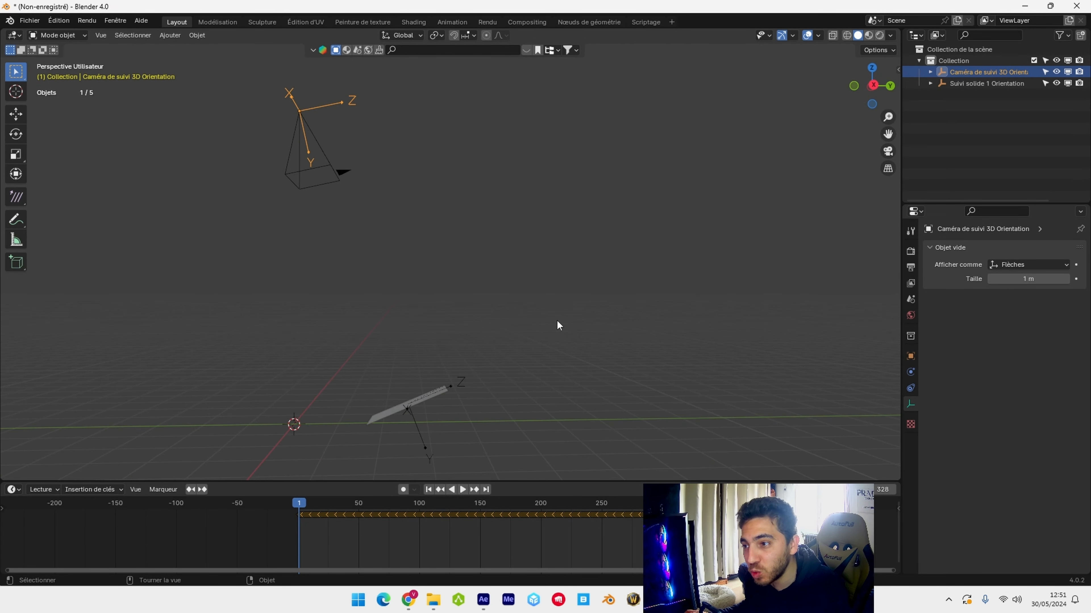
middle_click_drag(556, 322, 494, 319)
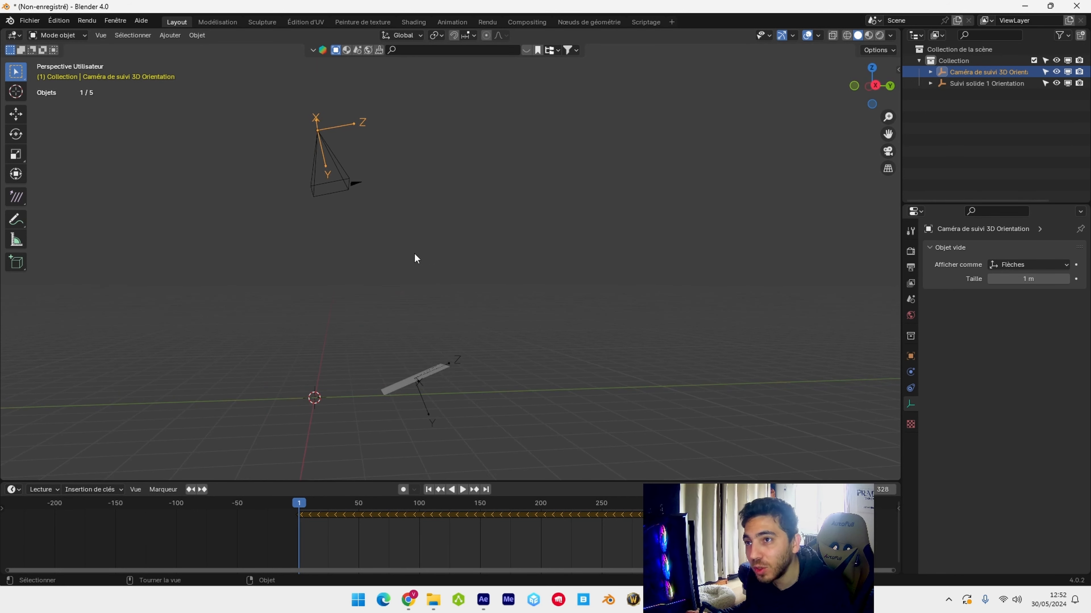
left_click(311, 121)
left_click(317, 118)
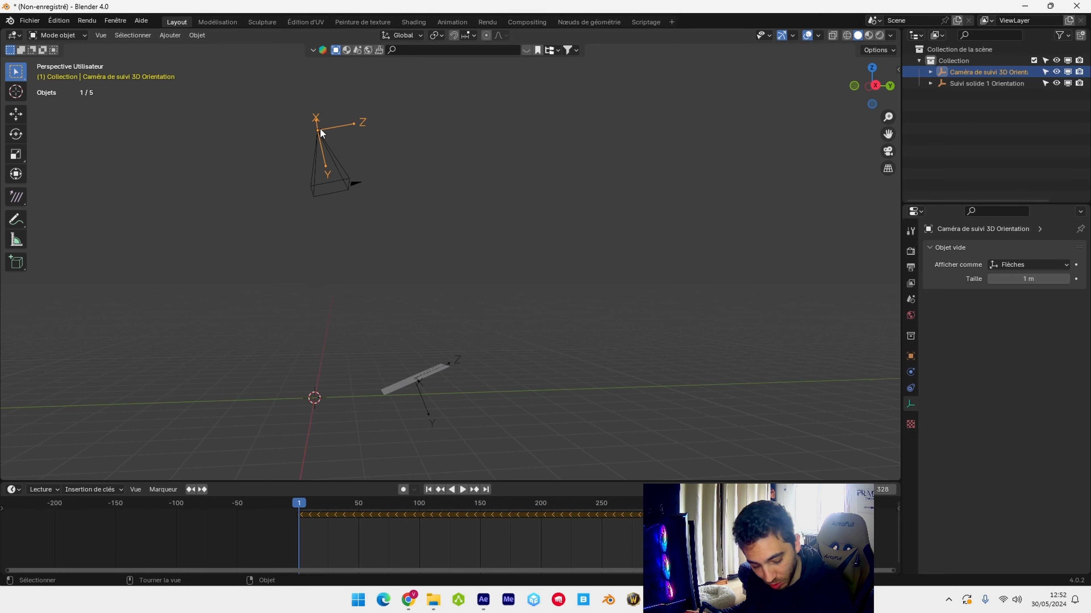
key("shift+s")
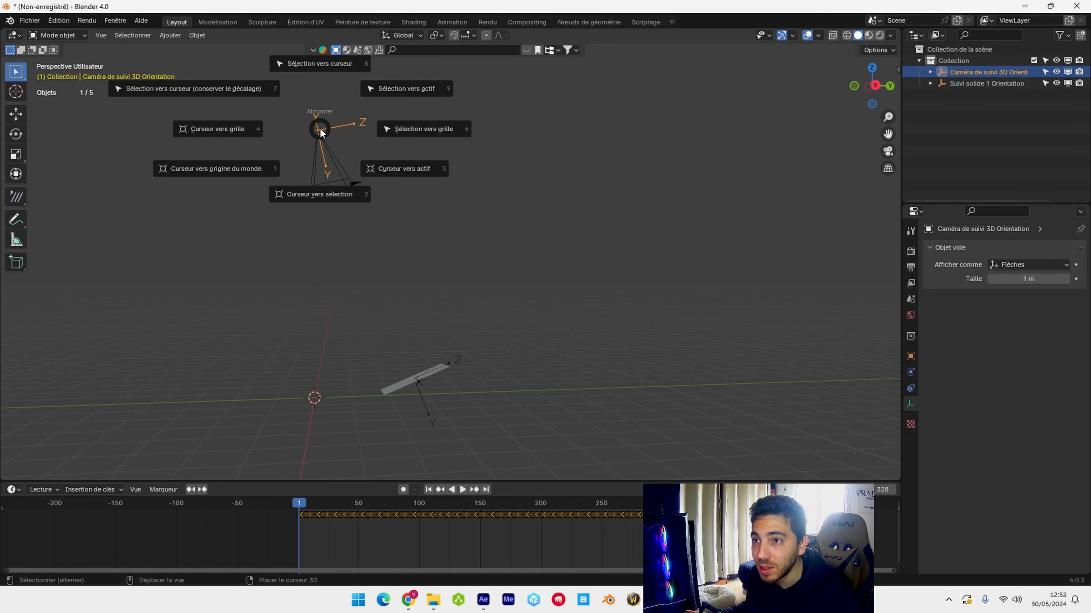
left_click(326, 198)
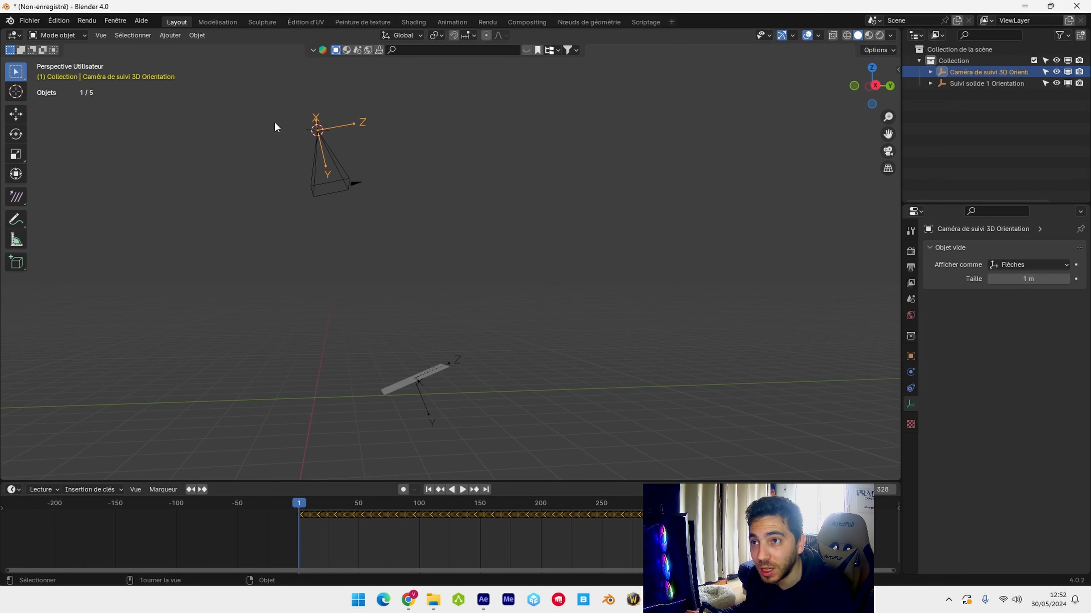
- Add a plain axes empty (Axes simples) at the 3D cursor on the tracking camera and scale it up
mouse_move(325, 151)
middle_mouse_down()
mouse_move(375, 179)
mouse_move(346, 161)
mouse_move(332, 170)
middle_mouse_up()
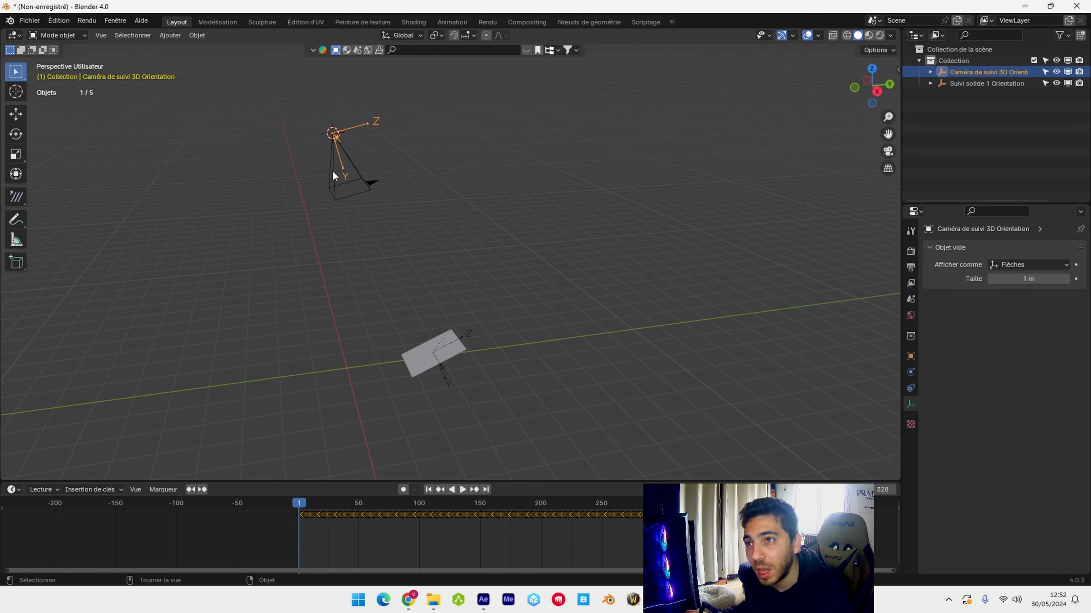
left_click(176, 35)
mouse_move(213, 159)
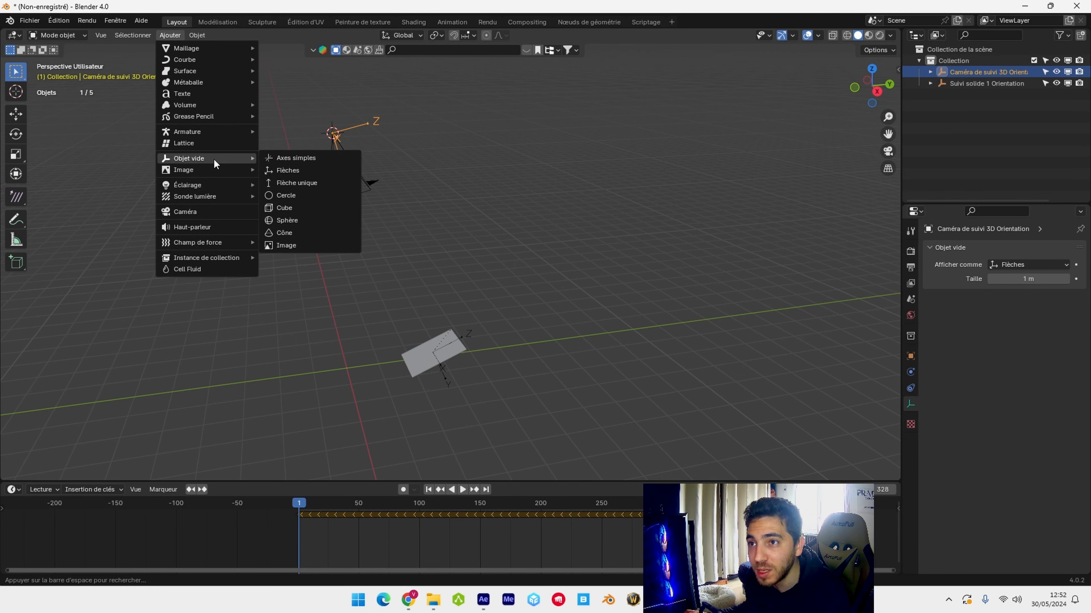
left_click(318, 158)
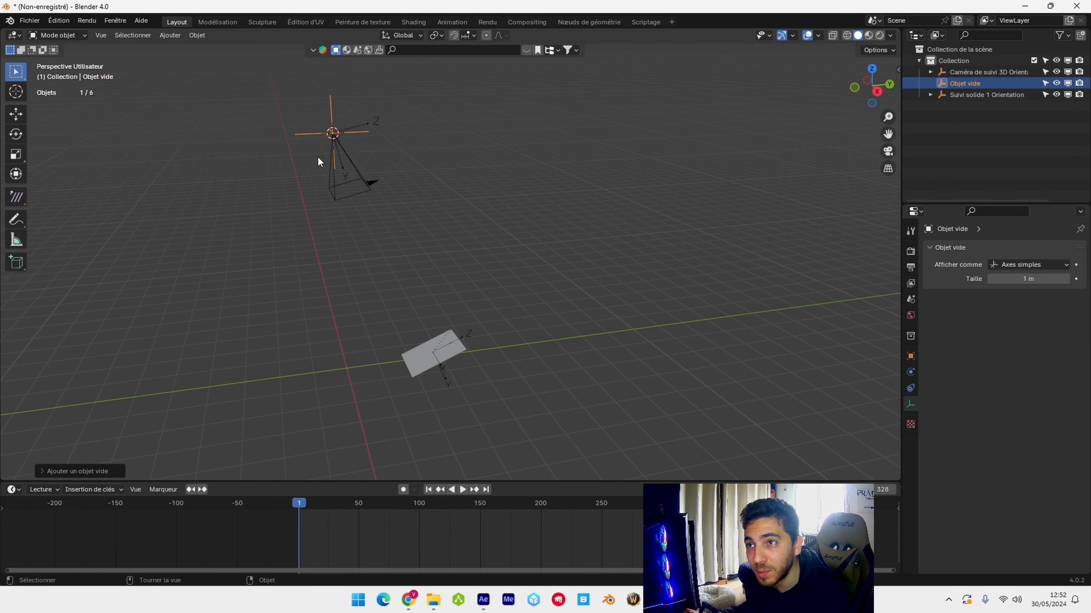
key("s")
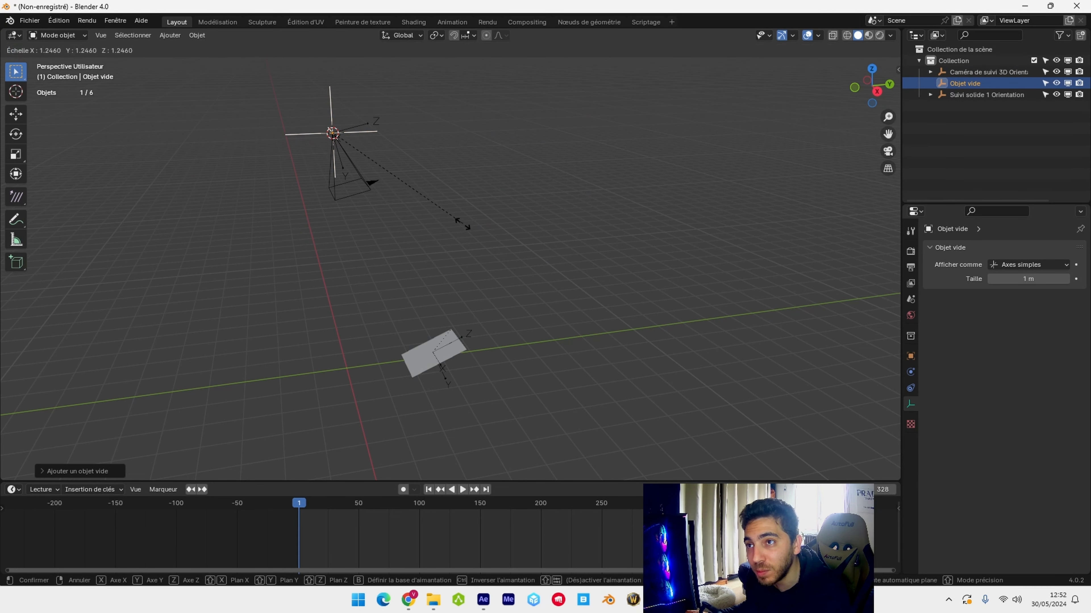
left_click(546, 256)
key("KP_Decimal")
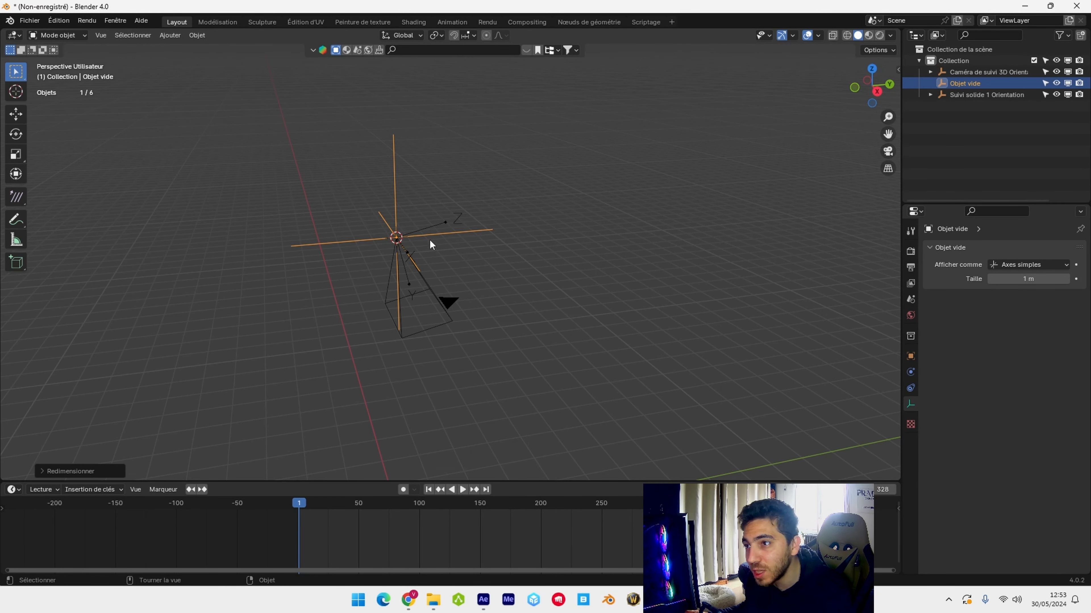
- Parent the tracking camera's orientation empty to the new plain axes empty with Objet (conserver transformation)
left_click(431, 229)
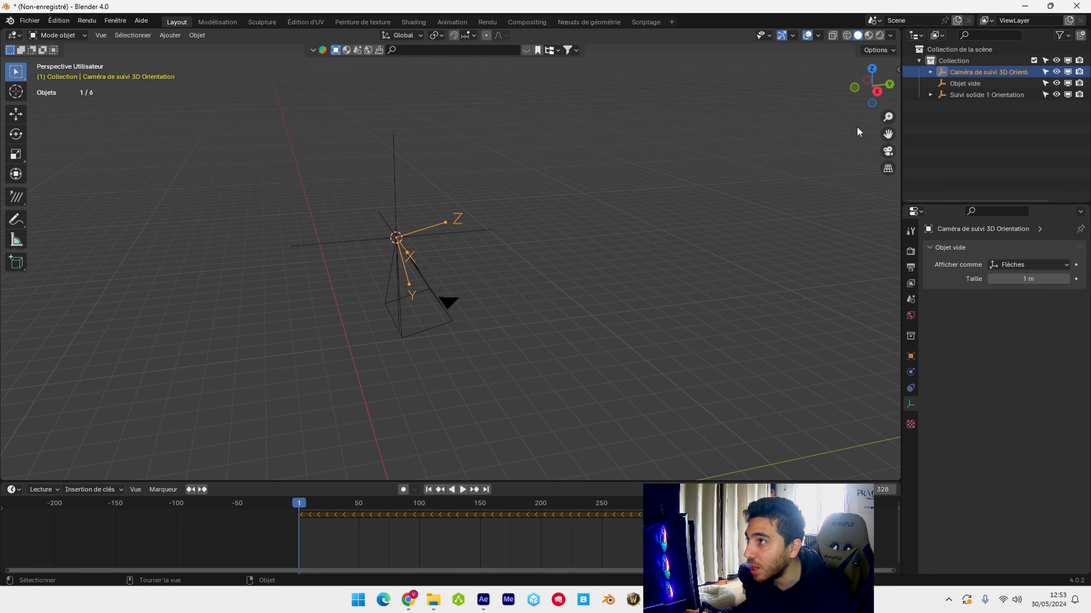
left_click(395, 159, "shift")
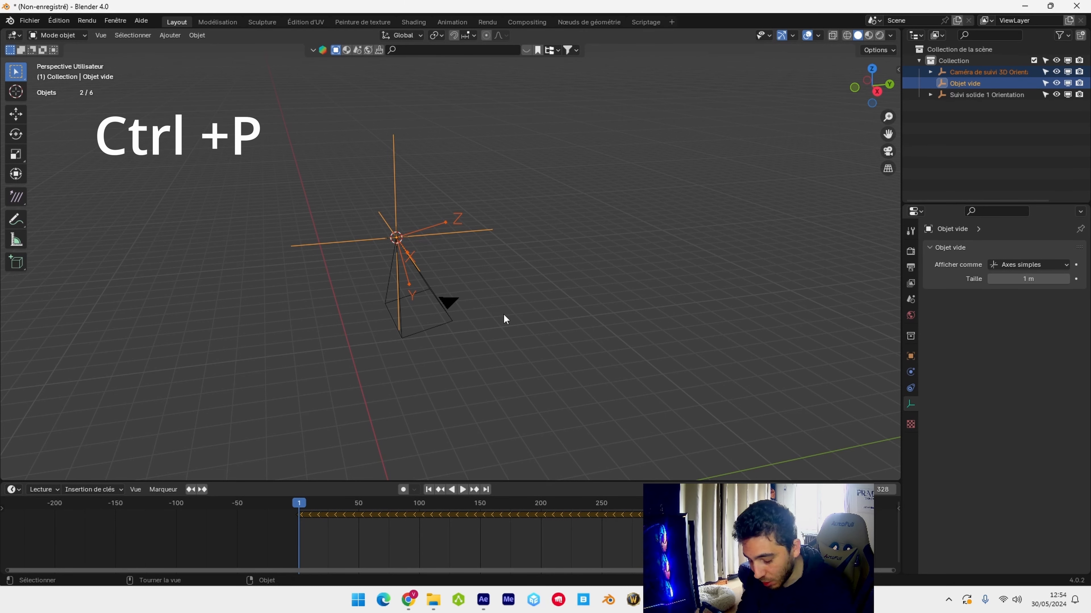
key("ctrl+p")
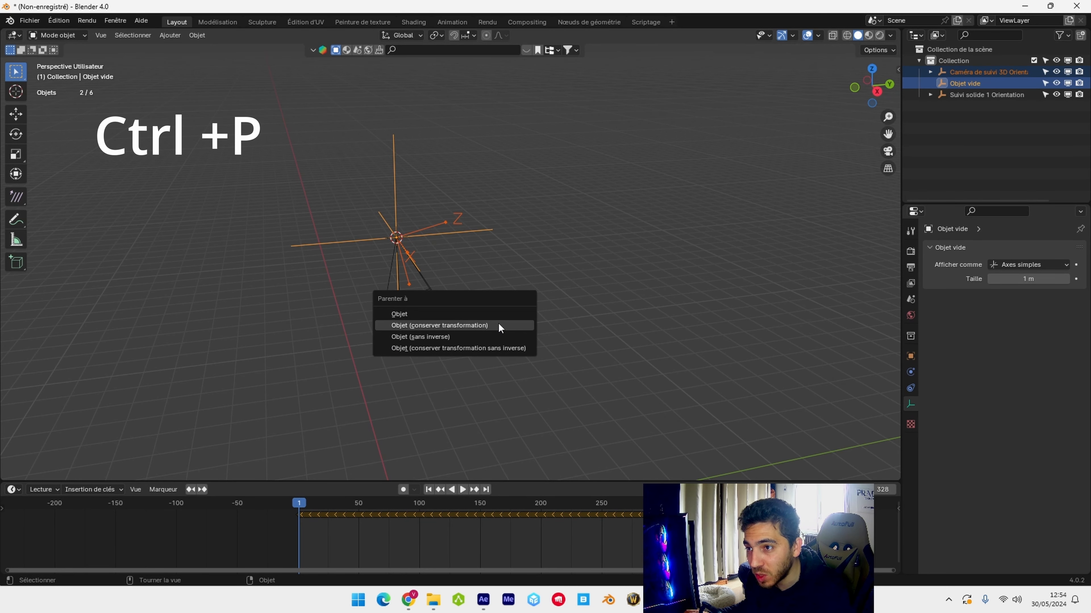
left_click(498, 325)
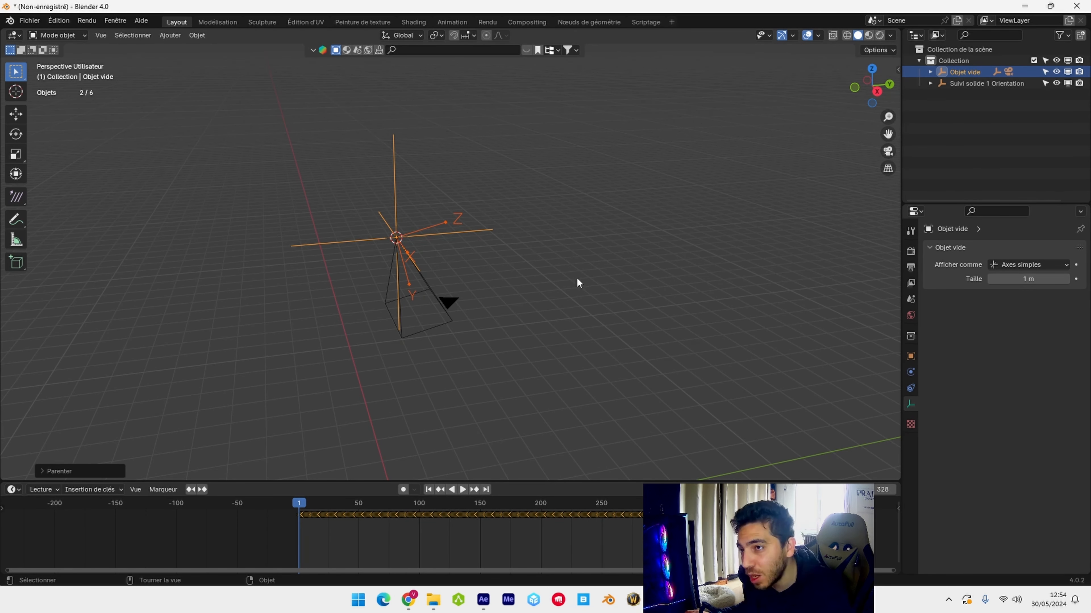
- Parent the Suivi solide 1 plane to the plain axes empty with Objet (conserver transformation)
scroll(571, 301, "down", 2)
left_click(512, 431)
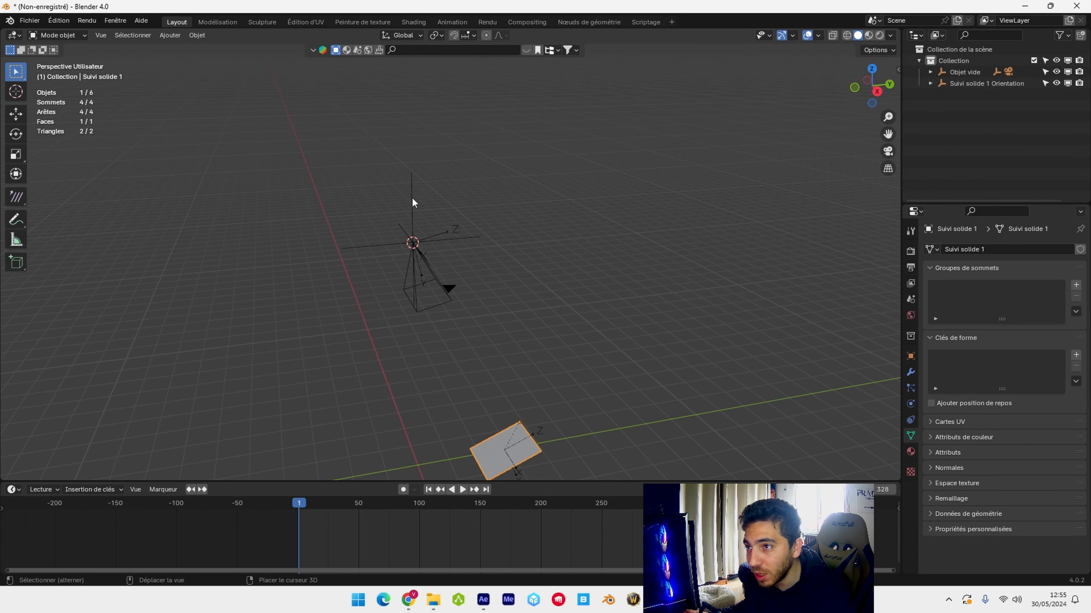
left_click(412, 199, "shift")
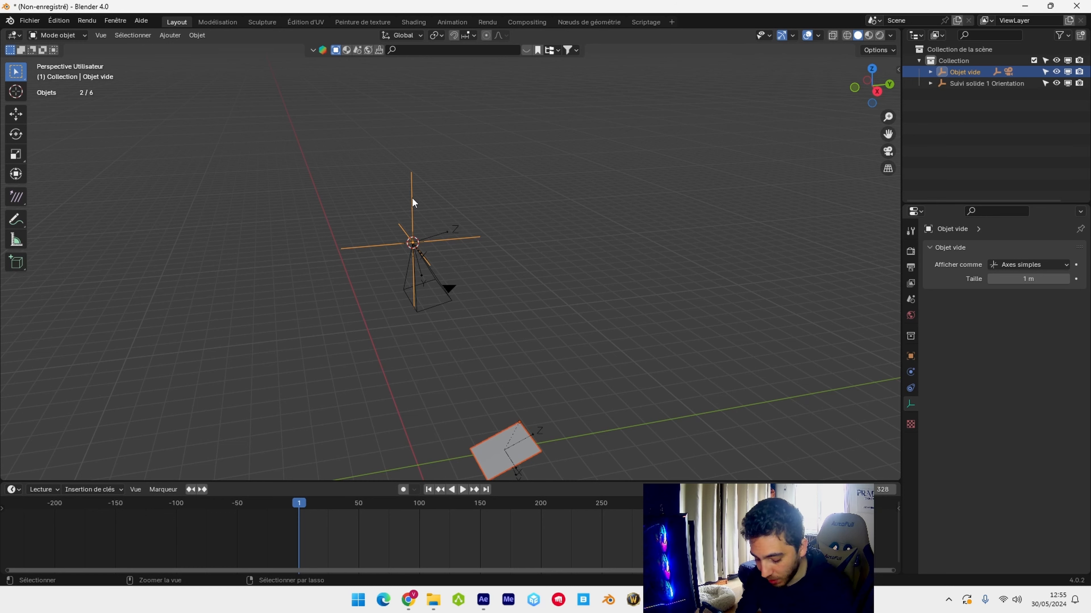
key("ctrl+p")
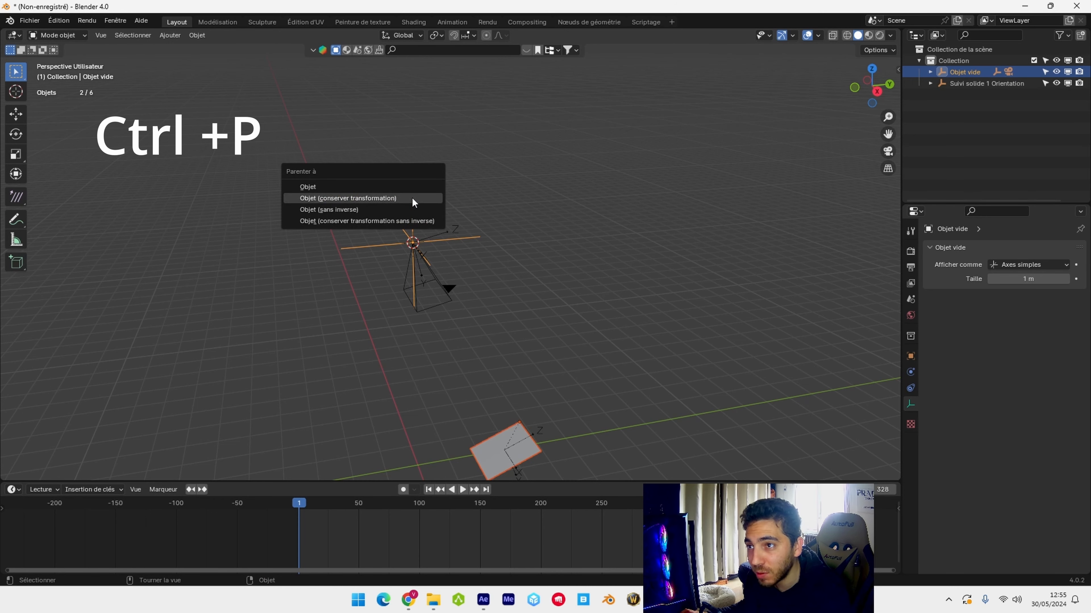
left_click(411, 197)
middle_click_drag(411, 197, 480, 280)
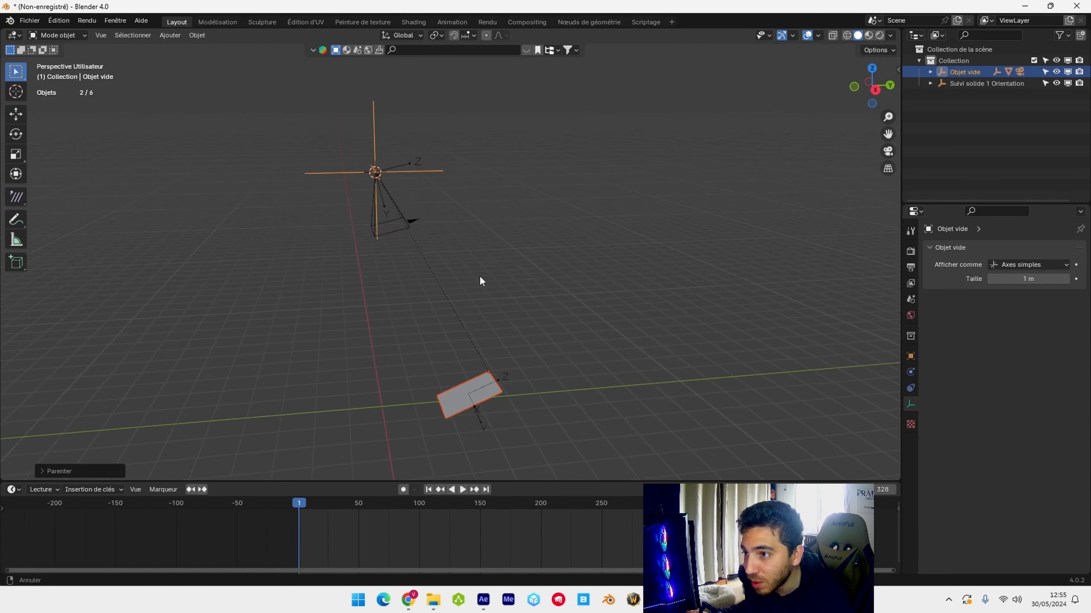
scroll(477, 348, "up", 4)
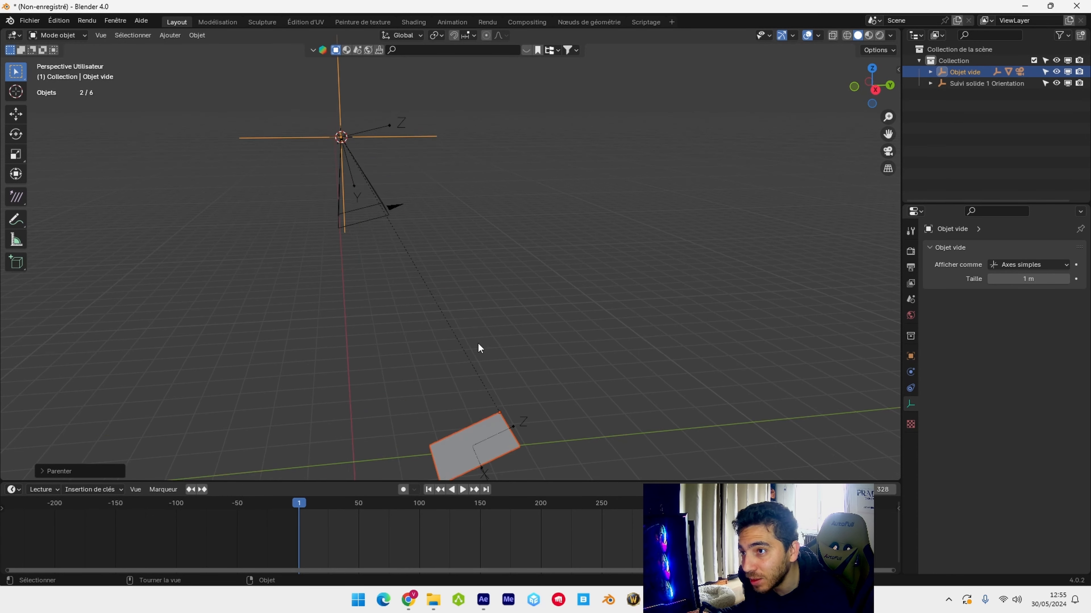
- Rotate the plain axes empty about the X axis in the right orthographic view until the solid plane stands upright
left_click(494, 414)
scroll(494, 414, "down", 4)
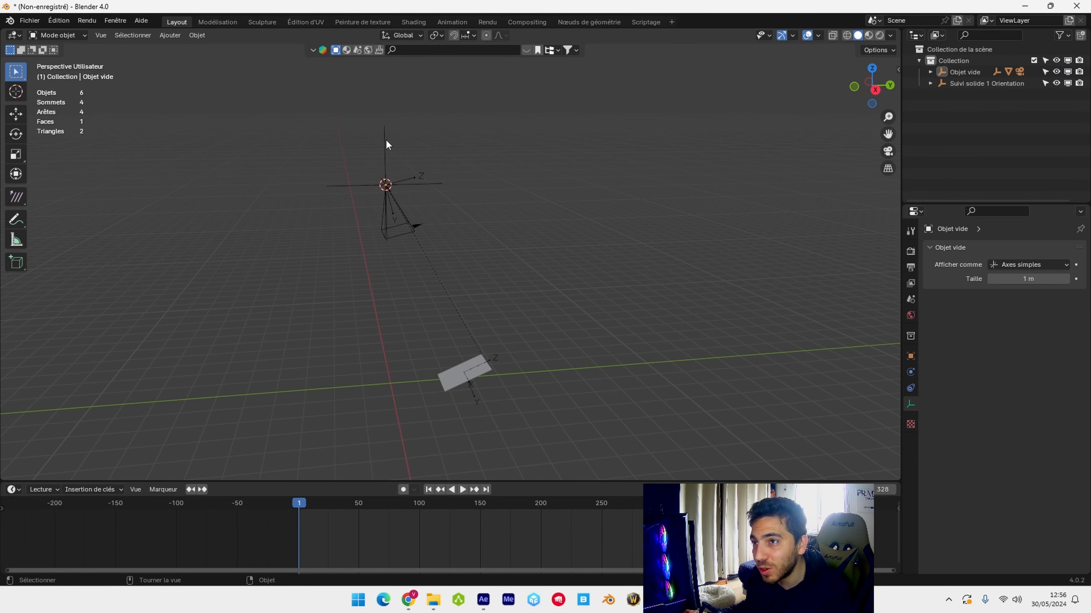
left_click(385, 146)
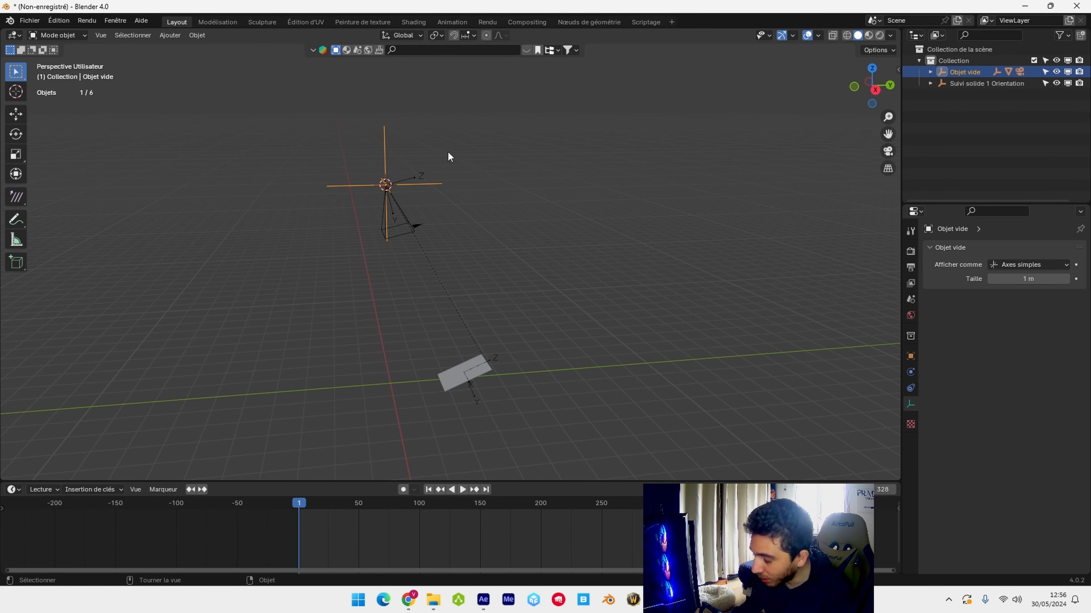
key("KP_3")
scroll(579, 267, "down", 3)
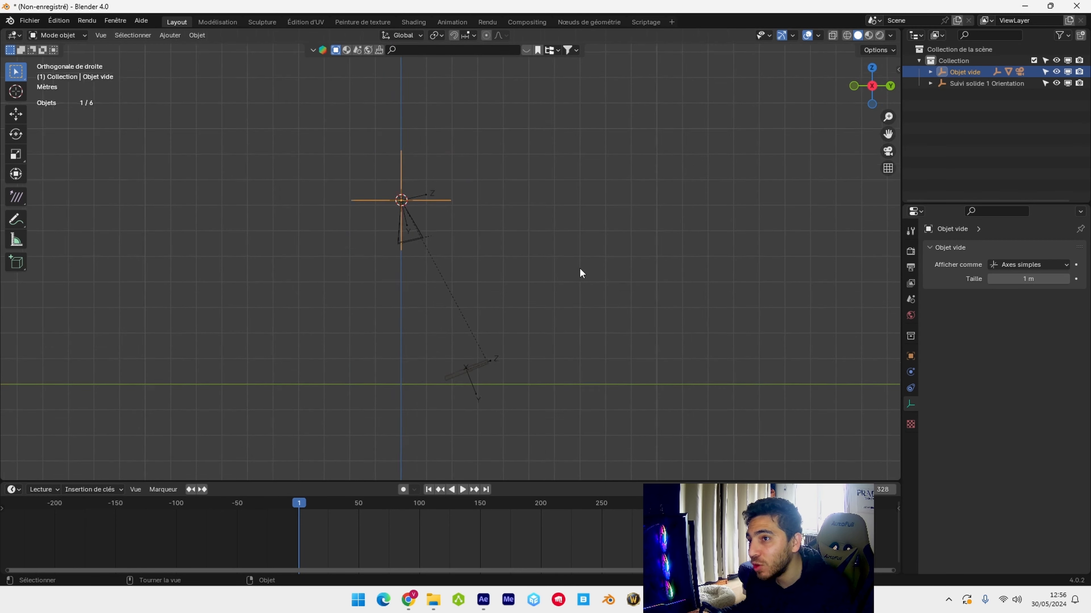
left_click(15, 134)
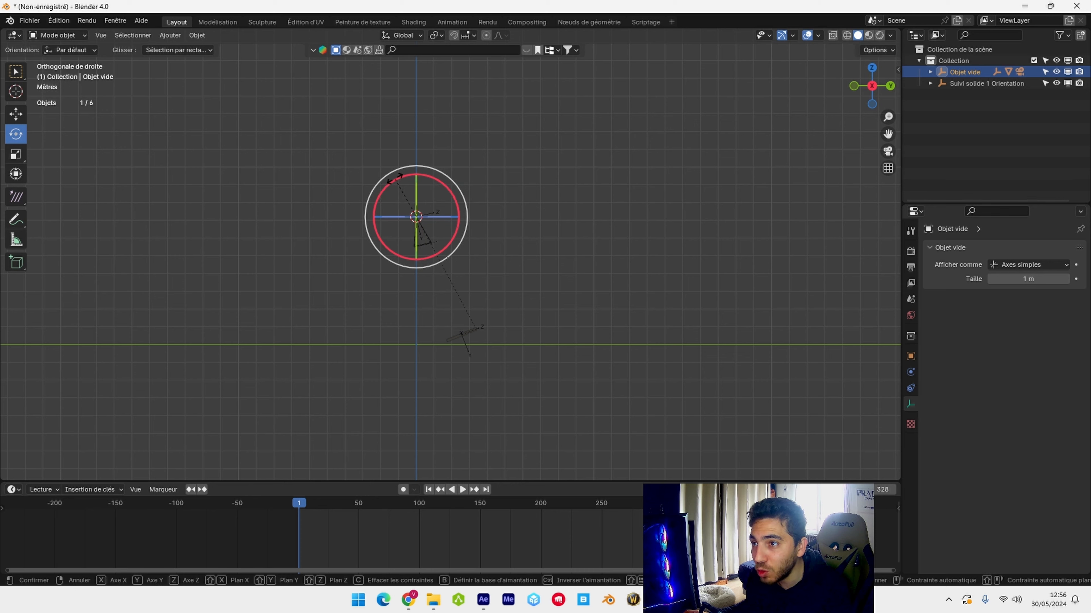
left_click_drag(397, 178, 310, 231)
scroll(642, 181, "up", 4)
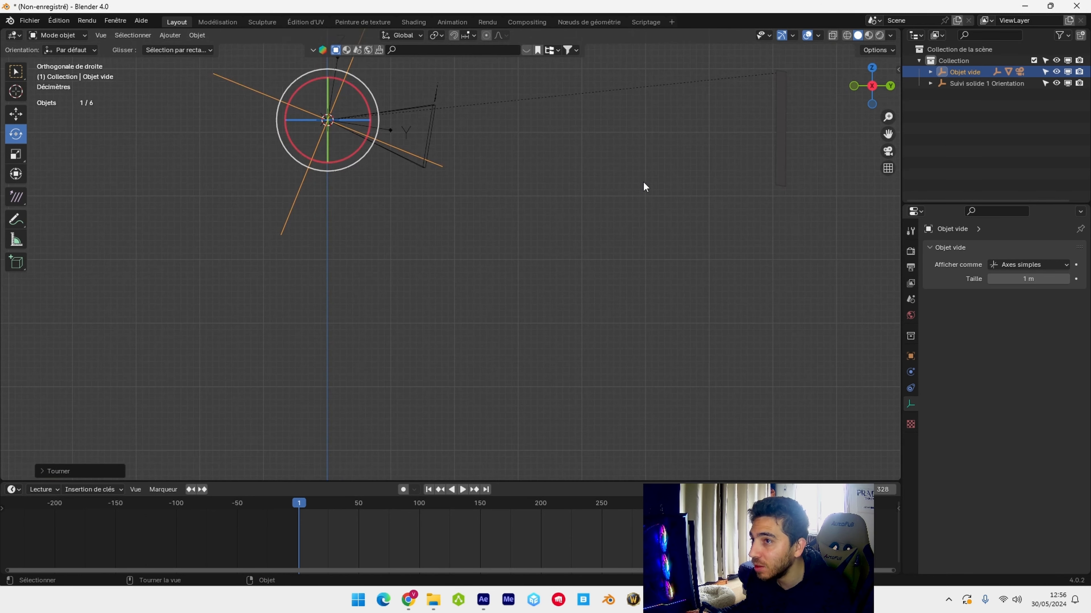
middle_click_drag(642, 181, 396, 350, "shift")
scroll(622, 249, "down", 2)
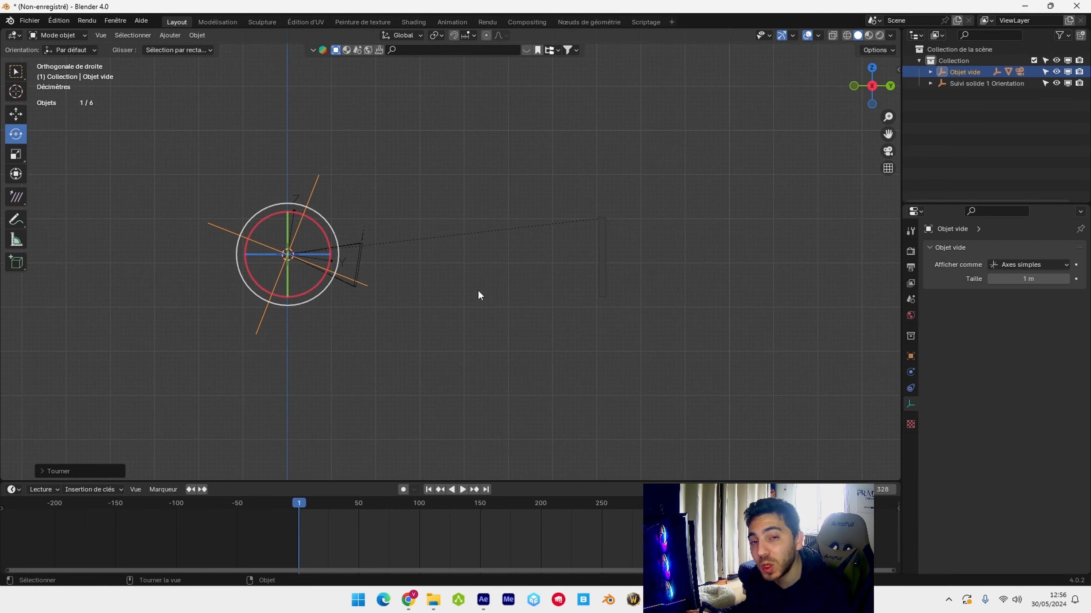
- Check the solid plane's alignment with the footage through the tracking camera at several frames, ending on frame 55
key("KP_0")
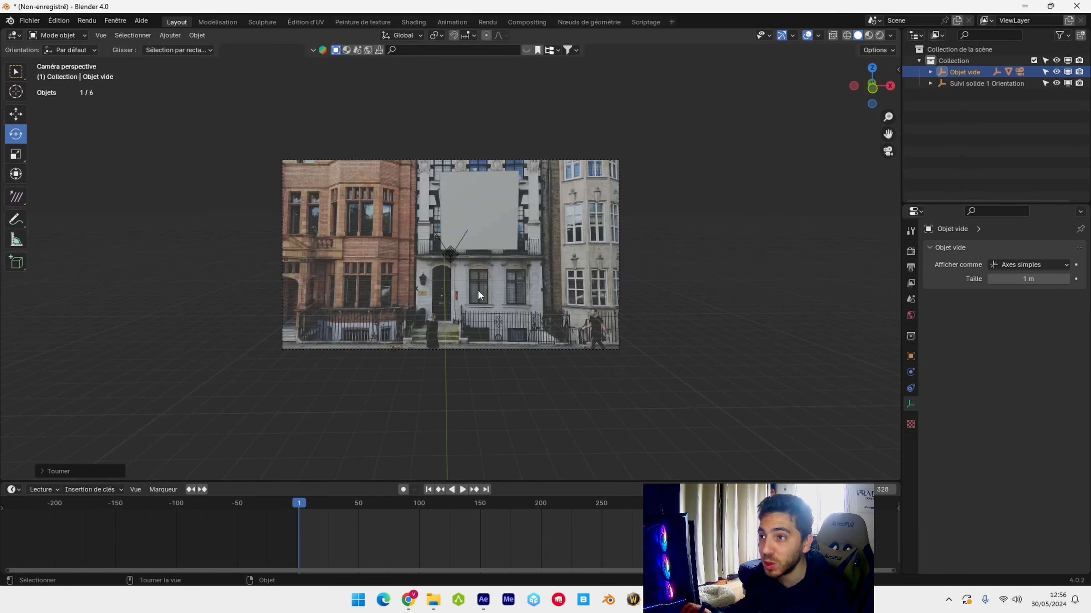
left_click_drag(300, 505, 299, 506)
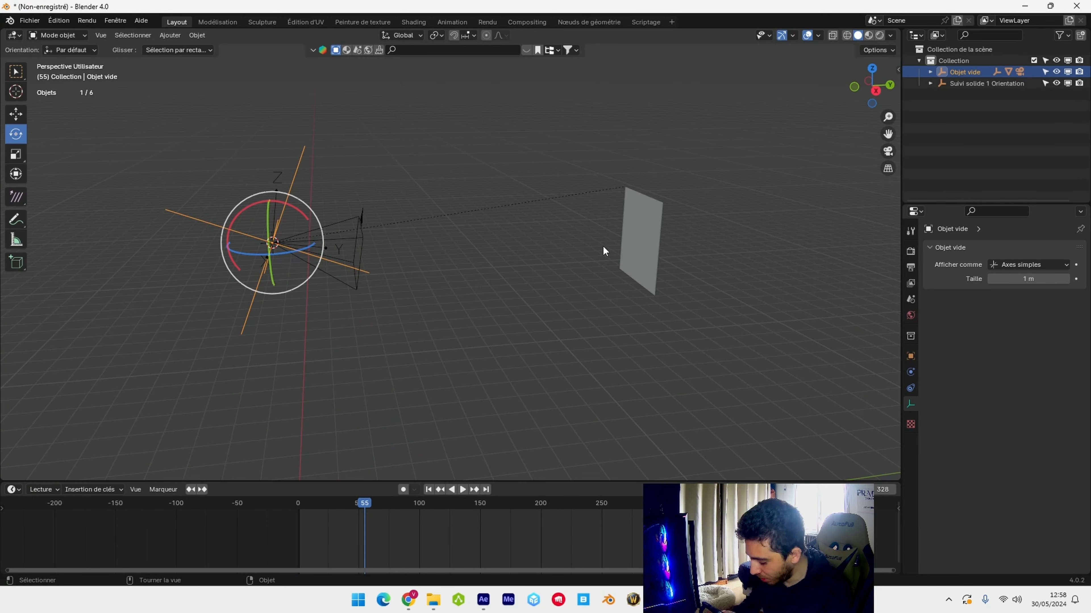
key("KP_0")
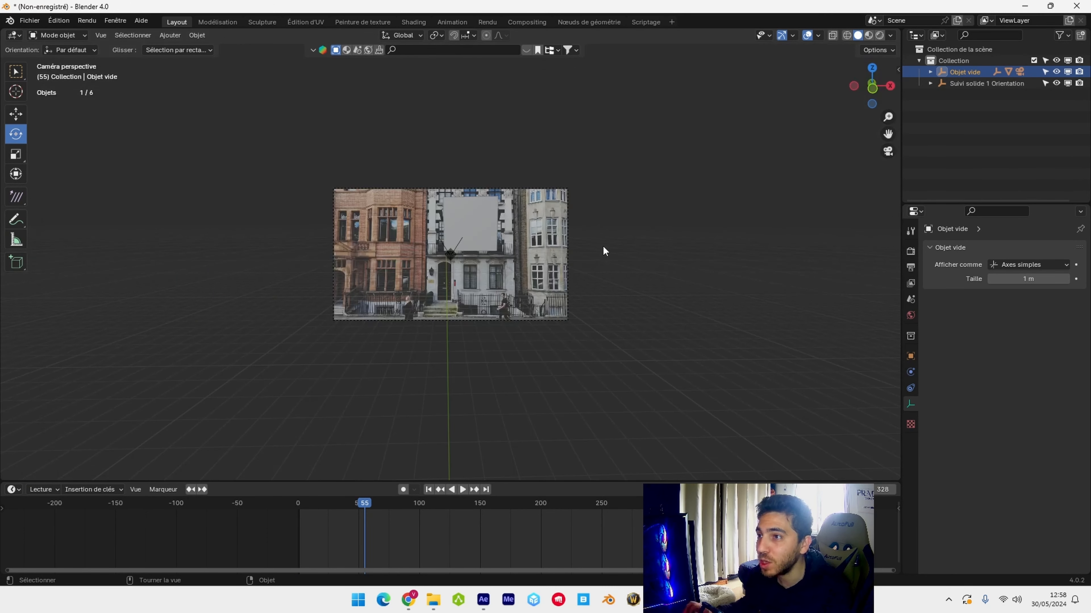
- Put the Suivi solide 1 plane into Edit mode while looking through the tracking camera
scroll(608, 204, "up", 2)
left_click(459, 198)
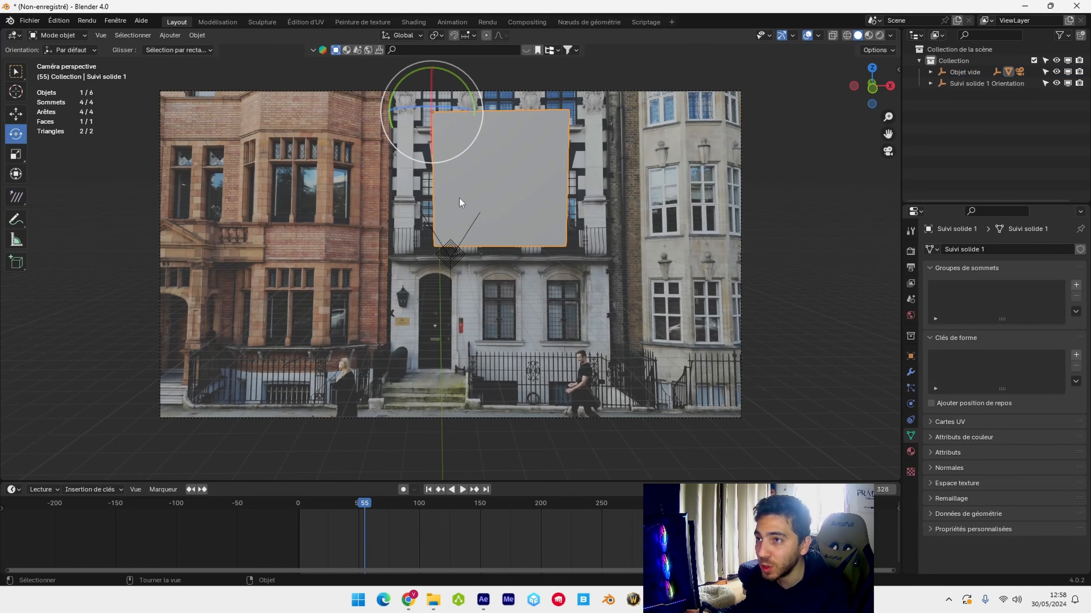
left_click(16, 114)
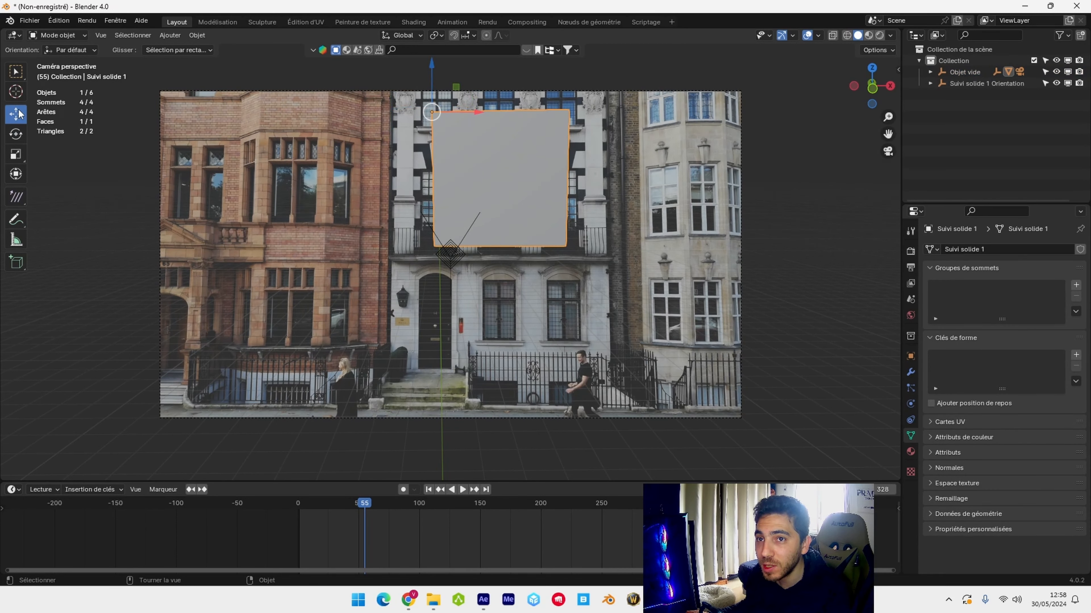
left_click(58, 35)
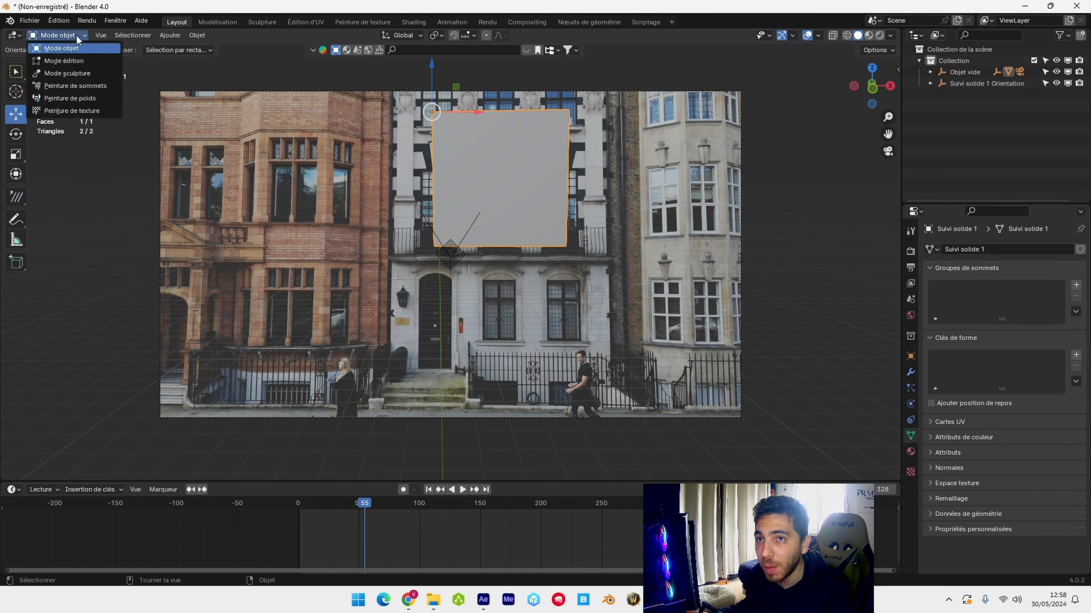
left_click(87, 56)
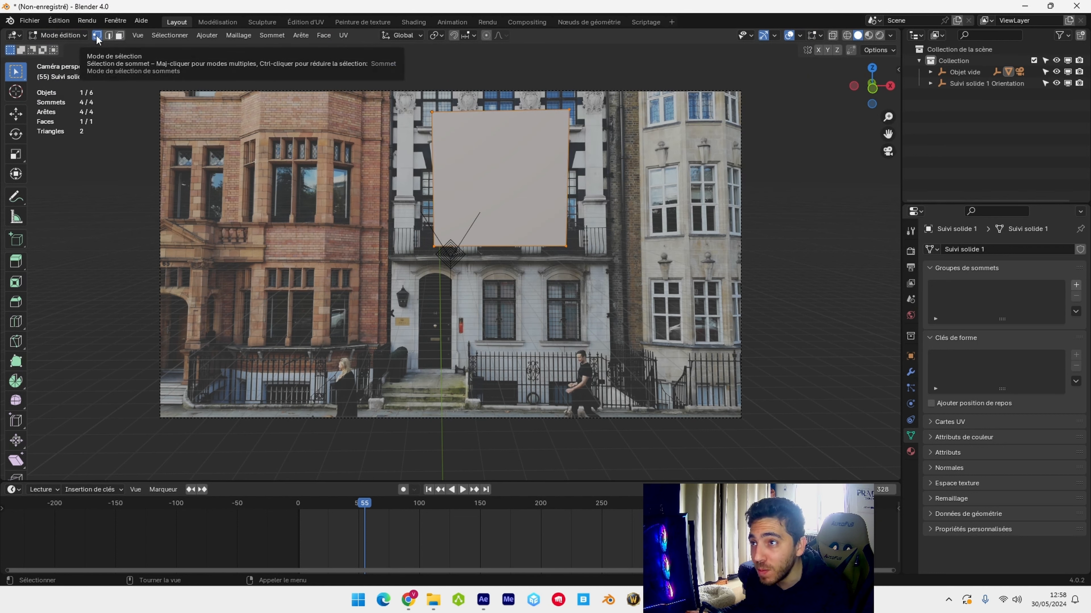
- Move the two left vertices of the plane outward along X to the white building's left edge
left_click(433, 115)
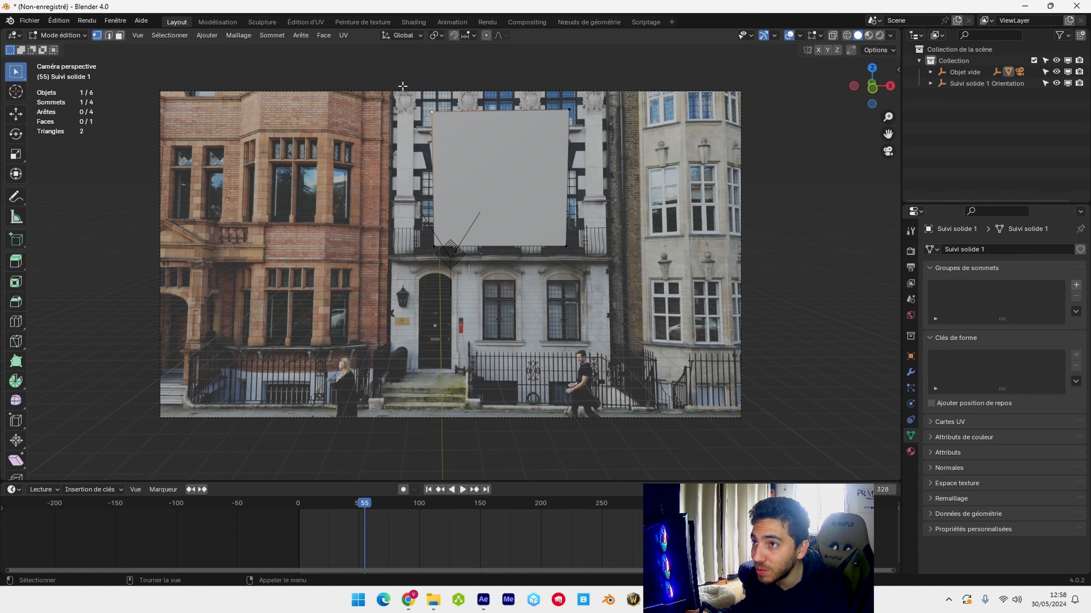
left_click(434, 246, "shift")
scroll(483, 237, "up", 2)
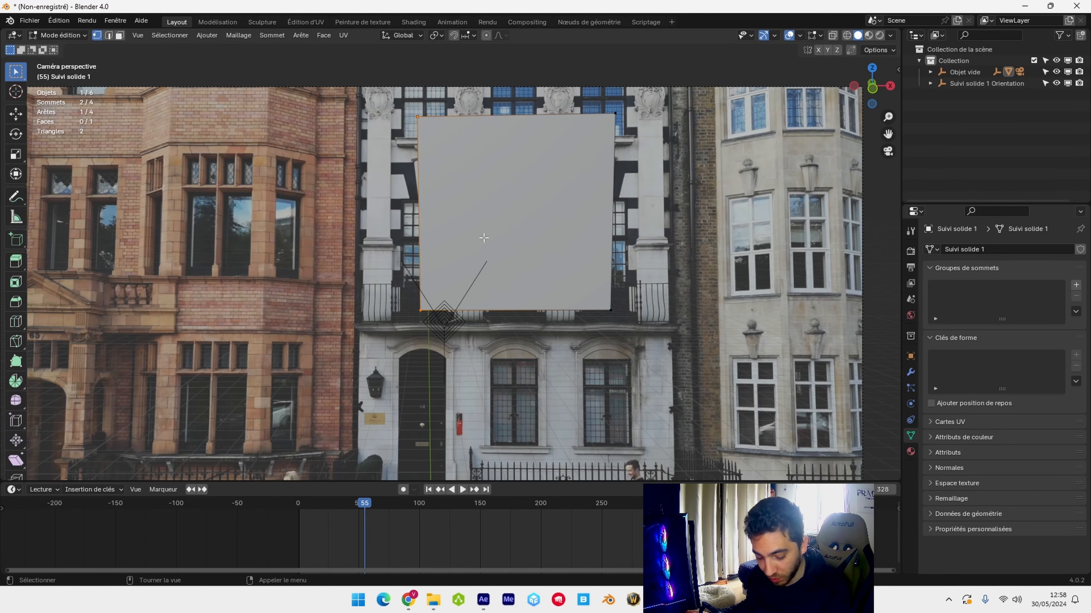
key("g")
key("x")
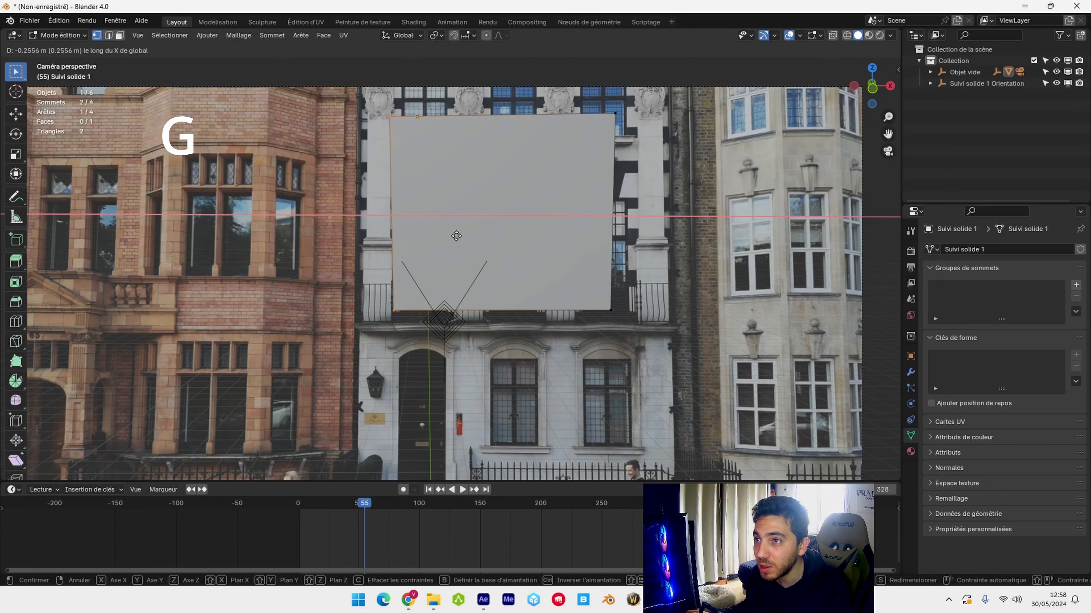
left_click(427, 232)
- Move the two right vertices of the plane outward along X to the white building's right edge
left_click_drag(644, 97, 599, 358)
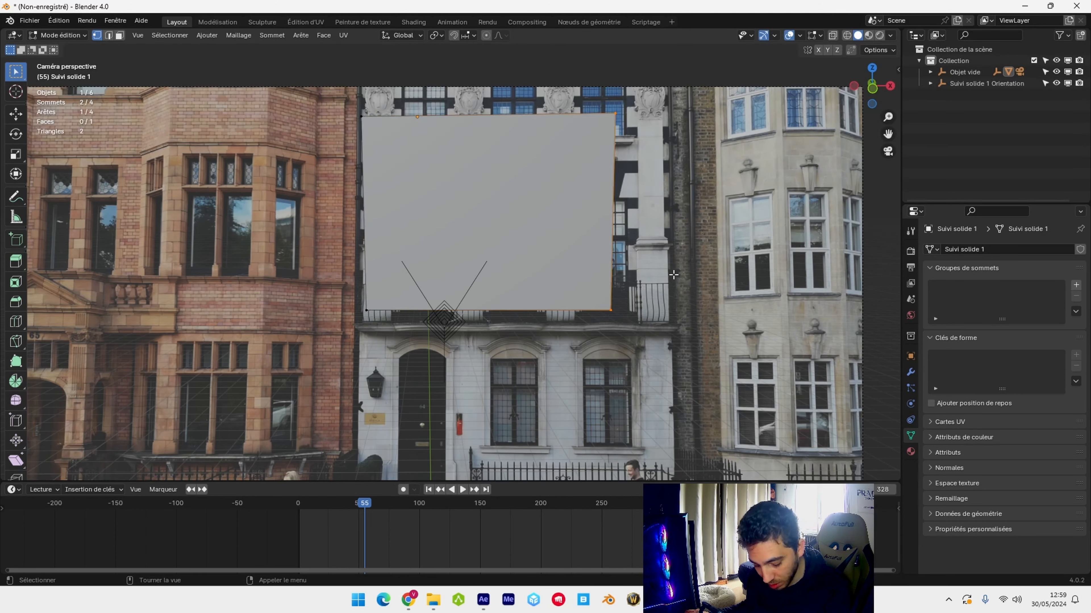
key("g")
key("x")
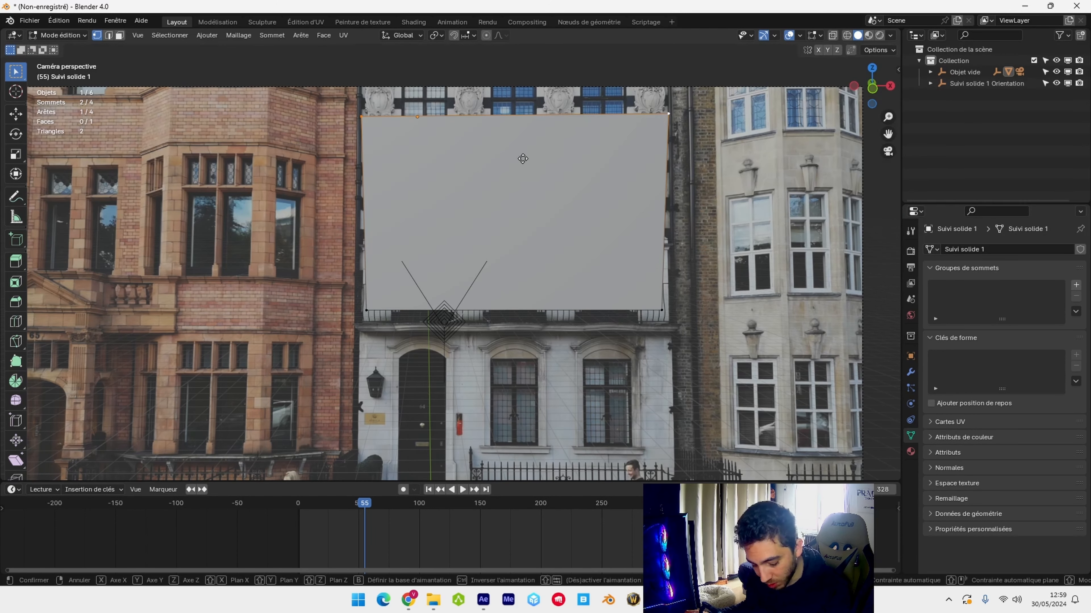
- Raise the plane's top edge along Z and lower its bottom edge to the ledge above the door
key("z")
left_click(522, 134)
left_click_drag(322, 301, 524, 302)
key("g")
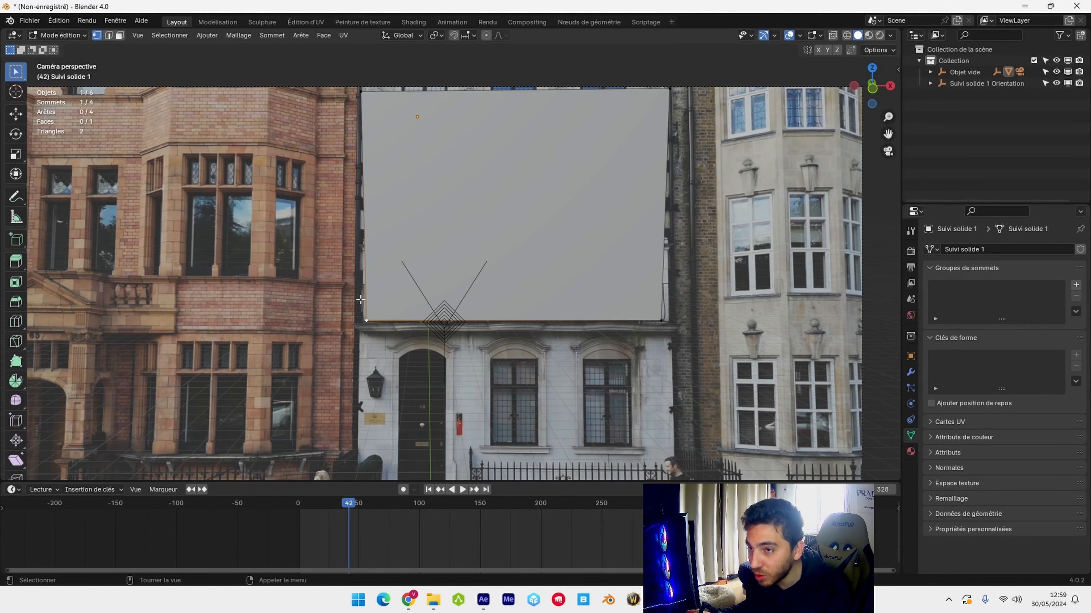
- Move the plane's bottom-left and bottom-right vertices outward along X to line up with the white building's side edges
key("g")
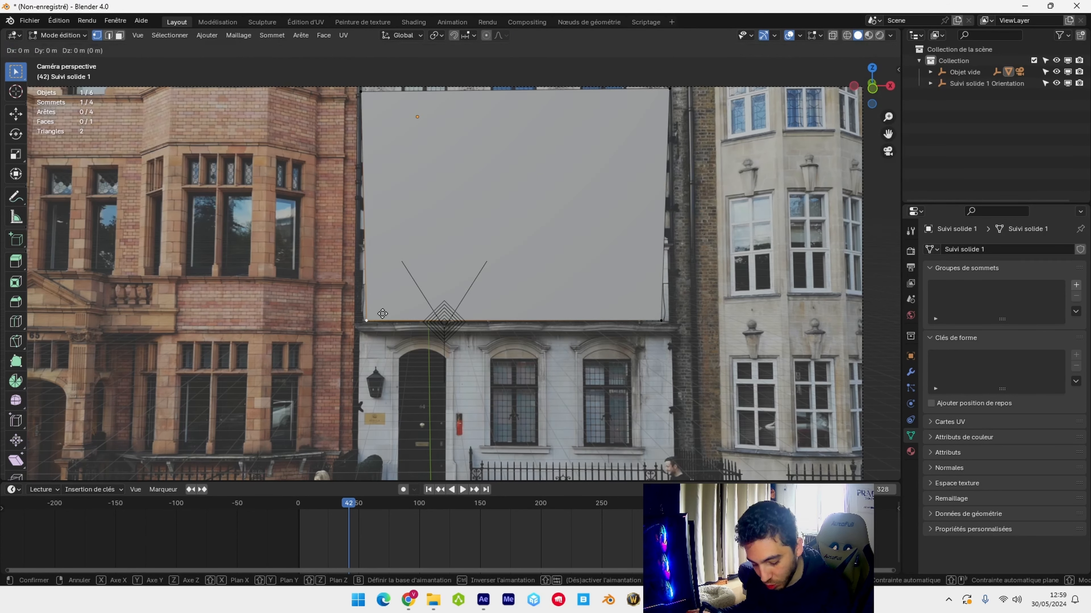
key("x")
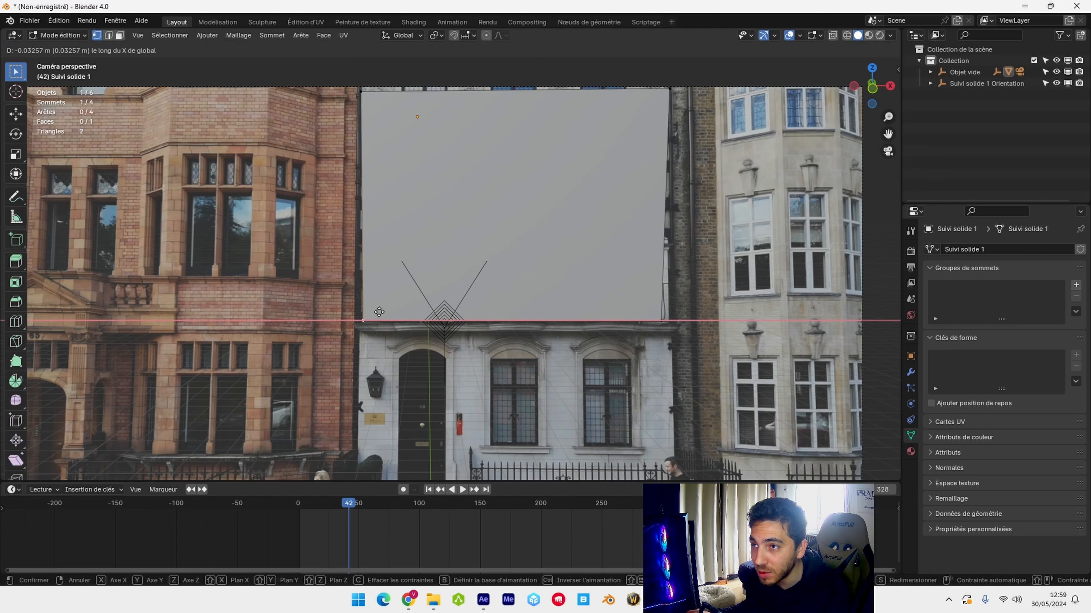
left_click(377, 312)
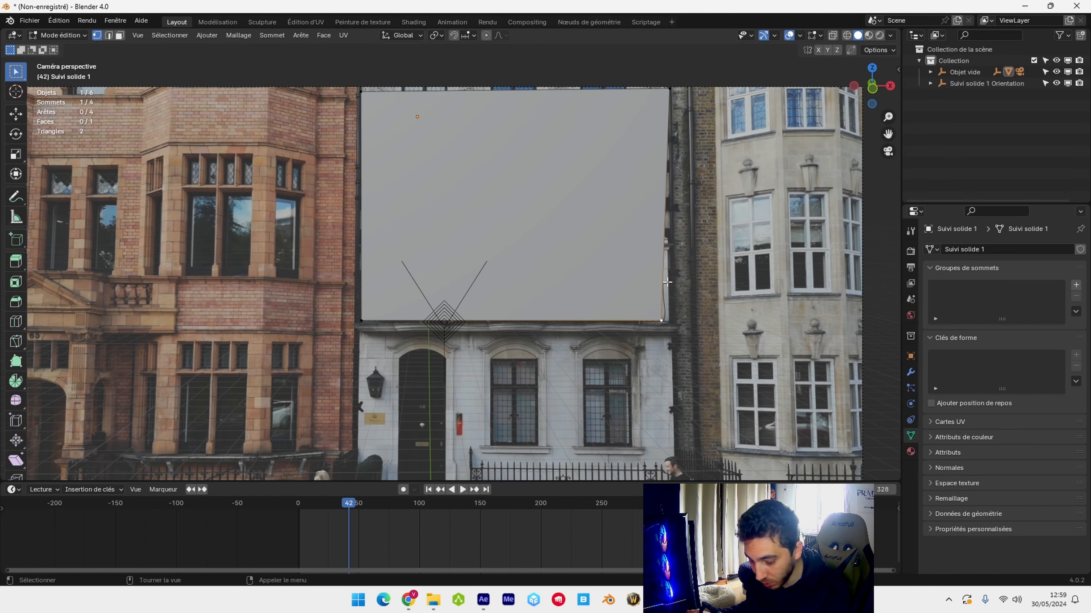
key("g")
key("x")
- Raise the plane's top-left vertex along Z, move the top-right vertex up to match, and play the tracked shot
key("z")
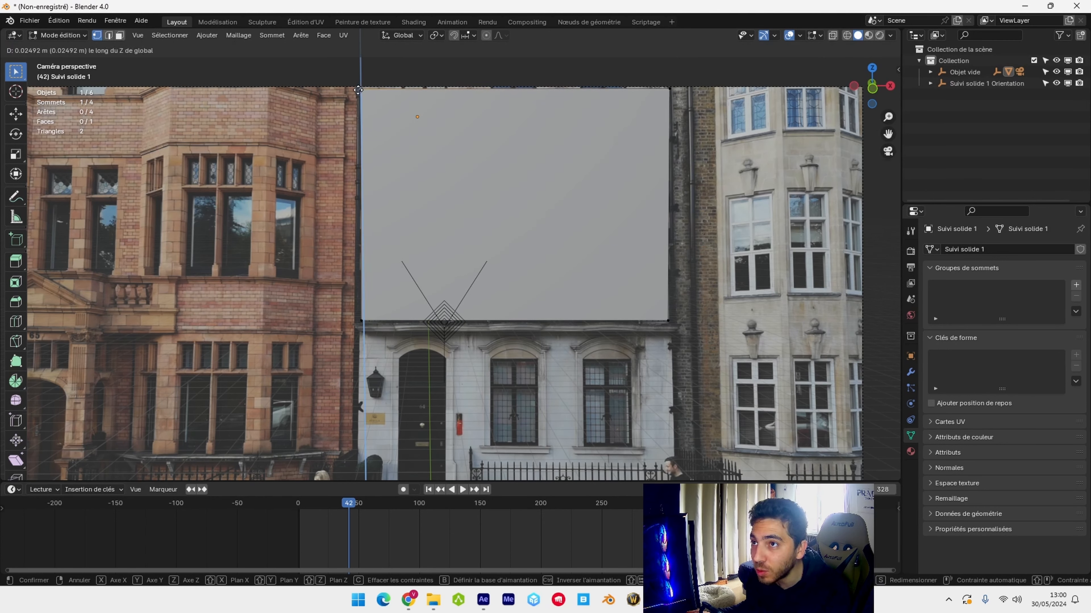
left_click(363, 85)
left_click(669, 88)
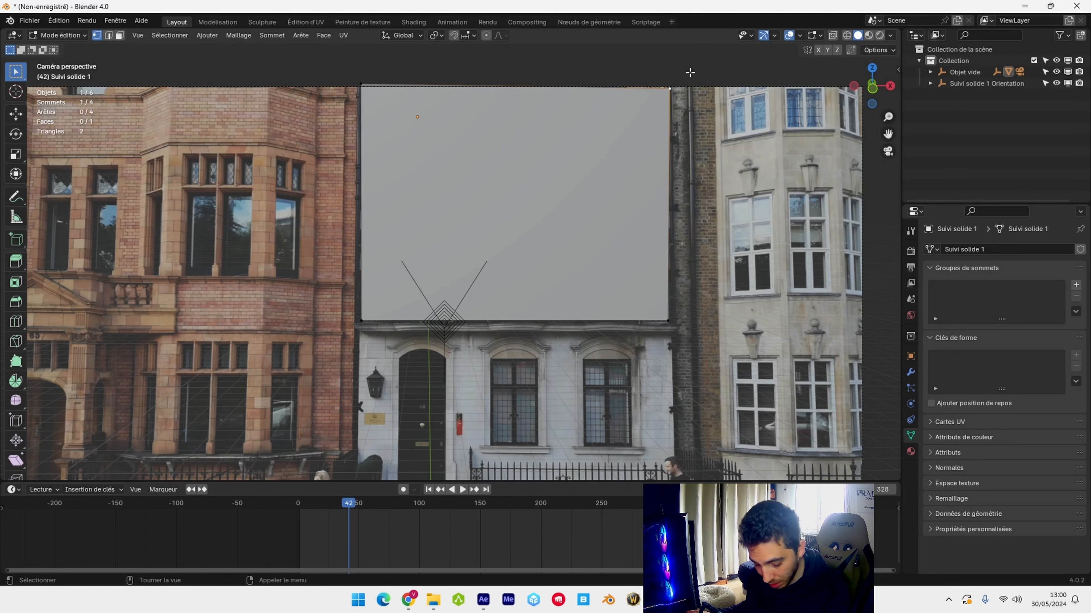
key("g")
left_click(690, 73)
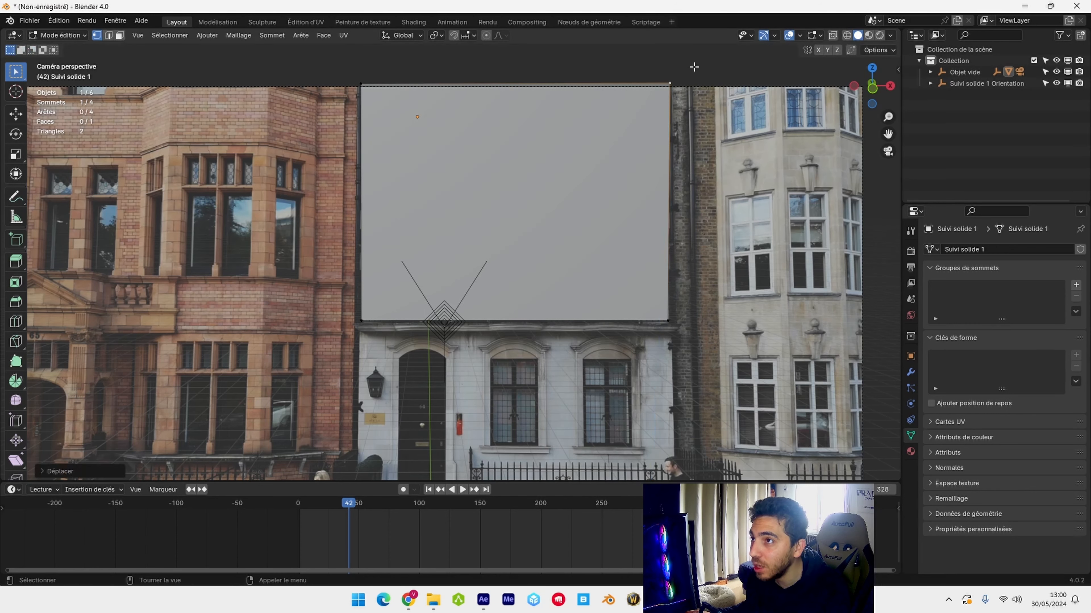
key("space")
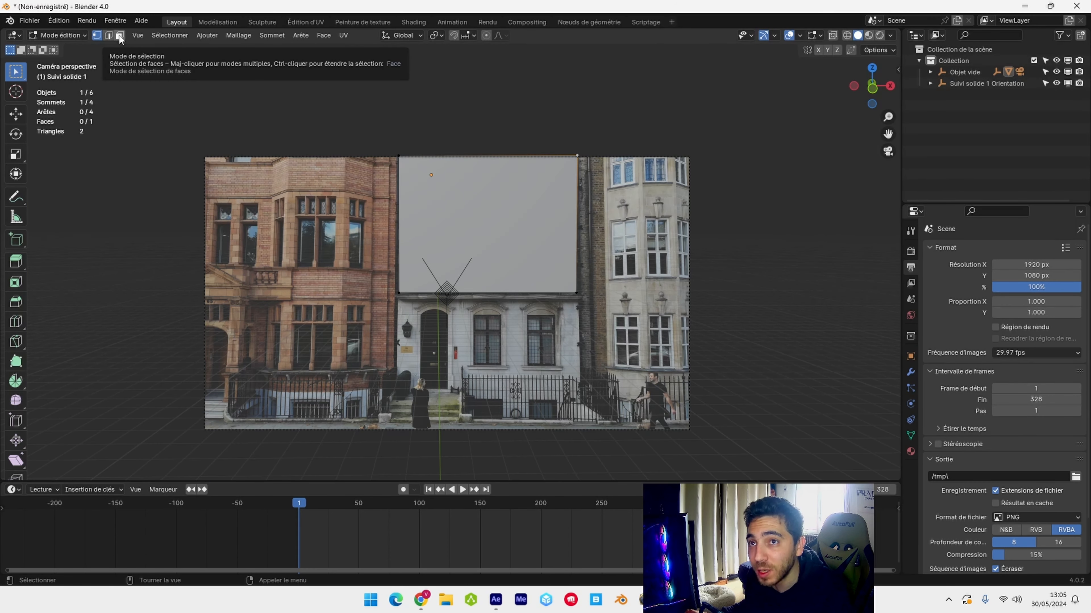
- Extrude the plane's face backward, away from the camera, to form a box behind the facade
left_click(119, 35)
middle_click_drag(429, 228, 443, 198)
left_click(444, 199)
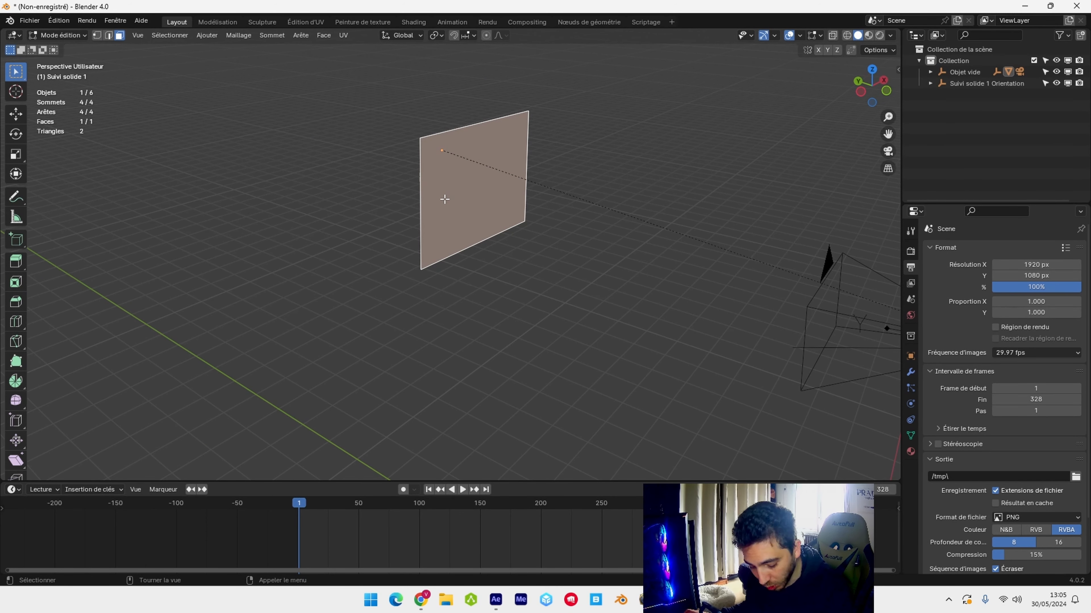
key("e")
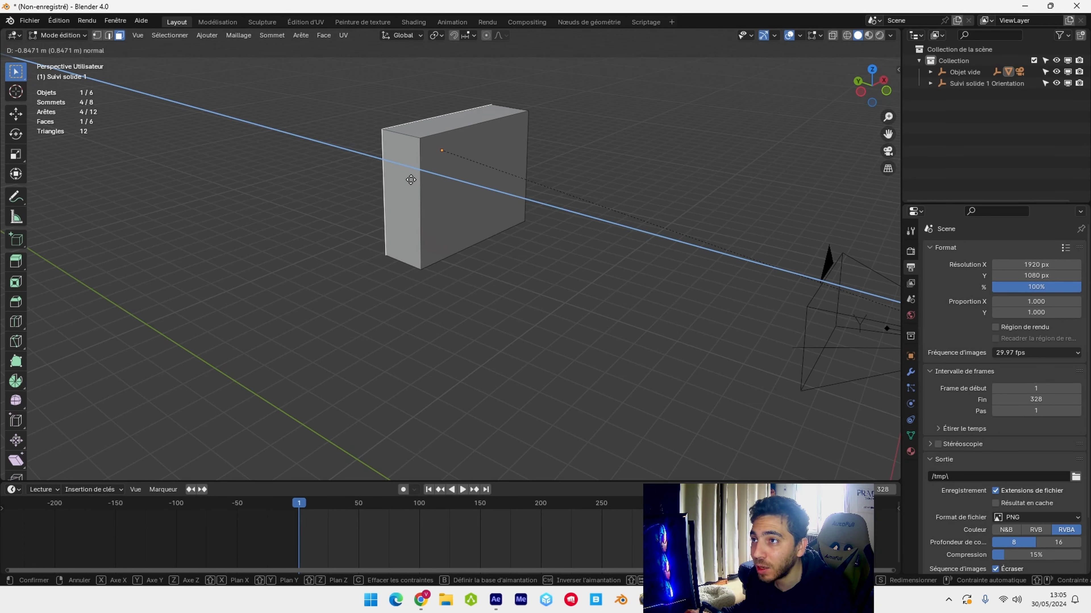
left_click(401, 175)
- Separate the box's front face by selection into its own object and return to Object mode
middle_click_drag(397, 172, 472, 235)
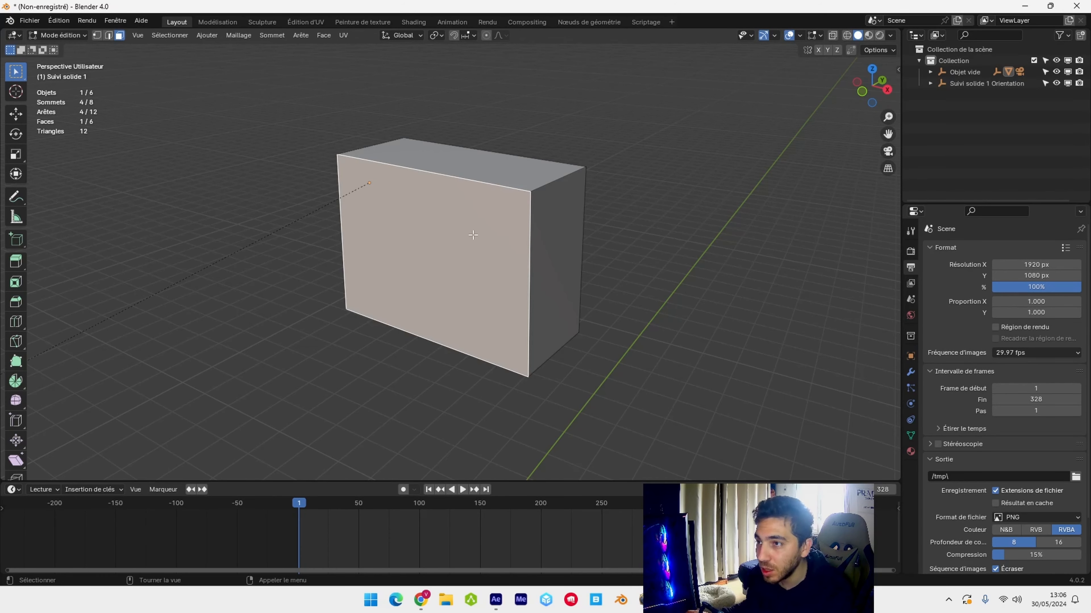
key("p")
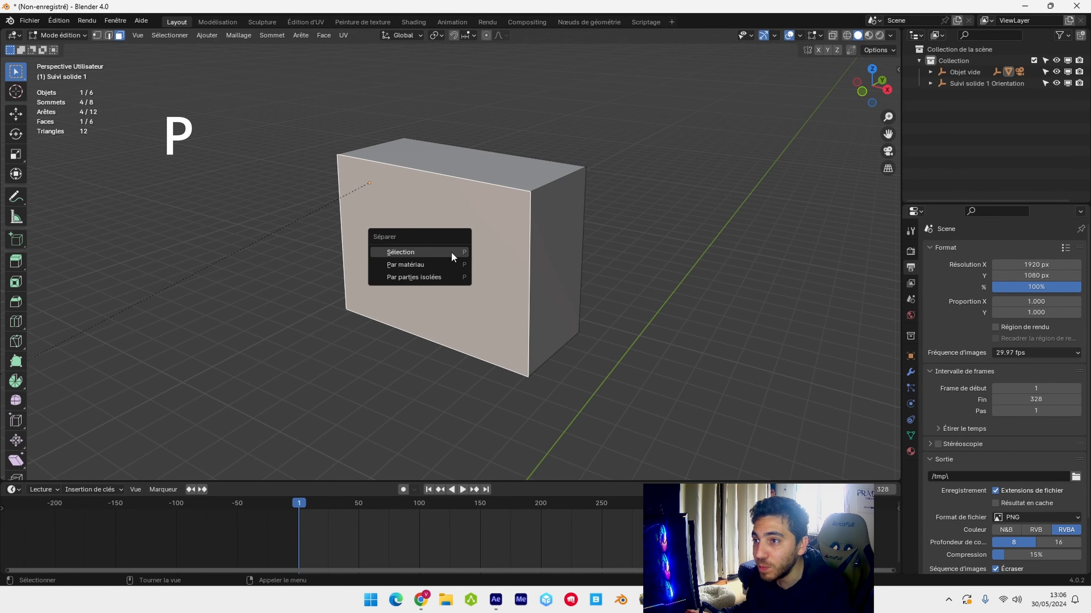
left_click(421, 252)
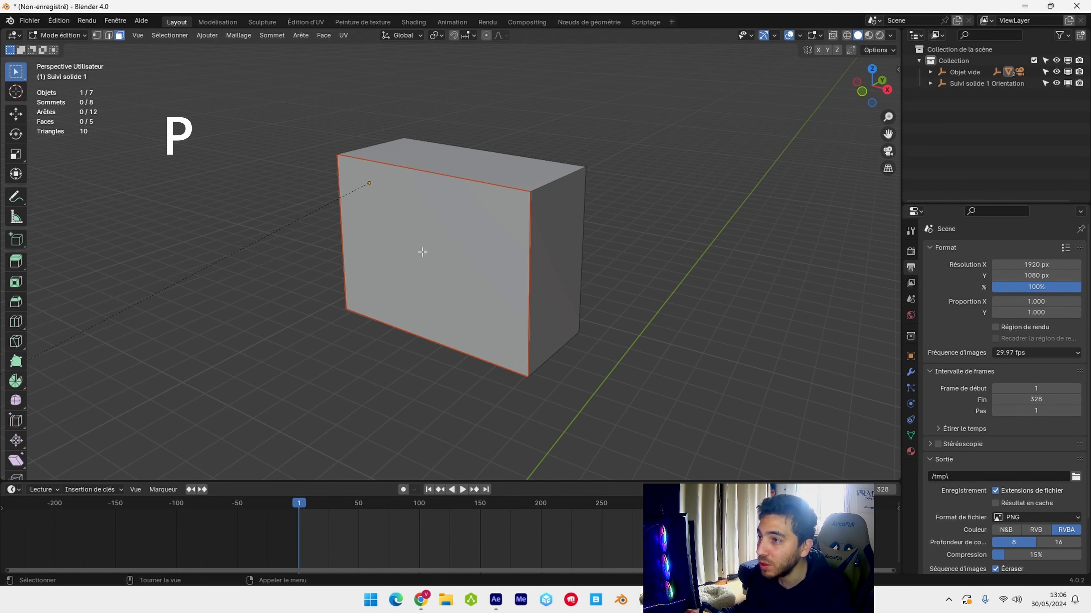
left_click(471, 238)
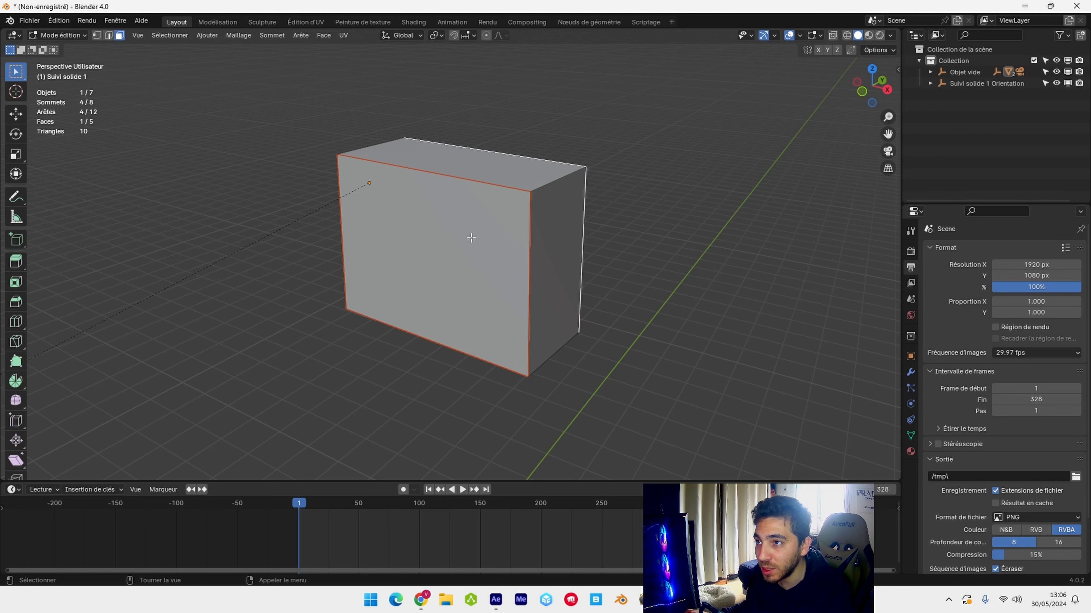
left_click(69, 36)
left_click(77, 49)
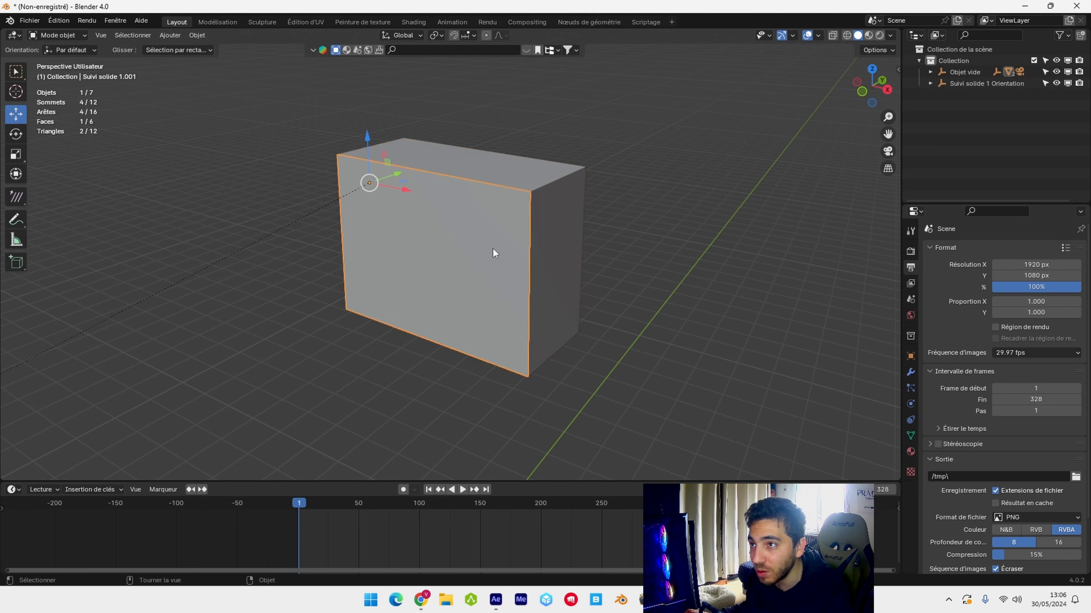
left_click(534, 171)
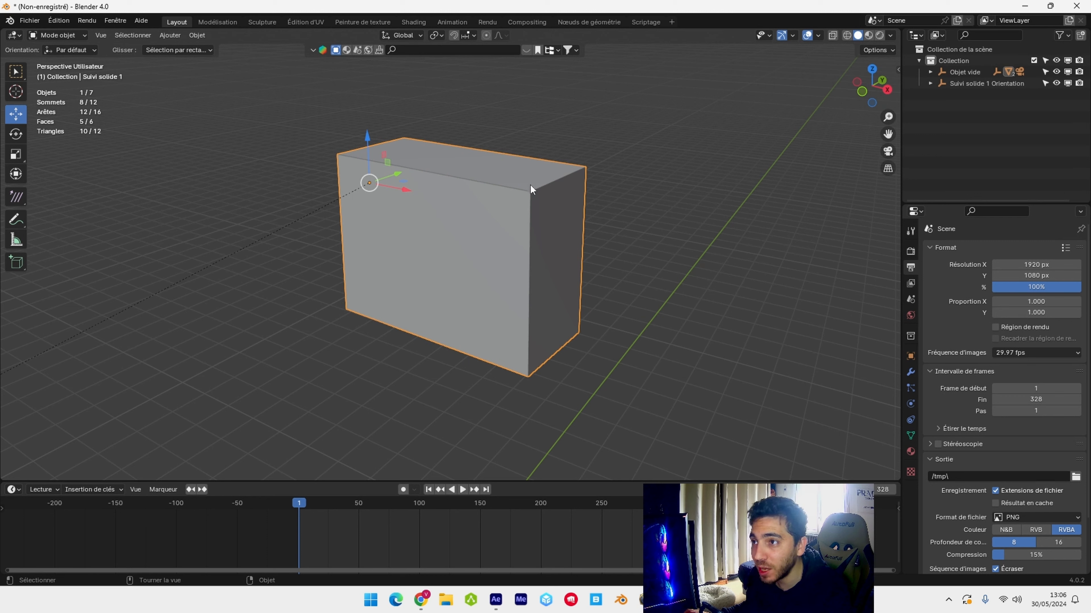
left_click(494, 249)
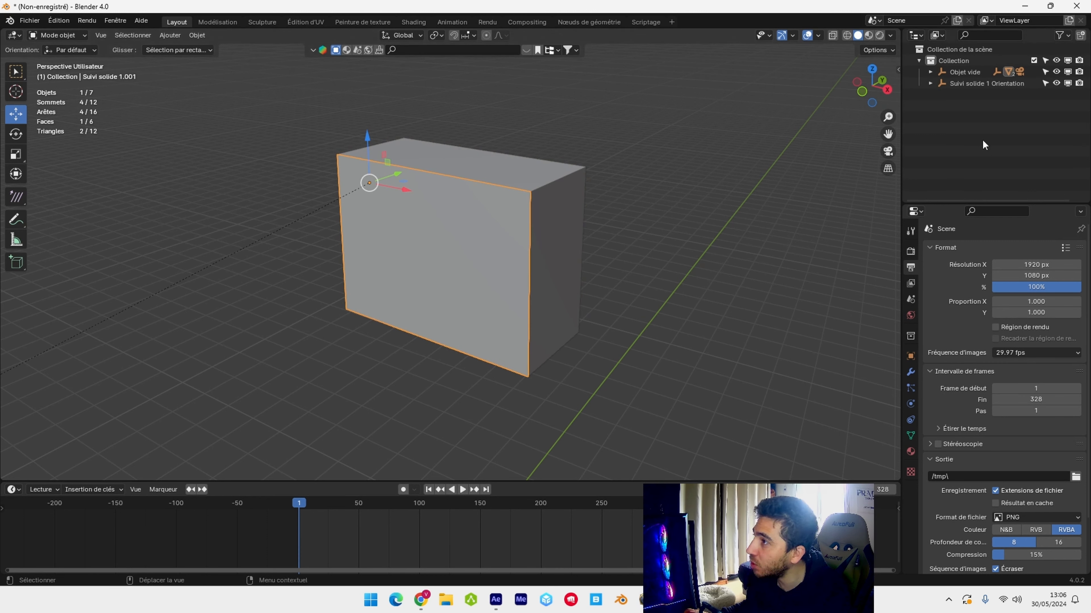
- Rename the separated front face, Suivi solide 1.001 under Objet vide, as vitrine
left_click(930, 83)
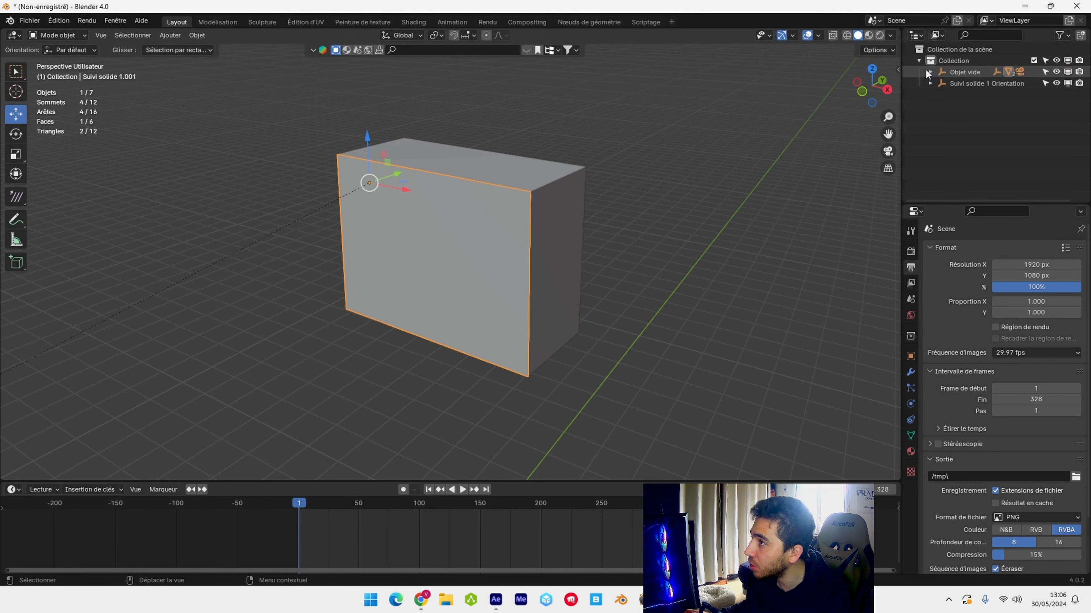
left_click(930, 72)
double_click(995, 107)
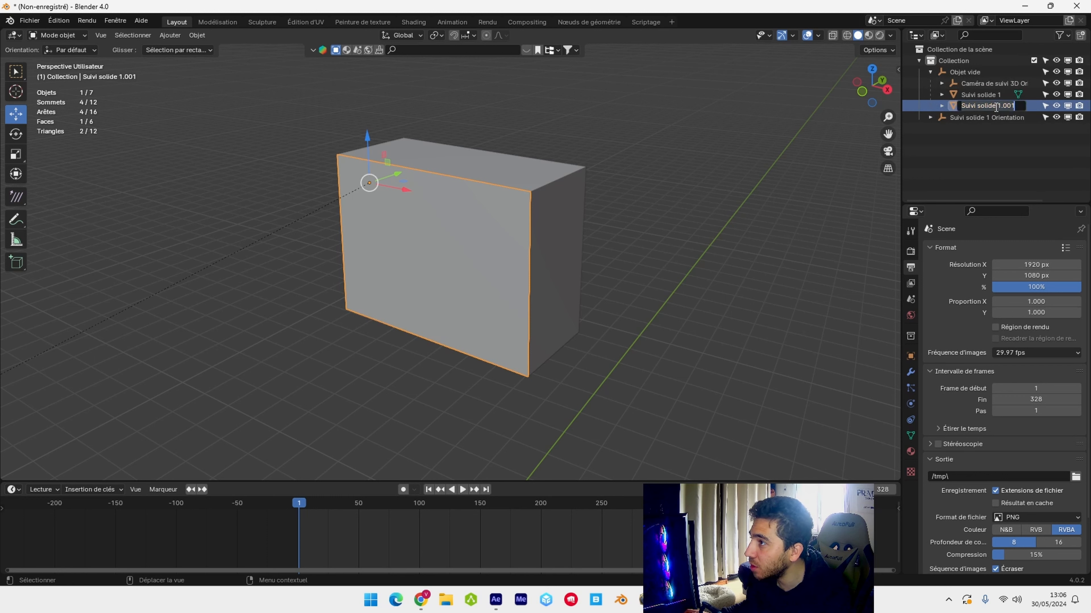
type("vitrine")
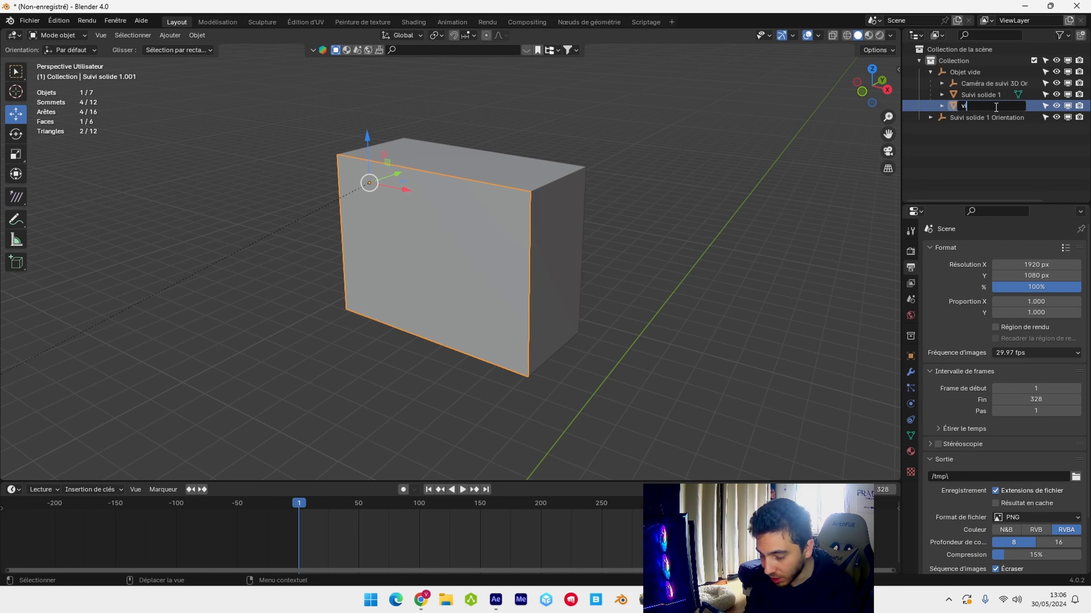
key("Return")
- Rename the remaining box object as cube and hide the vitrine object in the viewport
double_click(980, 96)
type("c")
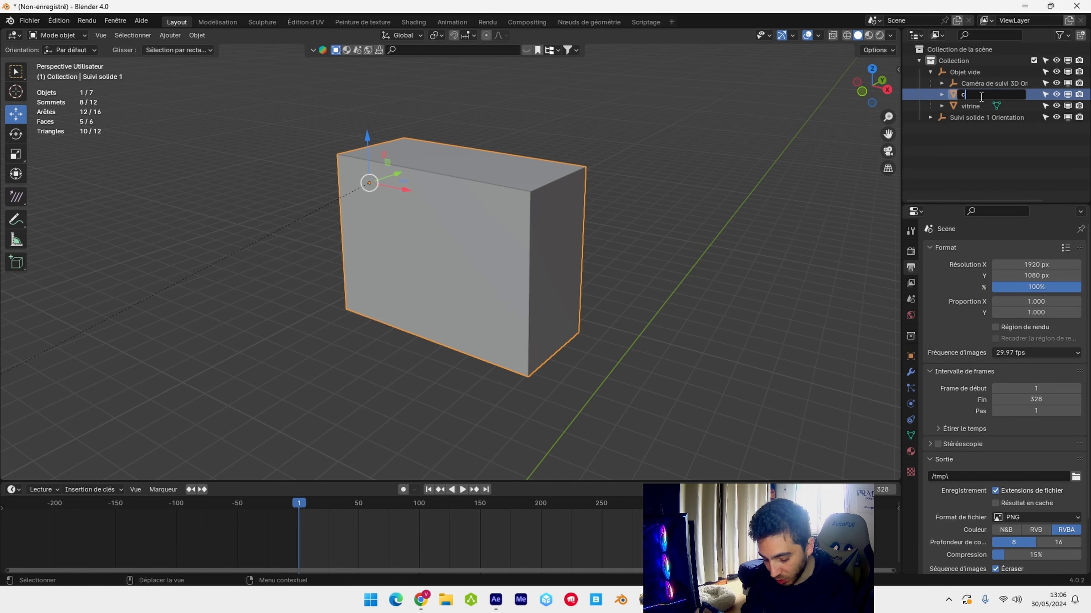
type("ube")
key("Return")
left_click(985, 105)
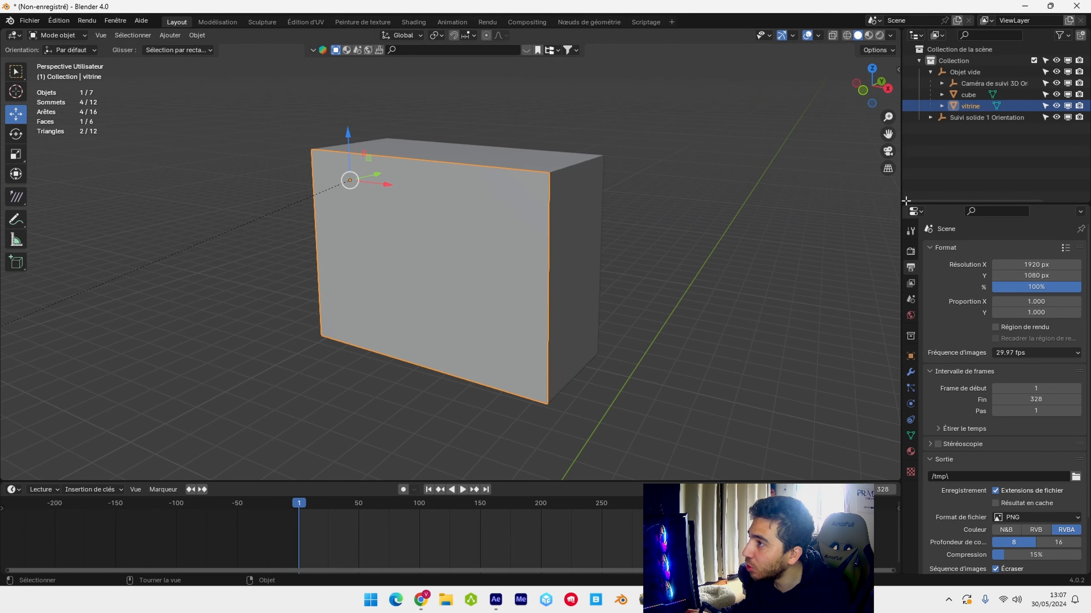
left_click(1058, 106)
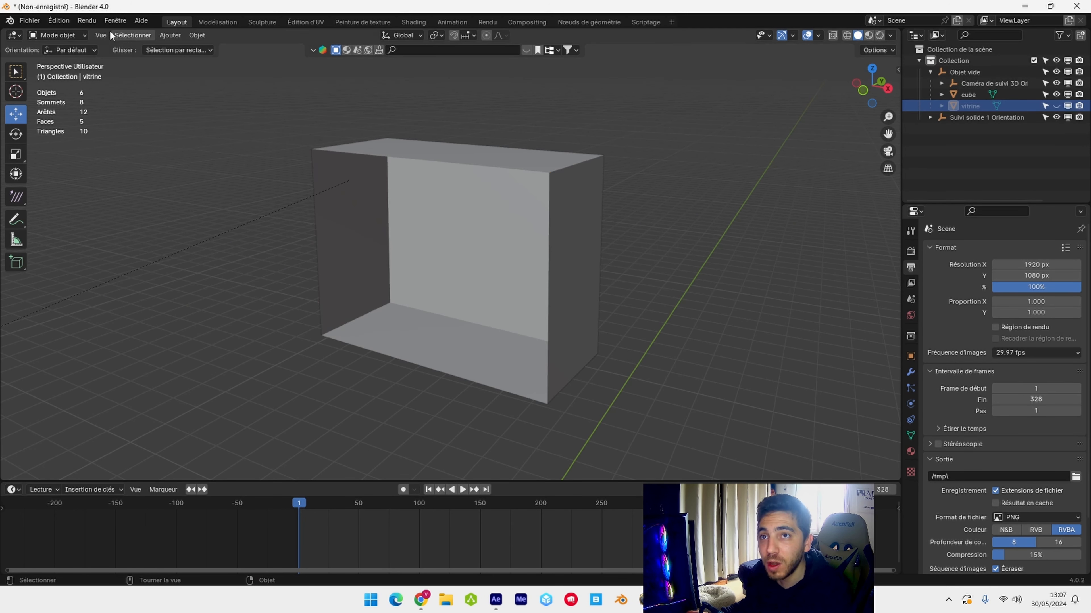
- Find the Extra Objects add-ons by searching "extra" in the preferences, make sure they are enabled, and save the preferences
left_click(58, 21)
left_click(99, 166)
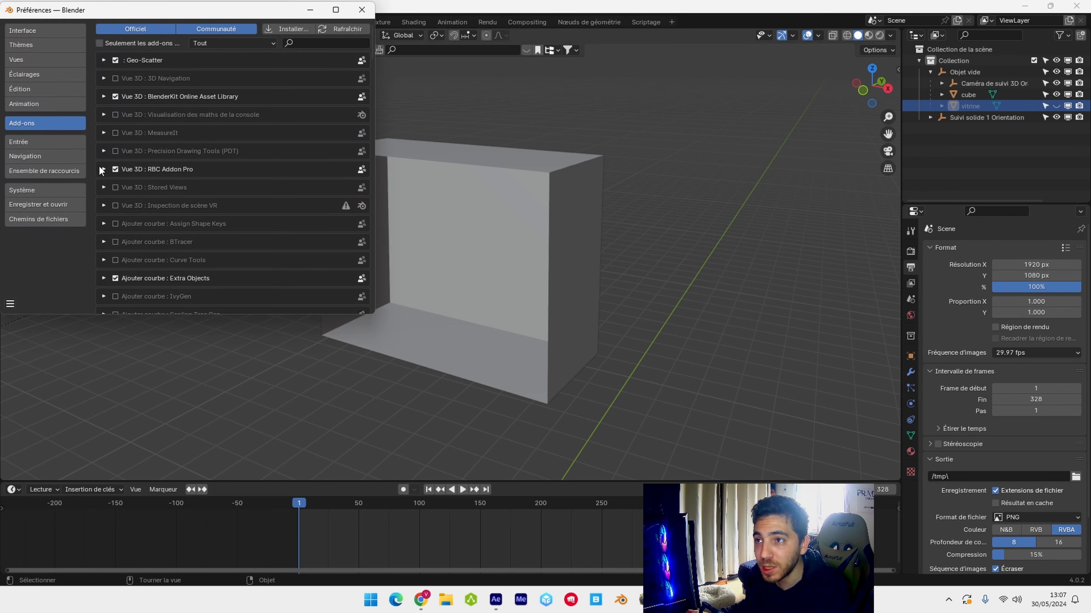
left_click(326, 43)
type("extra")
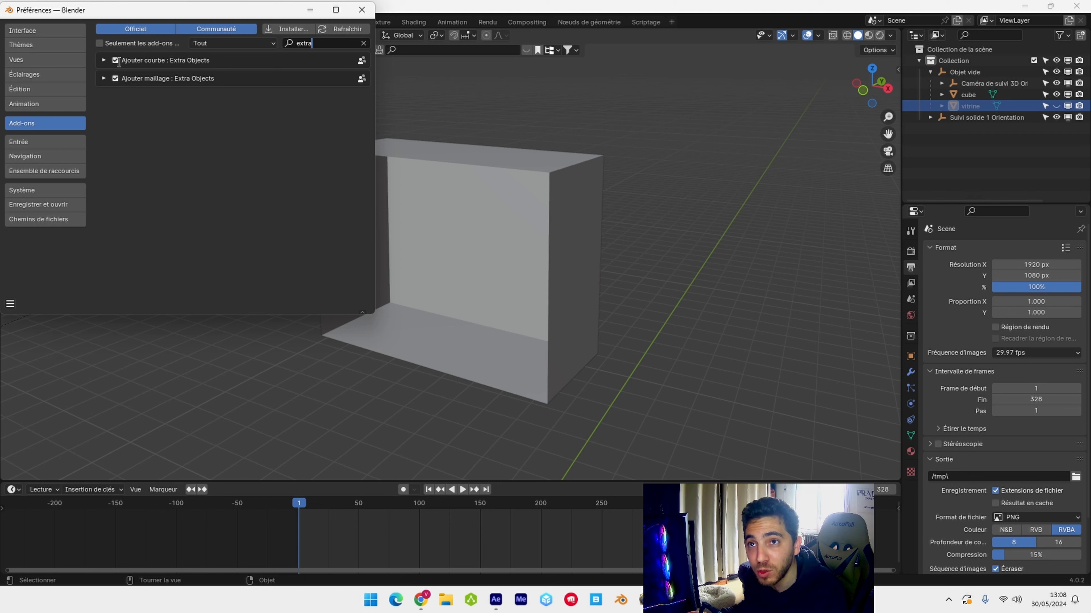
left_click(10, 303)
left_click(60, 265)
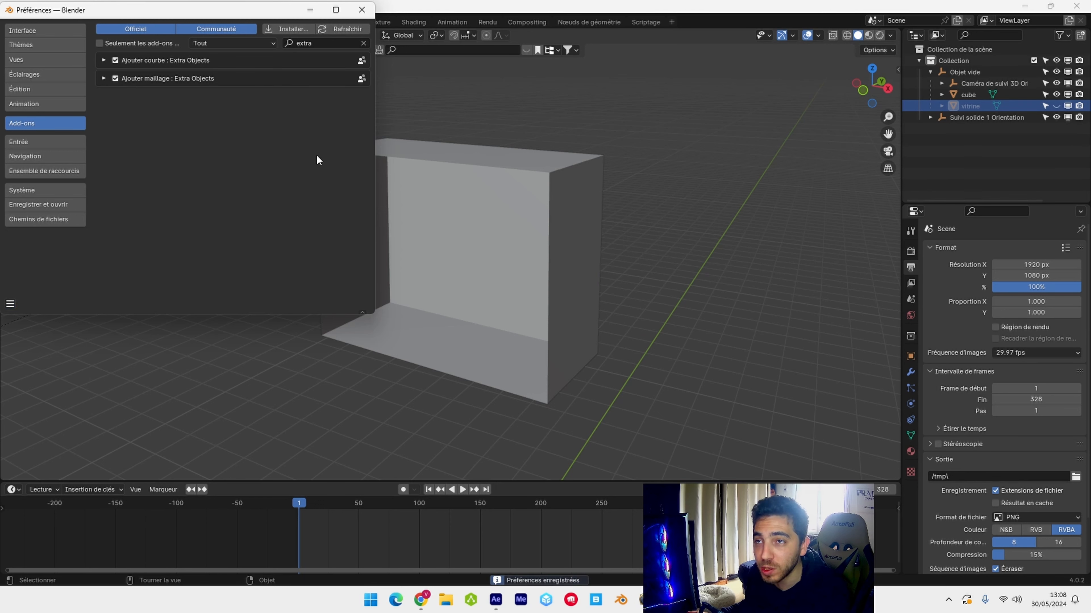
left_click(363, 10)
- Put the cube object into Edit mode with edge selection and select the four edges of its front opening
left_click(404, 153)
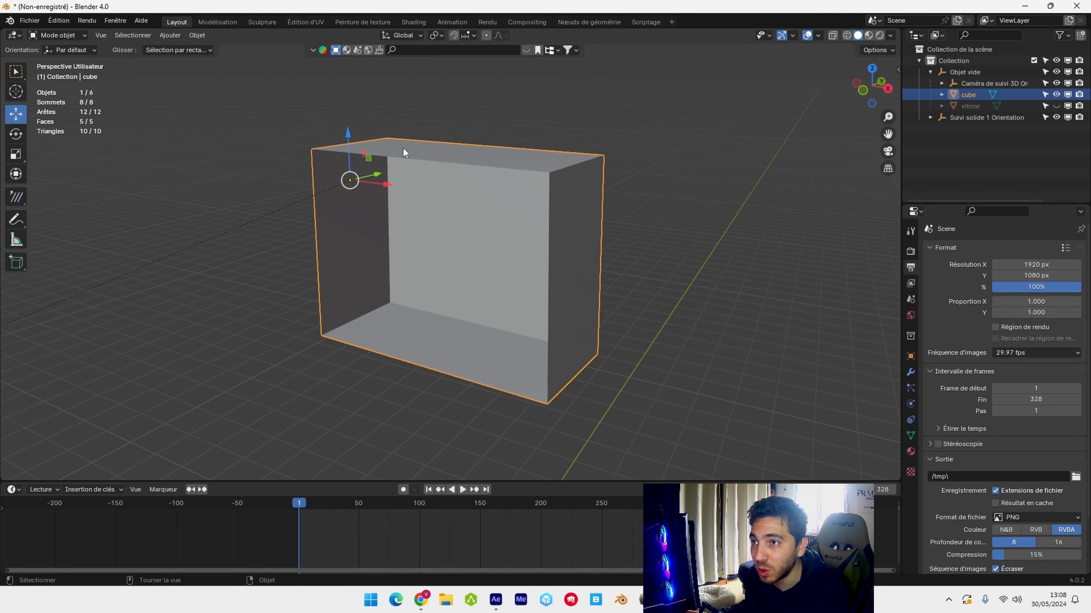
left_click(61, 34)
left_click(61, 64)
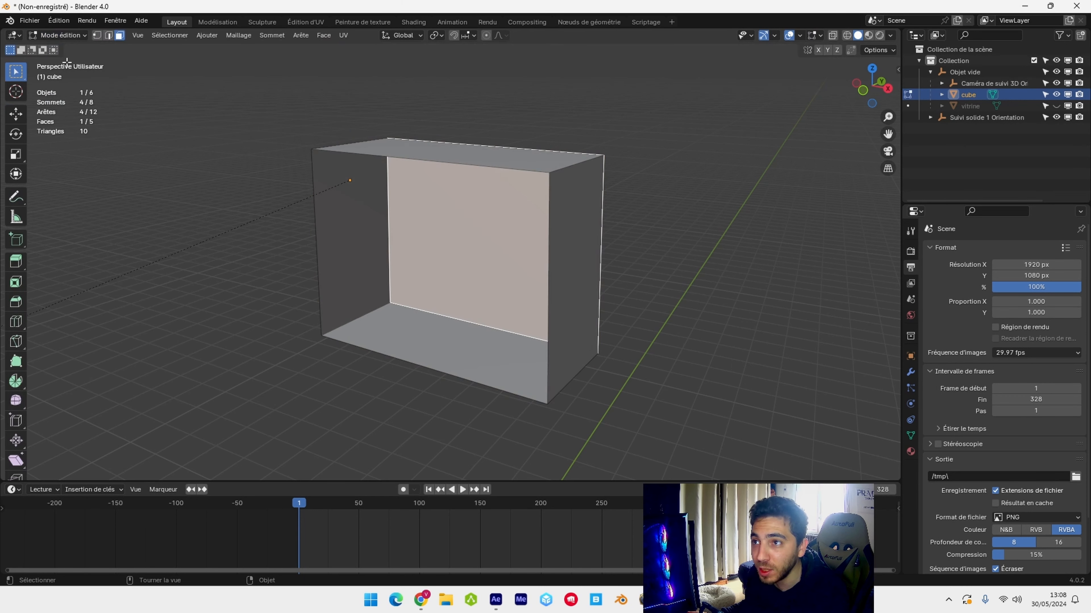
middle_click_drag(260, 160, 181, 129)
left_click(109, 36)
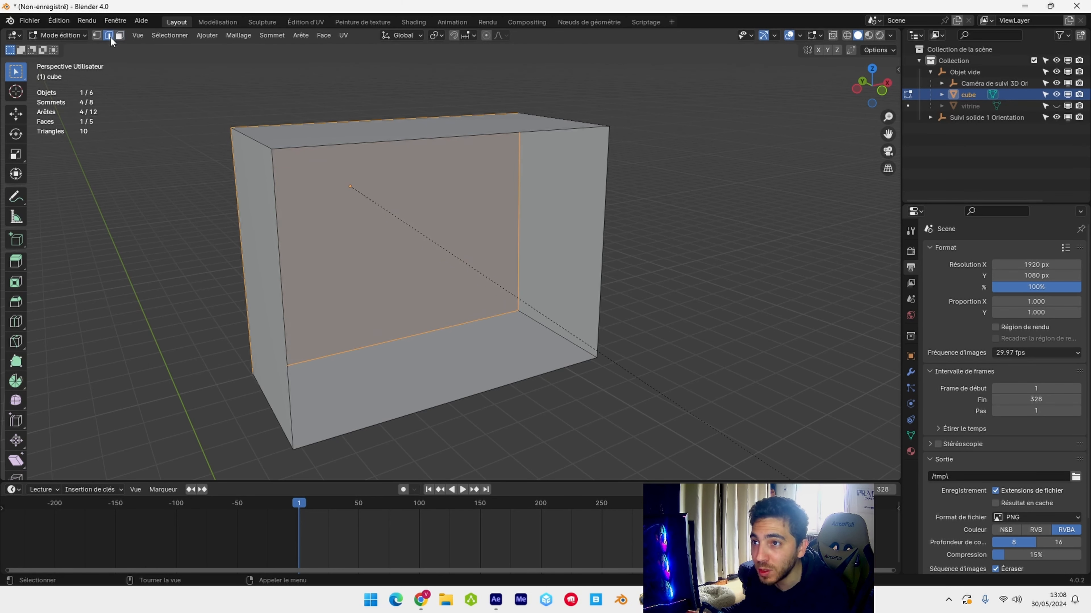
left_click(372, 143)
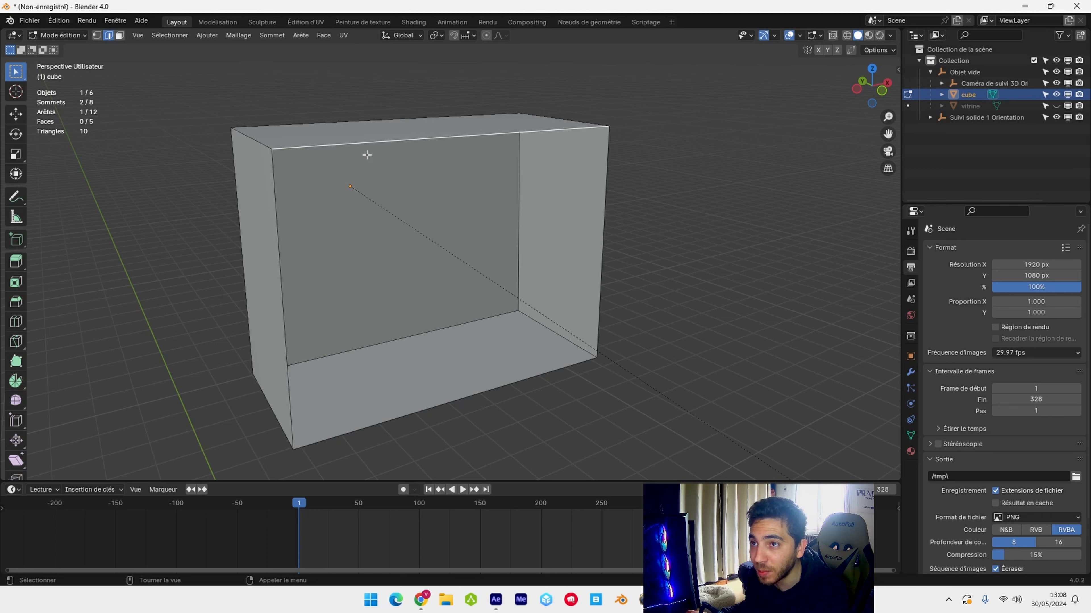
left_click(279, 239, "shift")
left_click(434, 408, "shift")
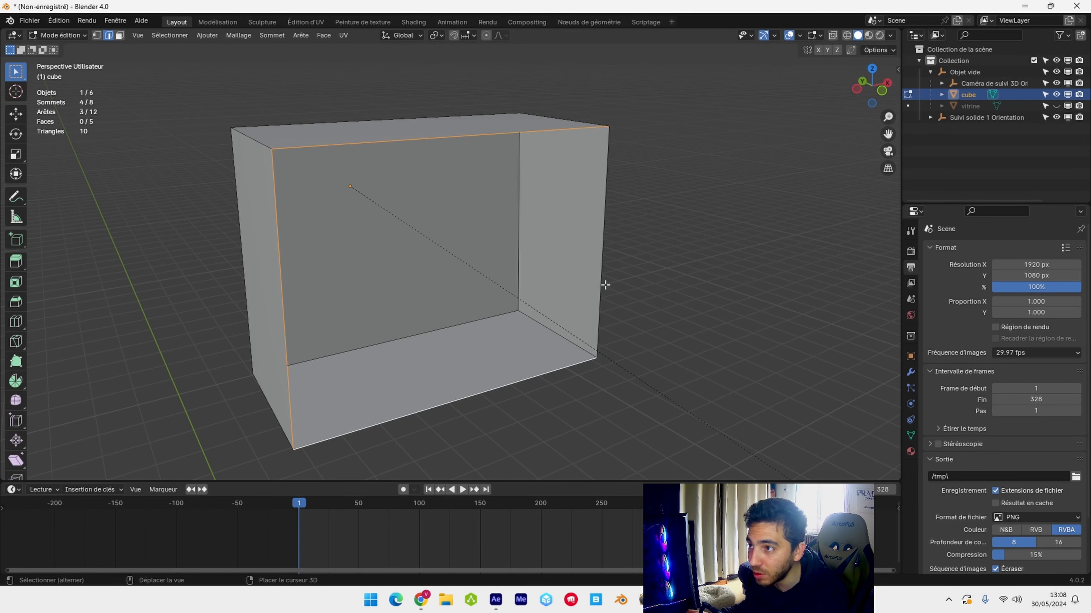
left_click(602, 259, "shift")
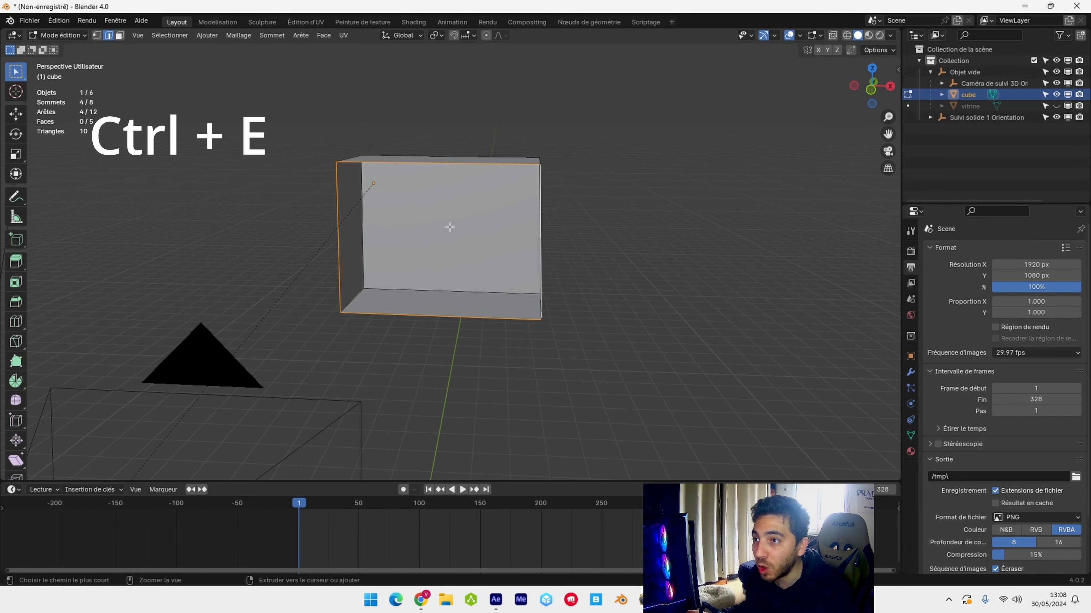
- Extrude the opening's four edges, scale them outward into a wide surrounding wall, and look through the camera with everything deselected
key("ctrl+e")
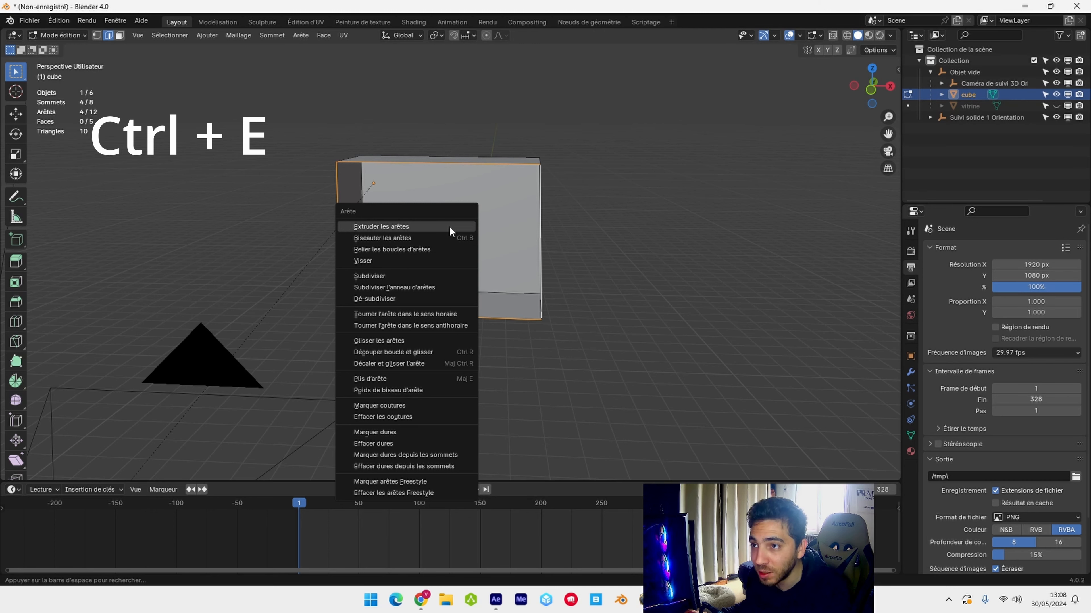
left_click(449, 226)
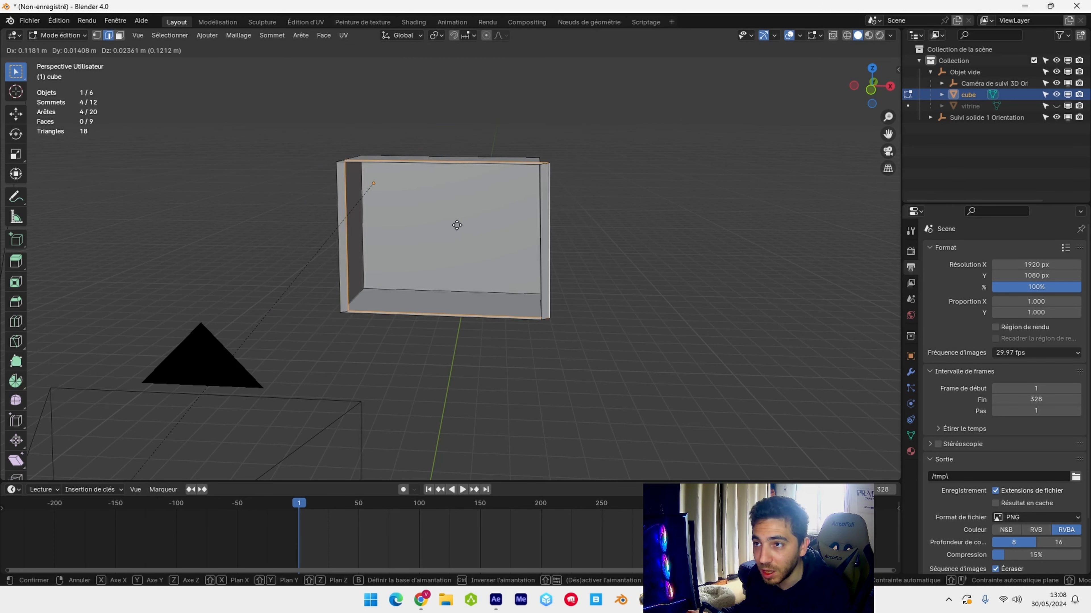
key("s")
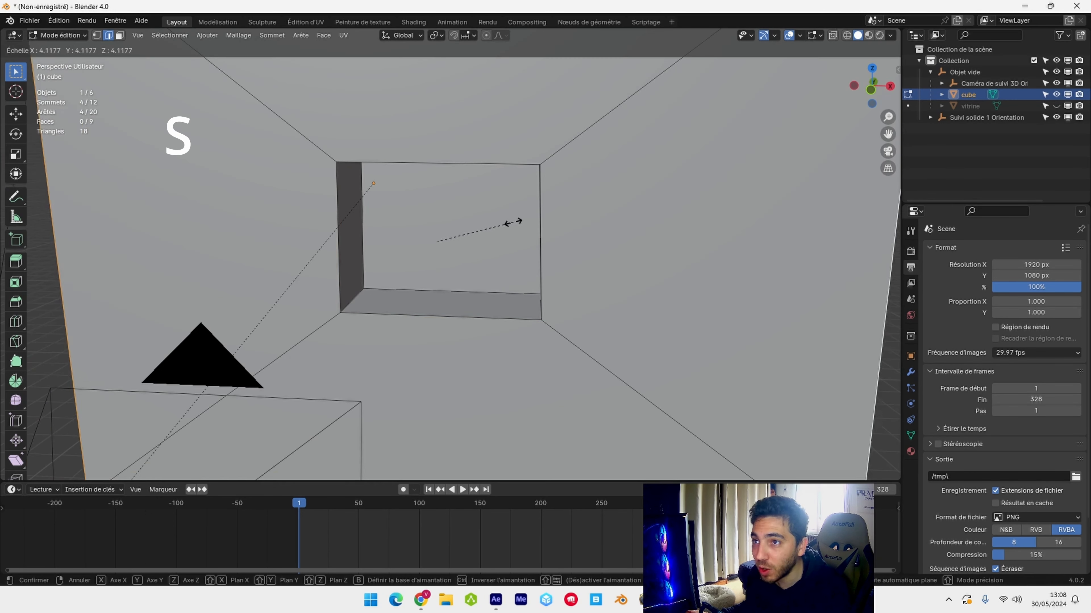
left_click(489, 227)
scroll(479, 210, "down", 3)
key("alt+a")
key("KP_0")
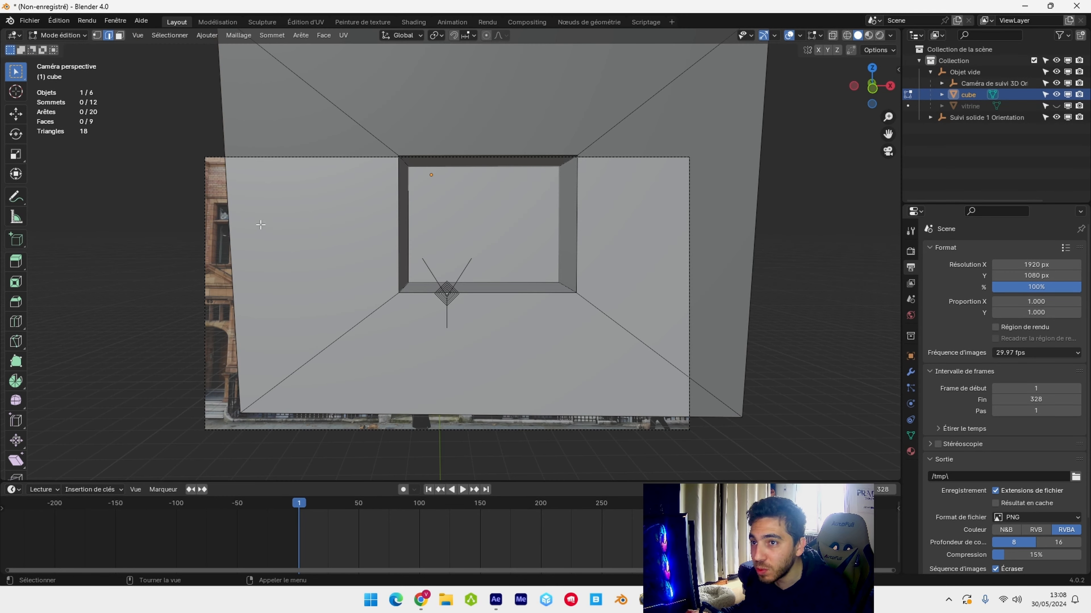
- Move the surrounding wall's left outer edge outward along X and its lower edge down along Z until the wall fills the camera frame
left_click(232, 230)
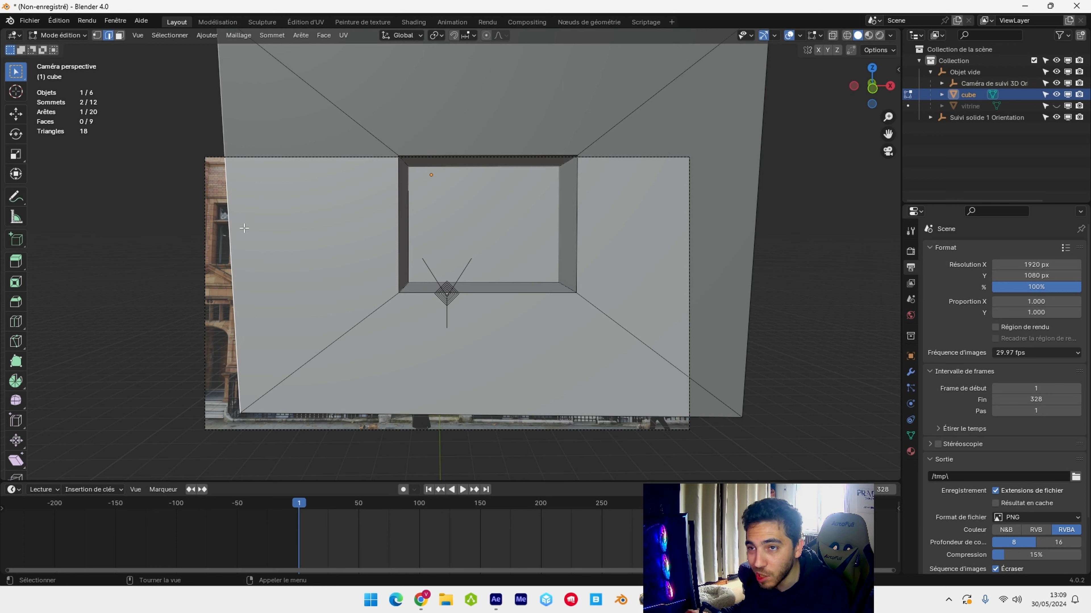
left_click(15, 114)
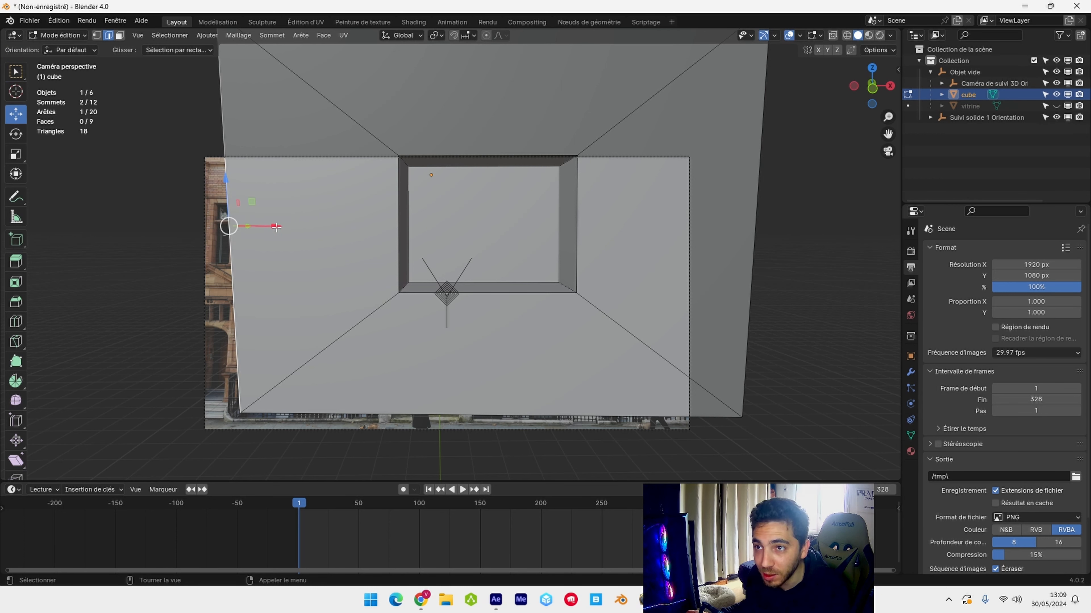
left_click_drag(270, 227, 224, 226)
left_click(490, 414)
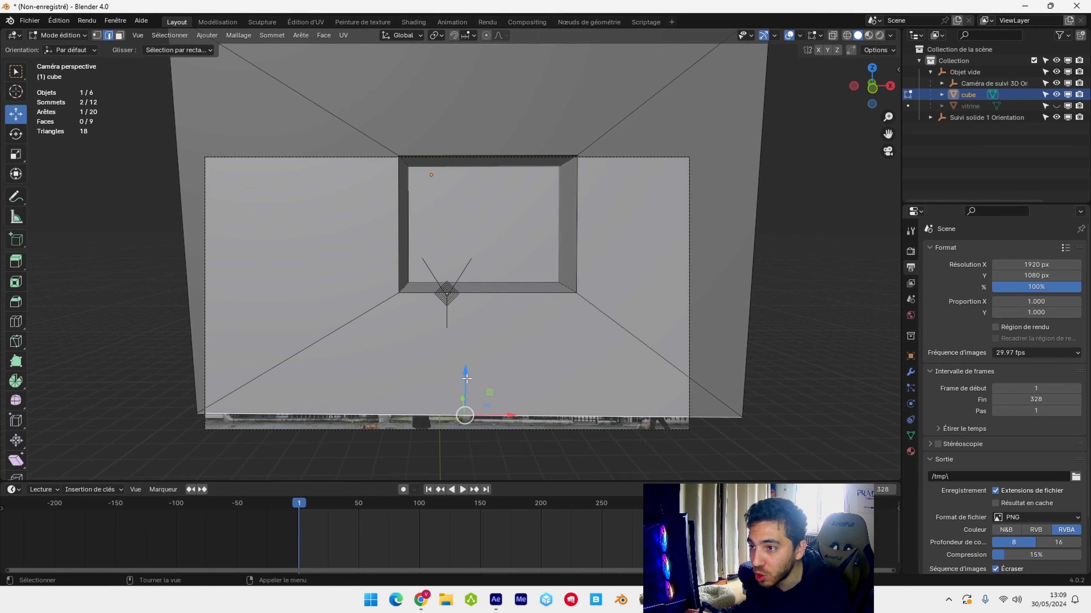
left_click_drag(466, 378, 468, 397)
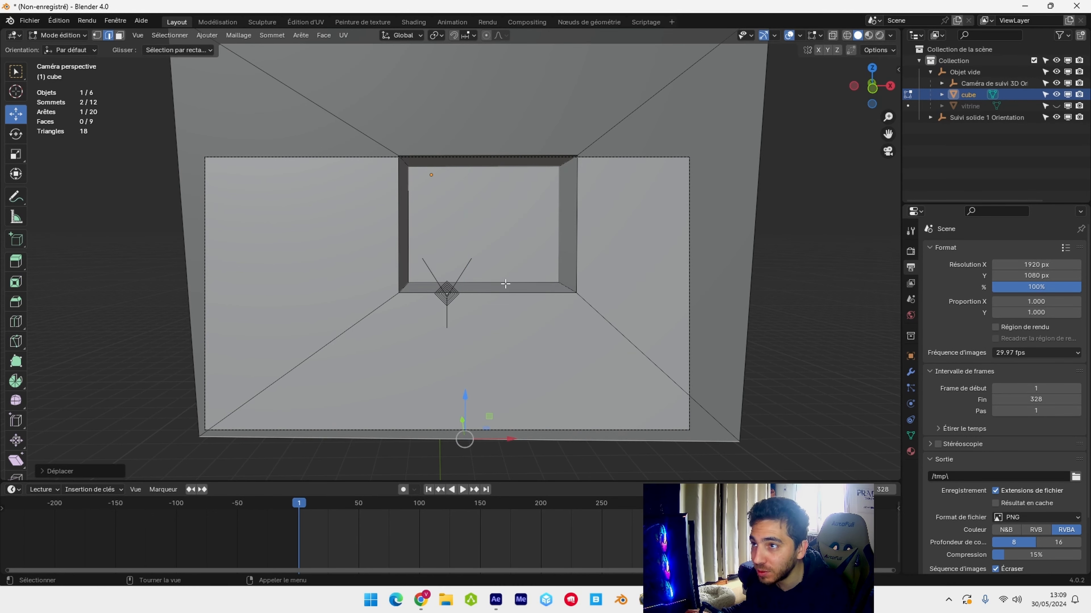
- Switch to face selection and select the four wall faces surrounding the box opening
middle_click_drag(488, 257, 650, 325)
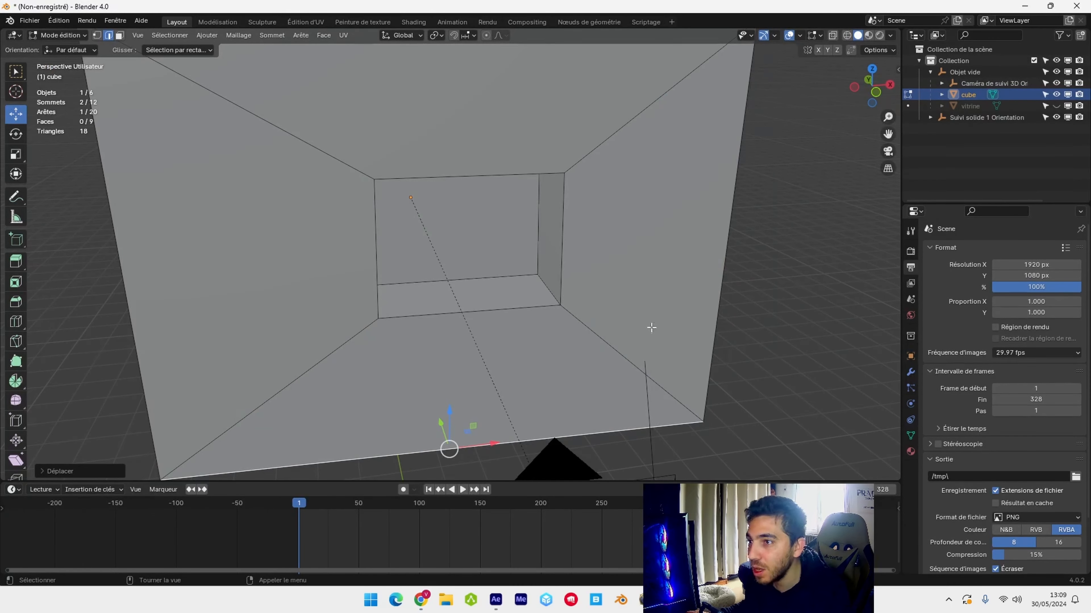
left_click(75, 38)
left_click(74, 49)
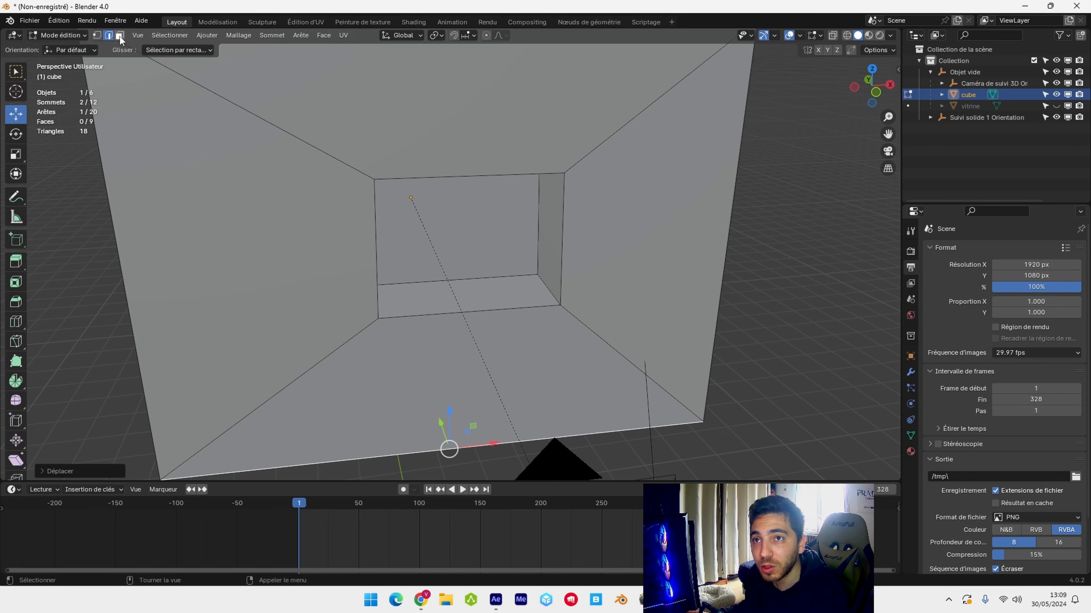
left_click(120, 36)
scroll(322, 225, "down", 3)
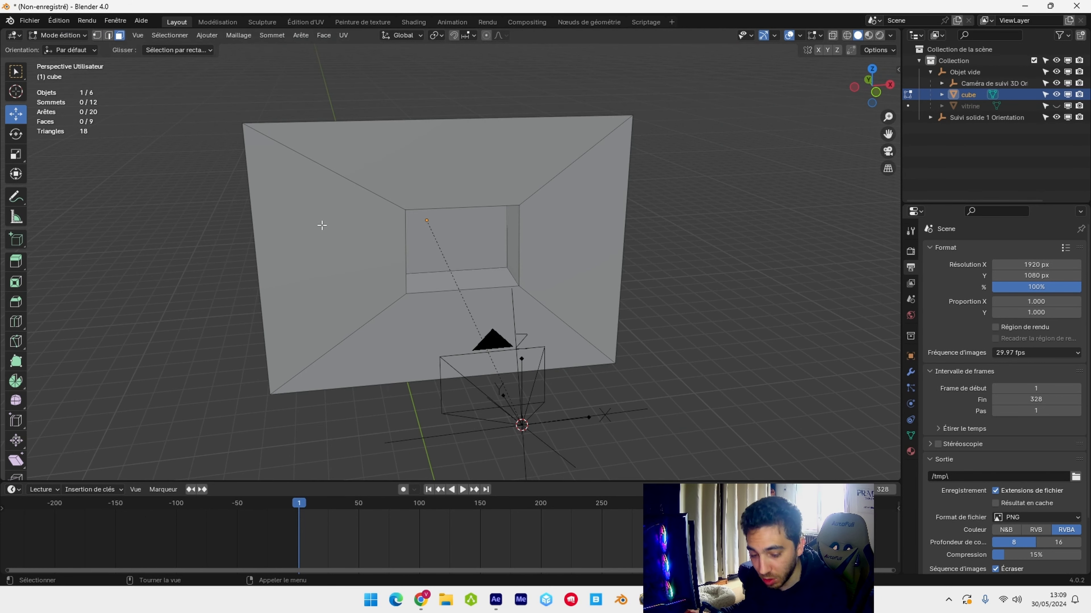
left_click(321, 225)
left_click(431, 146, "shift")
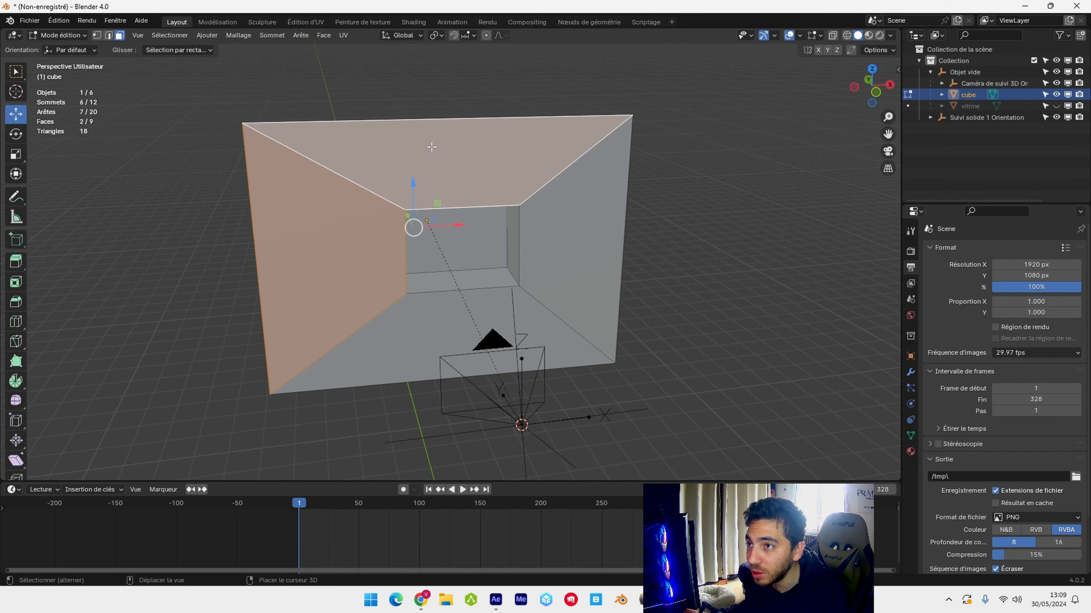
left_click(590, 227, "shift")
left_click(389, 365, "shift")
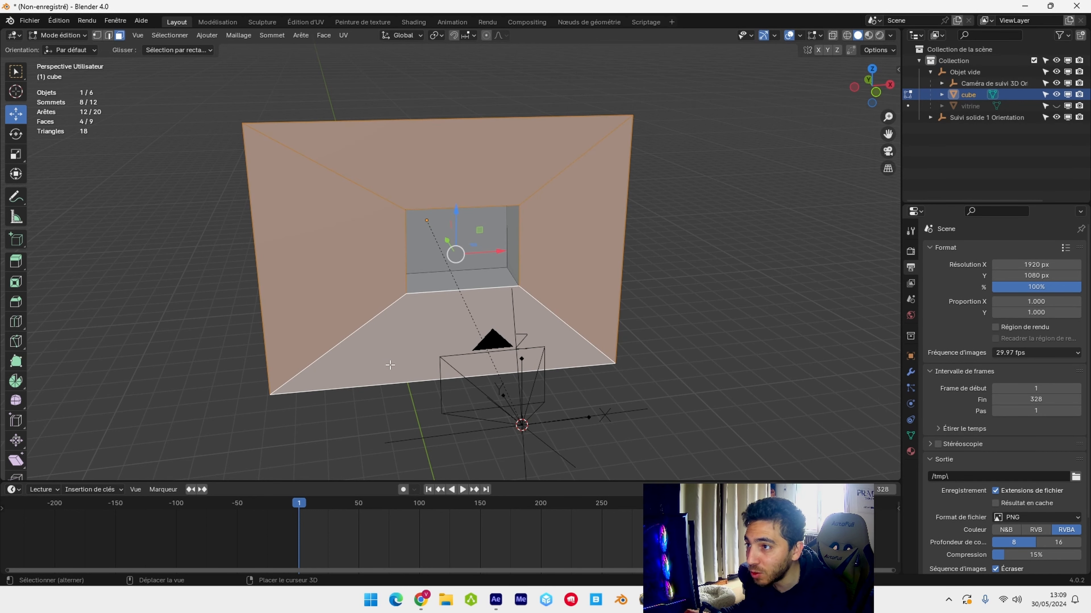
- Create a new material on the cube object and rename it houldout
left_click(910, 452)
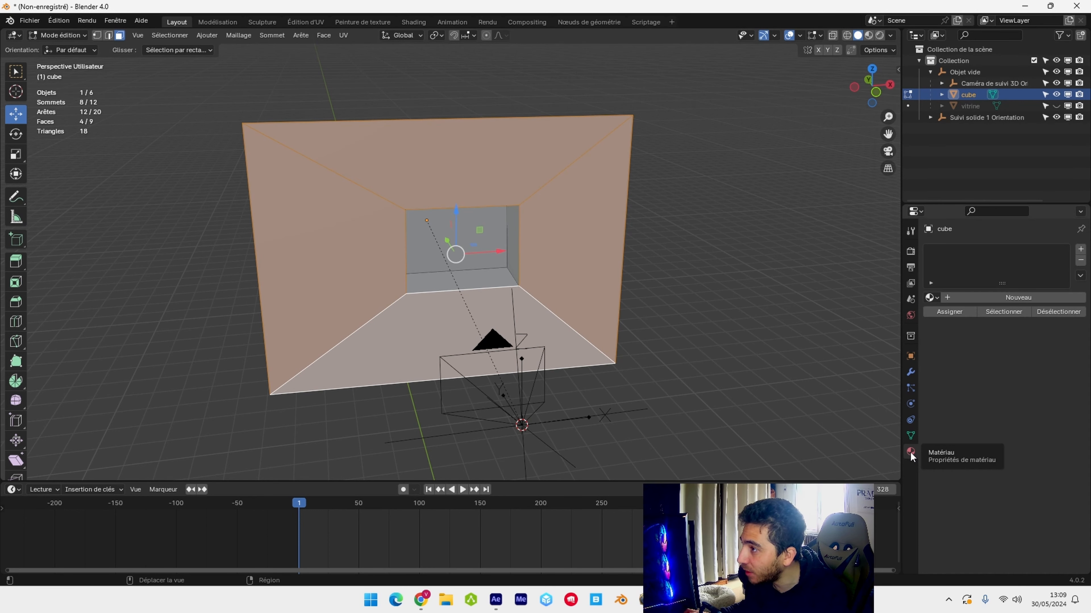
left_click(1019, 298)
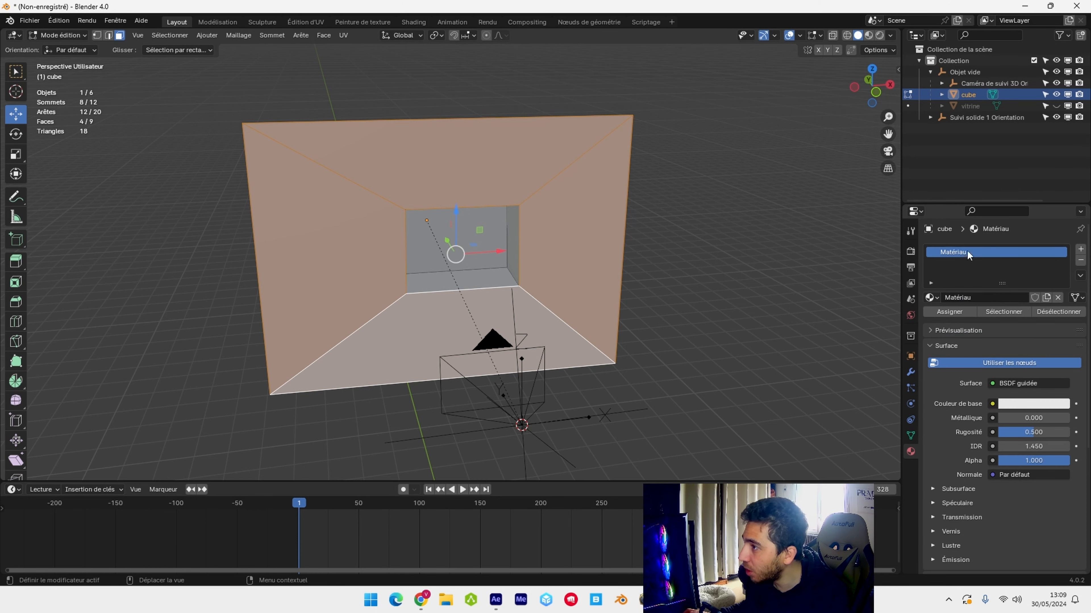
double_click(968, 253)
type("houldout")
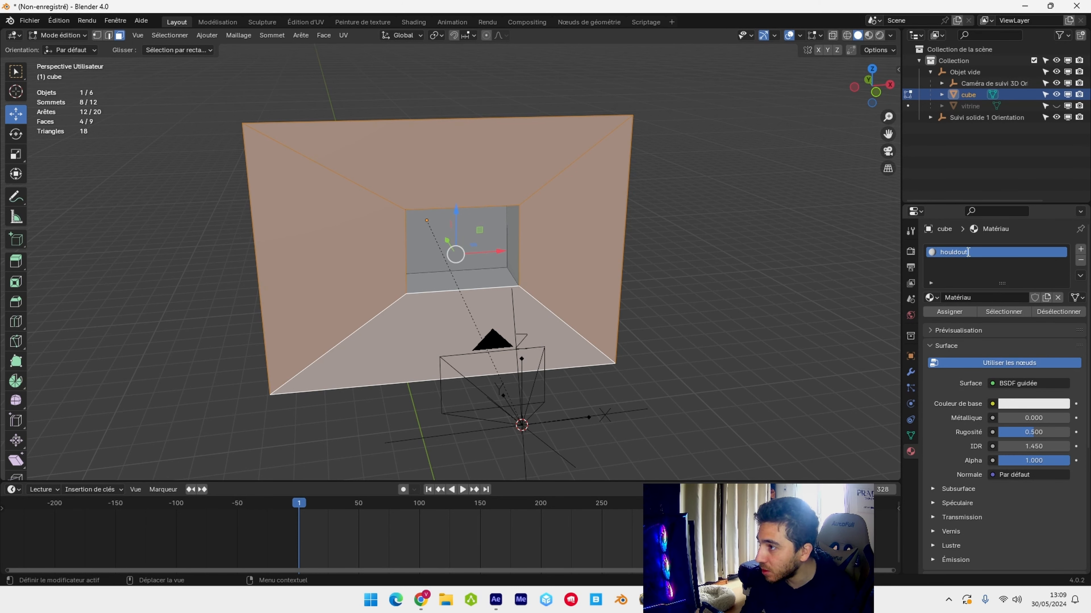
key("Return")
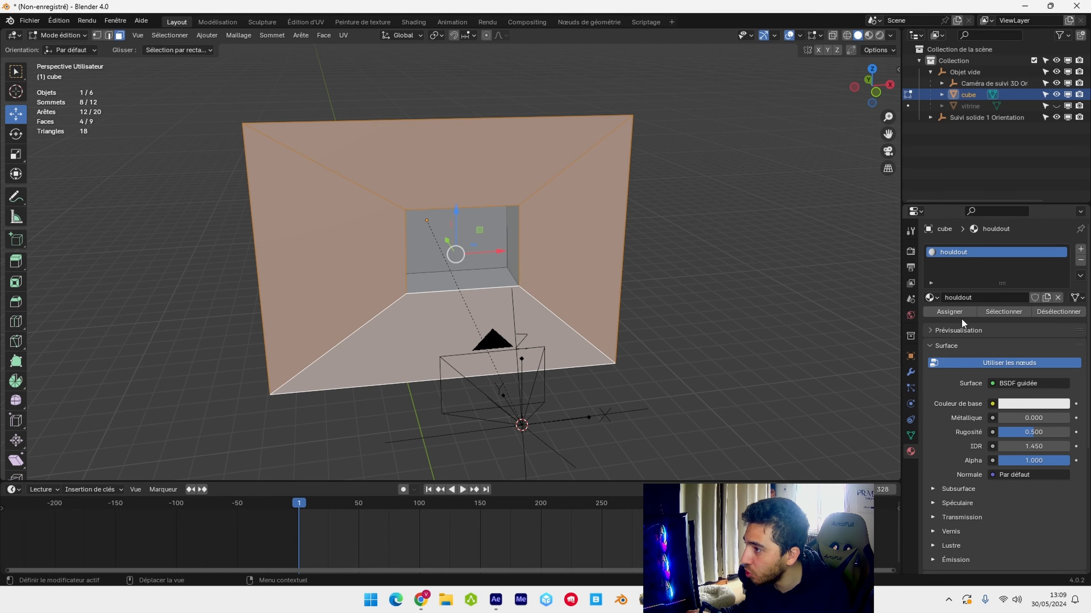
- Set the houldout material's surface to Masque and assign it to the four selected wall faces
left_click(1023, 383)
left_click(944, 158)
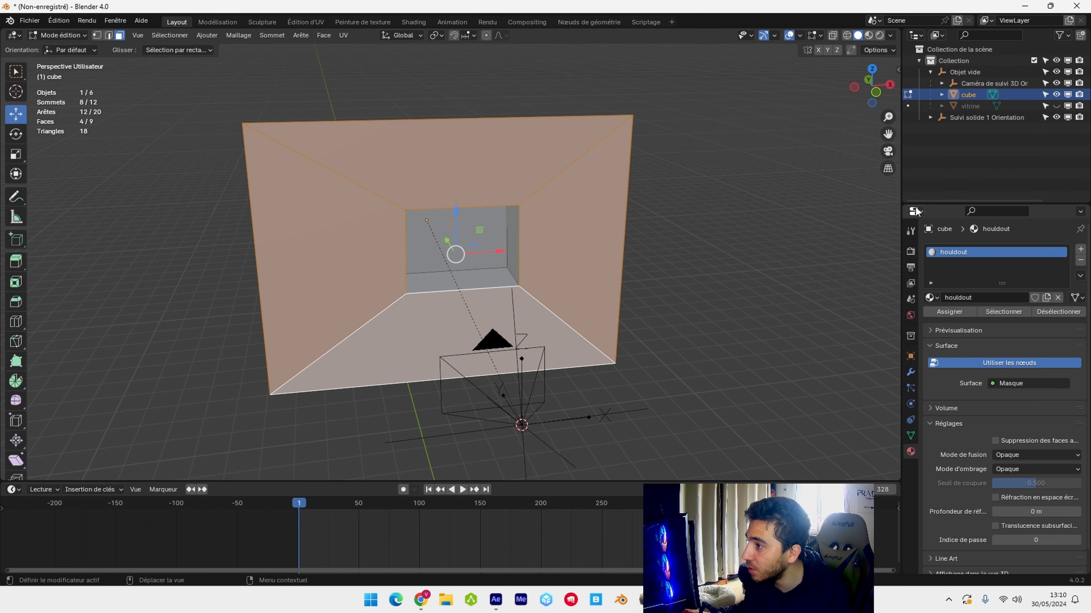
left_click(952, 313)
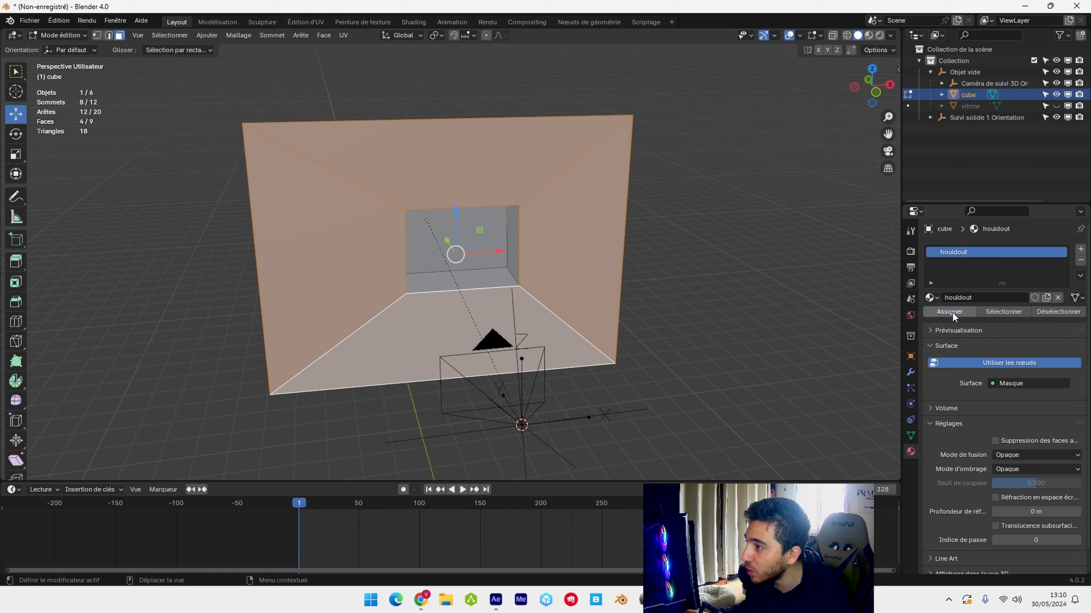
- Select the five inner faces of the recessed box: its back, both sides, floor and ceiling
scroll(537, 215, "up", 3)
middle_click_drag(537, 214, 584, 193)
left_click(569, 186)
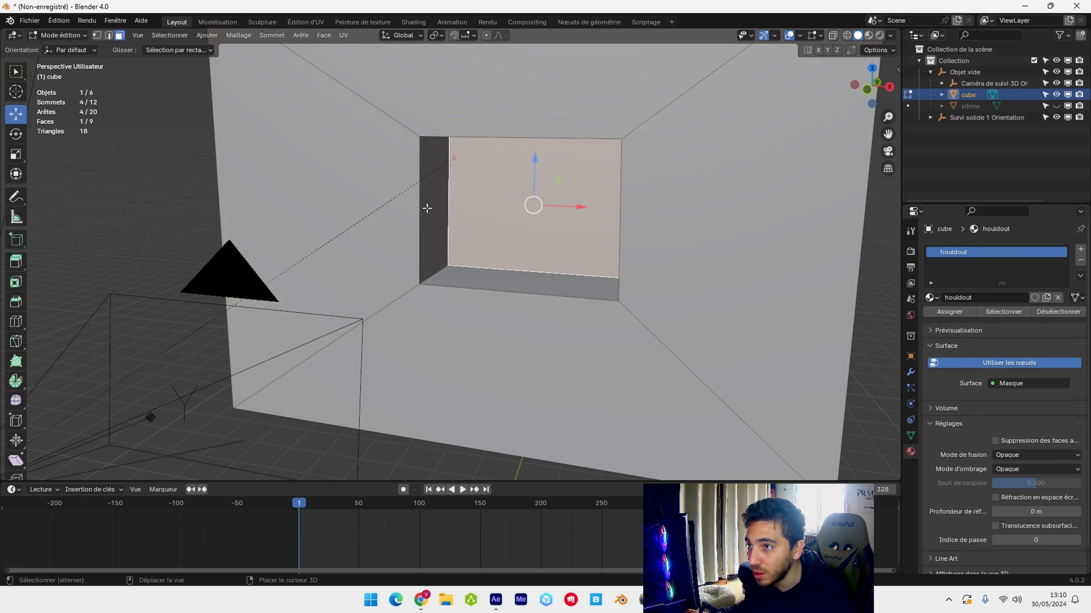
left_click(431, 208, "shift")
left_click(495, 280, "shift")
middle_click_drag(495, 280, 635, 228)
left_click(631, 254, "shift")
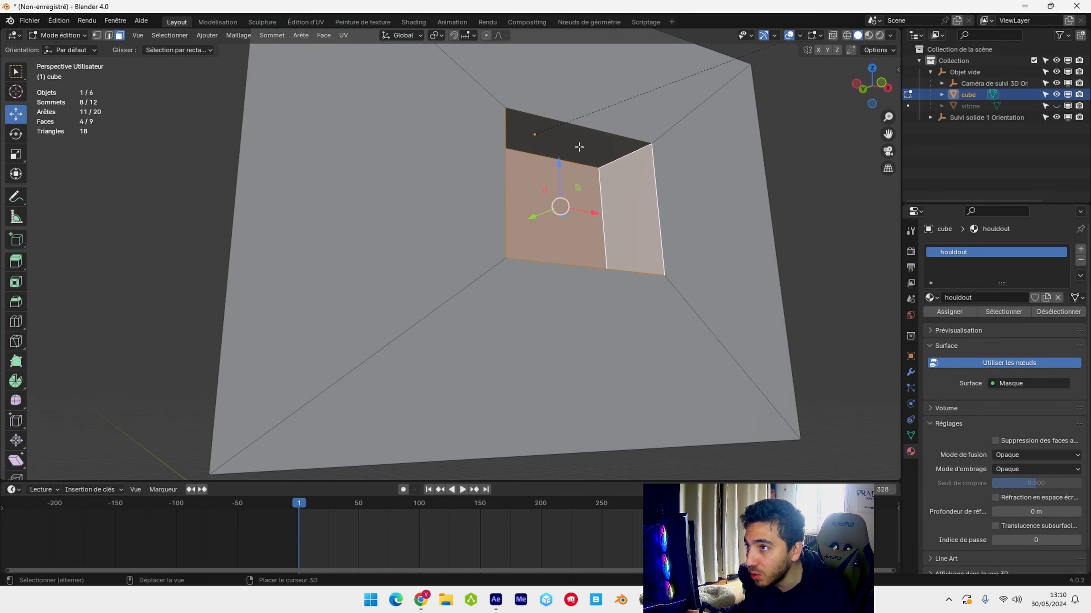
left_click(579, 147, "shift")
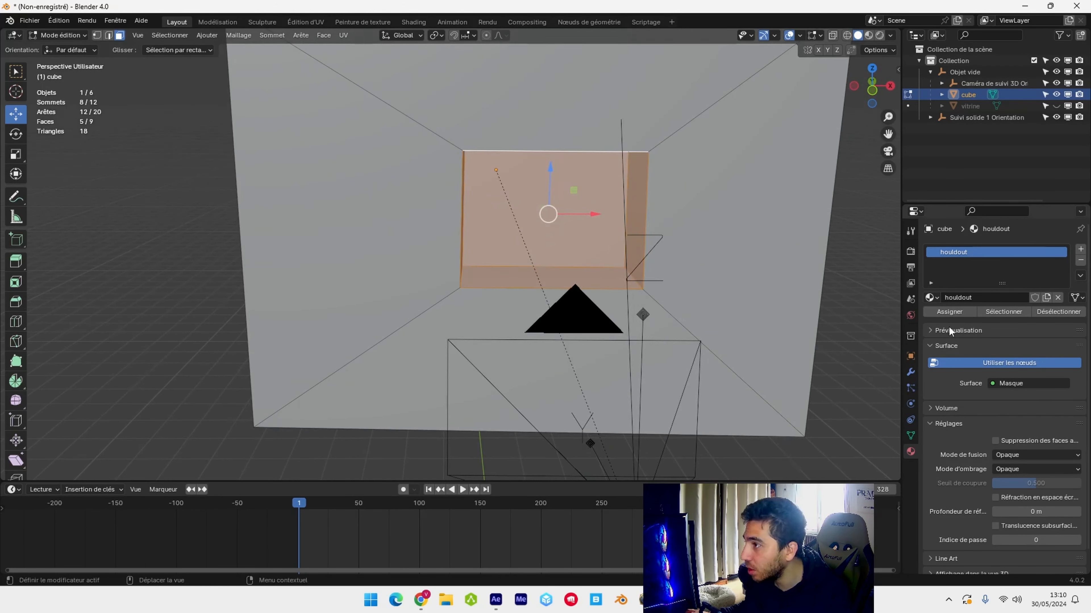
- Add a second material slot with a new material named box and assign it to the selected inner faces
left_click(1079, 250)
left_click(1026, 320)
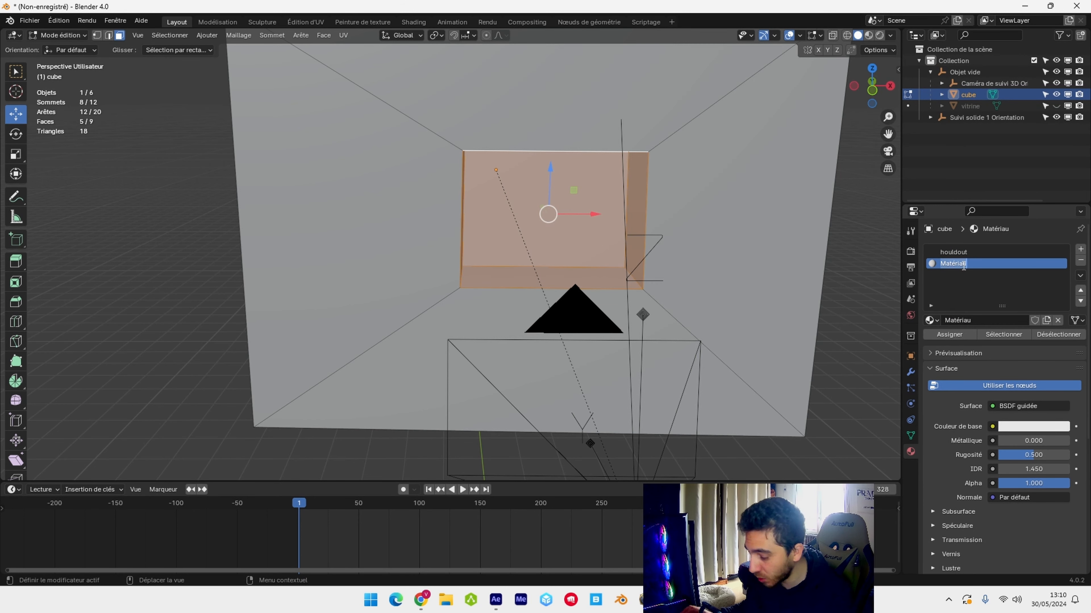
type("box")
key("Return")
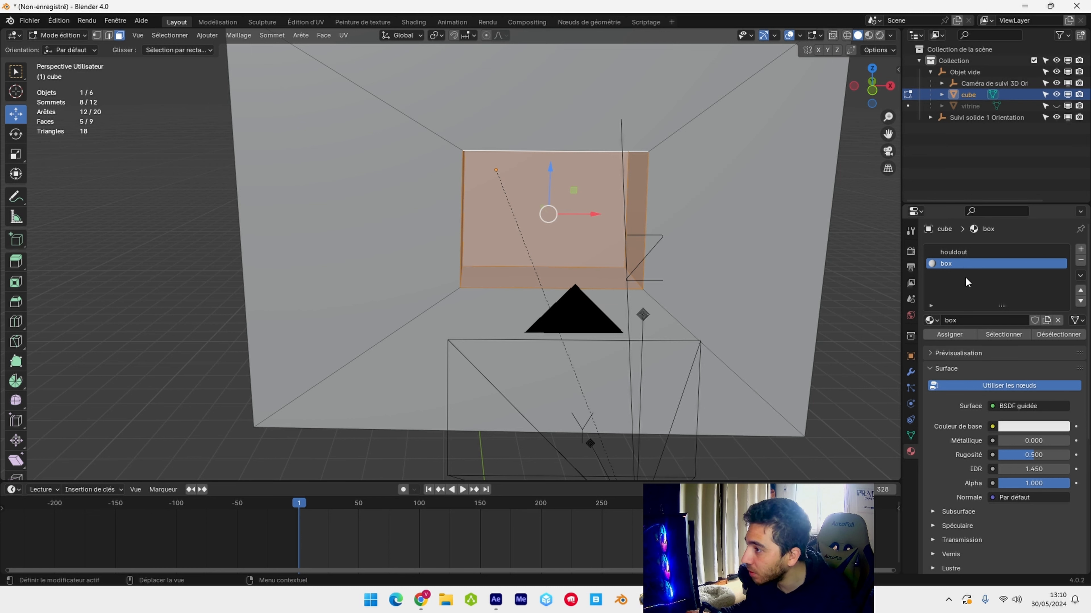
left_click(955, 334)
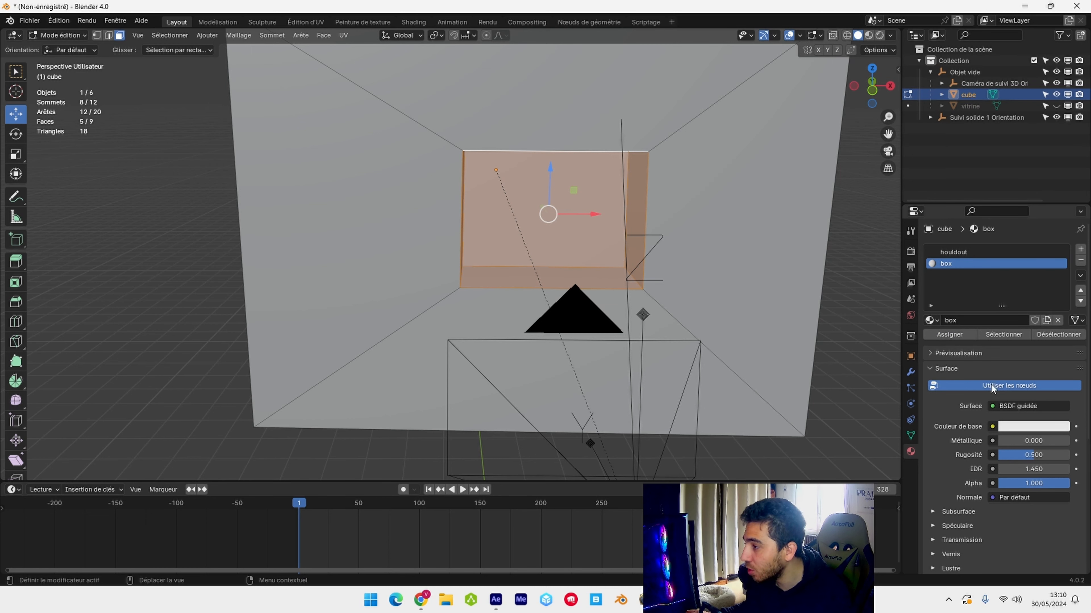
- Set the box material's base color to red and preview the materials through the camera in Material Preview shading
left_click(1019, 427)
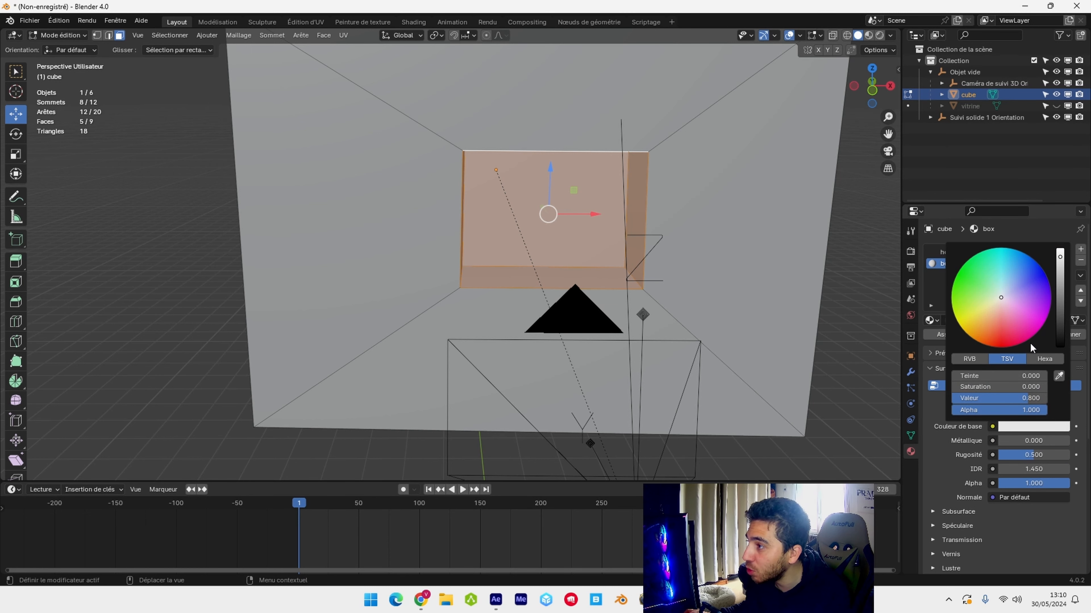
left_click(1005, 345)
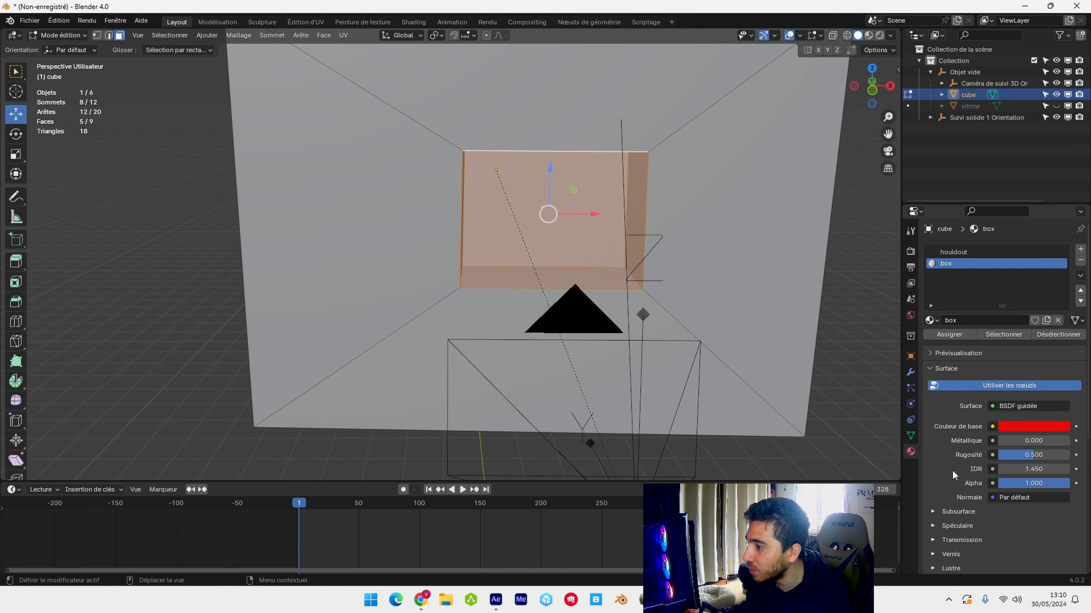
left_click(869, 36)
key("KP_0")
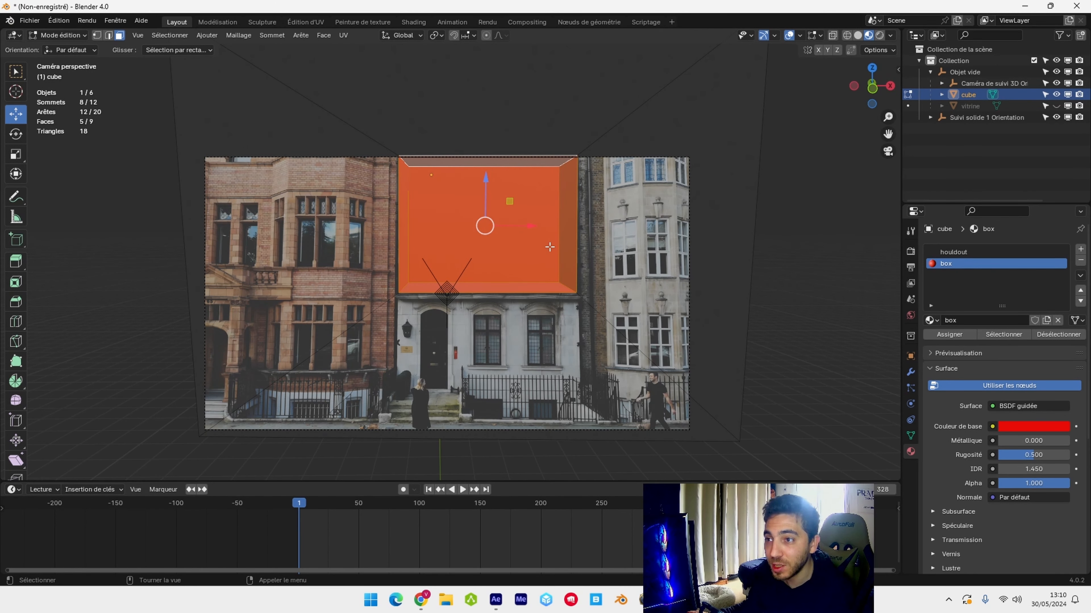
- Save the project as sans_nom.blend in the CGI 2 folder
middle_click_drag(549, 246, 244, 243)
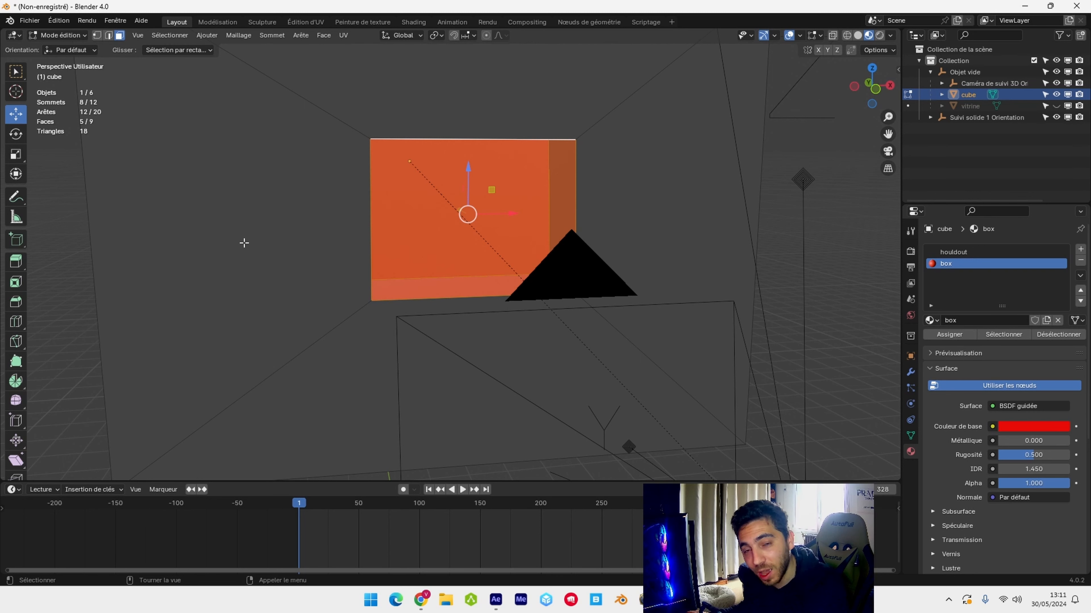
left_click(36, 21)
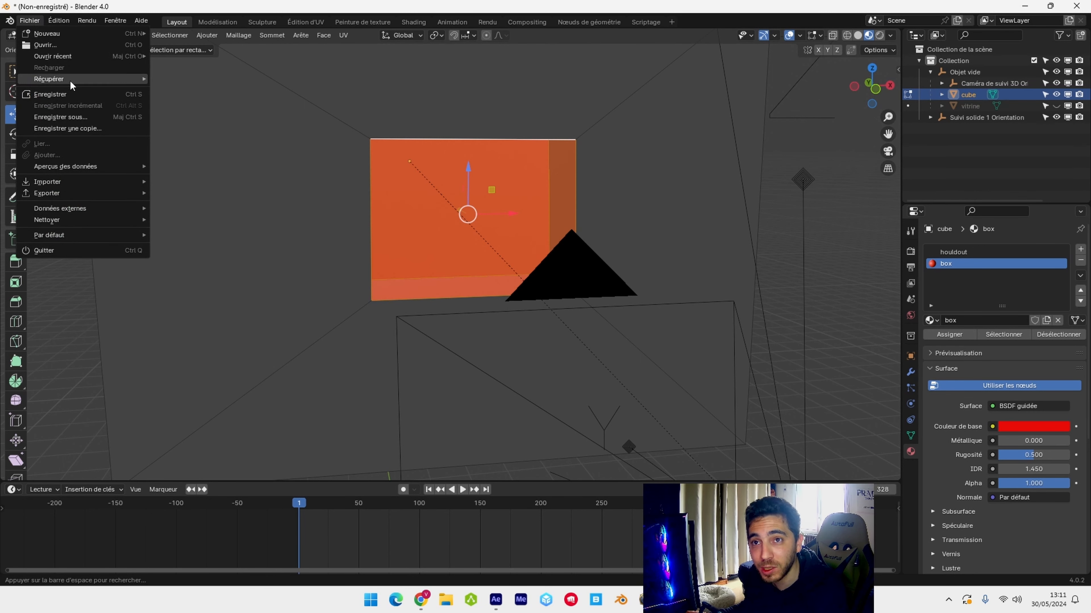
left_click(77, 95)
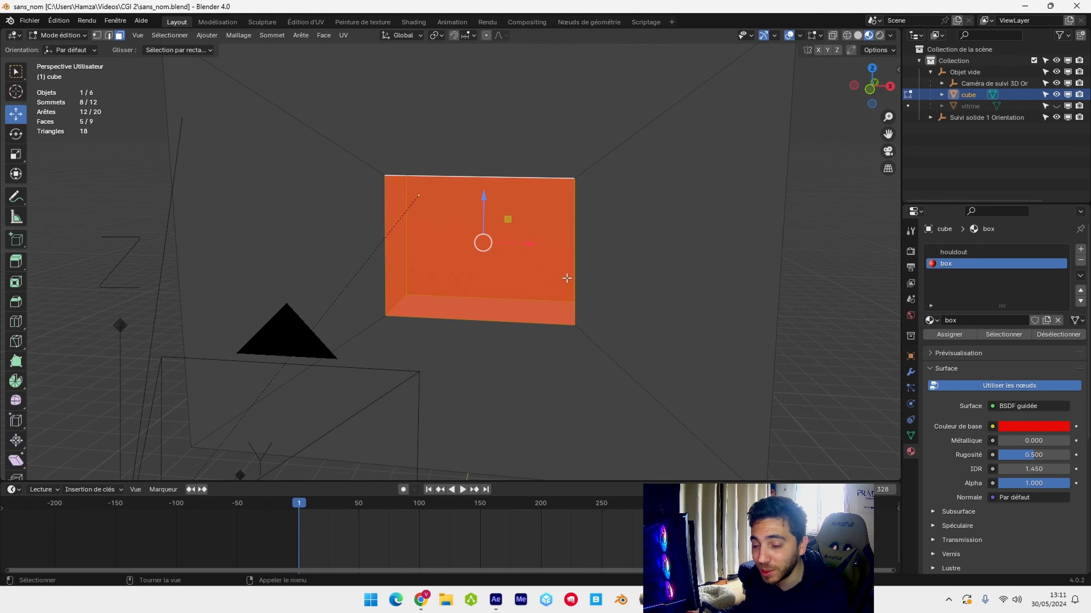
- Open the World properties, and browse the HDRI collection on the Poly Haven website in the browser
left_click(911, 315)
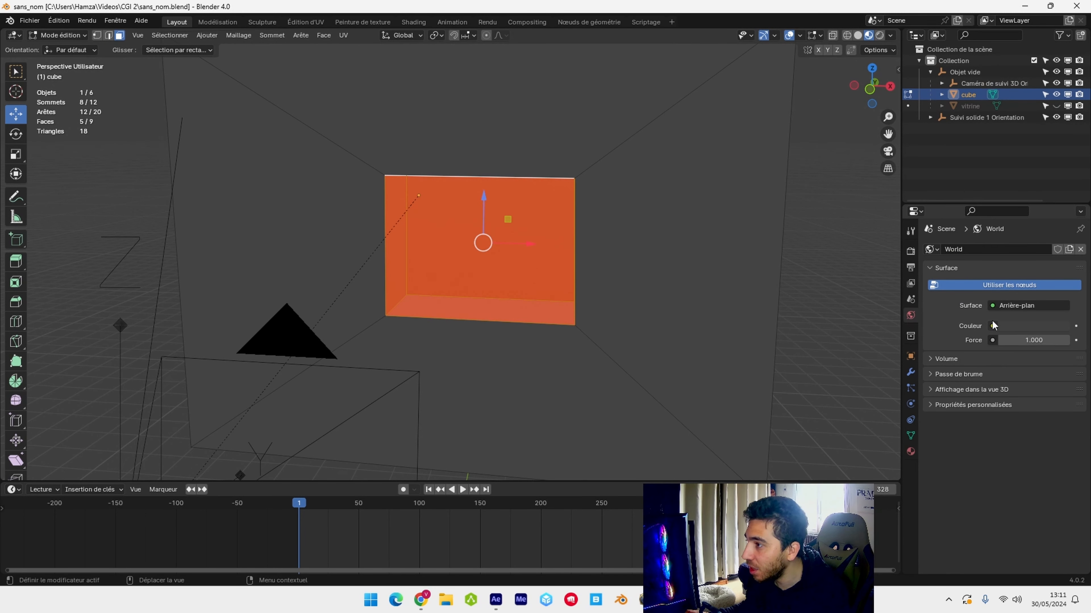
left_click(993, 326)
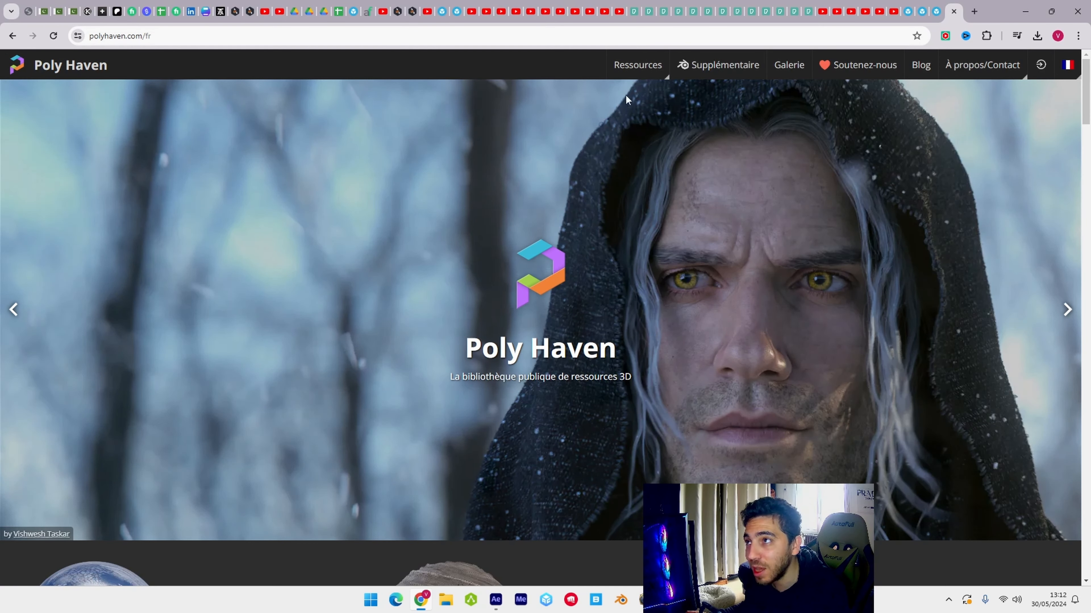
mouse_move(643, 73)
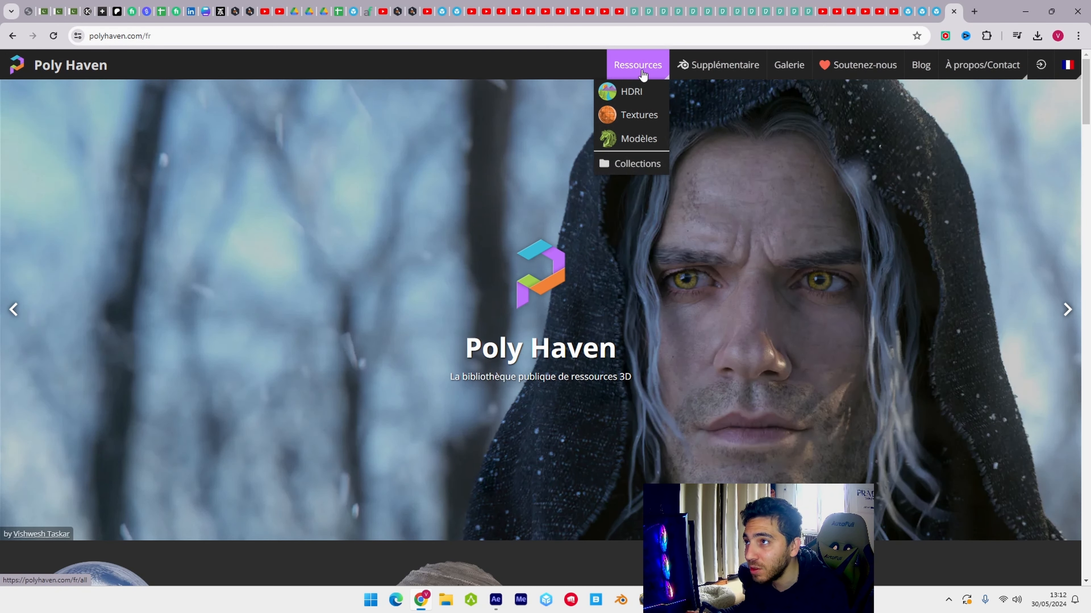
left_click(635, 91)
scroll(730, 248, "down", 3)
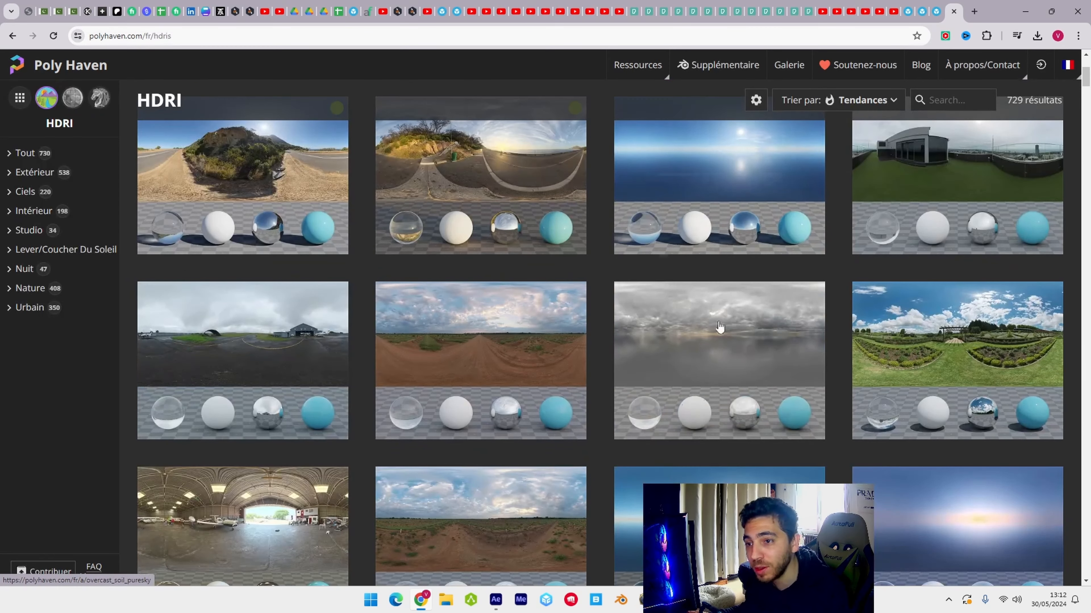
scroll(687, 301, "down", 3)
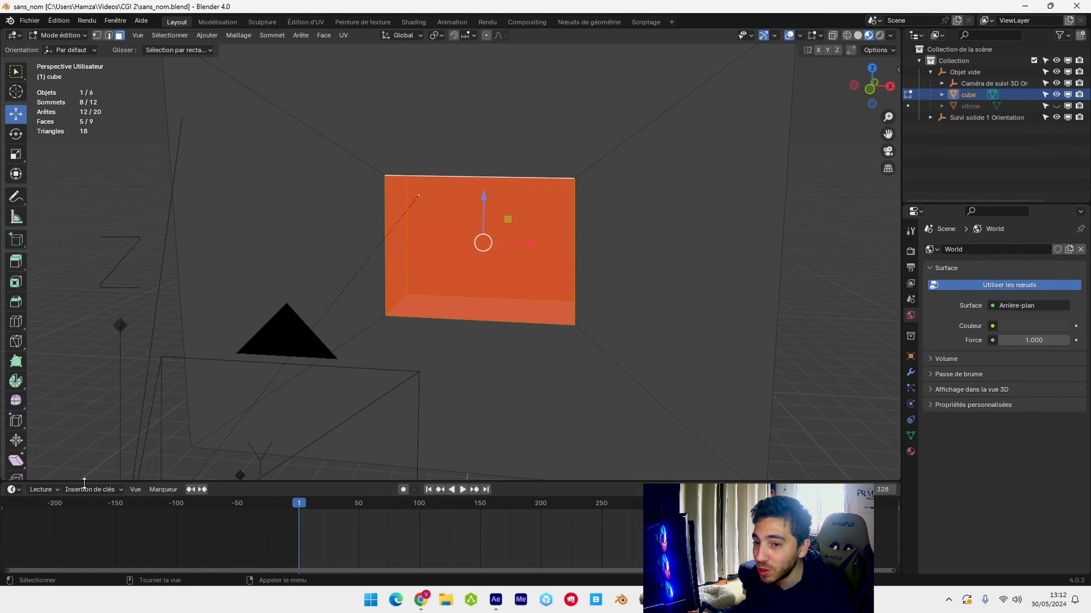
- Back in Blender, turn the timeline area into an asset browser, enlarge it, and show the HDRI catalog
left_click(13, 490)
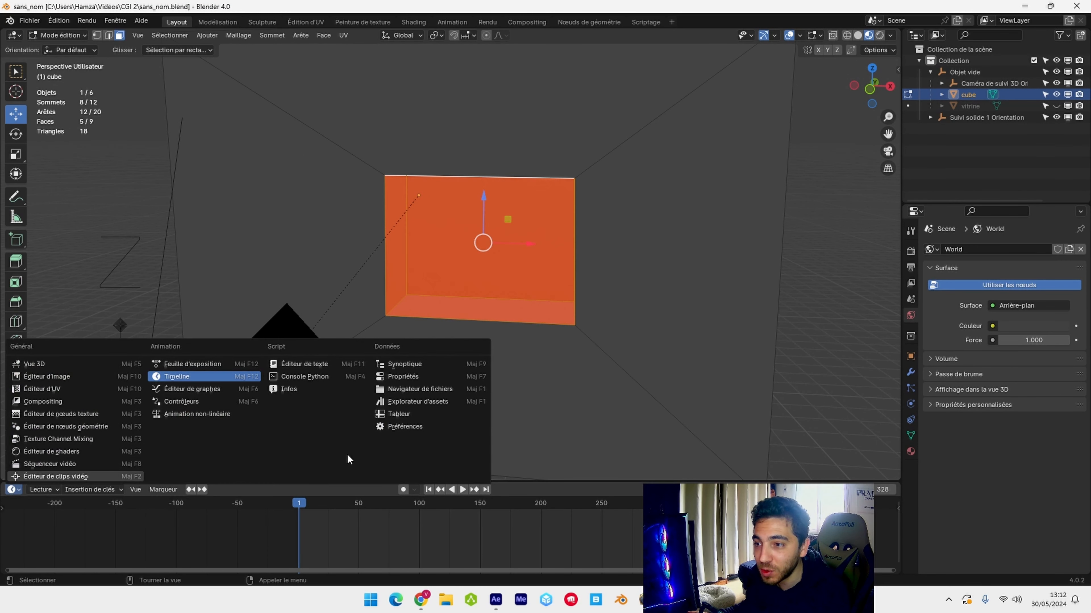
left_click(411, 403)
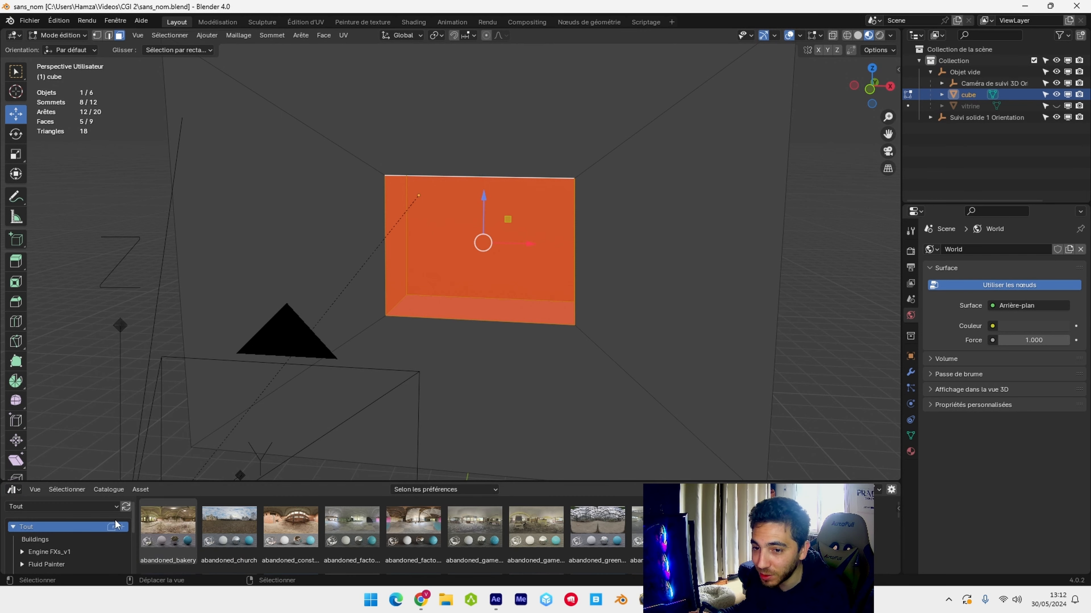
scroll(50, 510, "down", 2)
left_click(51, 509)
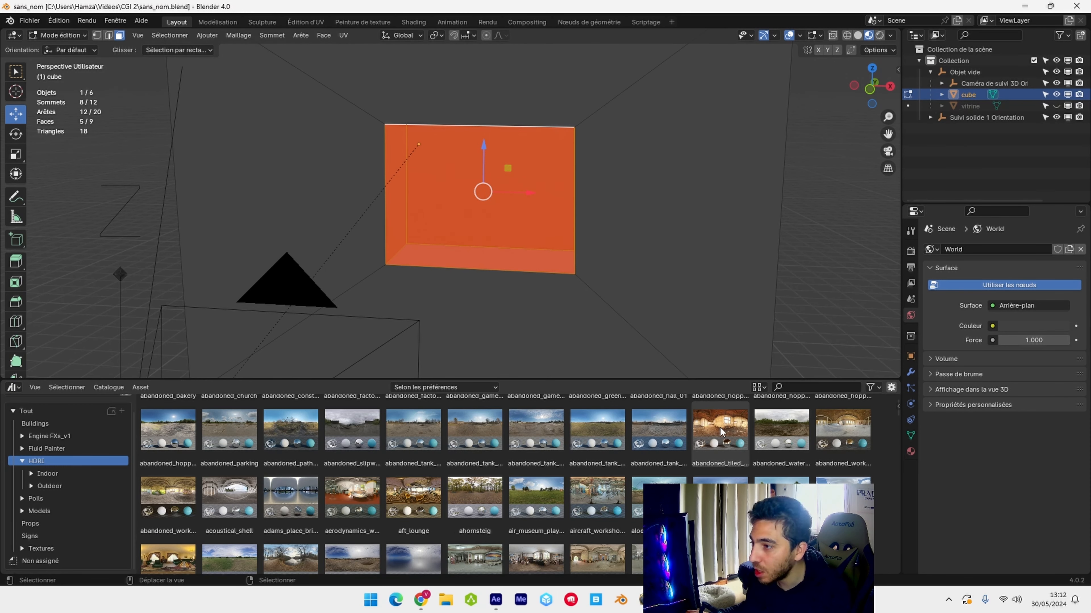
- Apply the abandoned_tiled_room HDRI to the scene's world, and turn the asset browser area back into a timeline
left_click_drag(721, 431, 796, 180)
left_click(14, 387)
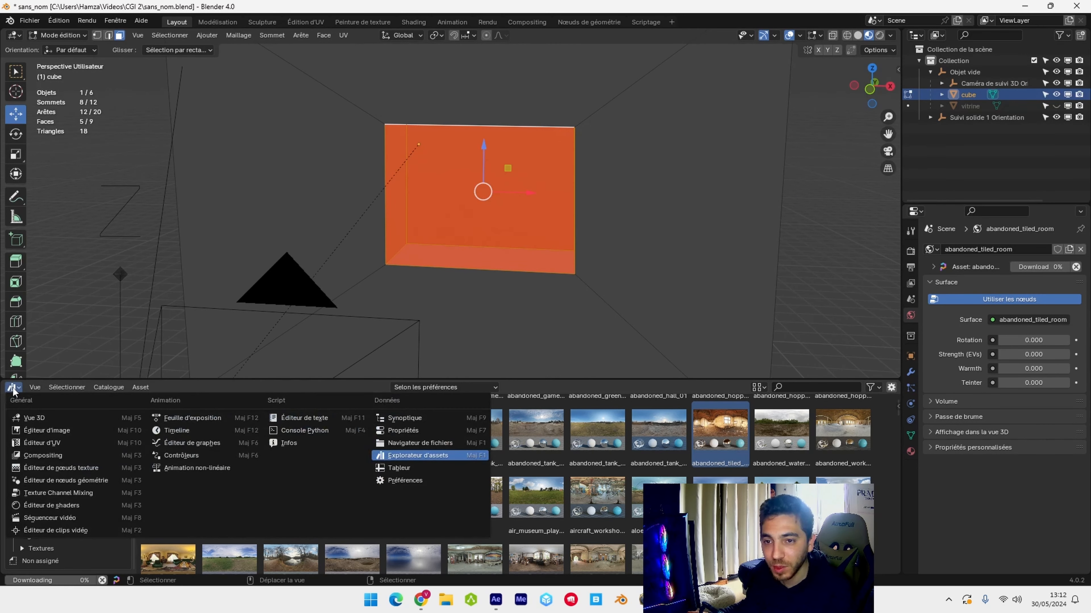
left_click(179, 432)
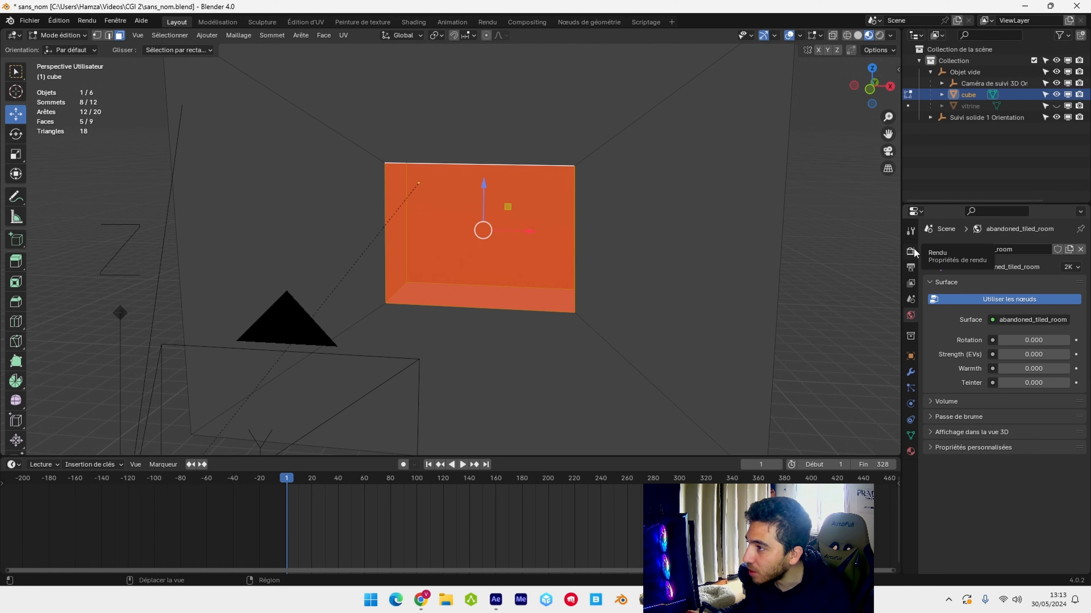
- Set the render engine to Cycles with GPU compute as the device
left_click(911, 251)
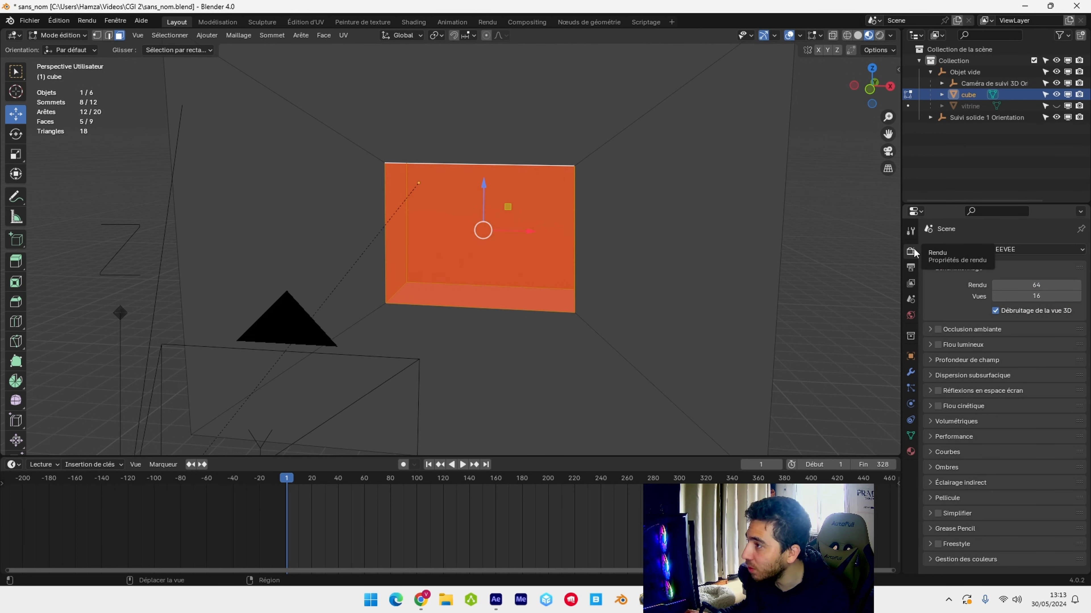
left_click(1039, 252)
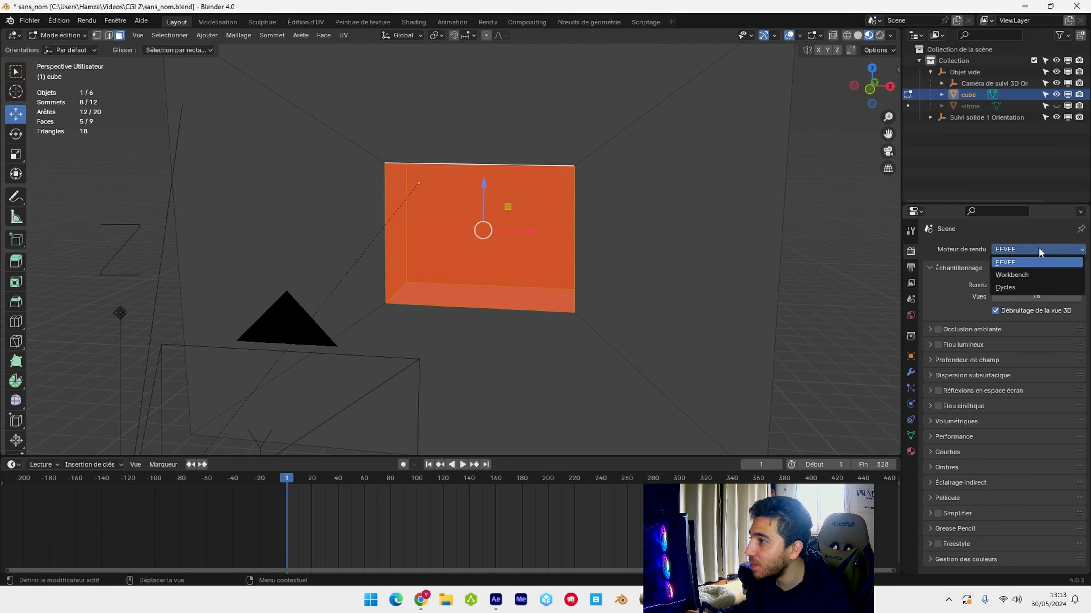
left_click(1018, 286)
left_click(1028, 278)
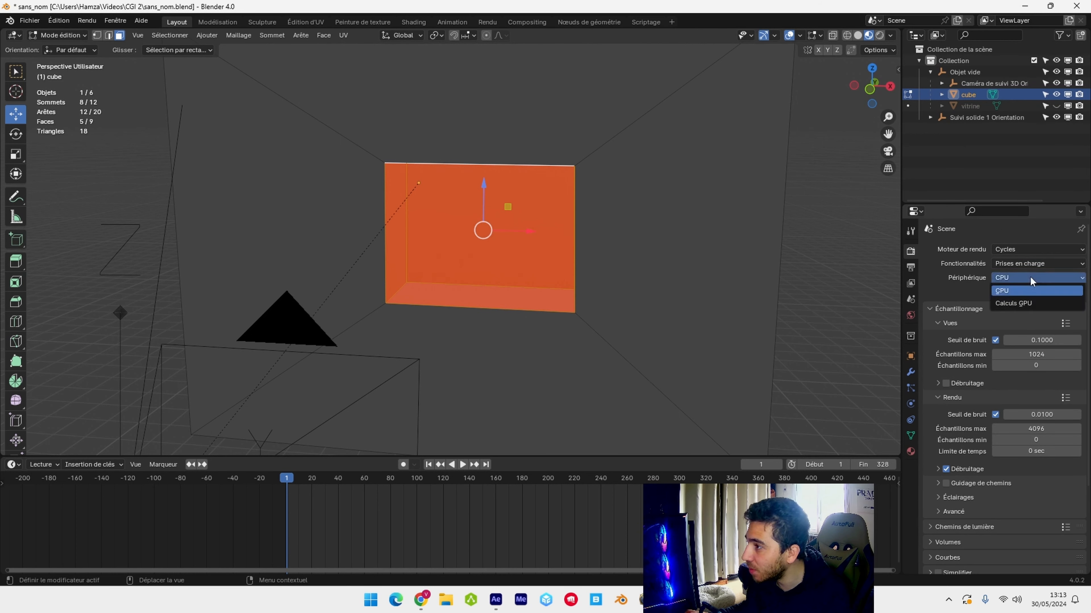
left_click(1029, 300)
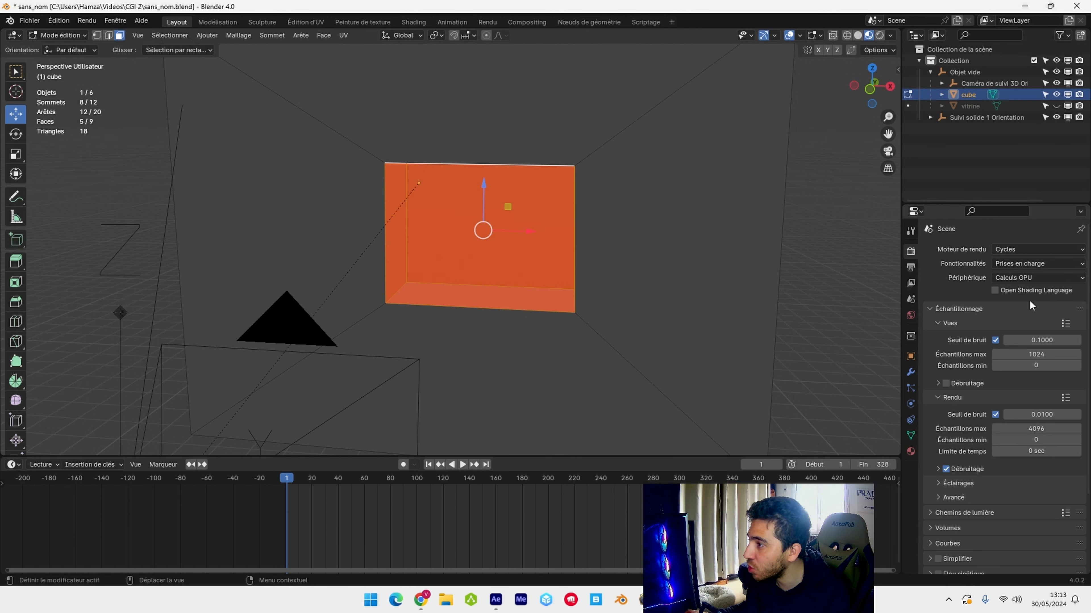
- Enable viewport denoising and set its denoiser to OpenImageDenoise
left_click(947, 382)
left_click(937, 384)
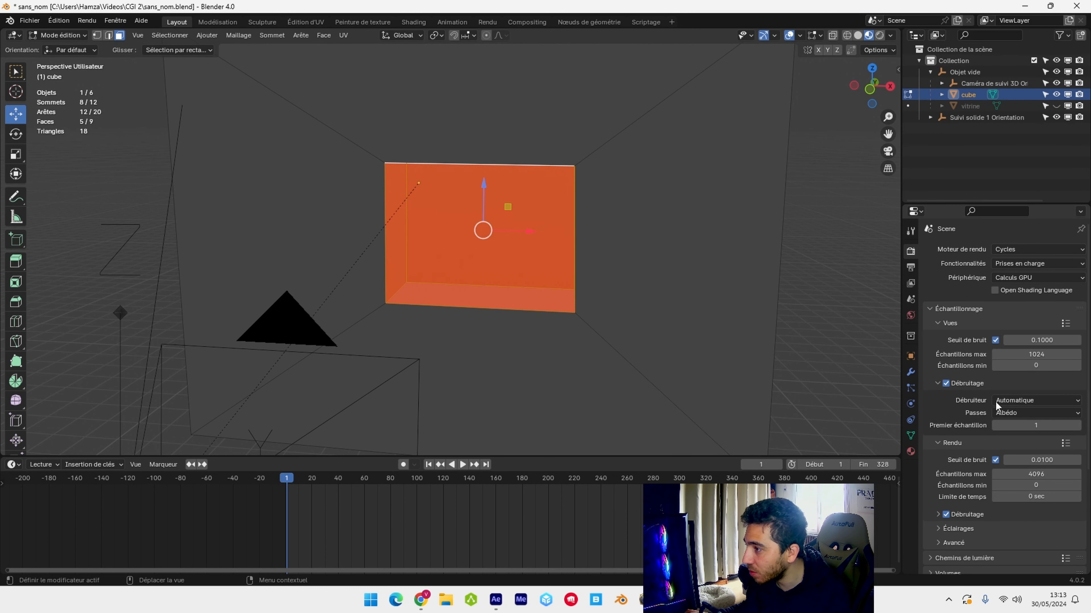
left_click(1043, 398)
- Use OpenImageDenoise as the final render's denoiser, and set the maximum render samples to 128
scroll(1047, 360, "down", 3)
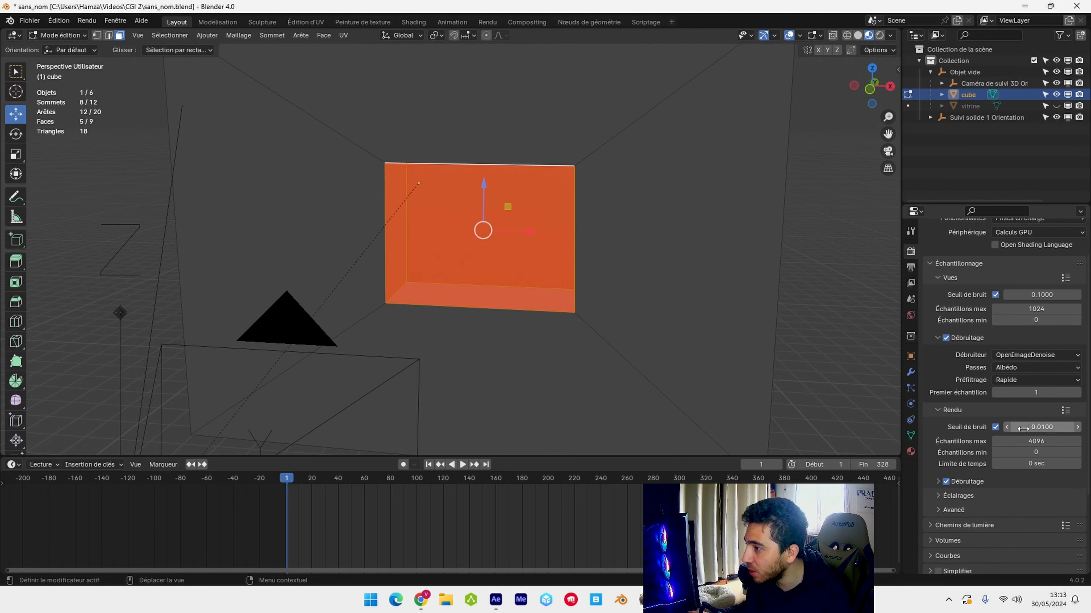
left_click(962, 481)
left_click(1030, 499)
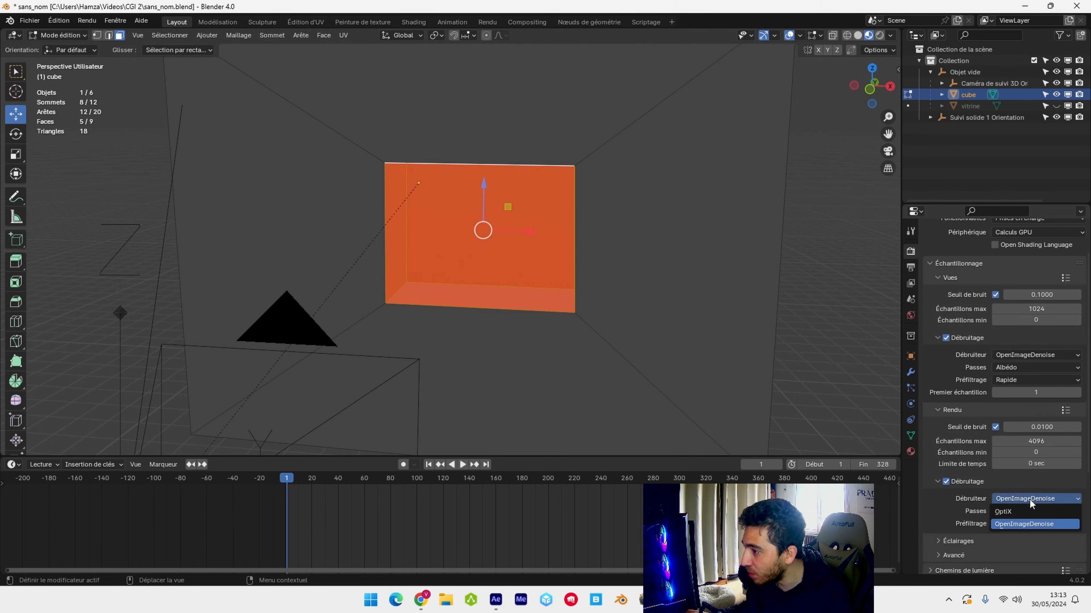
left_click(1047, 441)
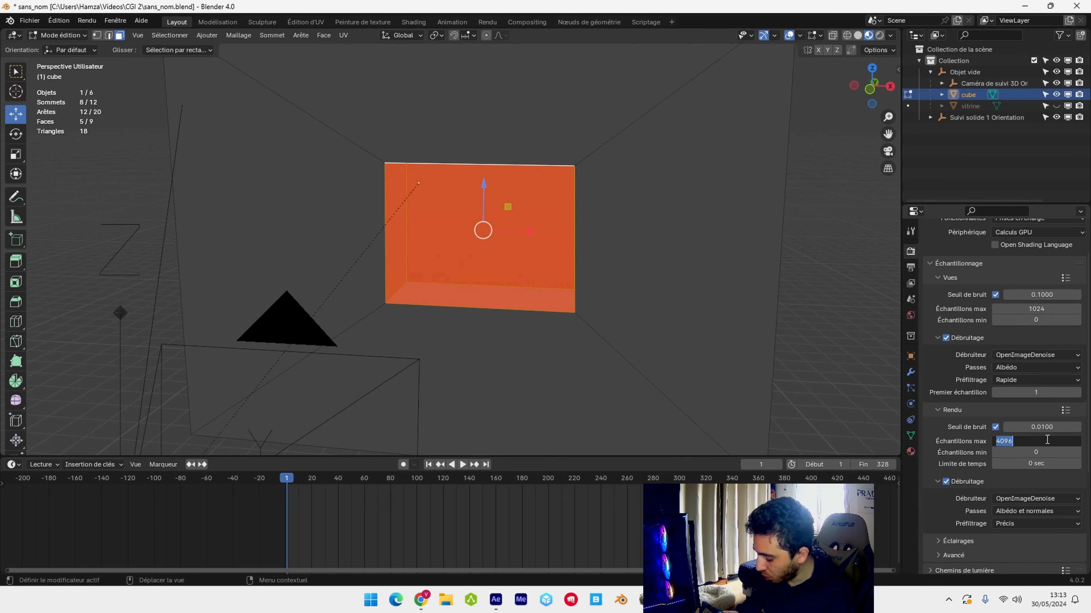
type("128")
key("Return")
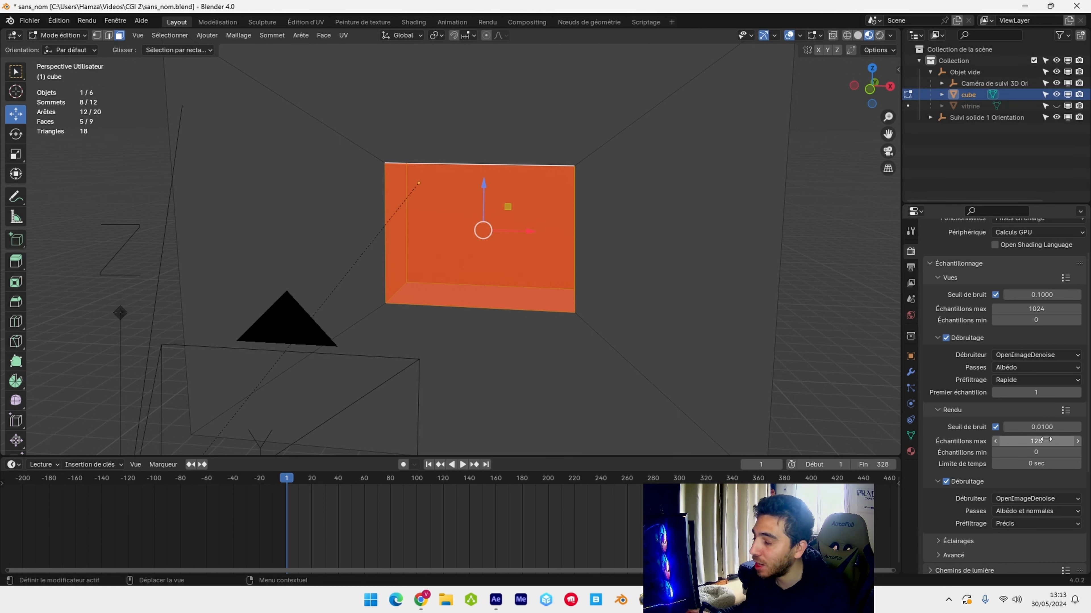
- Make the render film background transparent
scroll(970, 491, "down", 5)
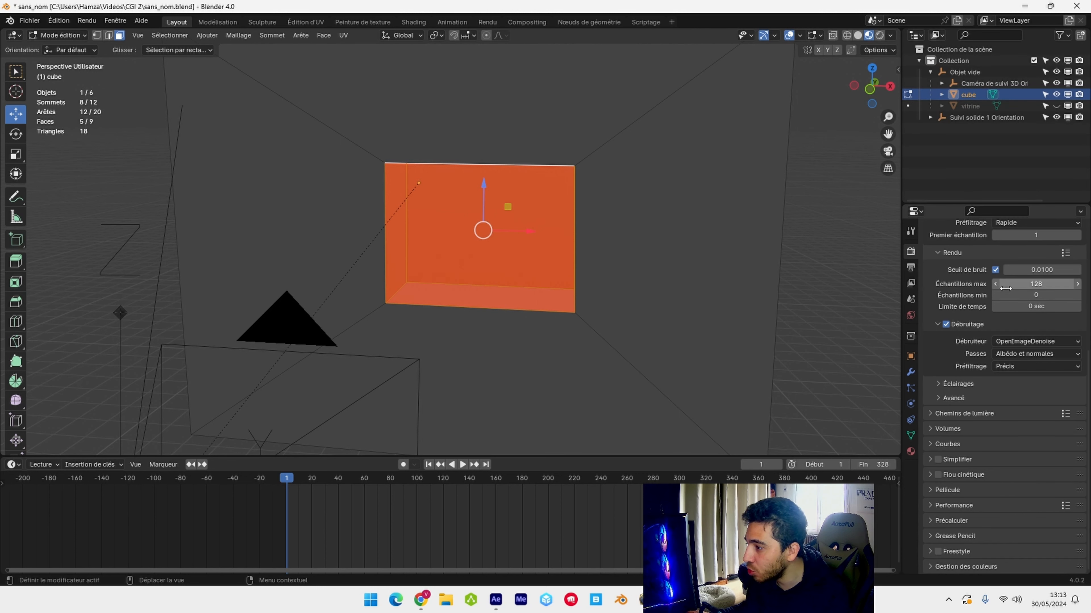
left_click(929, 489)
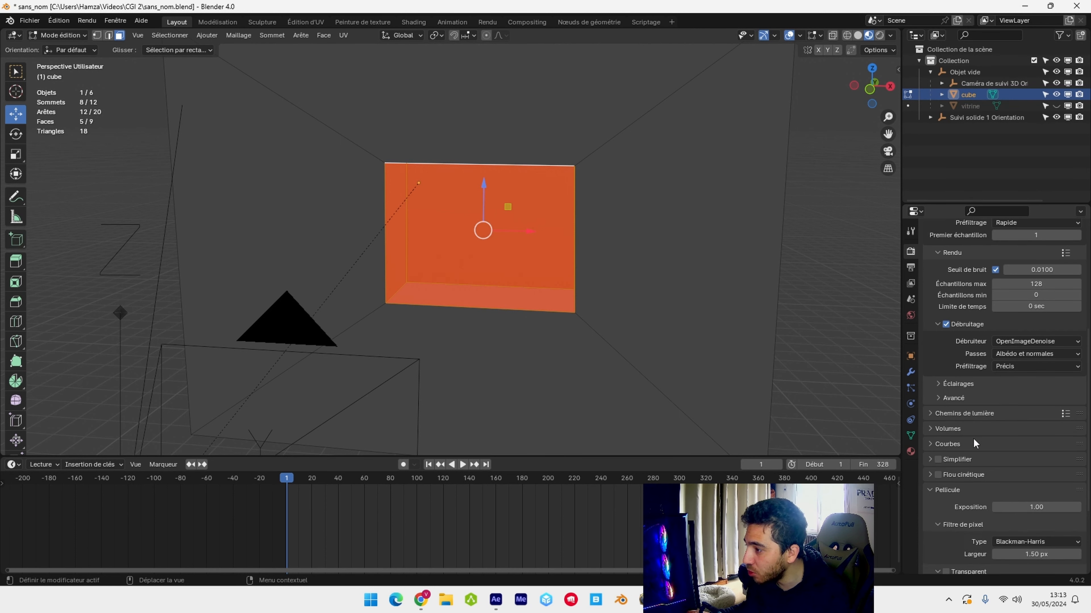
scroll(977, 431, "down", 5)
left_click(947, 458)
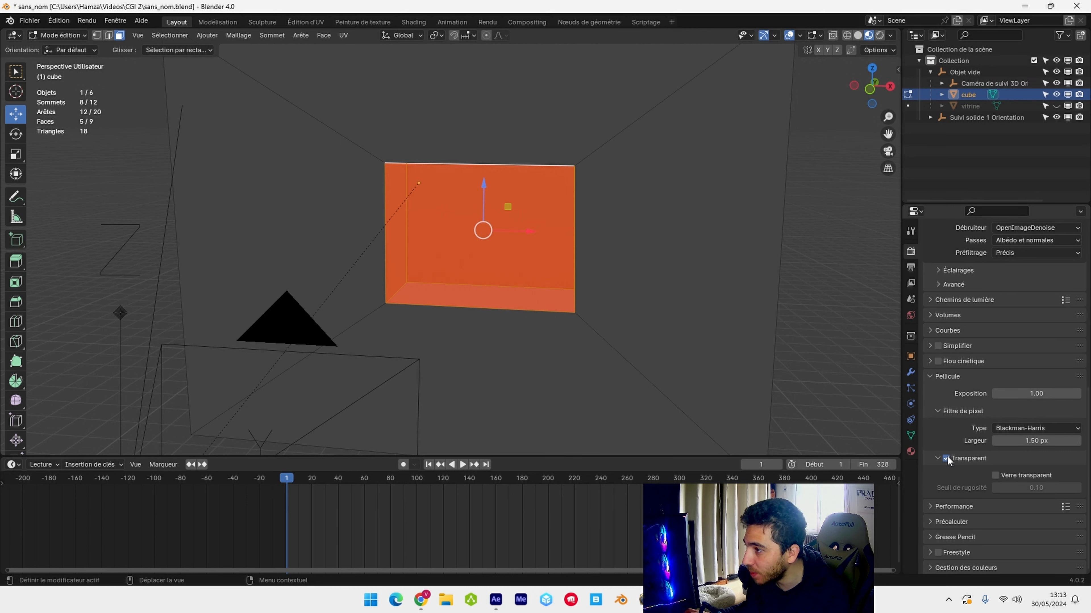
left_click(930, 376)
- Set the render tile size to 256 in the performance memory settings
left_click(930, 505)
scroll(992, 409, "down", 4)
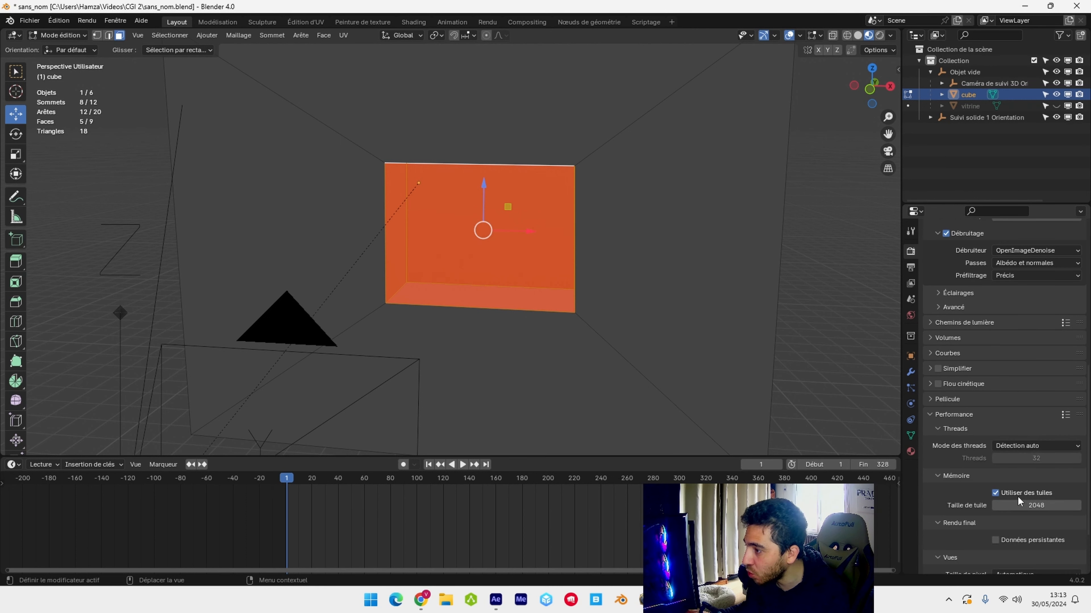
left_click(1029, 503)
type("256")
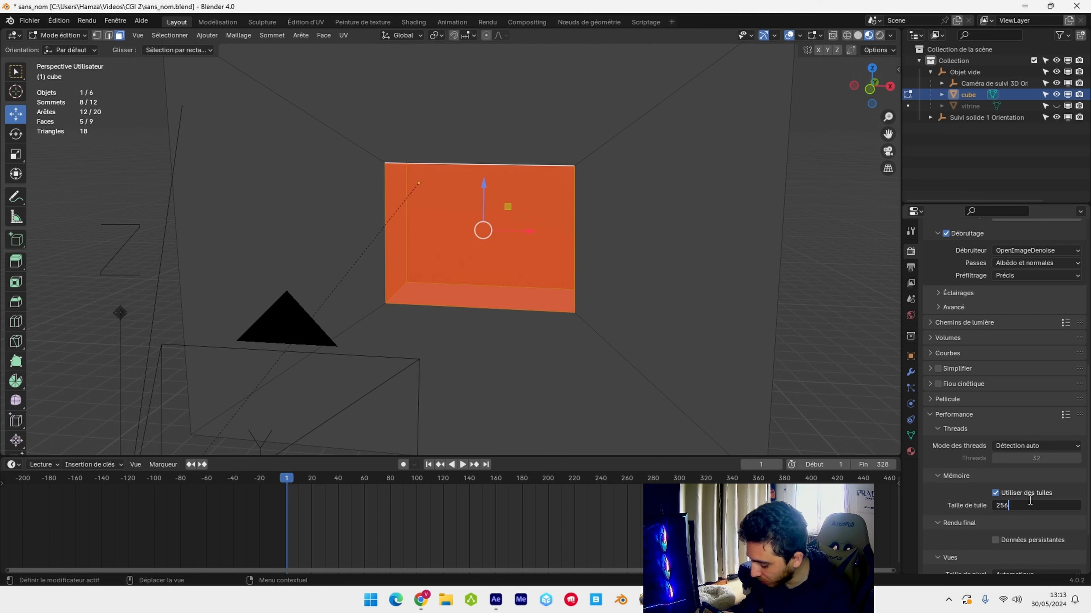
key("Return")
left_click(942, 415)
- Set the color management view transform to Standard
left_click(929, 567)
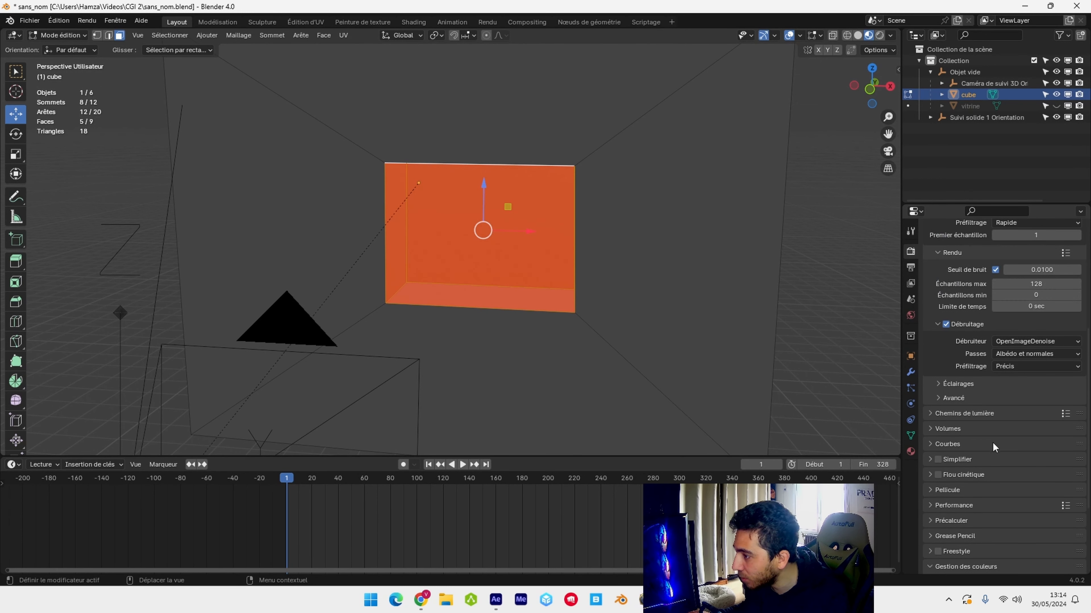
scroll(992, 441, "down", 5)
left_click(1034, 487)
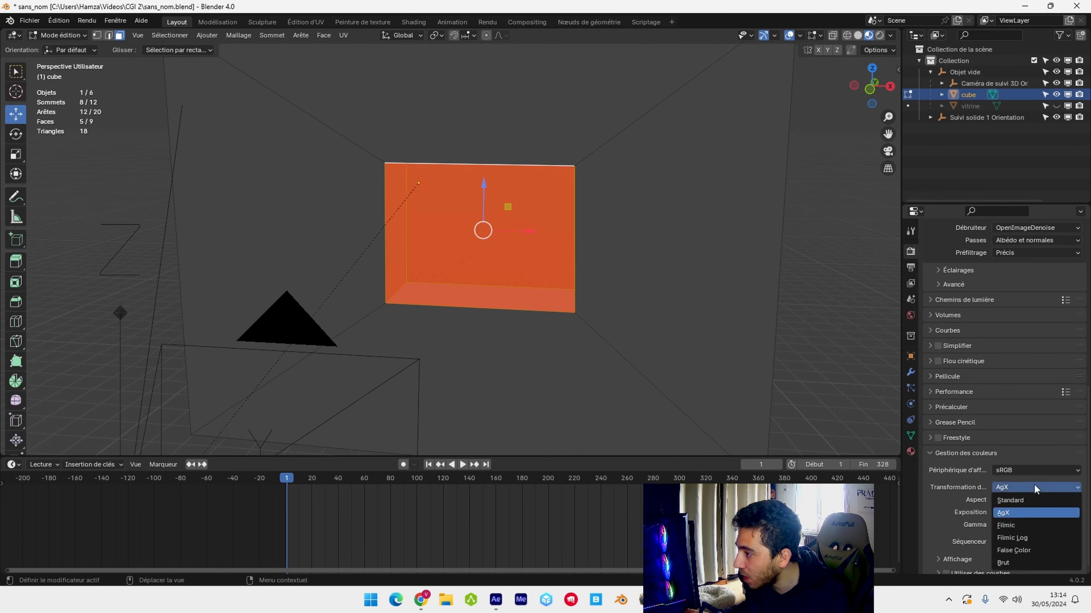
left_click(1030, 500)
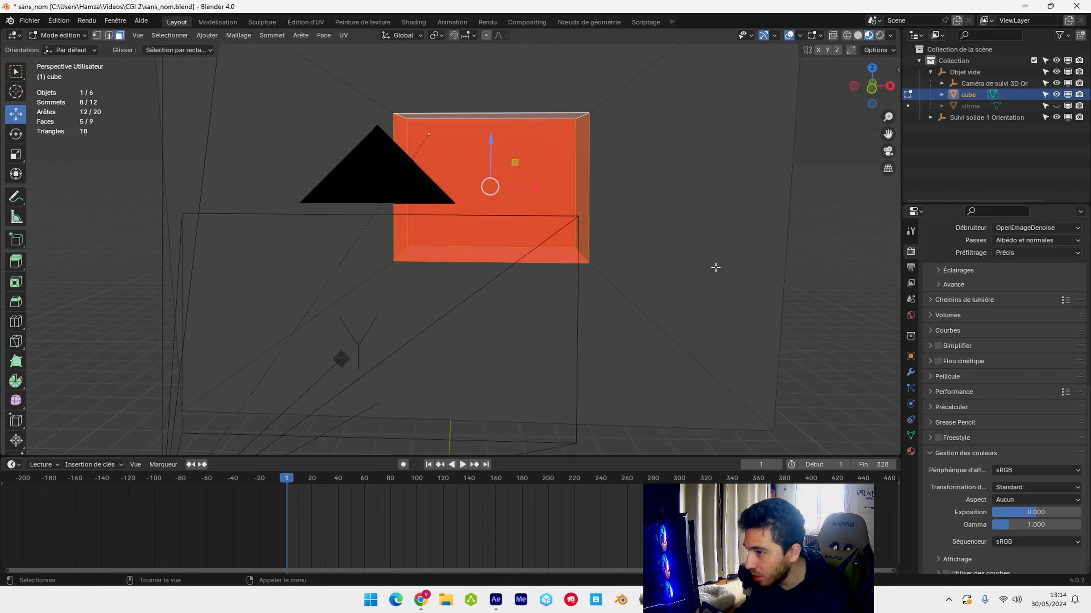
- Leave Edit Mode, unhide and select the vitrine plane, and save the project
key("KP_0")
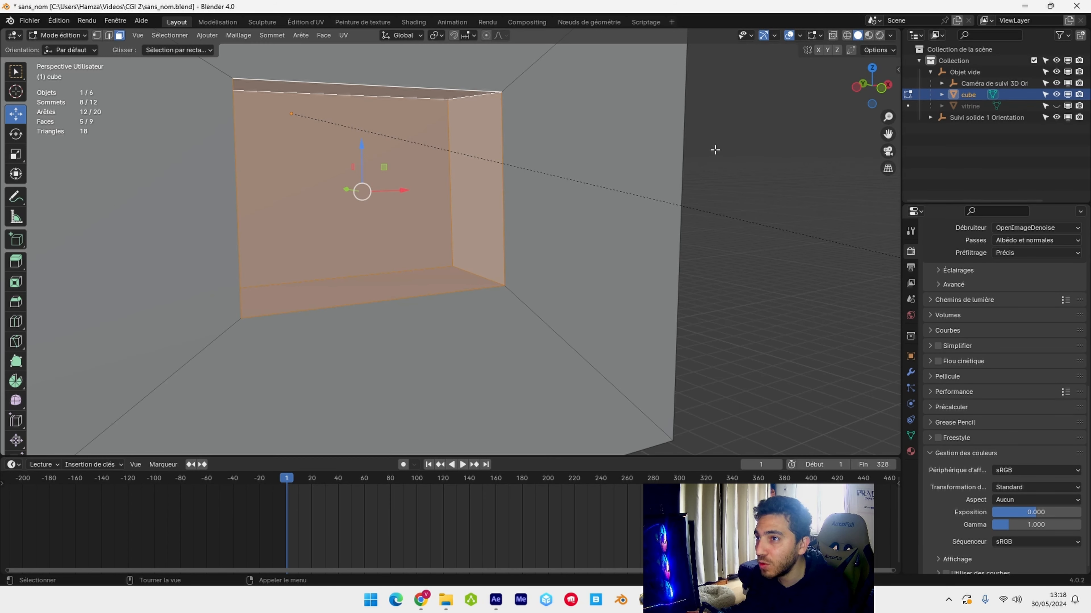
key("Tab")
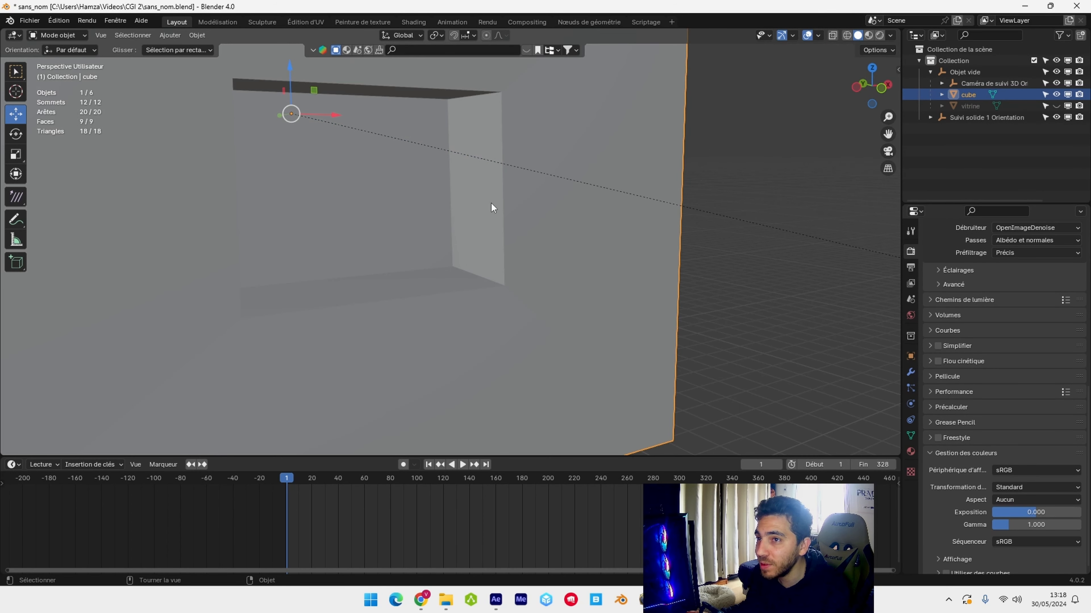
left_click(1057, 105)
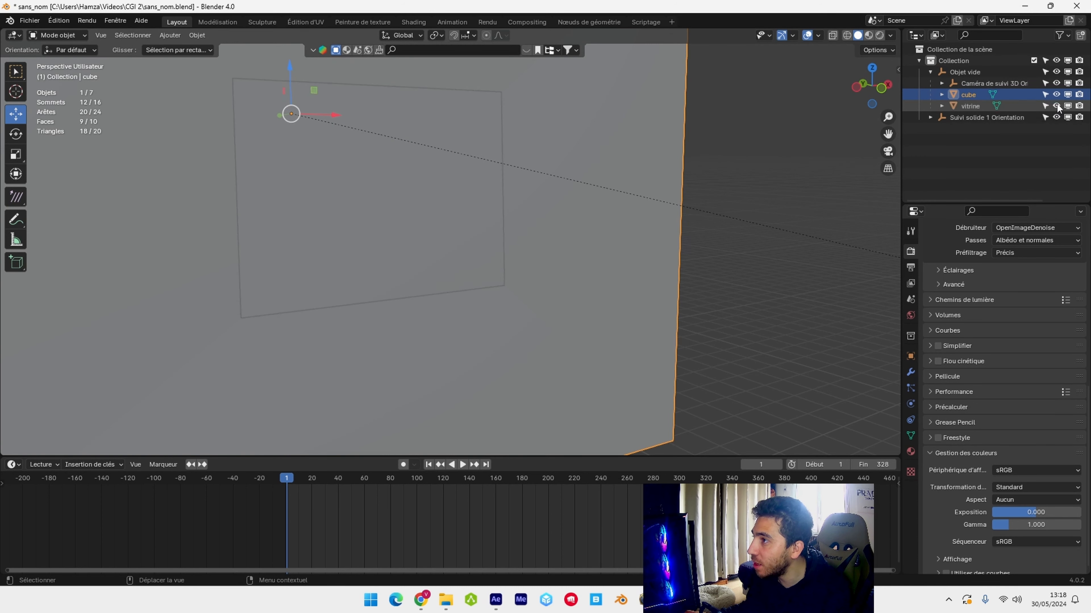
left_click(392, 210)
key("KP_Decimal")
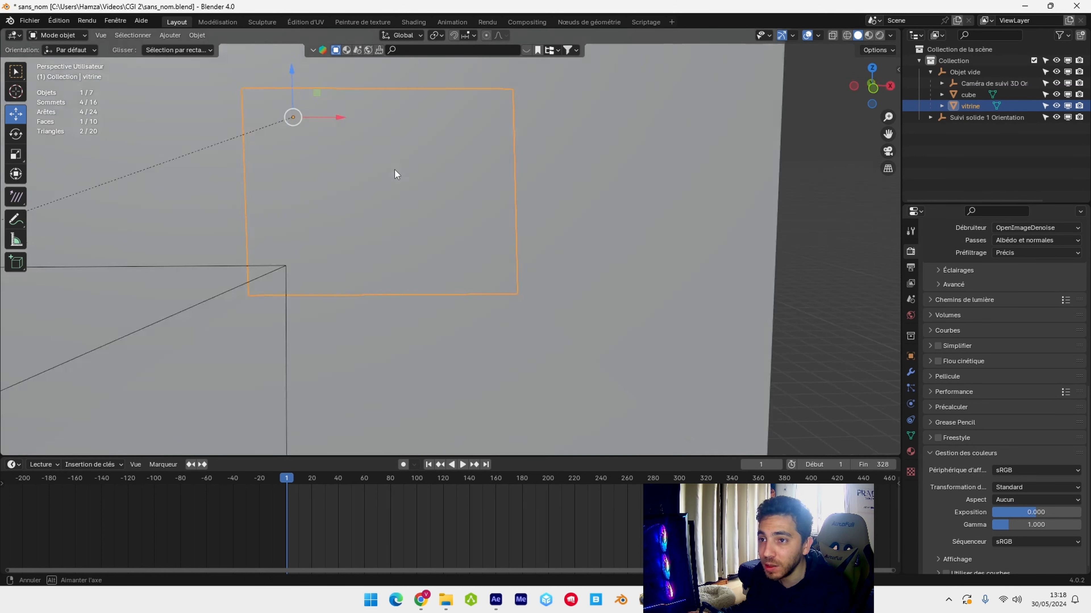
key("ctrl+s")
- Create a new material for the vitrine plane in the Shading workspace, and select its Principled BSDF node
left_click(911, 451)
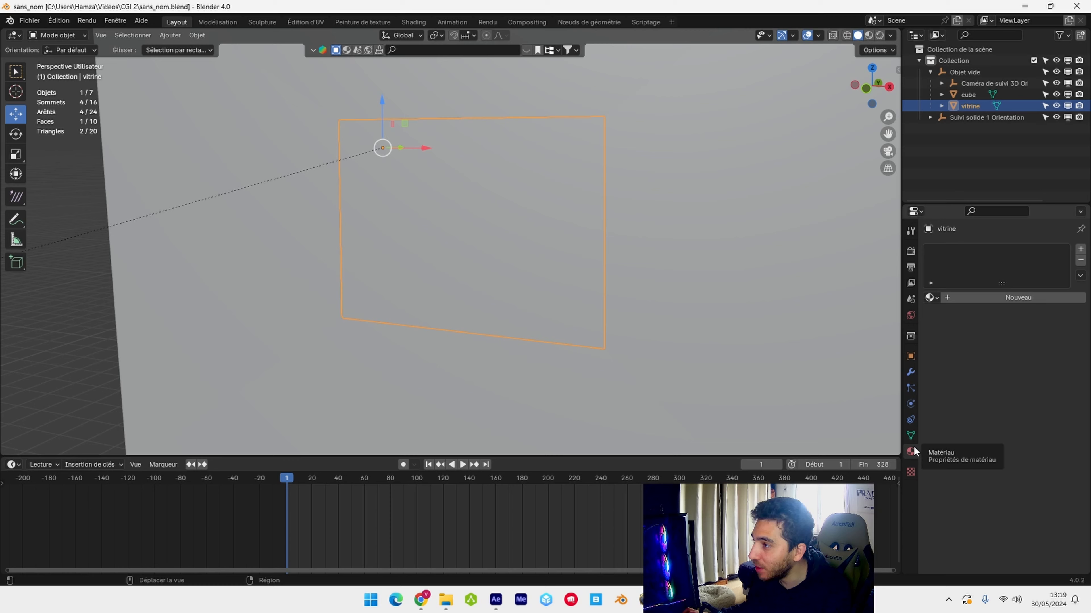
left_click(412, 22)
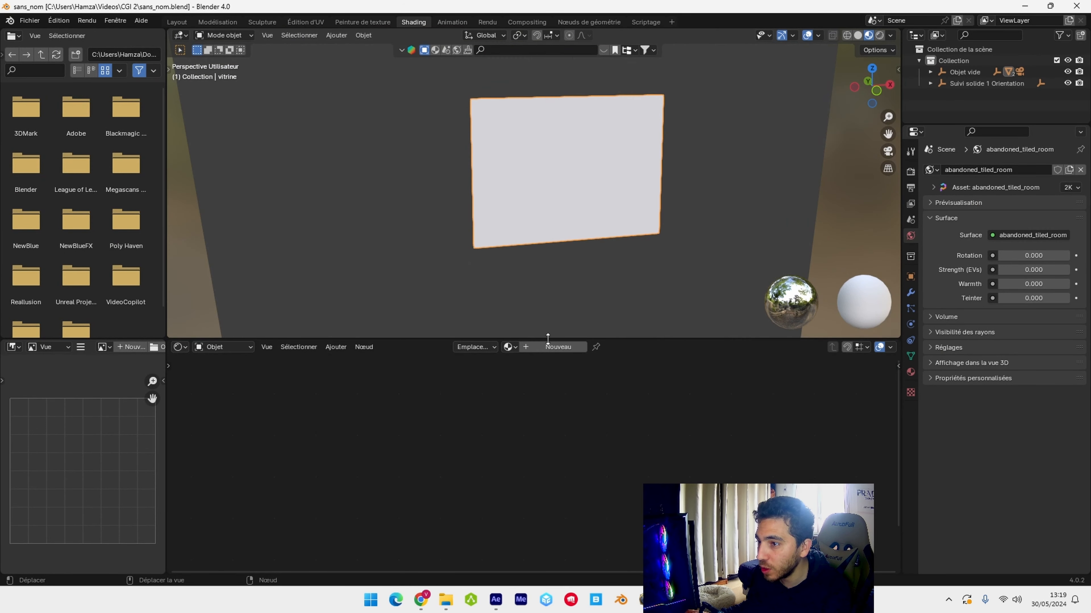
left_click(558, 347)
left_click(490, 397)
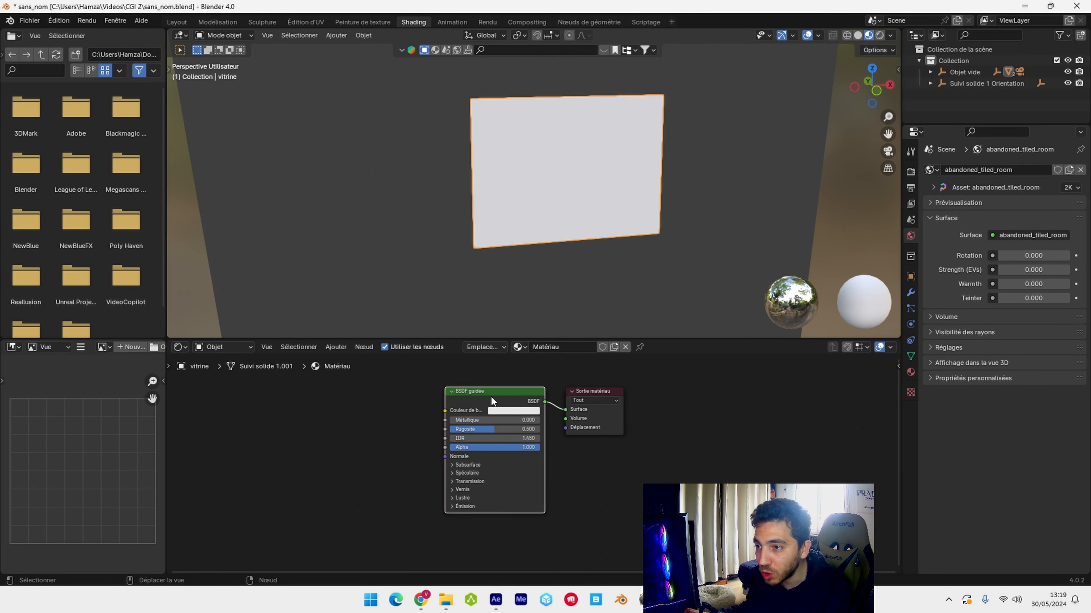
- Check the Node Wrangler add-on in the preferences, and add an image texture setup with mapping and texture coordinates to the Principled BSDF
left_click(61, 22)
left_click(86, 166)
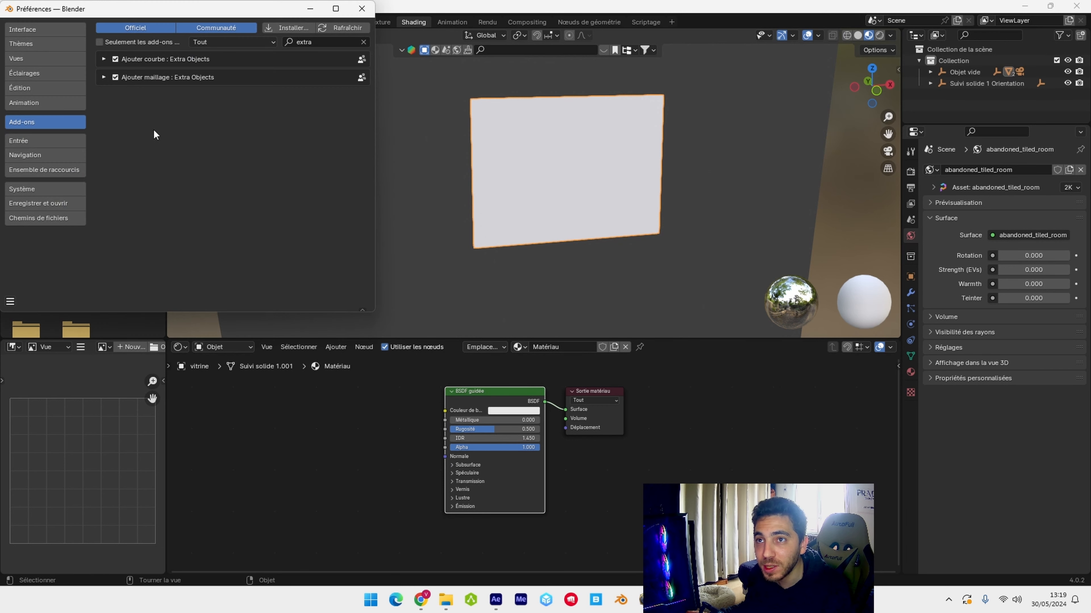
left_click(343, 41)
type("wr")
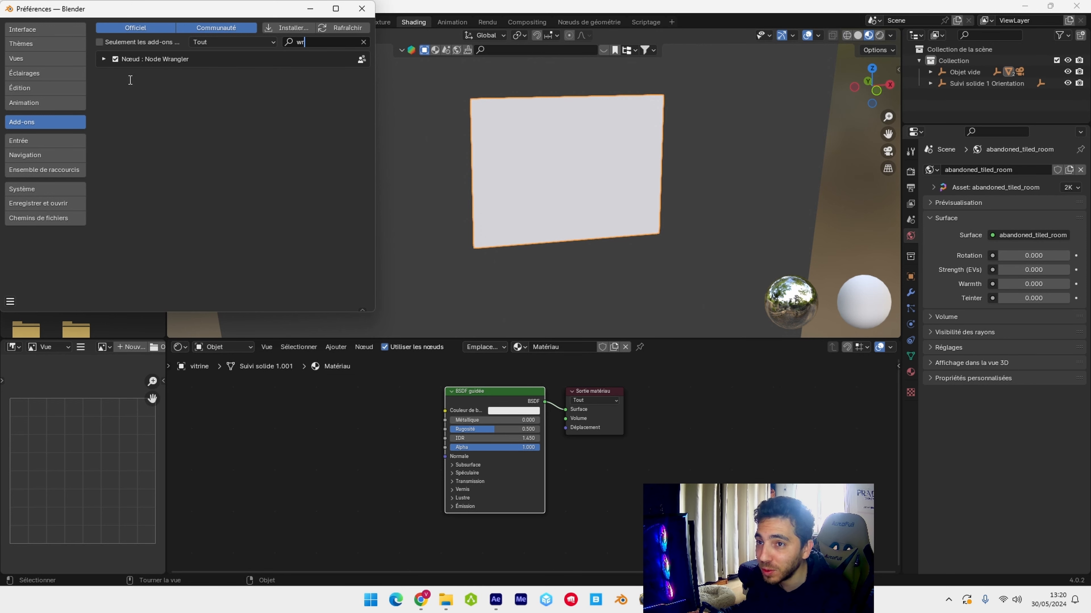
left_click(362, 9)
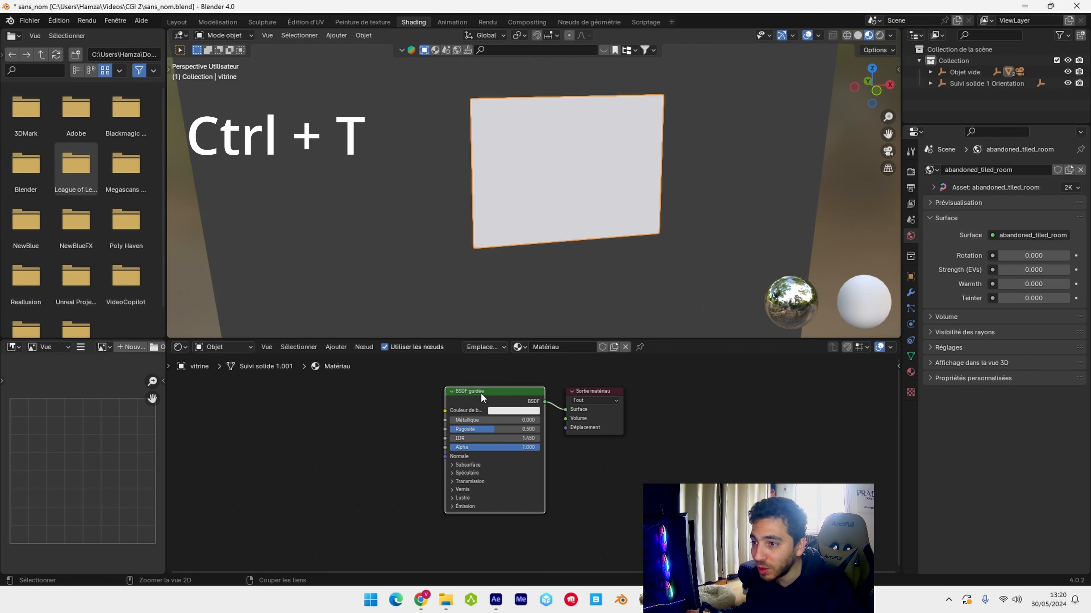
key("ctrl+t")
- Open the 3105031-hd_1920_1080_30fps video from the CGI 2 folder in VLC, and take a snapshot of its opening frame
key("alt+Tab")
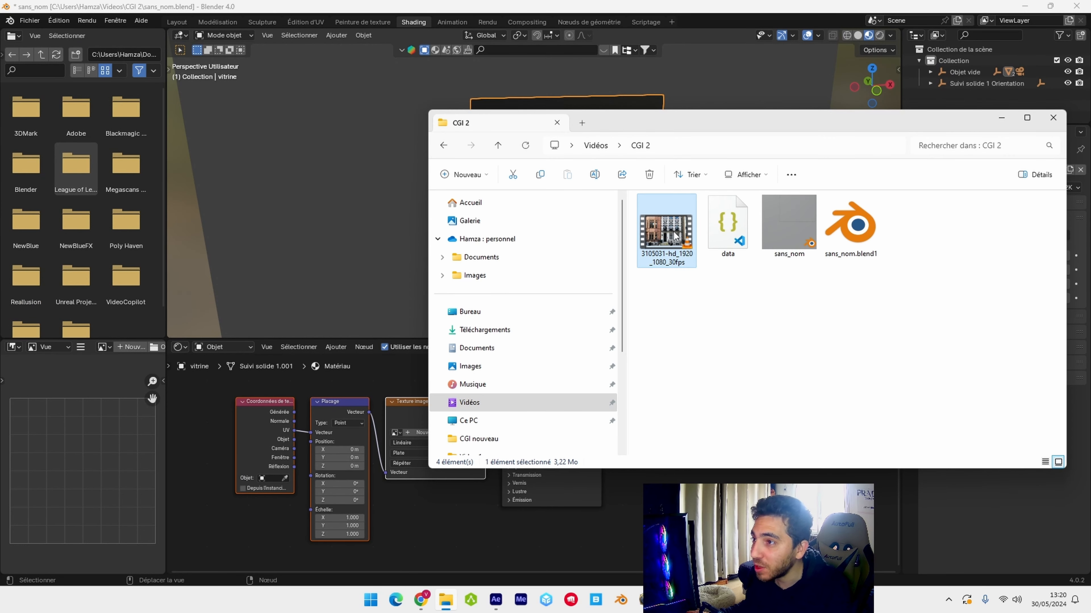
double_click(676, 235)
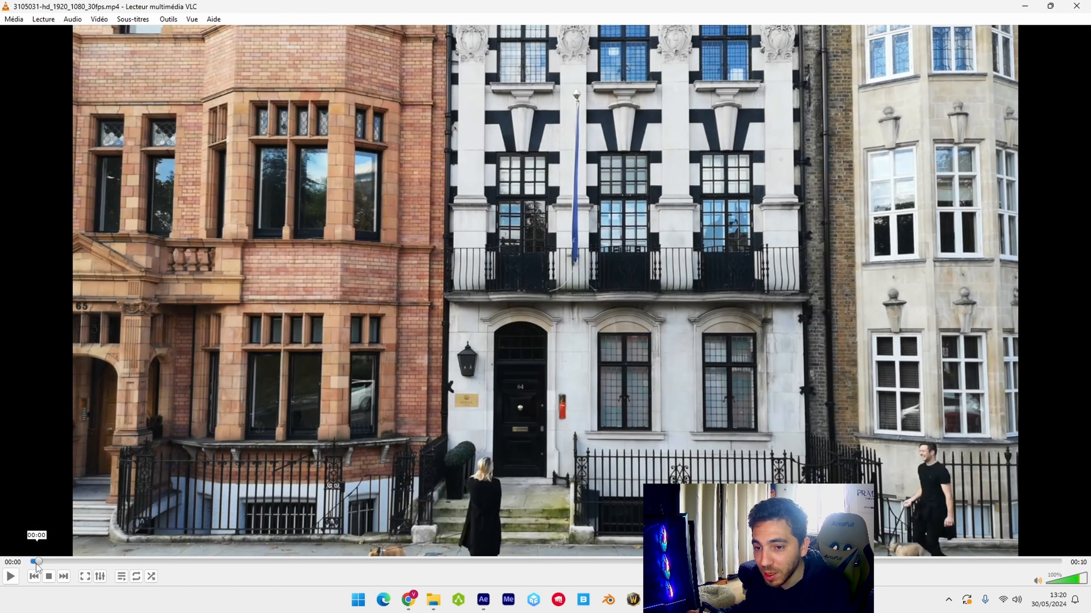
left_click(99, 19)
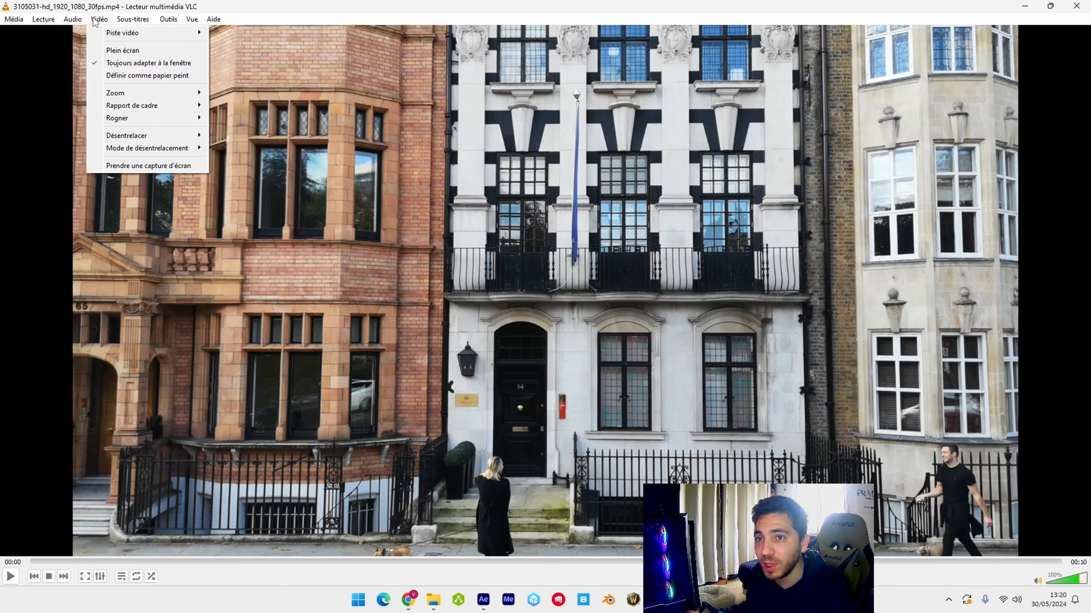
left_click(129, 166)
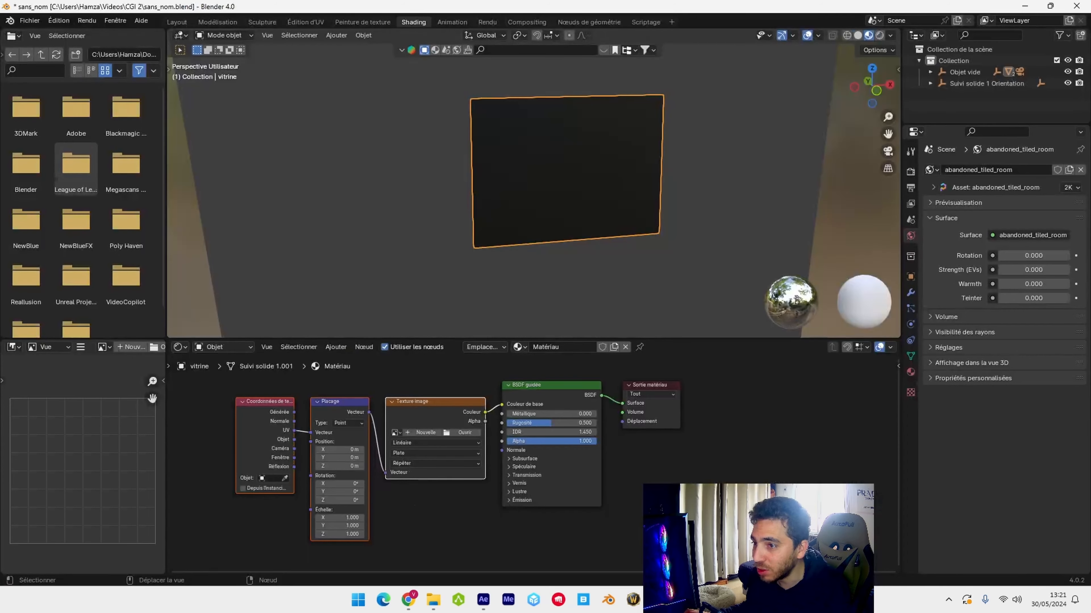
- Back in Blender, load the new VLC snapshot of the facades from the Pictures folder into the vitrine's image texture node
left_click(463, 433)
left_click(257, 246)
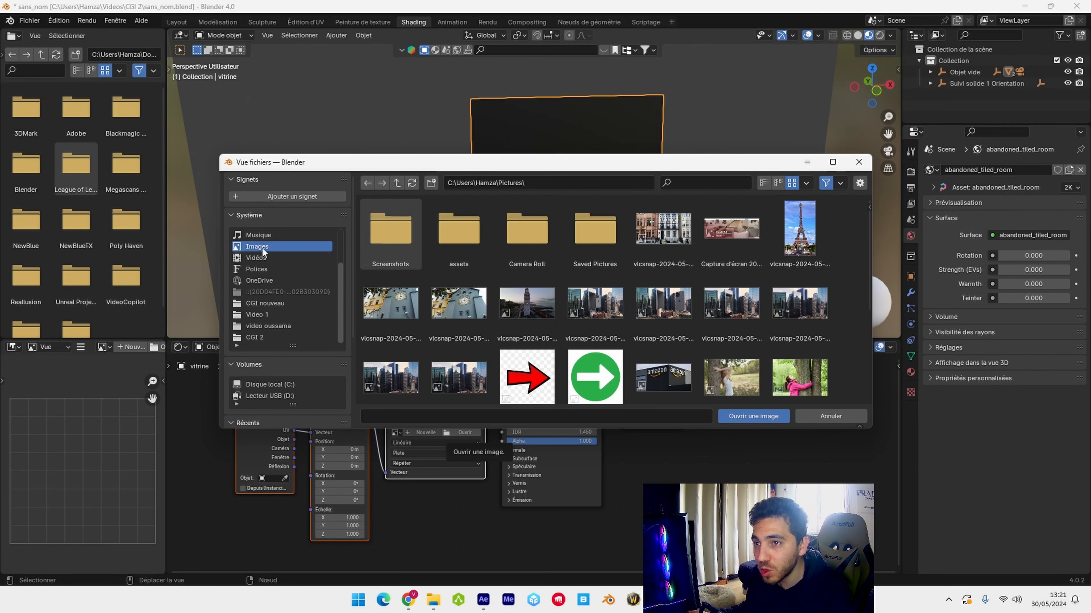
left_click(671, 242)
left_click(756, 415)
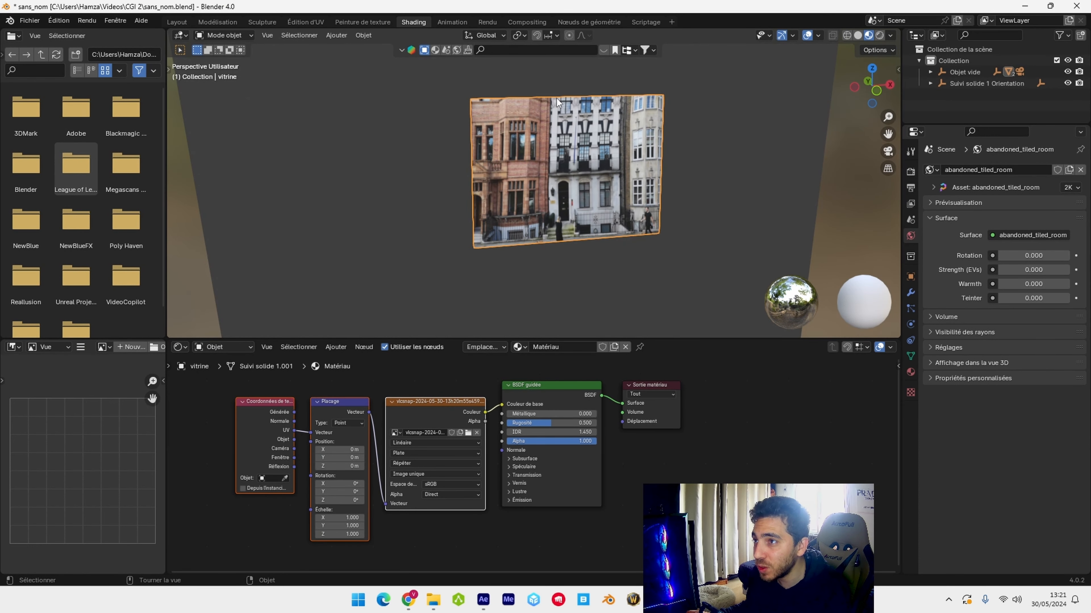
- Add a UV Project modifier to the vitrine plane, using UVMap as the UV map and the 3D tracking camera as the projector object
left_click(911, 292)
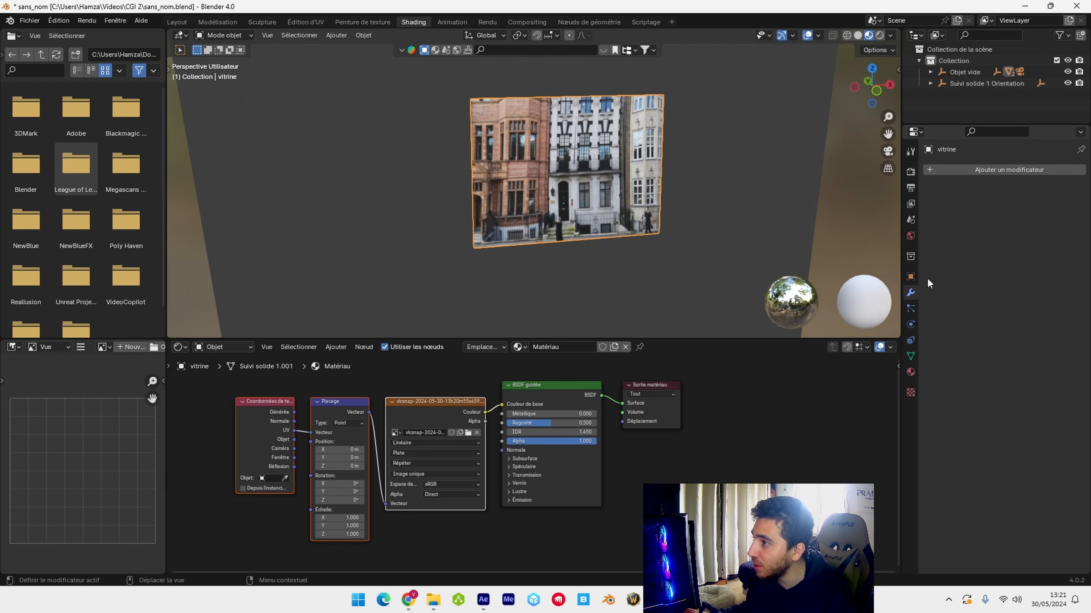
left_click(1023, 171)
left_click(1001, 169)
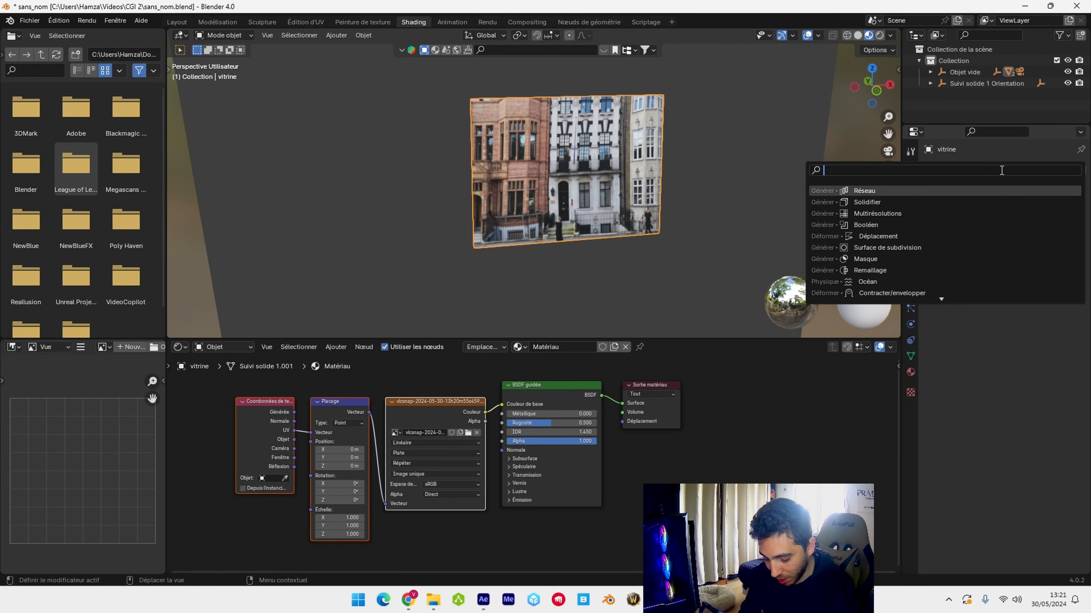
type("uv pro")
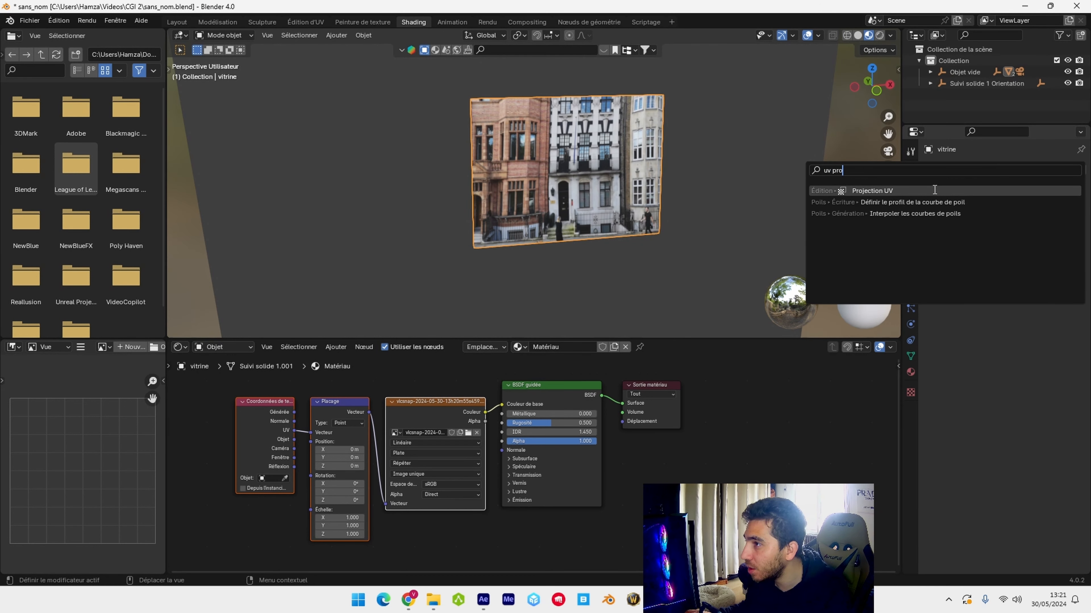
left_click(899, 190)
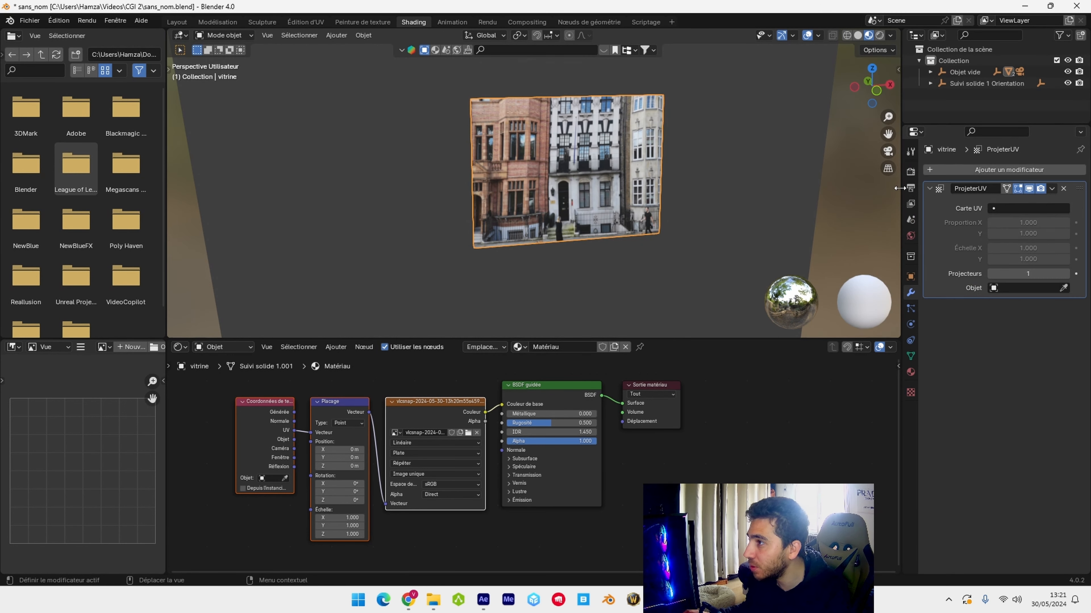
left_click(1017, 208)
left_click(982, 226)
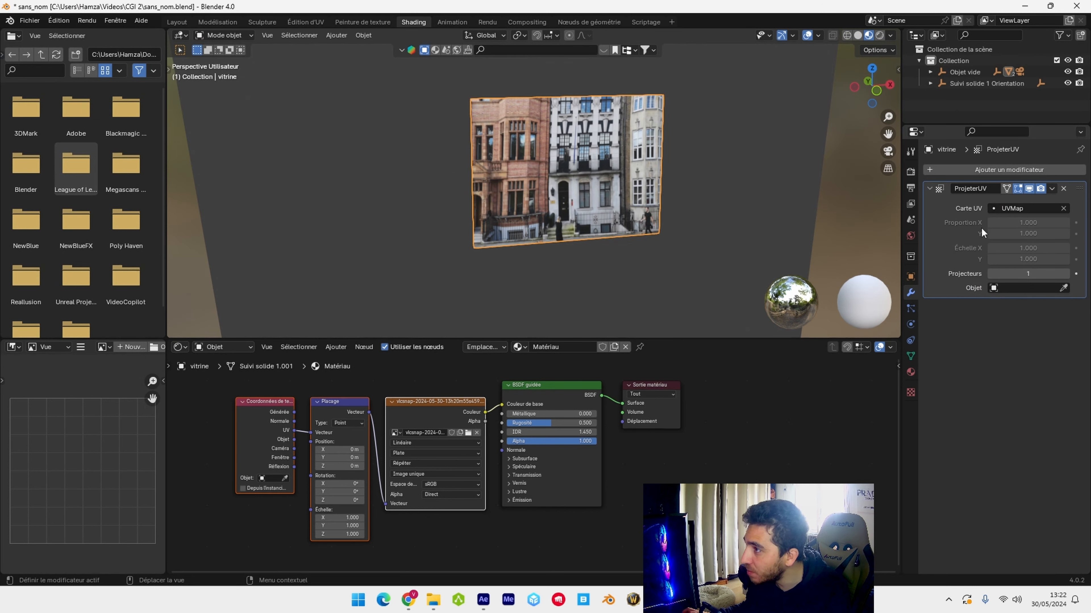
left_click(1026, 288)
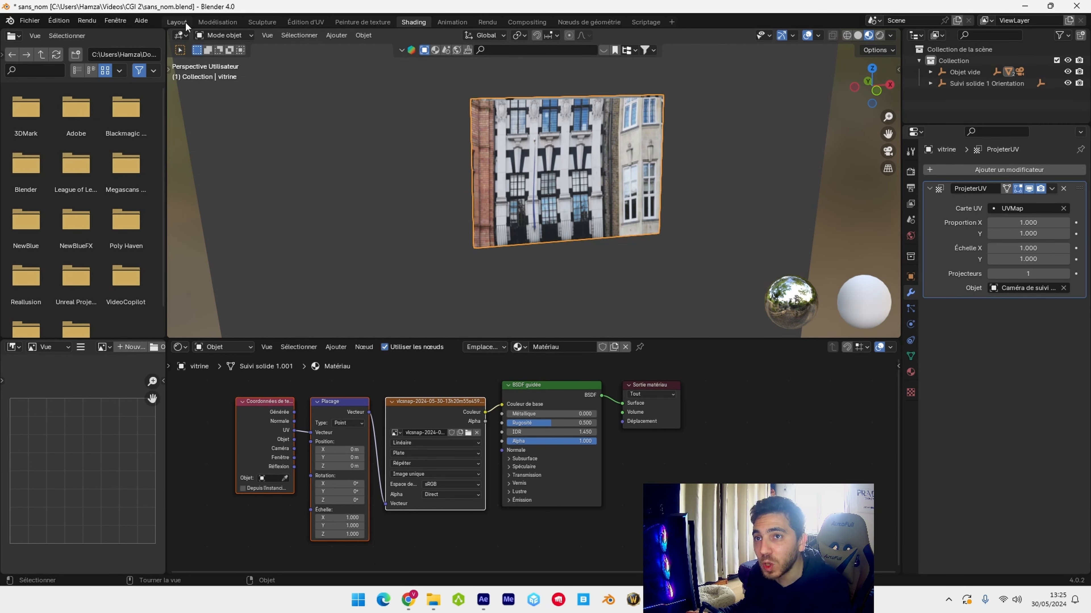
- Return to the Layout workspace, switch the viewport to solid shading, and hide the cube
left_click(185, 24)
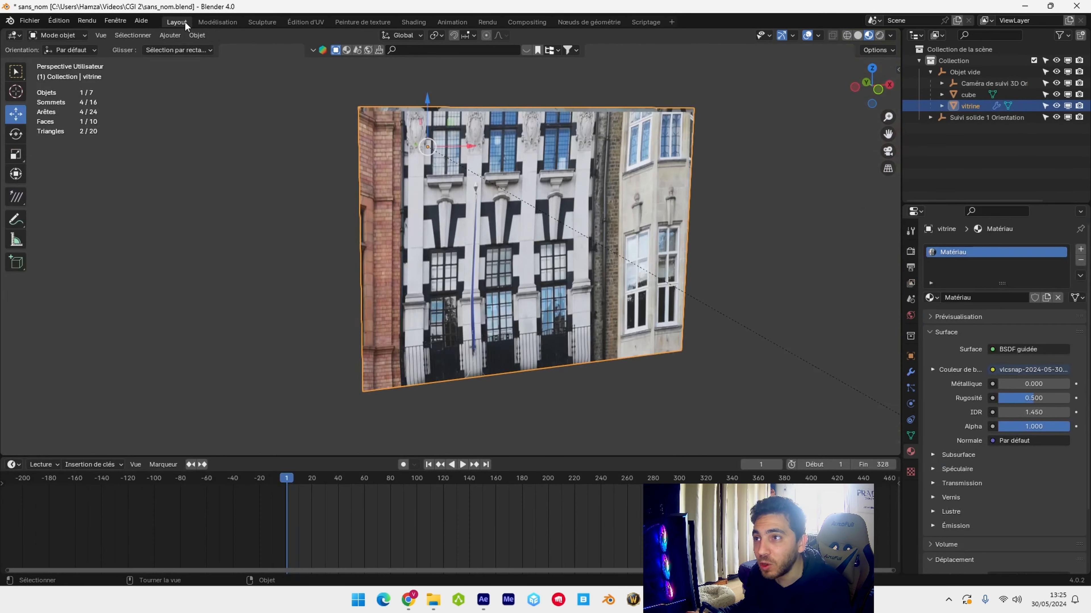
left_click(858, 36)
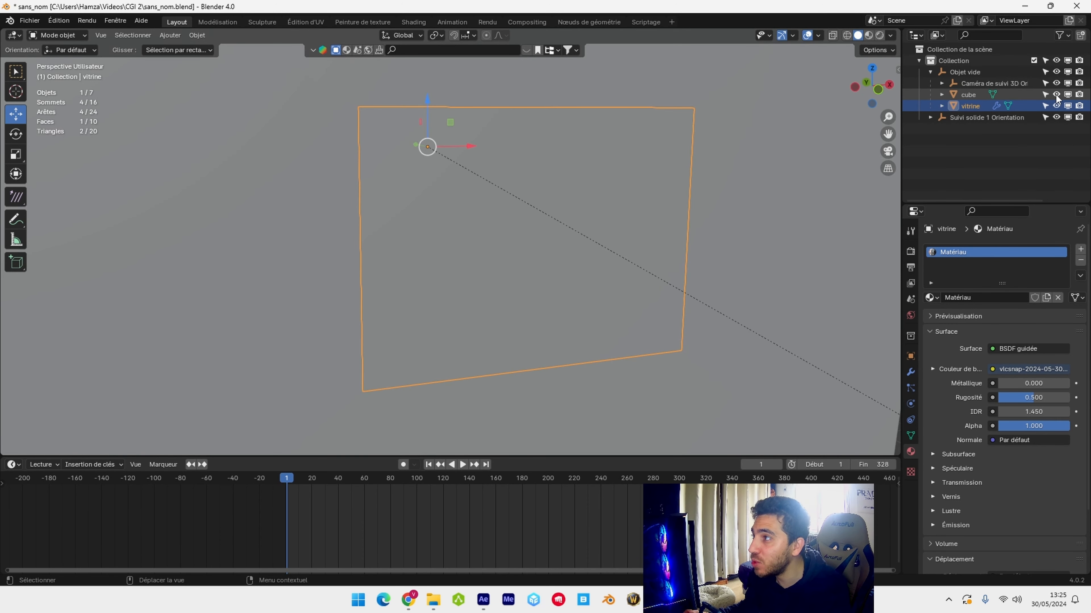
left_click(1056, 95)
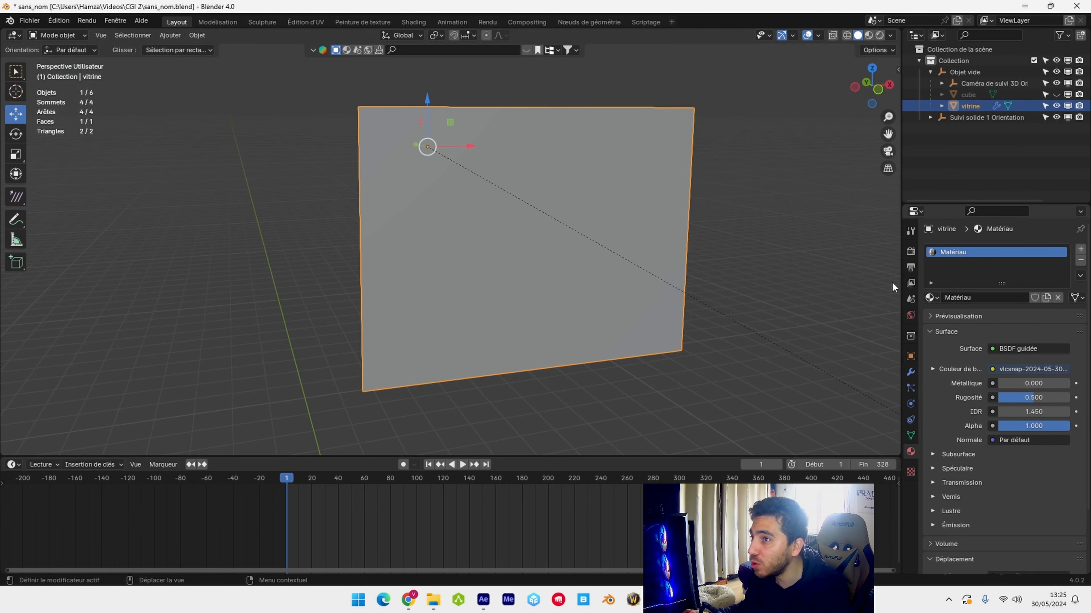
- Enter edit mode on the vitrine plane and add 100 evenly spaced vertical loop cuts without sliding them
middle_click_drag(436, 249, 428, 248)
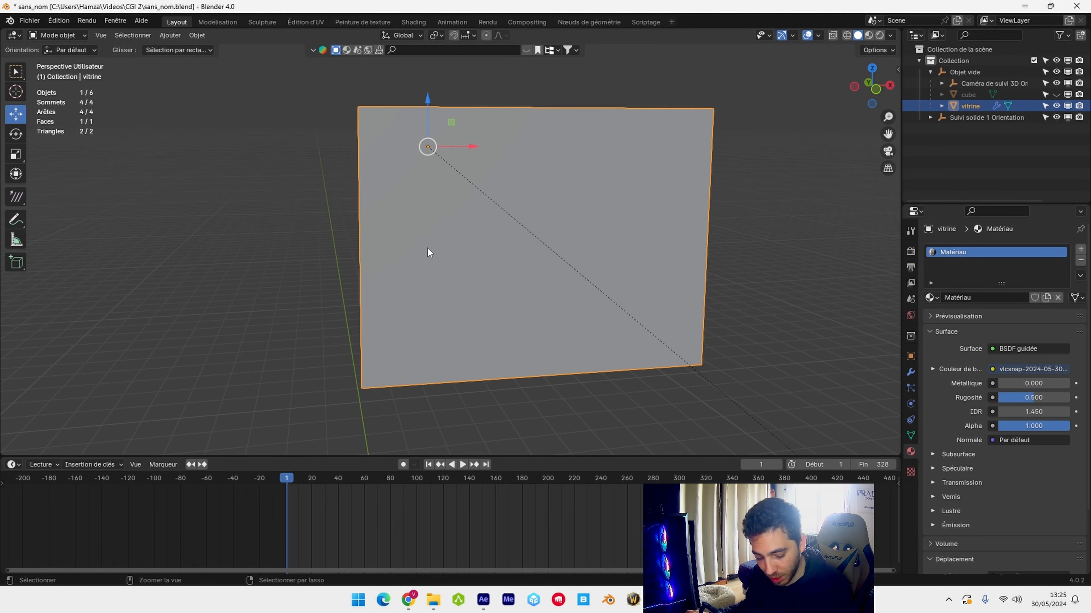
left_click(57, 35)
left_click(80, 62)
key("ctrl+r")
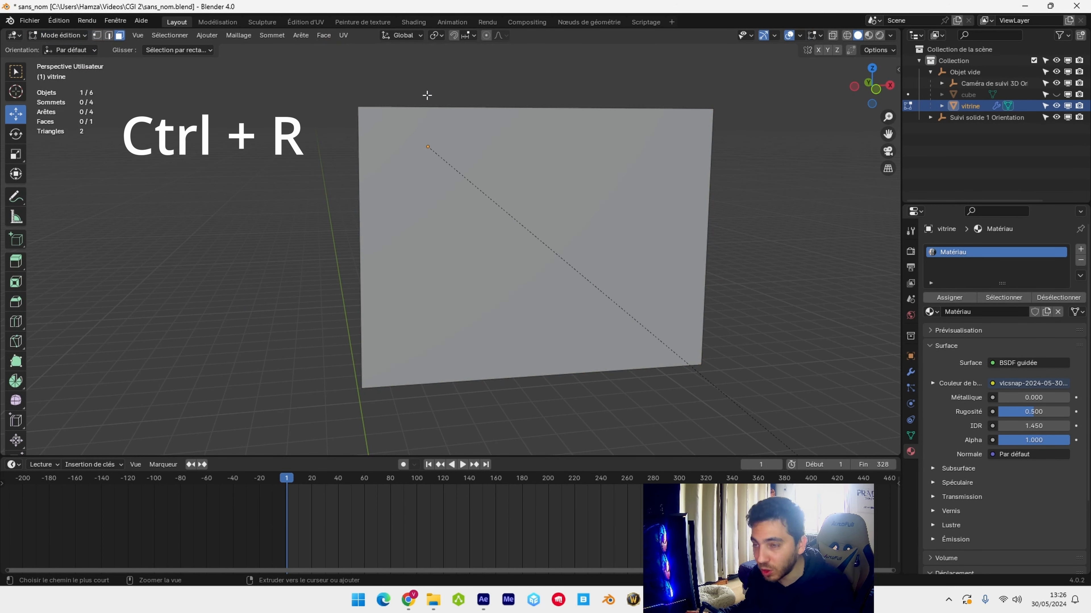
scroll(431, 96, "up", 11)
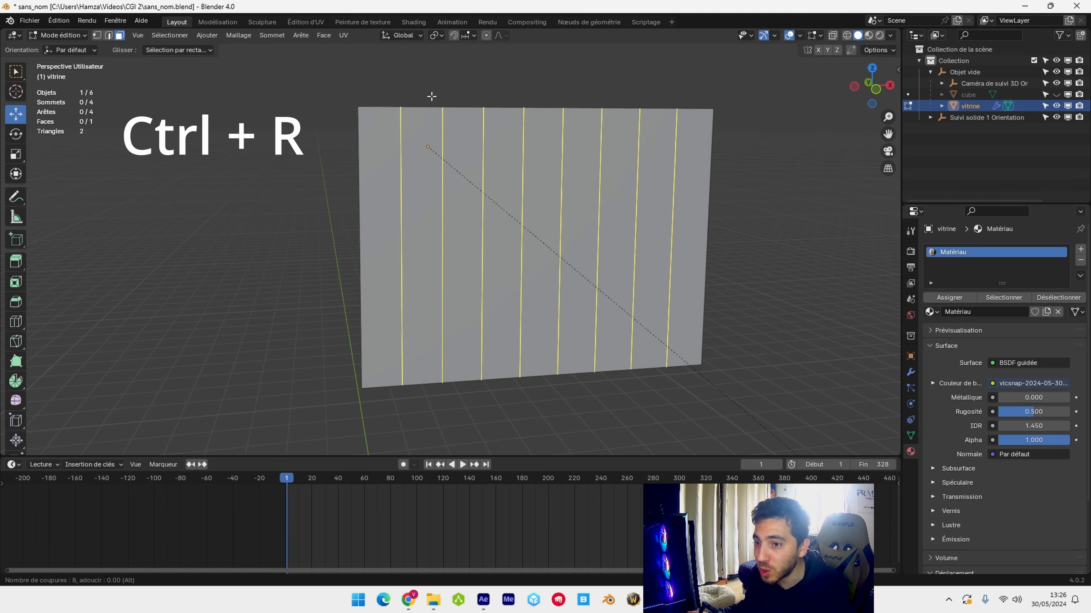
scroll(431, 96, "up", 20)
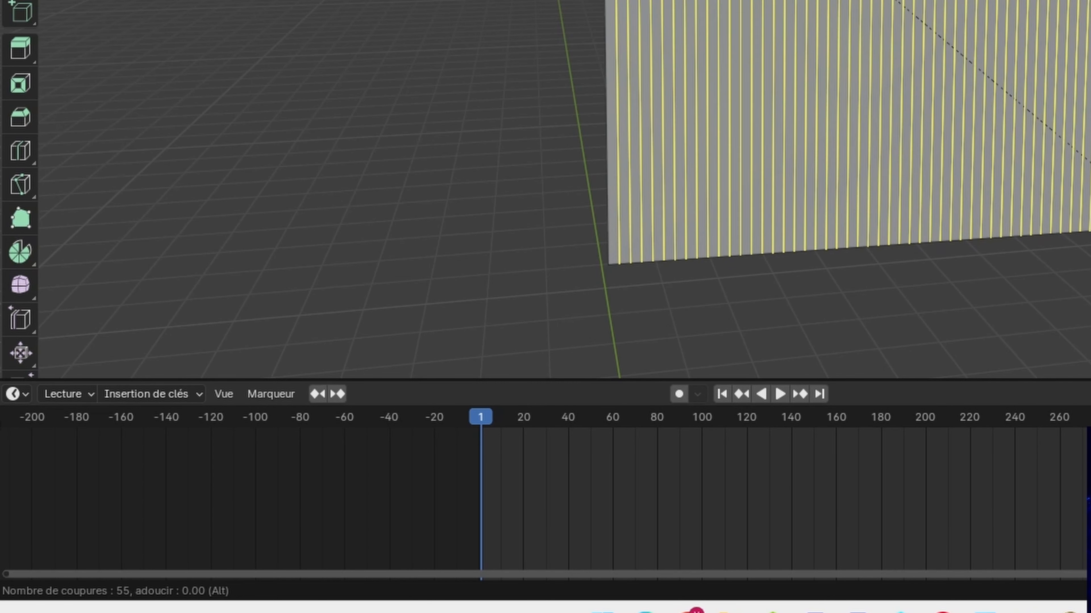
scroll(845, 129, "up", 20)
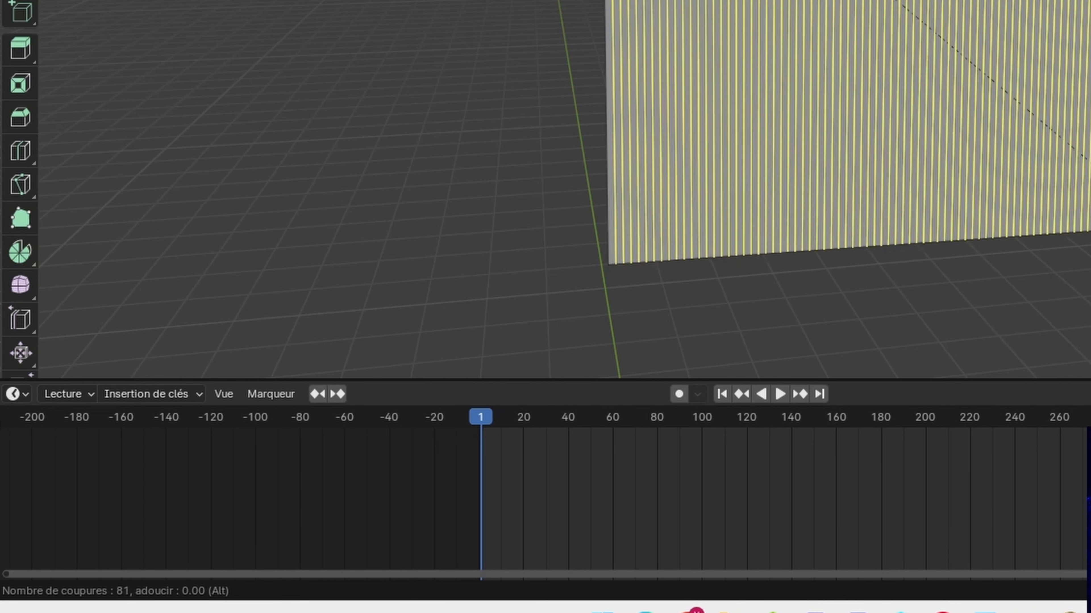
scroll(431, 96, "up", 13)
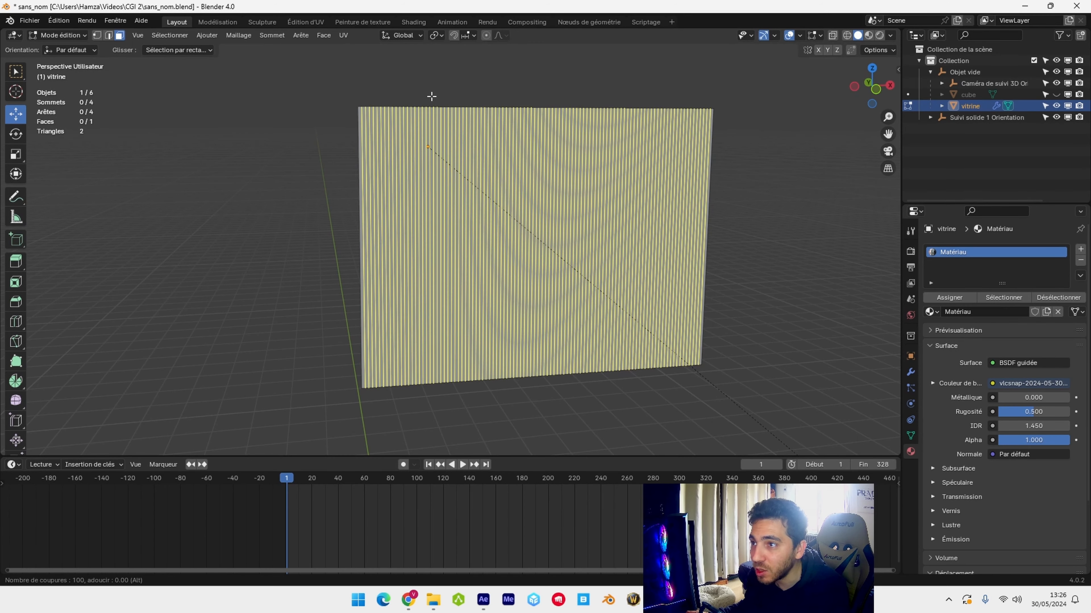
left_click(432, 96)
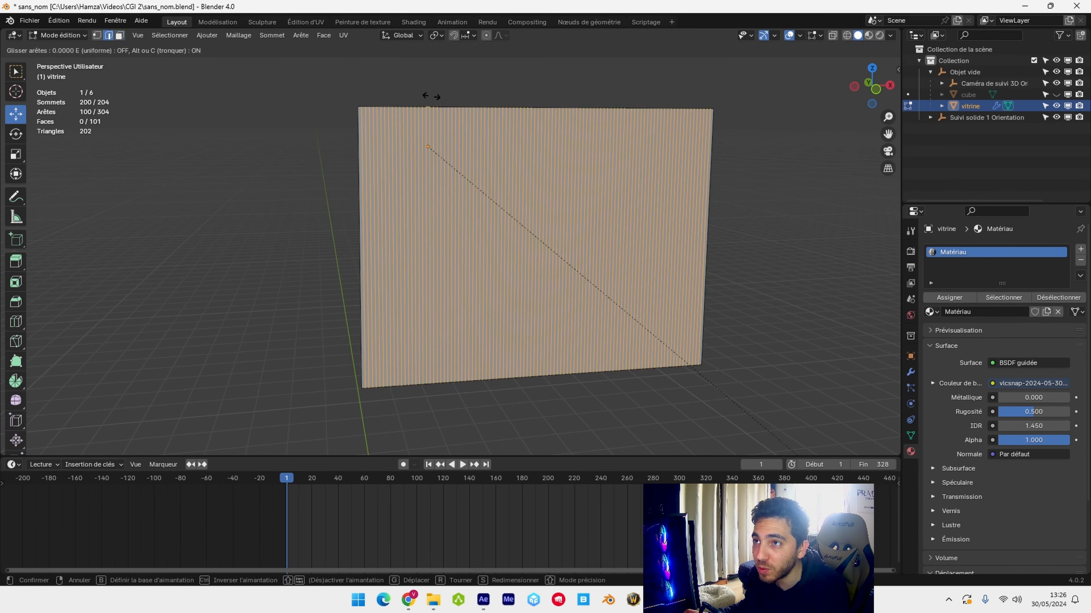
right_click(432, 97)
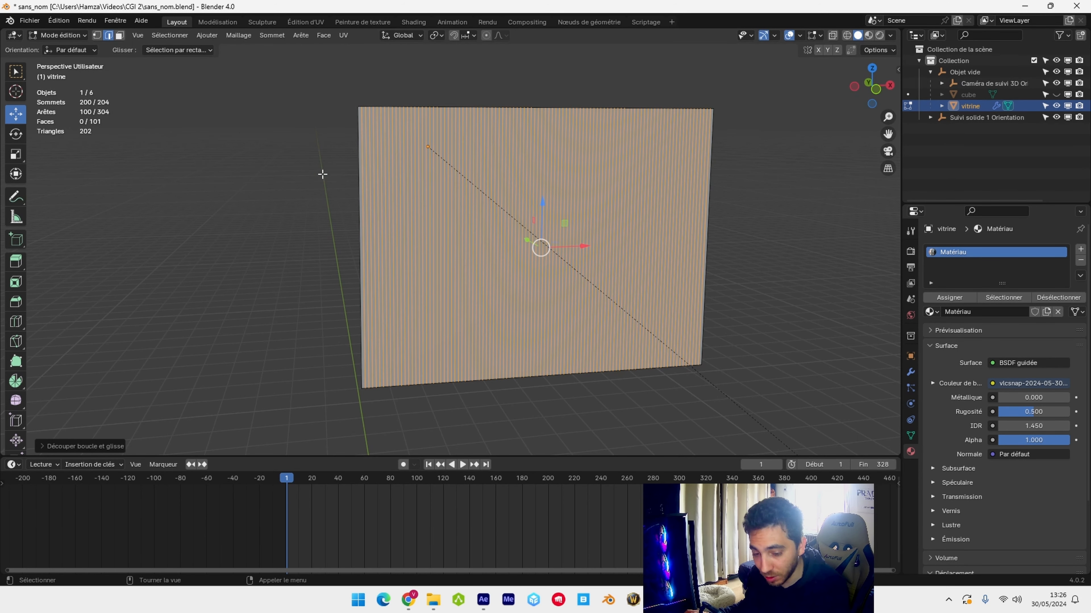
- Add about 70 evenly spaced horizontal loop cuts across the vitrine plane without sliding them
key("ctrl+r")
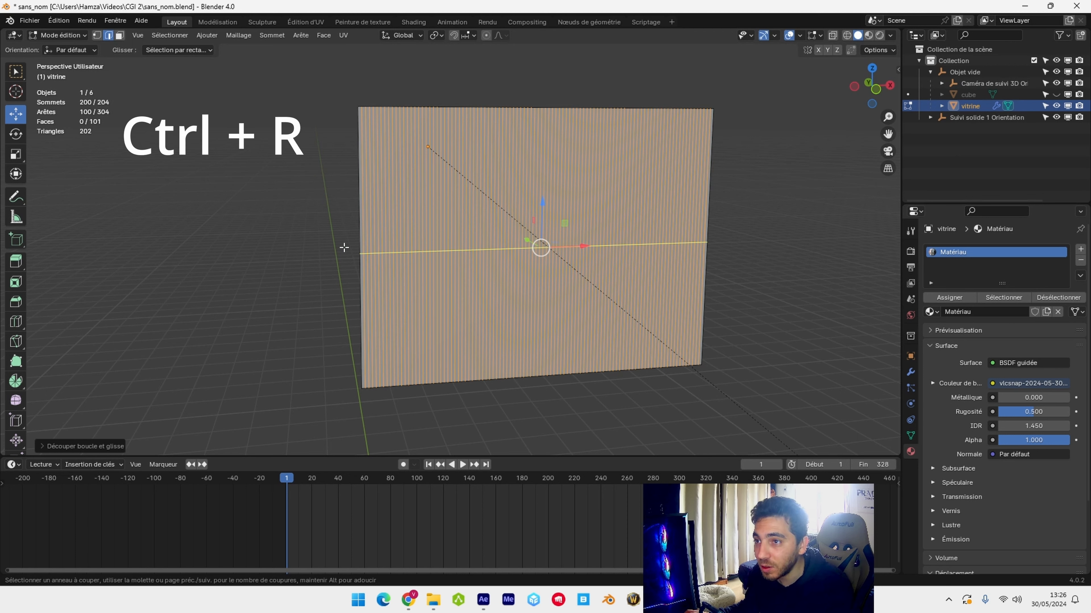
scroll(344, 247, "up", 20)
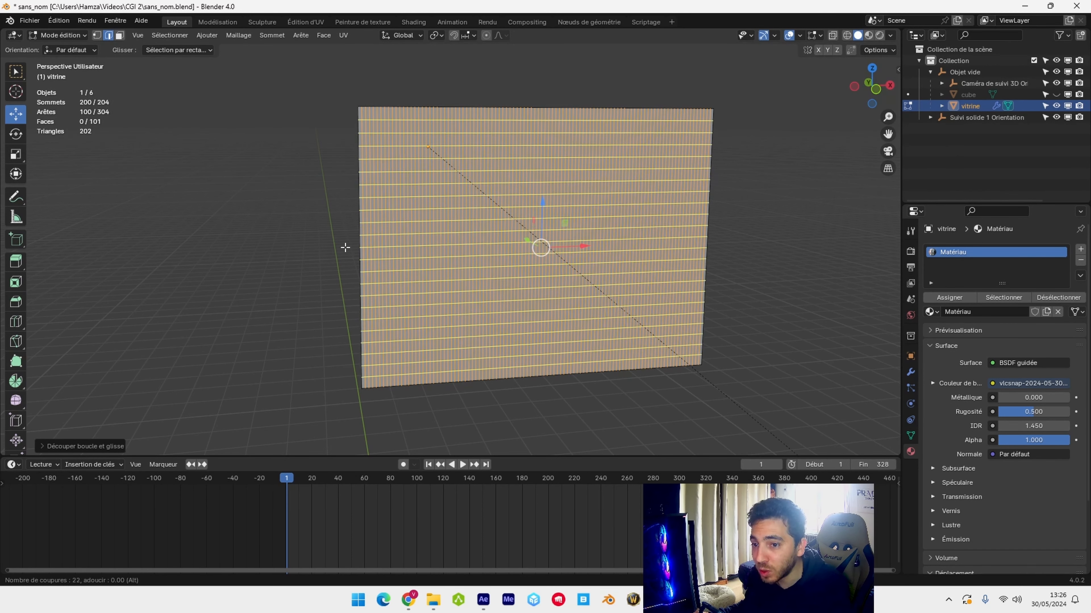
scroll(345, 247, "up", 20)
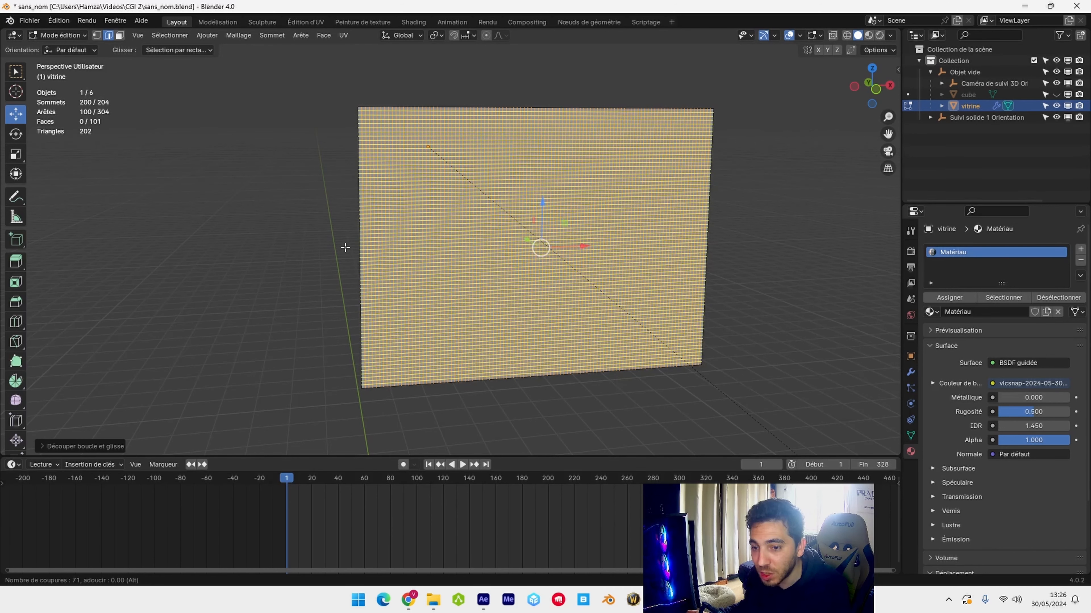
left_click(345, 248)
right_click(345, 248)
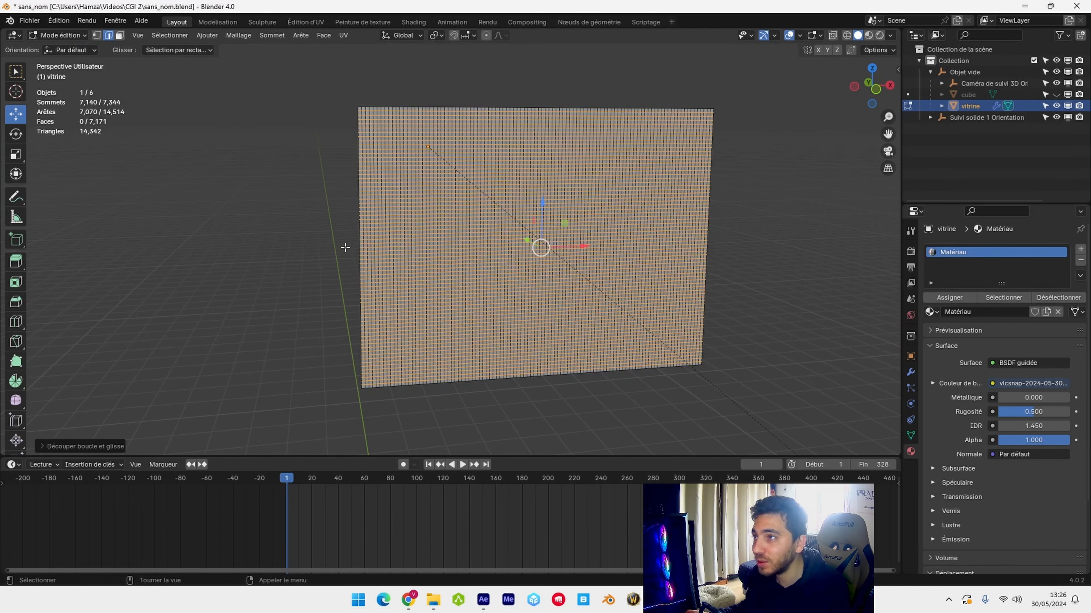
- Return to object mode with the vitrine's modifiers shown, and view the plane through the camera in material preview
left_click(910, 372)
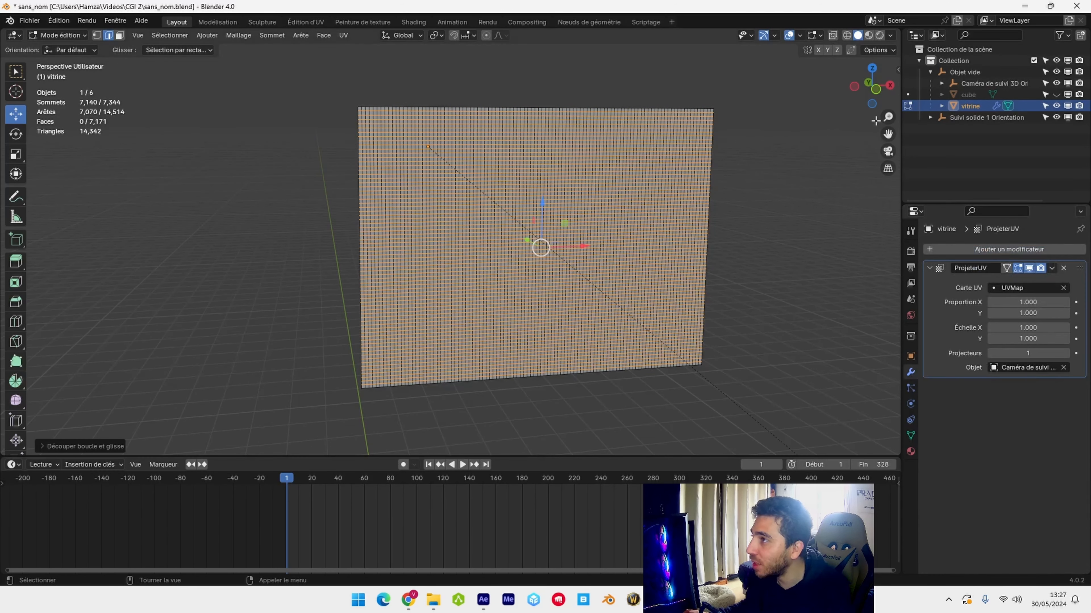
key("Tab")
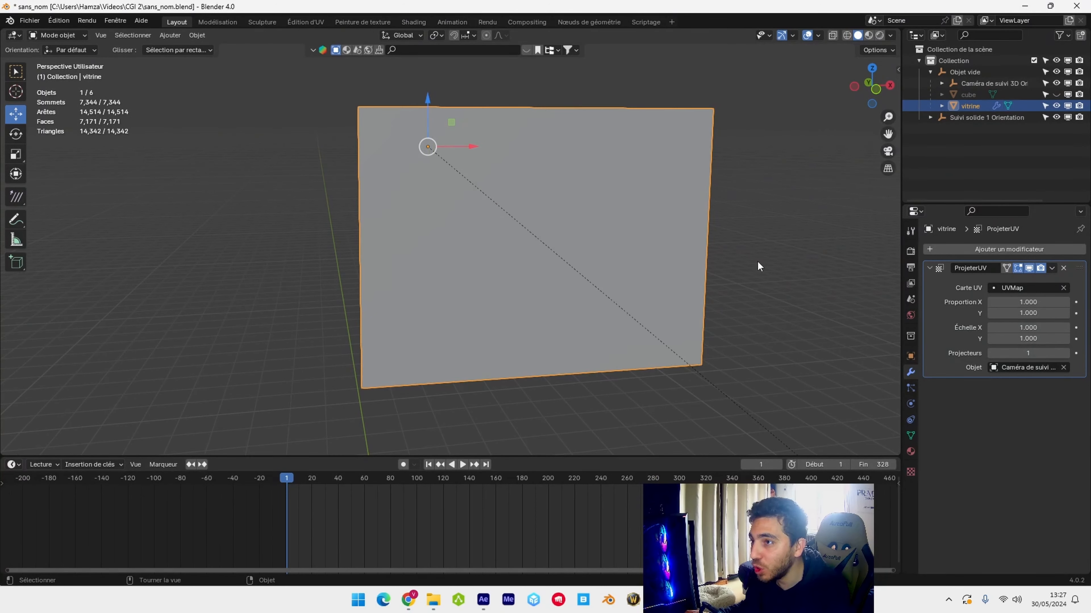
left_click(869, 35)
key("KP_0")
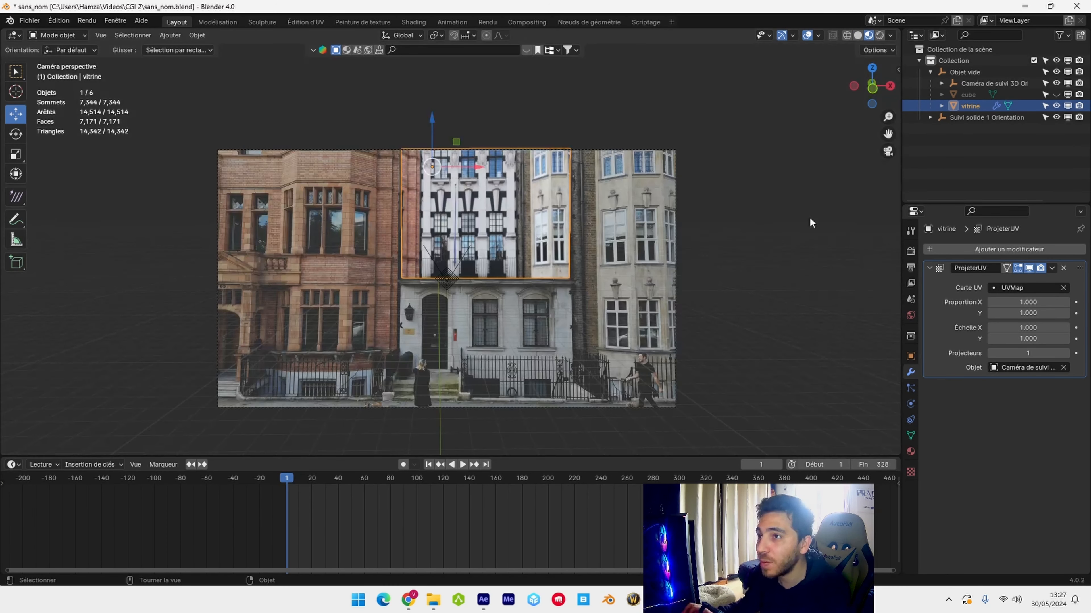
- Increase the UV Project modifier's X aspect to 1.760 so the projected facade lines up with the footage
scroll(682, 247, "up", 3)
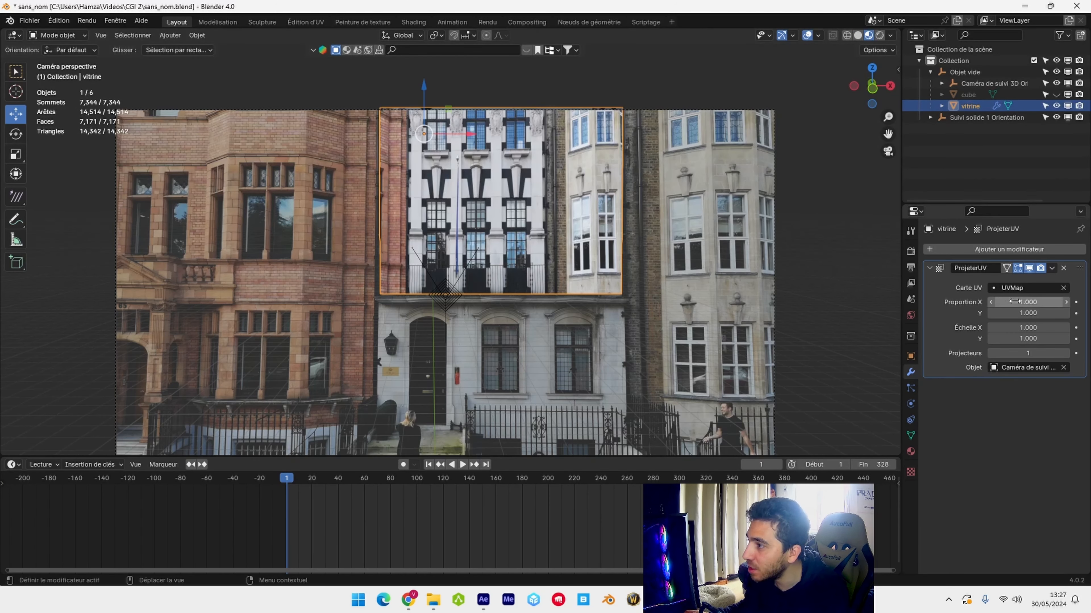
left_click(1068, 304)
left_click(1069, 304)
left_click(1068, 304)
left_click(1068, 304)
left_click(1069, 304)
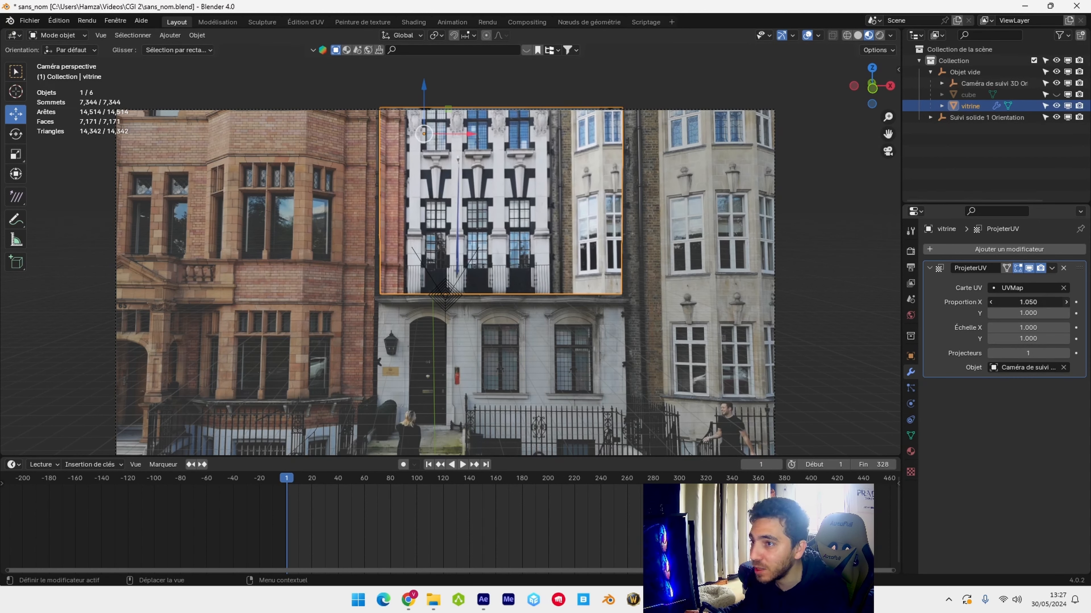
left_click(1068, 304)
left_click(1069, 304)
left_click(1068, 304)
left_click(1066, 302)
left_click(1066, 302)
left_click(1066, 301)
left_click(1066, 302)
left_click(1066, 302)
left_click(1066, 302)
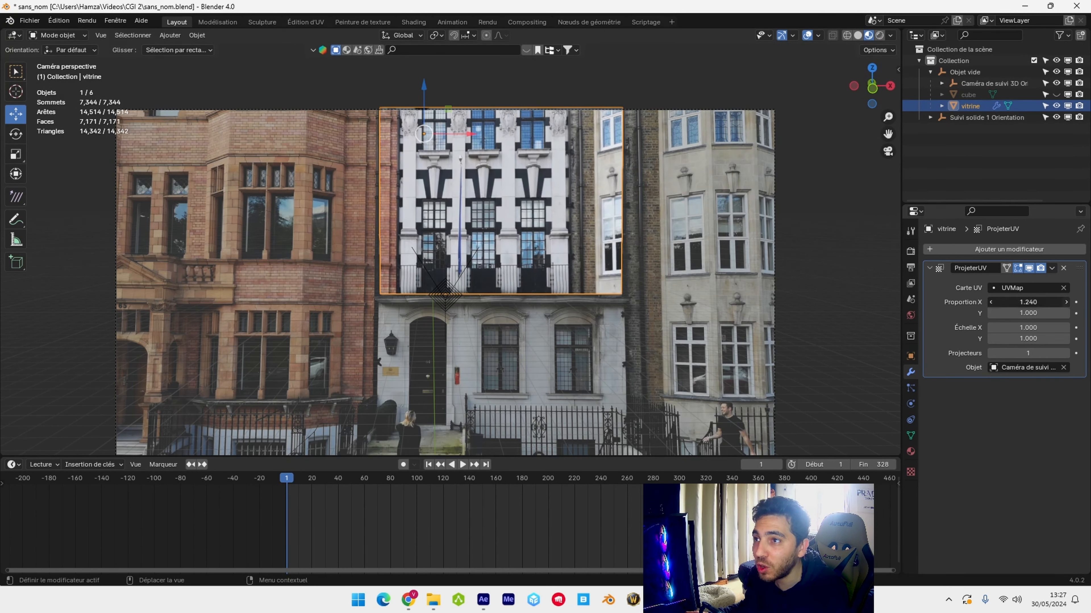
left_click(1067, 302)
left_click(1066, 302)
left_click(1066, 302)
left_click(1066, 302)
left_click(1066, 302)
left_click(1066, 302)
left_click(1066, 302)
left_click(1067, 302)
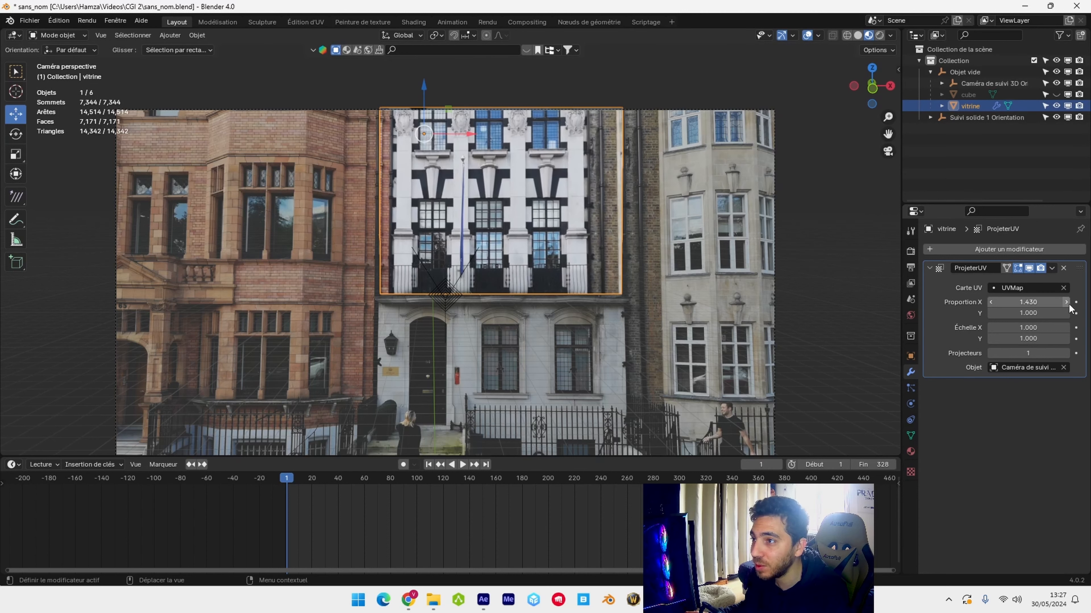
left_click(1066, 302)
left_click(1066, 302)
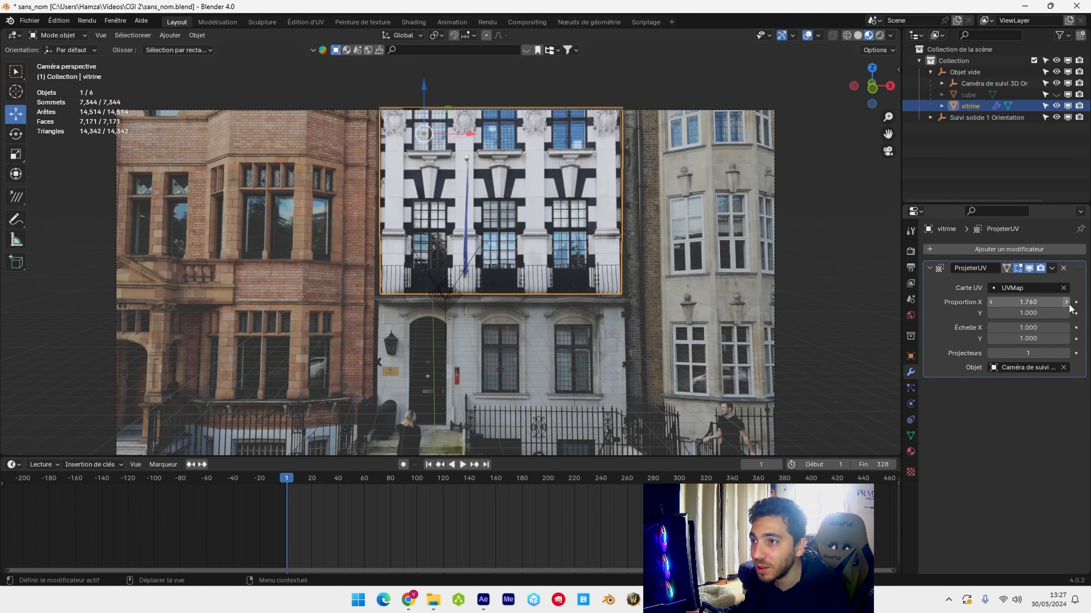
- Apply the UV Project modifier on the vitrine plane, and check the texture alignment through the camera at frame 134
left_click(1051, 268)
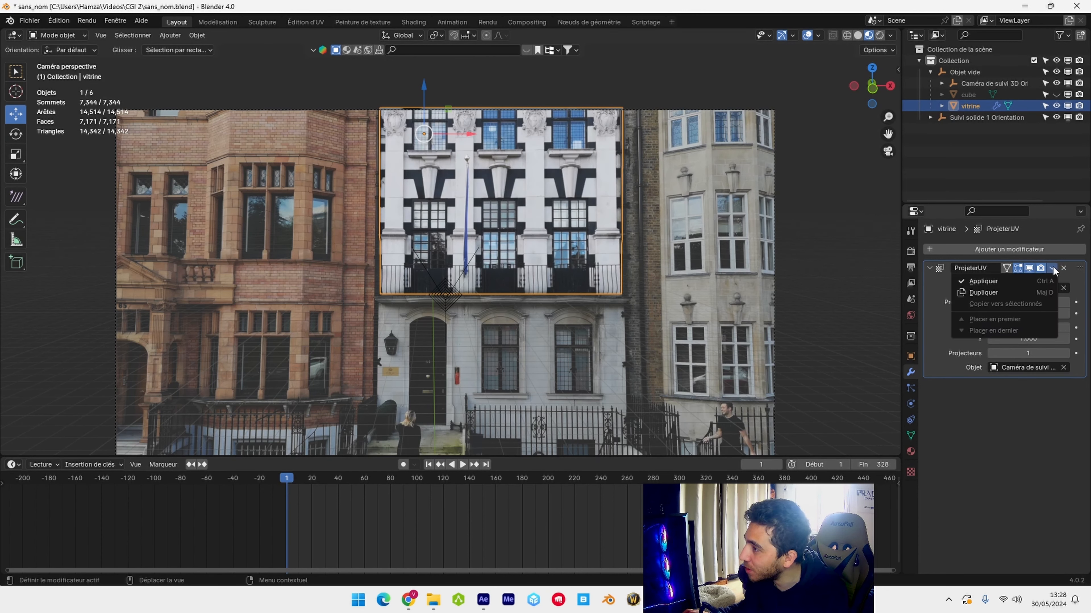
left_click(989, 282)
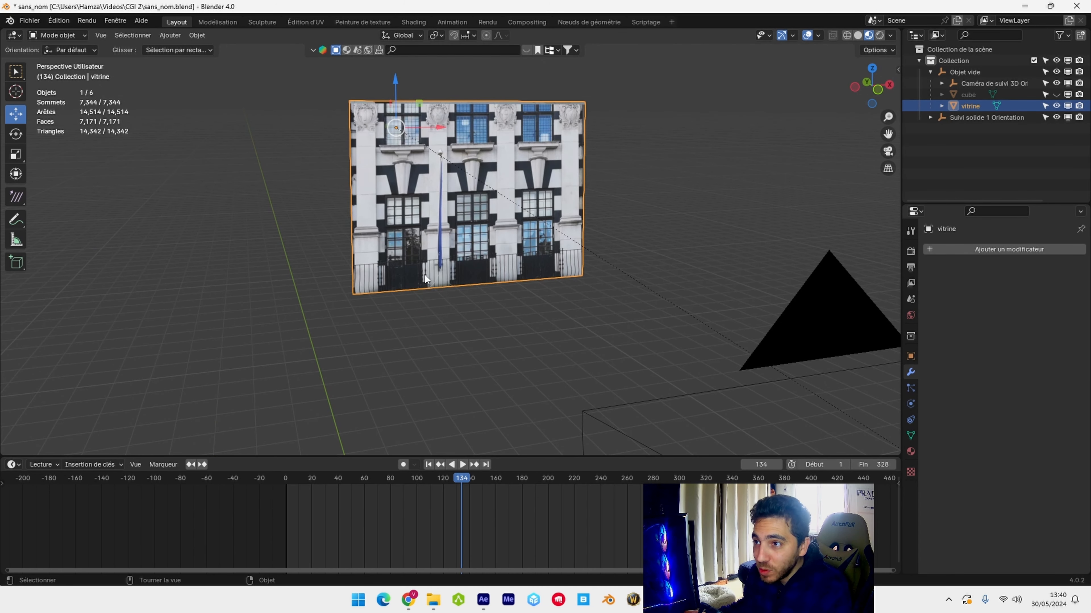
key("KP_0")
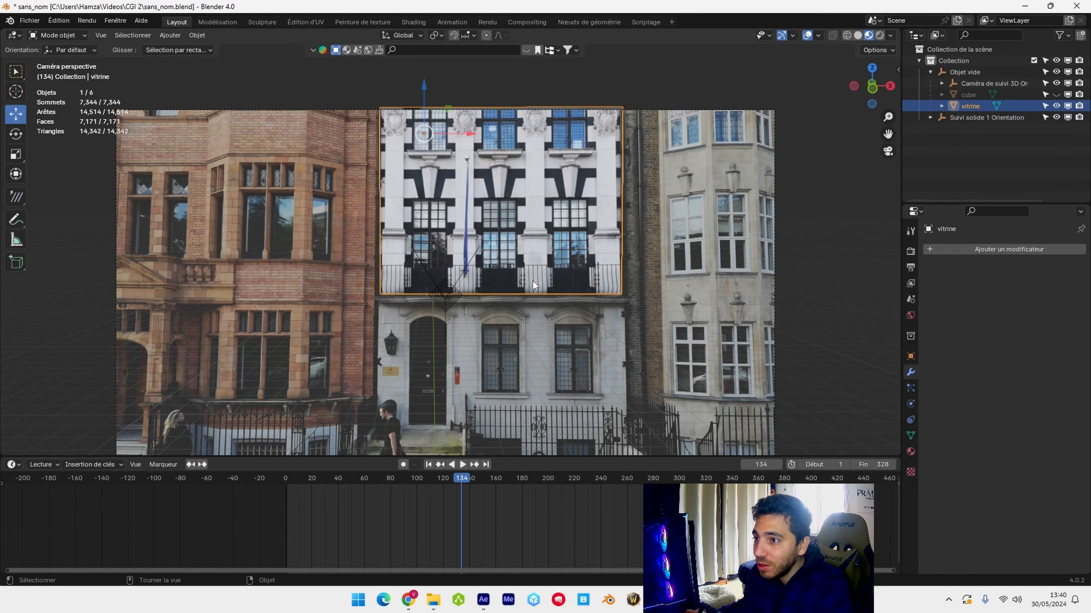
key("KP_0")
- Add a plane mesh and move it along the Y axis to just in front of the vitrine facade
left_click(170, 36)
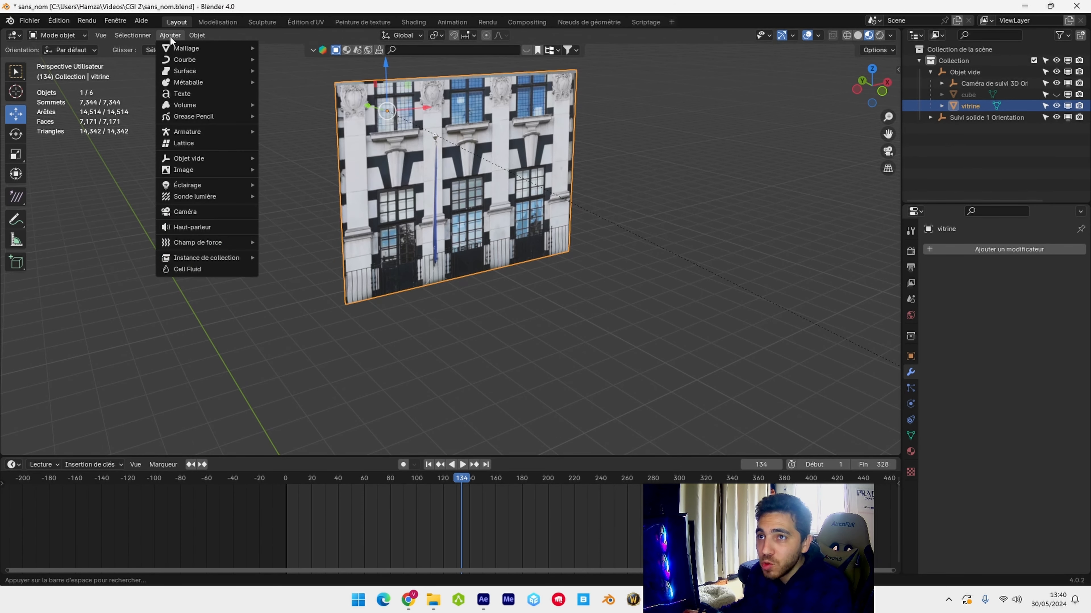
mouse_move(189, 47)
left_click(303, 46)
key("KP_Decimal")
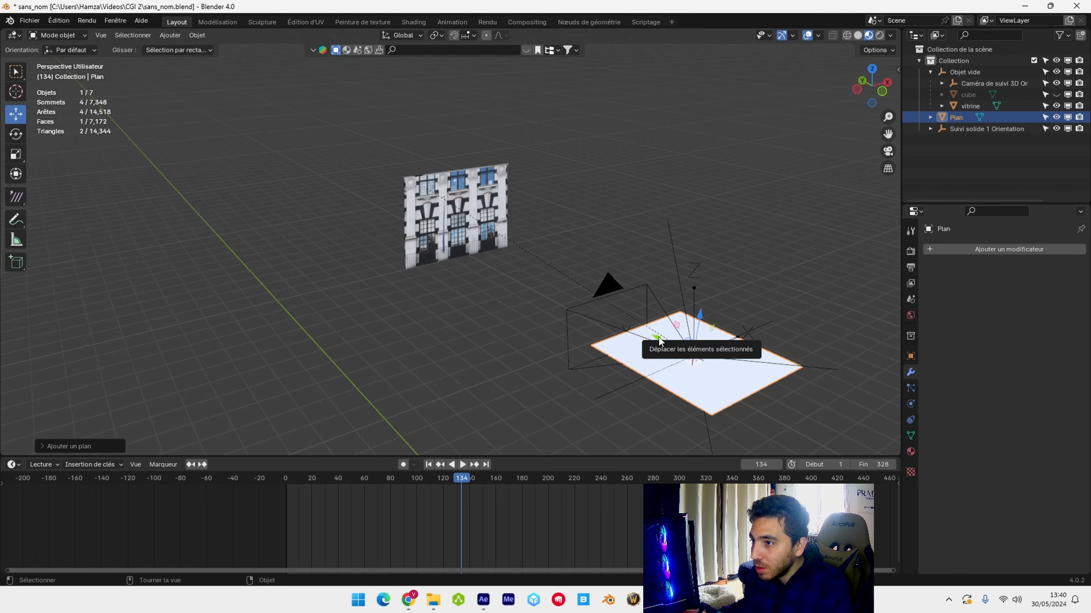
left_click_drag(660, 341, 507, 213)
key("KP_Decimal")
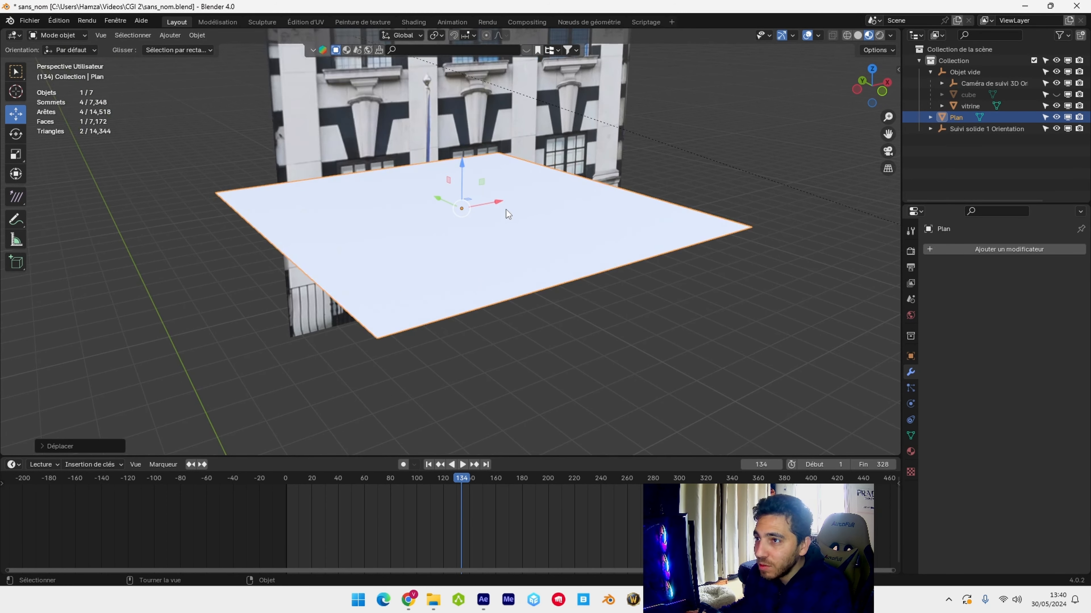
- Lower the added plane along the Z axis to the base of the vitrine facade
middle_click_drag(506, 210, 517, 329)
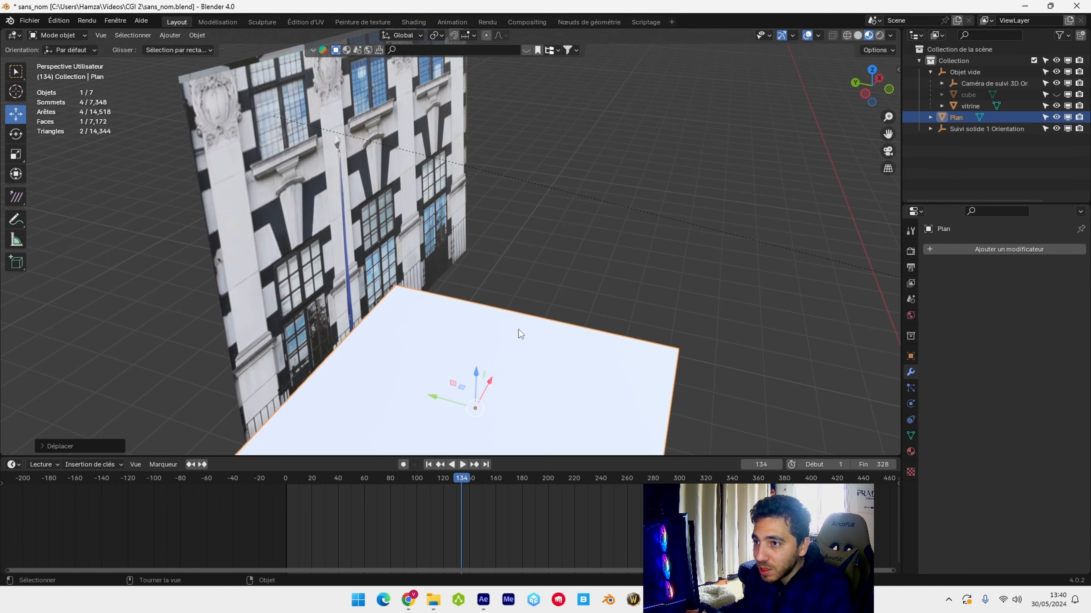
scroll(518, 329, "down", 3)
key("g")
key("z")
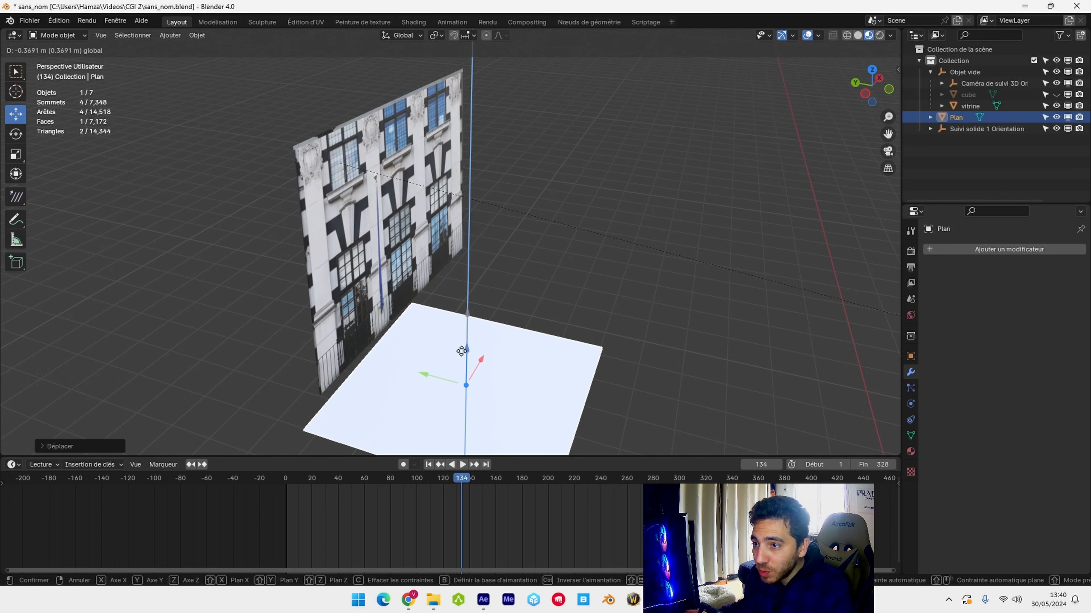
left_click(461, 351)
middle_click_drag(463, 352, 499, 317)
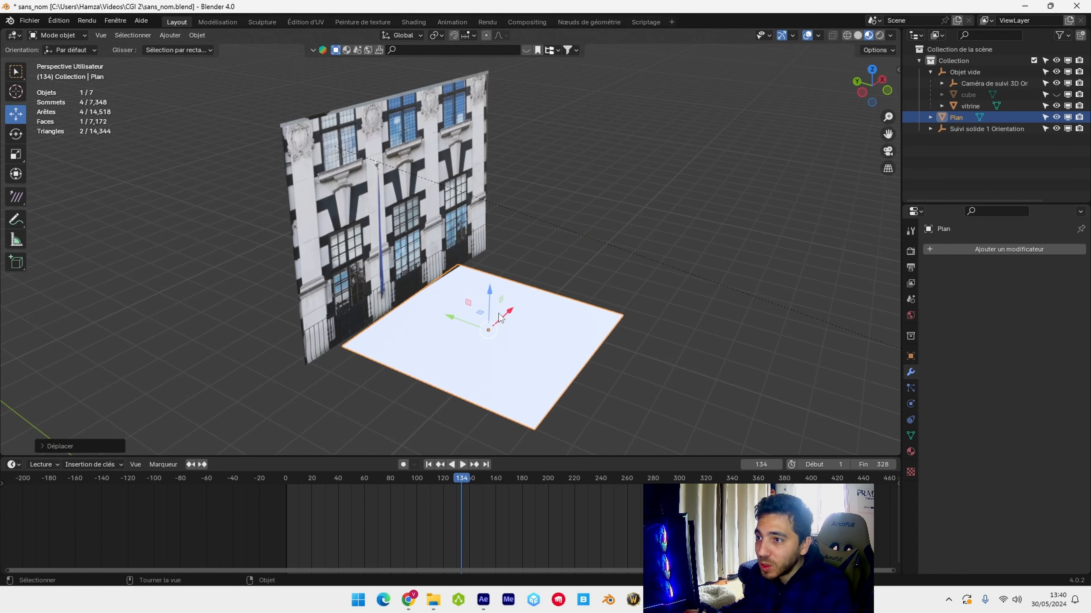
- Rotate the ground plane in top view to run parallel to the facade, and fine-tune its height along Z
key("KP_7")
left_click(16, 133)
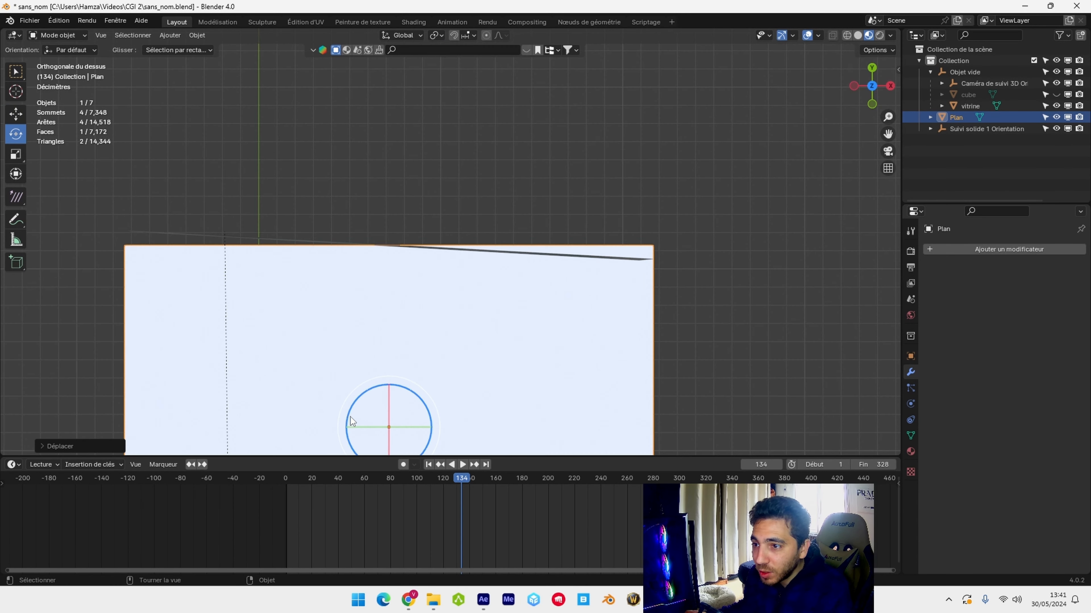
left_click_drag(235, 312, 228, 311)
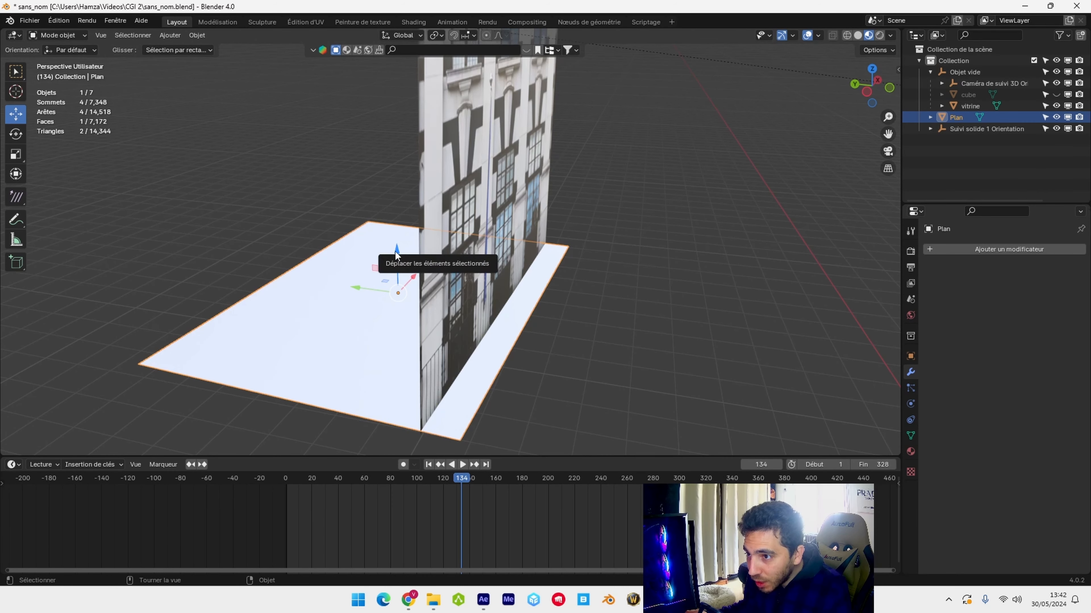
key("z")
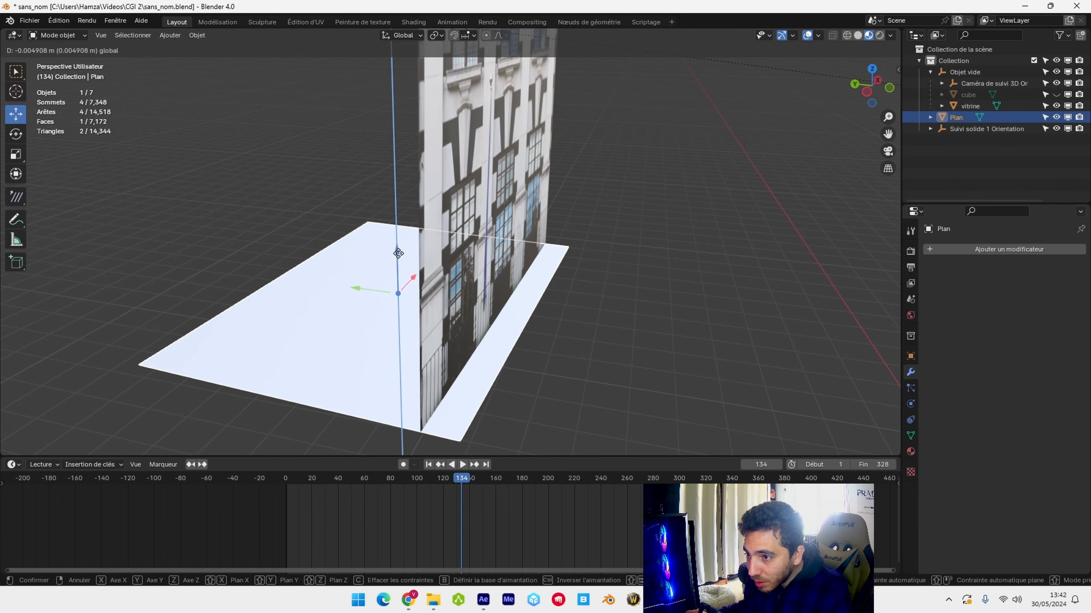
left_click(397, 253)
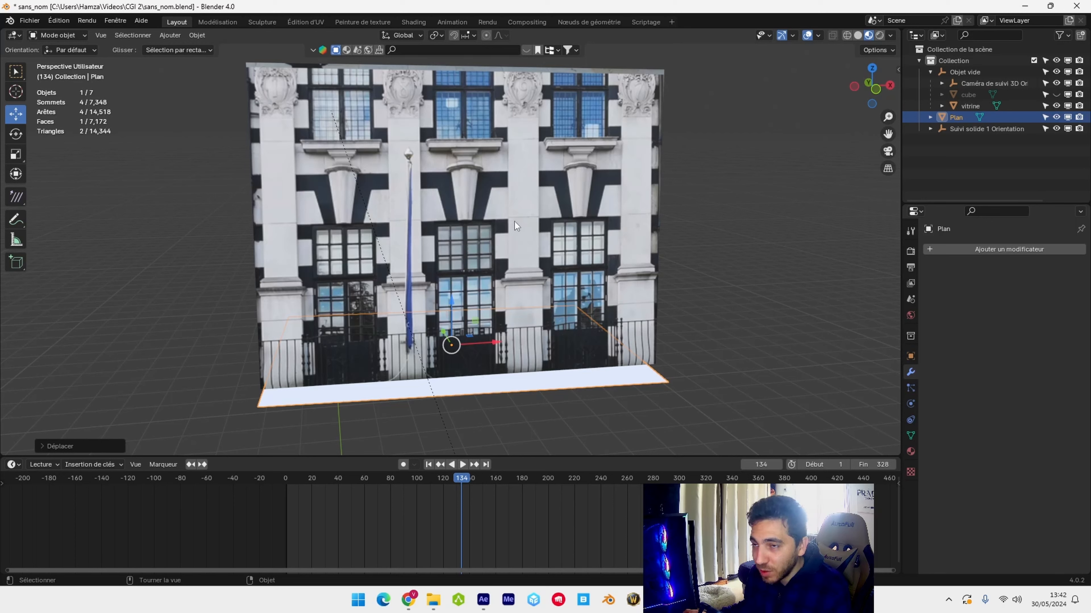
- Inspect the vitrine's dense subdivision in edit mode with its entire mesh selected
left_click(481, 208)
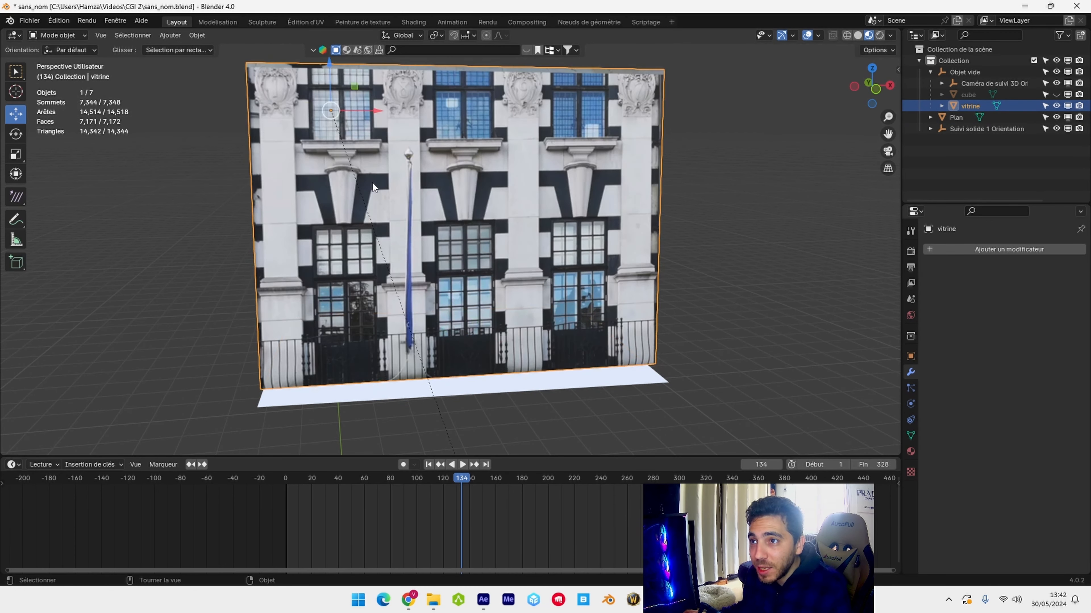
key("Tab")
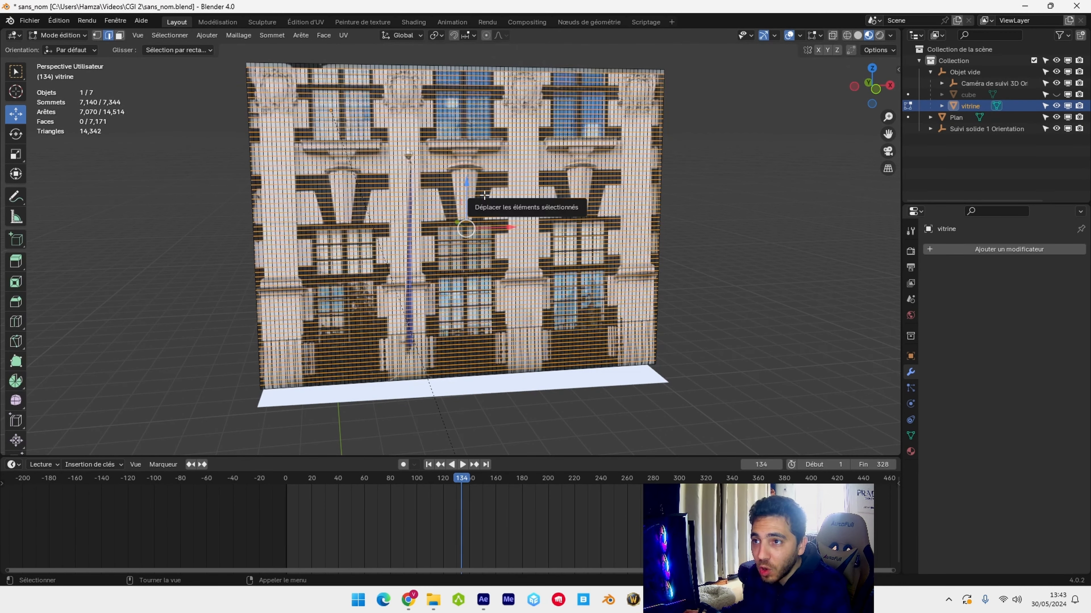
key("Tab")
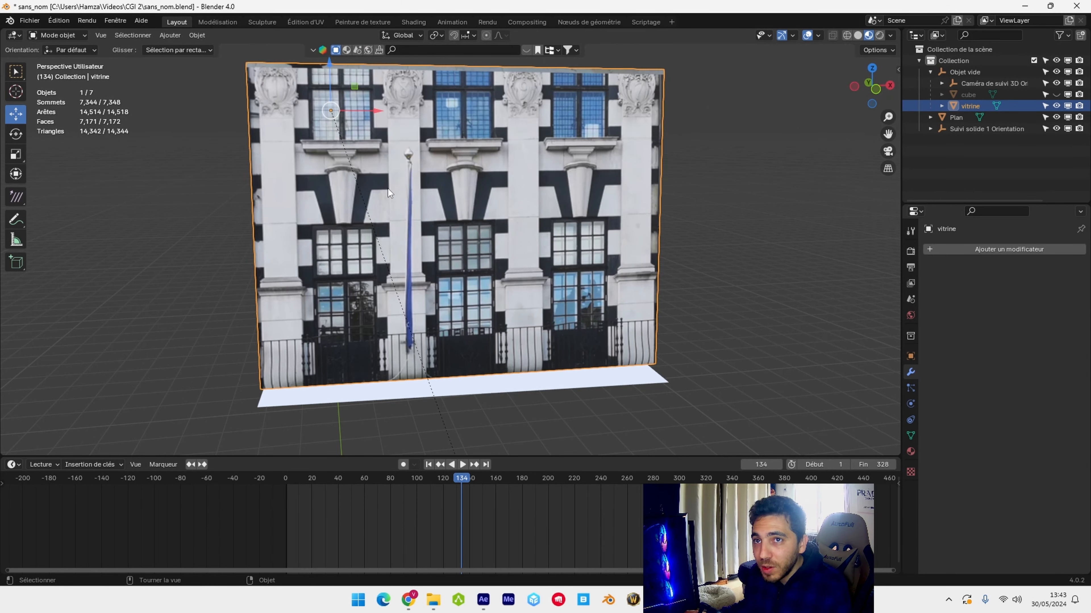
key("Tab")
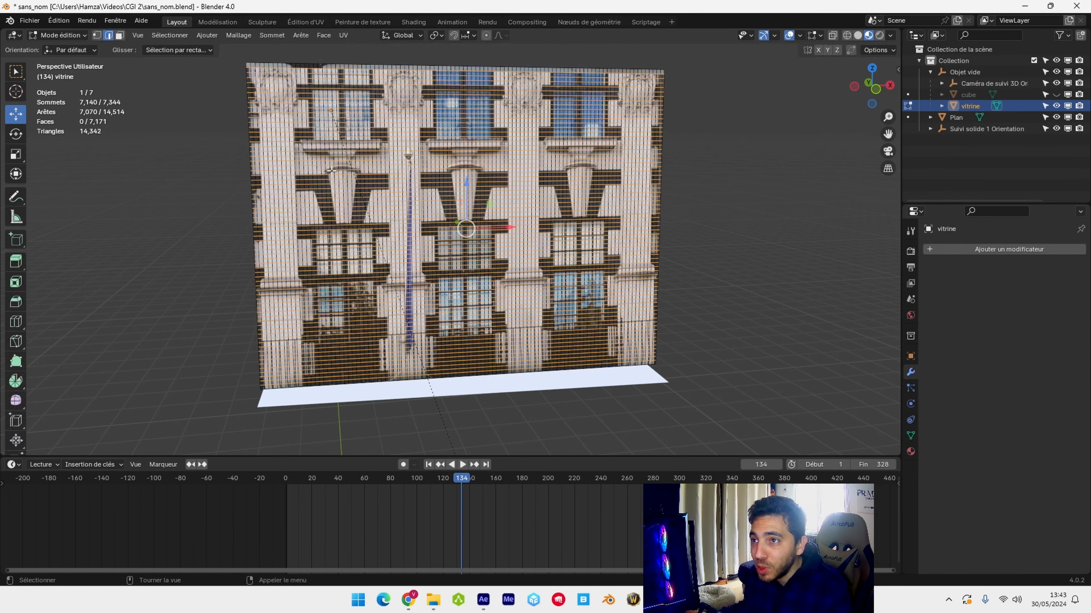
key("a")
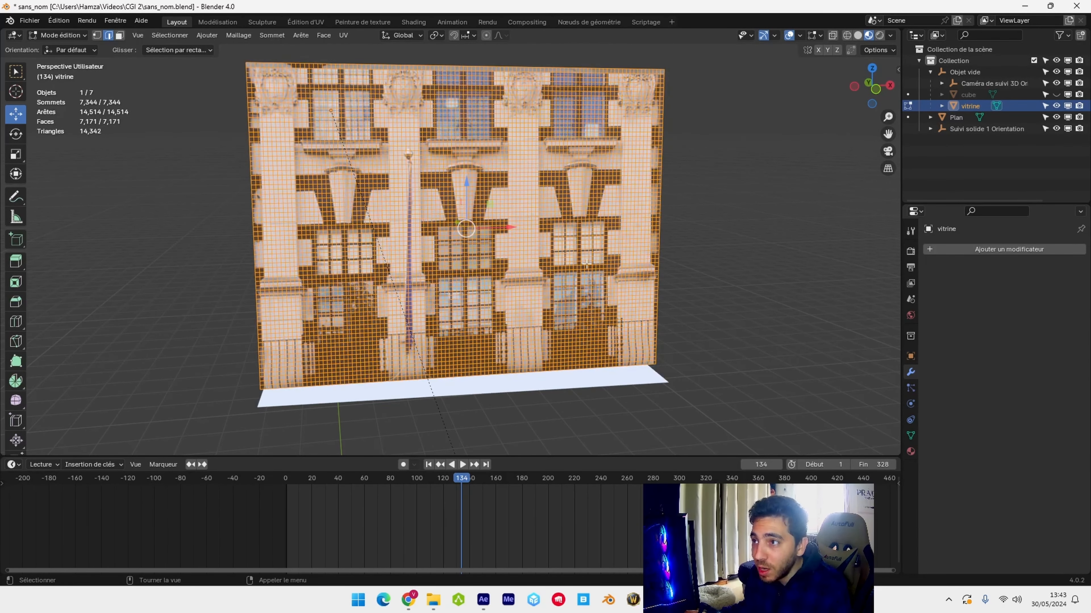
middle_click_drag(571, 230, 523, 276)
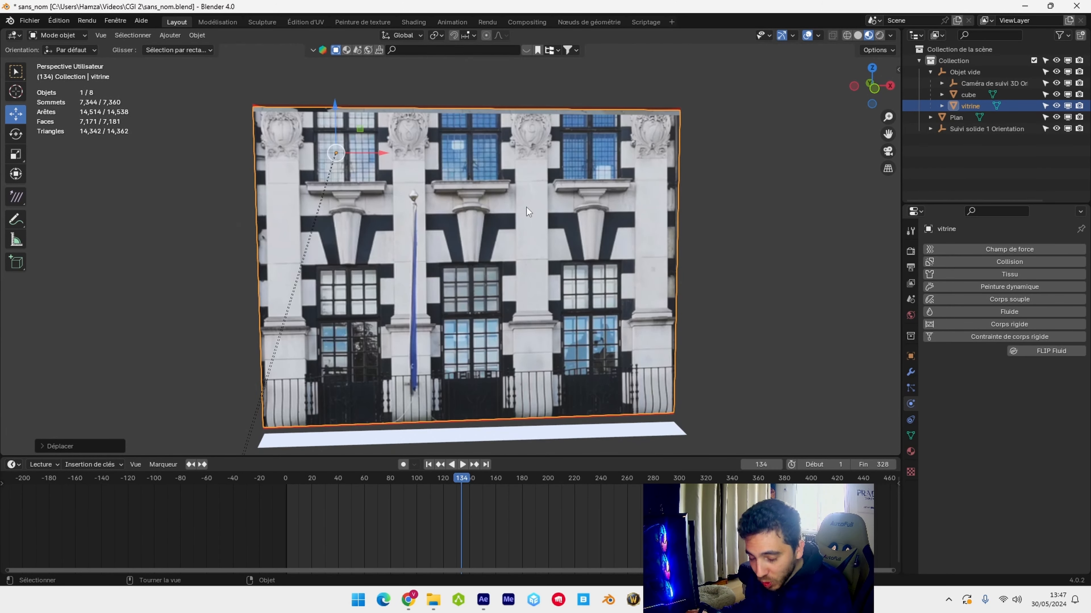
- Scale the vitrine along X to about 0.99 and nudge it along X to fit the edges of the red box
key("s")
key("x")
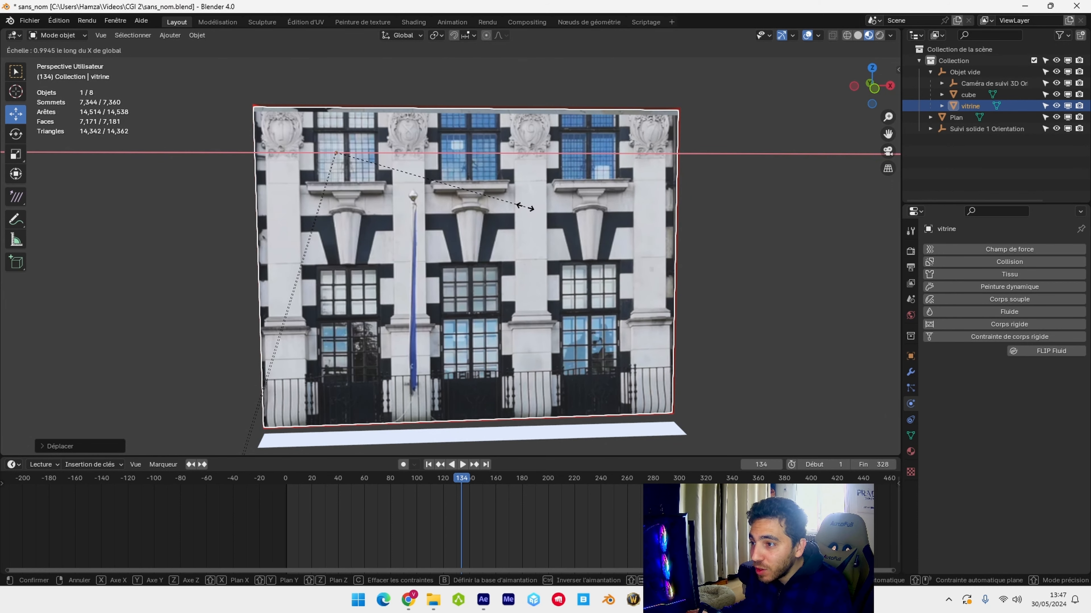
left_click(526, 209)
scroll(420, 161, "up", 2)
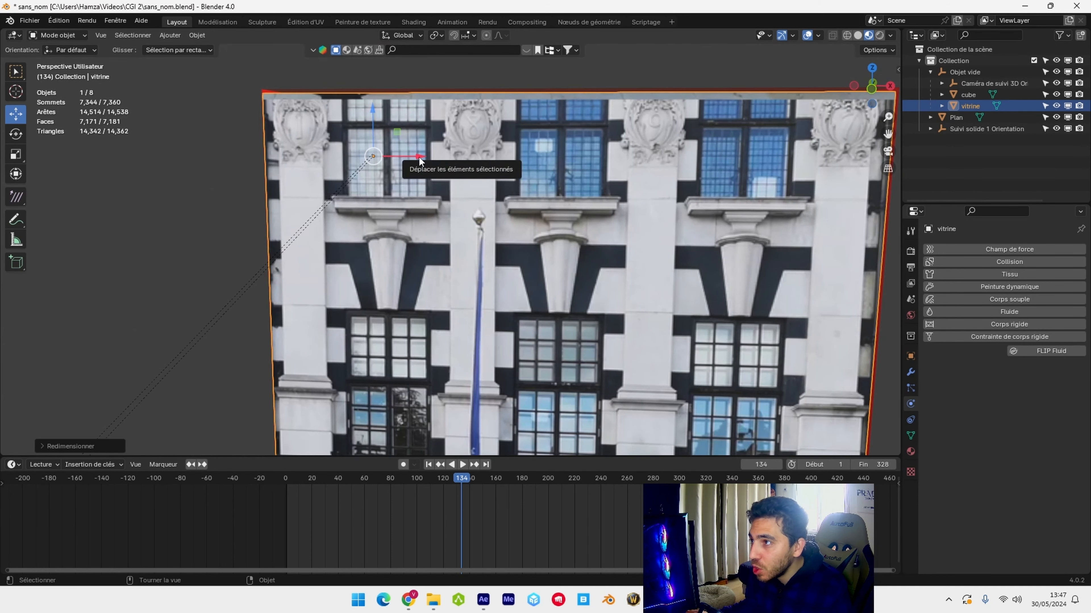
left_click_drag(421, 158, 422, 158)
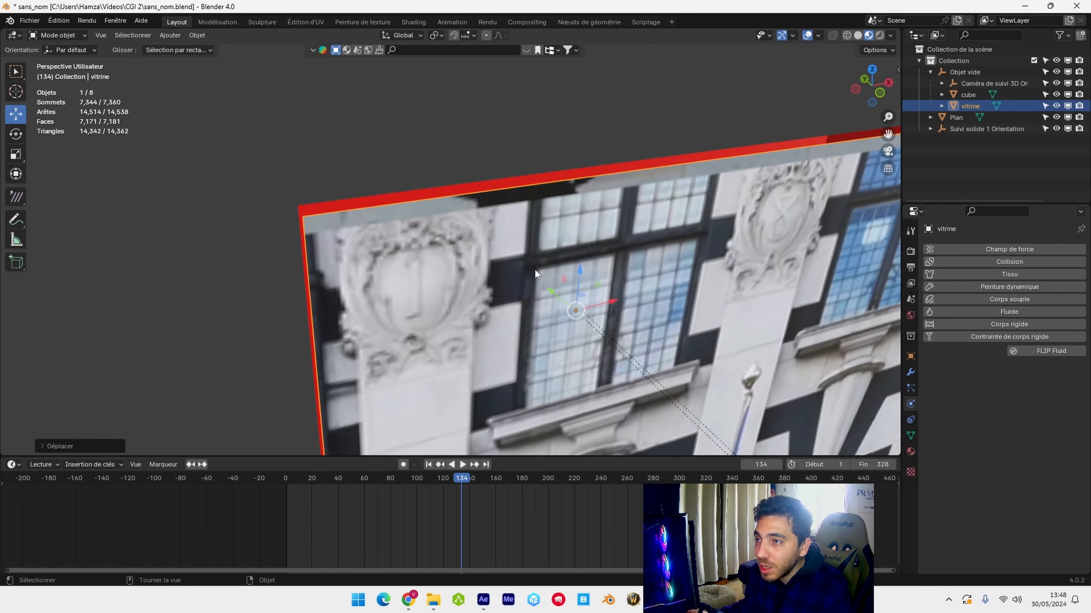
middle_click_drag(538, 273, 379, 269)
middle_click_drag(692, 266, 408, 230, "shift")
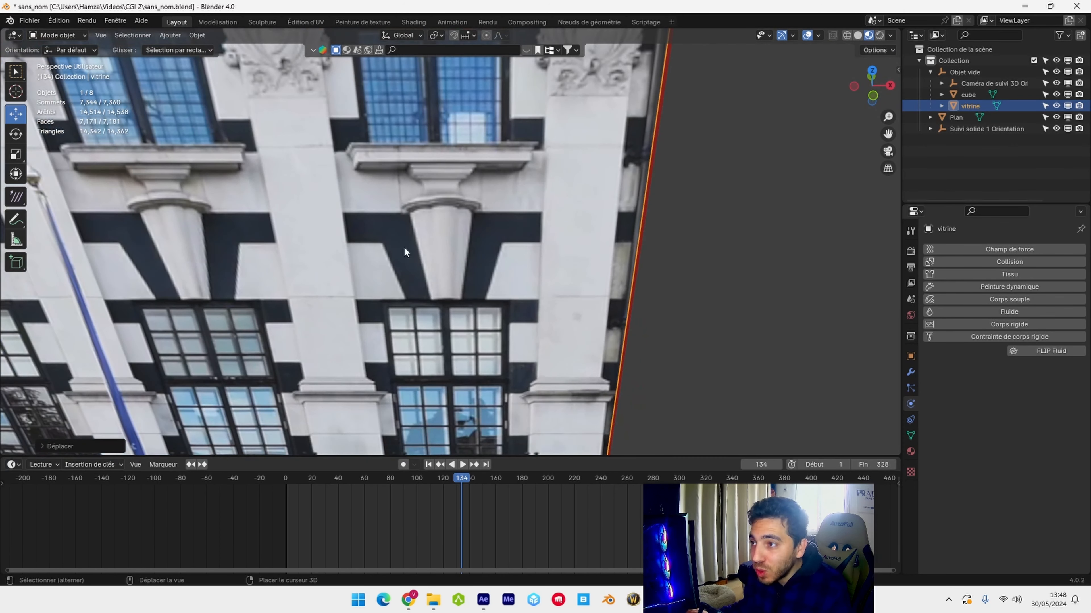
middle_click_drag(531, 305, 512, 256)
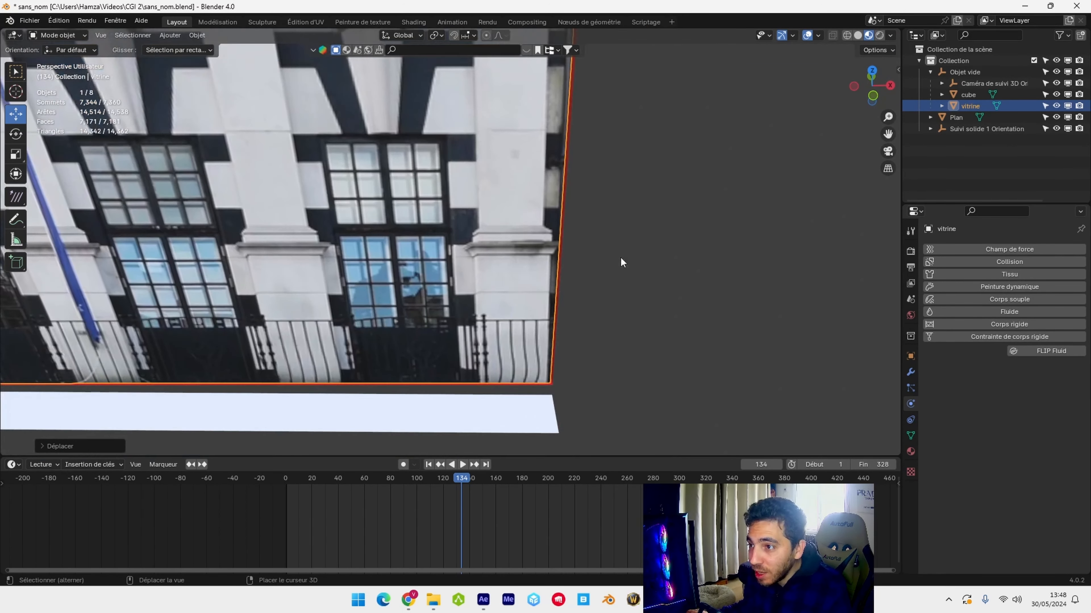
middle_click_drag(422, 325, 565, 299, "shift")
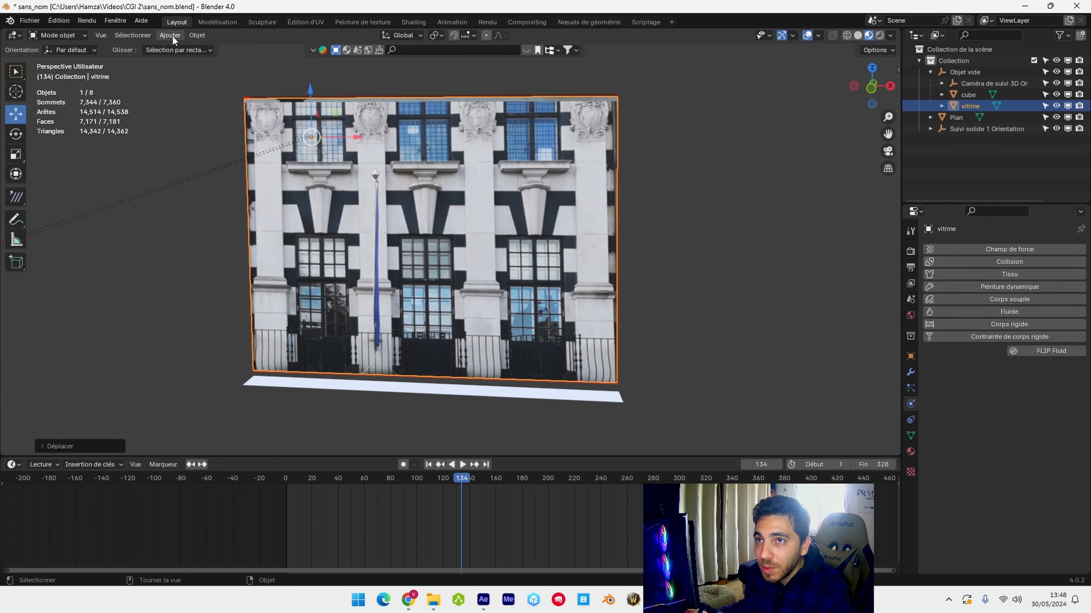
- Apply the vitrine's rotation and scale
left_click(196, 35)
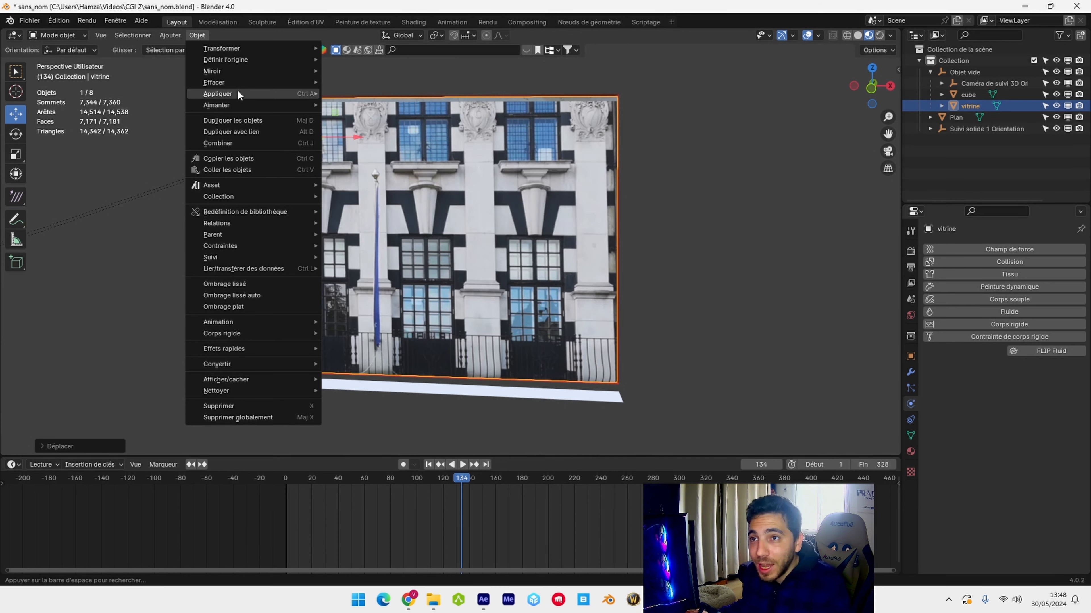
mouse_move(237, 90)
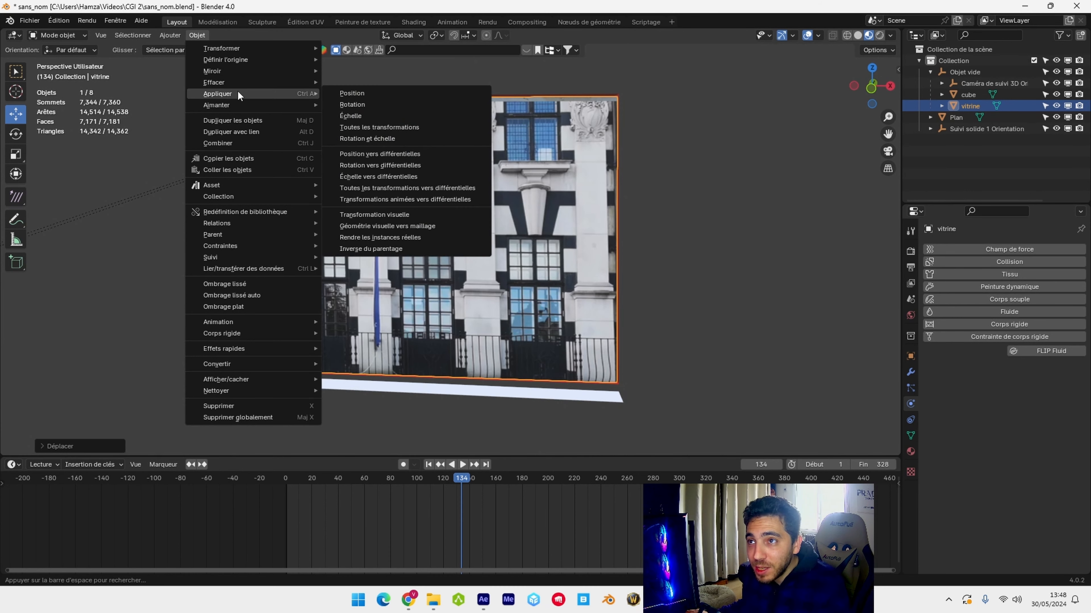
left_click(366, 139)
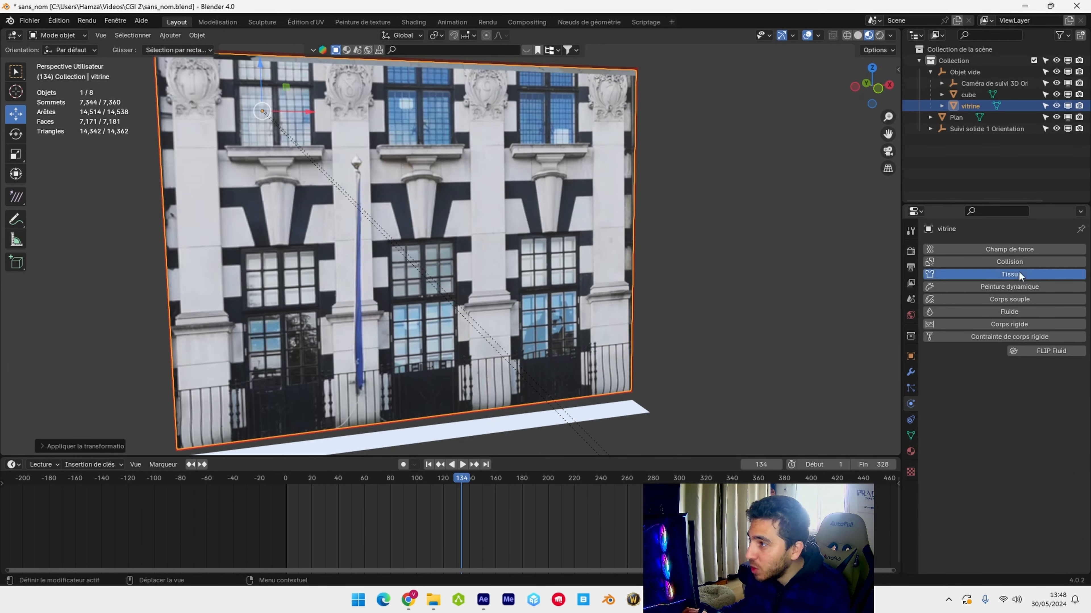
- Add cloth physics to the vitrine using the Jean preset
left_click(1020, 275)
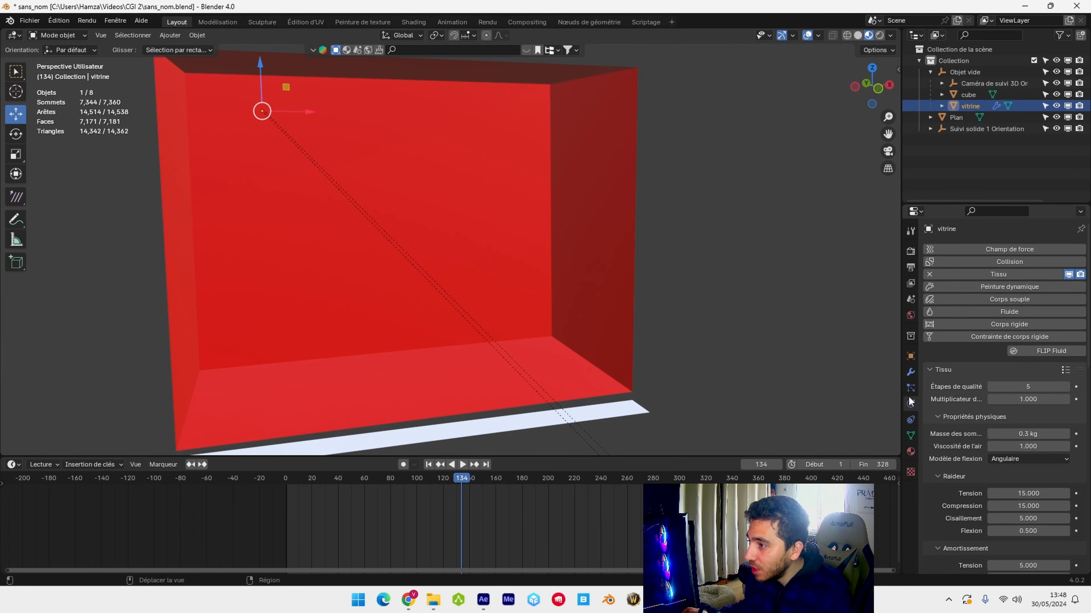
left_click(1067, 370)
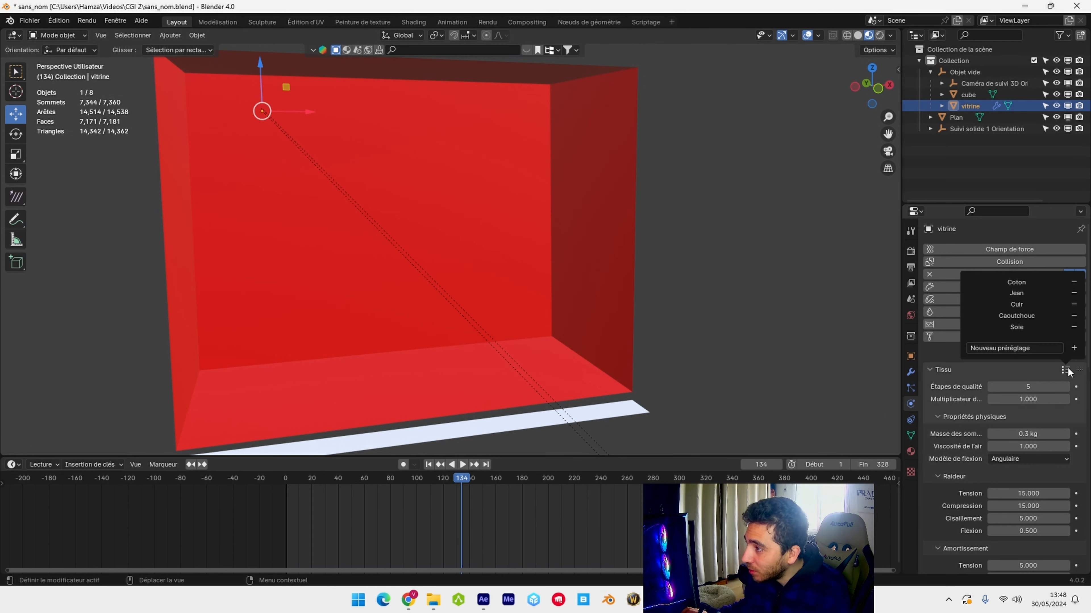
left_click(1022, 294)
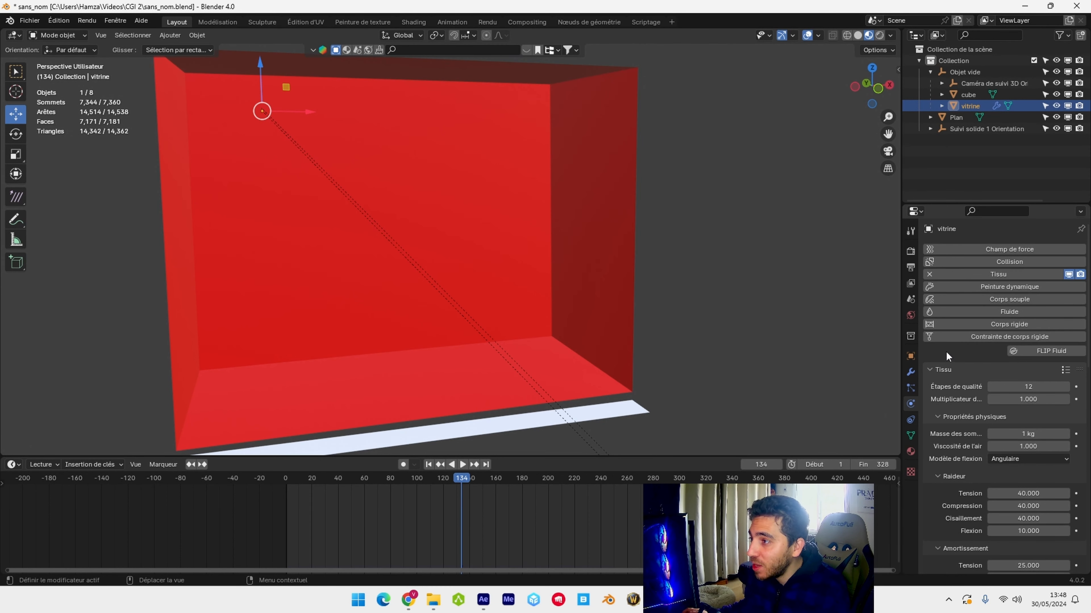
- Play the cloth simulation from frame 1 to see how the vitrine falls, and rewind to the first frame
left_click(428, 466)
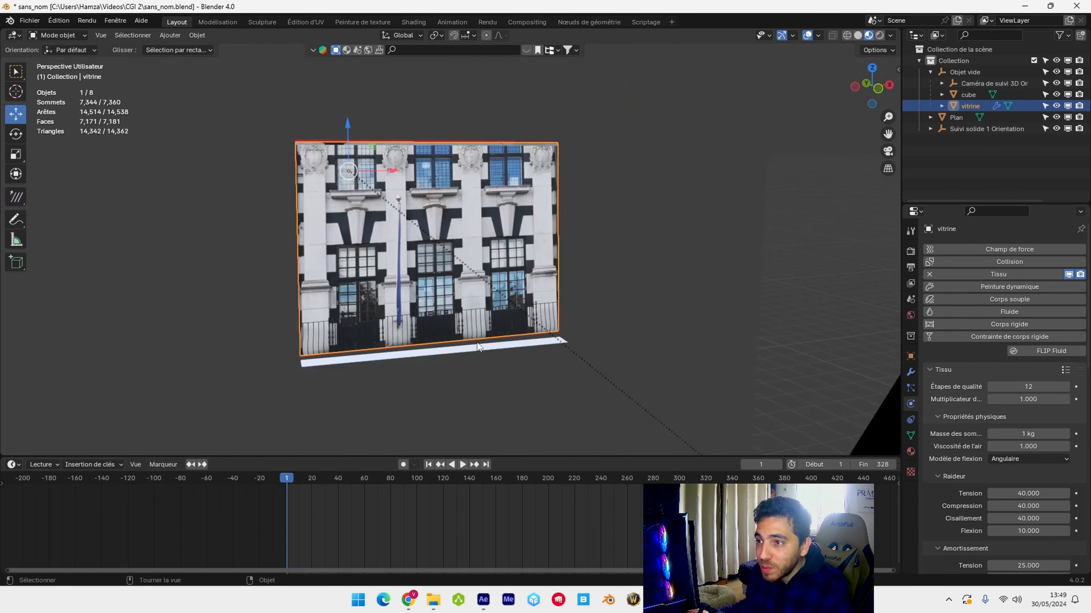
key("space")
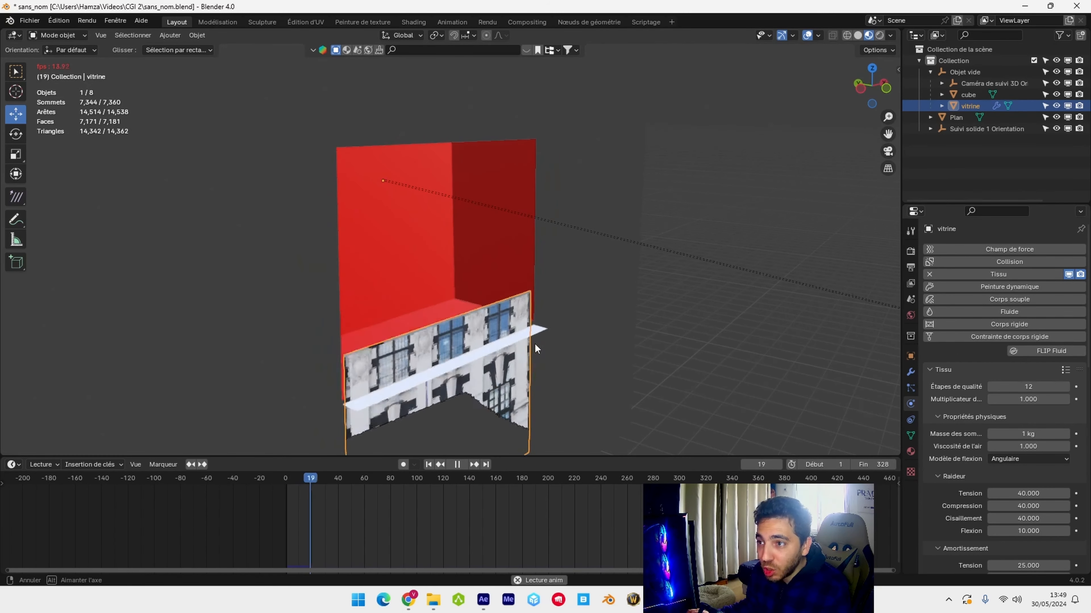
key("space")
middle_click_drag(547, 343, 501, 340)
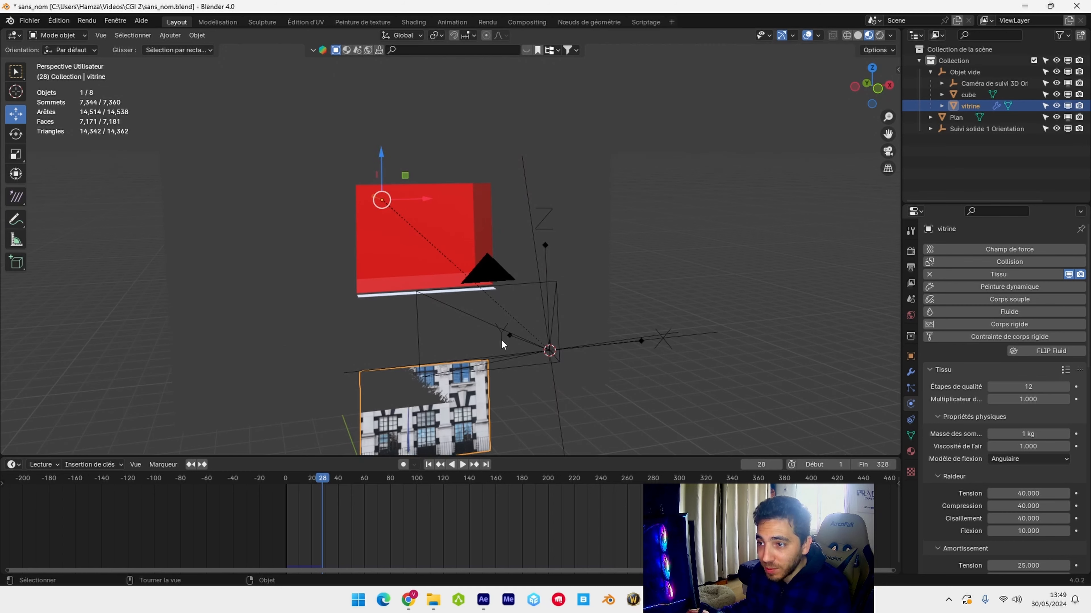
left_click(428, 464)
key("KP_Decimal")
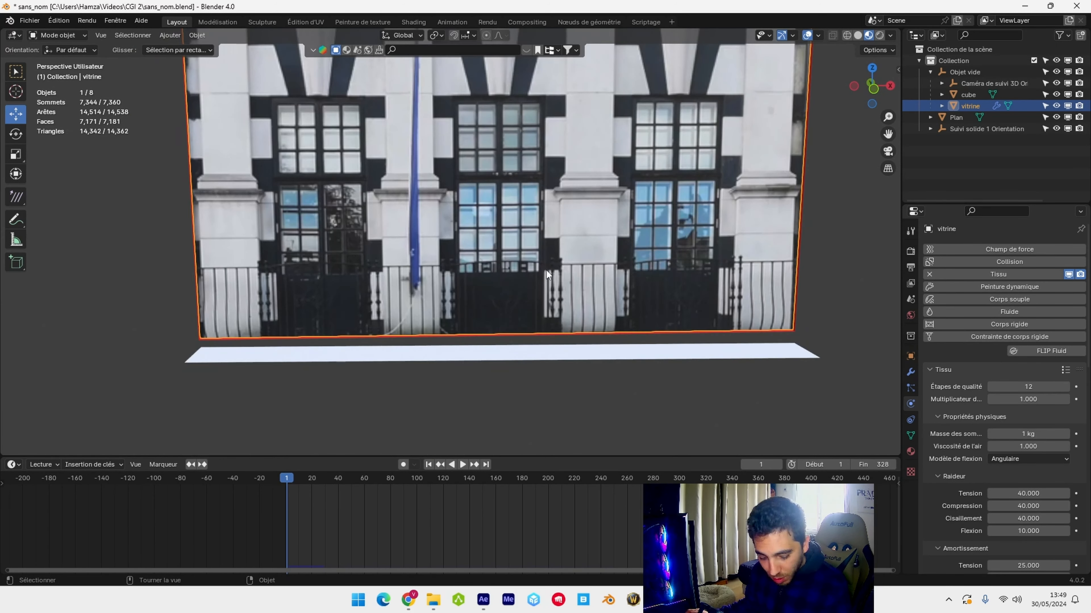
- Select the bottom row of vertices on the vitrine mesh in front view using vertex selection mode
key("Tab")
key("KP_1")
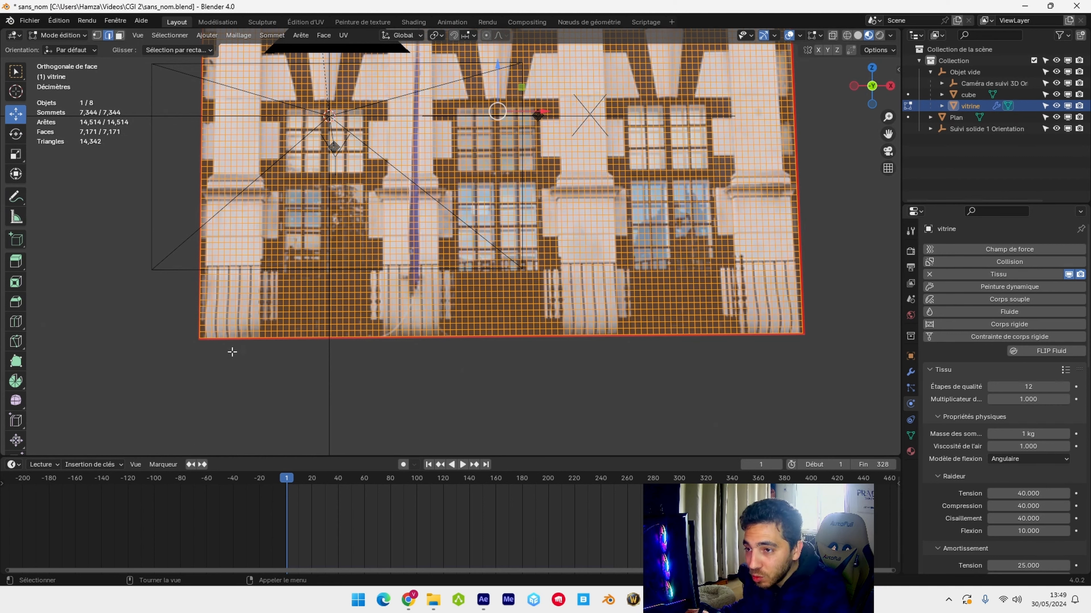
left_click(97, 35)
left_click(141, 365)
left_click_drag(153, 419, 757, 336)
mouse_move(407, 338)
middle_mouse_down()
mouse_move(455, 363)
mouse_move(421, 347)
middle_mouse_up()
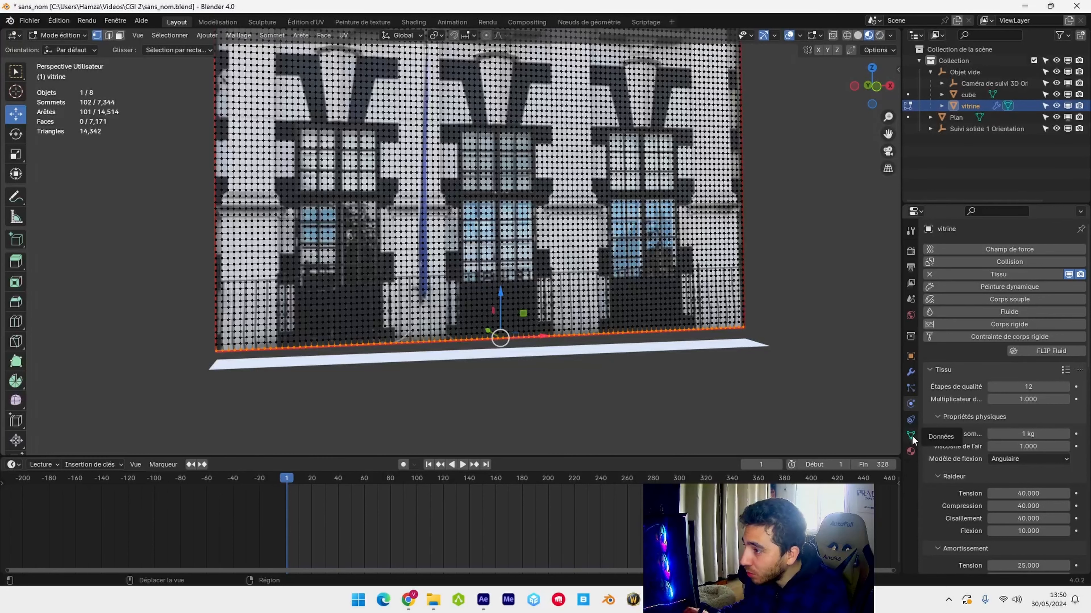
- Add a vertex group named PINS to the vitrine, and return to object mode with its cloth physics settings shown
left_click(911, 435)
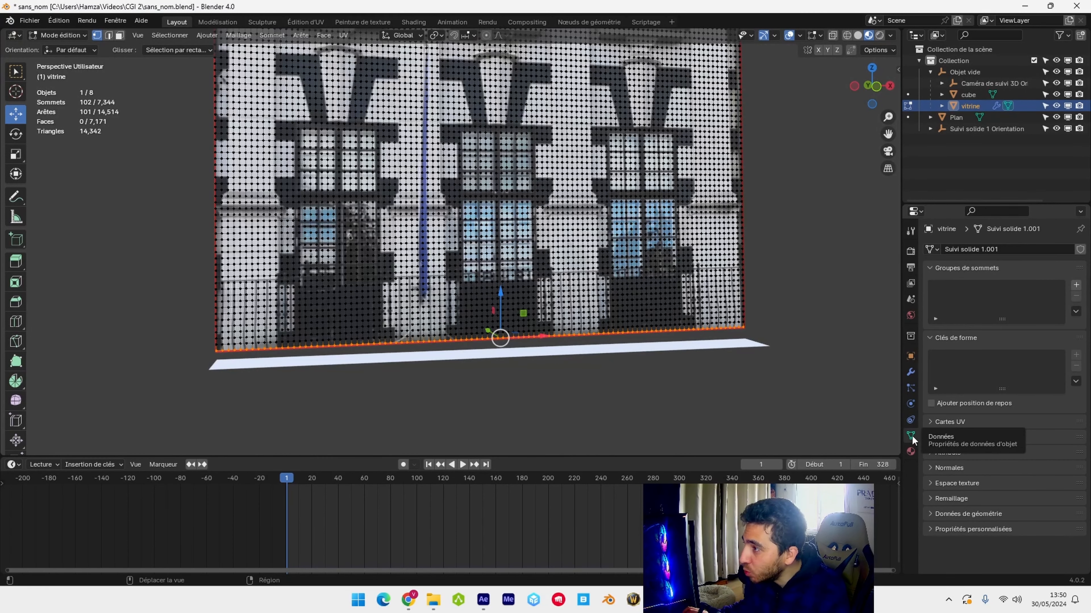
left_click(1076, 286)
double_click(967, 288)
type("PINS")
key("Return")
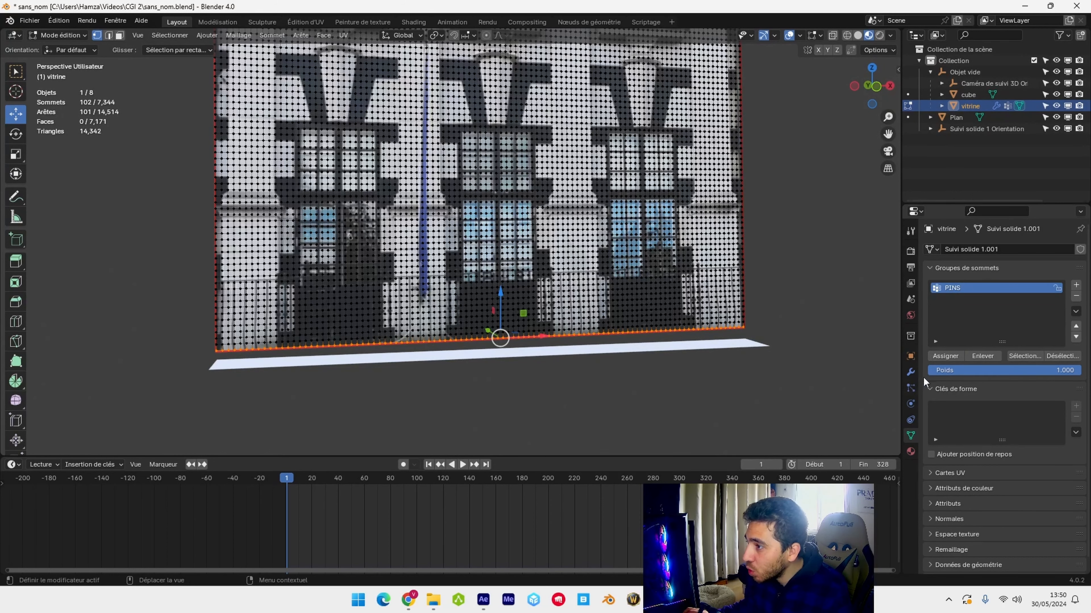
left_click(911, 404)
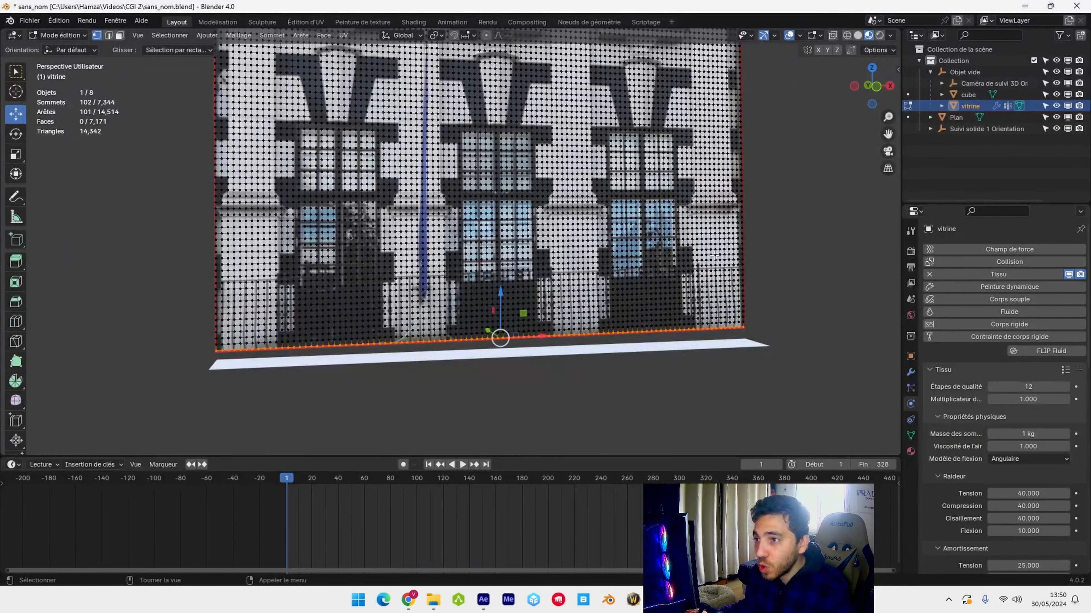
key("Tab")
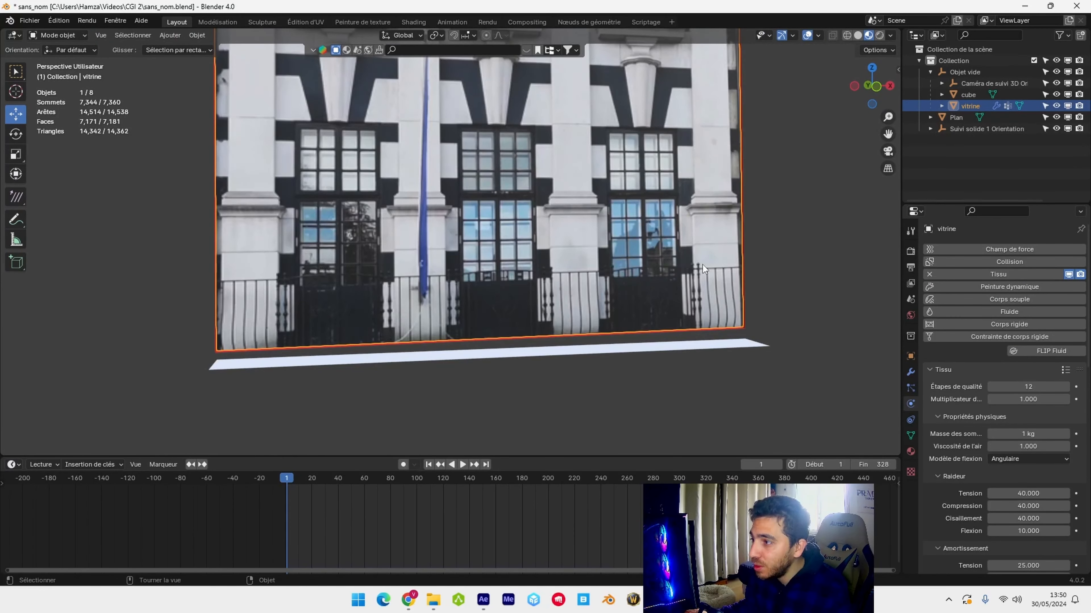
- Assign the PINS vertex group as the pin group in the vitrine's cloth shape settings
scroll(967, 373, "down", 15)
left_click(941, 356)
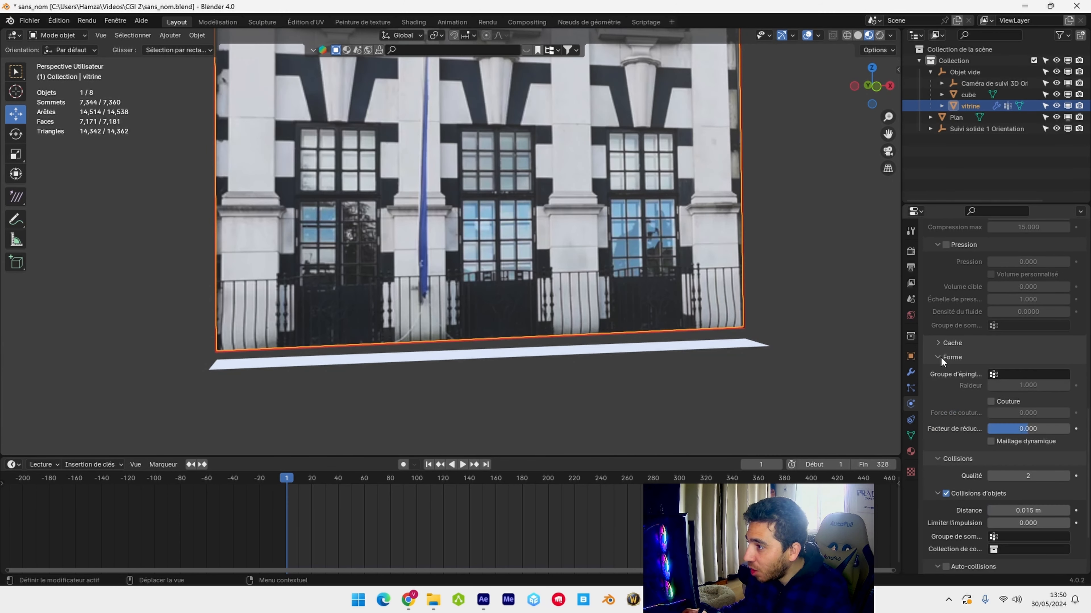
left_click(1033, 373)
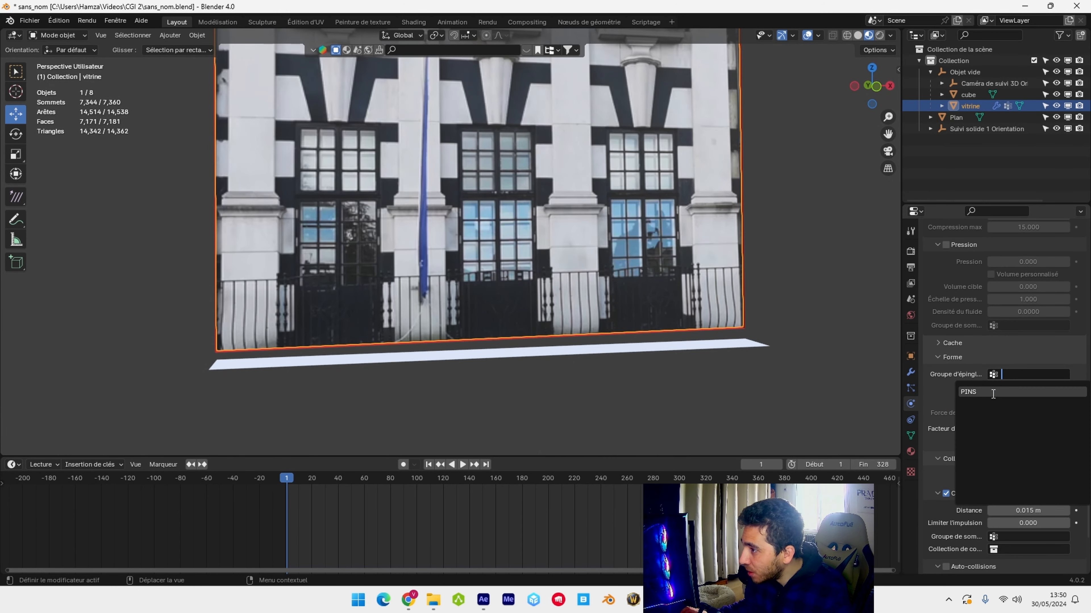
left_click(972, 391)
- Enable self-collisions on the vitrine cloth with a friction of 2
scroll(961, 370, "down", 5)
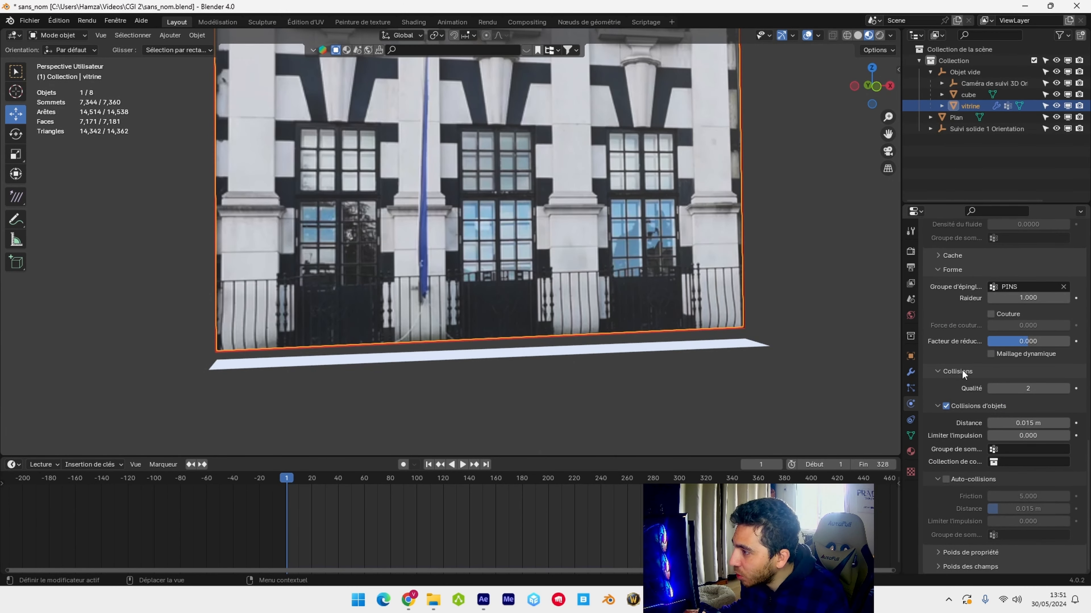
left_click(945, 479)
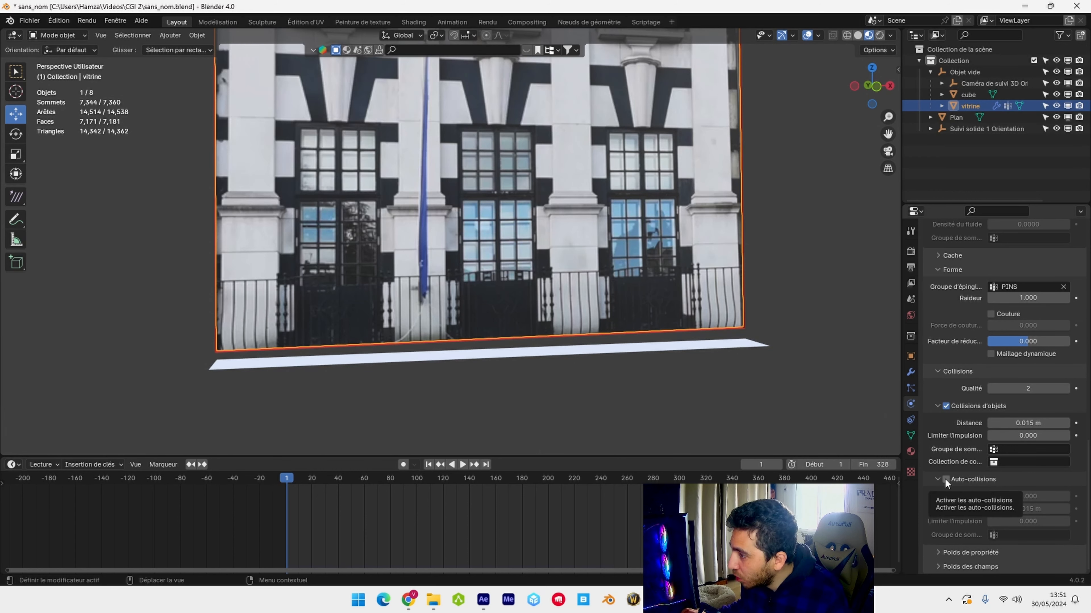
left_click(1032, 496)
type("2")
key("Return")
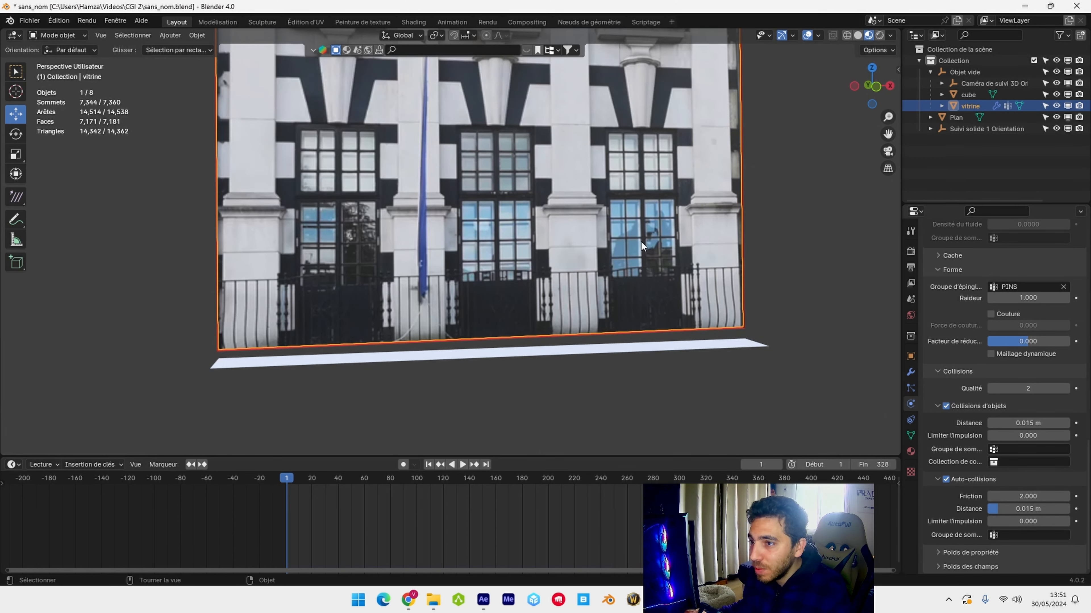
- Save the file and play the cloth simulation to examine how the pinned vitrine collapses
key("ctrl+s")
key("space")
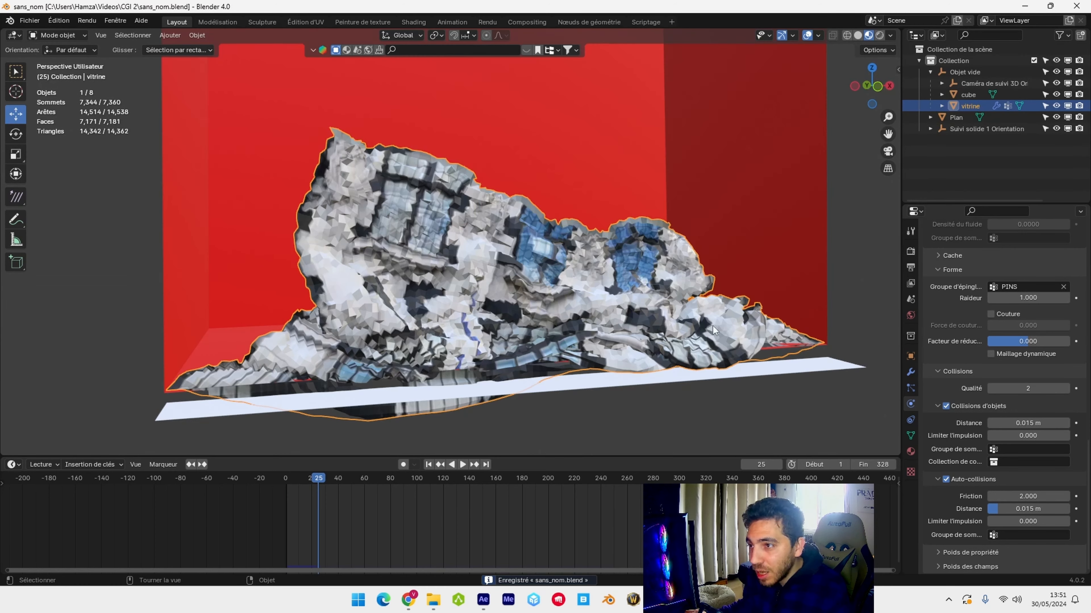
mouse_move(515, 294)
middle_mouse_down()
mouse_move(572, 307)
mouse_move(481, 287)
mouse_move(513, 289)
mouse_move(499, 317)
middle_mouse_up()
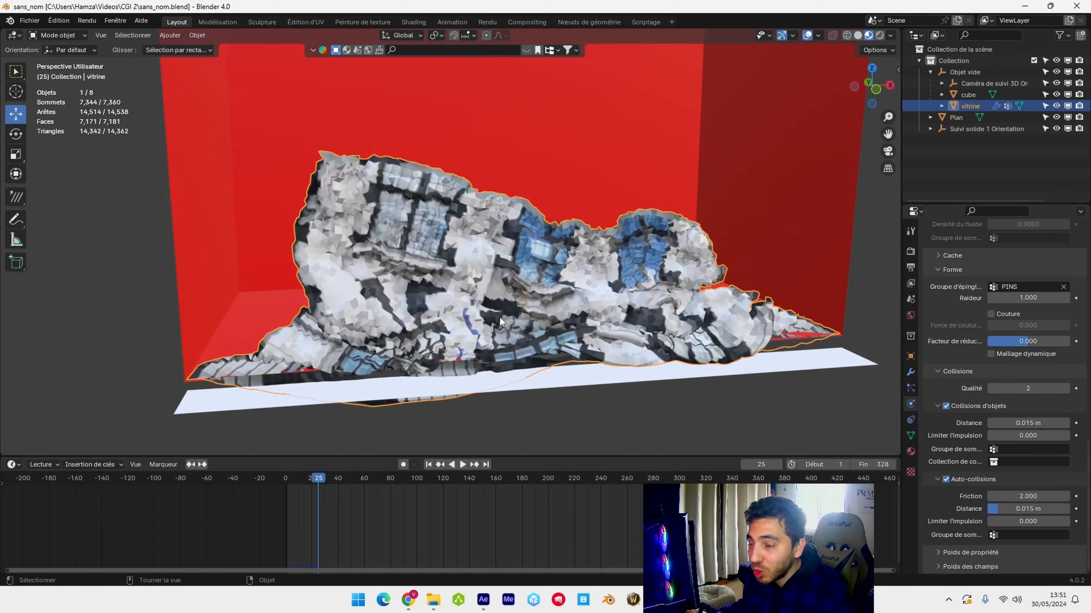
- Display the scene in solid shading and apply Shade Smooth to the vitrine
left_click(858, 35)
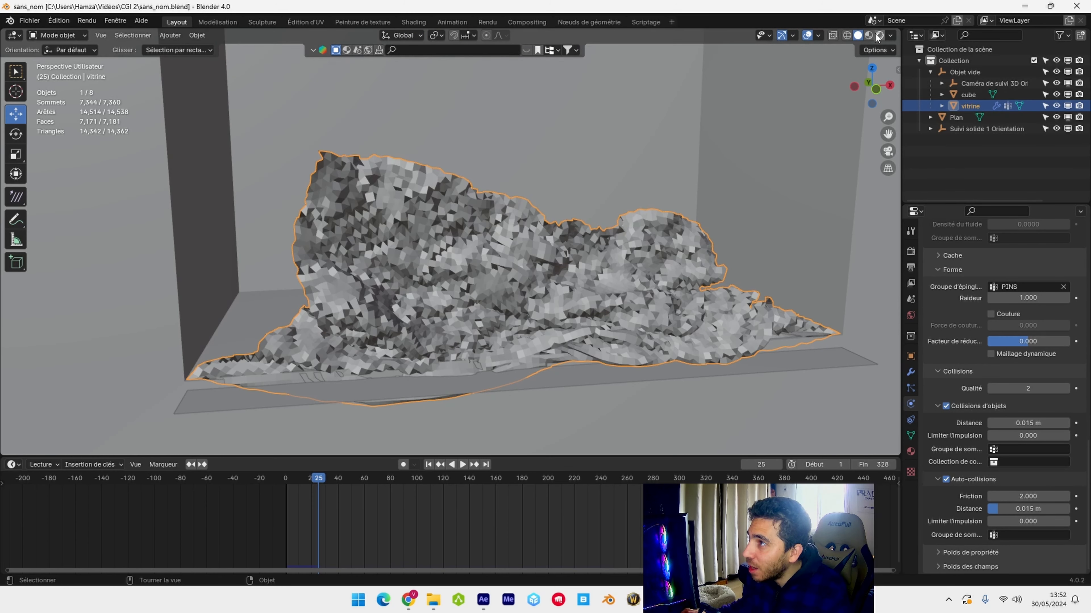
right_click(431, 287)
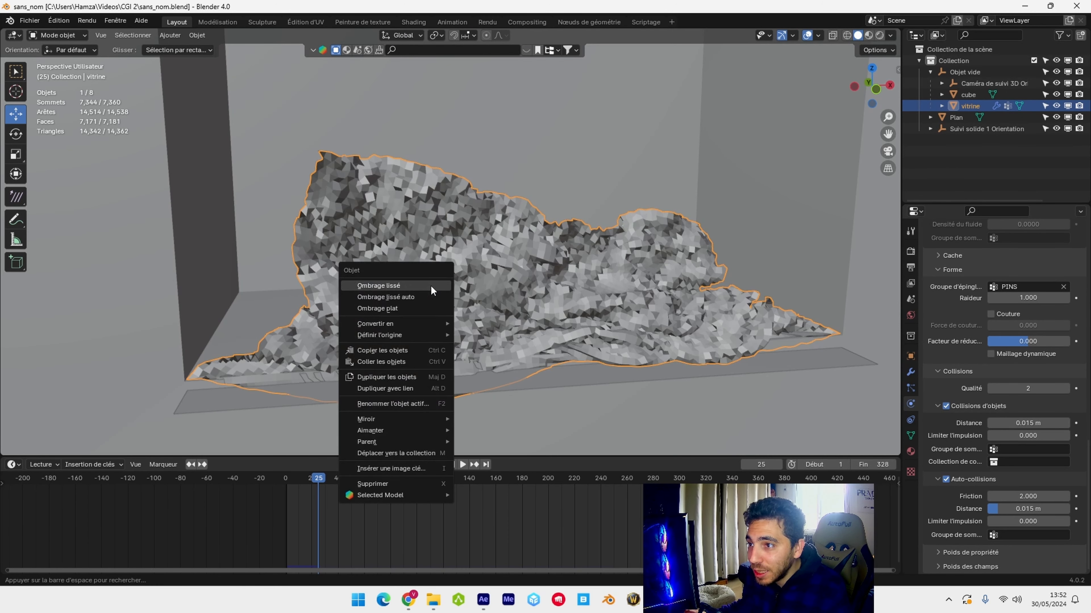
left_click(431, 287)
right_click(426, 286)
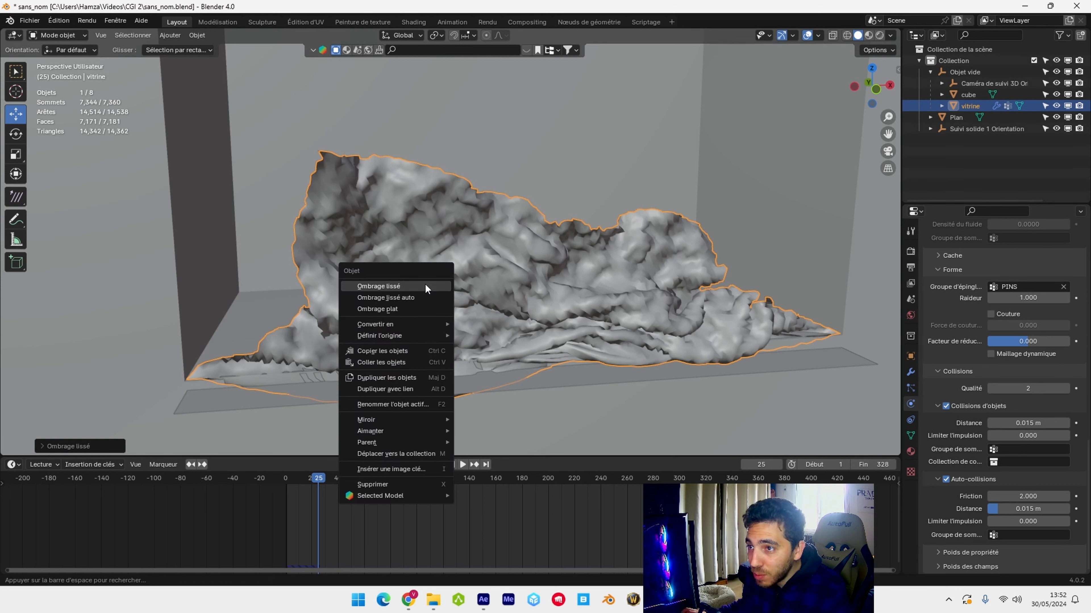
left_click(424, 284)
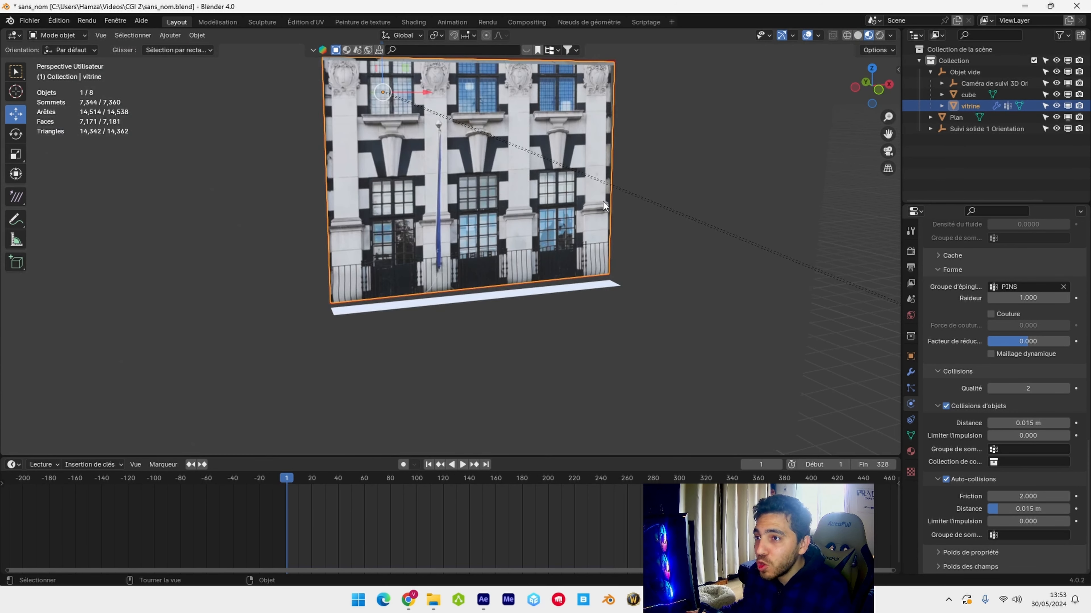
- Play the smoothed vitrine's cloth simulation in the textured view, and rewind to the first frame
key("space")
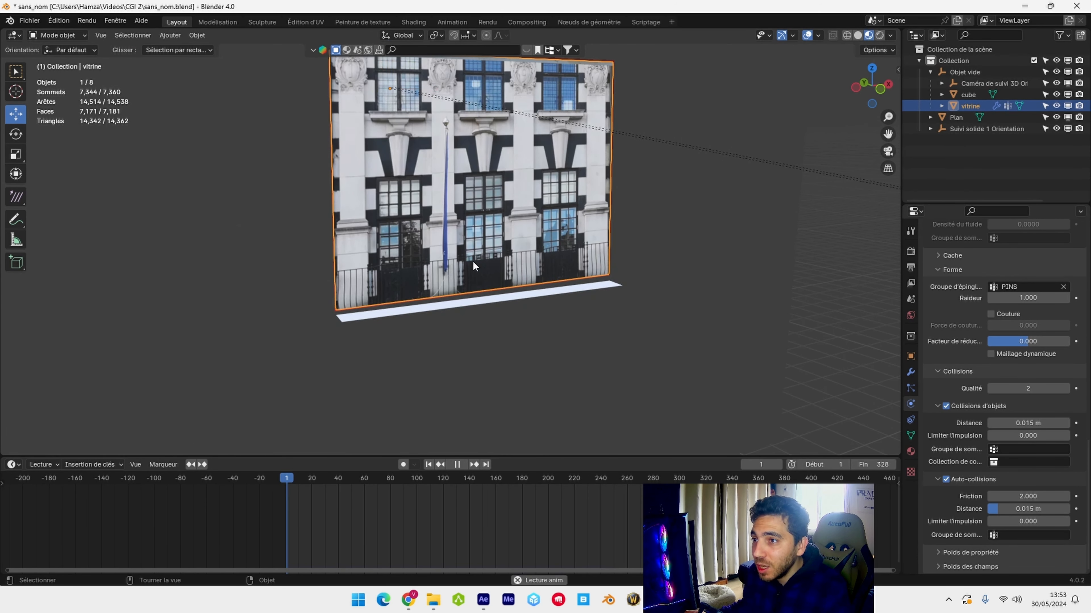
middle_click_drag(542, 290, 390, 384)
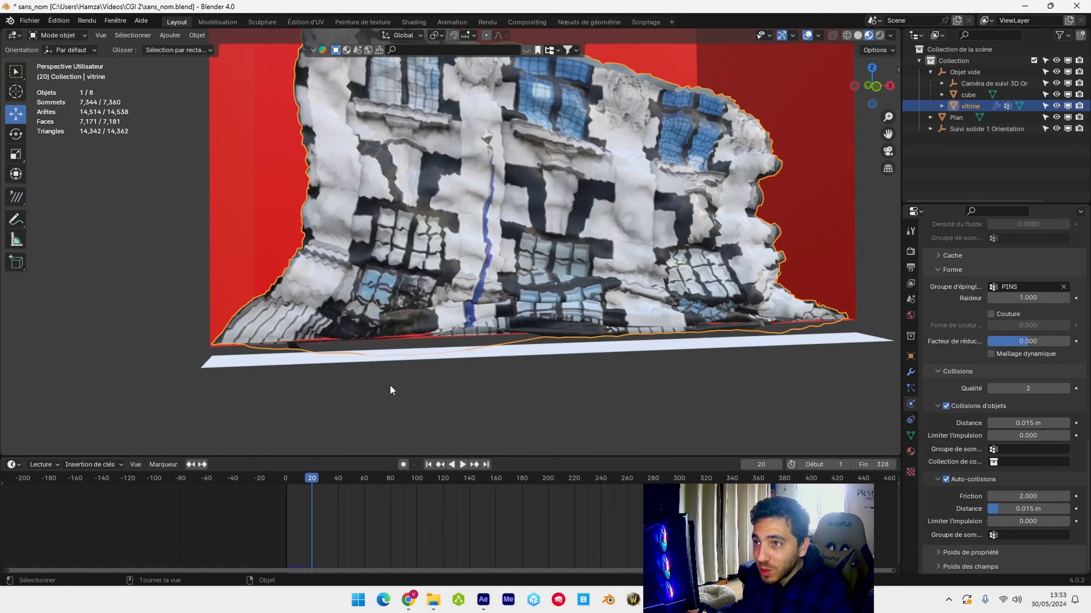
left_click(428, 464)
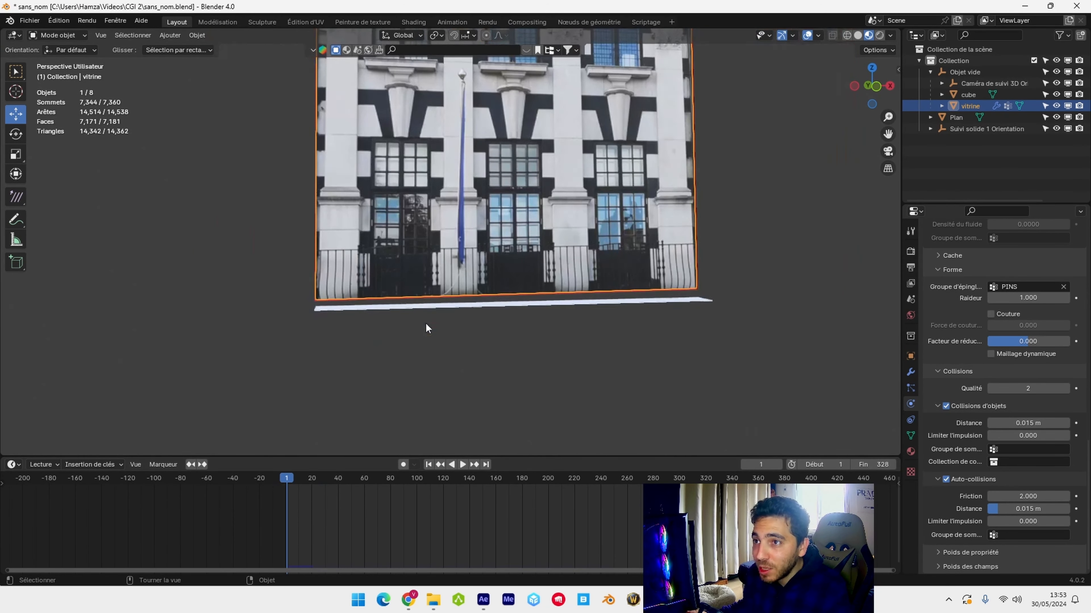
- Add collision physics to the cube with friction 0 and an inner thickness of 0.1
left_click(233, 200)
scroll(256, 201, "down", 4)
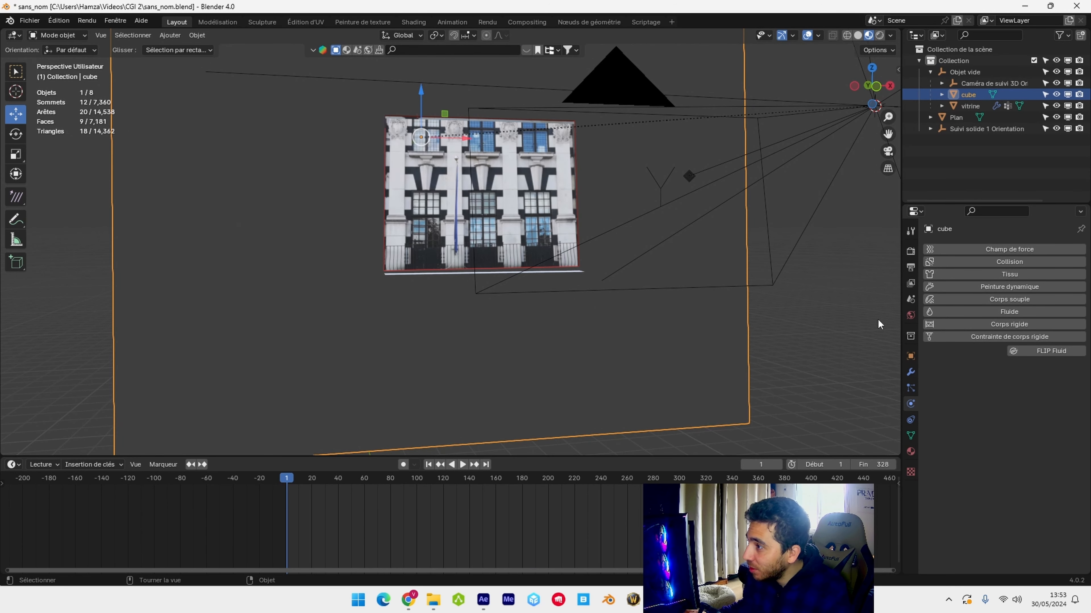
left_click(1007, 262)
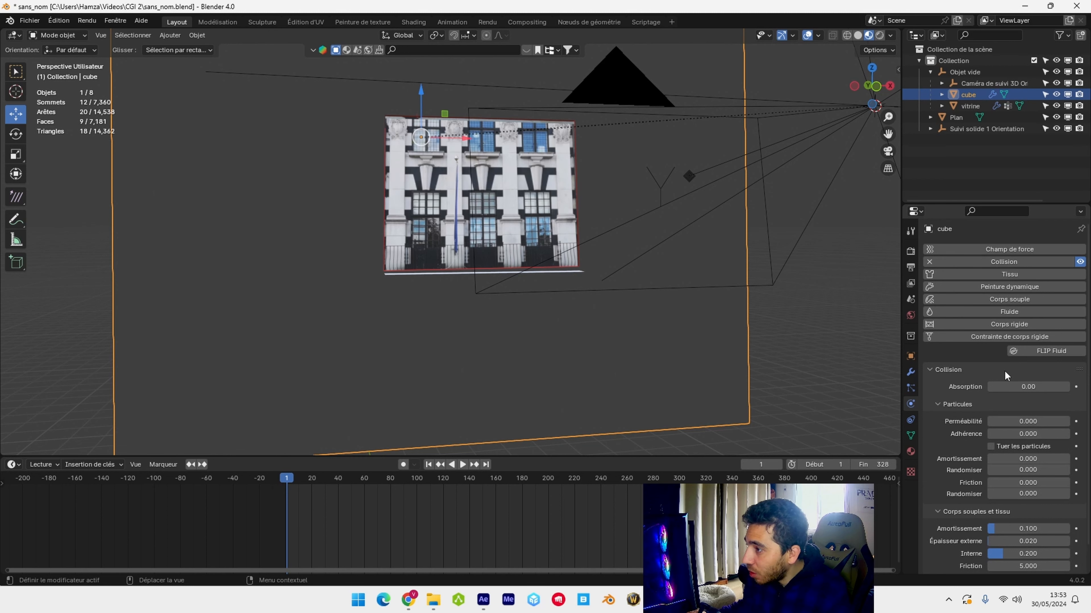
scroll(1005, 375, "down", 2)
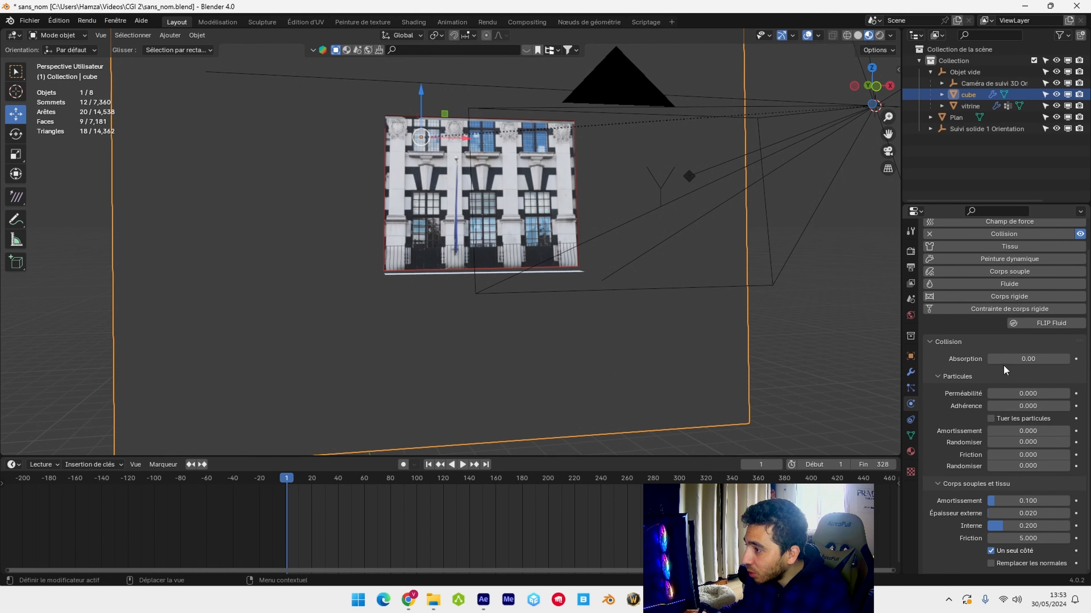
left_click(1028, 538)
type("0")
left_click(1039, 526)
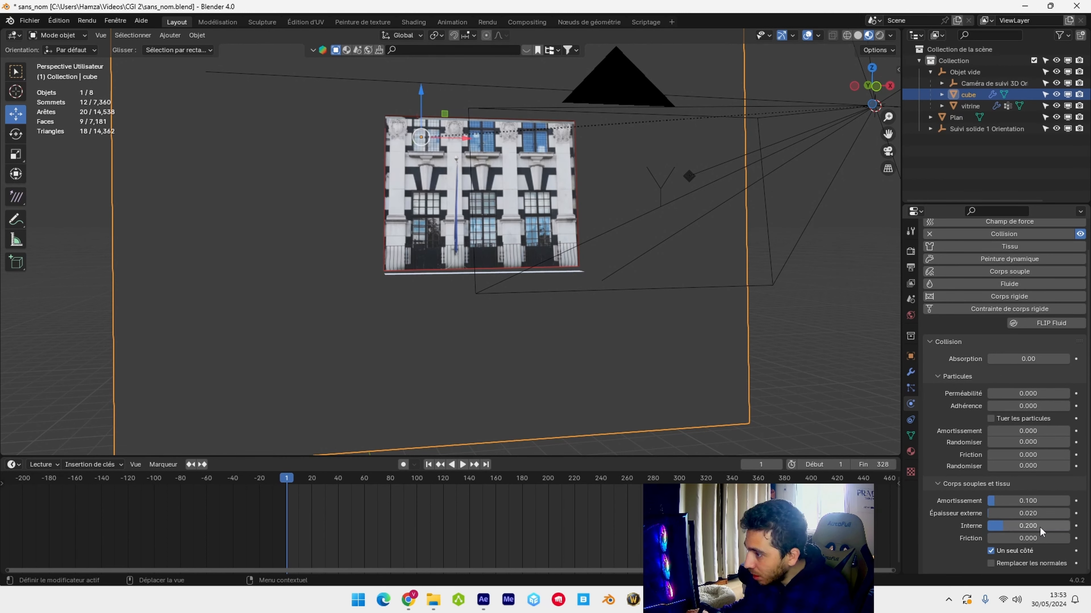
key("Return")
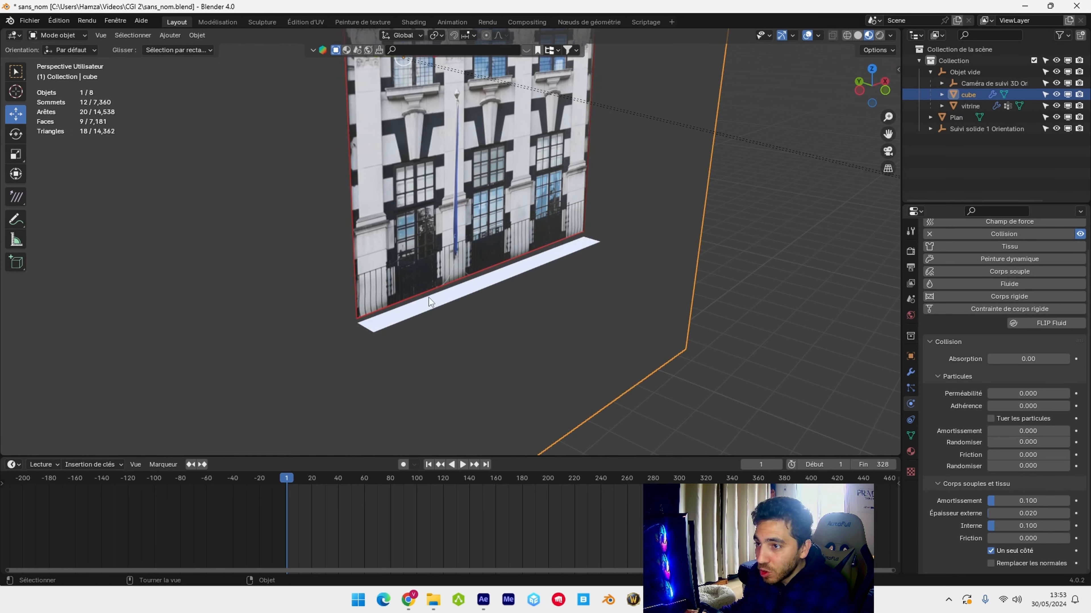
- Add collision physics to the floor plane with friction 0 and an inner thickness of 0.1
left_click(433, 304)
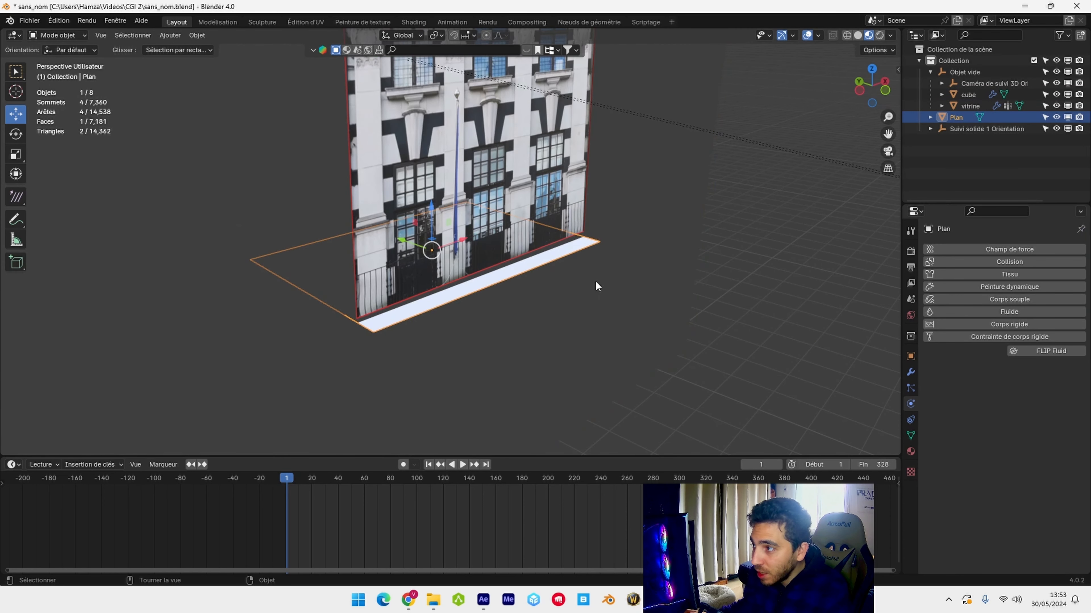
left_click(1002, 260)
scroll(991, 323, "down", 2)
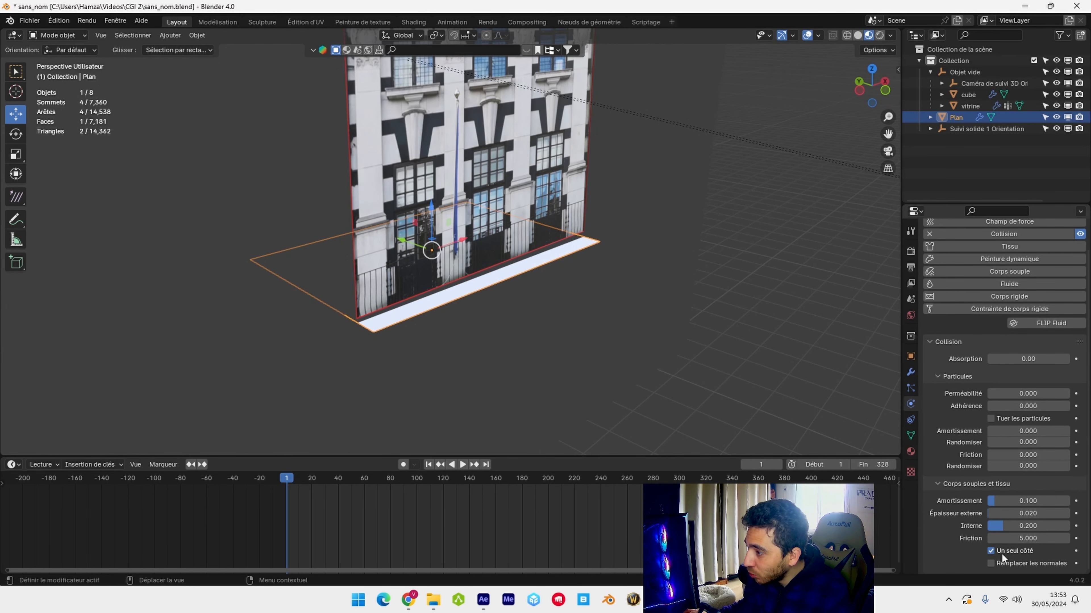
left_click(1015, 539)
type("0")
key("Return")
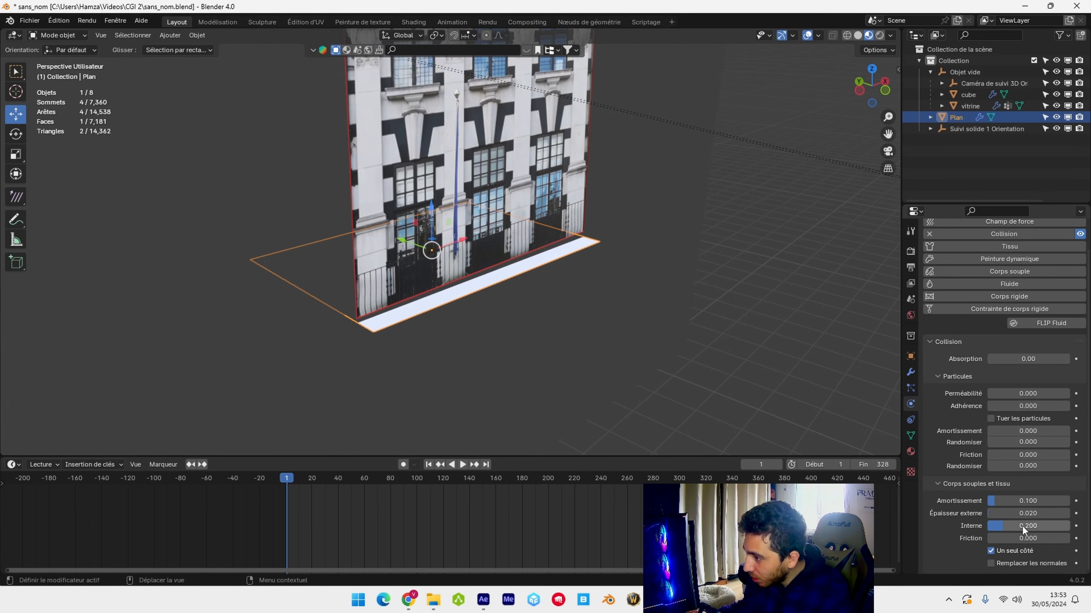
left_click(1022, 527)
type("0.1")
key("Return")
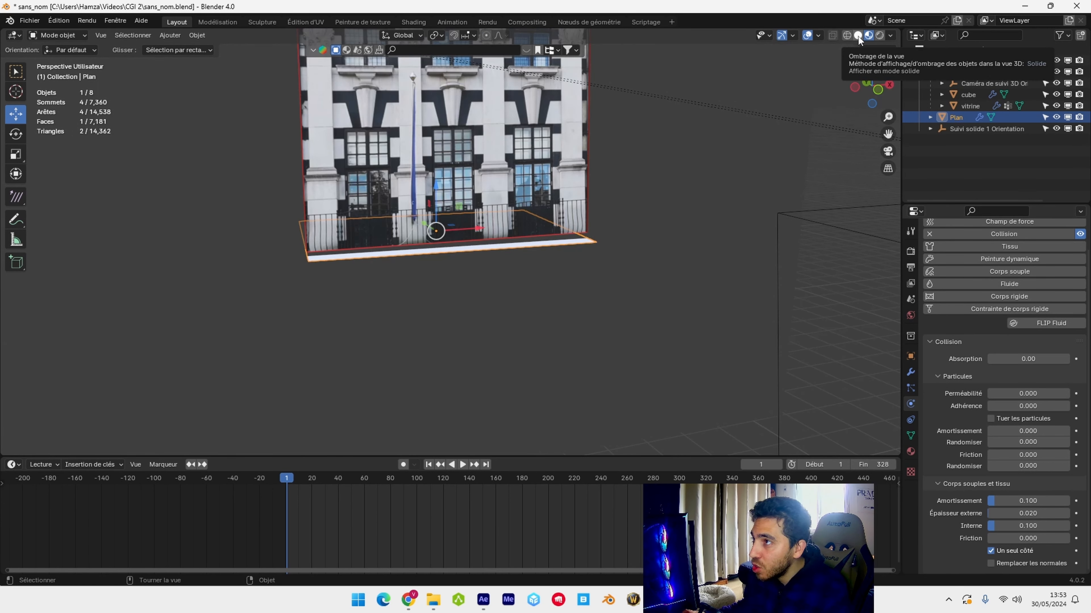
- Play the cloth simulation in solid shading through the camera view to check the collisions, and return to the first frame
left_click(858, 35)
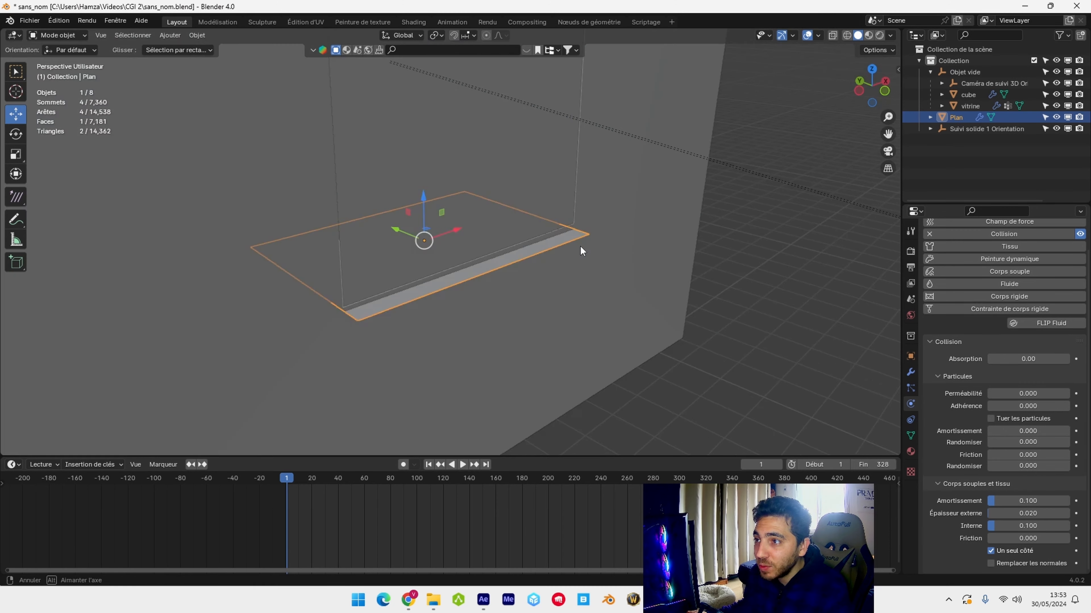
key("space")
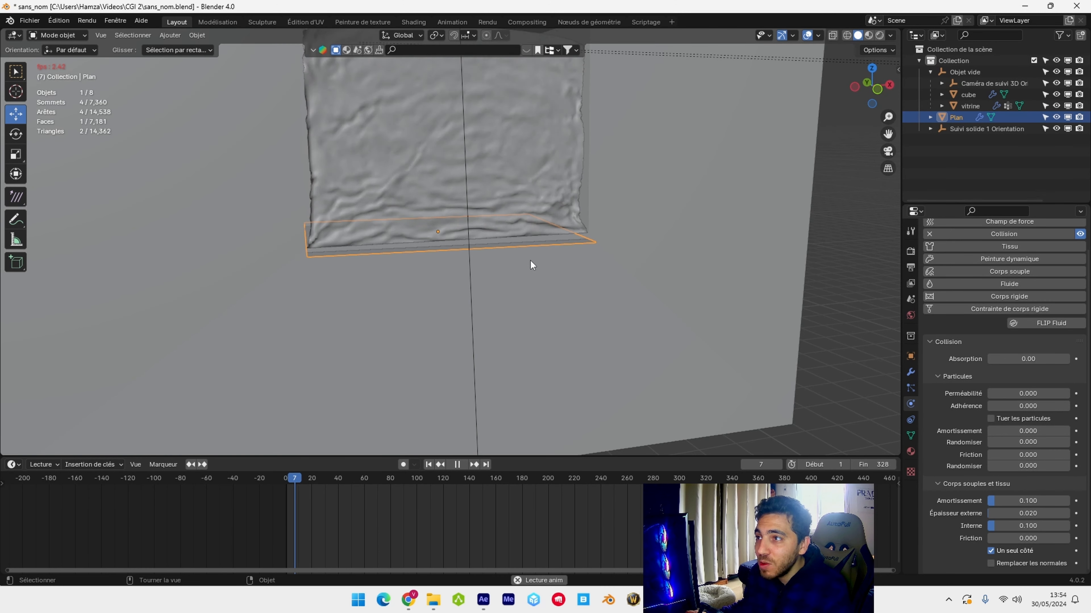
key("KP_0")
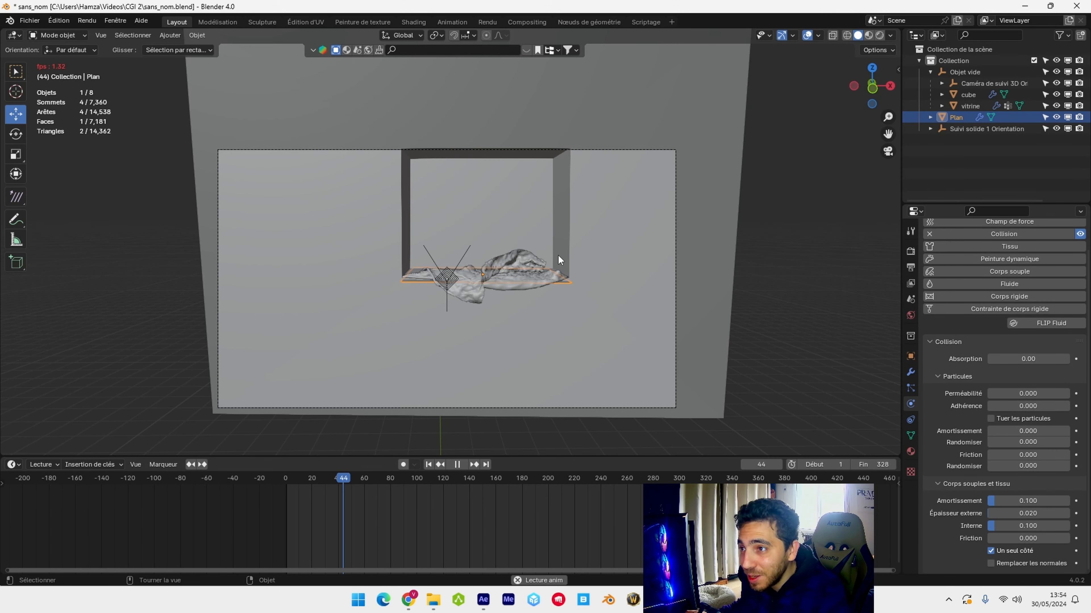
key("space")
key("shift+Left")
scroll(331, 318, "up", 2)
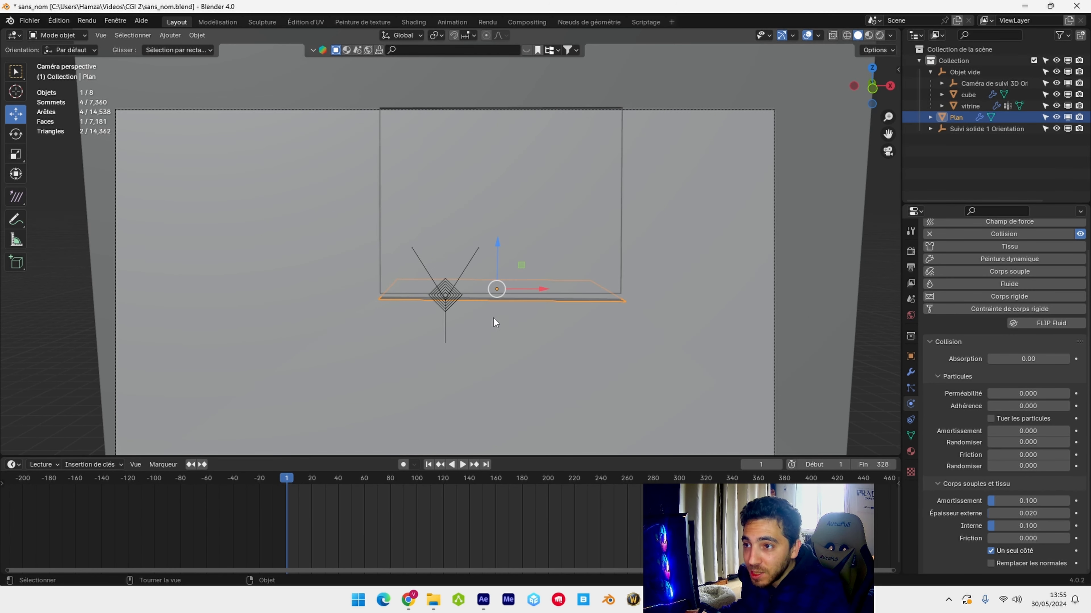
- Set the vitrine's cloth cache to start at frame 40 and edit its end frame
left_click(533, 194)
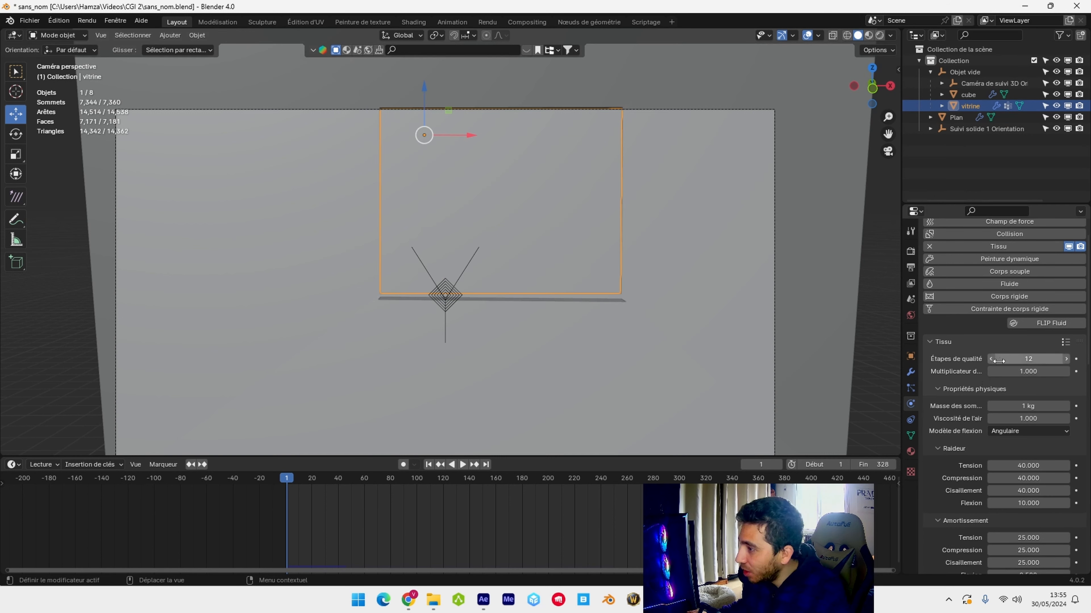
scroll(1004, 362, "down", 12)
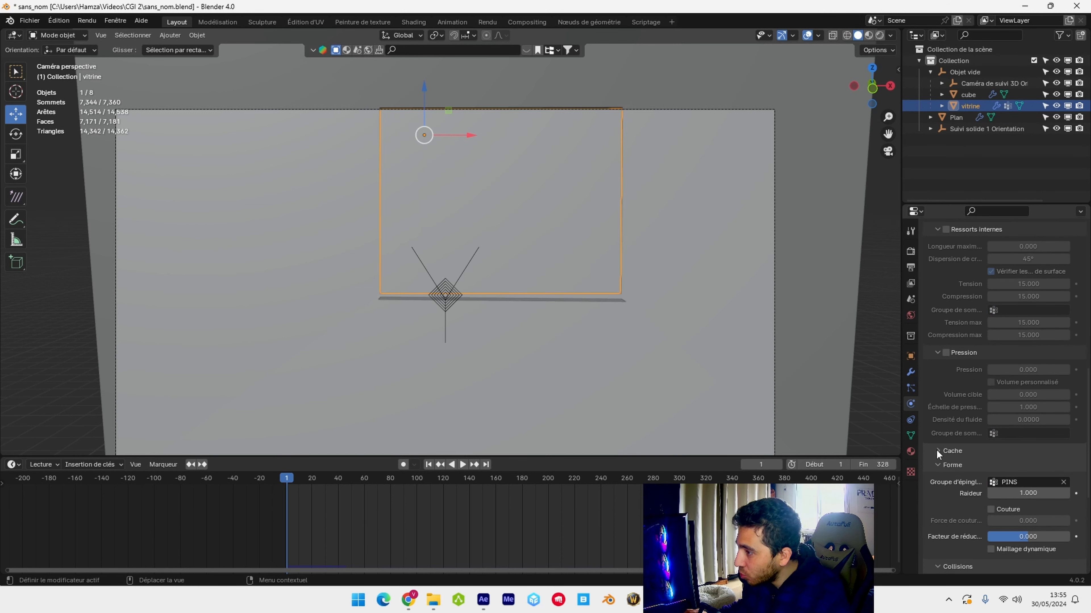
left_click(935, 449)
scroll(936, 449, "down", 4)
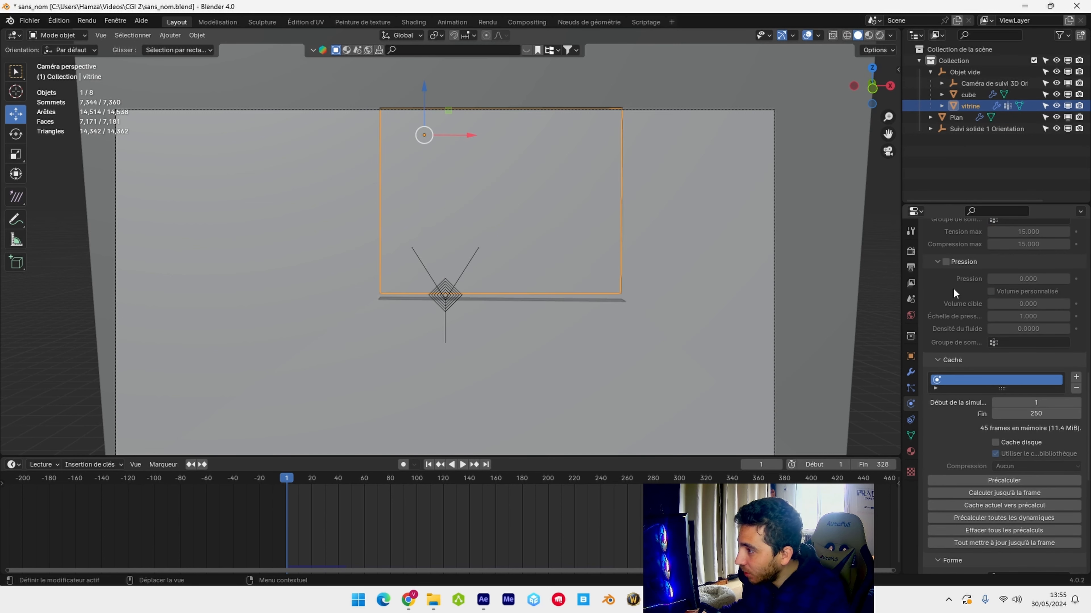
left_click(1036, 402)
type("40")
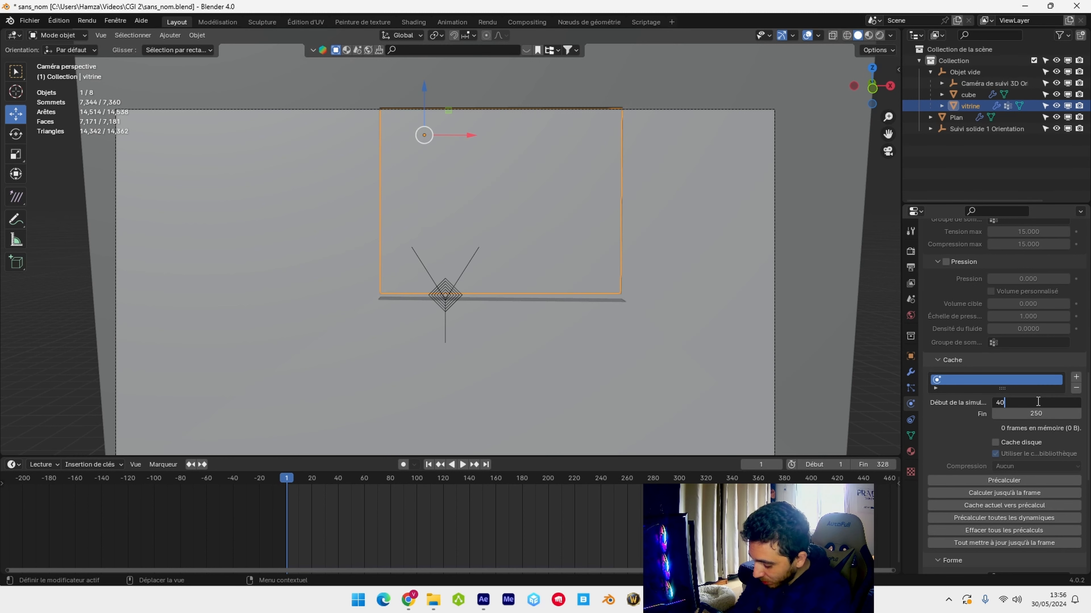
key("Return")
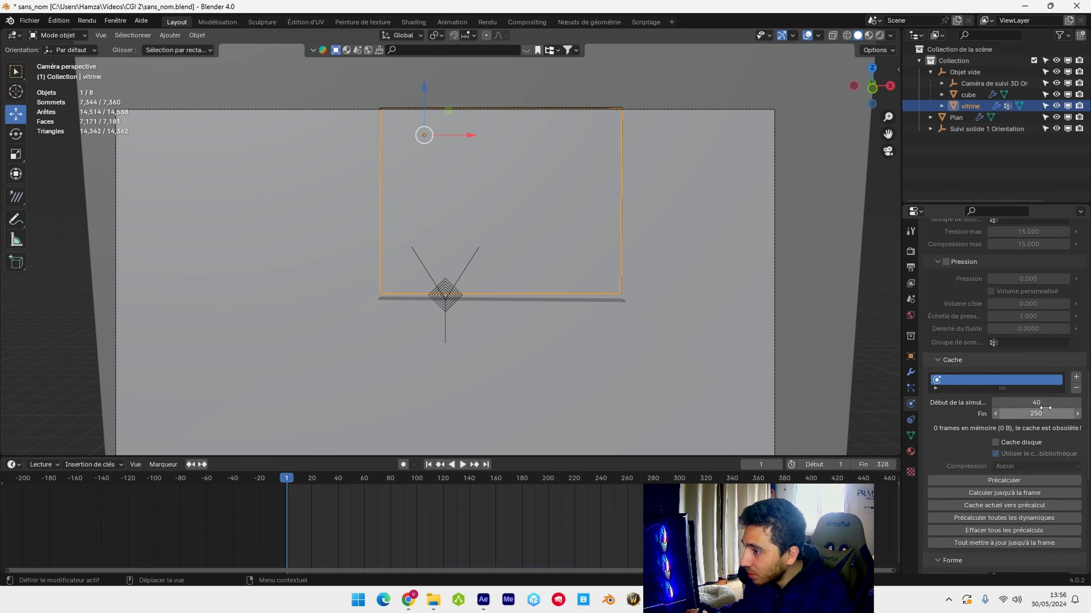
left_click(1039, 413)
type("2")
key("Return")
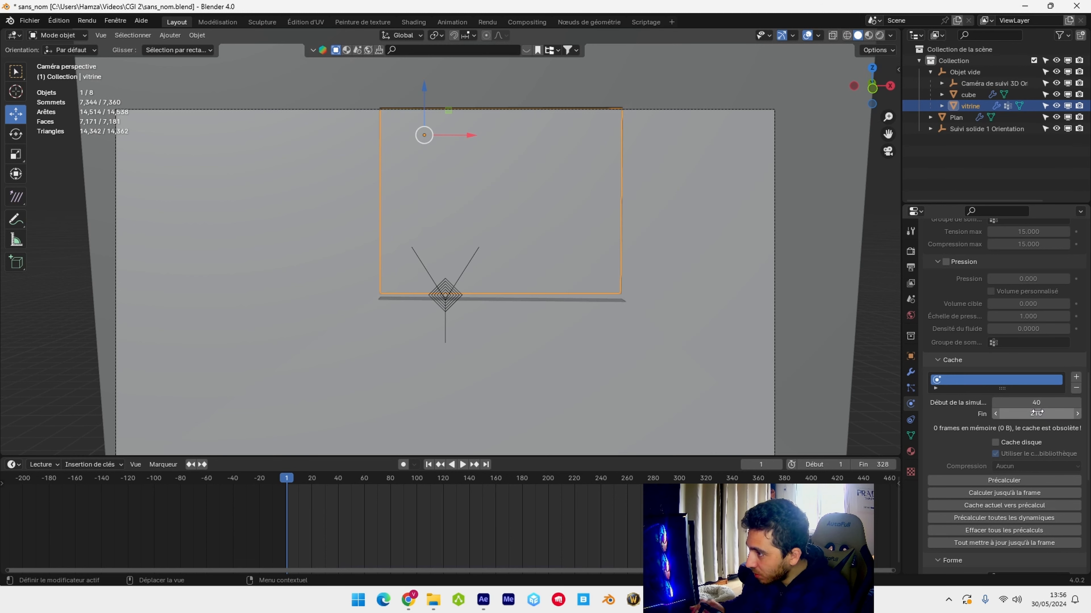
- Set the vitrine's cloth collision quality to 5
scroll(1009, 454, "up", 4)
scroll(1009, 453, "down", 15)
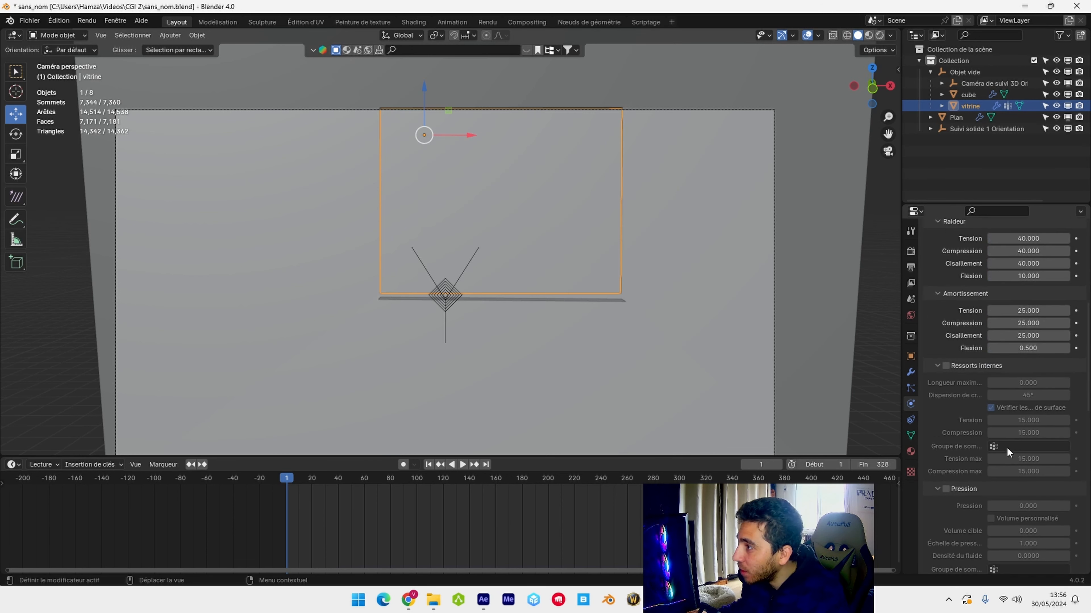
left_click(1020, 388)
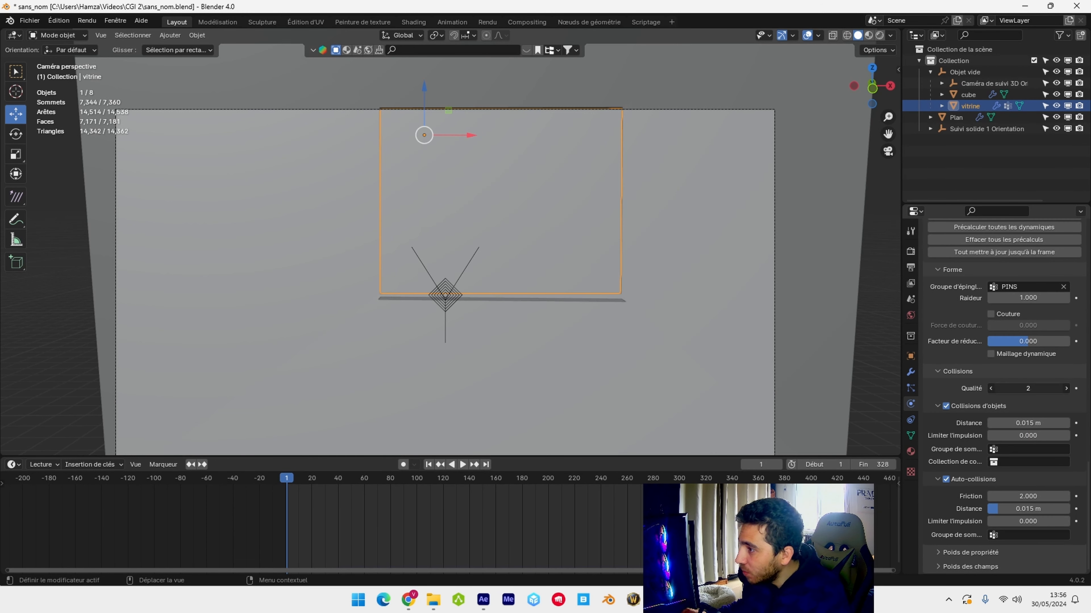
type("5")
key("Return")
- Save the project file and bake the vitrine's cloth simulation cache
scroll(1020, 388, "up", 12)
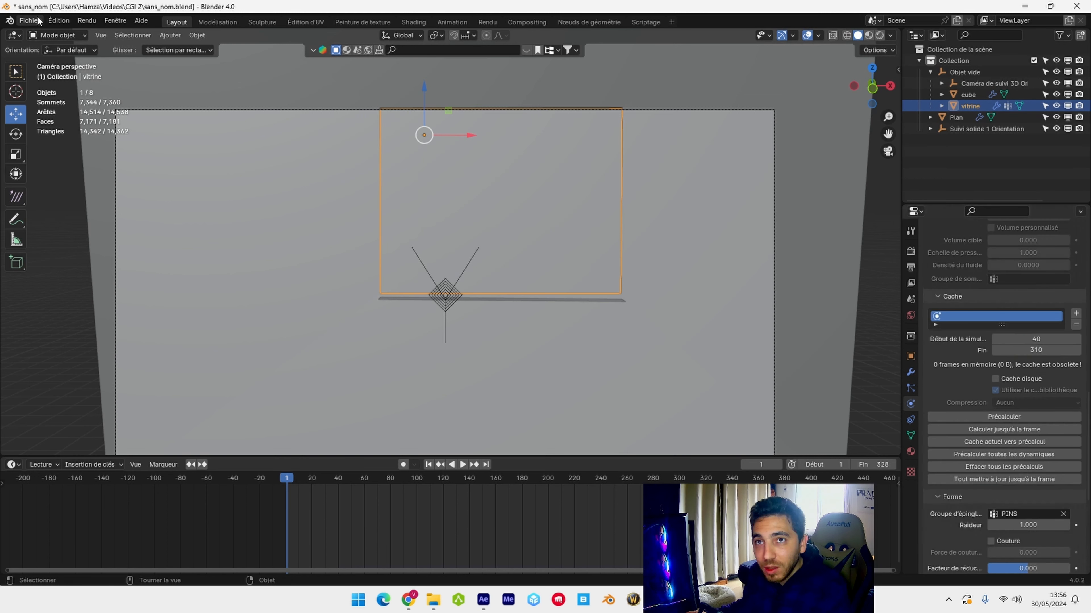
left_click(29, 20)
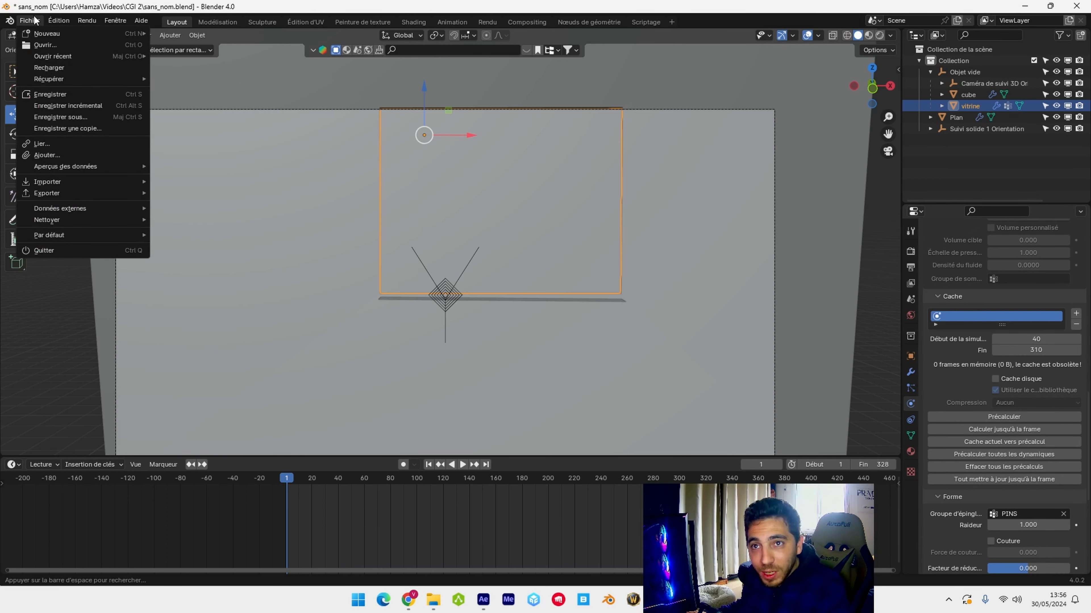
left_click(72, 96)
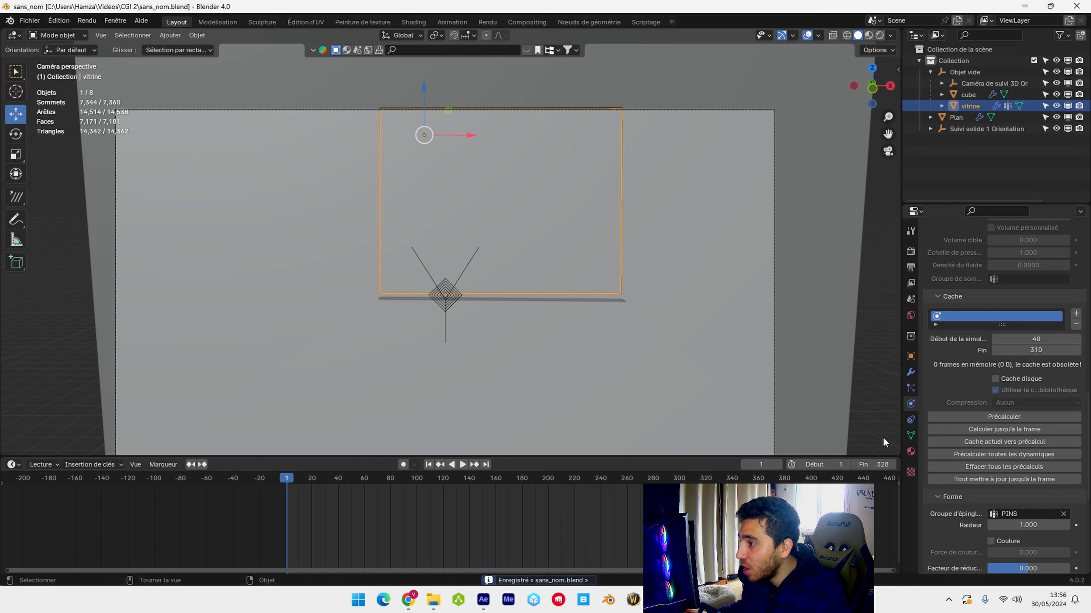
left_click(979, 418)
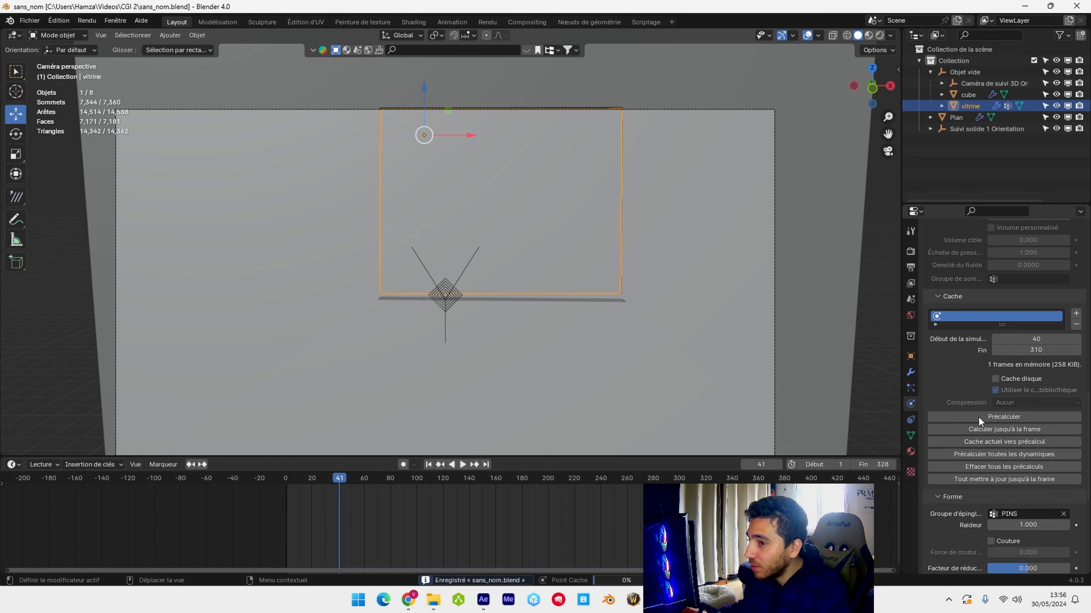
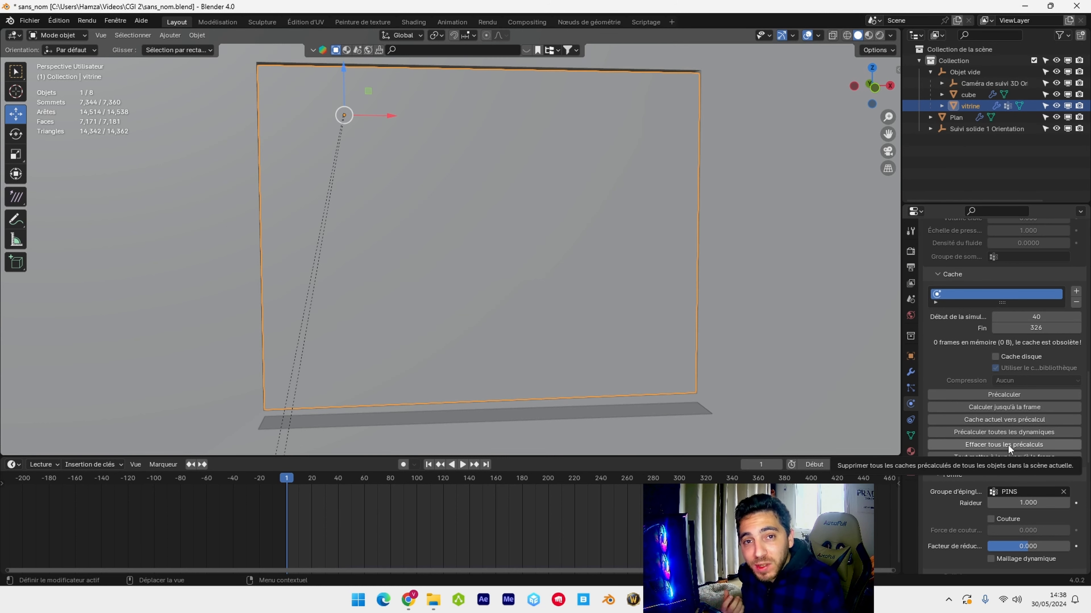
- Apply the Jean preset to the vitrine's cloth and enter 5 as its collision quality
scroll(1015, 336, "up", 15)
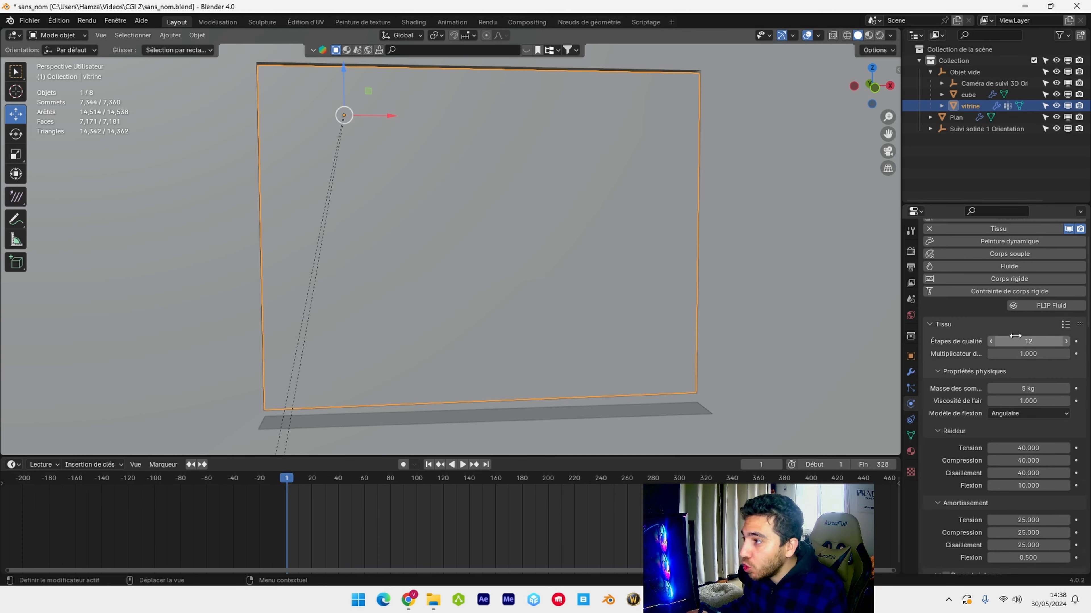
scroll(1015, 336, "up", 3)
left_click(1065, 370)
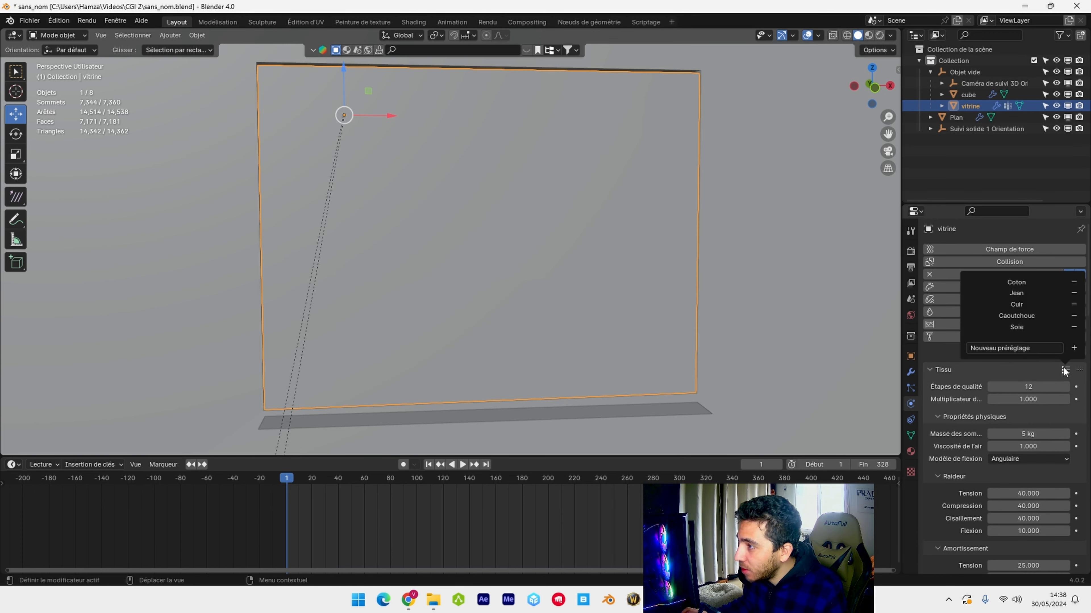
left_click(1028, 294)
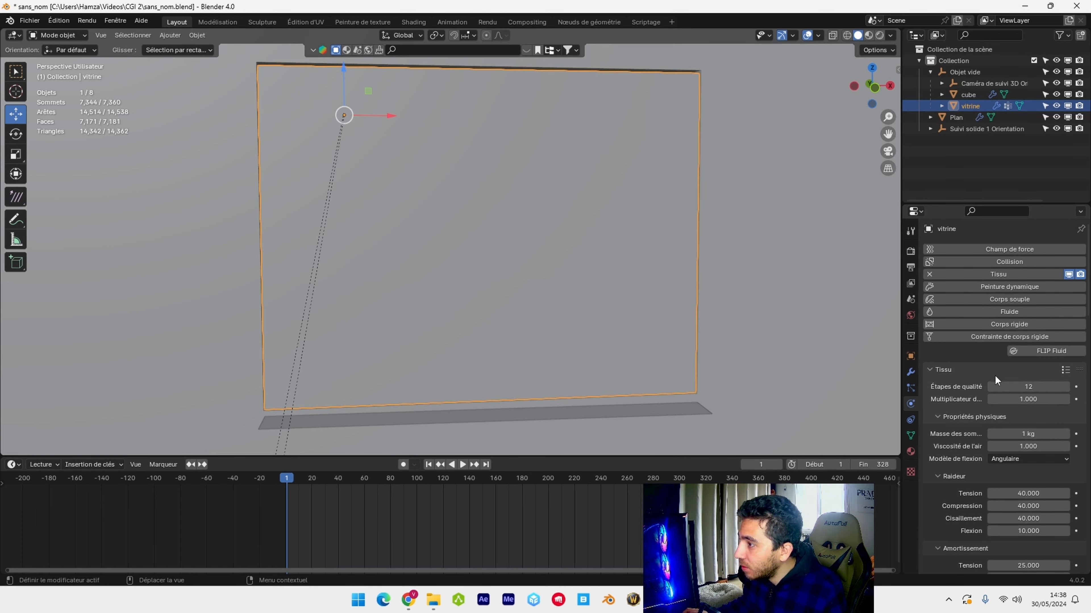
scroll(1022, 327, "down", 10)
scroll(1021, 322, "down", 15)
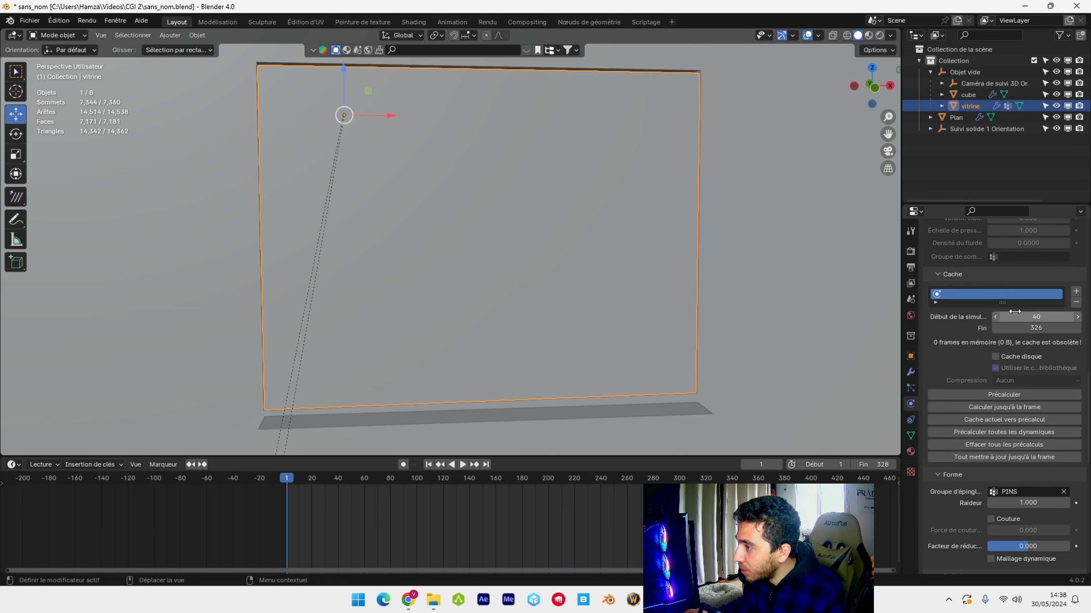
scroll(1017, 326, "down", 12)
left_click(1023, 344)
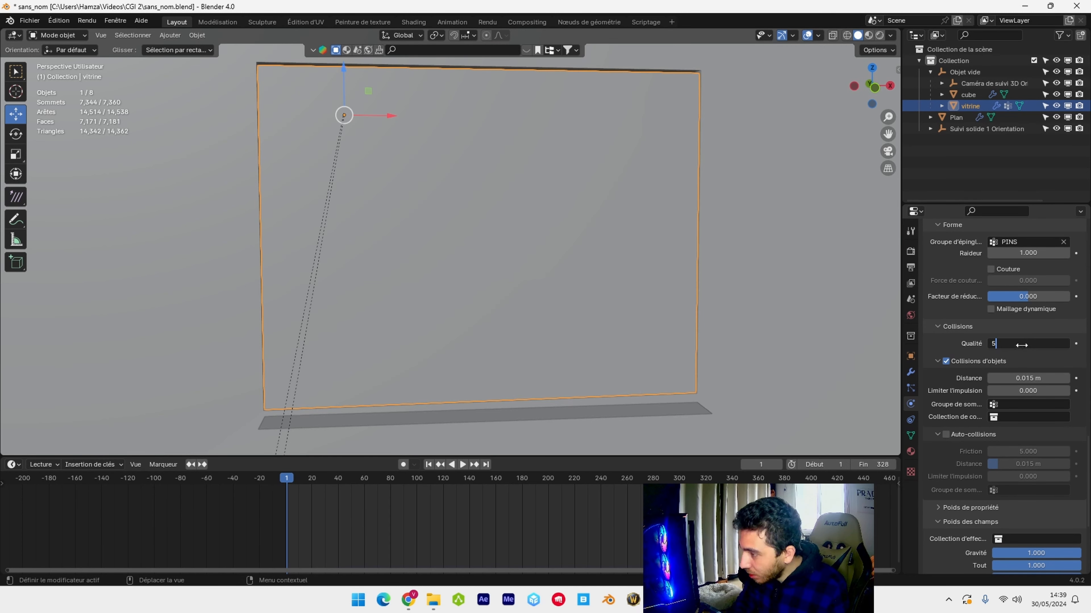
key("Return")
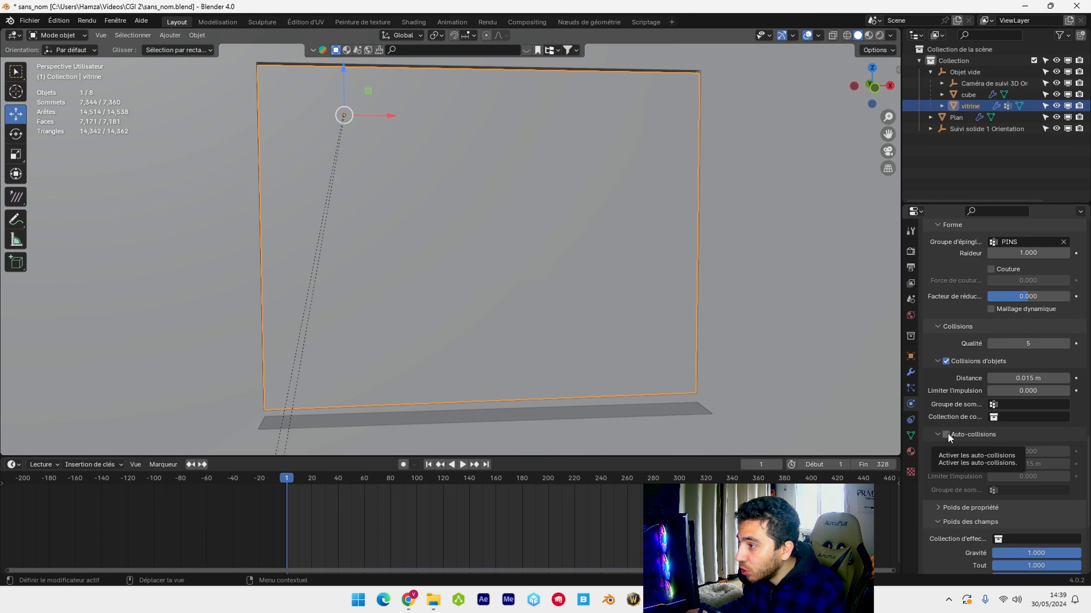
- Set the gravity field weight of the vitrine's cloth to 0.2
scroll(1030, 285, "down", 7)
left_click(942, 359)
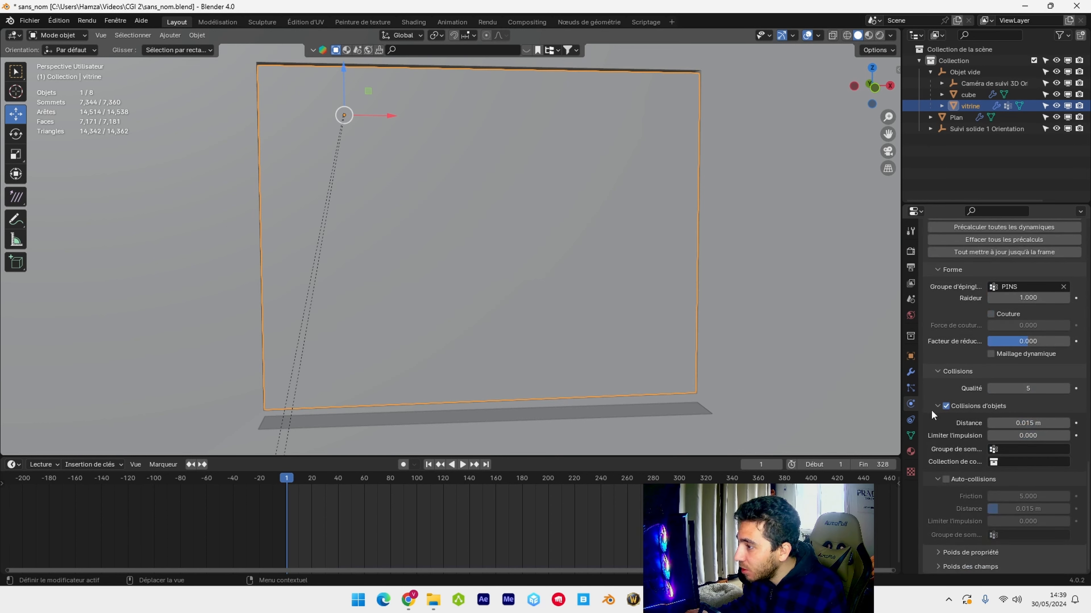
left_click(938, 565)
scroll(978, 463, "down", 5)
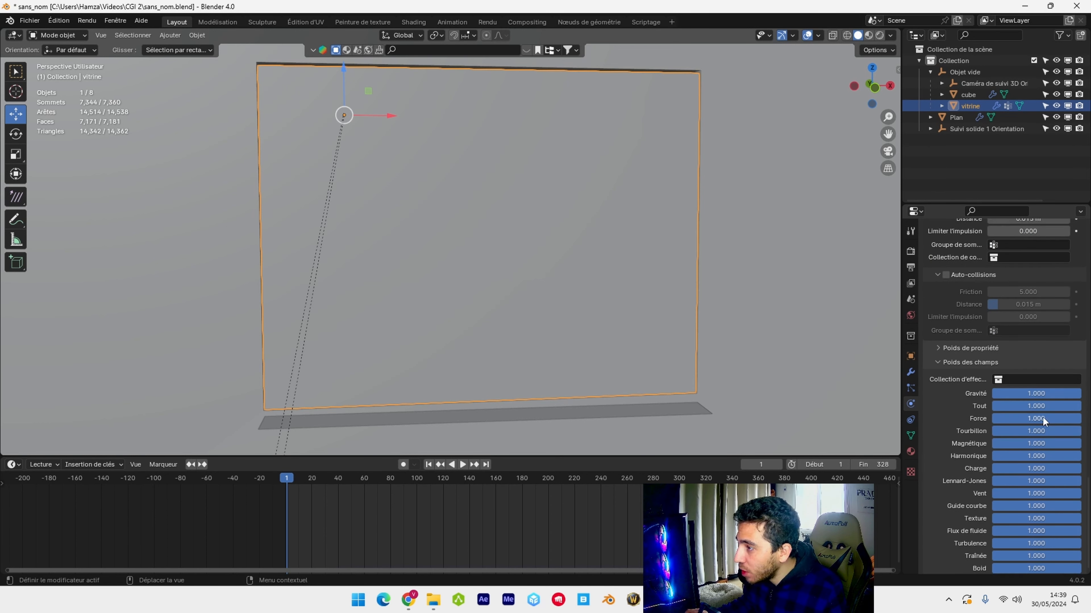
left_click(1035, 394)
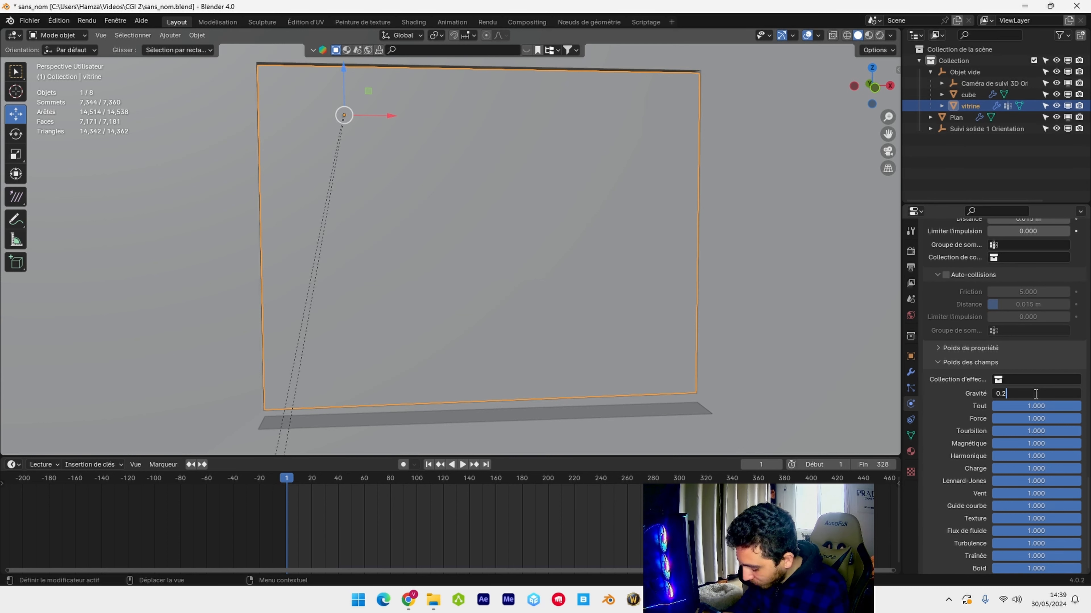
type("0.2")
key("Return")
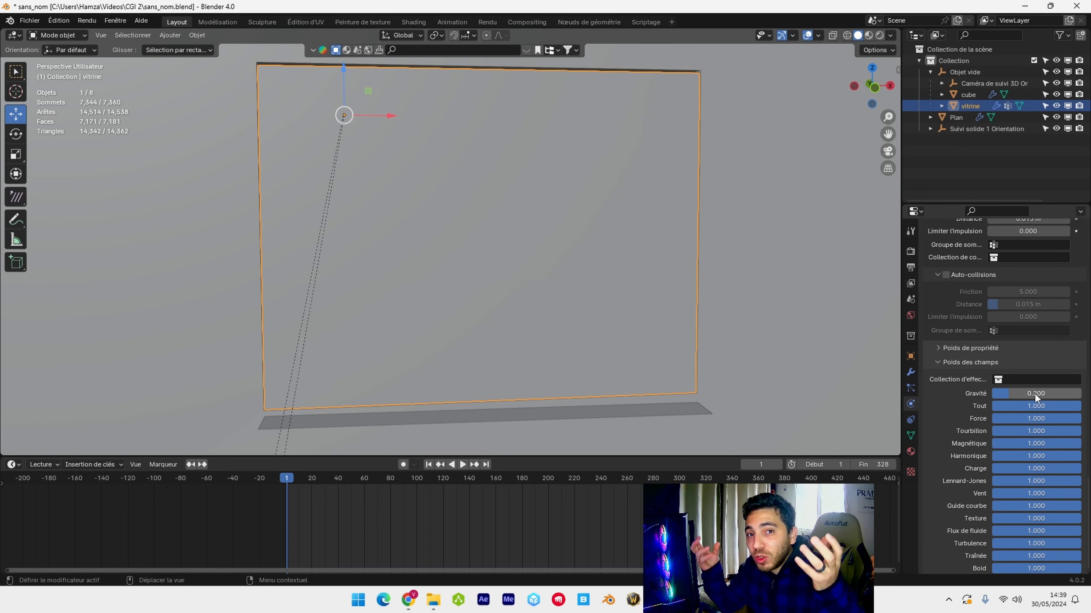
- Add a Subdivision Surface modifier to the vitrine and set its viewport level to 2
left_click(911, 372)
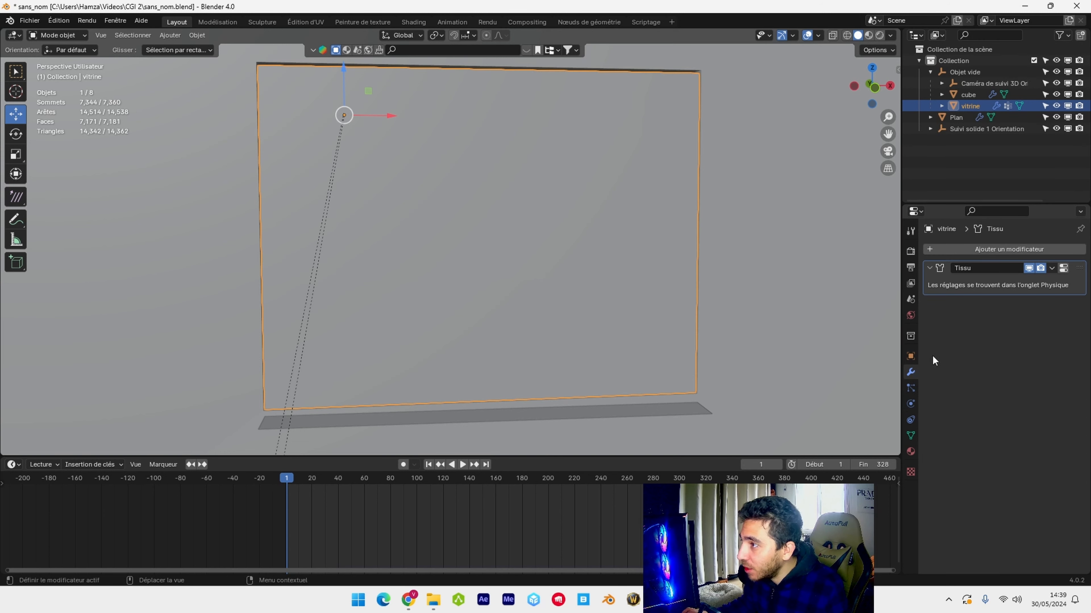
left_click(962, 248)
left_click(941, 250)
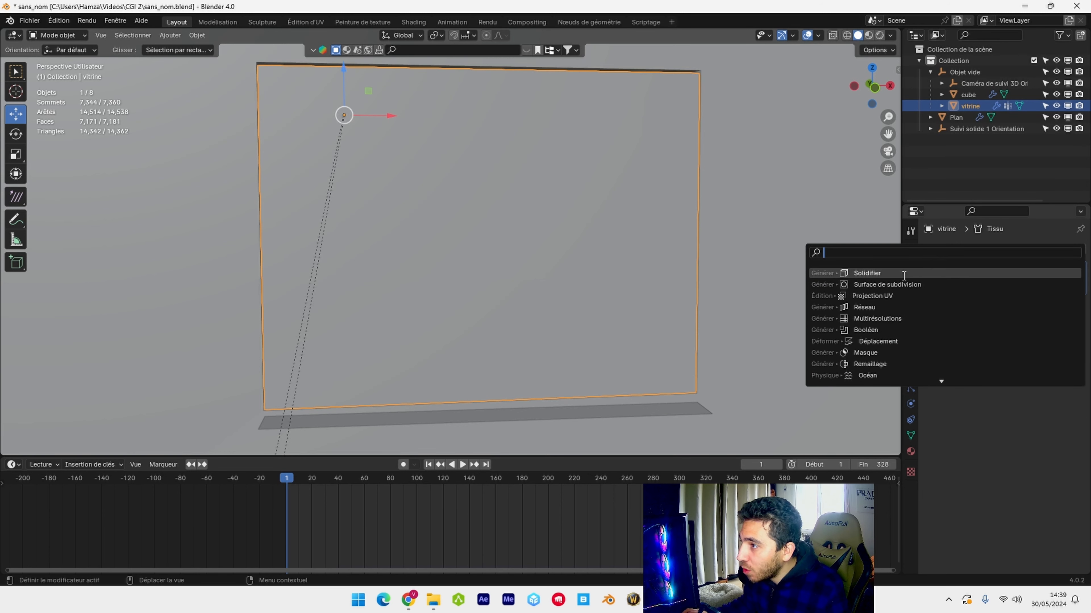
left_click(901, 284)
left_click(1039, 334)
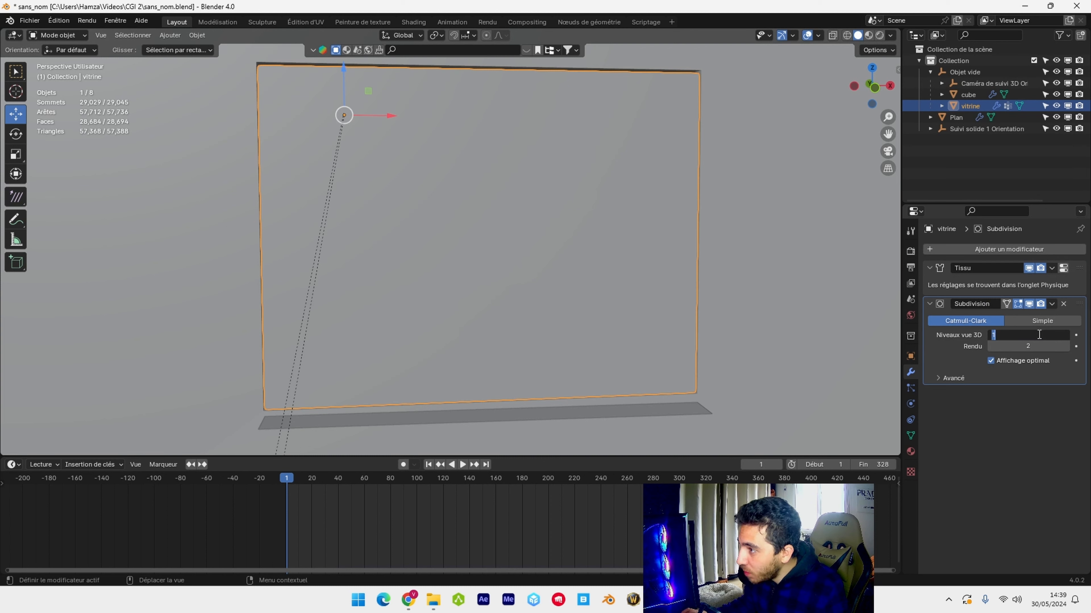
type("2")
key("Return")
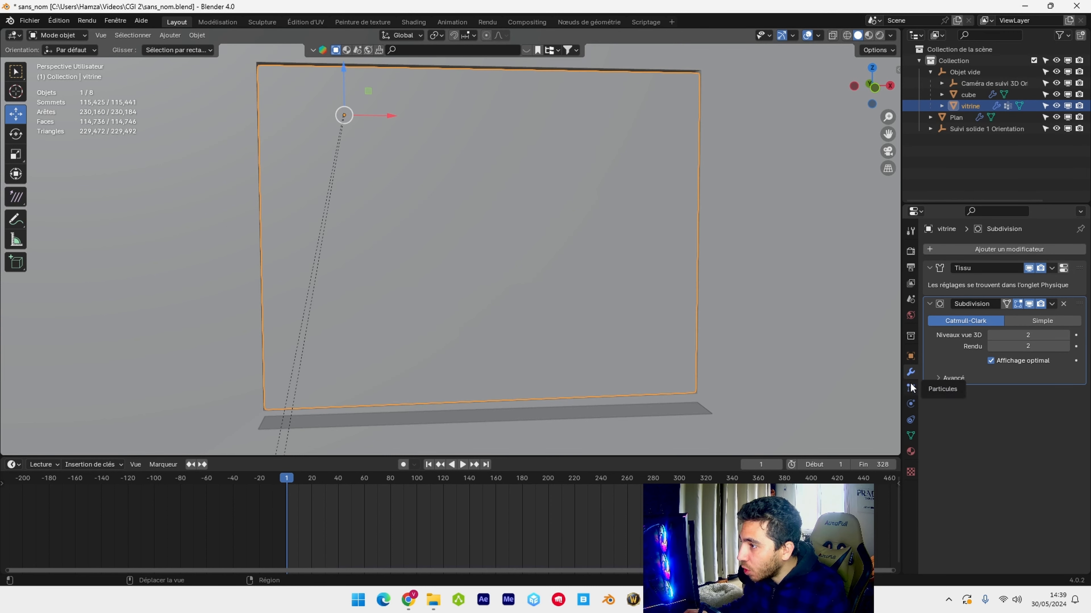
- Open the vitrine's cloth physics settings
left_click(910, 404)
scroll(982, 292, "down", 15)
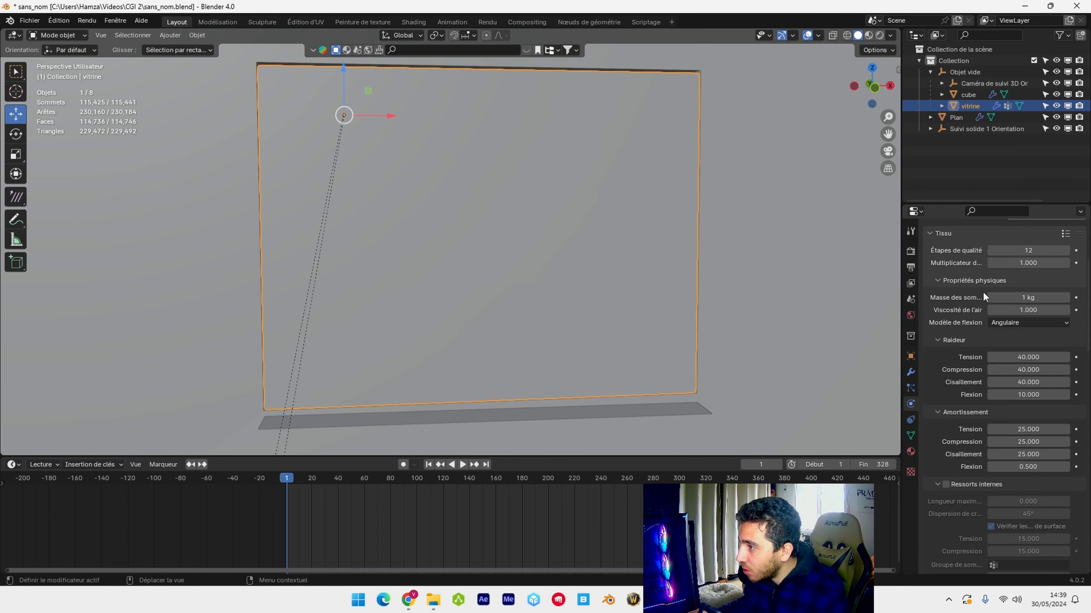
- Set the vitrine cloth simulation cache to end at frame 102 and bake it from the first frame
key("space")
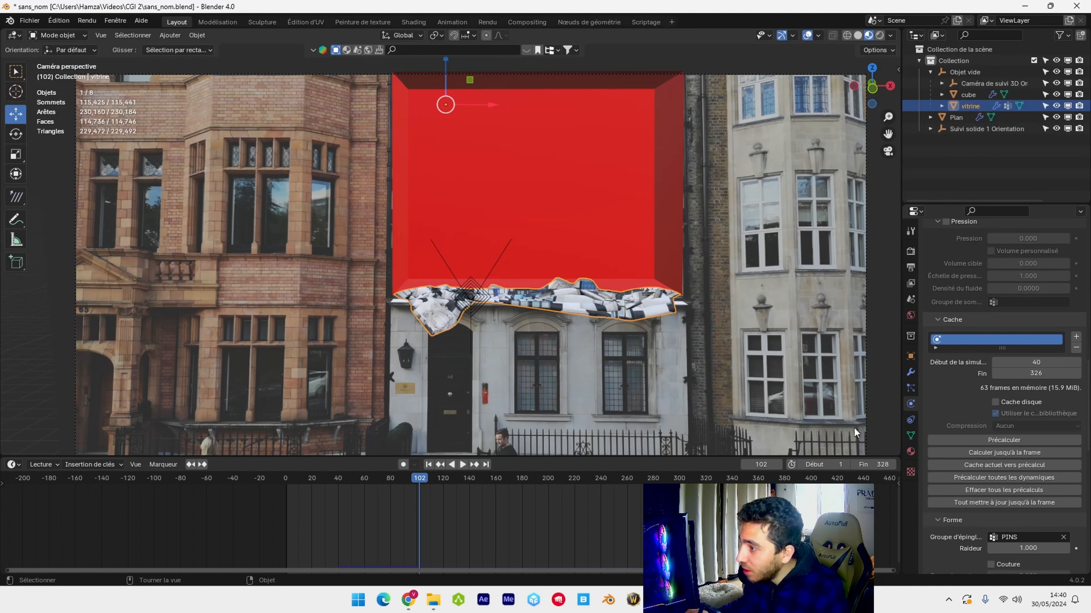
left_click(1036, 376)
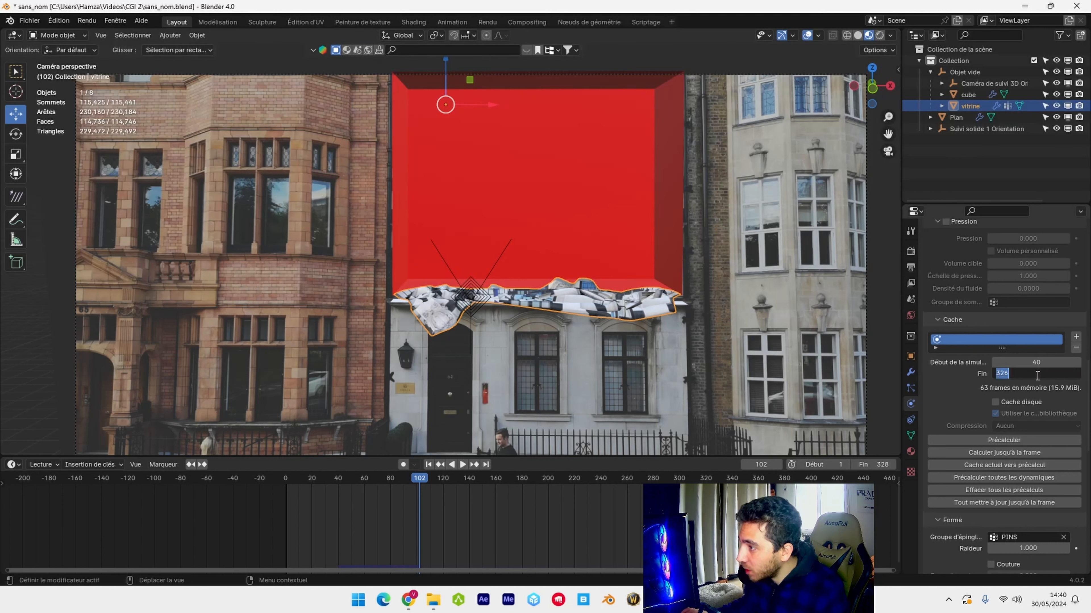
type("102")
key("Return")
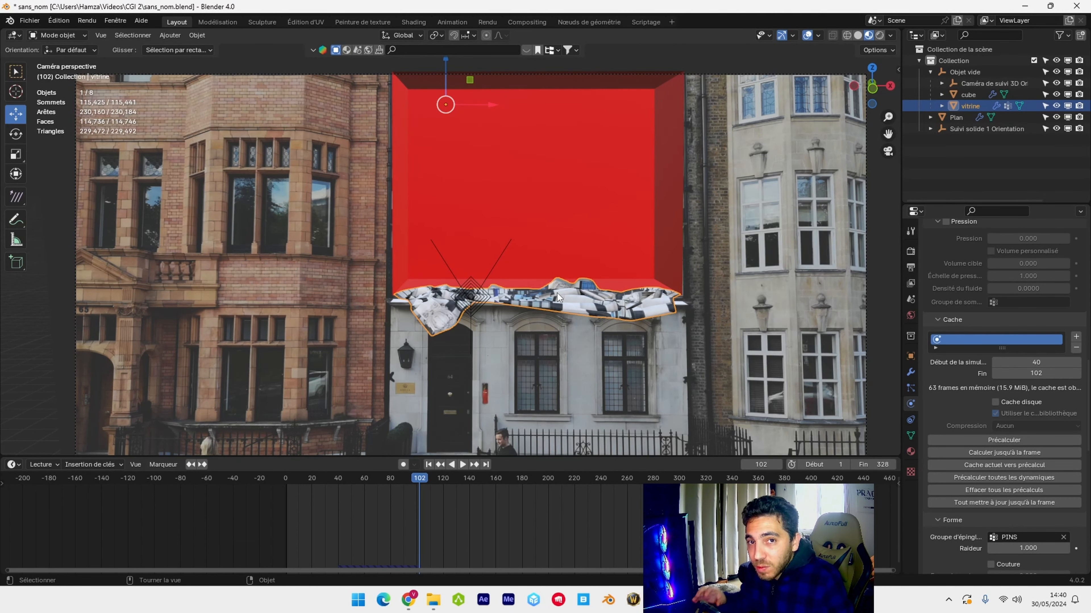
left_click(429, 465)
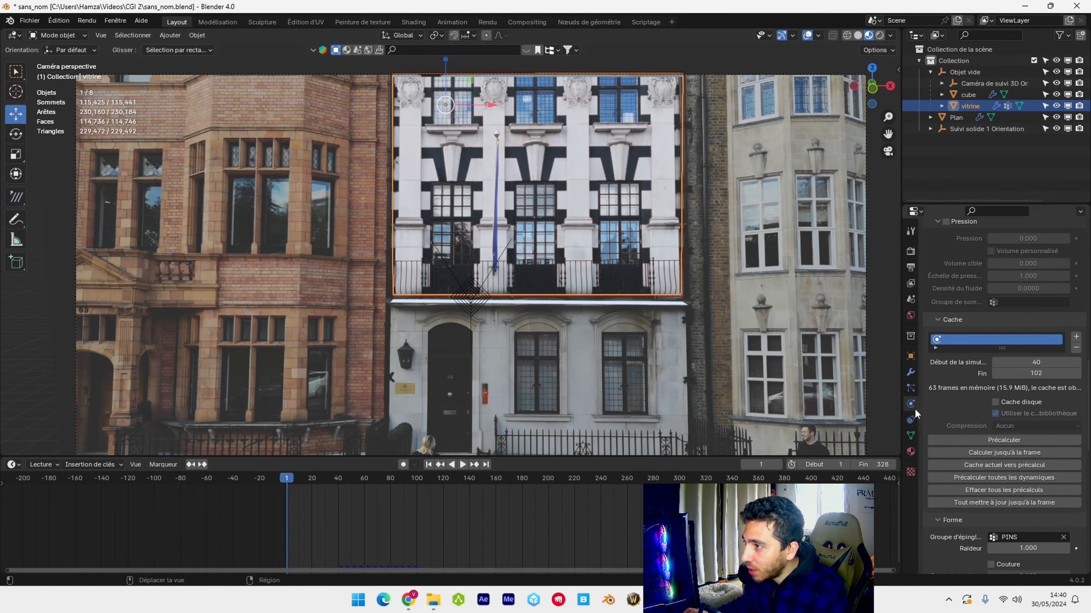
left_click(1012, 441)
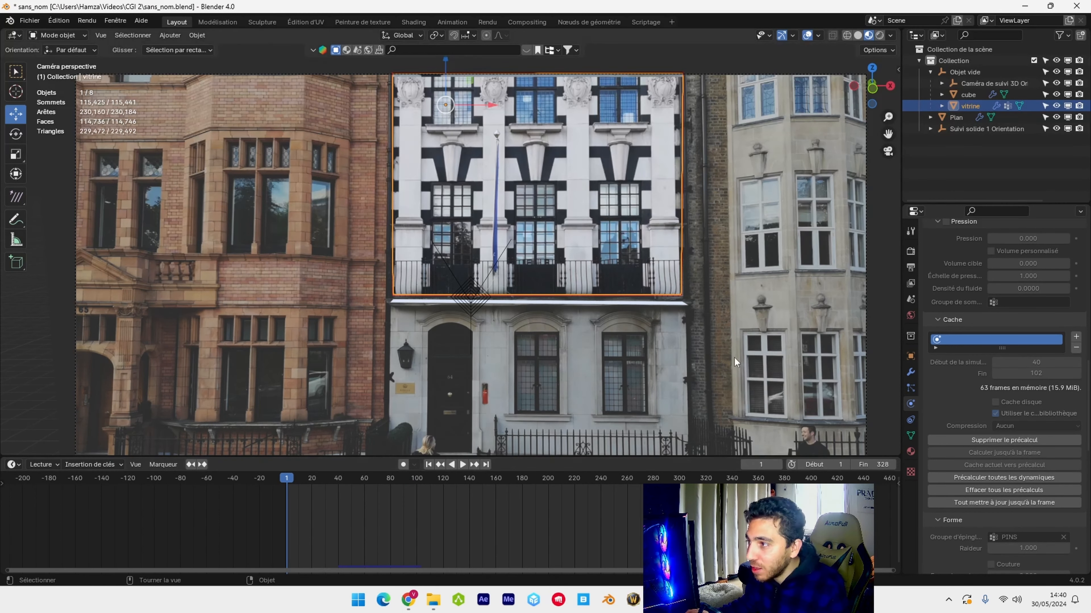
- Play back the baked cloth animation and examine the fallen cloth from another angle
key("space")
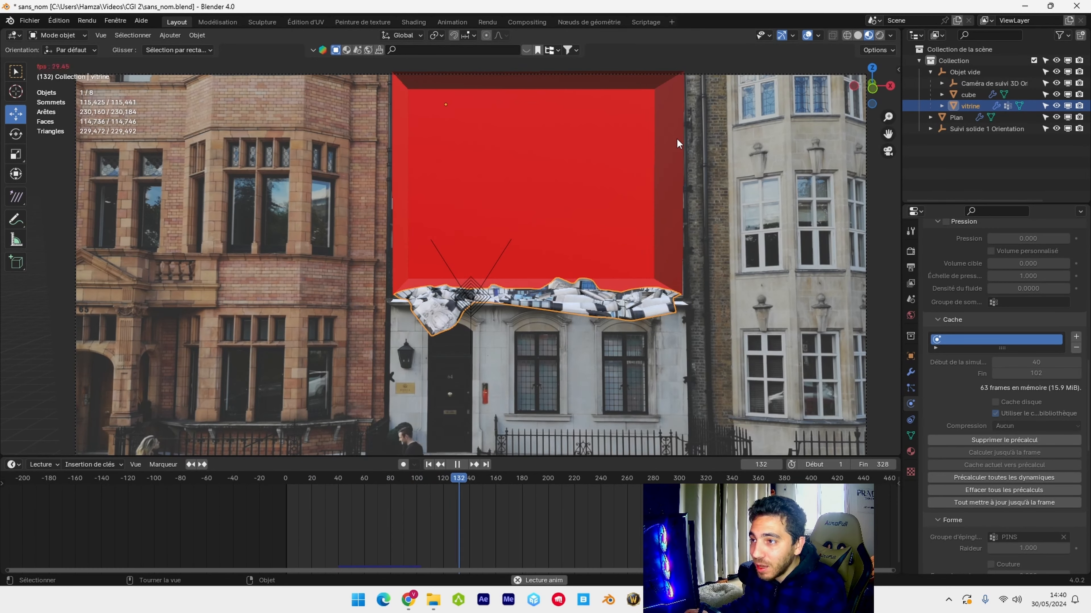
key("space")
middle_click_drag(677, 138, 549, 273)
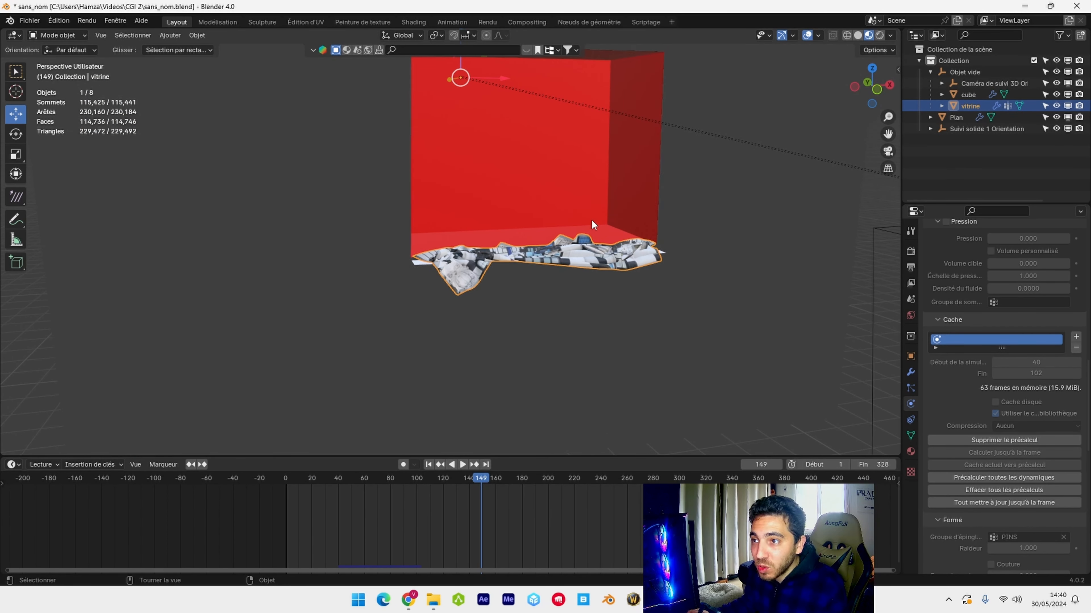
scroll(591, 220, "up", 2)
middle_click_drag(684, 264, 429, 282)
- Create a new material on the collision plane under the cloth and set its surface shader to Masque
left_click(360, 310)
middle_click_drag(360, 310, 352, 275)
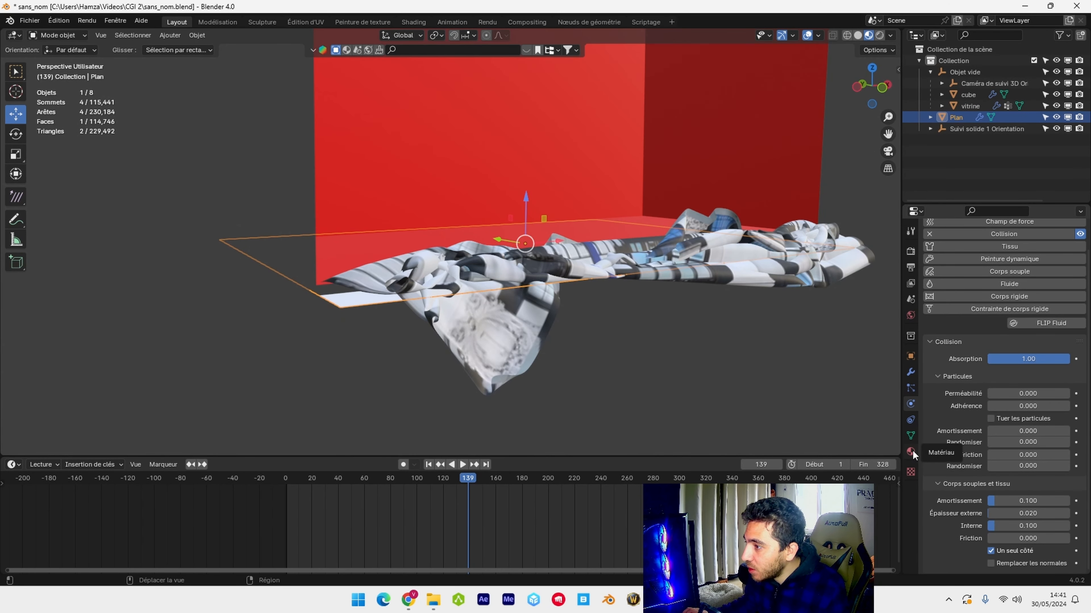
left_click(910, 451)
left_click(1081, 249)
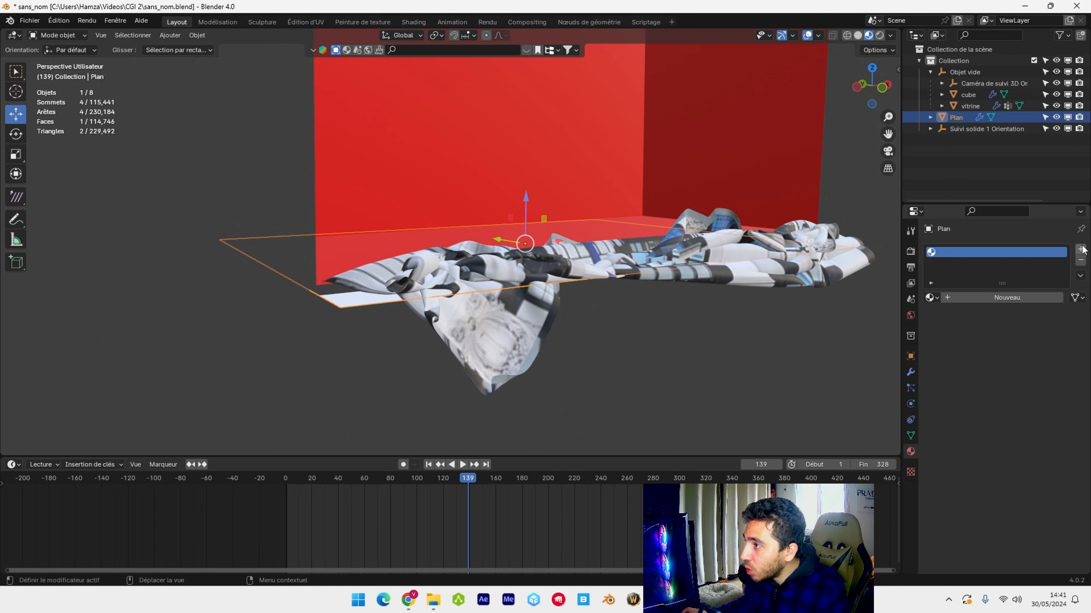
left_click(1020, 298)
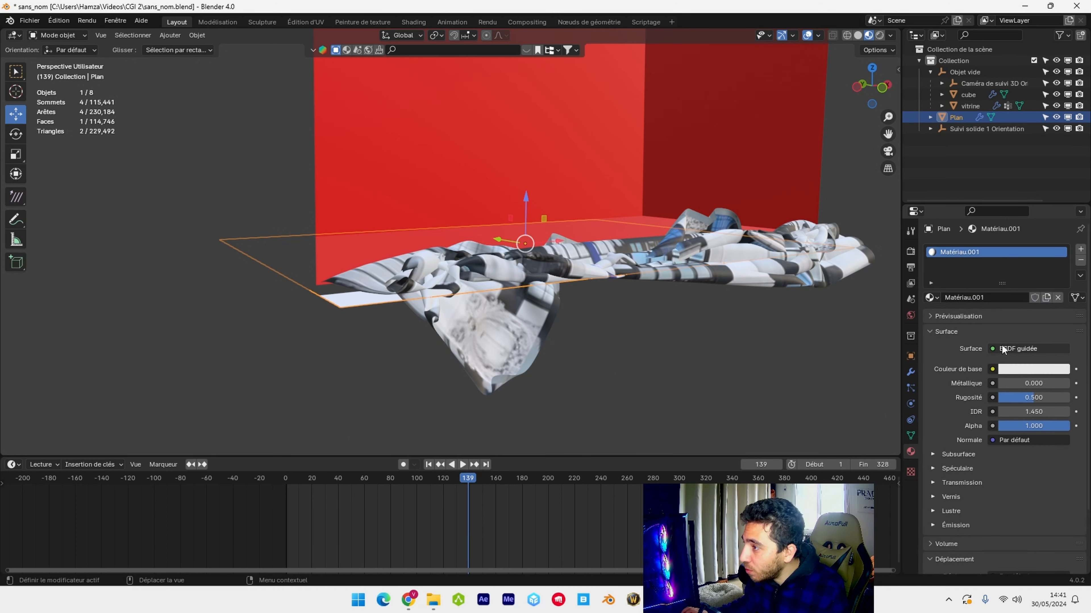
left_click(1003, 349)
left_click(838, 142)
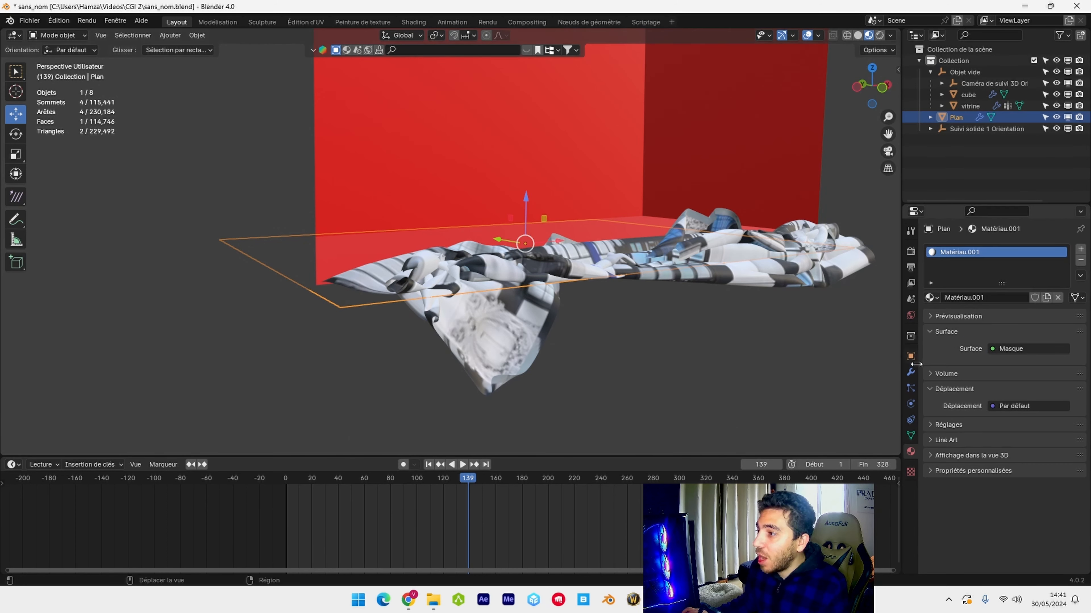
- Review the collision plane's Collision physics settings and clear the selection
left_click(910, 404)
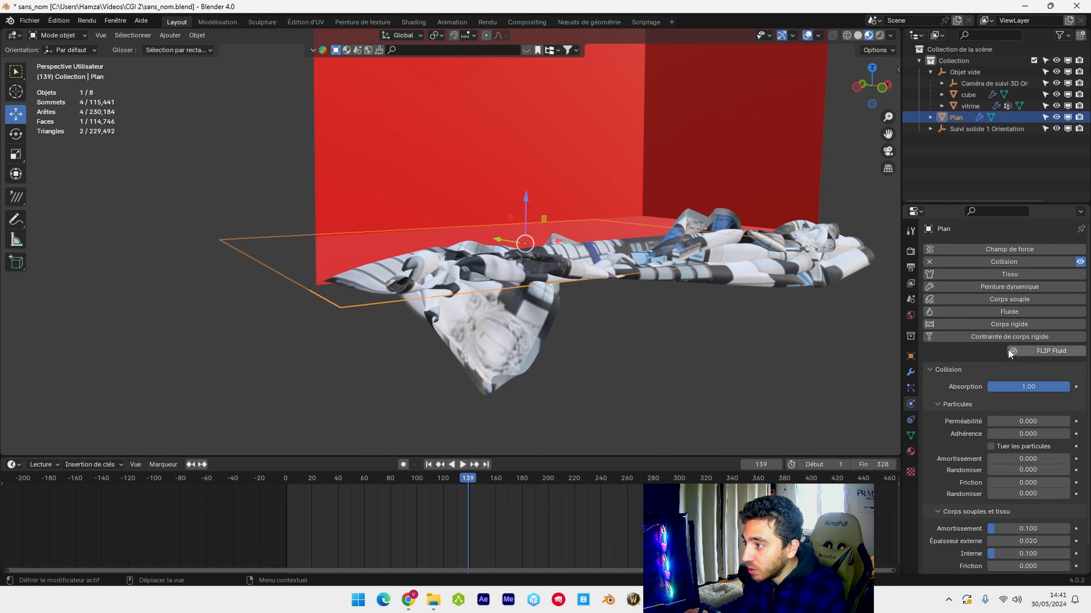
scroll(949, 499, "down", 2)
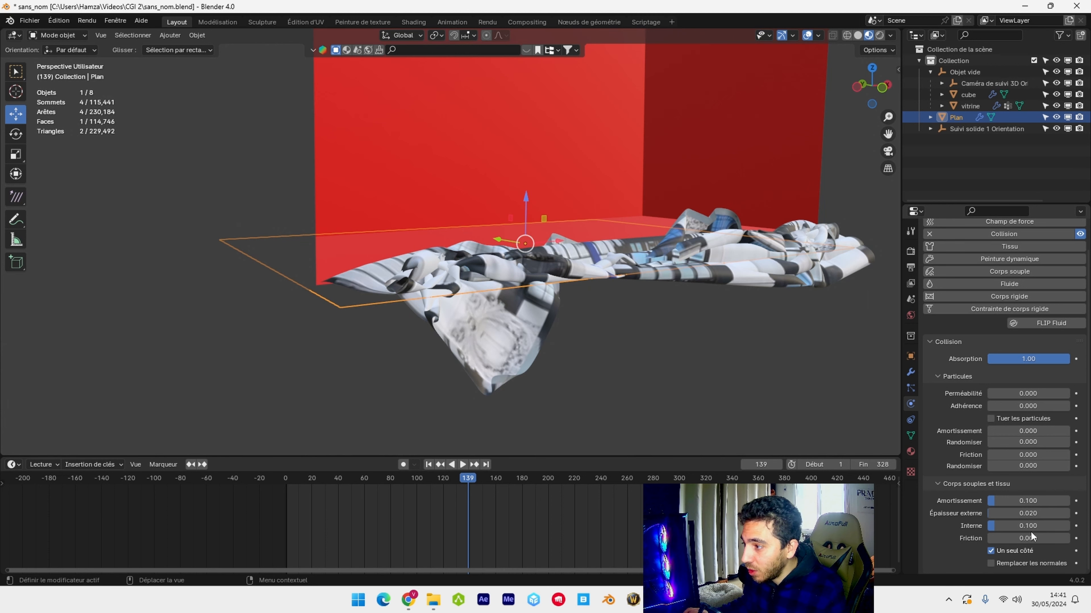
left_click(350, 120)
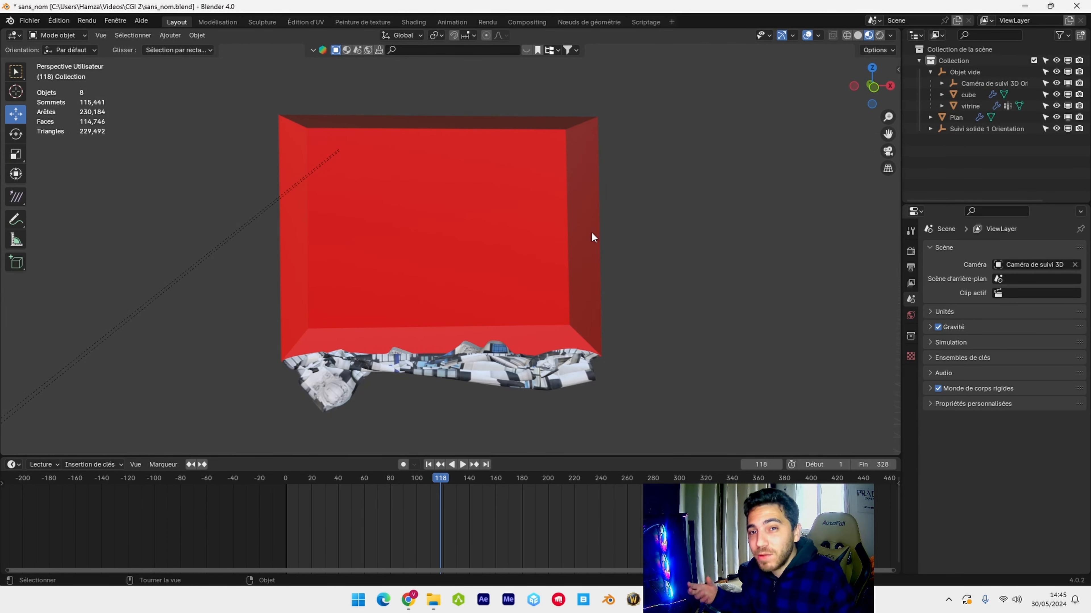
- Add an open cylinder with 64 vertices, a 1.5 m radius, 3 m depth and fill type Rien
scroll(507, 234, "up", 3)
scroll(476, 236, "down", 3)
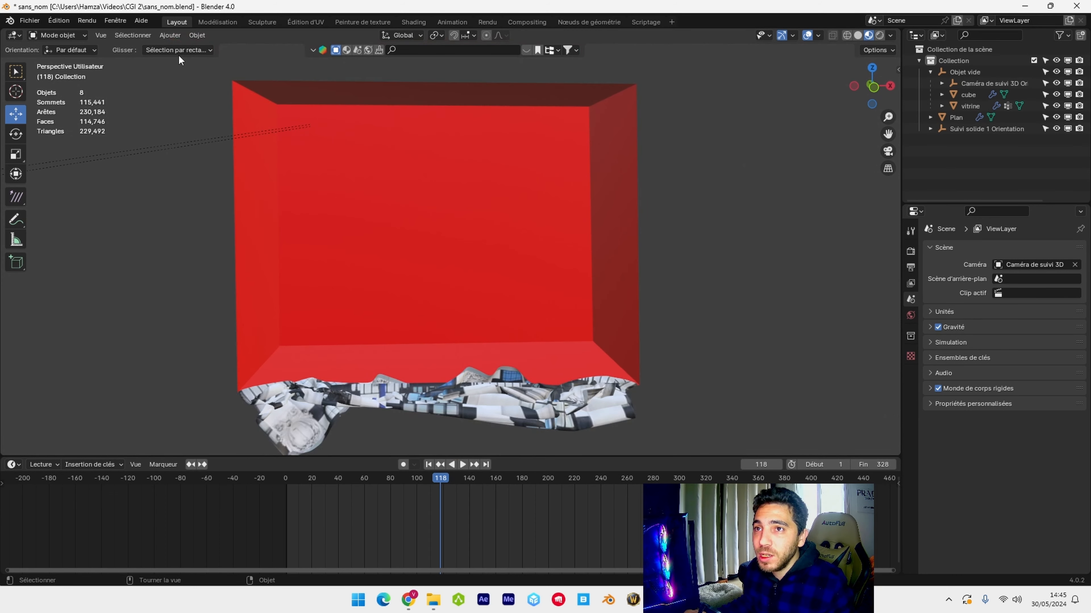
left_click(176, 34)
mouse_move(194, 49)
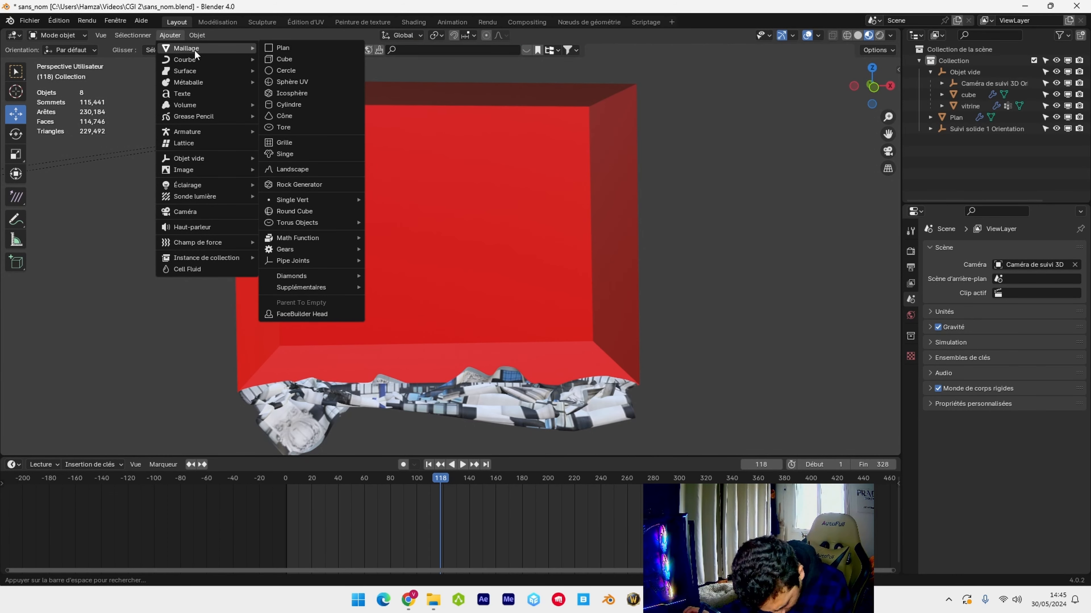
left_click(295, 105)
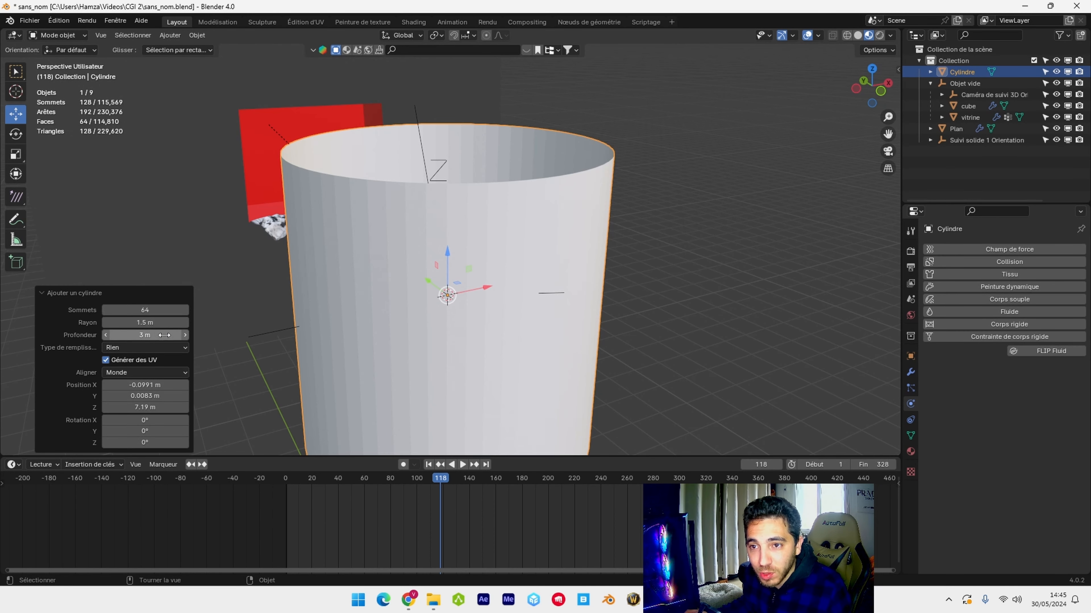
- Try the N-gone fill type on the new cylinder and restore Rien
left_click(146, 347)
left_click(135, 350)
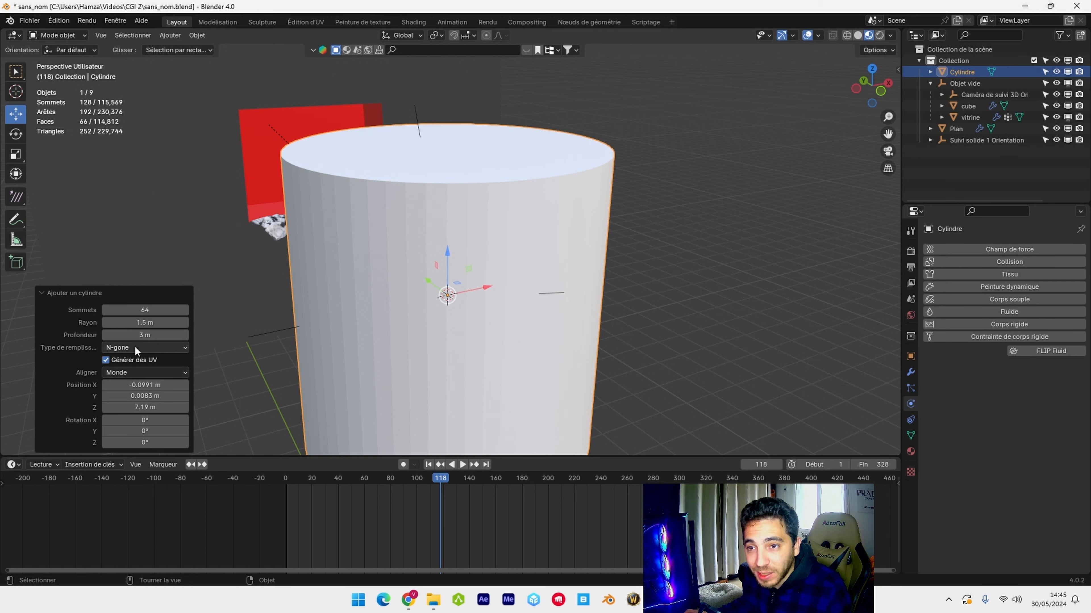
left_click(116, 348)
left_click(137, 362)
- Scale the cylinder down to about one third and move it about 7.13 m along Y to the red box
middle_click_drag(420, 300, 434, 261)
middle_click_drag(497, 303, 483, 223)
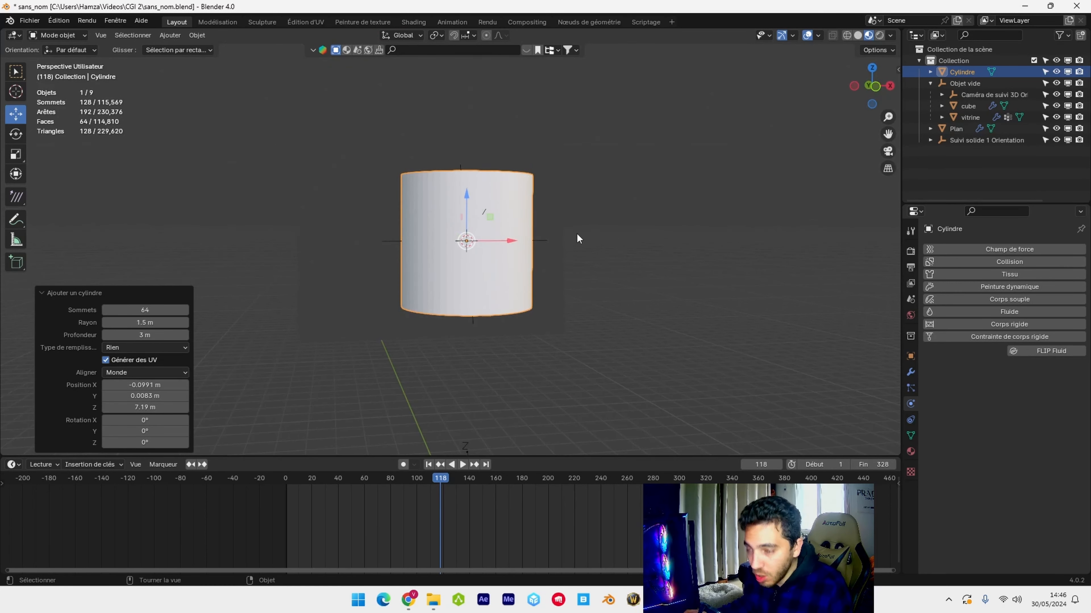
key("s")
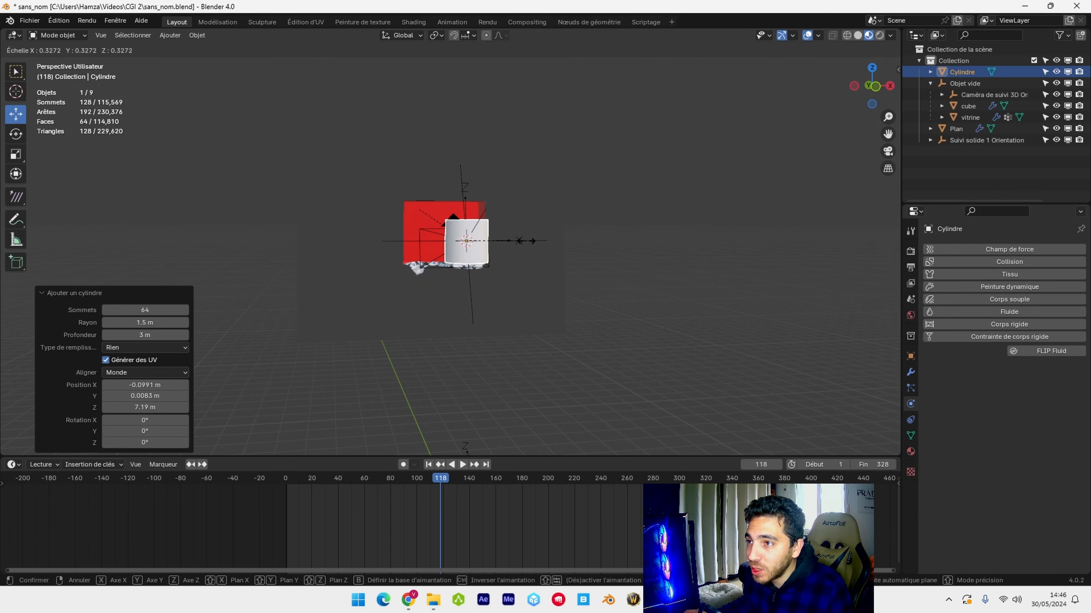
left_click(522, 236)
key("g")
key("y")
left_click(592, 311)
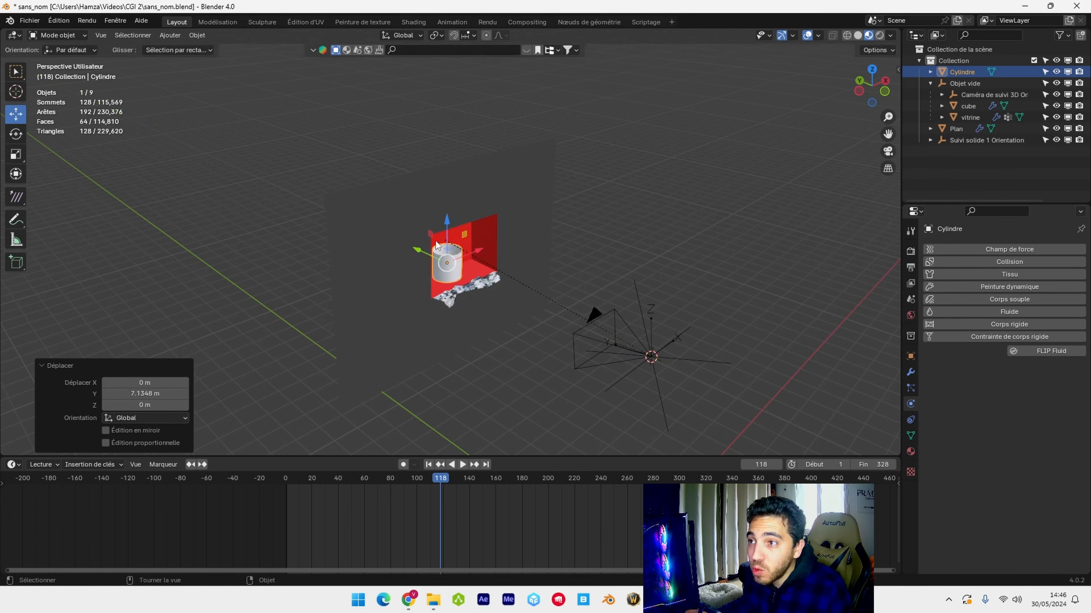
- Resize the cylinder and position it midway along the red box's ceiling so it passes through the surface
middle_click_drag(591, 311, 528, 283)
middle_click_drag(528, 284, 385, 259)
middle_click_drag(385, 258, 452, 298, "shift")
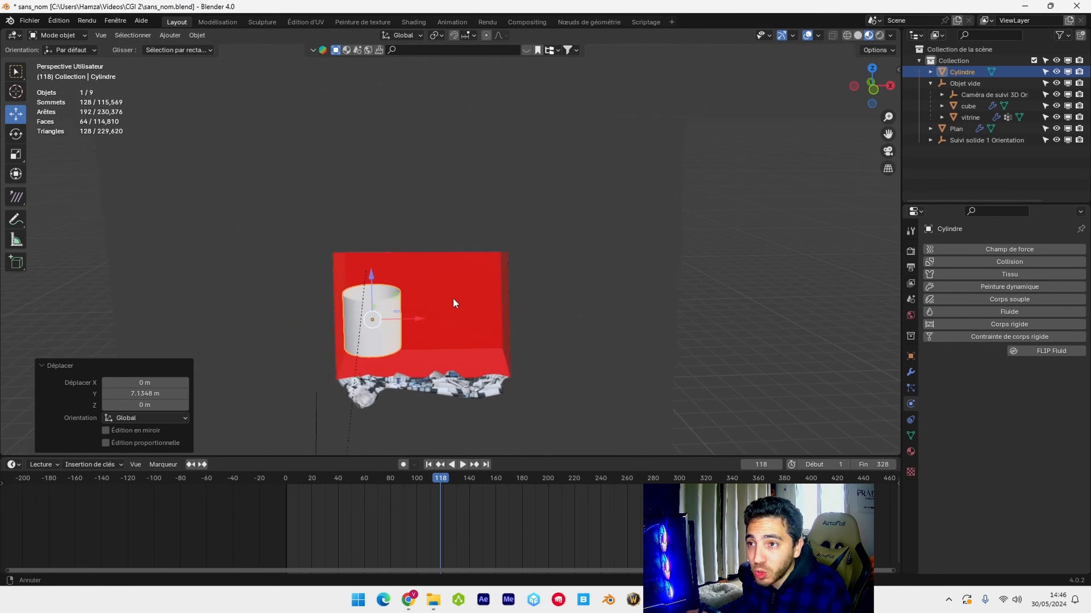
key("s")
left_click(416, 366)
key("KP_0")
left_click_drag(415, 365, 519, 366)
left_click_drag(475, 312, 472, 187)
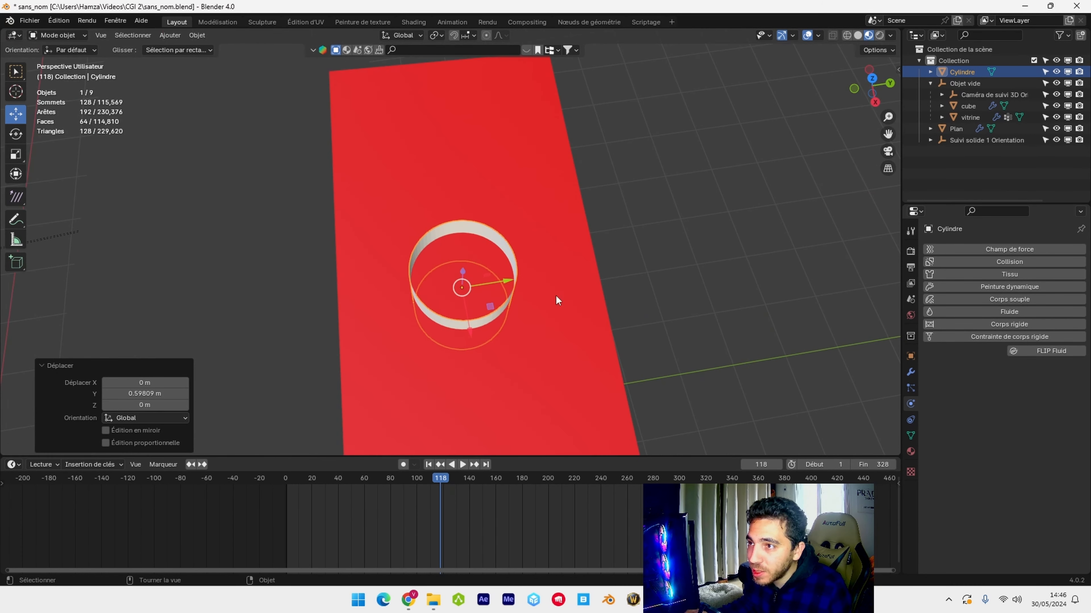
key("KP_0")
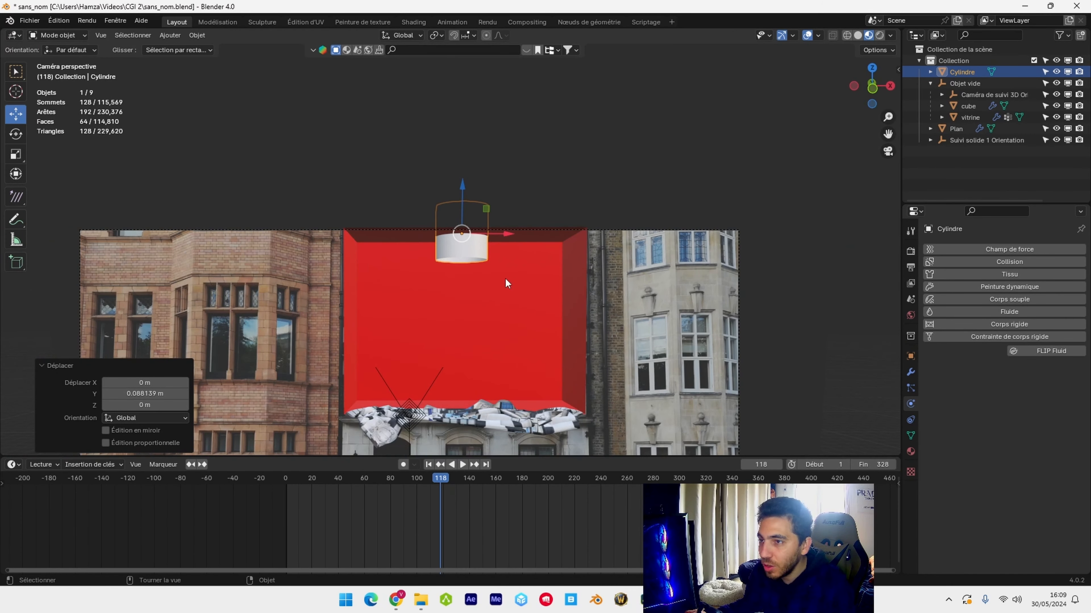
- Duplicate the cylinder in place and hide the copy in the viewport
middle_click_drag(479, 305, 423, 203)
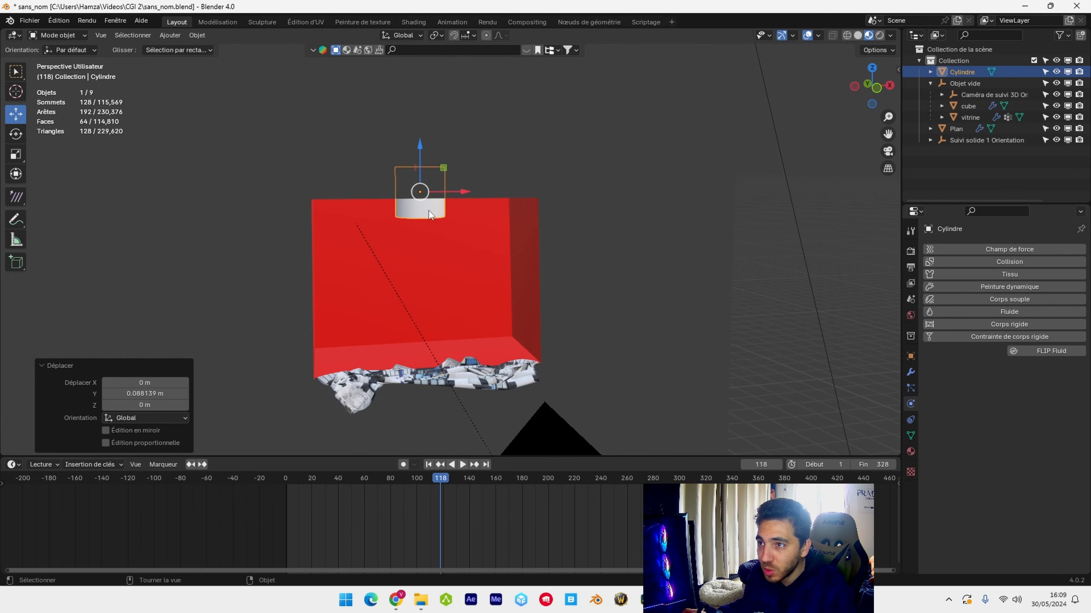
key("ctrl+c")
key("ctrl+v")
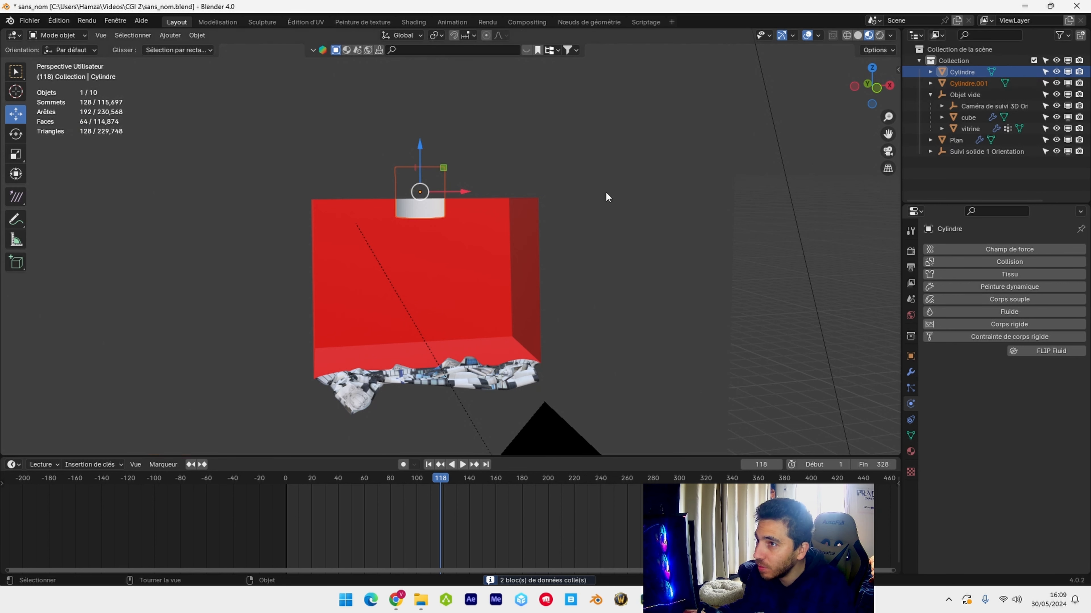
scroll(606, 195, "up", 4)
left_click(1055, 83)
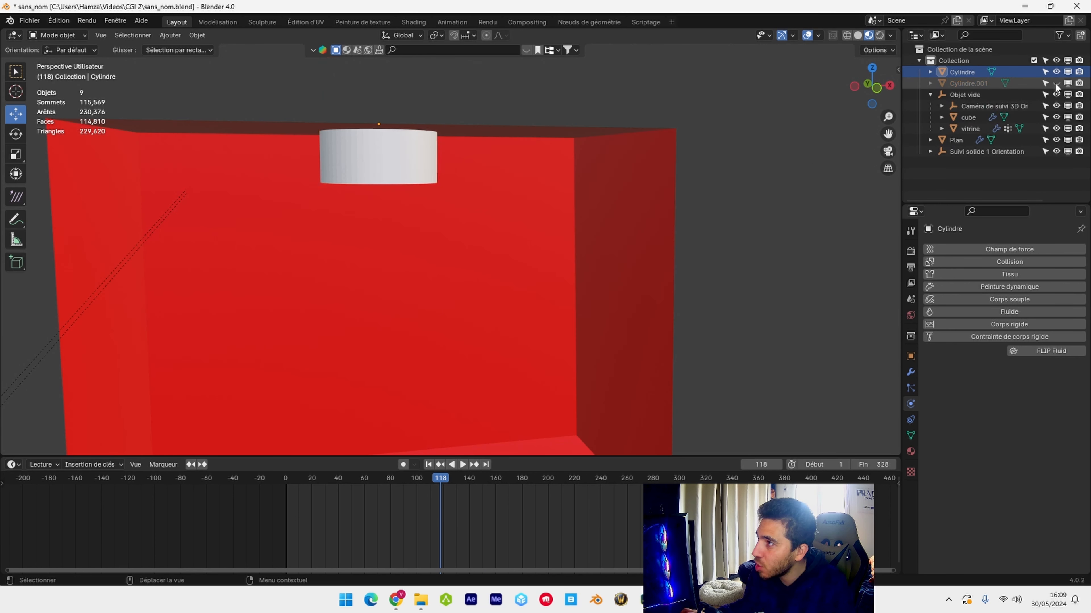
- Add a Booléen modifier set to Différence on the cube, with Cylindre as its cutting object
middle_click_drag(537, 224, 583, 236)
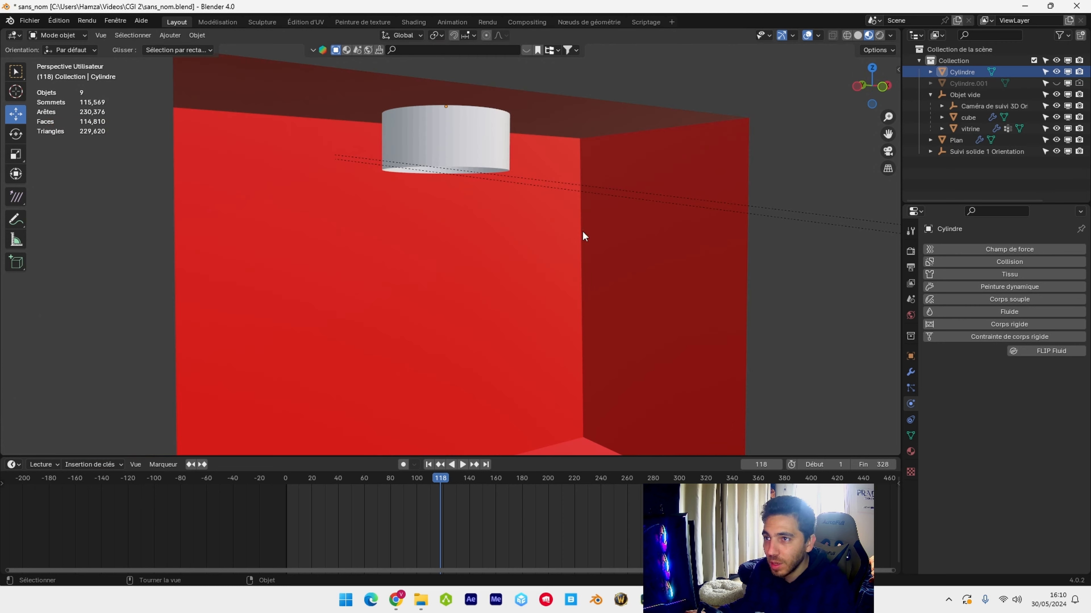
left_click(246, 190)
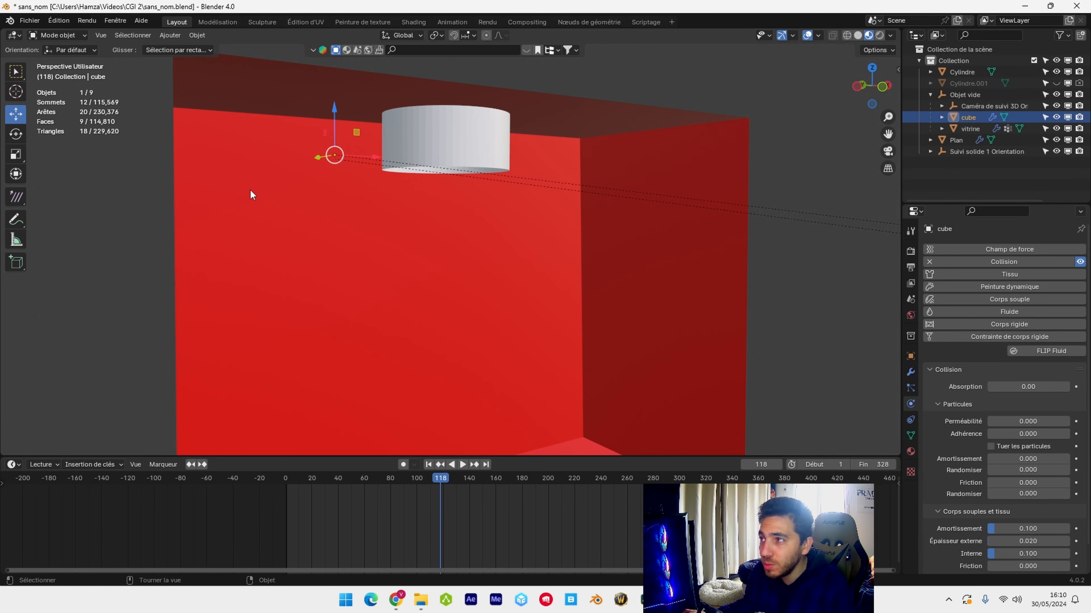
middle_click_drag(252, 194, 275, 202)
left_click(910, 372)
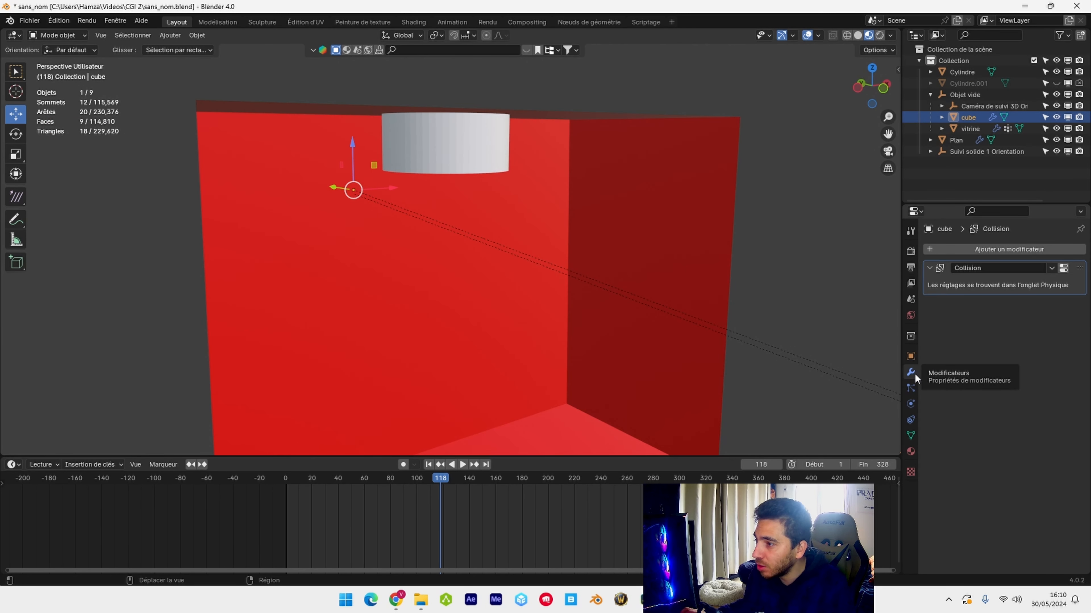
left_click(990, 248)
left_click(989, 248)
type("bo")
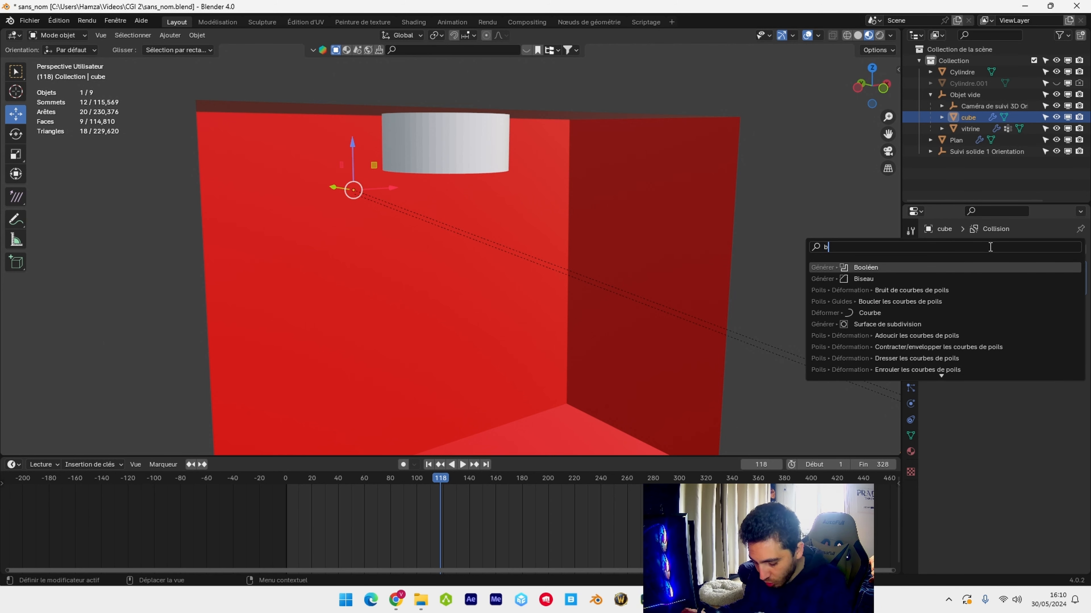
left_click(882, 268)
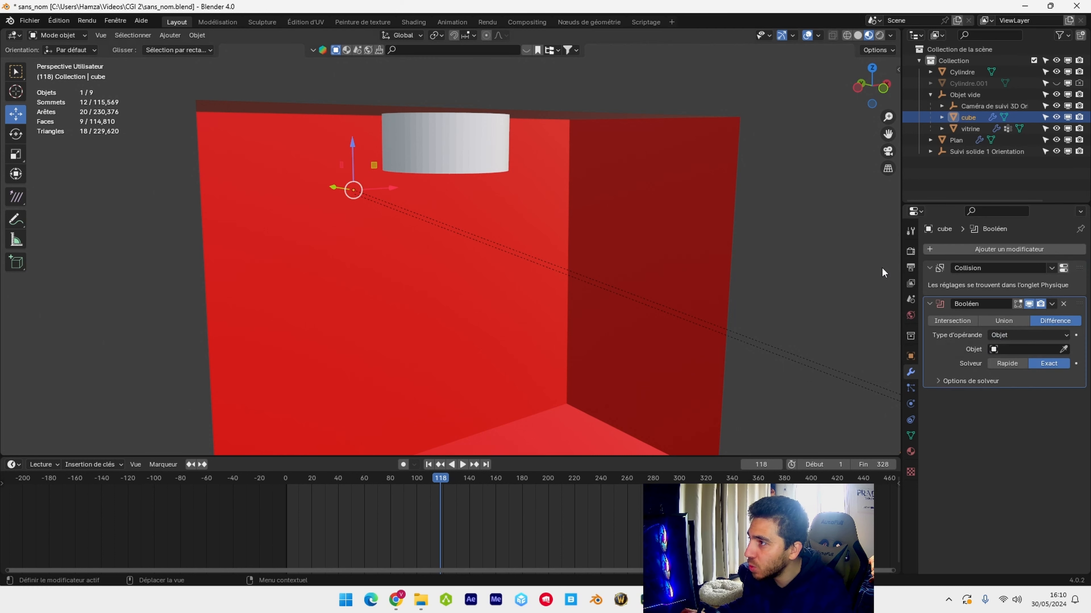
left_click(1025, 351)
left_click(1017, 366)
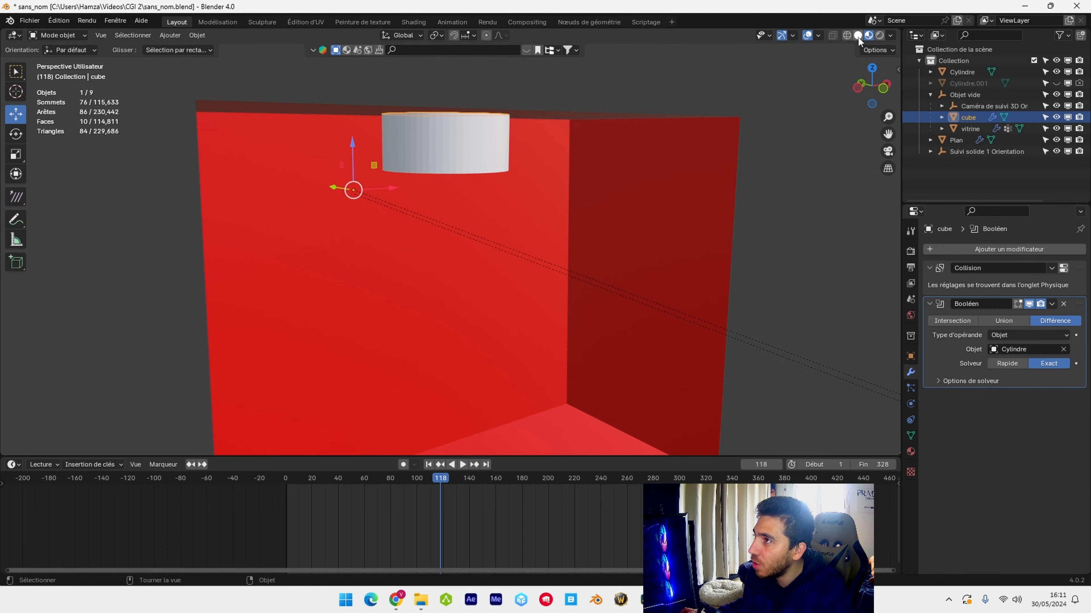
- Switch the viewport to solid shading and apply the Booléen modifier on the cube
left_click(857, 35)
left_click(1051, 305)
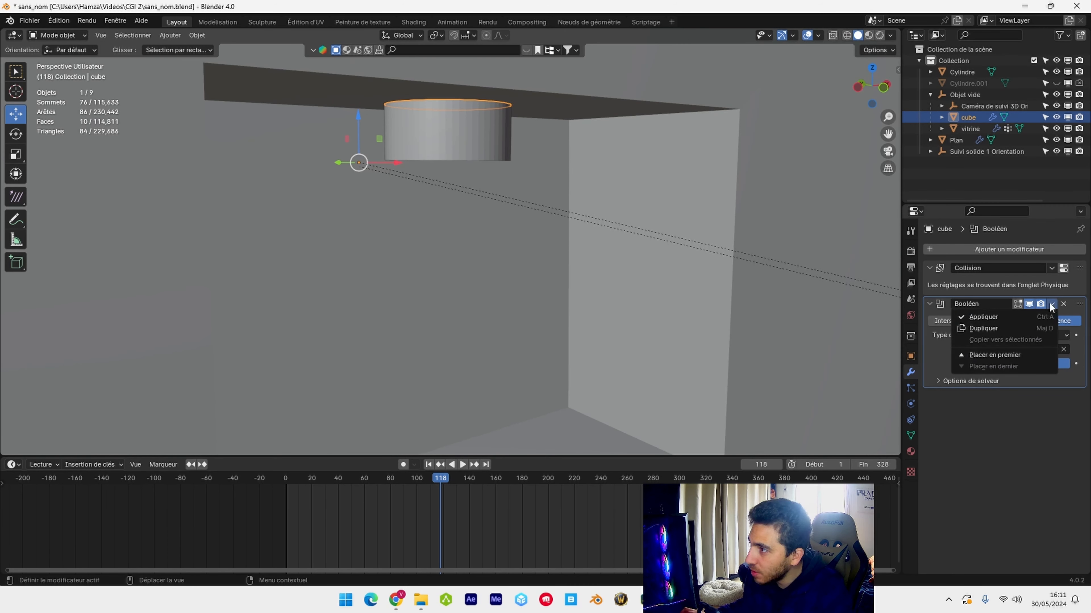
left_click(994, 307)
left_click(1050, 304)
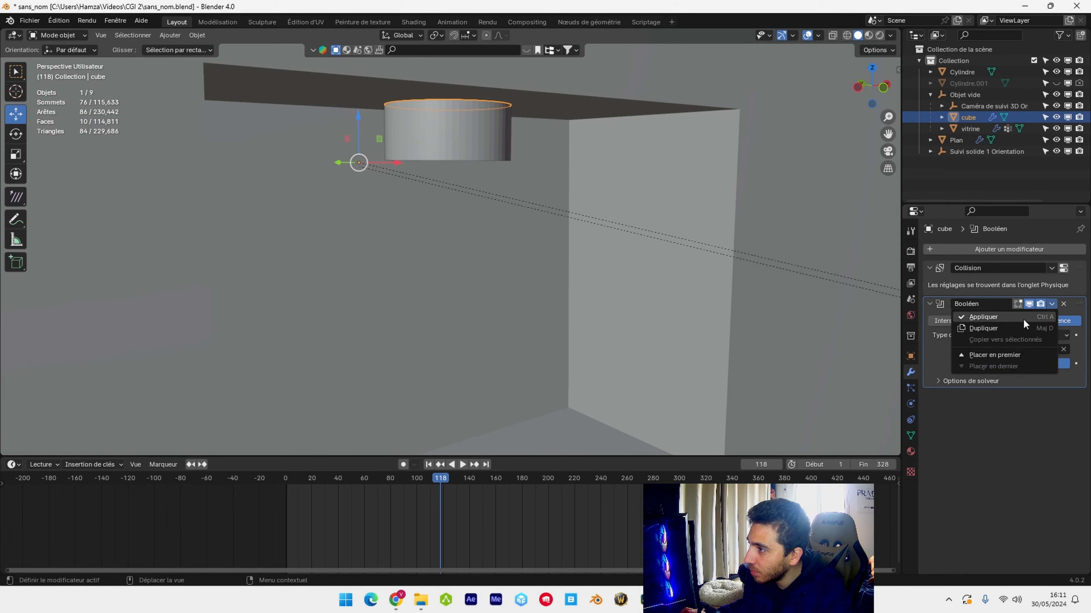
left_click(1009, 316)
- Delete the original cutting object Cylindre and unhide its copy Cylindre.001 in the viewport
left_click(957, 72)
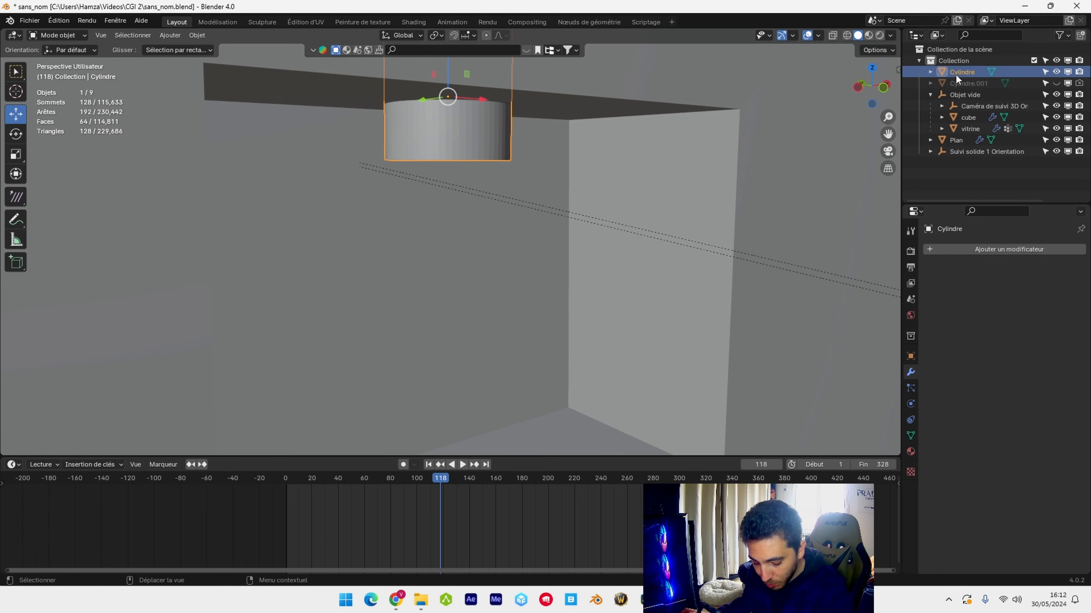
key("Delete")
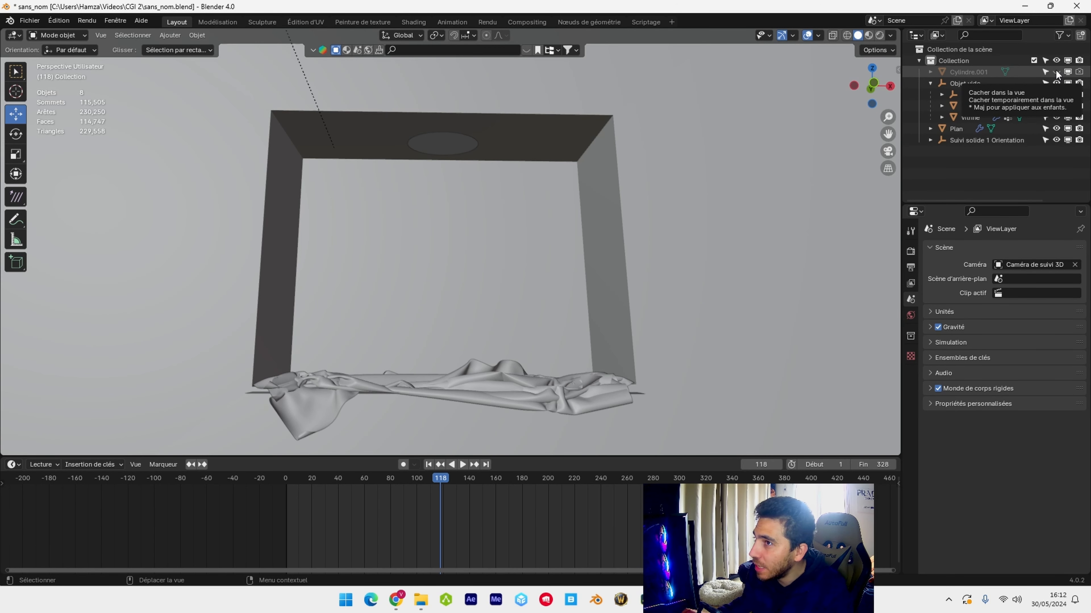
left_click(1055, 71)
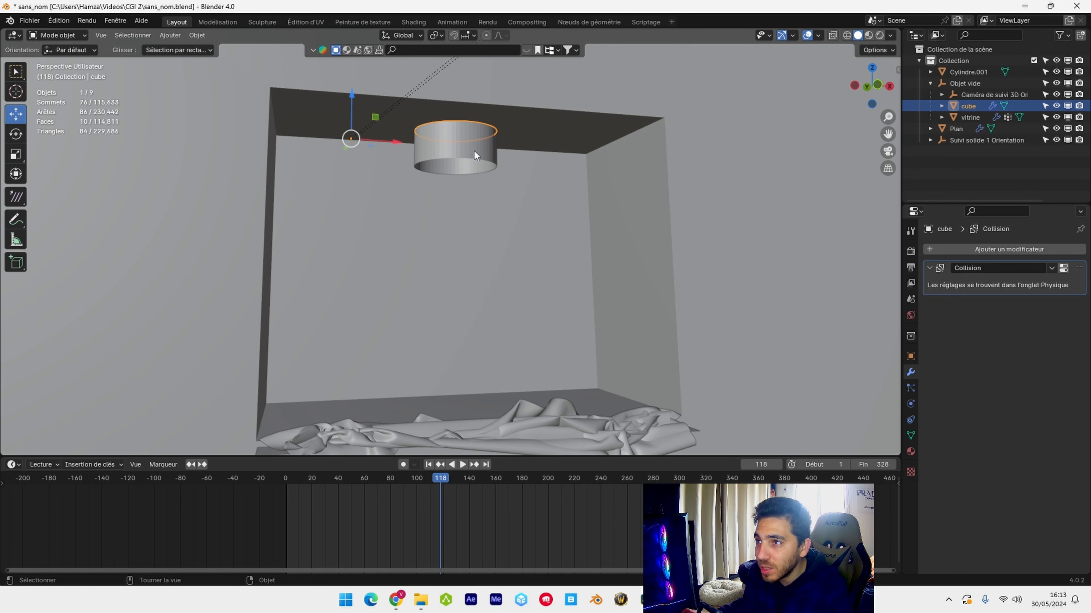
- Add a Solidifier modifier to Cylindre.001, the cylinder in the box's ceiling
left_click(474, 151)
middle_click_drag(474, 151, 513, 309)
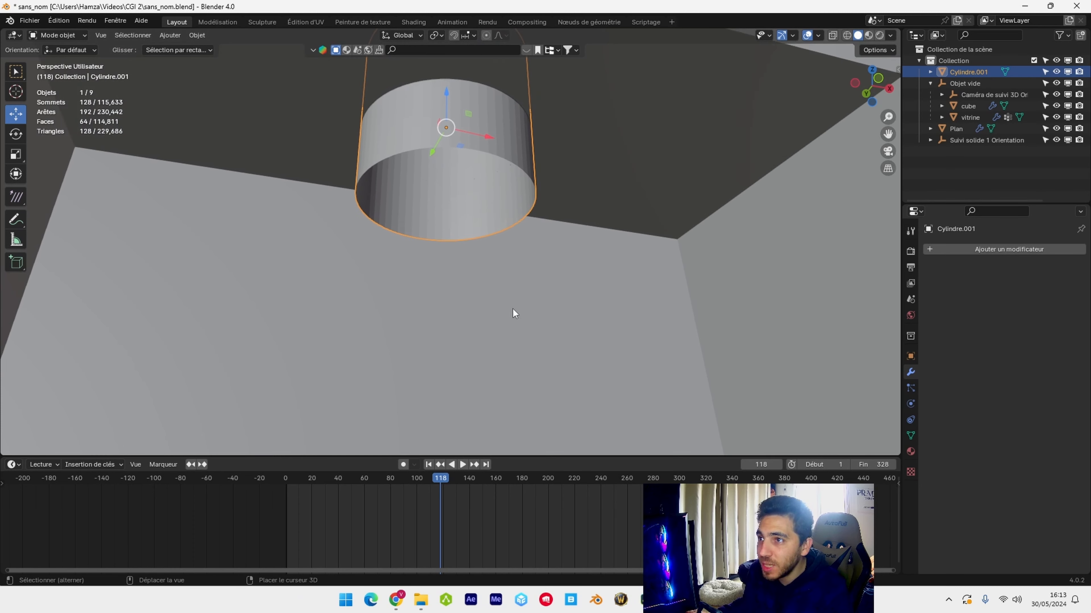
left_click(996, 249)
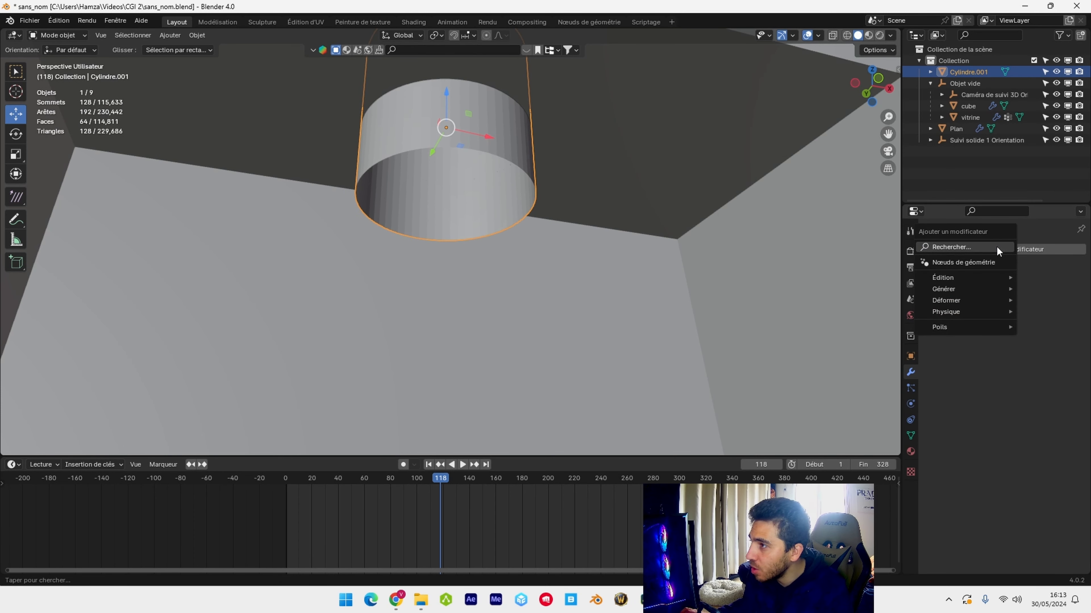
left_click(995, 247)
left_click(885, 290)
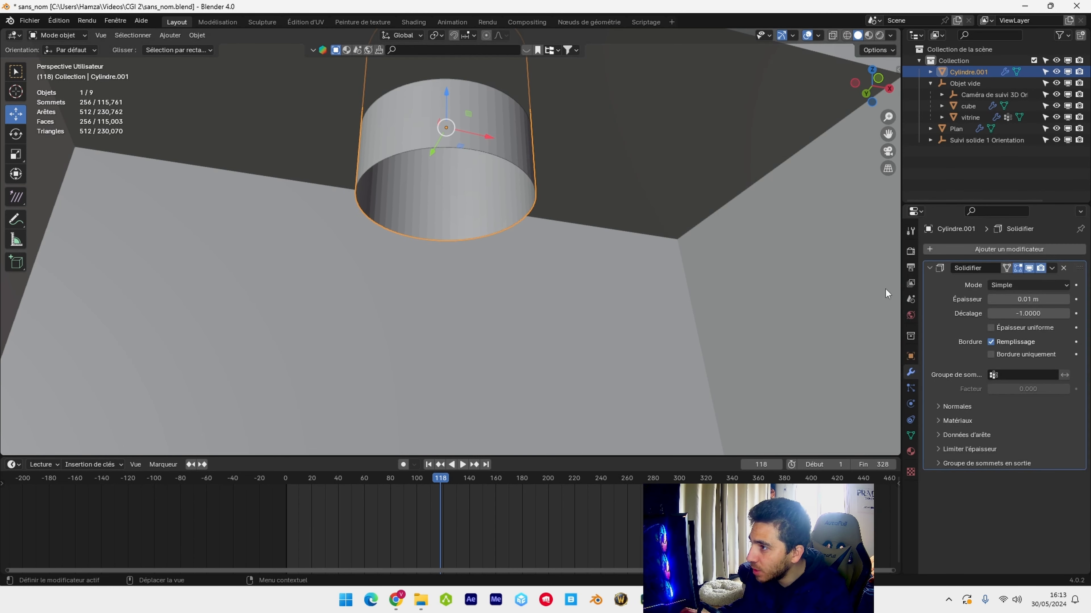
- Set the Solidifier thickness to -0.1 m and apply the modifier to the ceiling cylinder
left_click(992, 300)
left_click(992, 300)
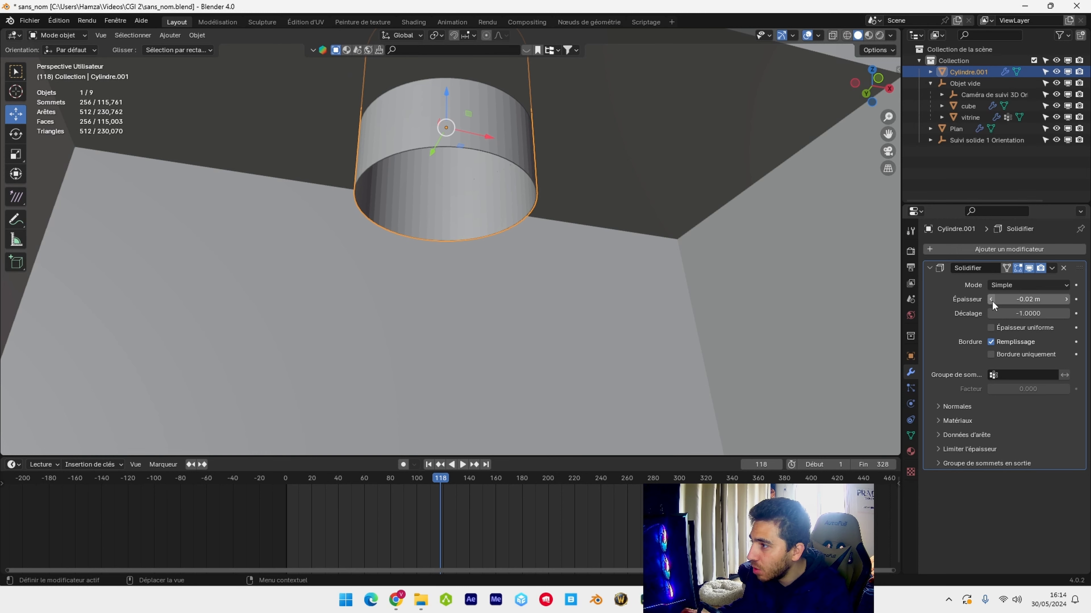
left_click(1036, 301)
type("-0.1")
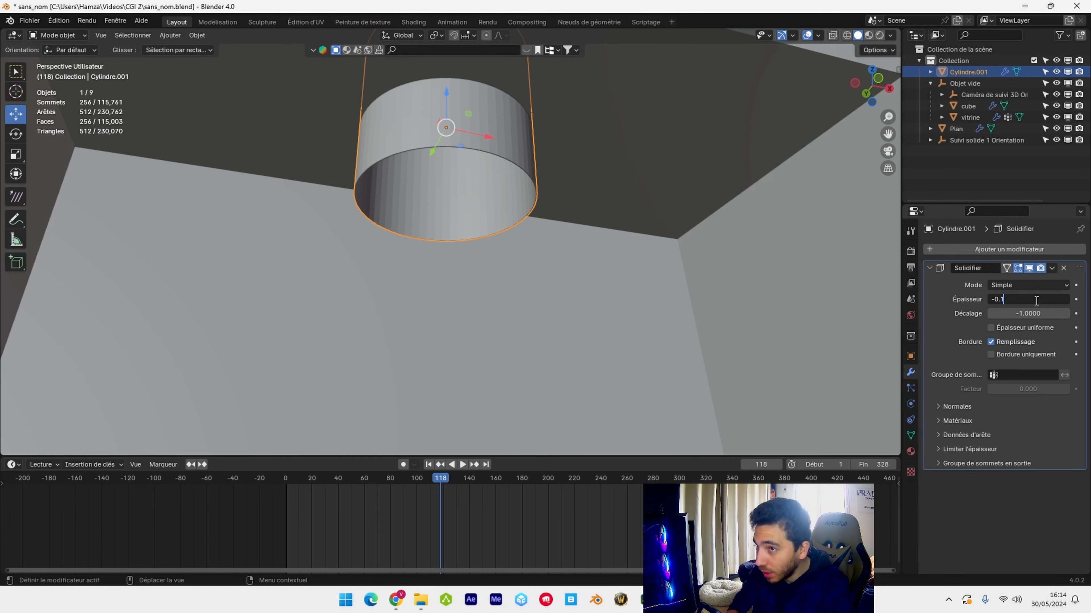
key("Return")
scroll(522, 215, "up", 4)
middle_click_drag(523, 214, 496, 202)
scroll(495, 201, "down", 2)
left_click(1051, 269)
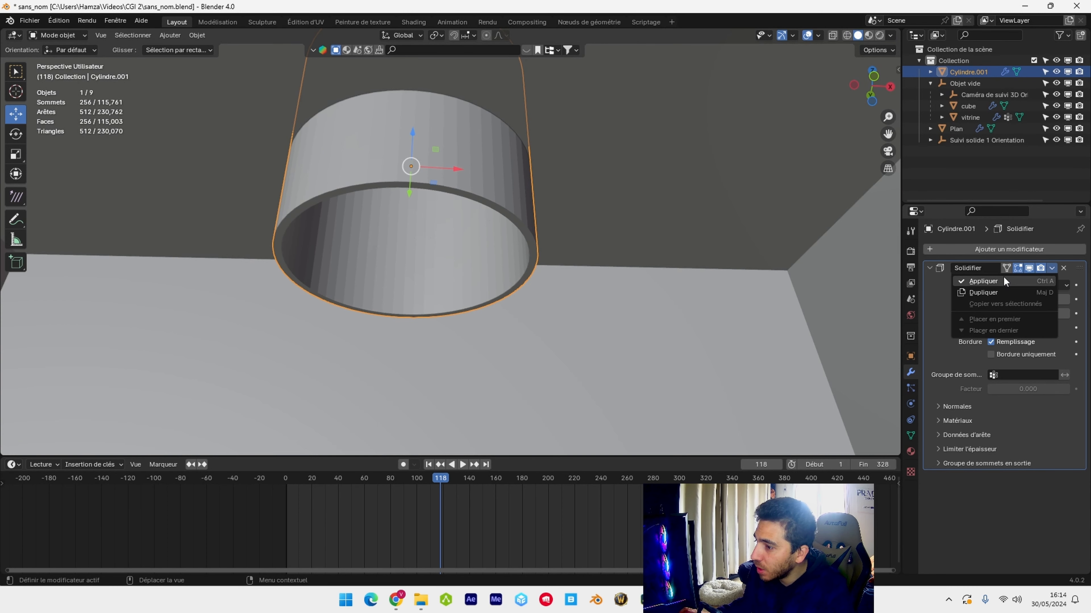
left_click(983, 283)
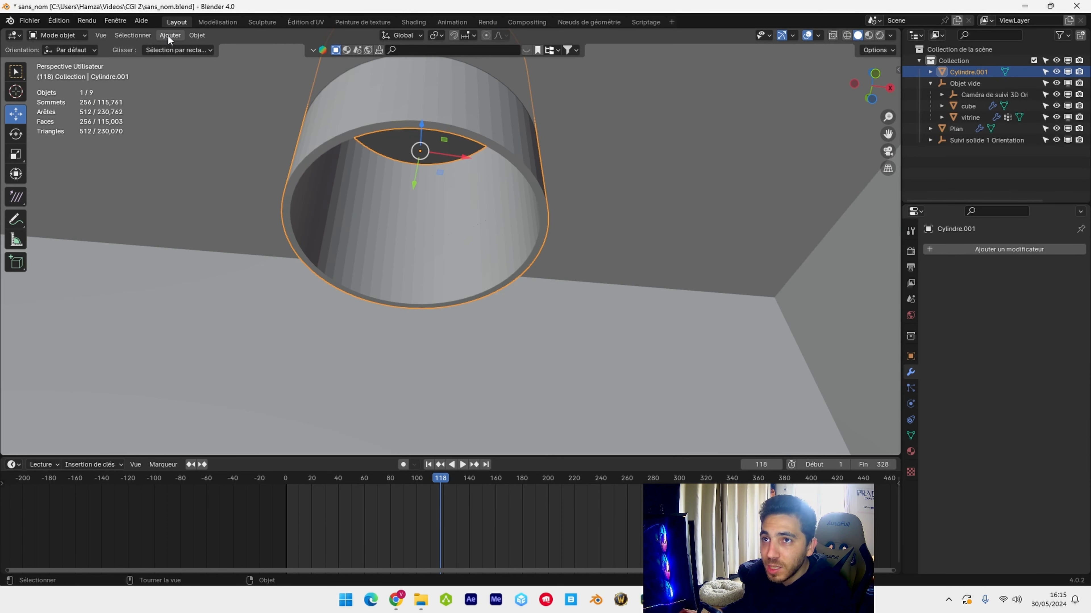
- Add a UV sphere and move it along Y to the box, by about 11.98 m and about -4.10 m
left_click(168, 36)
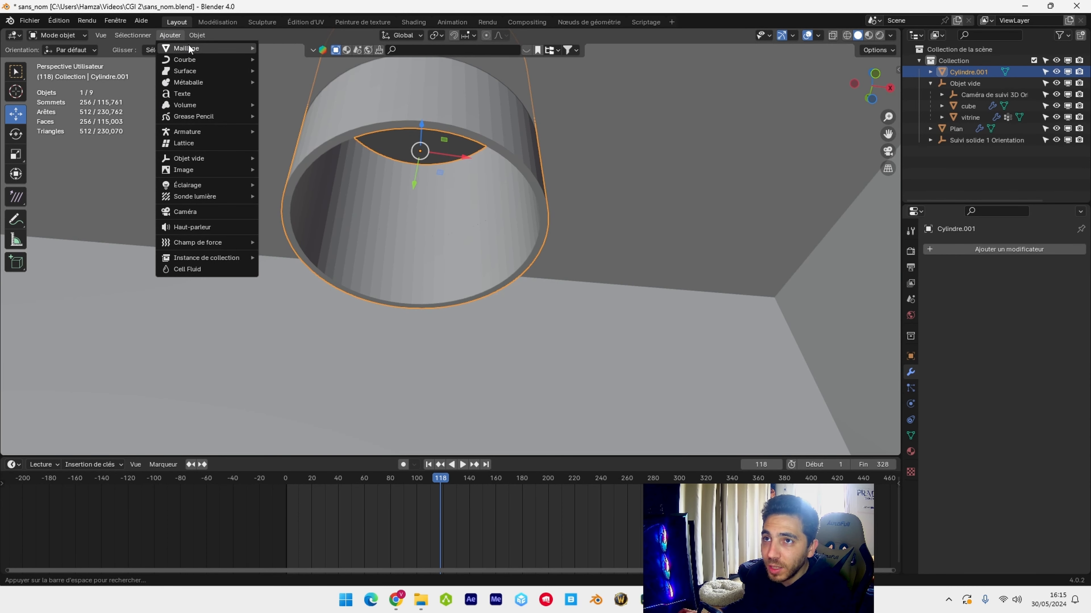
mouse_move(188, 44)
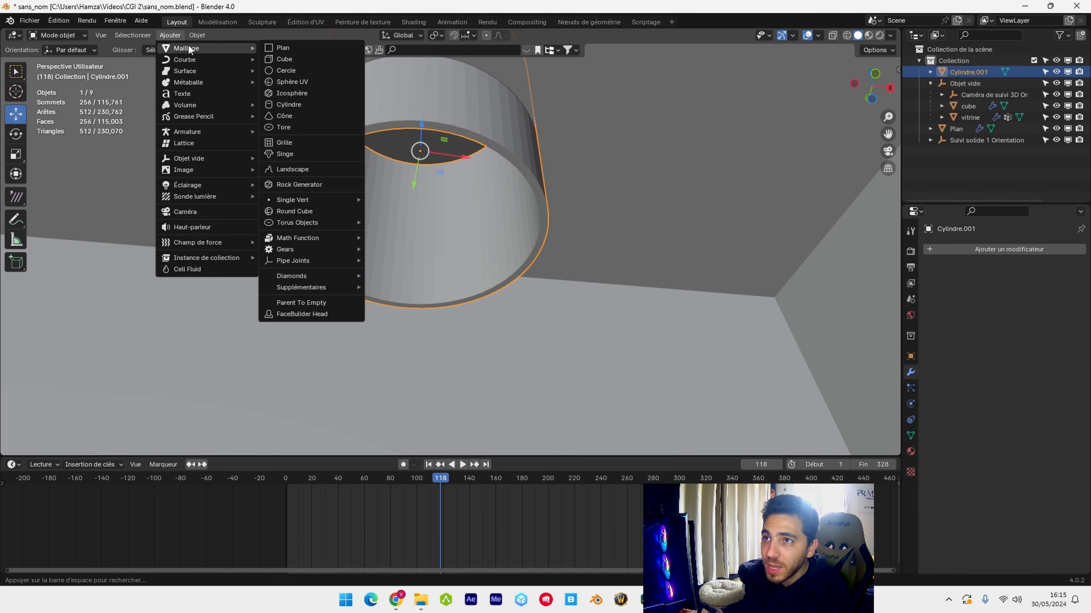
left_click(322, 83)
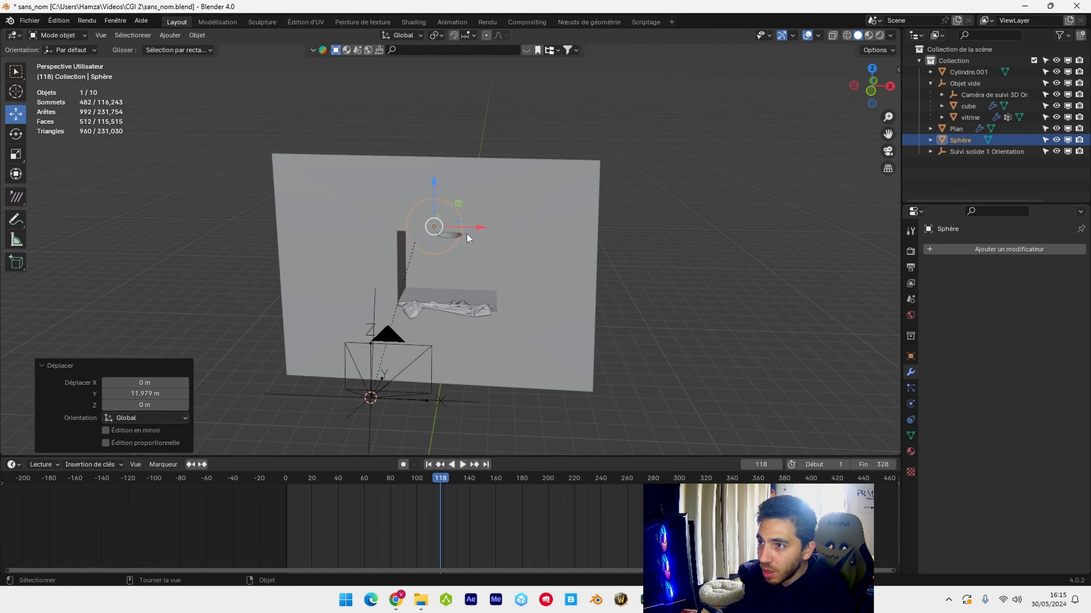
scroll(467, 234, "up", 6)
middle_click_drag(478, 208, 465, 166)
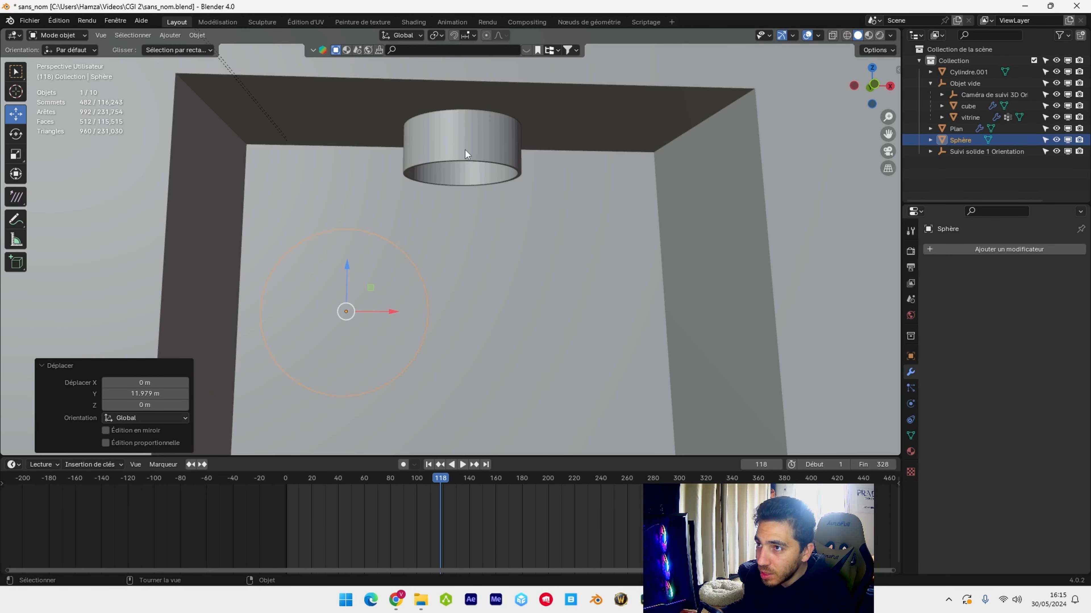
middle_click_drag(361, 256, 377, 276)
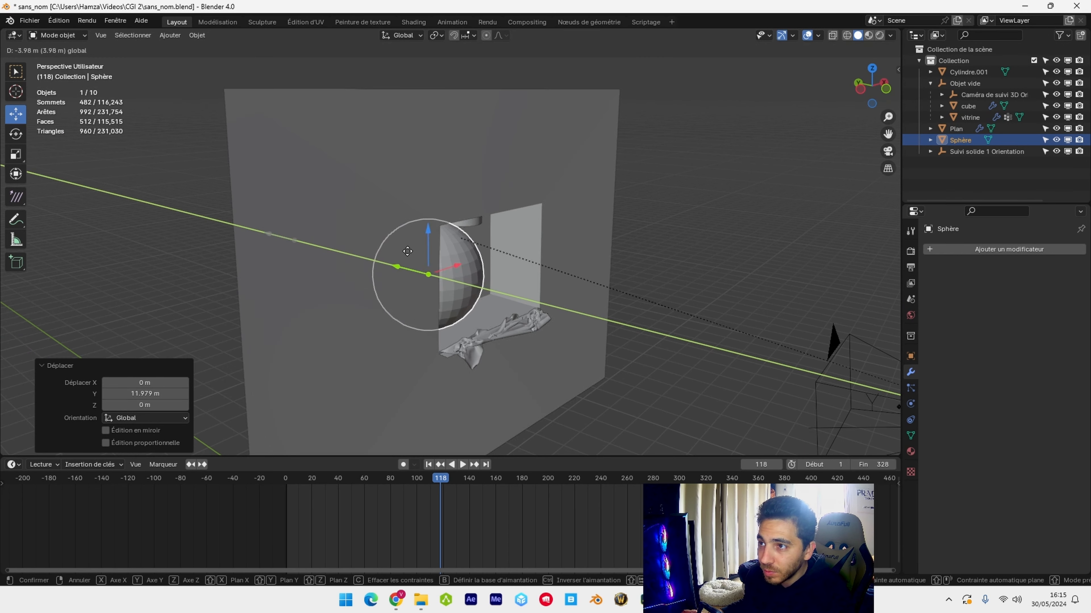
left_click_drag(399, 266, 404, 268)
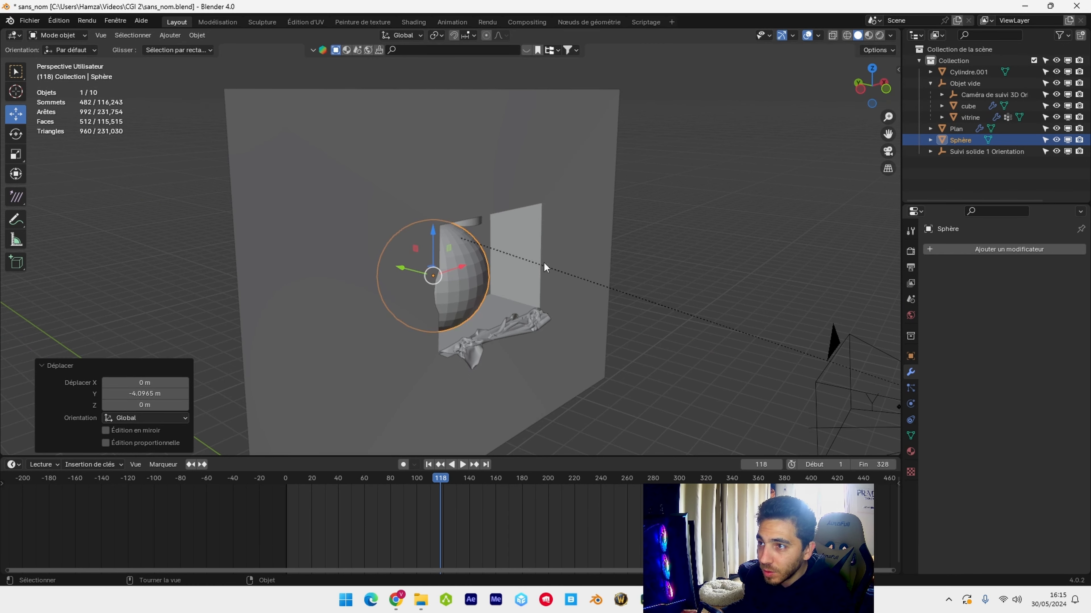
middle_click_drag(550, 264, 529, 253)
- Scale the sphere down by a final factor of 0.747, raise it into the ceiling cylinder and centre it there
key("s")
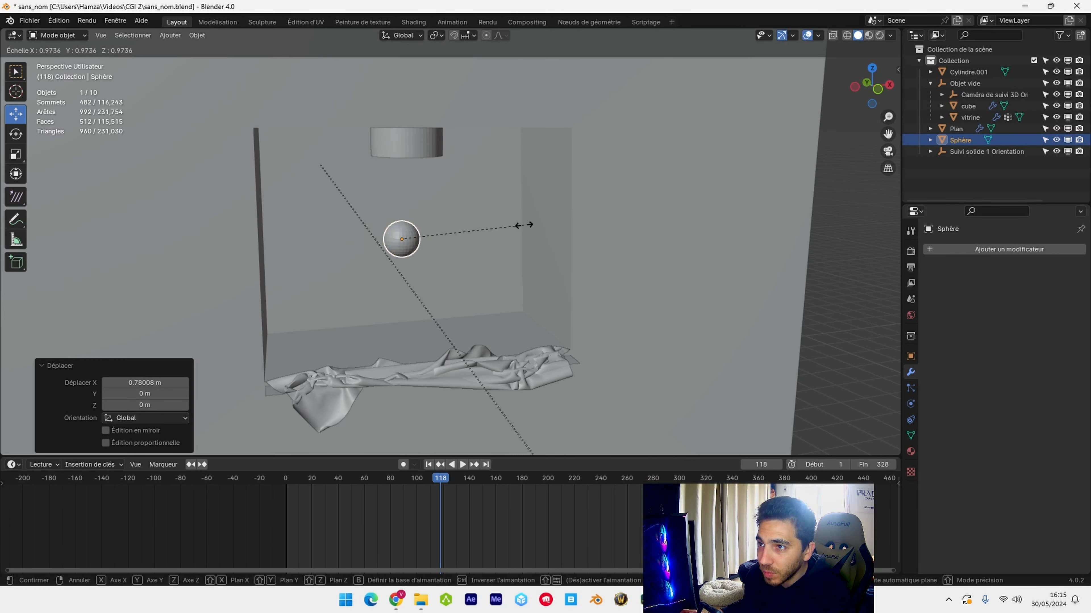
left_click(500, 226)
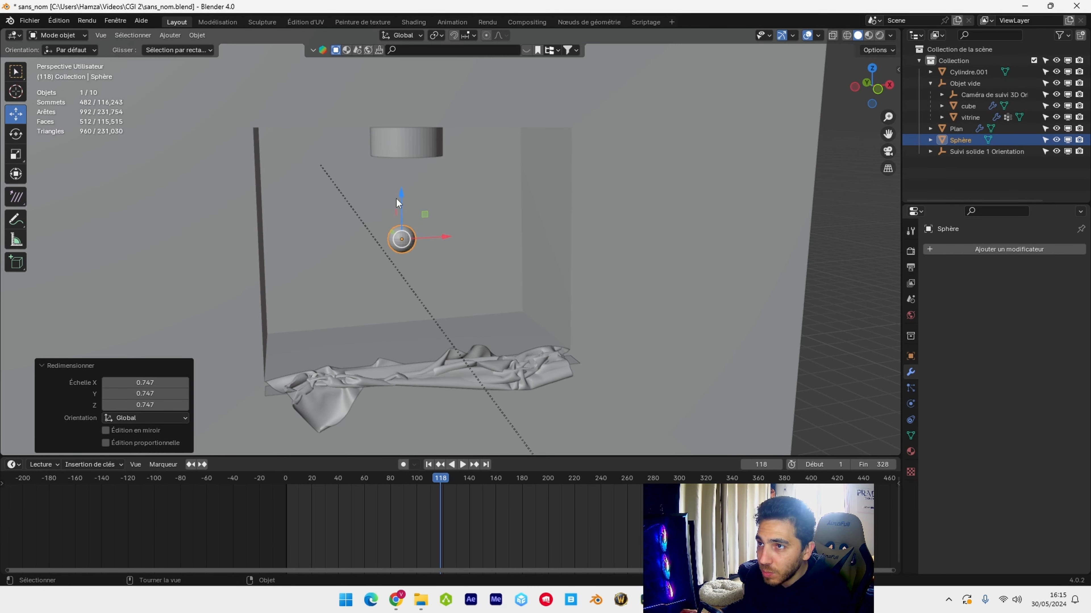
left_click_drag(402, 203, 415, 162)
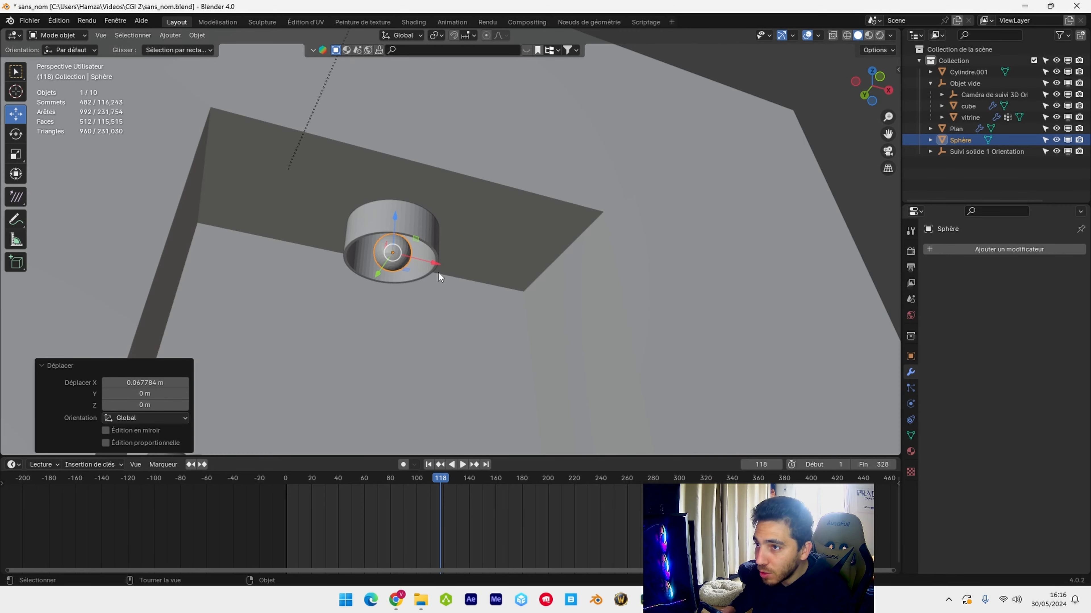
key("KP_7")
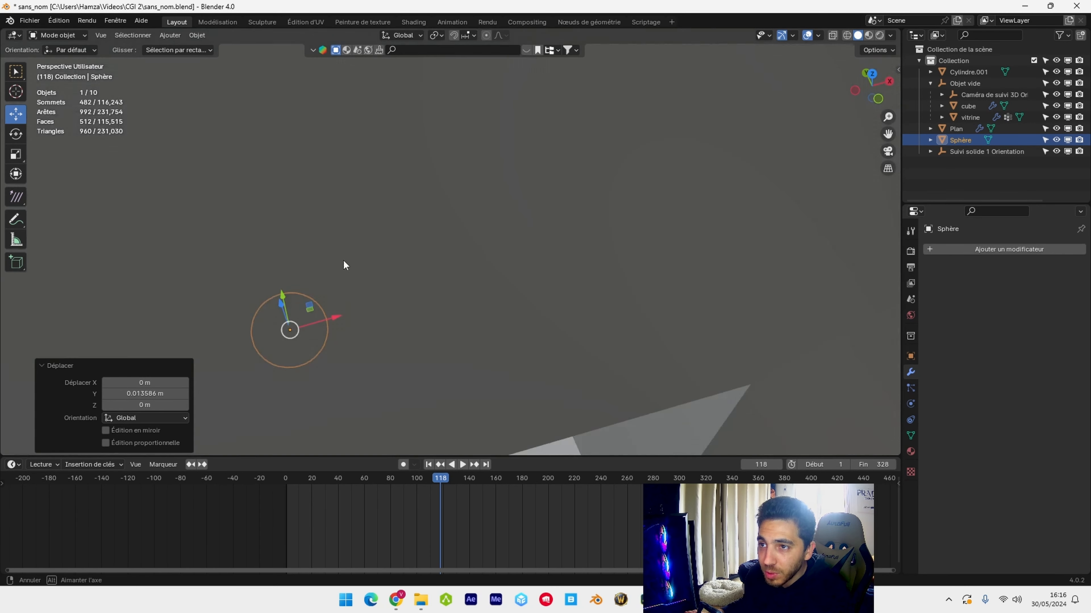
scroll(342, 259, "up", 5)
left_click_drag(275, 300, 278, 264)
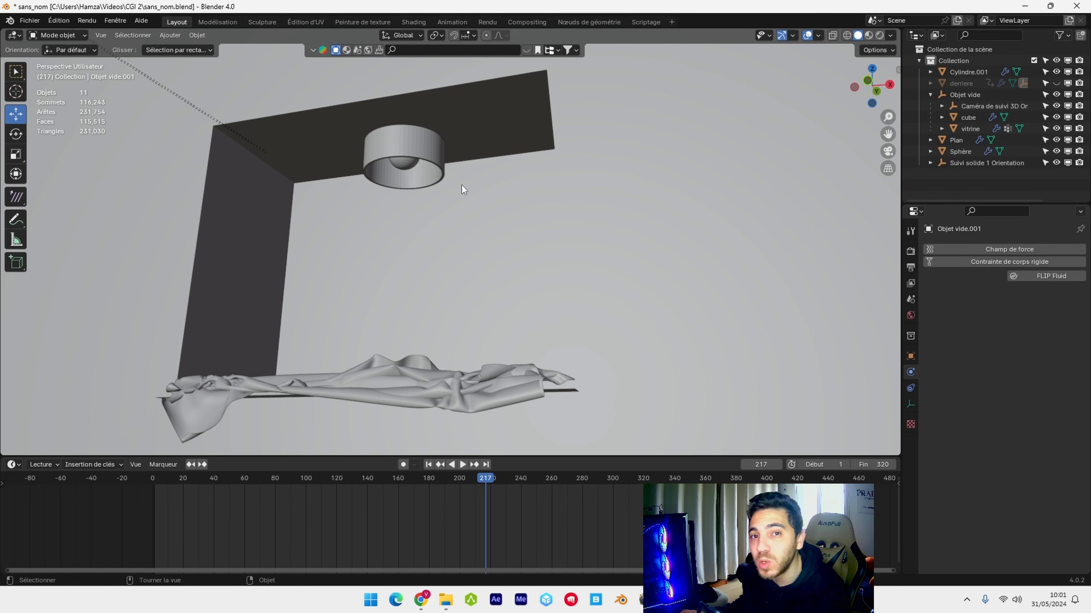
- Preview the velvet-lined jewelry box on Sketchfab in the browser and import a glTF 2.0 model into Blender from Téléchargements
key("alt+Tab")
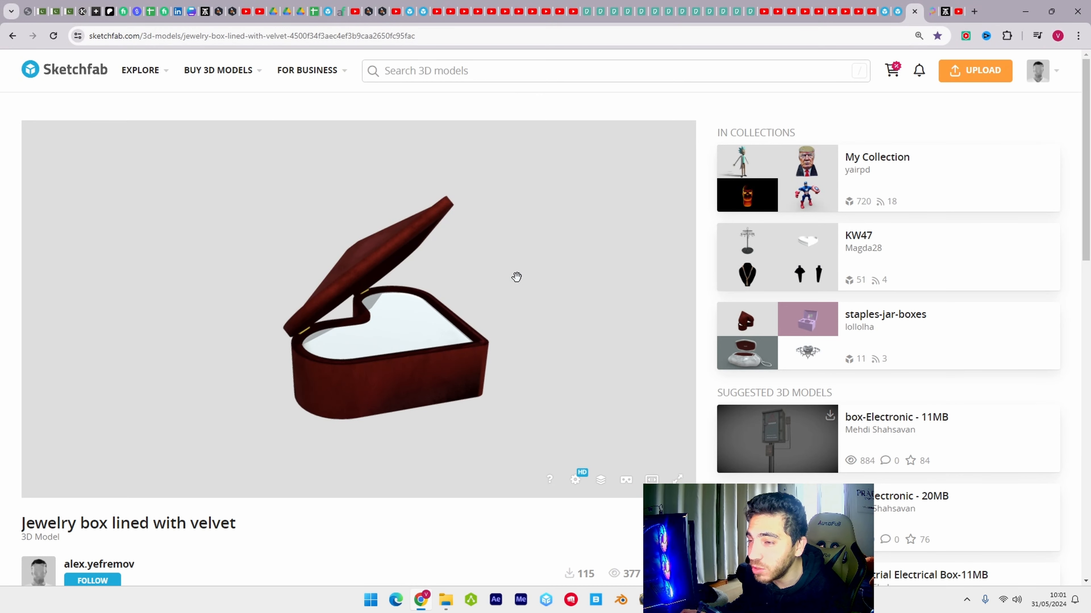
mouse_move(441, 328)
left_mouse_down()
mouse_move(404, 338)
mouse_move(409, 357)
mouse_move(446, 297)
left_mouse_up()
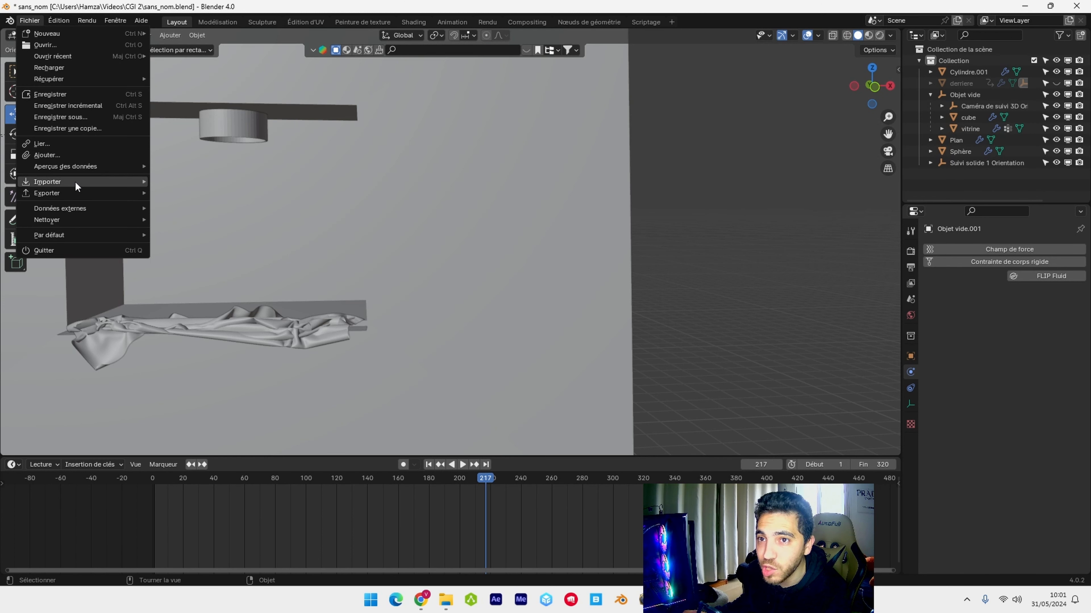
mouse_move(76, 181)
left_click(249, 279)
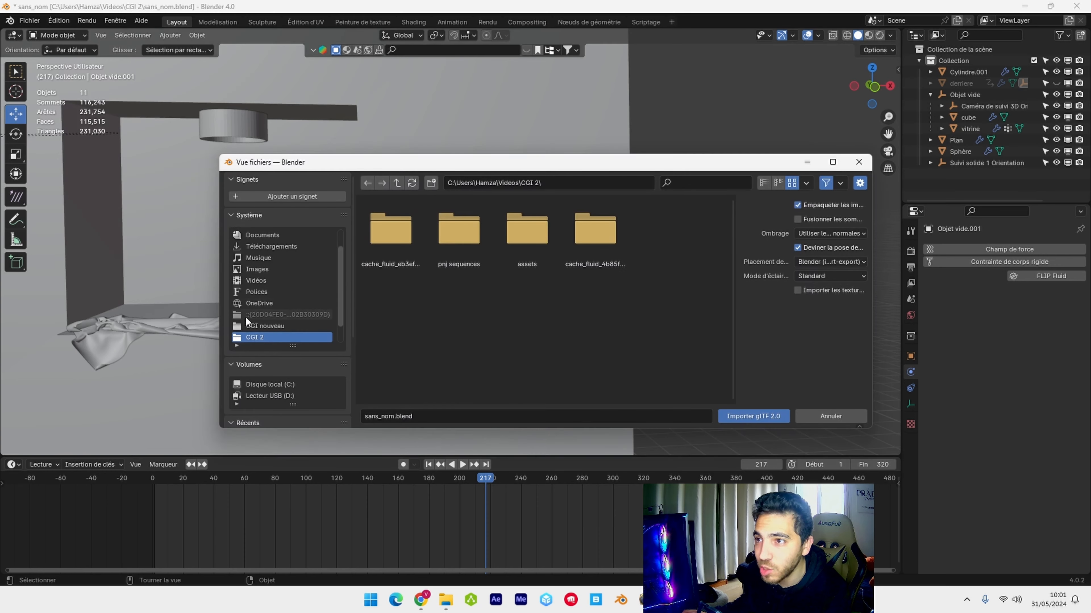
left_click(271, 246)
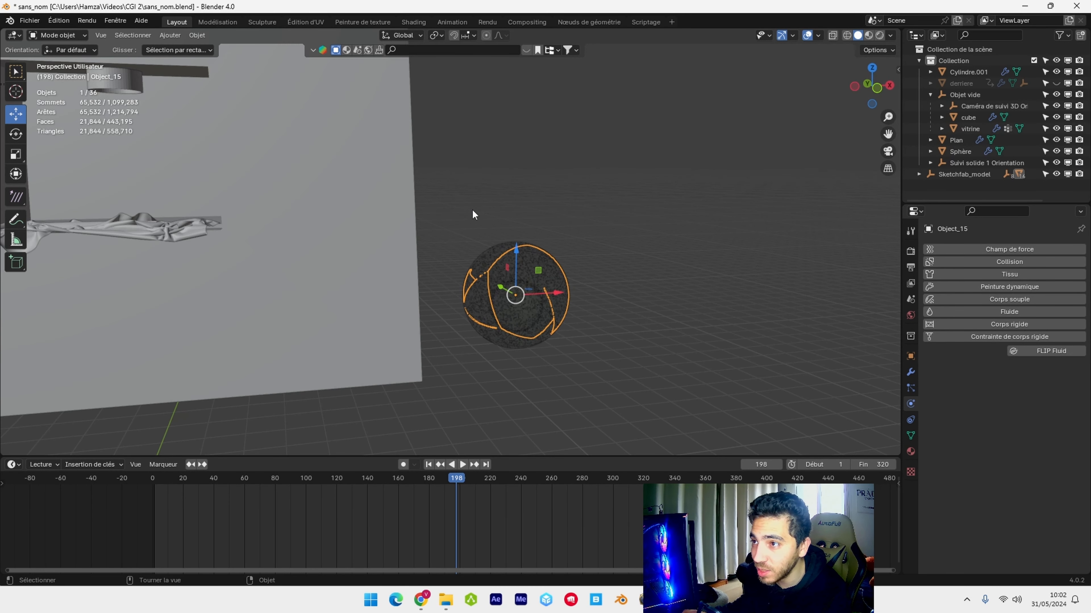
- Select all parts of the imported ball beside the facade and join their meshes into a single object
left_click(535, 272)
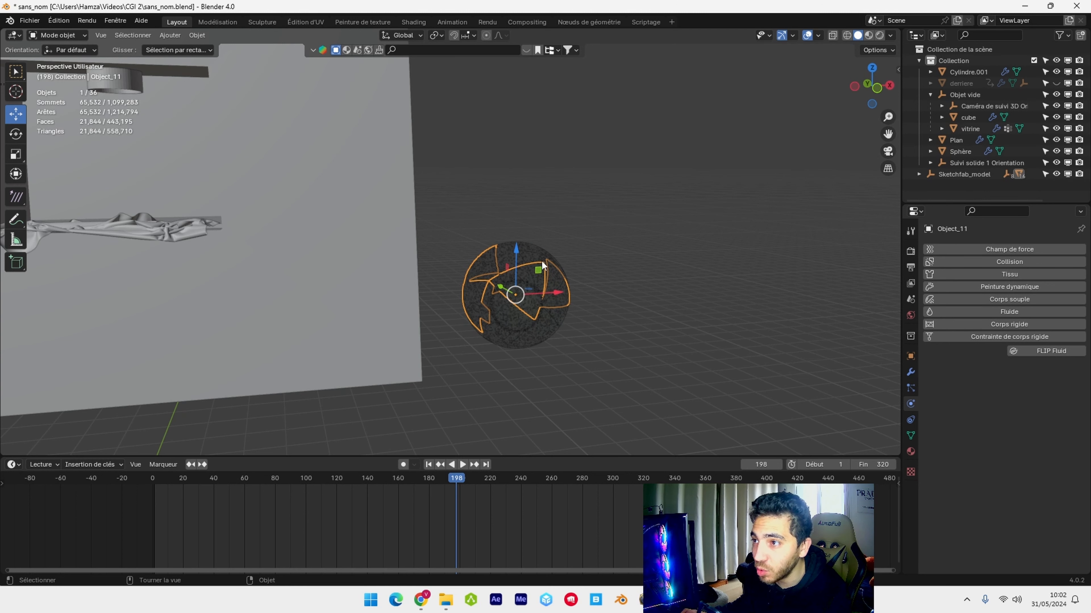
left_click_drag(438, 194, 661, 419)
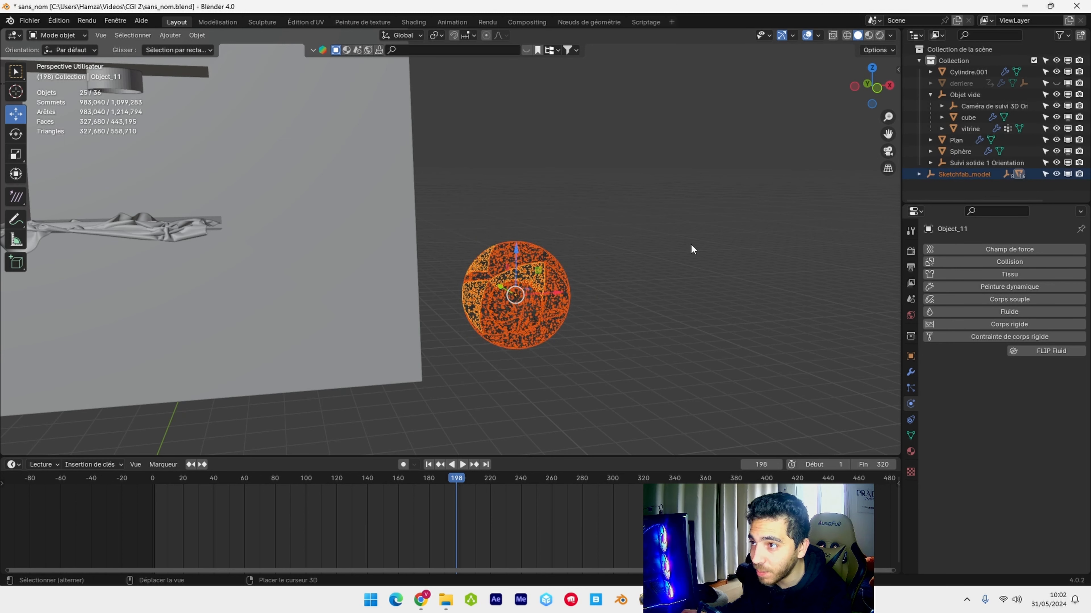
key("ctrl+j")
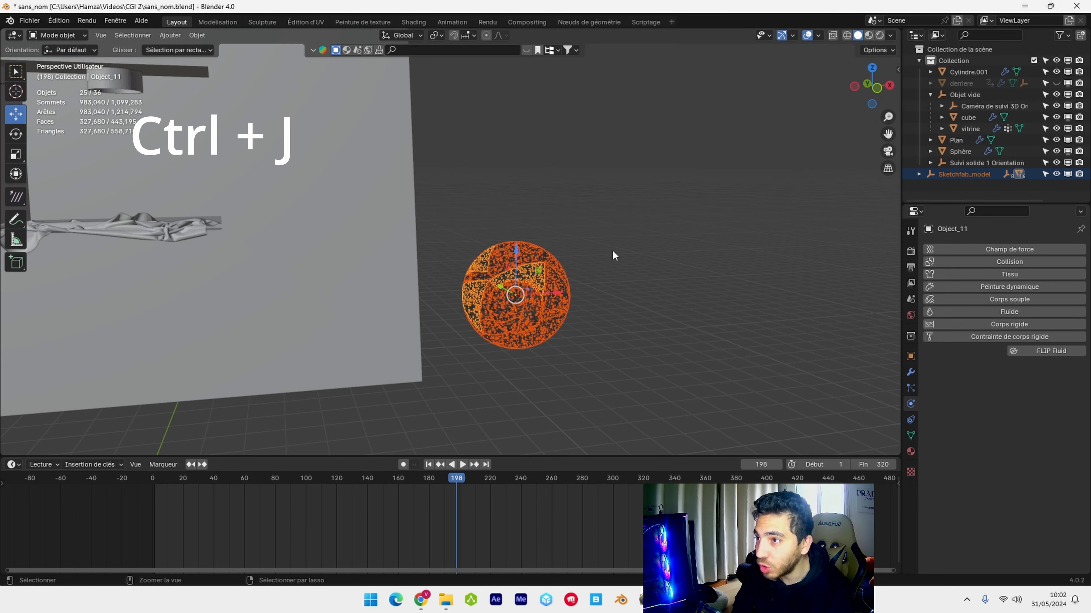
left_click(868, 39)
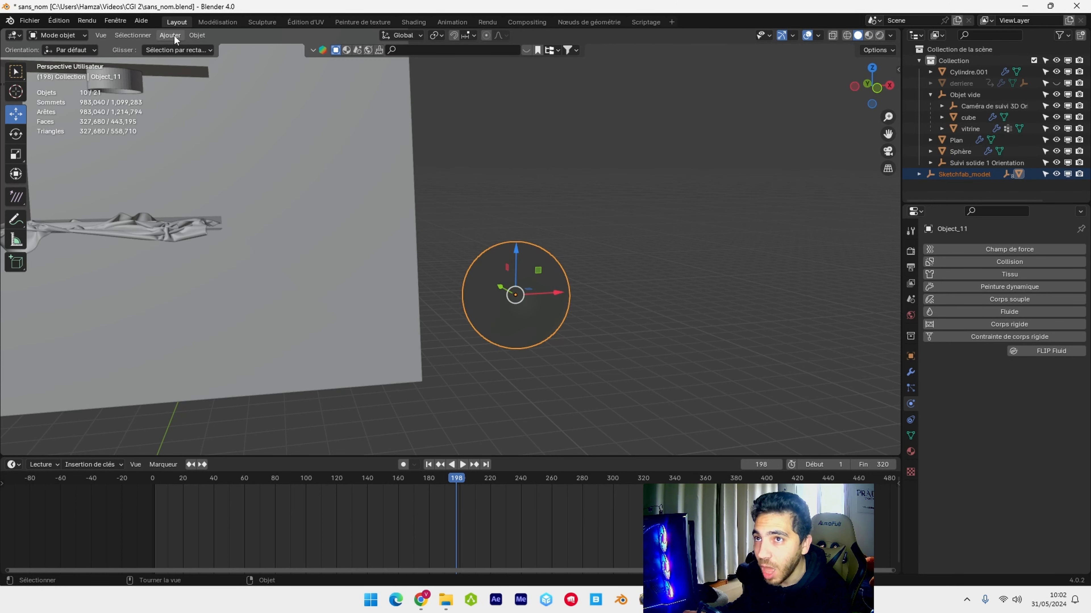
- Add a cube-shaped empty and position it together with the imported ball so that it encloses the ball
left_click(173, 36)
mouse_move(192, 49)
mouse_move(212, 161)
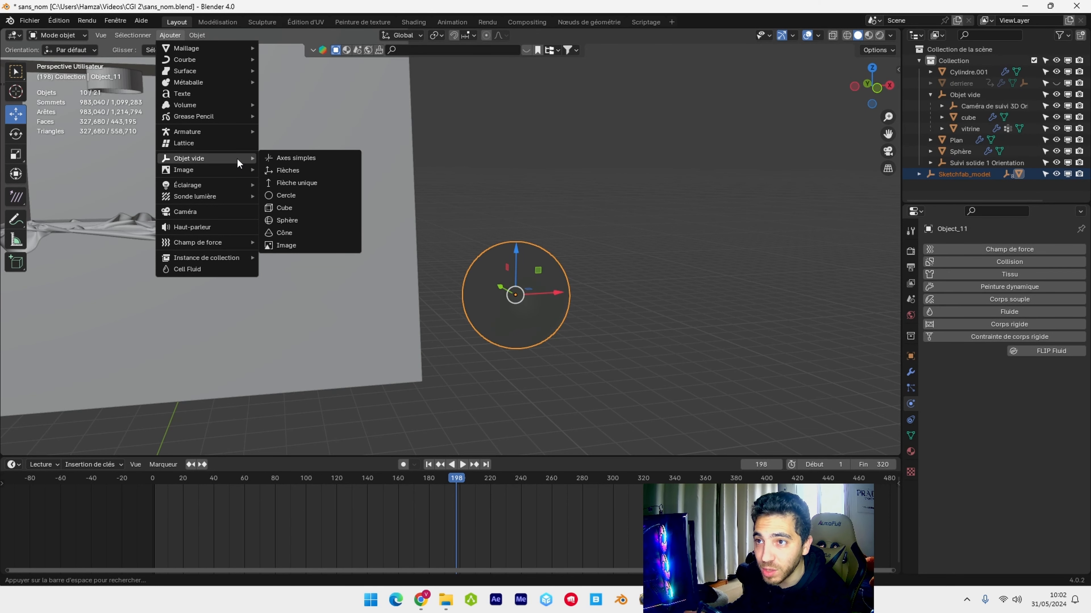
left_click(290, 206)
left_click_drag(651, 206, 518, 126)
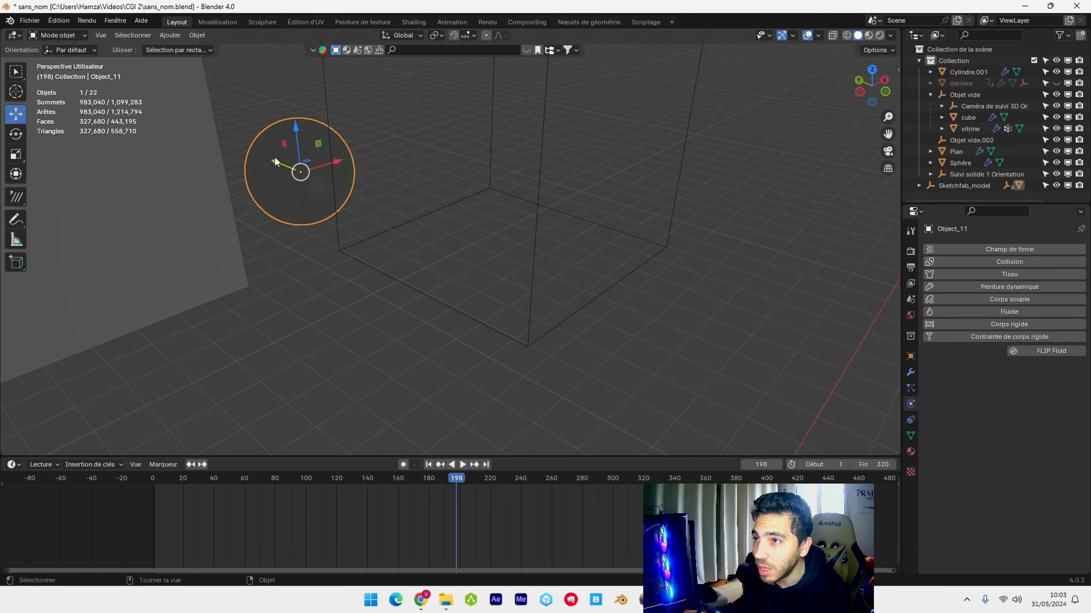
left_click_drag(277, 164, 343, 185)
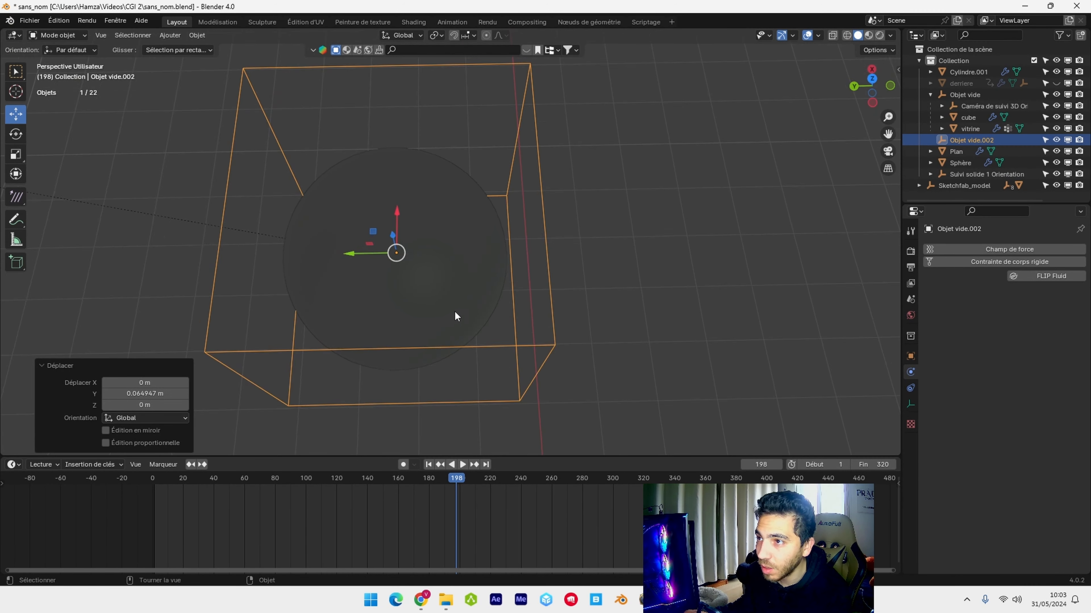
- Parent the imported ball to the cube-shaped empty as object, keeping its transformation
middle_click_drag(455, 312, 494, 194)
left_click(468, 190)
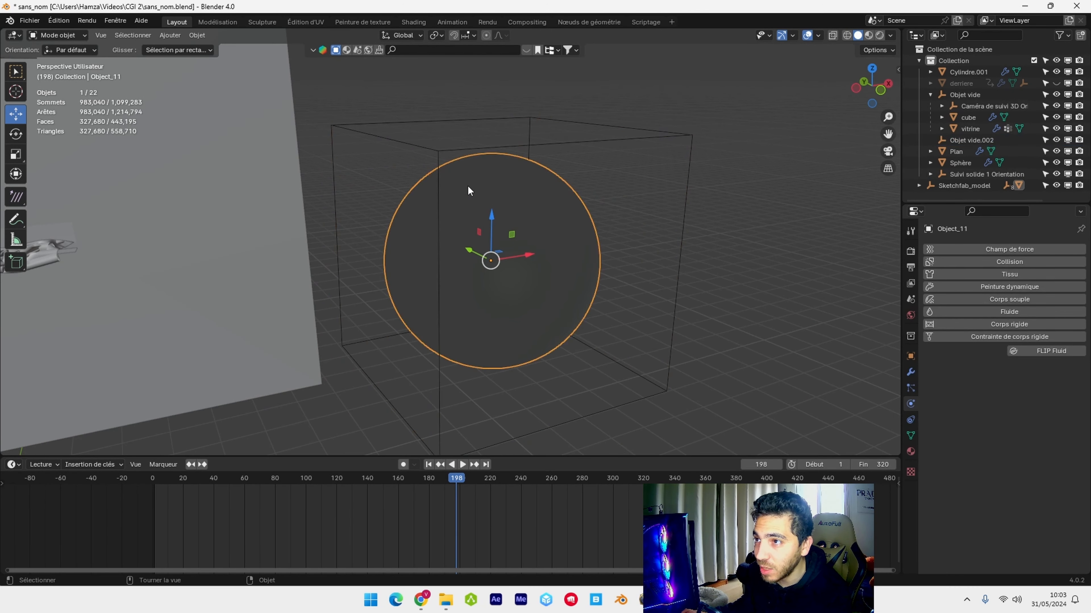
left_click(443, 149, "shift")
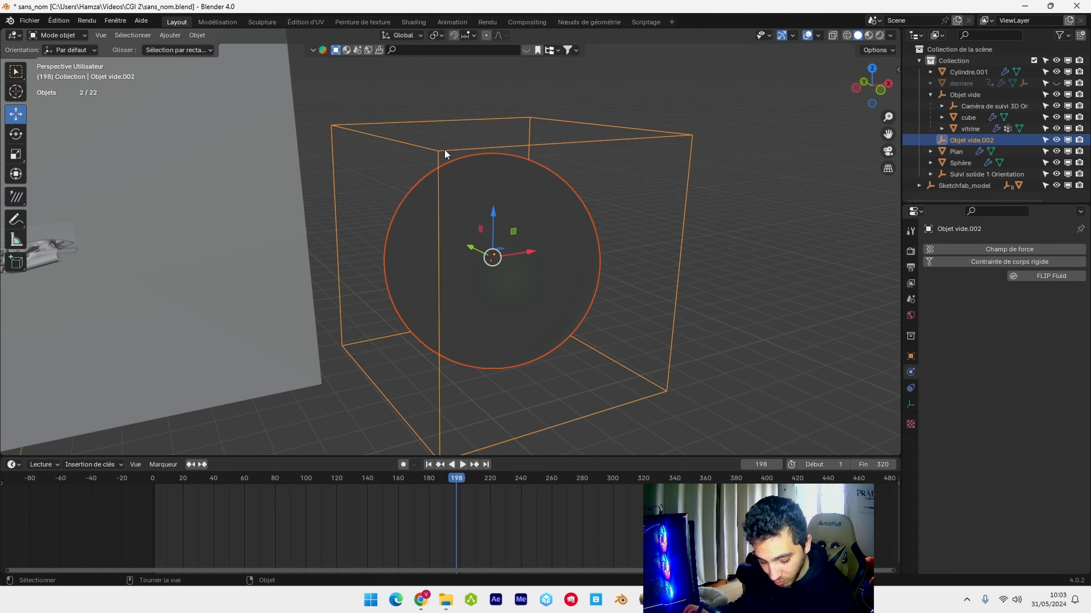
key("ctrl+p")
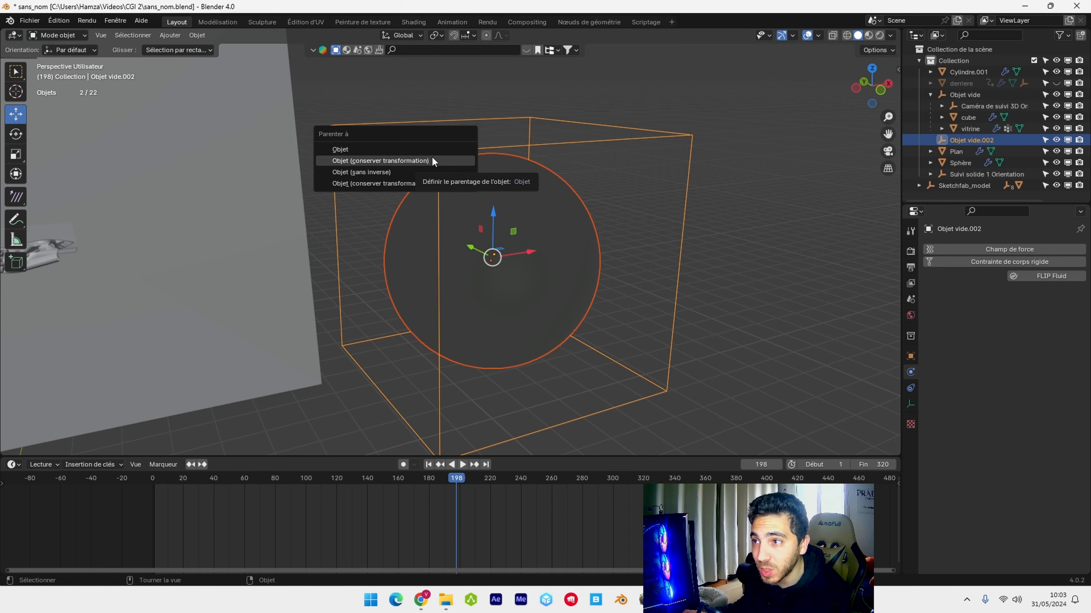
left_click(381, 161)
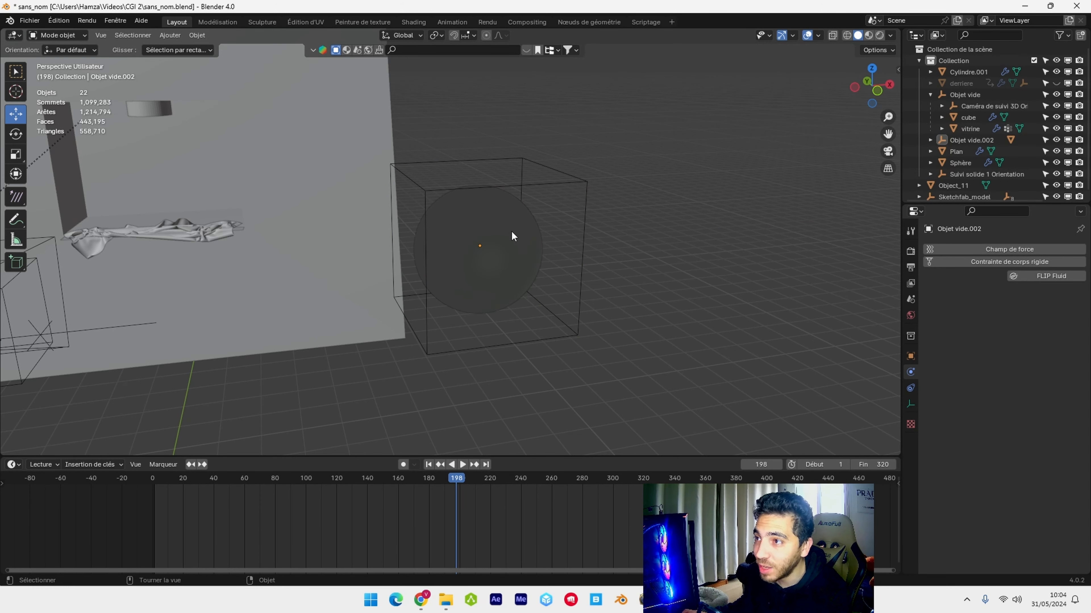
- Move the cube-shaped empty with its ball into the facade's box opening and scale it down to fit inside
left_click(557, 198)
left_click_drag(523, 246, 550, 208)
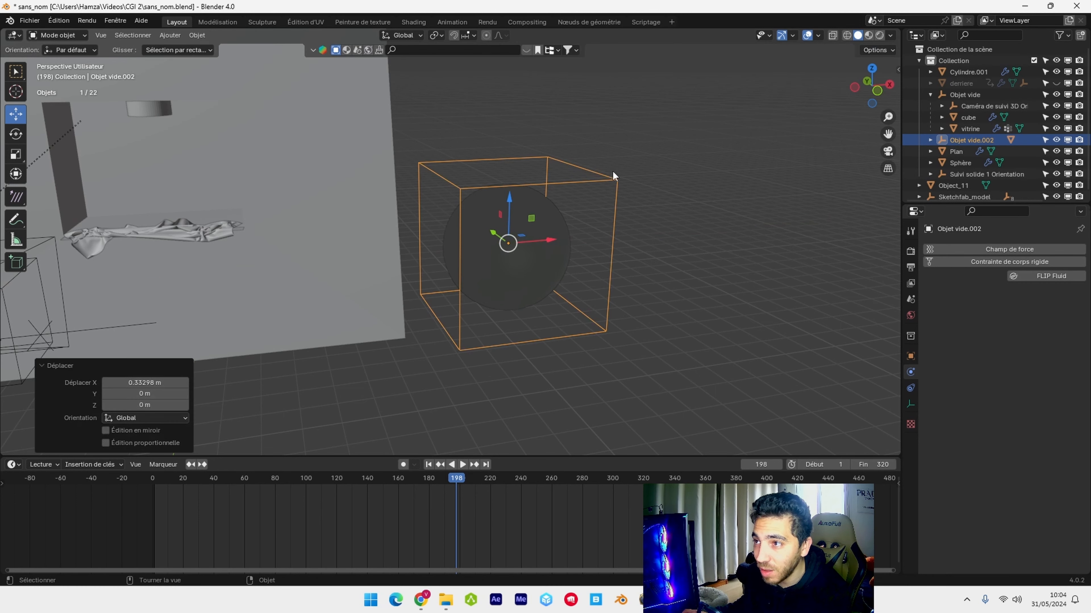
middle_click_drag(500, 274, 609, 295)
key("g")
key("y")
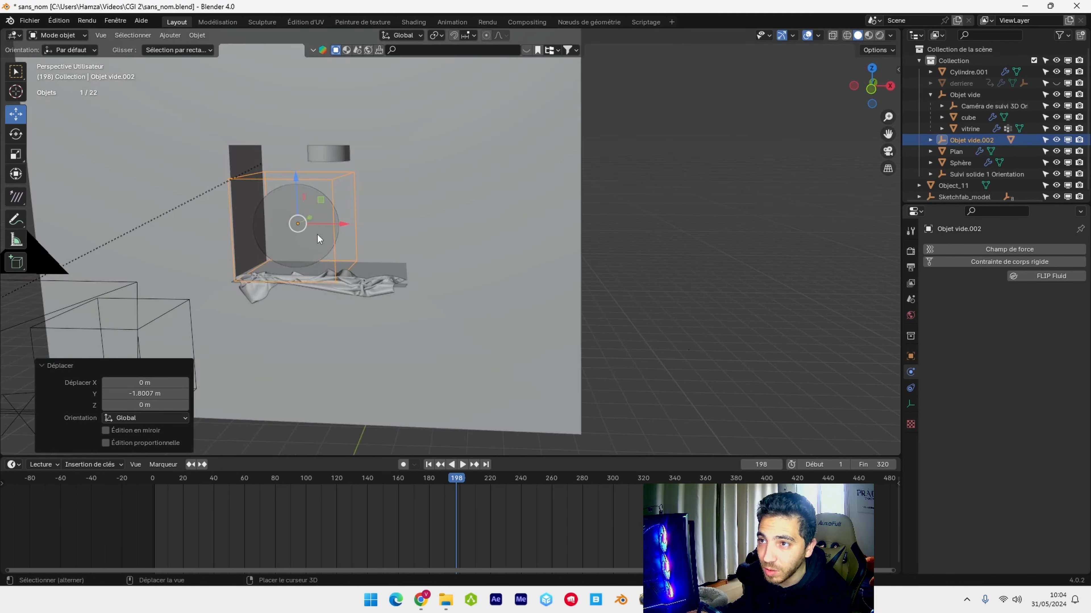
scroll(358, 324, "up", 4)
middle_click_drag(319, 238, 339, 322, "shift")
middle_click_drag(340, 322, 518, 234, "shift")
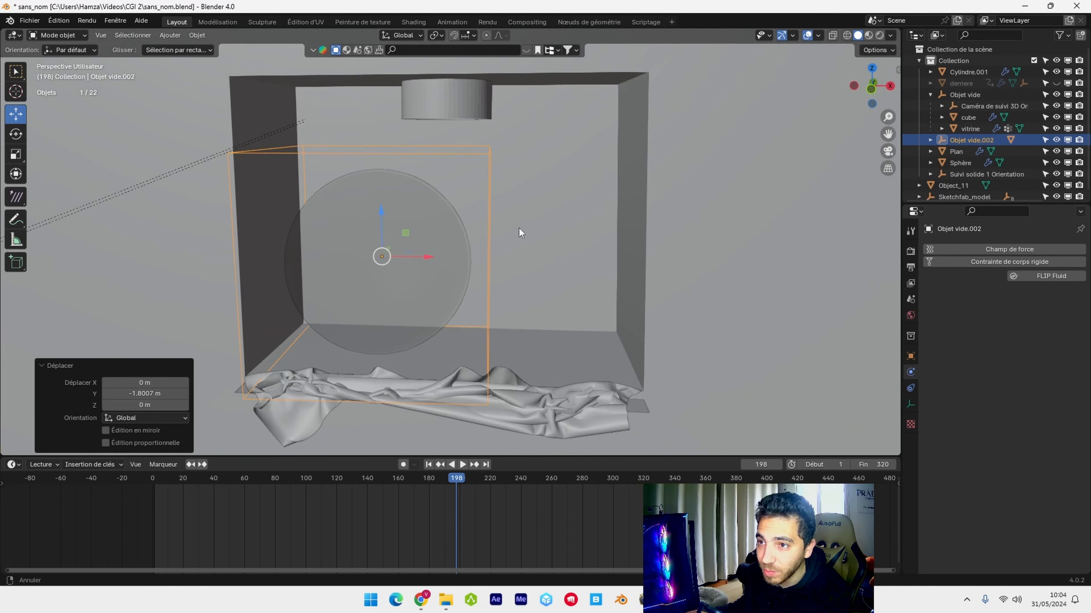
left_click_drag(428, 258, 477, 258)
key("s")
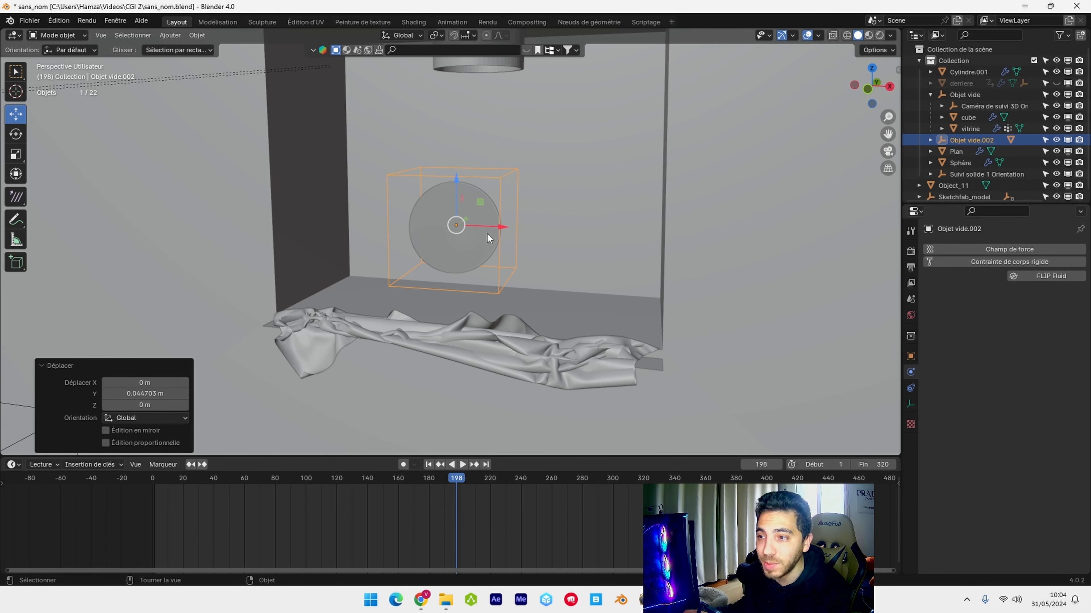
- Insert a position, rotation and scale keyframe for the empty at frame 1
left_click(429, 465)
key("space")
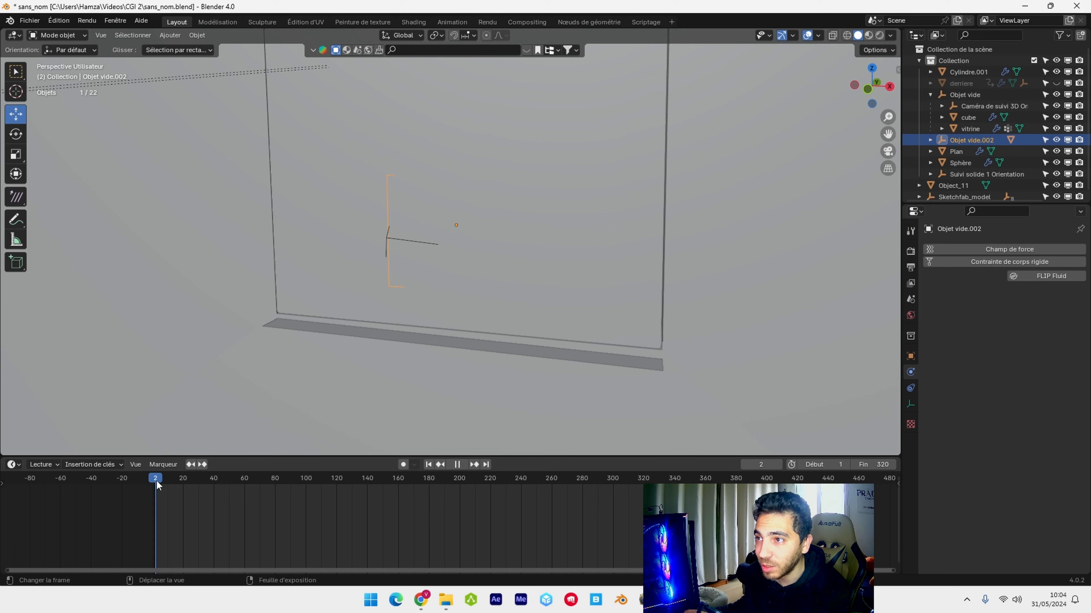
key("Escape")
key("i")
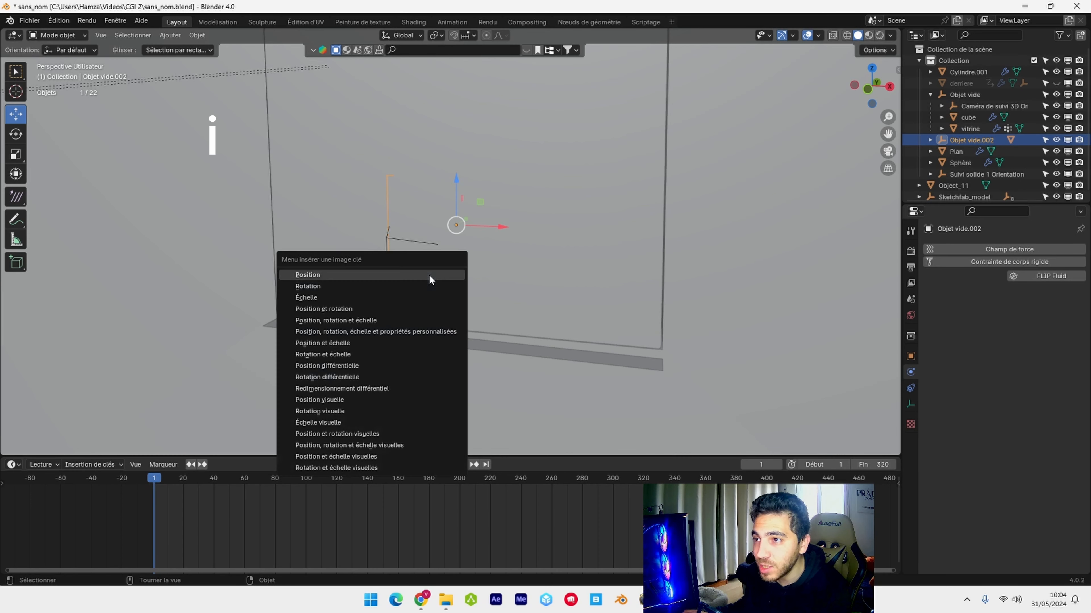
left_click(418, 321)
- At frame 103, raise the empty with the ball inside the box and keyframe it
left_click_drag(153, 480, 311, 483)
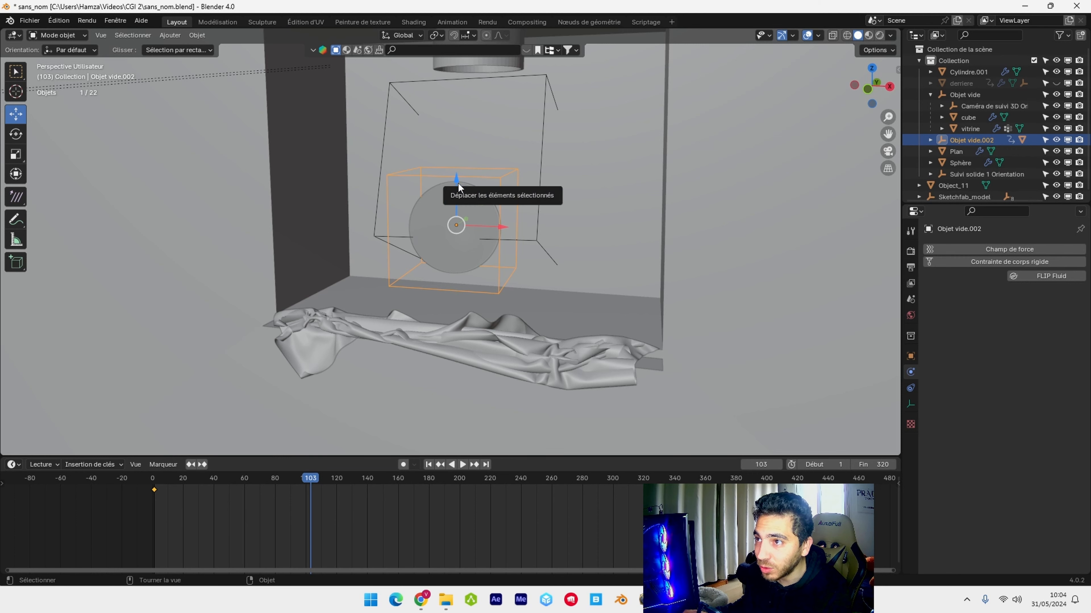
left_click_drag(459, 187, 458, 131)
key("i")
left_click(253, 316)
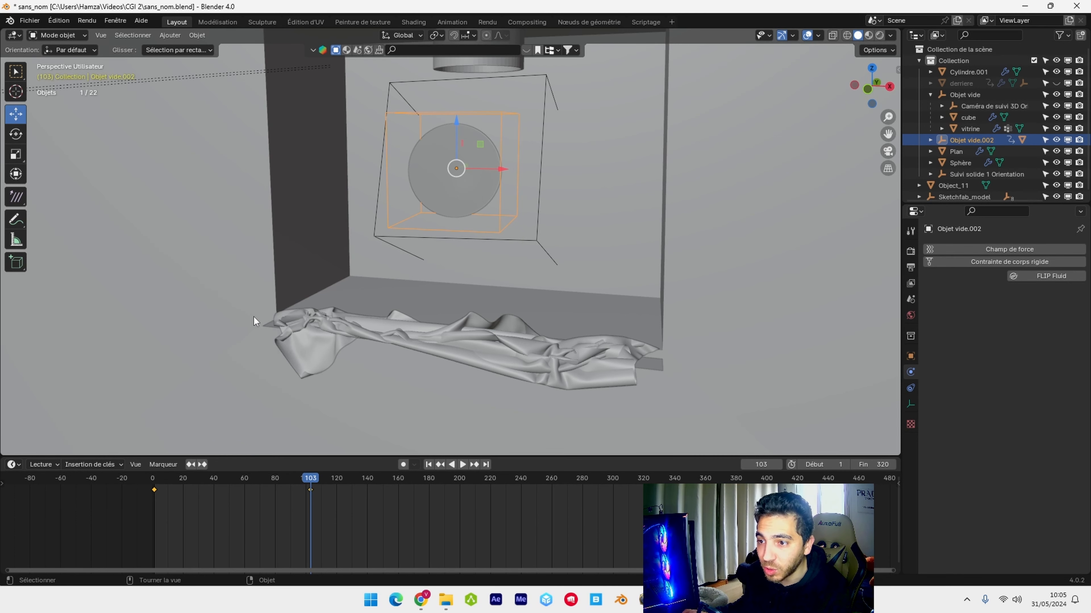
- At frame 199, move the empty forward along Y out of the box and keyframe it
middle_click_drag(436, 271, 488, 289)
left_click_drag(505, 178, 537, 201)
left_click_drag(290, 484, 458, 484)
left_click_drag(506, 174, 751, 306)
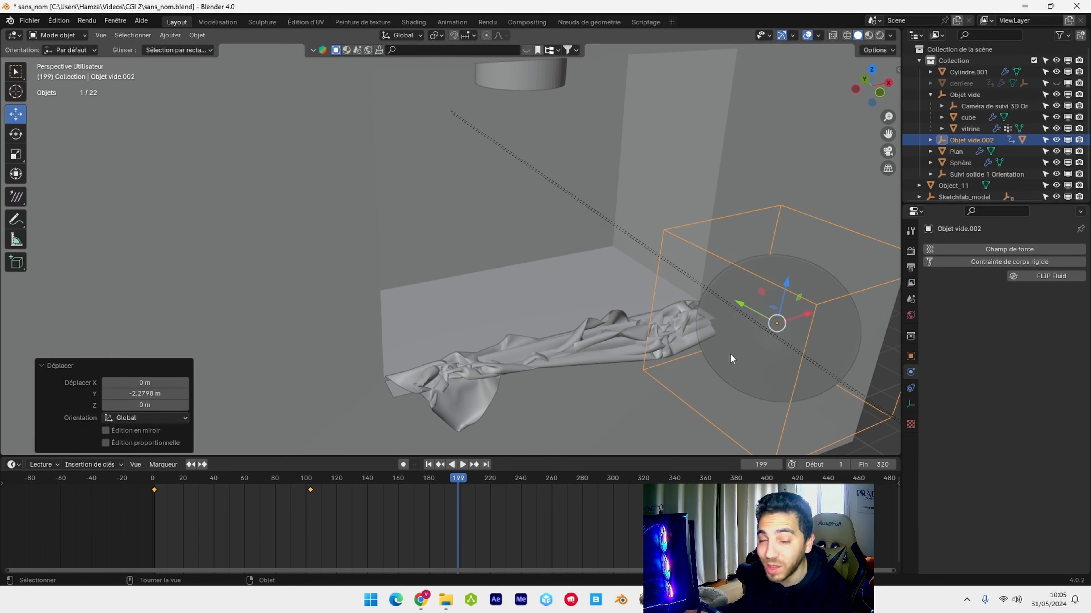
middle_click_drag(574, 334, 504, 269, "shift")
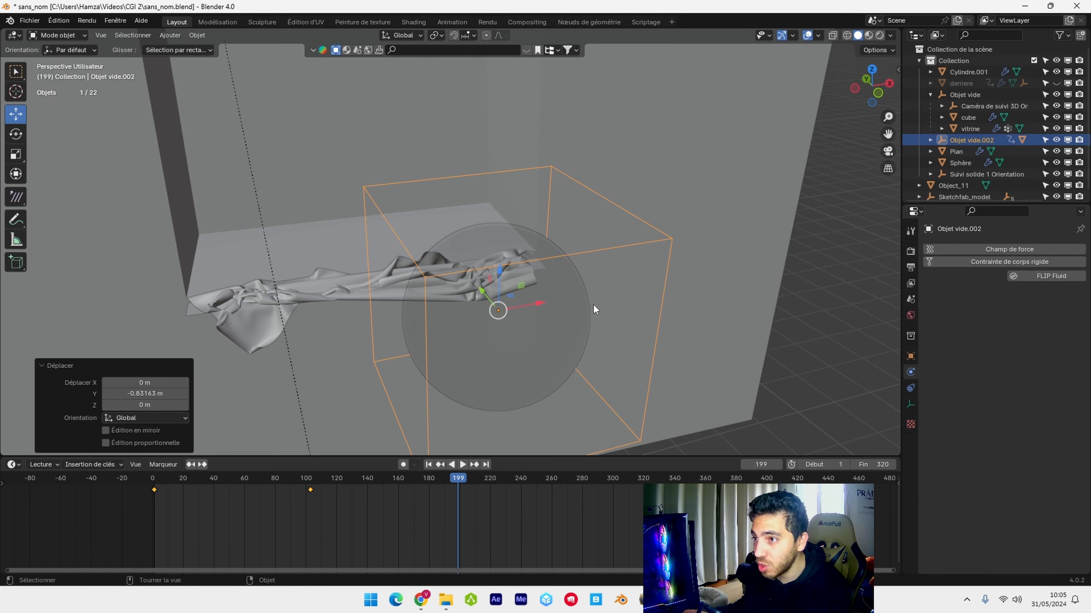
key("i")
left_click(593, 304)
- Scrub the timeline and play the animation from frame 1 to review the object's movement out of the box
middle_click_drag(593, 305, 580, 323)
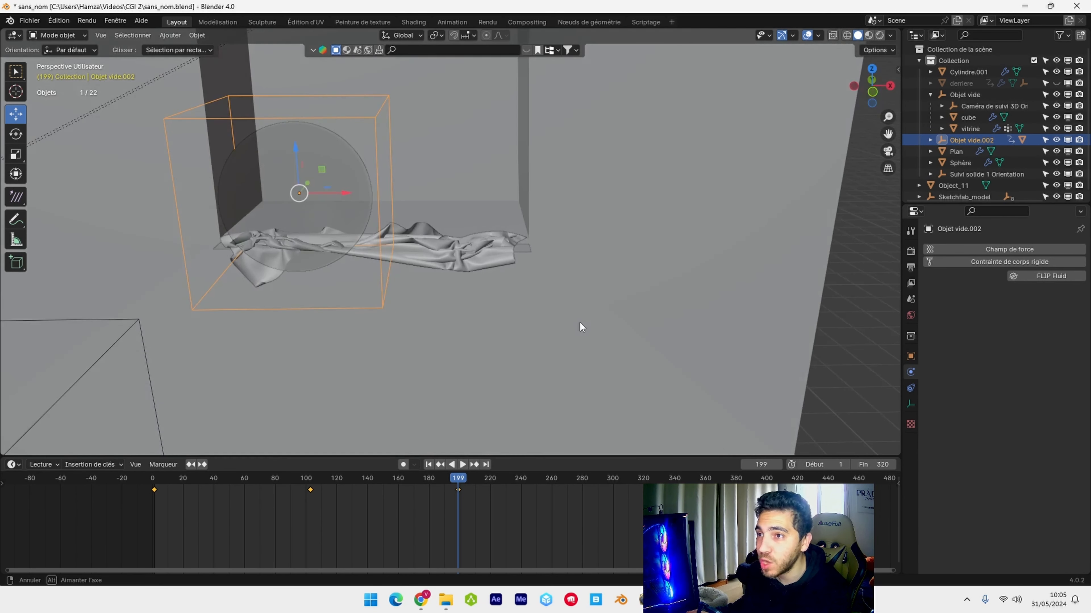
left_click_drag(458, 479, 328, 480)
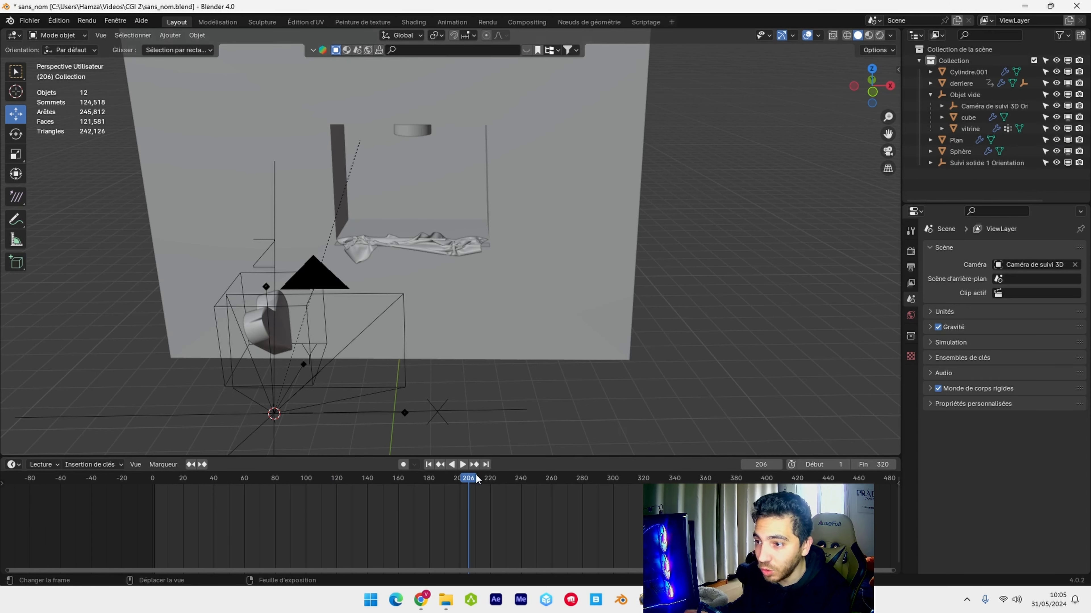
left_click_drag(476, 479, 299, 492)
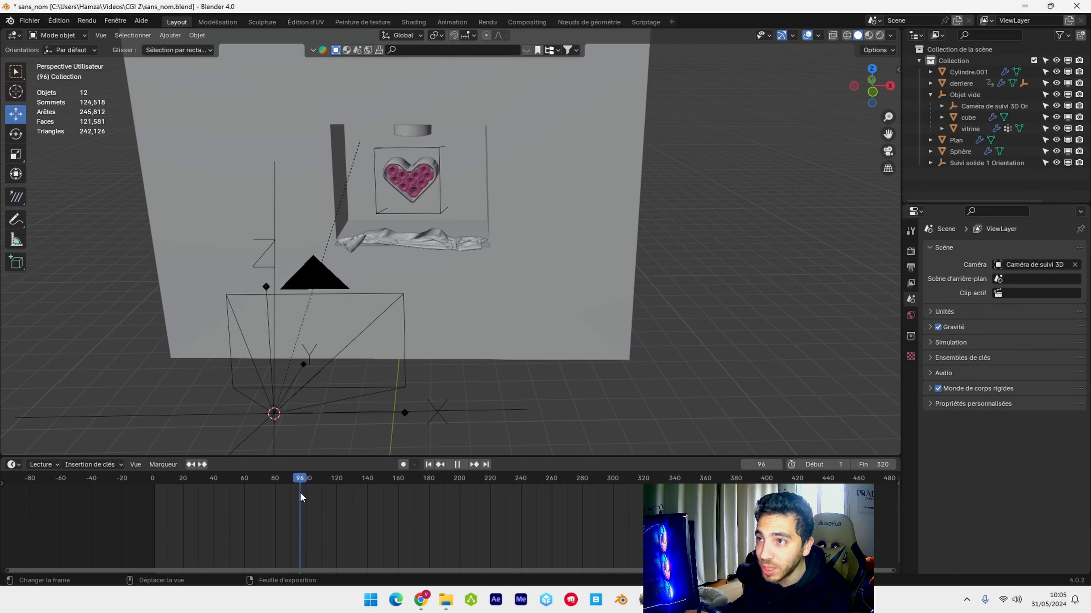
left_click(428, 465)
middle_click_drag(487, 290, 525, 297)
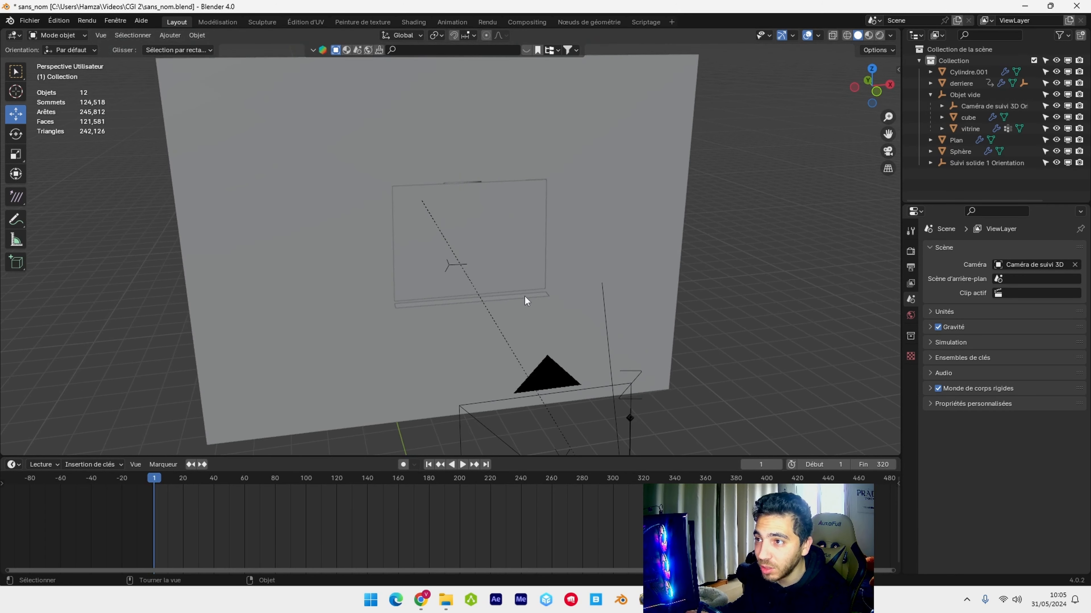
key("space")
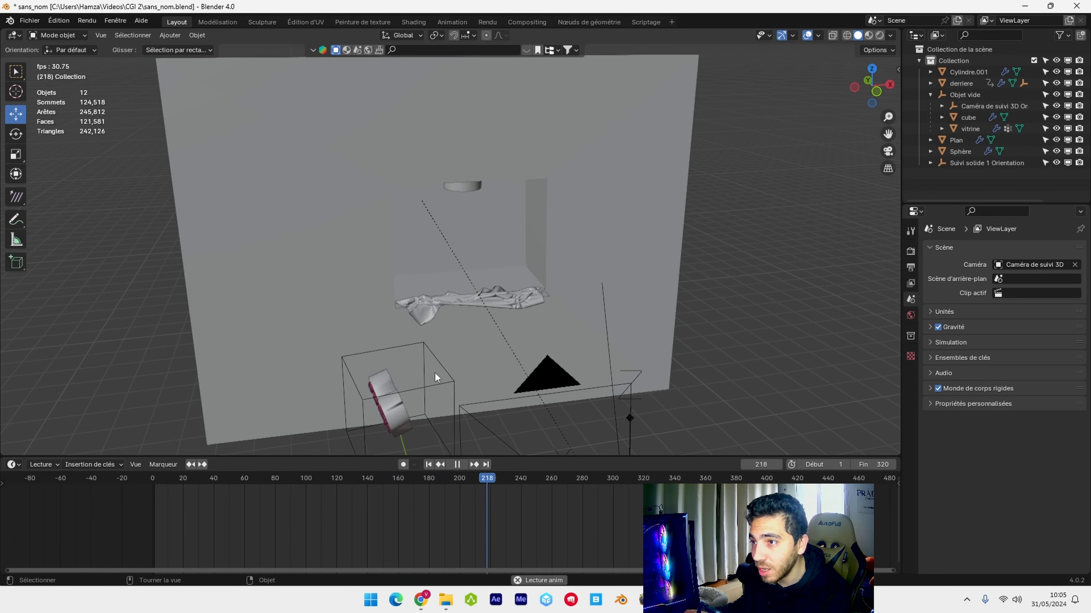
key("space")
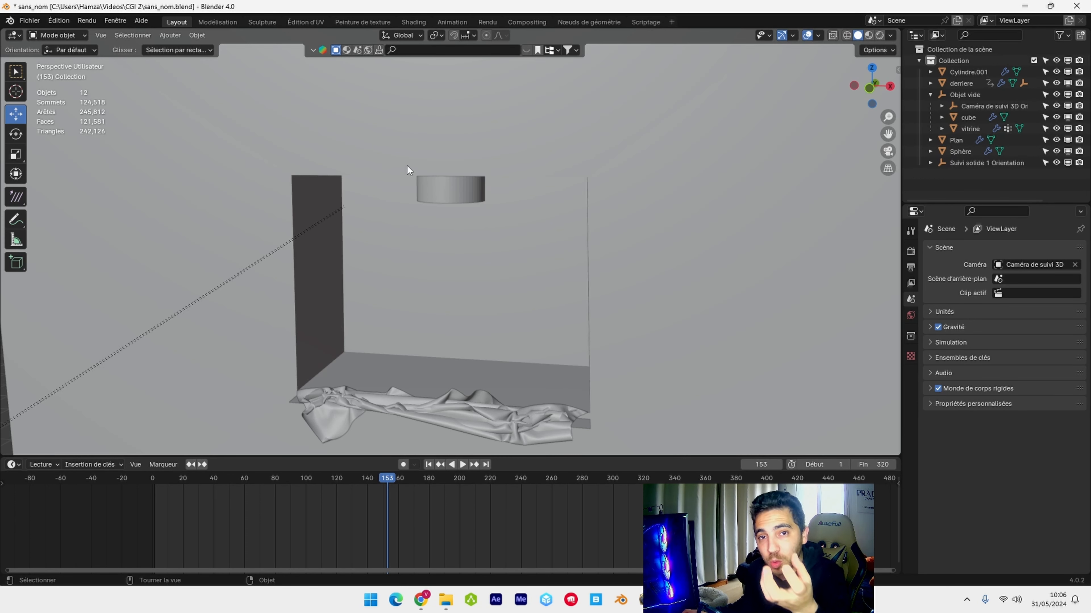
- Add a cube mesh and move it to the facade's box opening, shifting it 0.60489 m along X
middle_click_drag(462, 217, 443, 254)
left_click(177, 38)
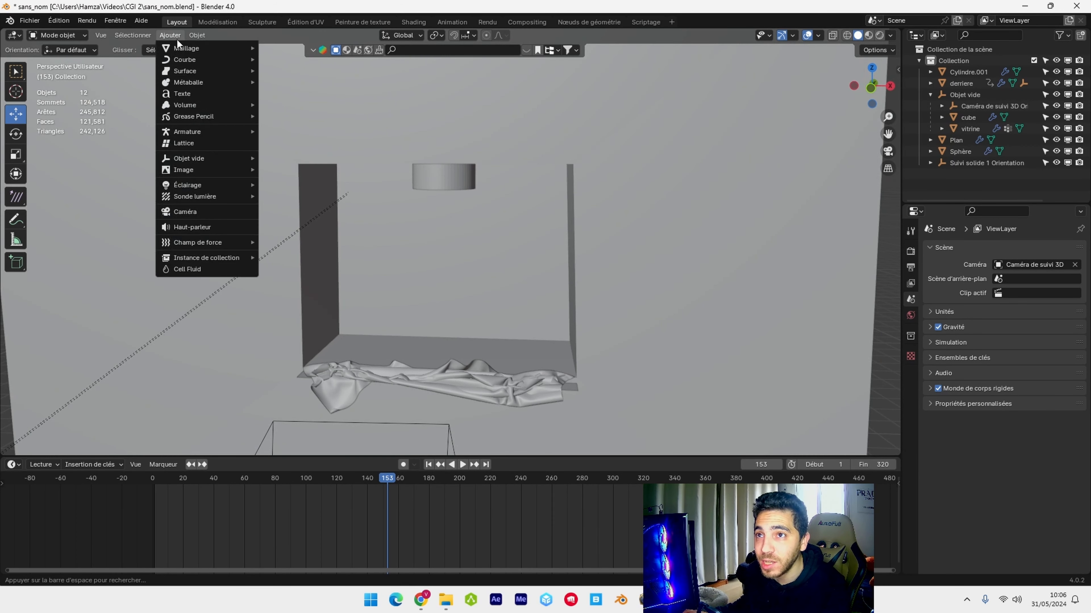
mouse_move(185, 48)
left_click(283, 59)
middle_click_drag(481, 293, 282, 308)
left_click_drag(207, 308, 454, 250)
middle_click_drag(454, 250, 507, 297)
left_click_drag(424, 260, 446, 260)
middle_click_drag(446, 259, 462, 297)
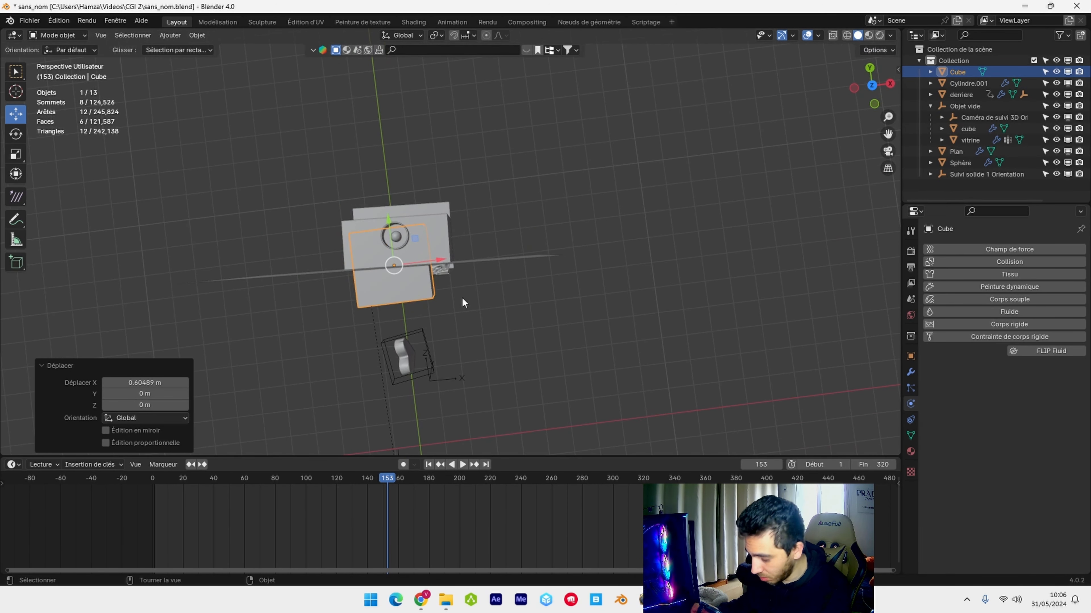
- Rotate the new cube -3.1° about Z to match the facade, and shift it 0.24027 m in Y and 0.22079 m in X
key("KP_7")
scroll(502, 166, "up", 5)
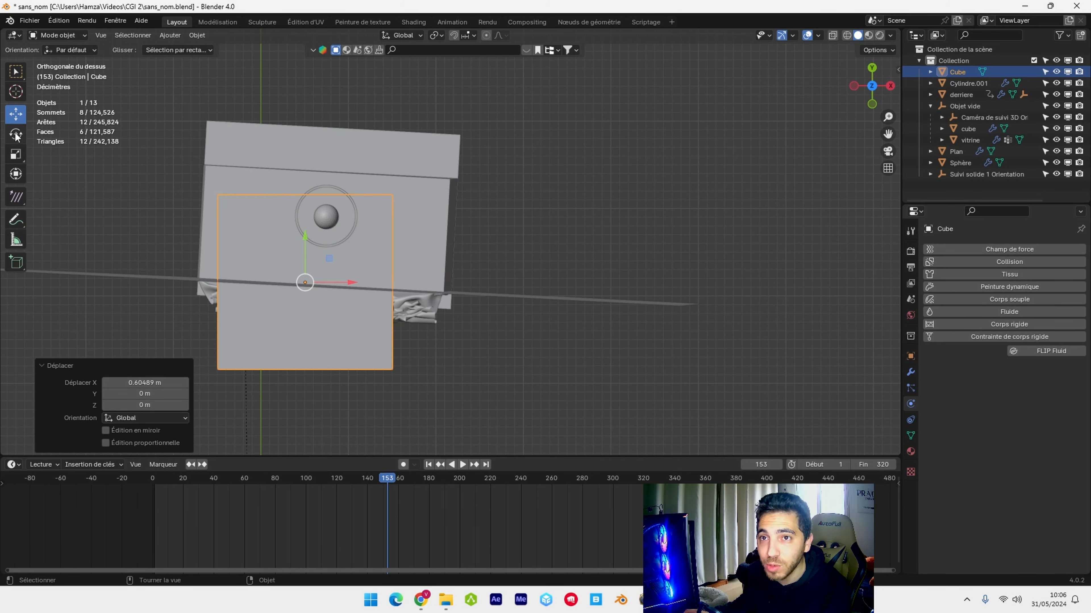
left_click(16, 133)
left_click_drag(293, 322, 289, 322)
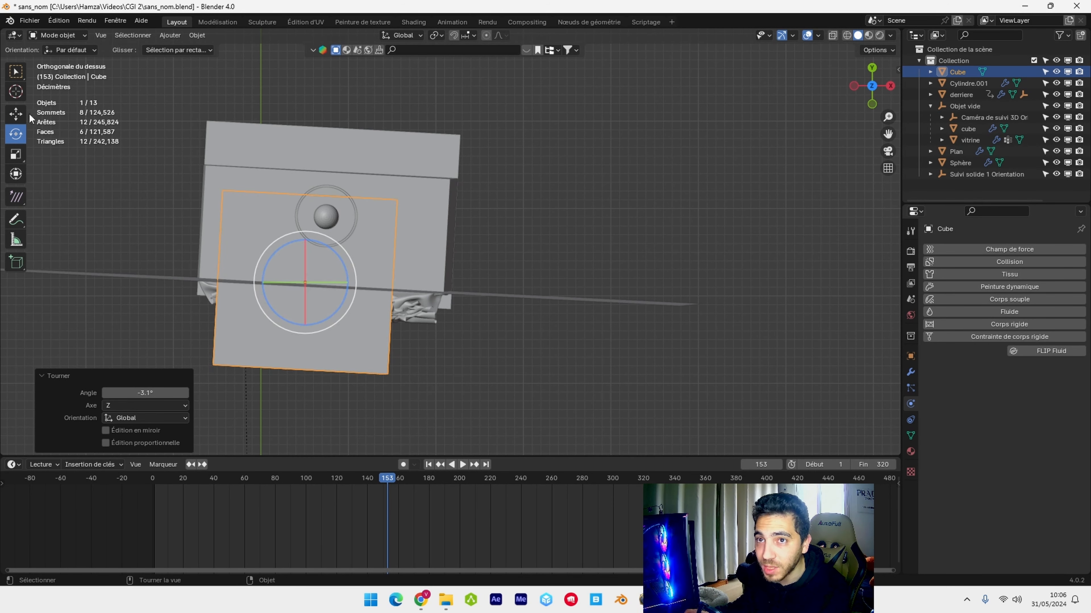
left_click(17, 111)
left_click_drag(353, 261, 373, 261)
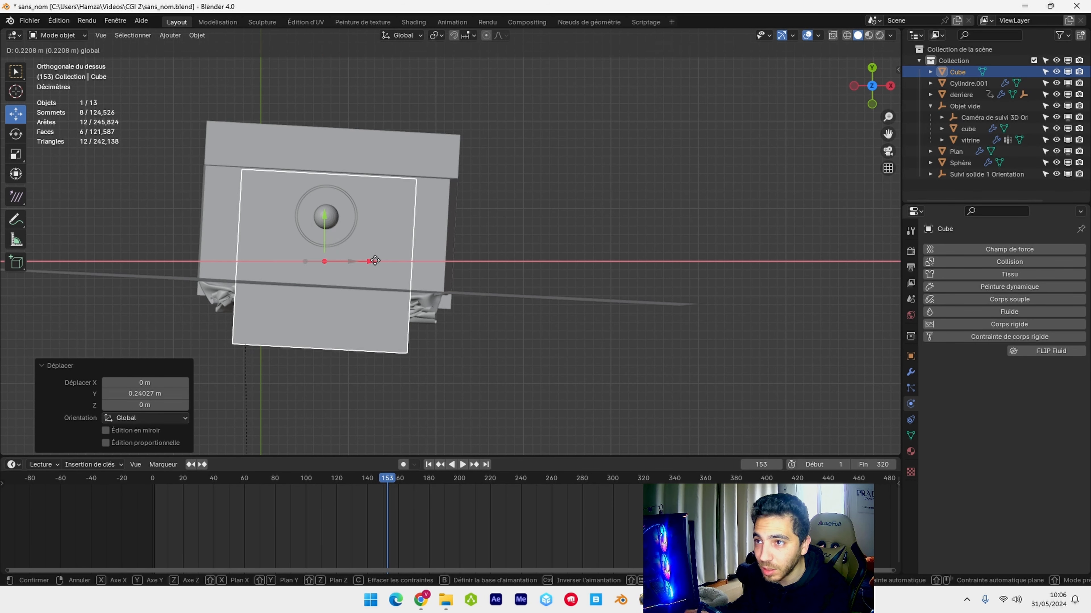
- Scale the new cube narrower and stretch it along Z around the ceiling tube, using wireframe display
middle_click_drag(365, 301, 474, 222)
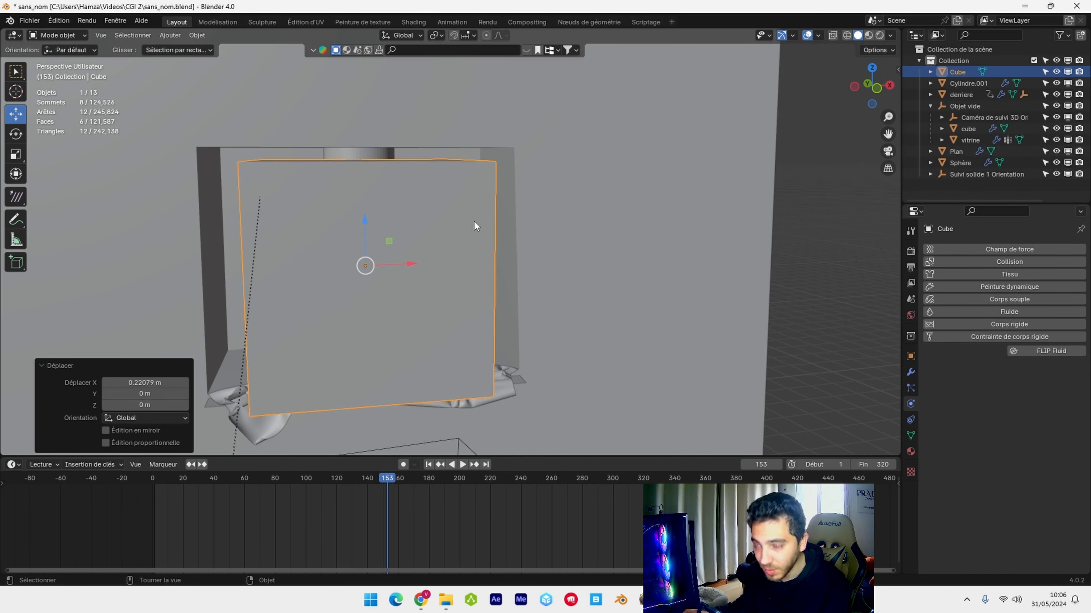
key("s")
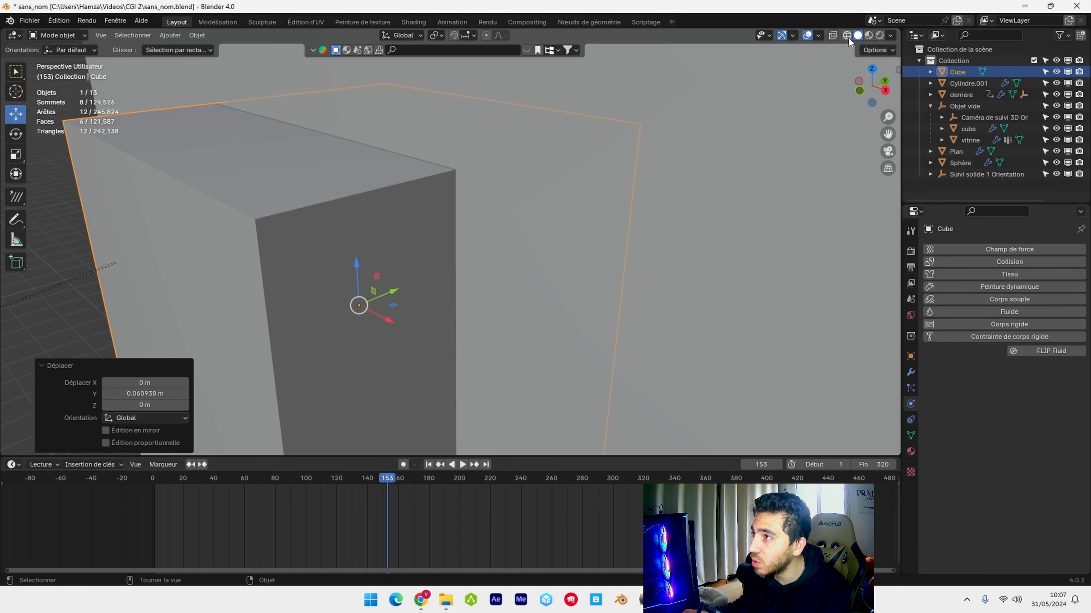
left_click(848, 37)
mouse_move(489, 214)
middle_mouse_down()
mouse_move(503, 241)
mouse_move(432, 263)
mouse_move(541, 209)
middle_mouse_up()
key("s")
key("z")
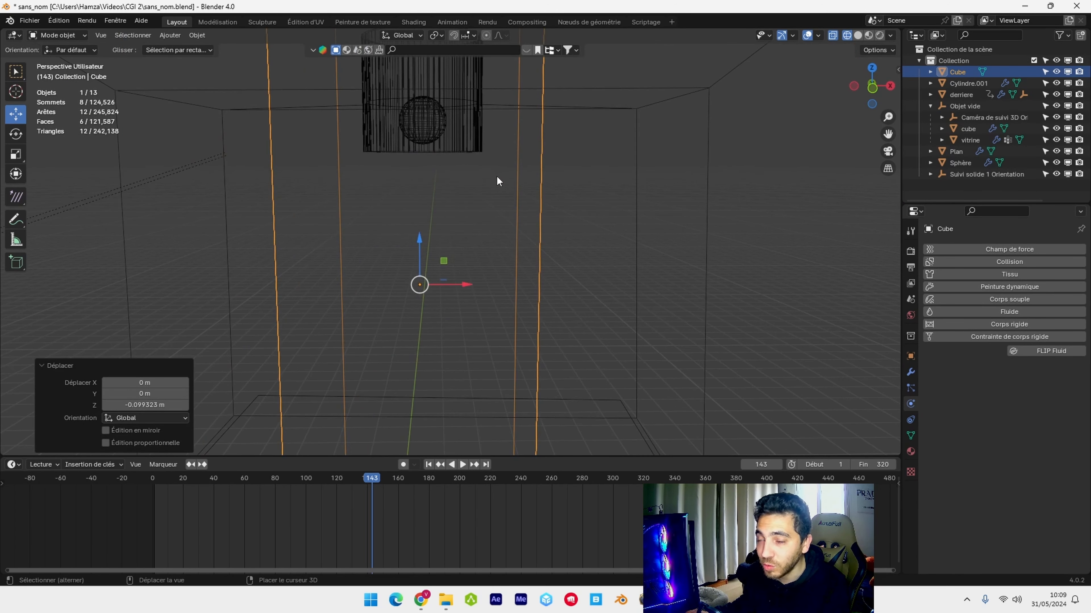
- Restore solid shading and rename the new cube as "smoke domaine"
mouse_move(430, 227)
middle_mouse_down()
mouse_move(452, 220)
mouse_move(469, 194)
mouse_move(519, 255)
mouse_move(553, 219)
mouse_move(550, 236)
mouse_move(514, 239)
middle_mouse_up()
left_click(857, 36)
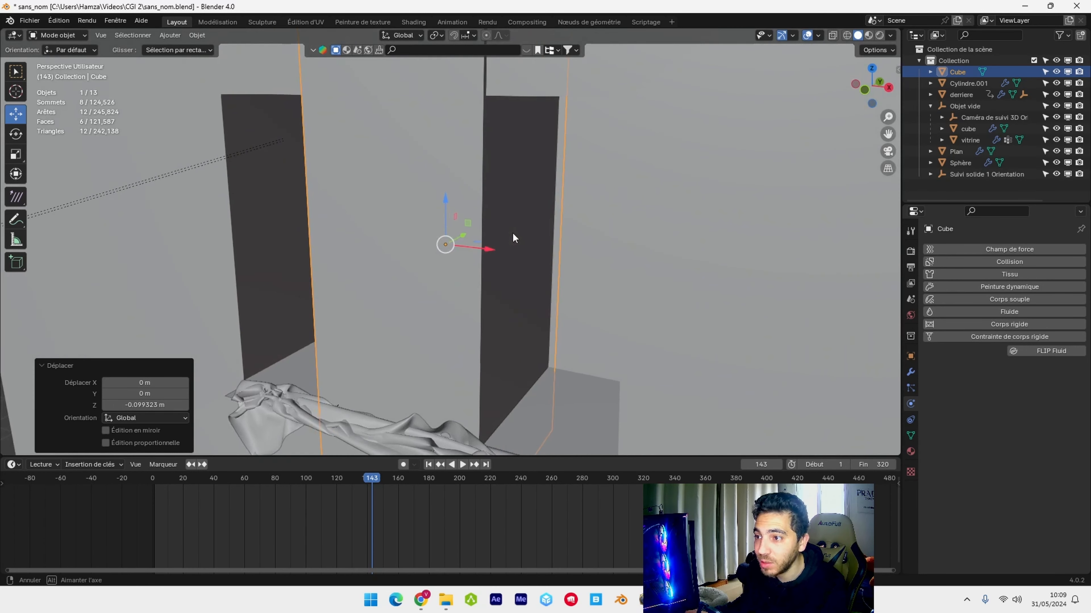
double_click(963, 69)
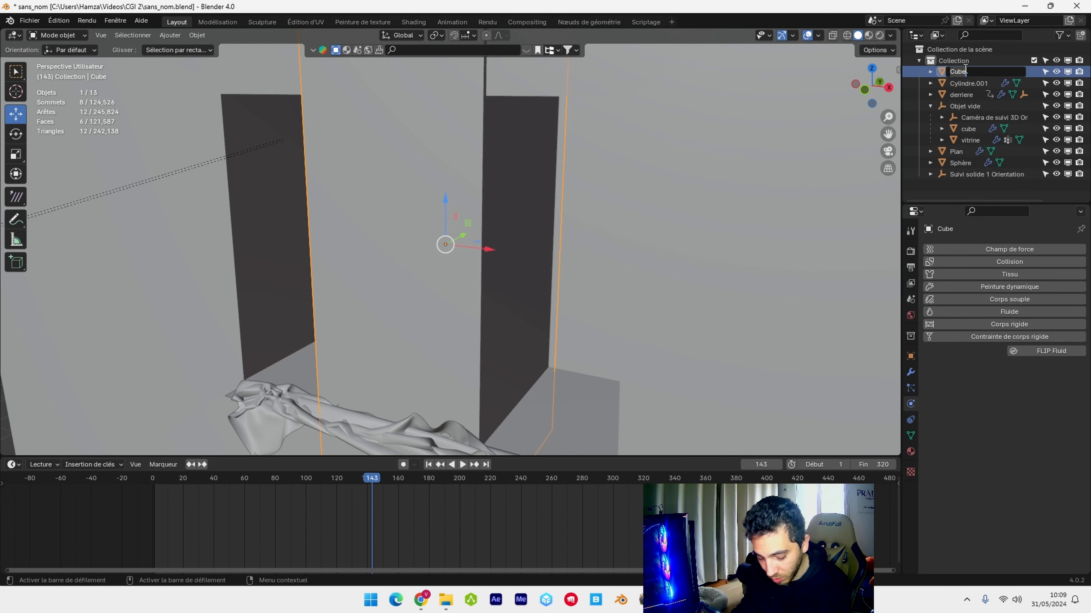
type("smoke domaine")
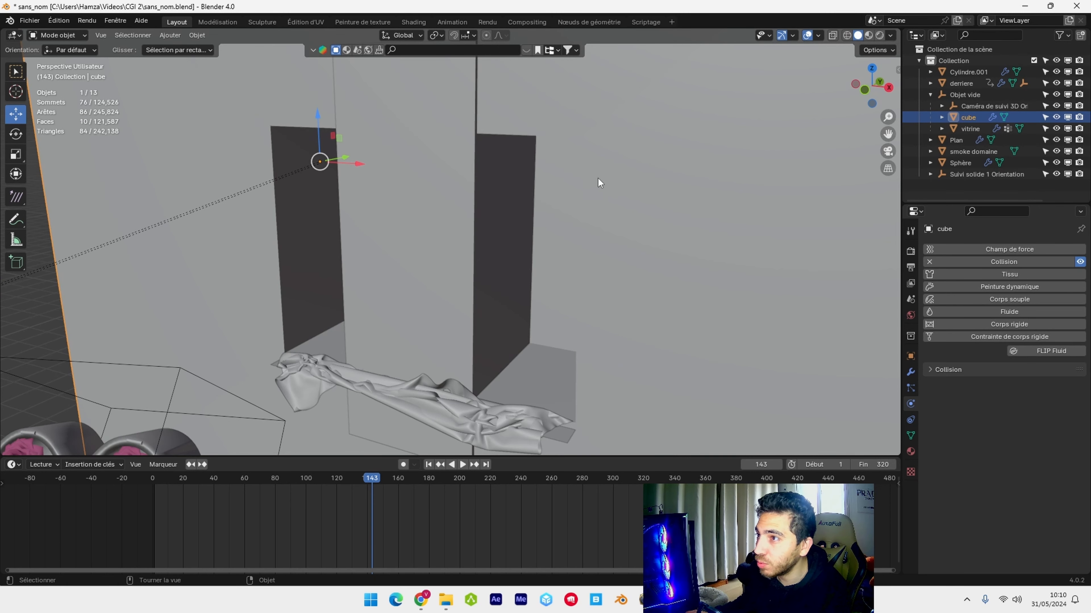
- Add Fluid physics to the facade object "cube" and set its type to Effecteur
middle_click_drag(598, 178, 548, 263)
scroll(595, 195, "up", 4)
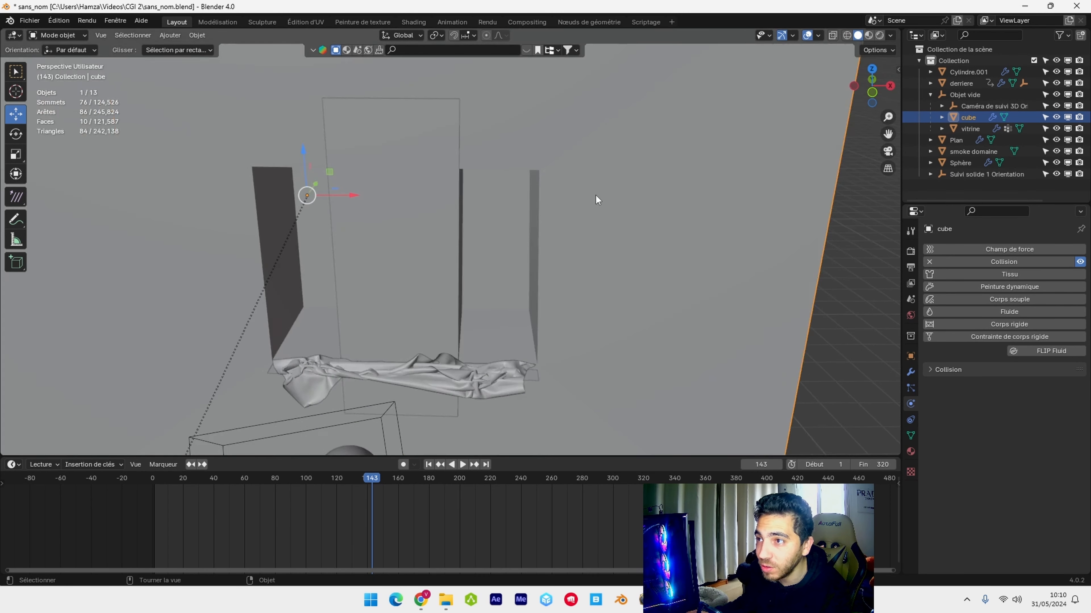
middle_click_drag(596, 195, 570, 194)
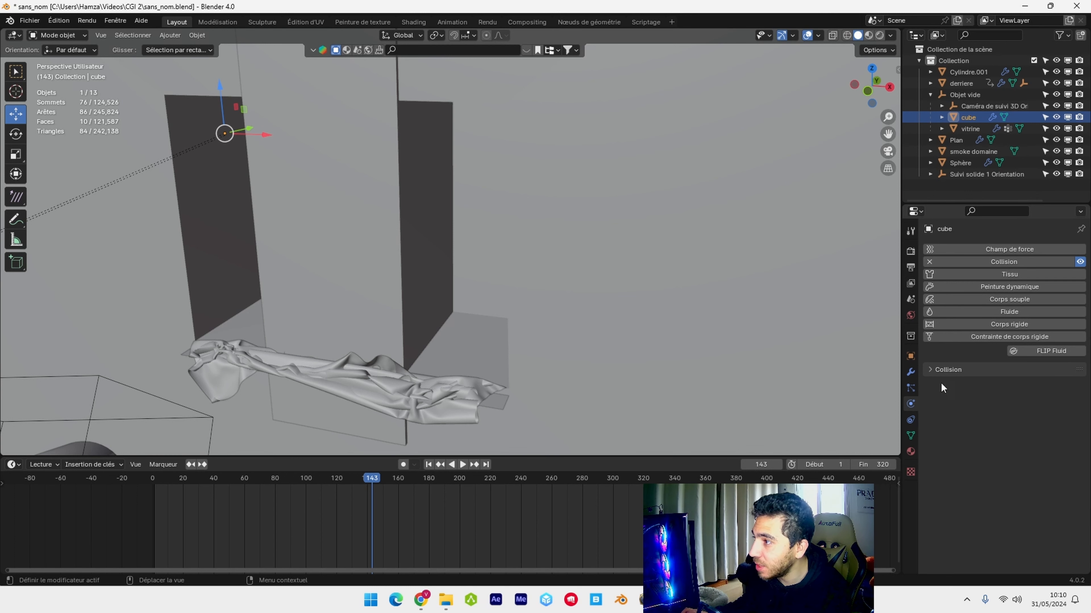
left_click(1021, 312)
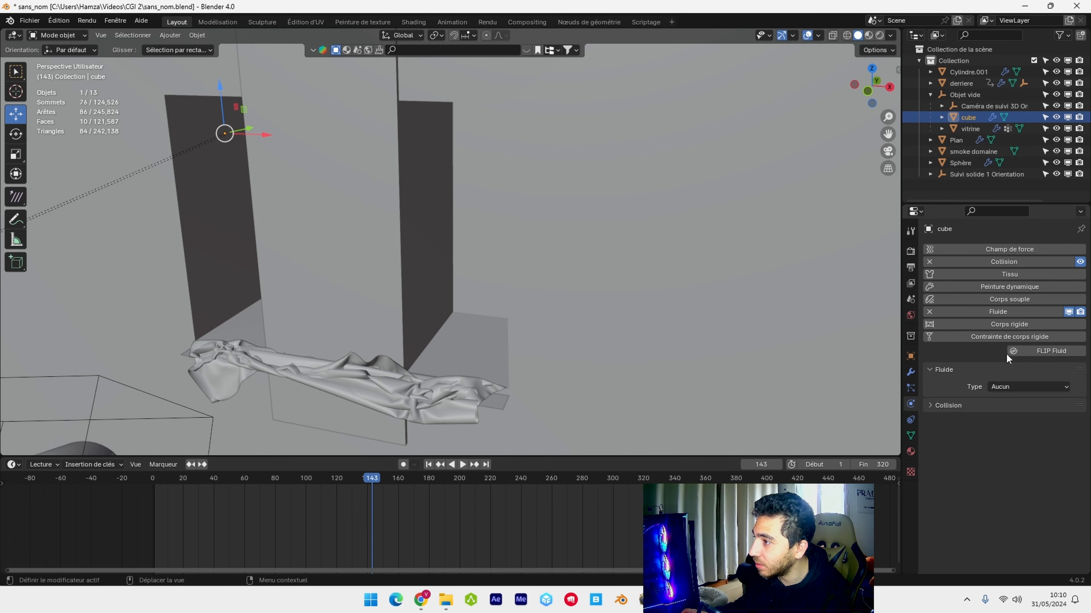
left_click(1014, 386)
left_click(1007, 437)
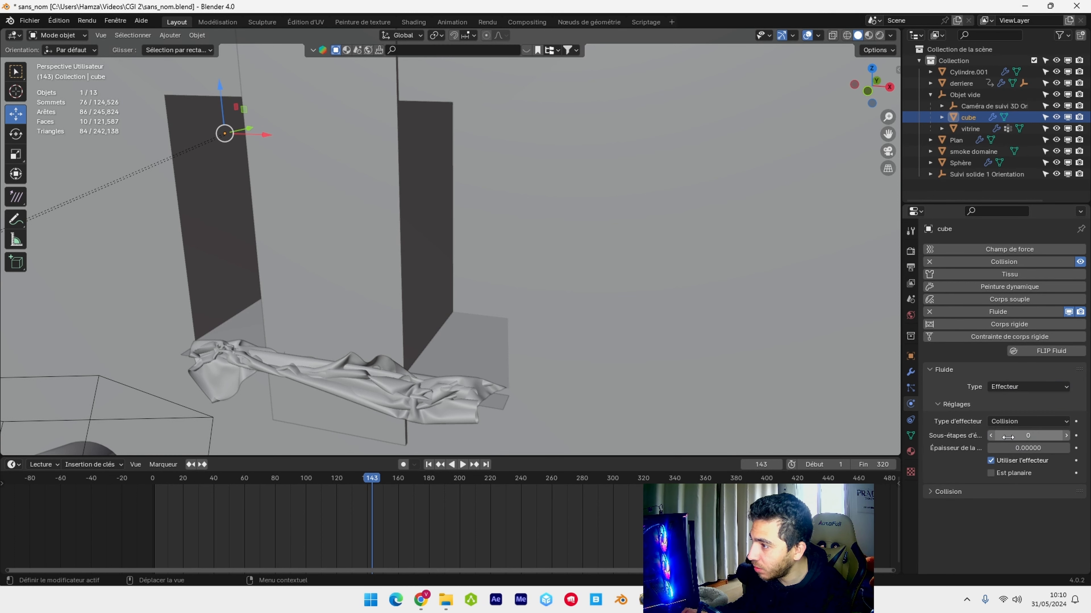
- Set the effector of "cube" to 2 sub-steps and 0.0001 surface thickness, and mark it as planar
left_click(1007, 436)
type("2")
key("Return")
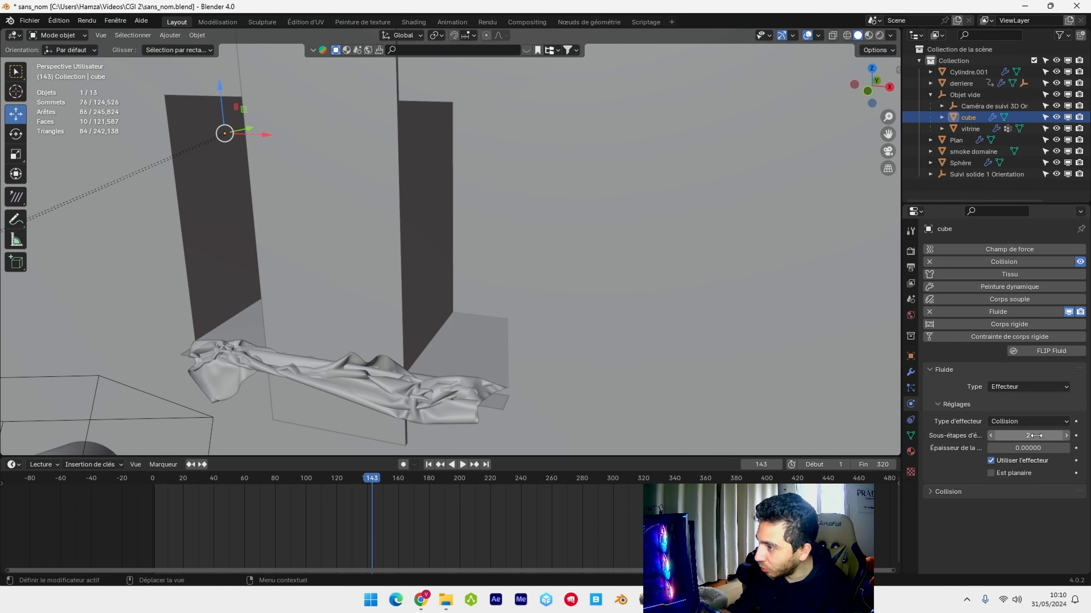
left_click(1032, 448)
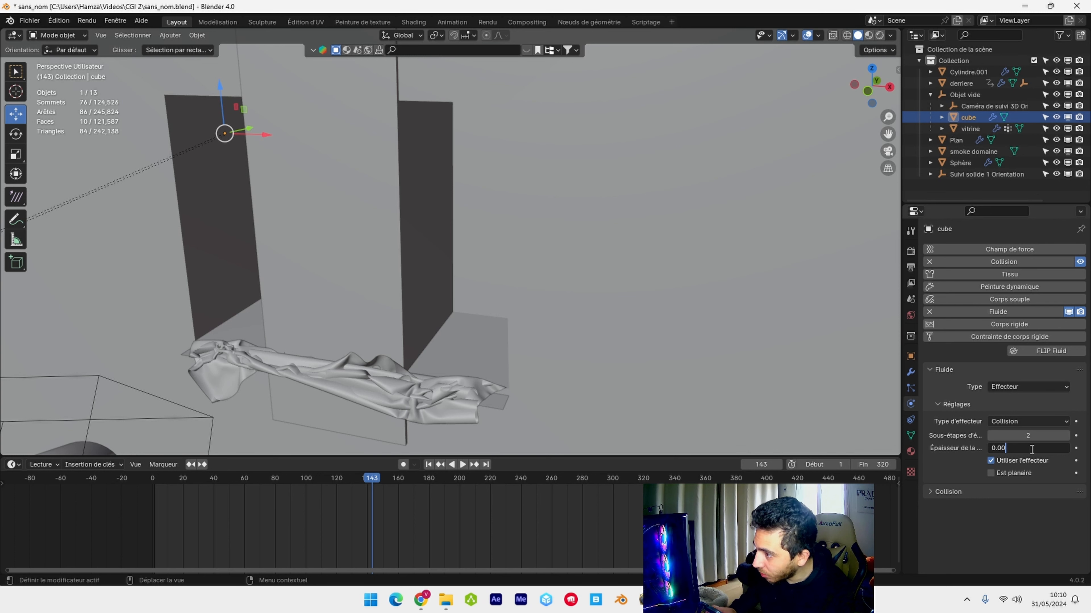
key("Return")
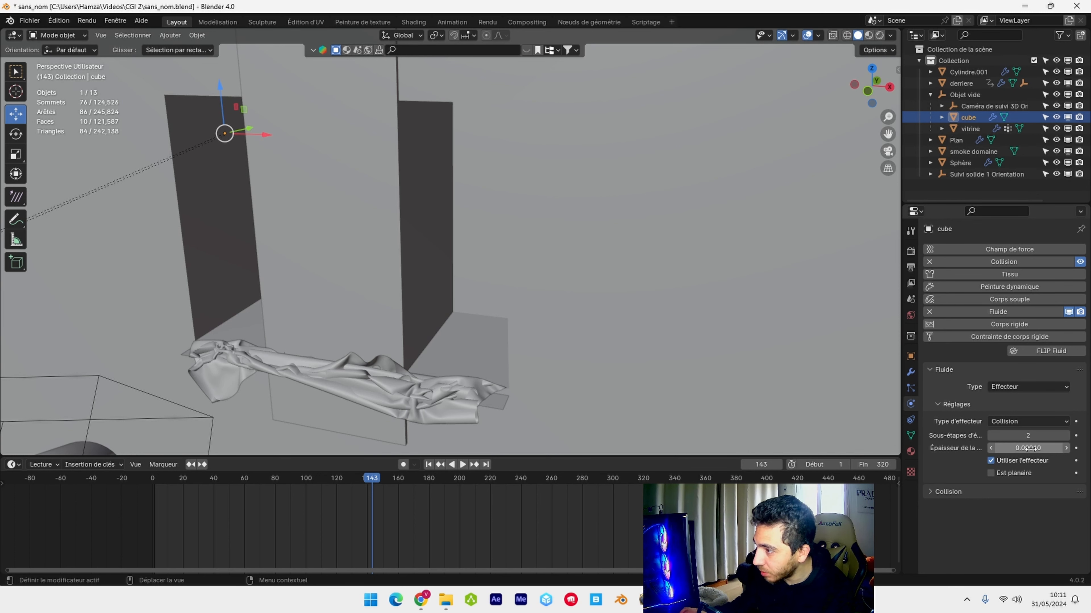
left_click(991, 474)
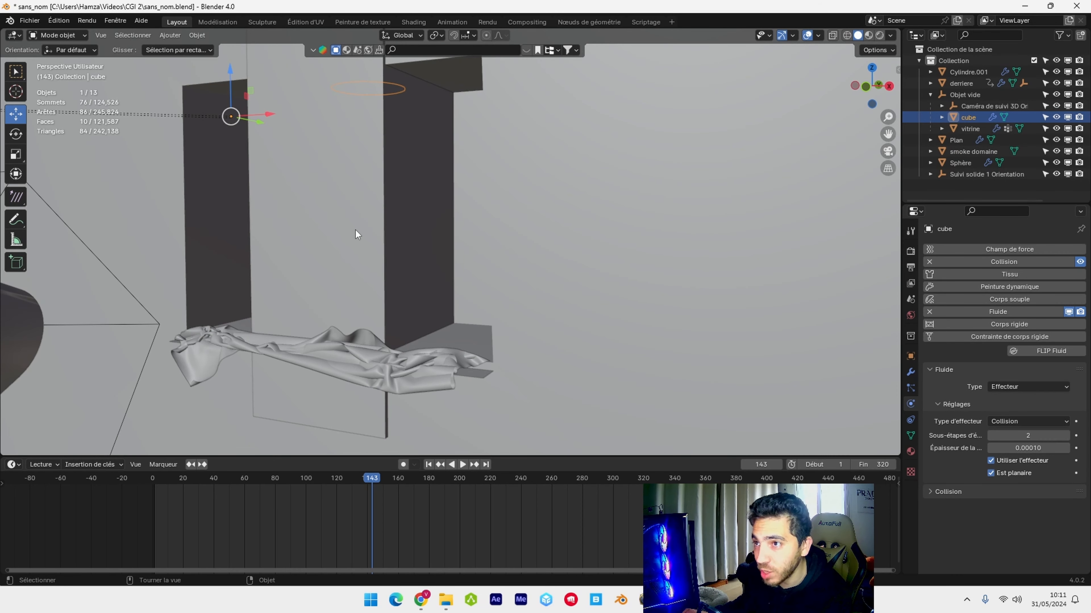
- Hide "smoke domaine" and add Fluid physics of type Effecteur to the ceiling tube
left_click(355, 231)
left_click(1056, 151)
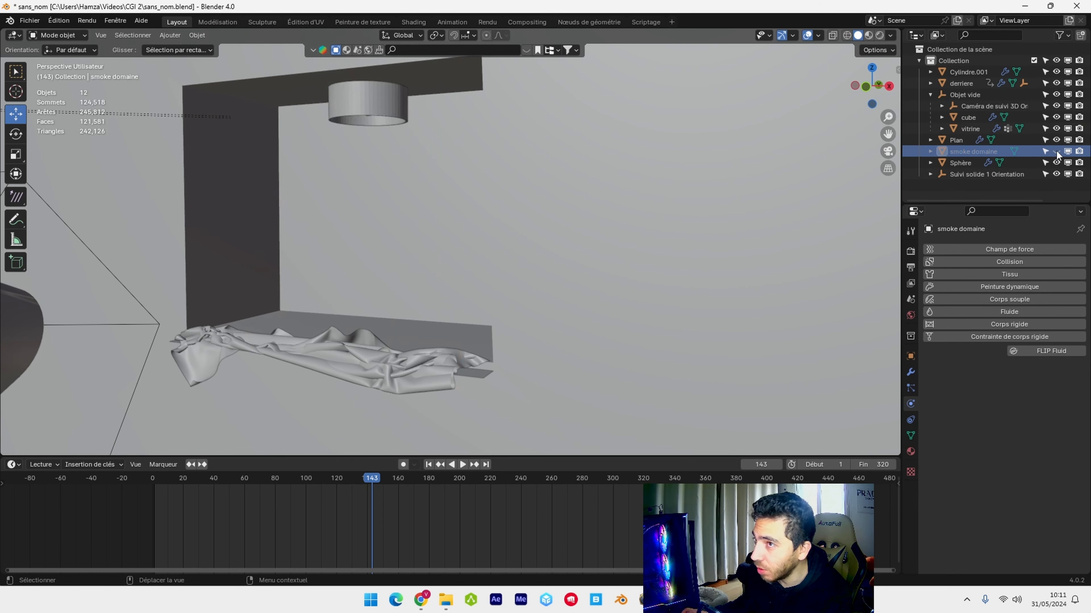
left_click(364, 108)
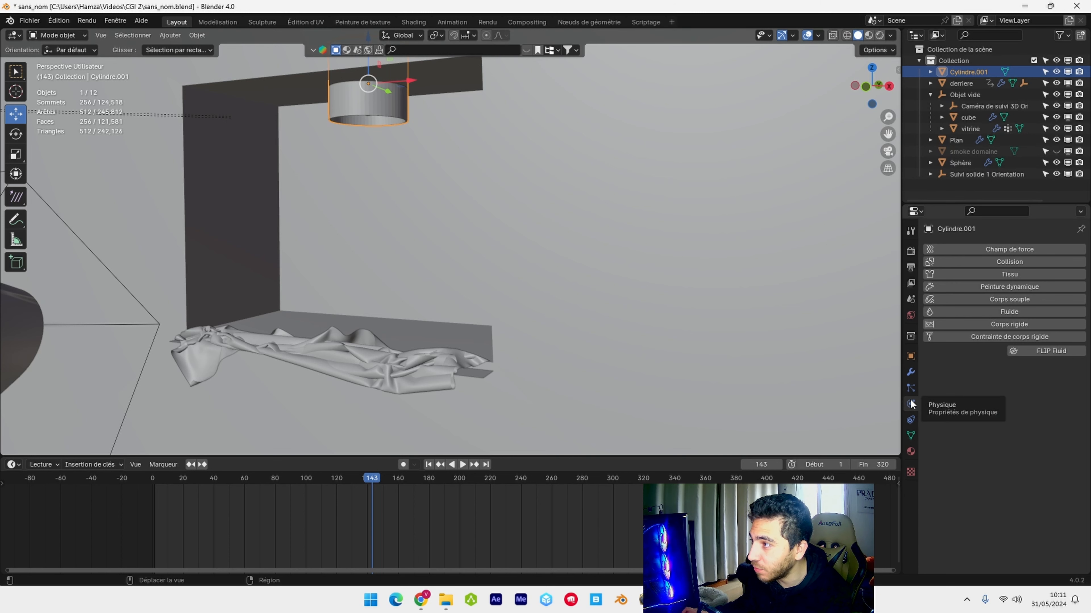
left_click(1015, 312)
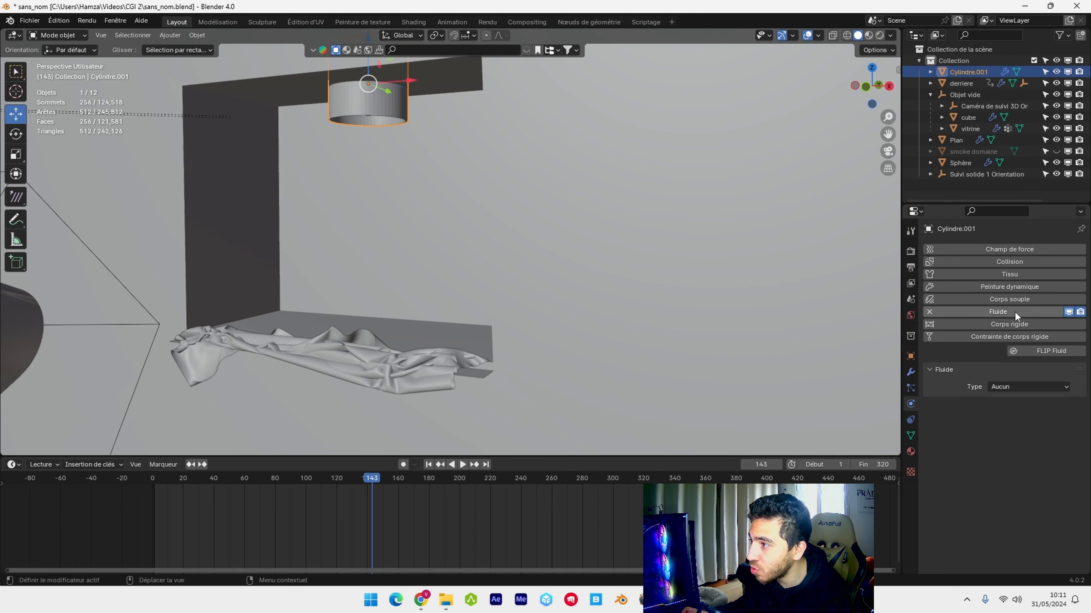
left_click(1032, 385)
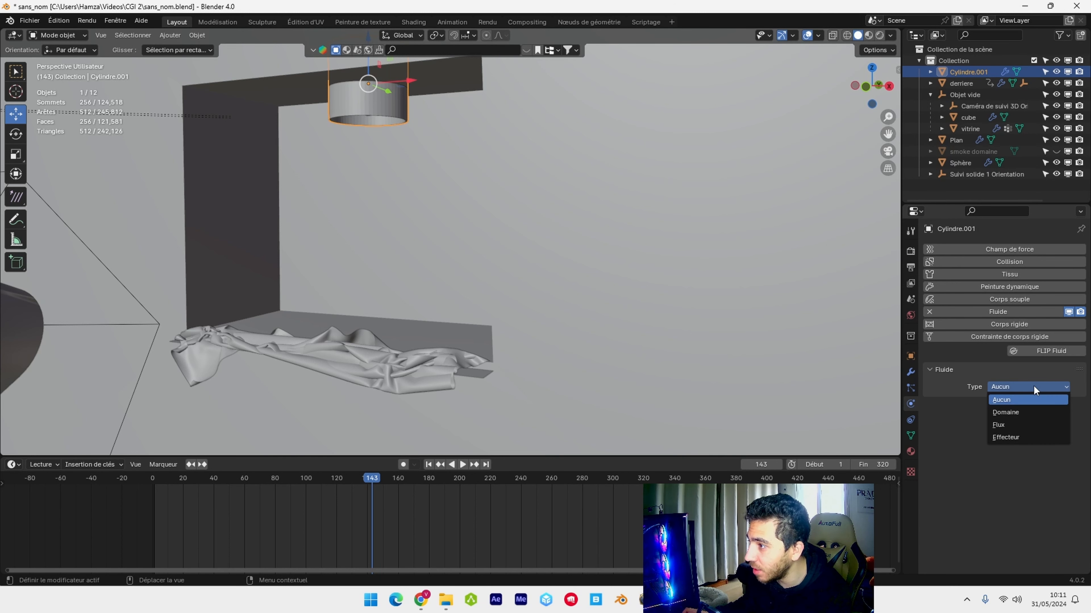
left_click(1024, 433)
left_click(1023, 433)
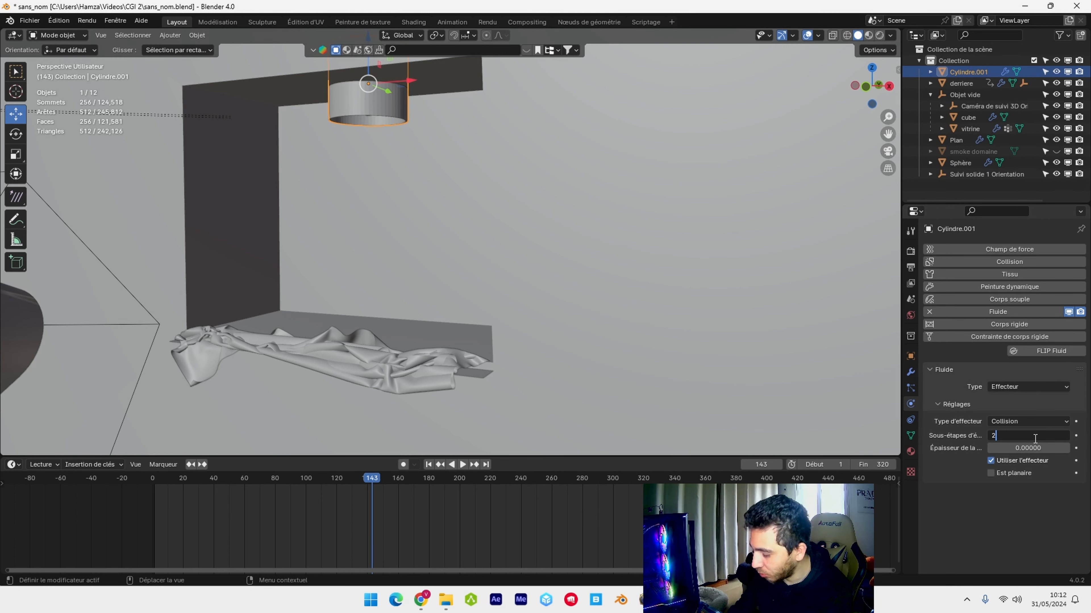
- Set the ceiling tube's effector to 2 sub-steps and 0.0001 surface thickness, and mark it as planar
type("2")
key("Return")
left_click(1030, 448)
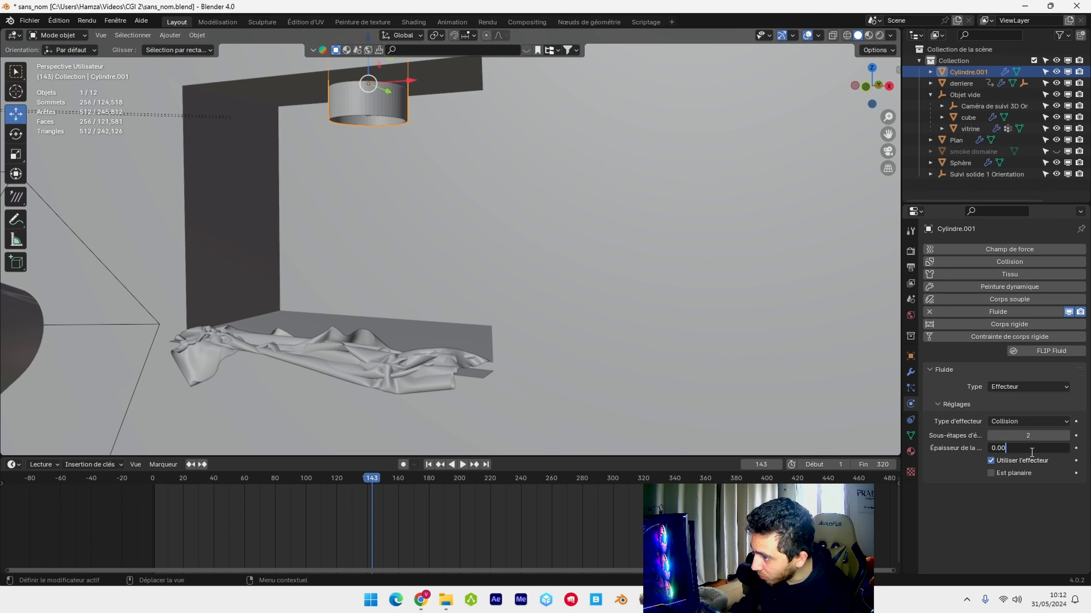
key("Return")
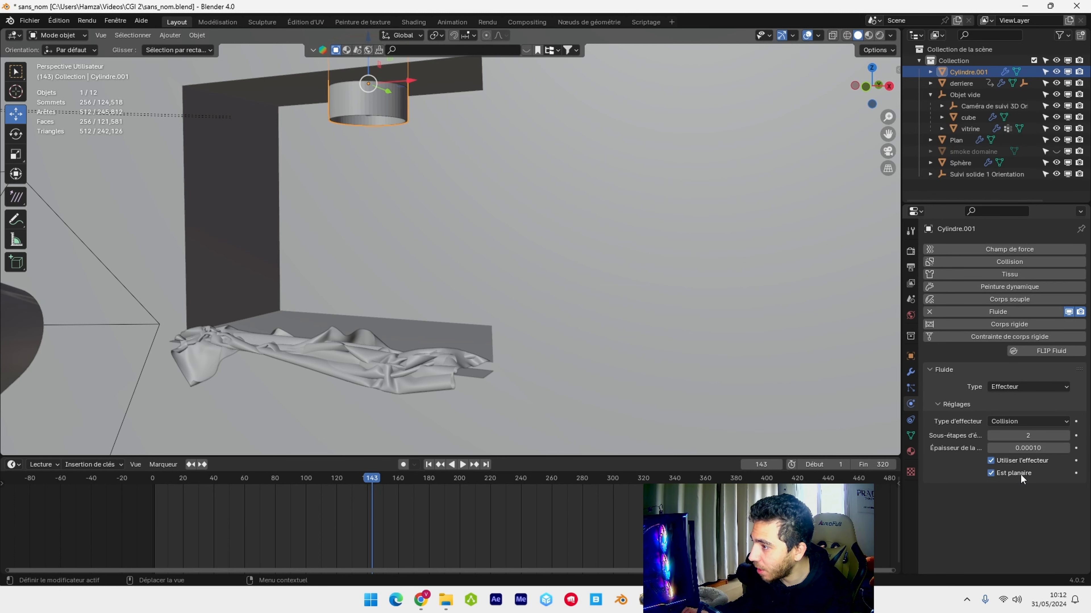
- Add Fluid physics of type Flux to the sphere inside the tube, and unhide "smoke domaine"
middle_click_drag(695, 202, 666, 166)
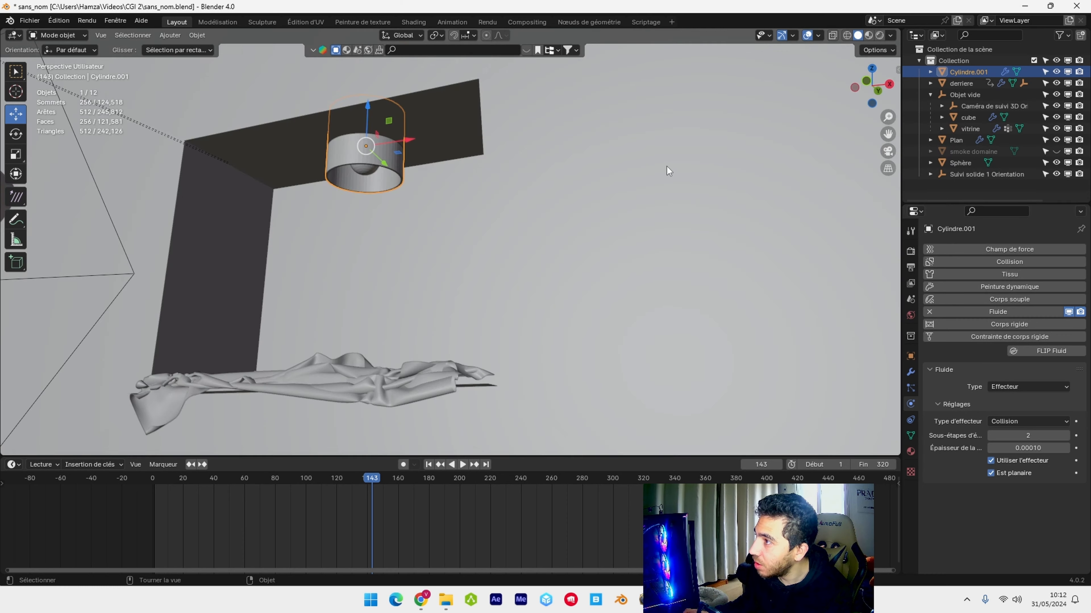
left_click(366, 173)
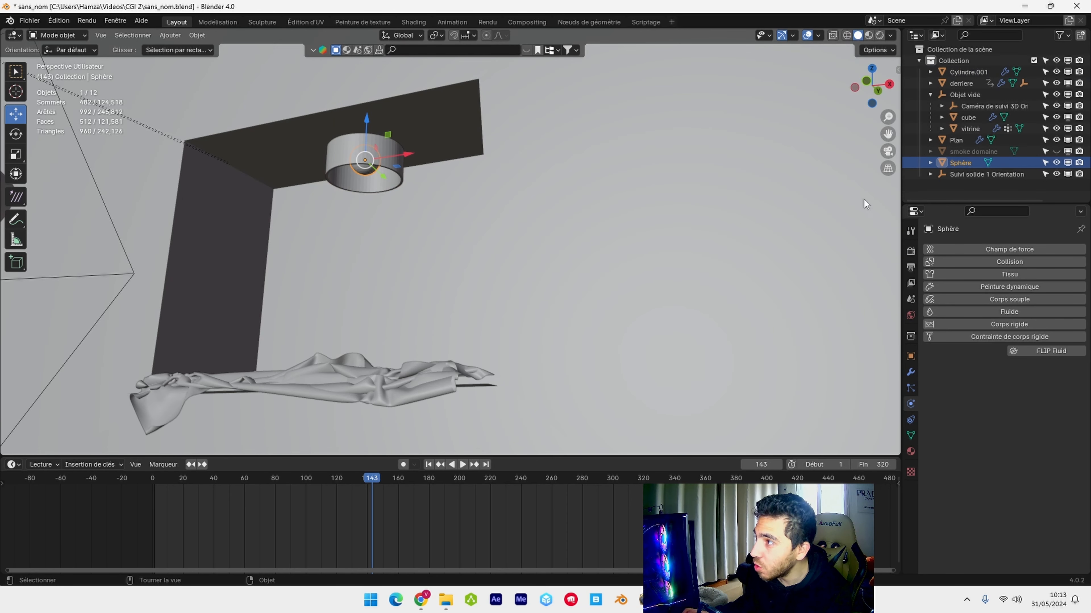
left_click(1056, 151)
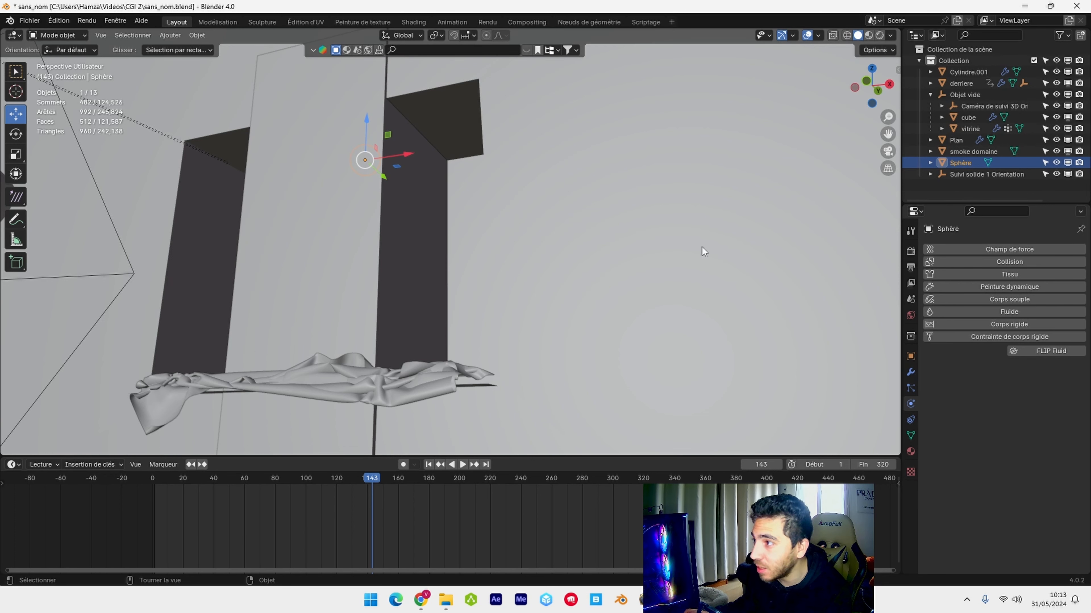
left_click(1026, 311)
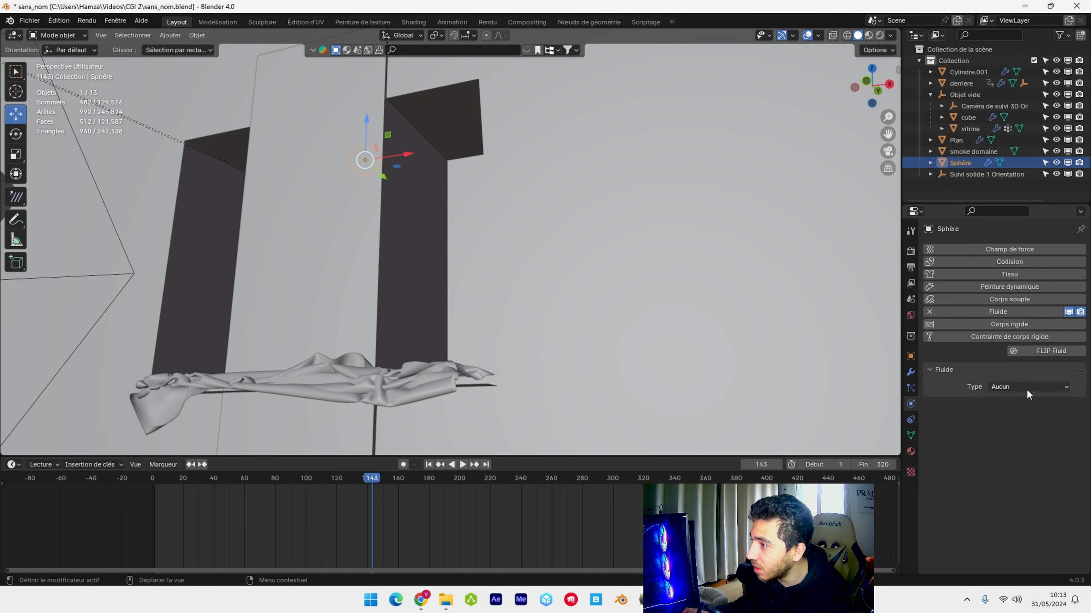
left_click(1026, 387)
left_click(1004, 424)
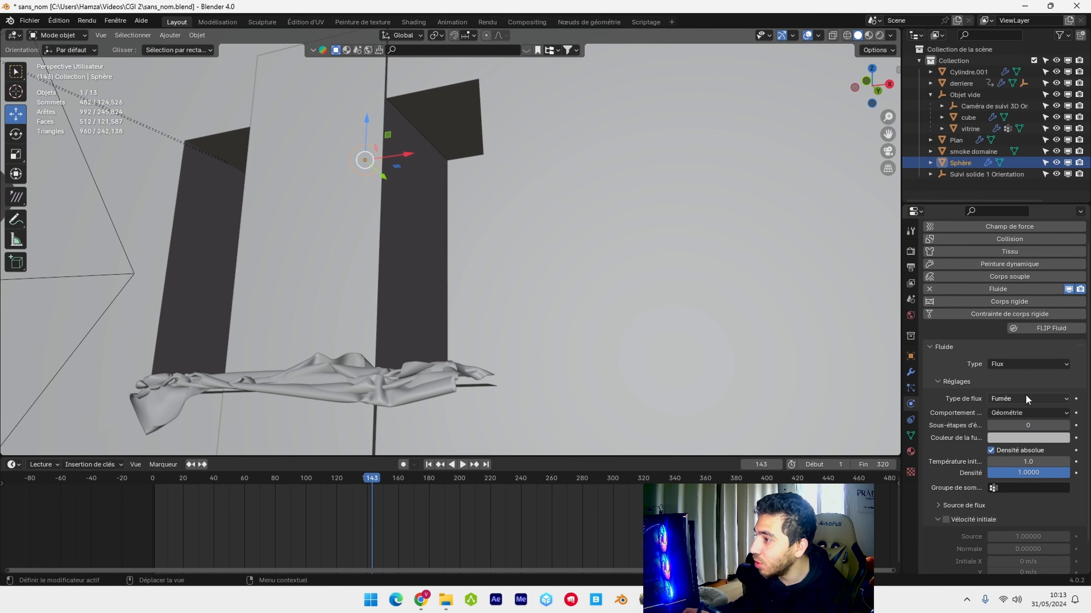
- Keep the sphere's flow type as Fumée, set its behaviour to Flux entrant and make the smoke colour magenta
left_click(1025, 395)
left_click(1030, 412)
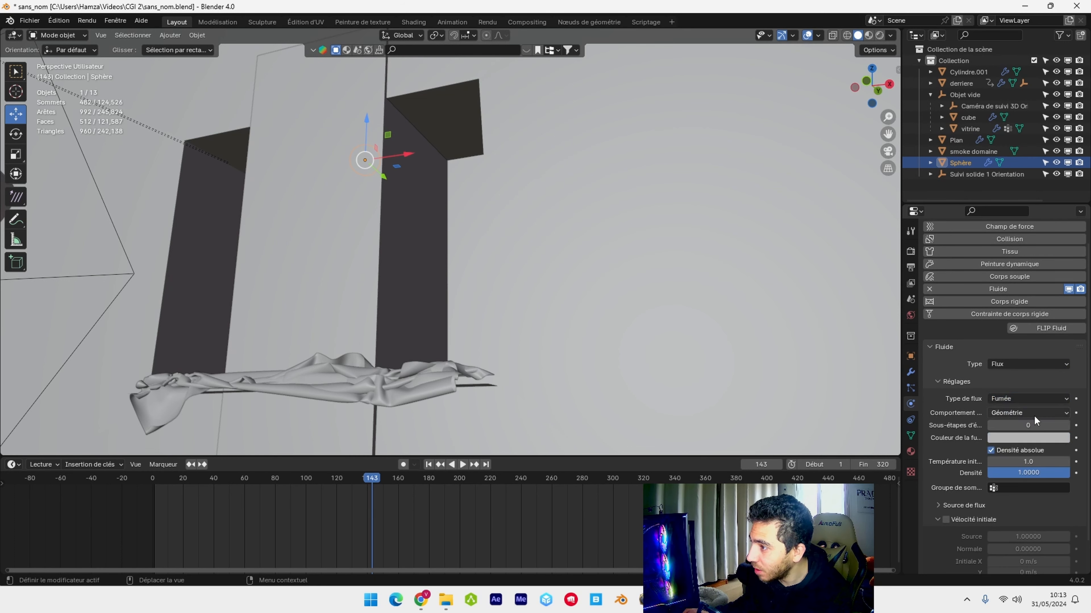
left_click(1029, 412)
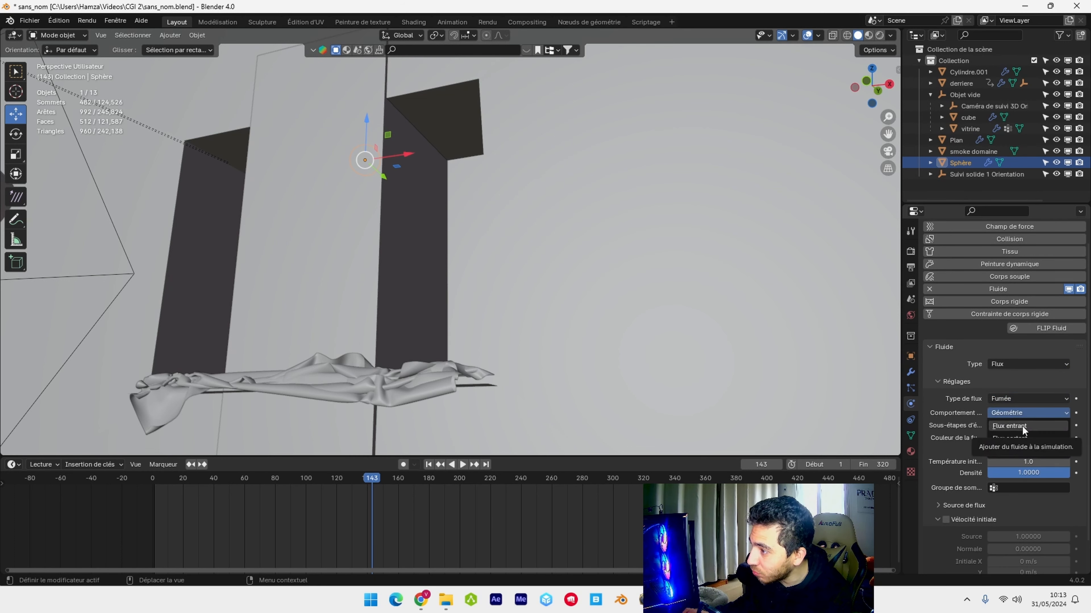
left_click(1022, 425)
scroll(1021, 426, "down", 3)
left_click(1022, 406)
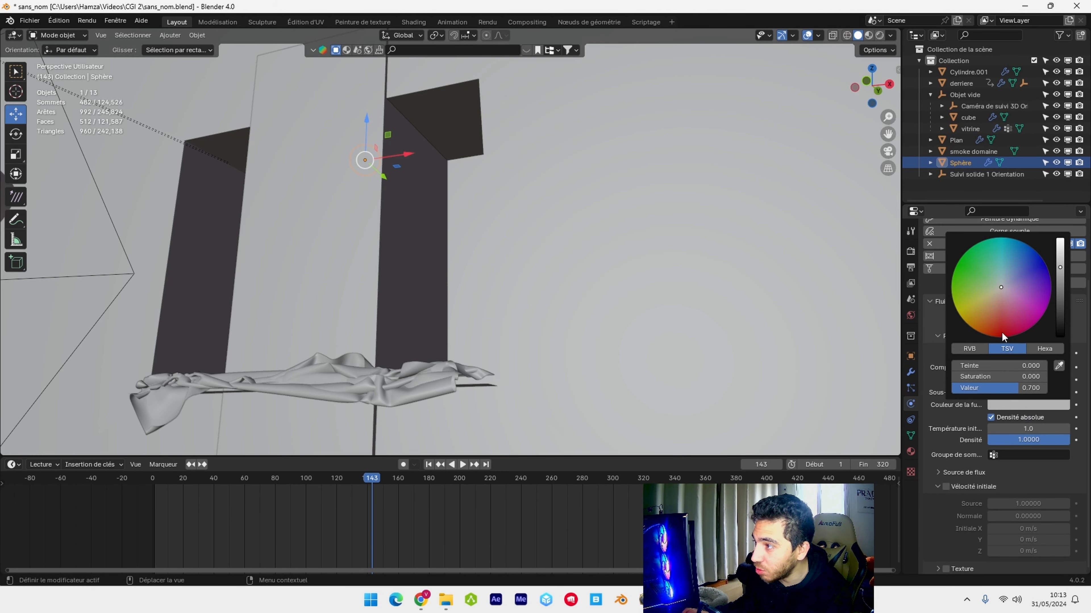
left_click(1038, 316)
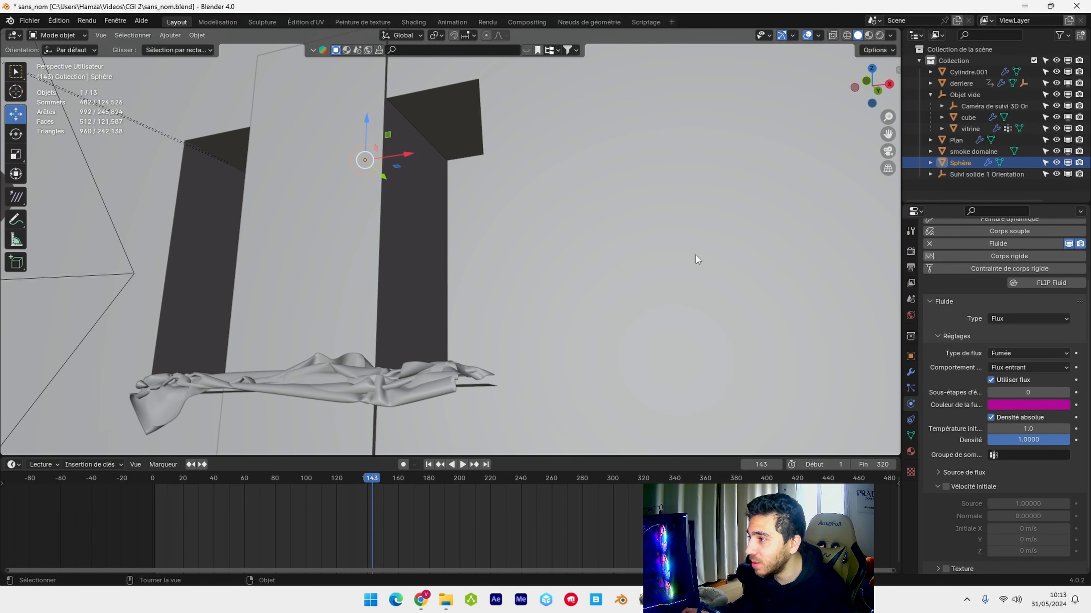
- Set the sphere's smoke density to 1.2 and enable initial velocity with Z at -4 m/s
left_click(1020, 439)
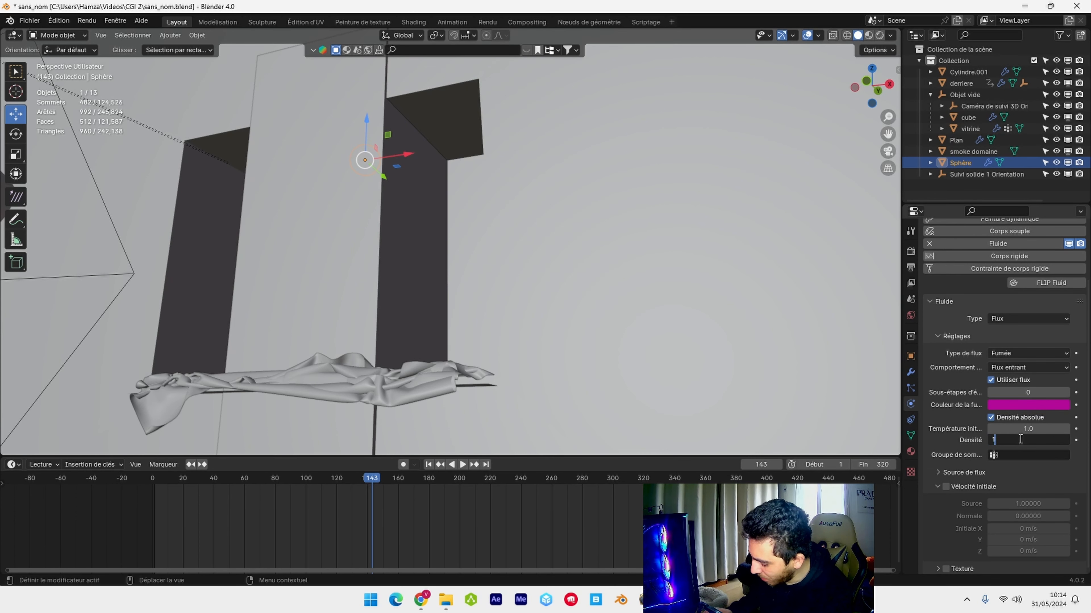
type(".2")
key("Return")
left_click(946, 487)
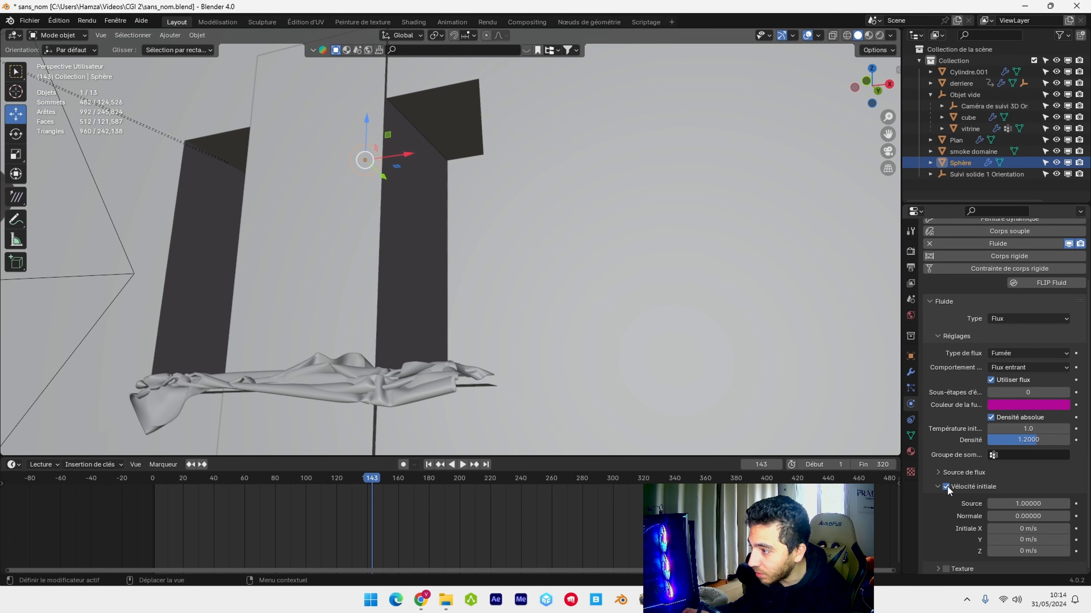
scroll(990, 560, "down", 2)
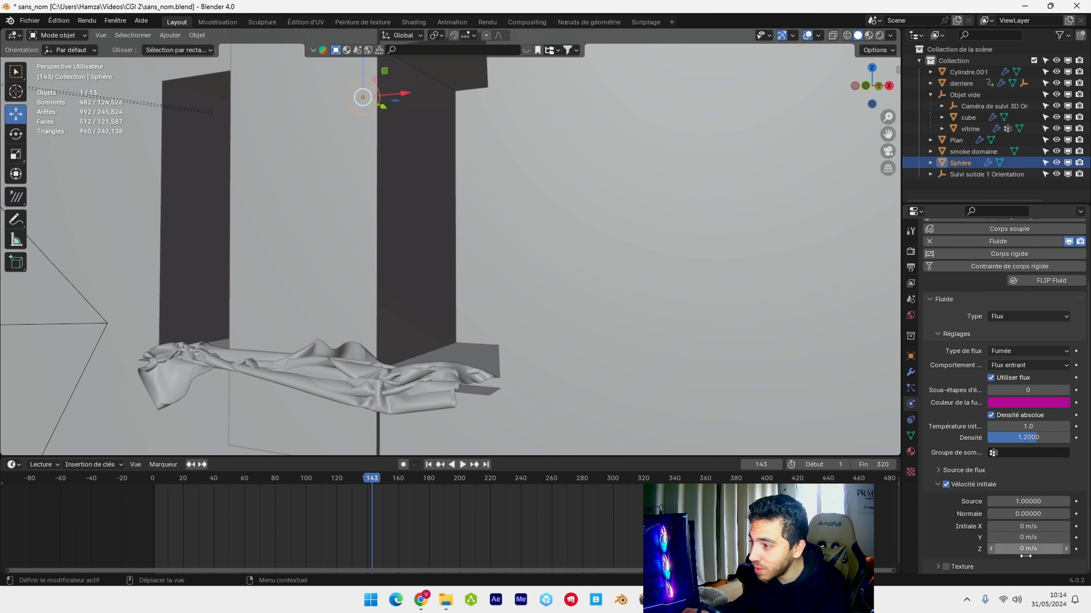
left_click(1010, 550)
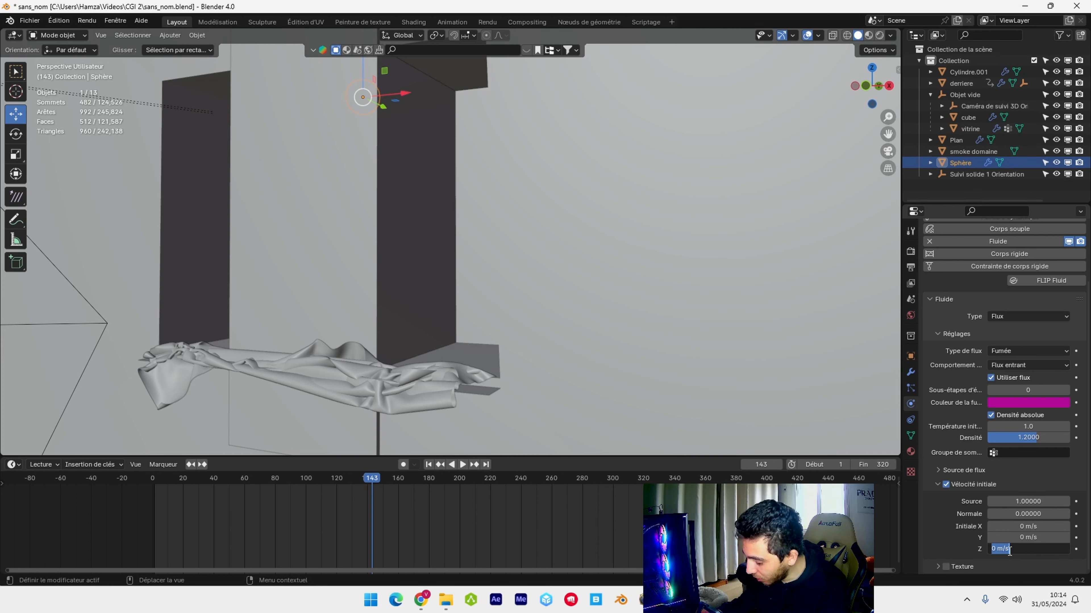
type("-4")
key("Return")
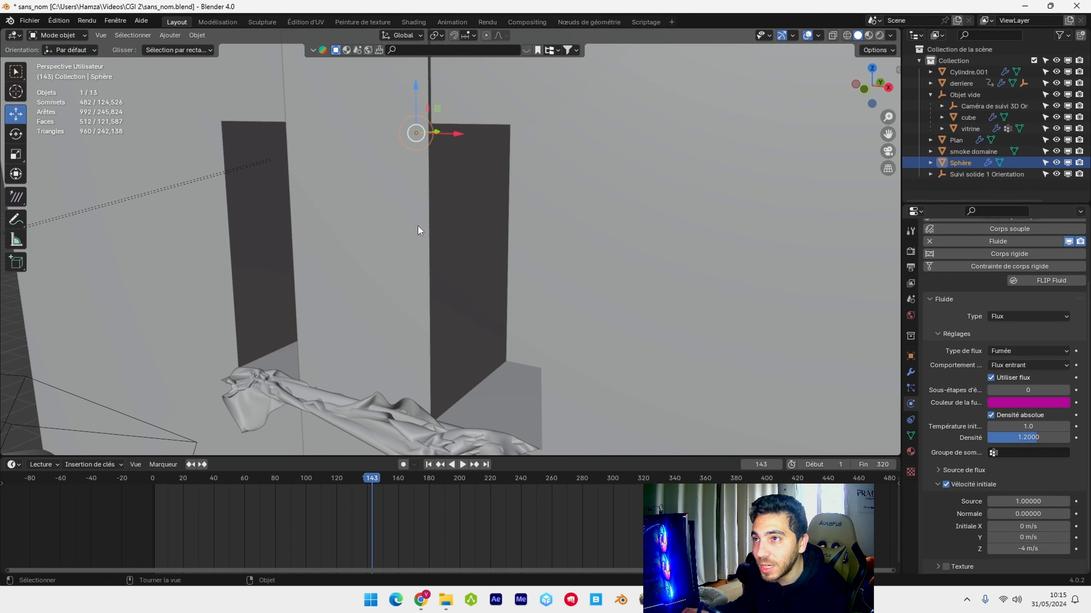
- Widen "smoke domaine" by scaling it about 2.446 along the X axis
left_click(417, 226)
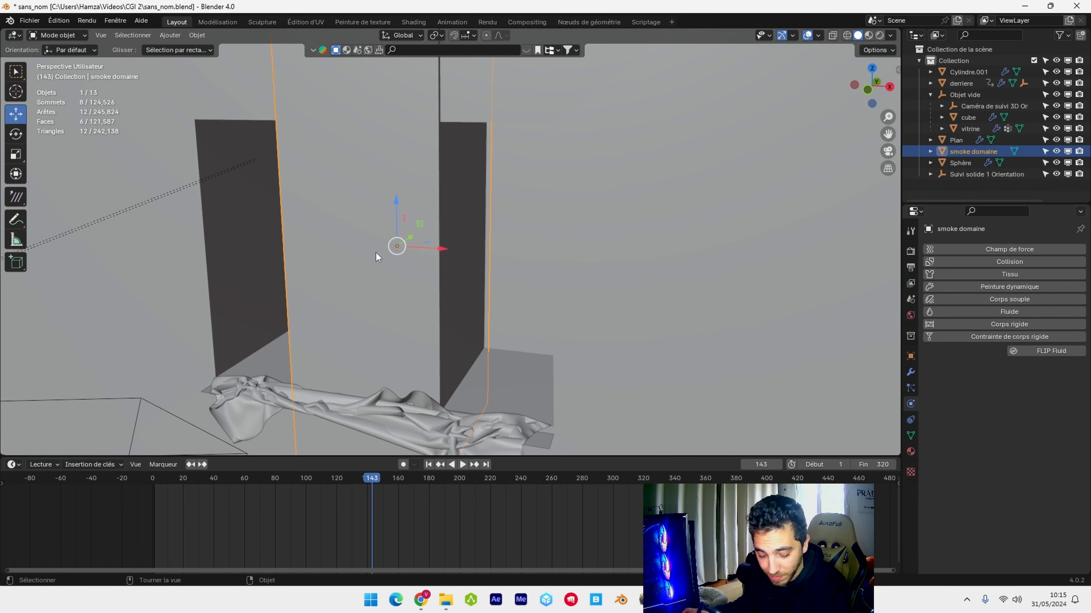
key("s")
key("x")
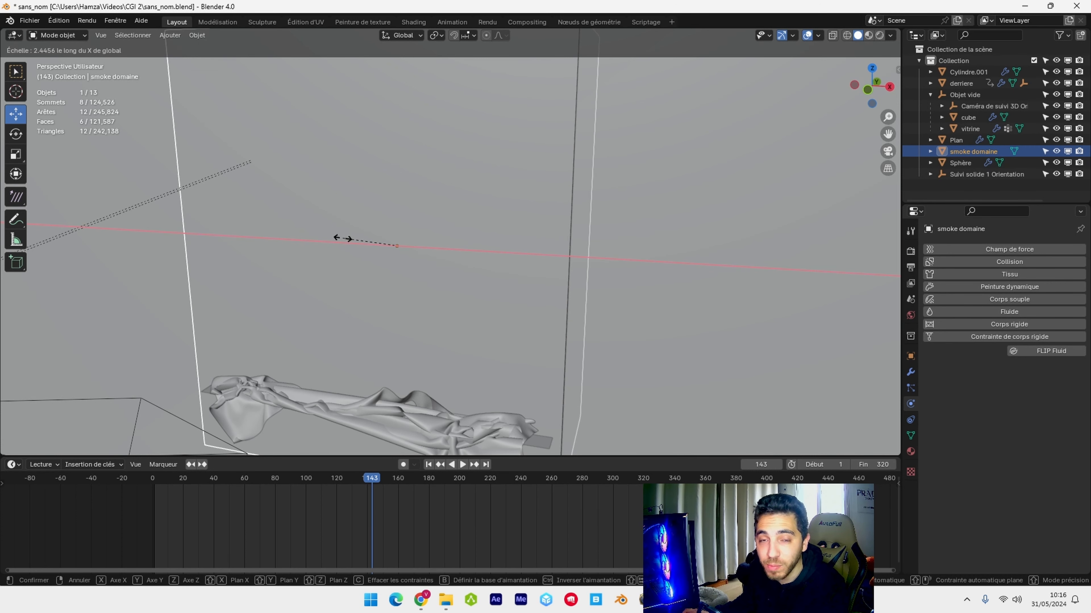
left_click(342, 239)
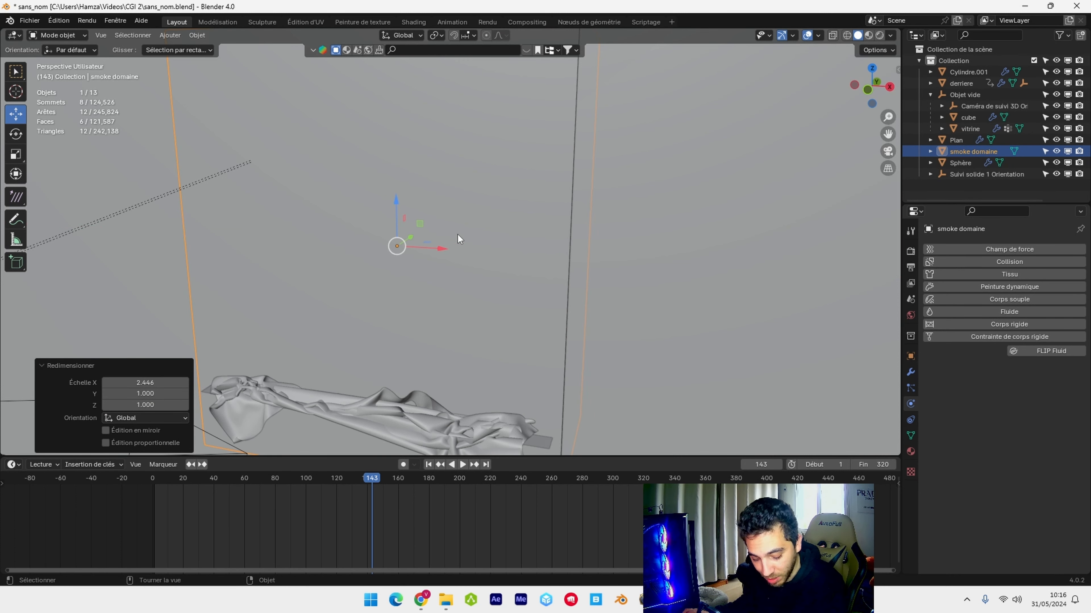
key("s")
key("x")
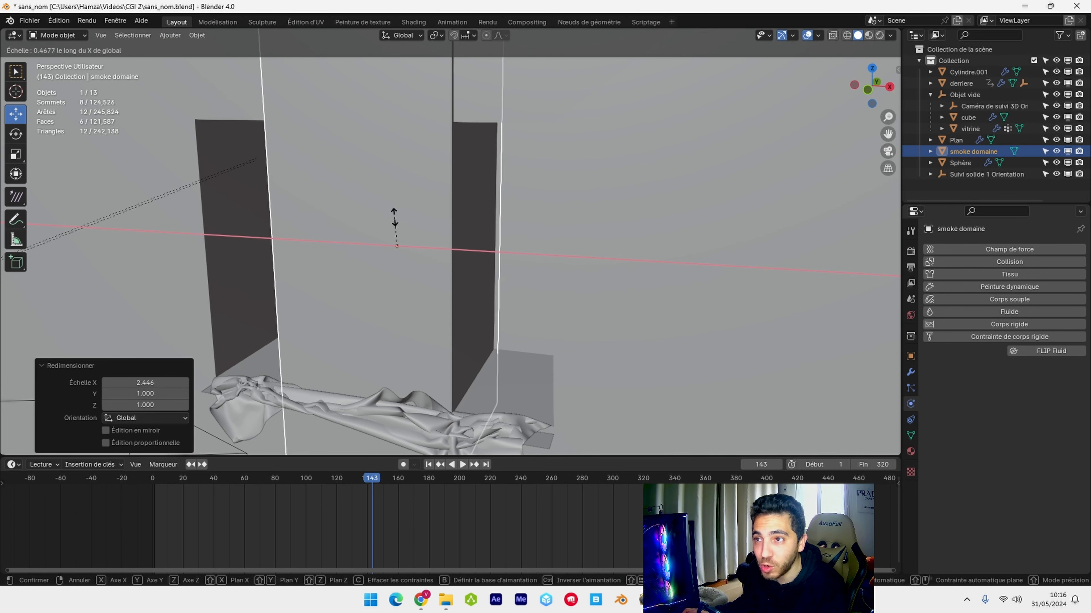
right_click(413, 233)
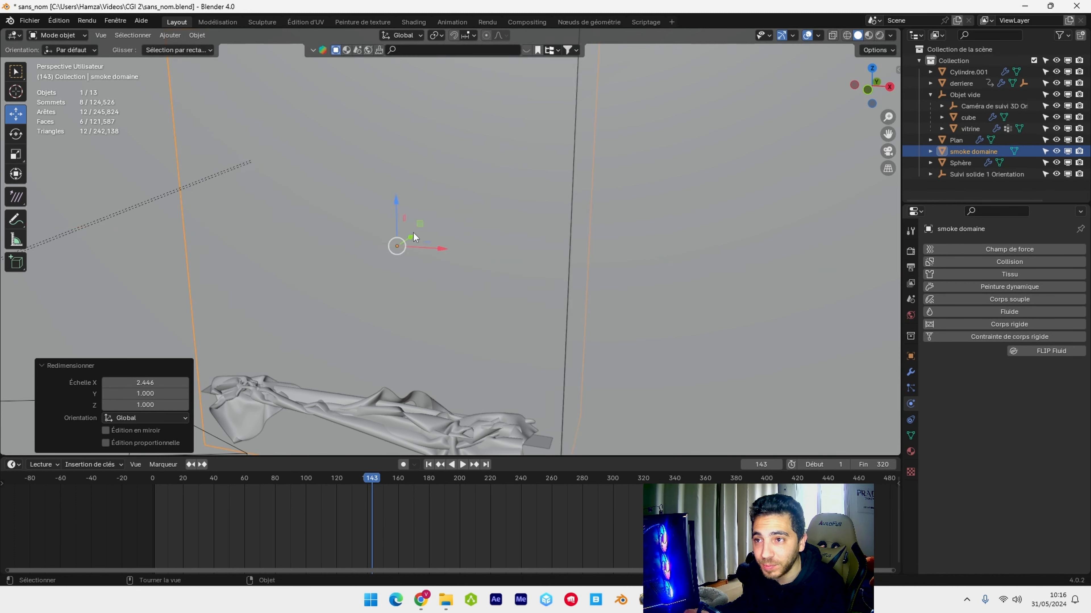
- Add Fluid physics of type Domaine to "smoke domaine", keeping the domain type as Gaz
scroll(413, 233, "down", 2)
middle_click_drag(413, 233, 382, 239)
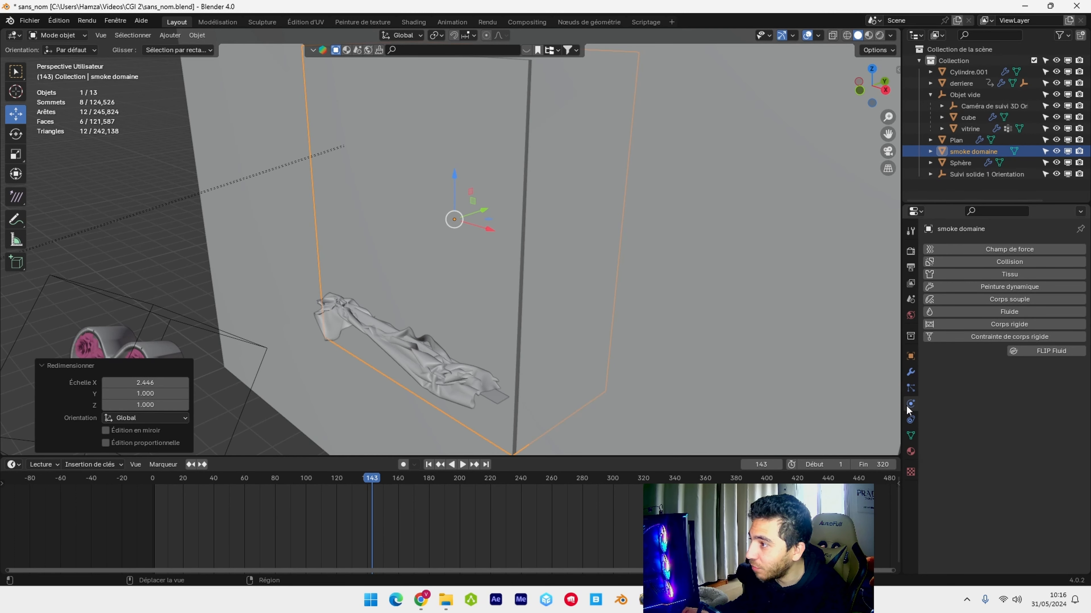
left_click(1018, 310)
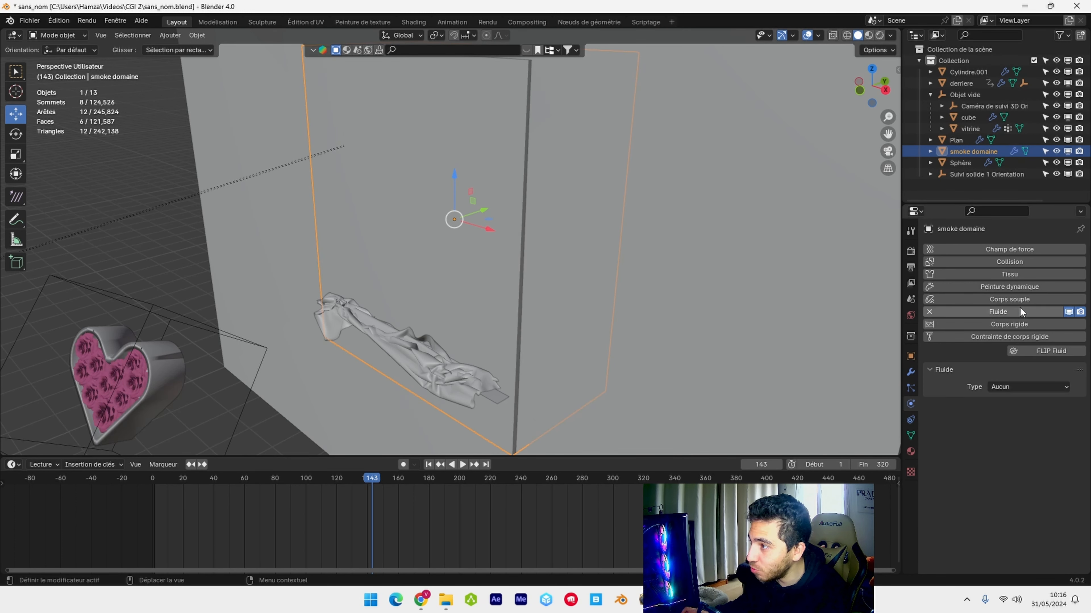
left_click(1016, 384)
left_click(1025, 408)
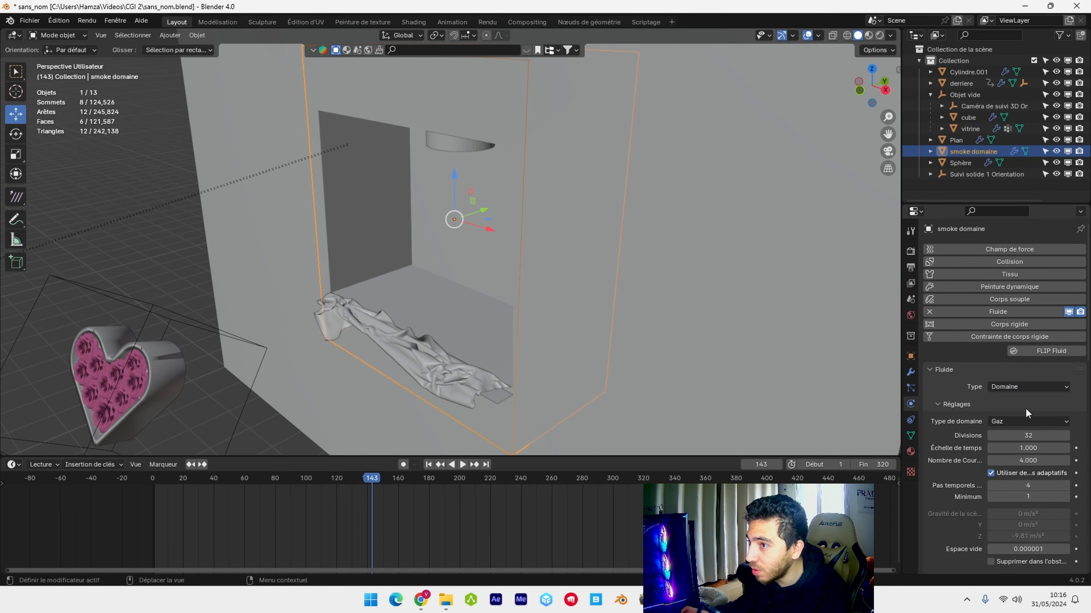
middle_click_drag(489, 381, 514, 377)
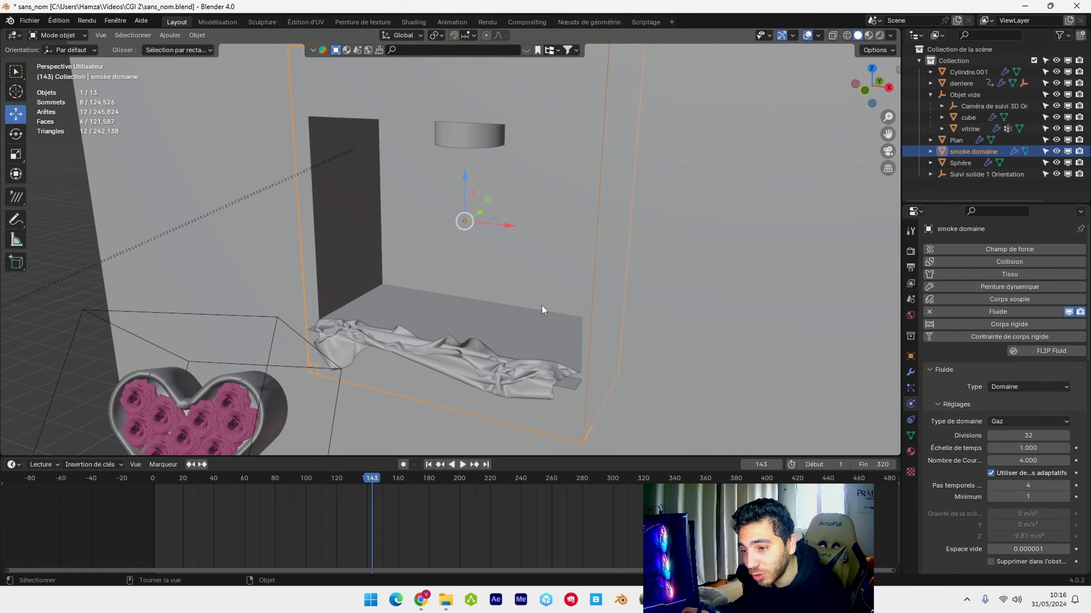
scroll(1026, 326, "down", 1)
left_click(1013, 399)
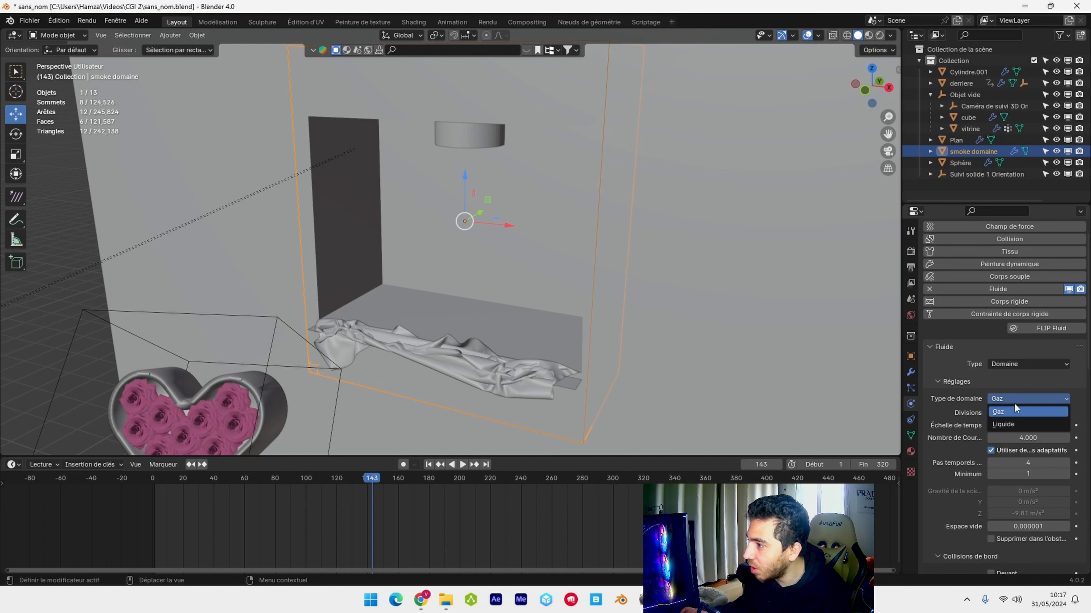
left_click(1007, 413)
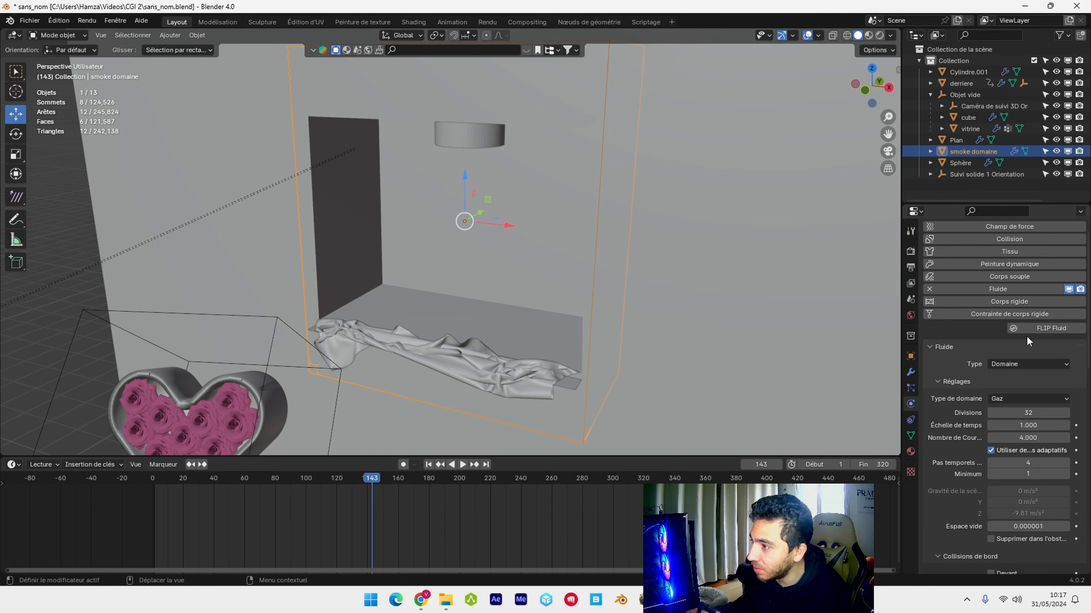
- Set the smoke domain's resolution divisions to 64
scroll(1027, 340, "down", 2)
left_click(1028, 367)
type("64")
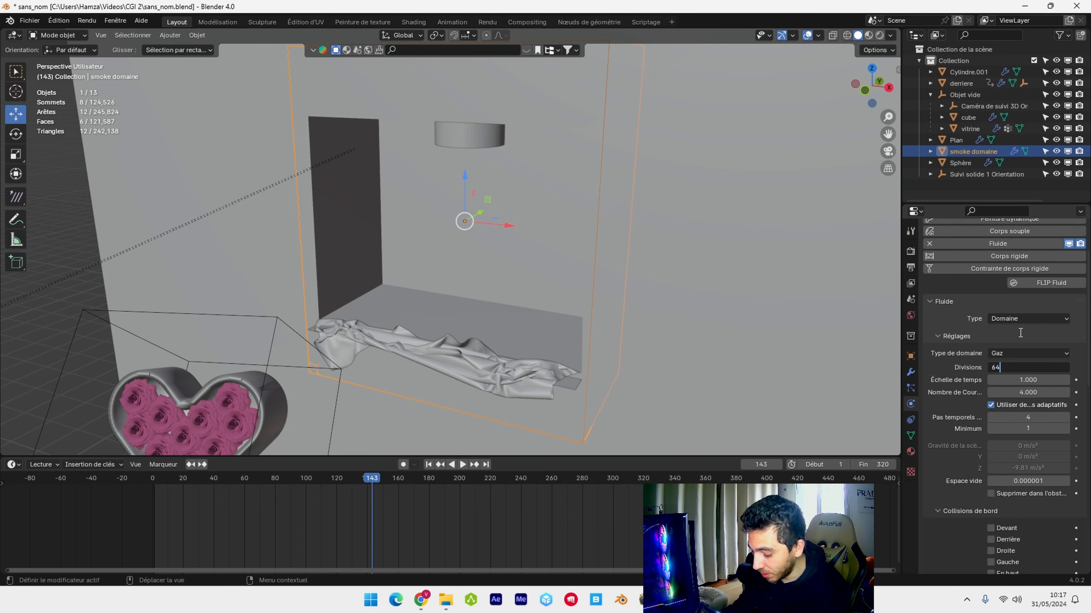
key("Return")
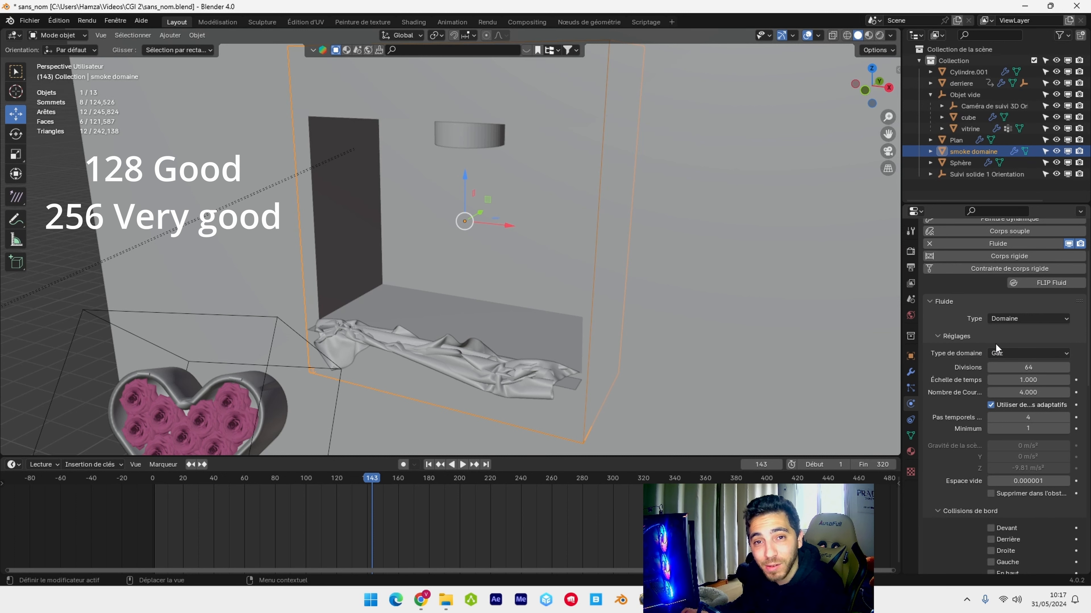
- Enable the adaptive domain on "smoke domaine" with a margin of 2 and a threshold of 0.00001
scroll(995, 344, "down", 8)
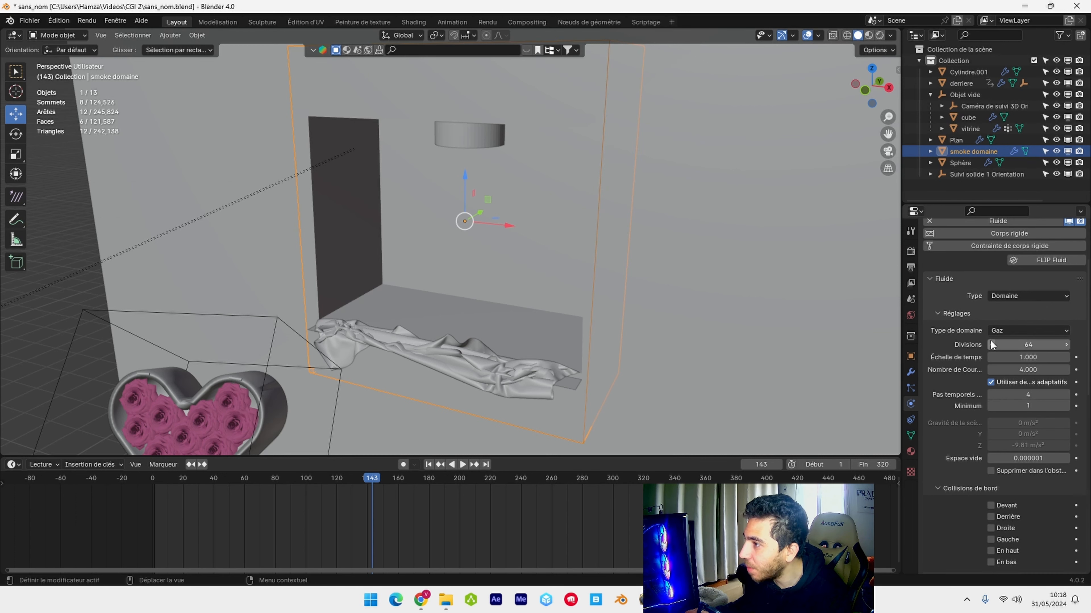
scroll(995, 305, "down", 1)
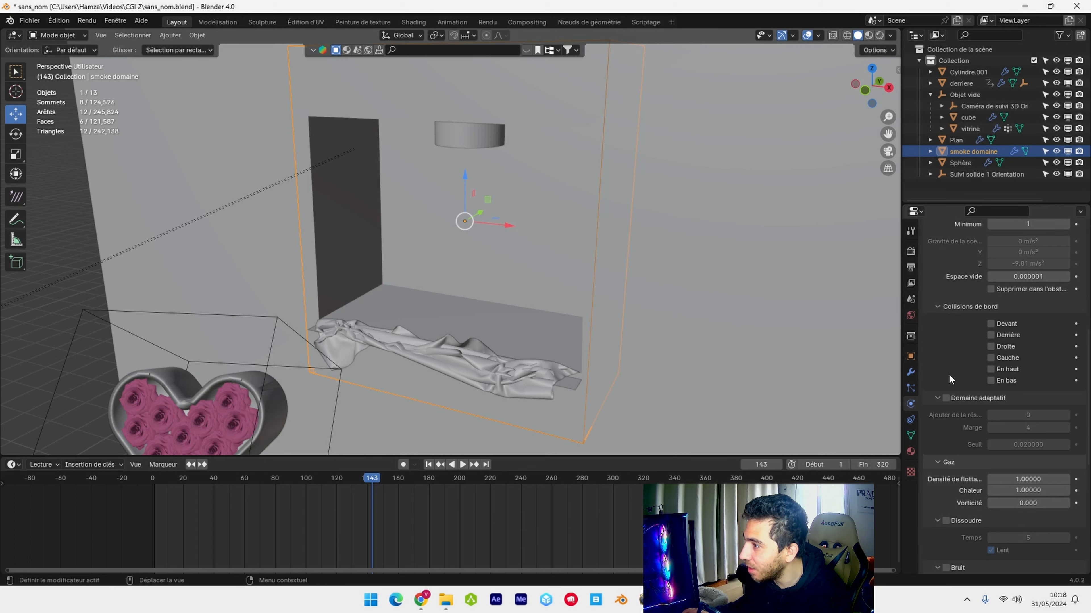
left_click(946, 398)
left_click(1032, 427)
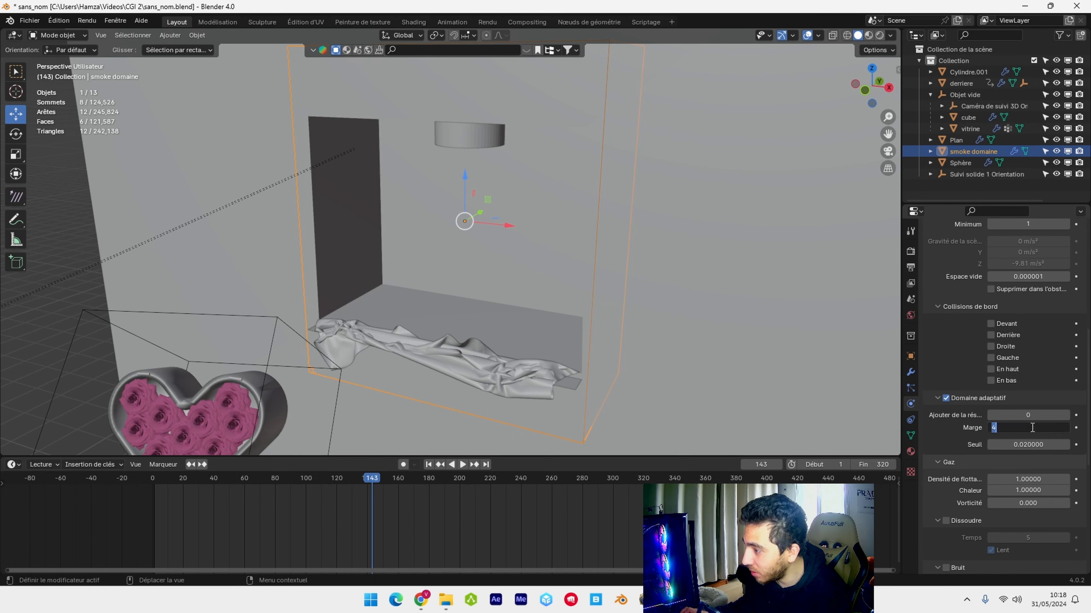
type("2")
key("Return")
left_click(1017, 446)
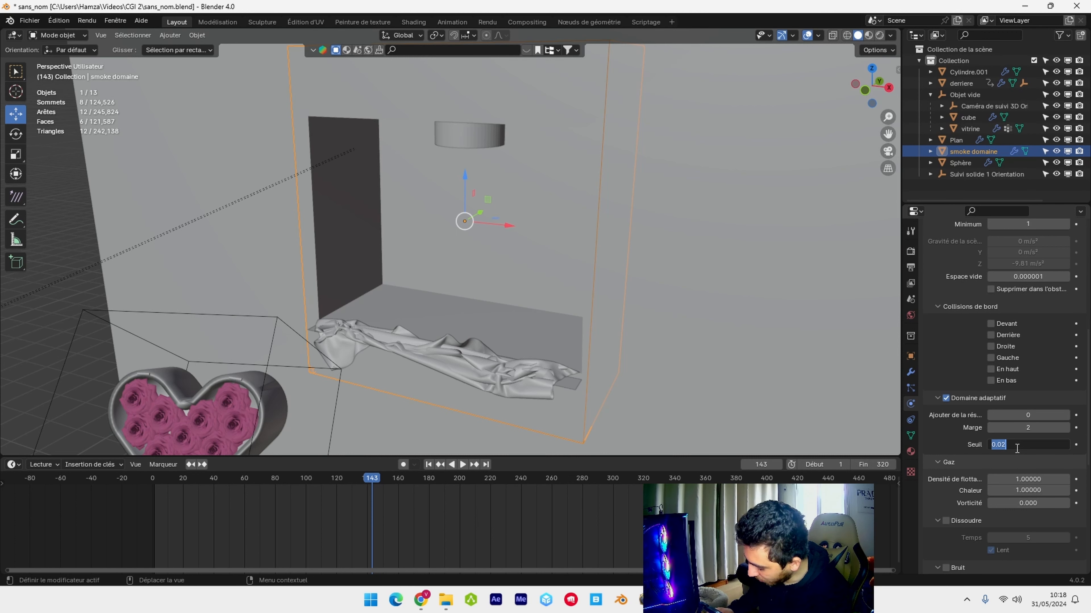
type("0.")
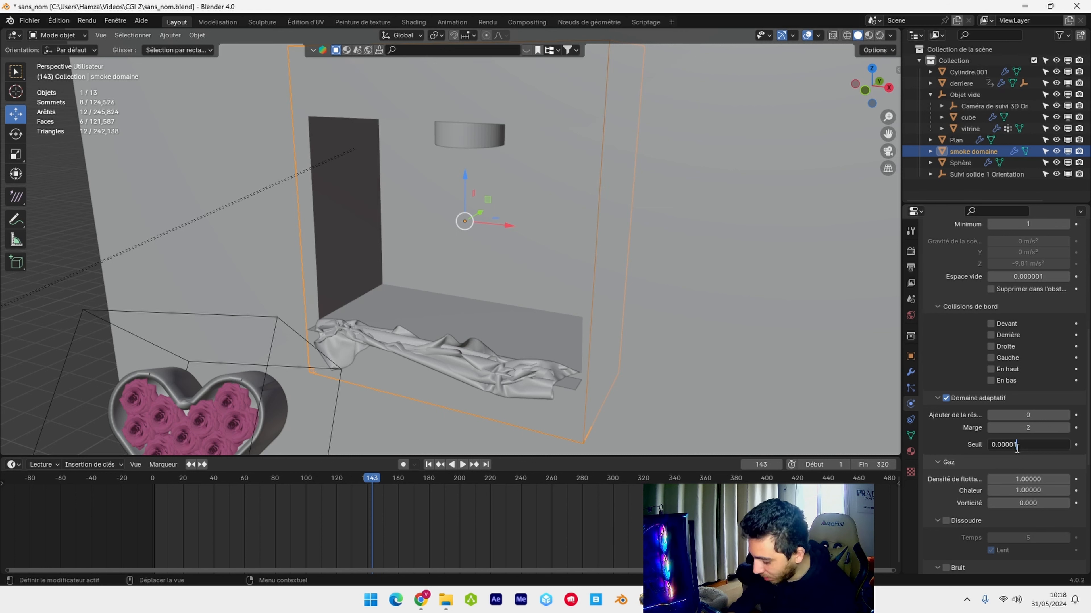
type("00001")
key("Return")
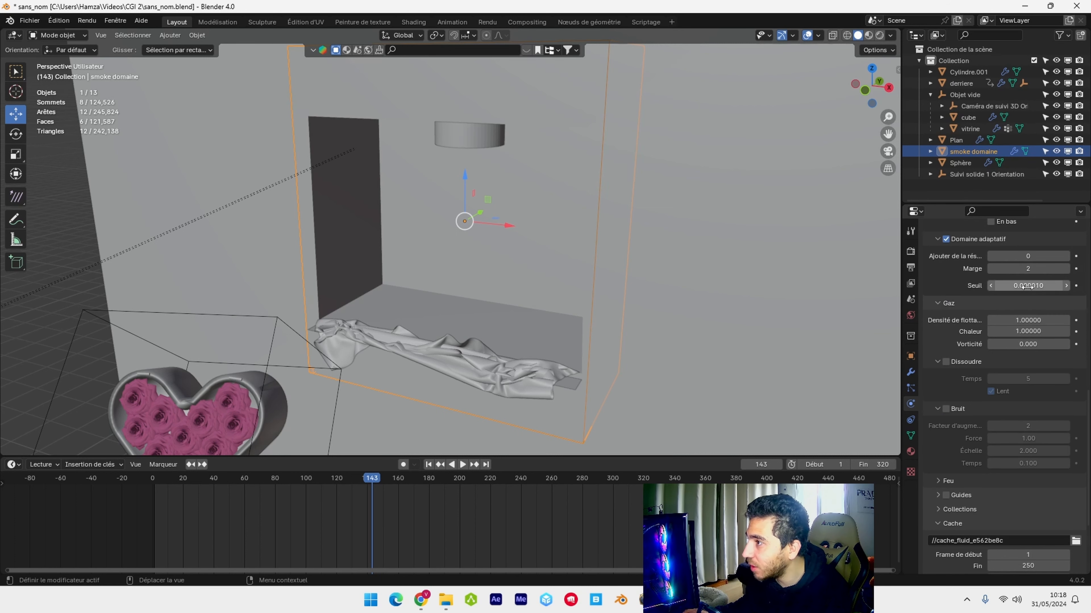
- Enable Dissoudre for the domain's gas with a dissolve time of 90, keeping Lent on
scroll(987, 412, "down", 6)
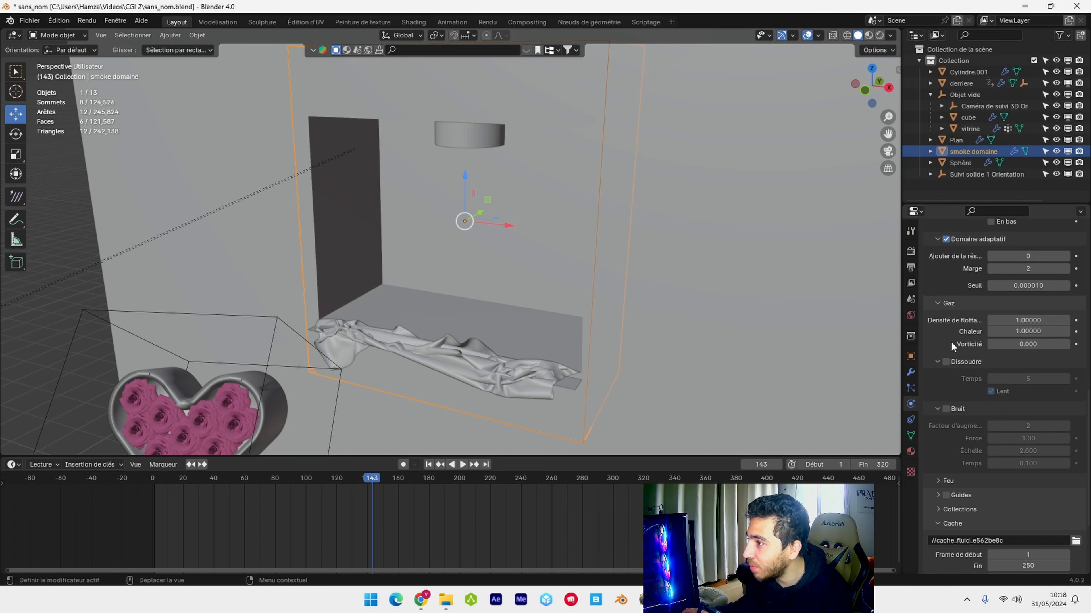
left_click(946, 362)
left_click(1032, 378)
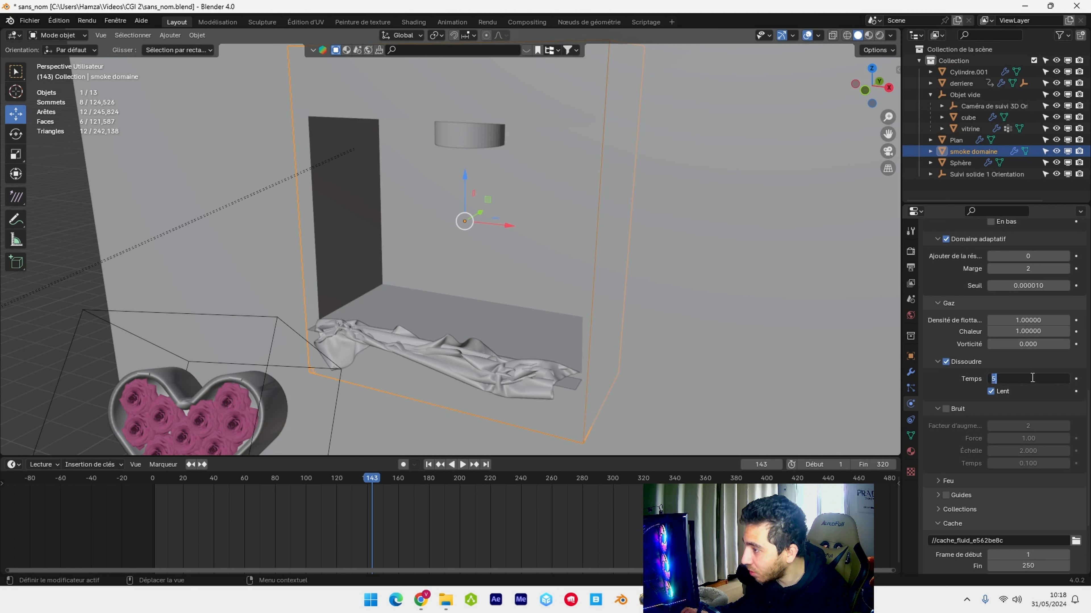
key("Return")
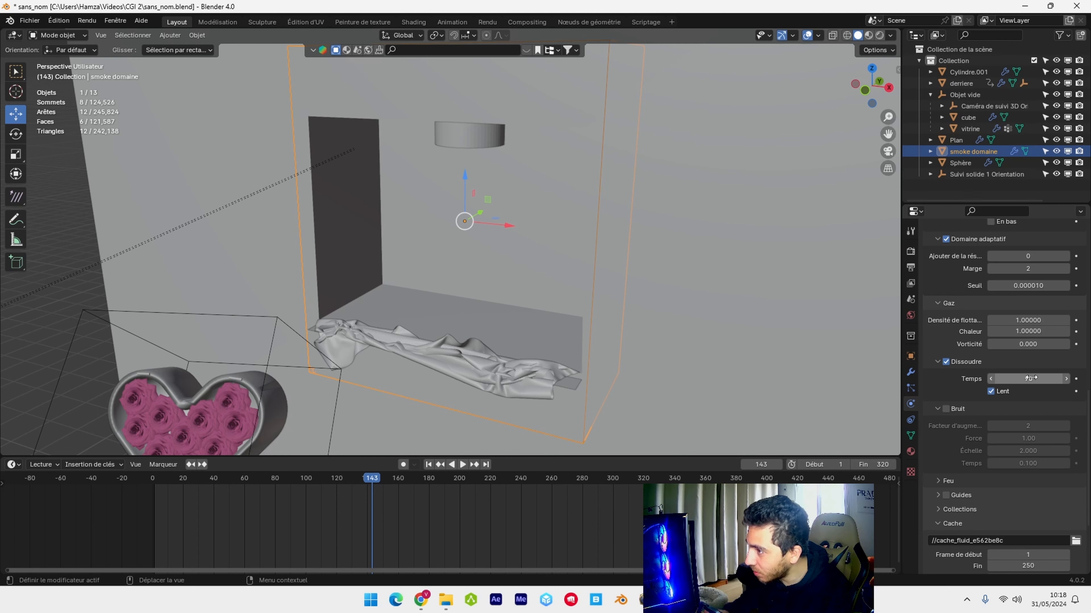
- Enable Bruit on the smoke domain with an upres factor of 3, strength 0.3 and scale 0.1
left_click(946, 409)
left_click(1039, 426)
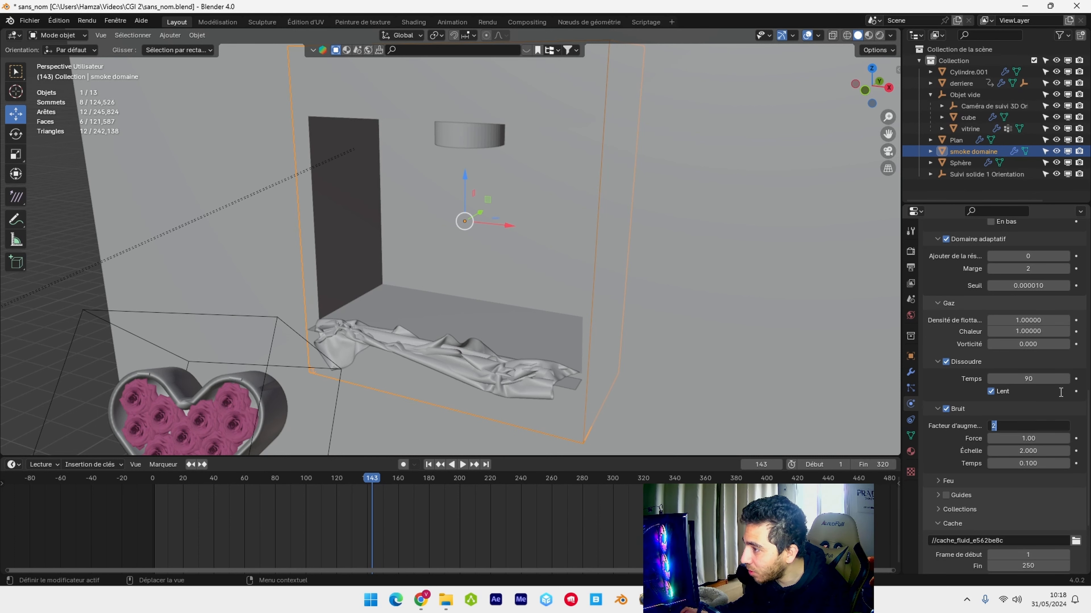
type("3")
key("Return")
left_click(1033, 439)
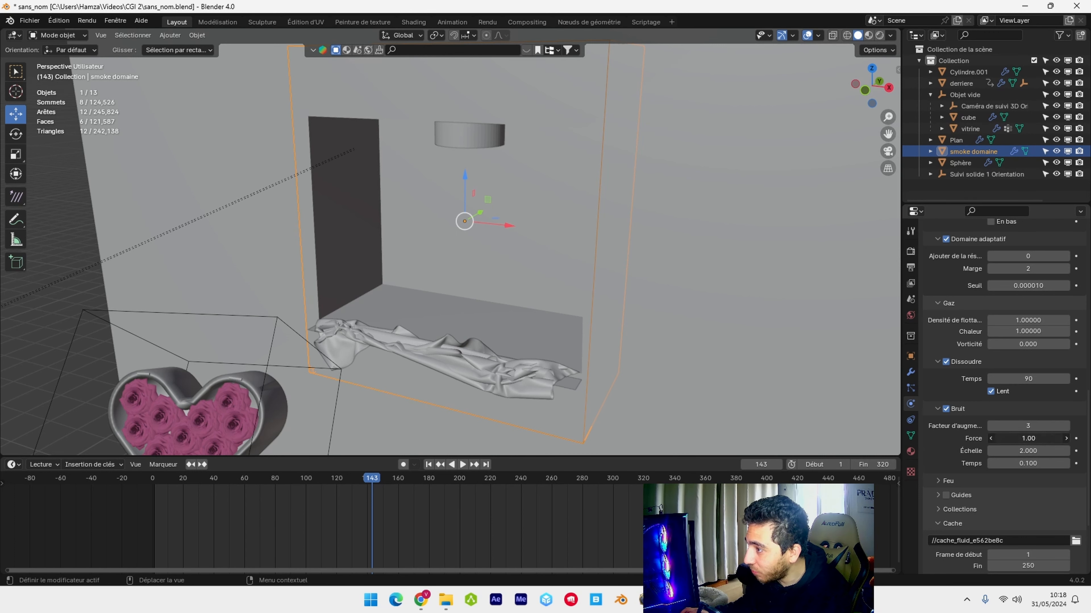
type("0.3")
key("Return")
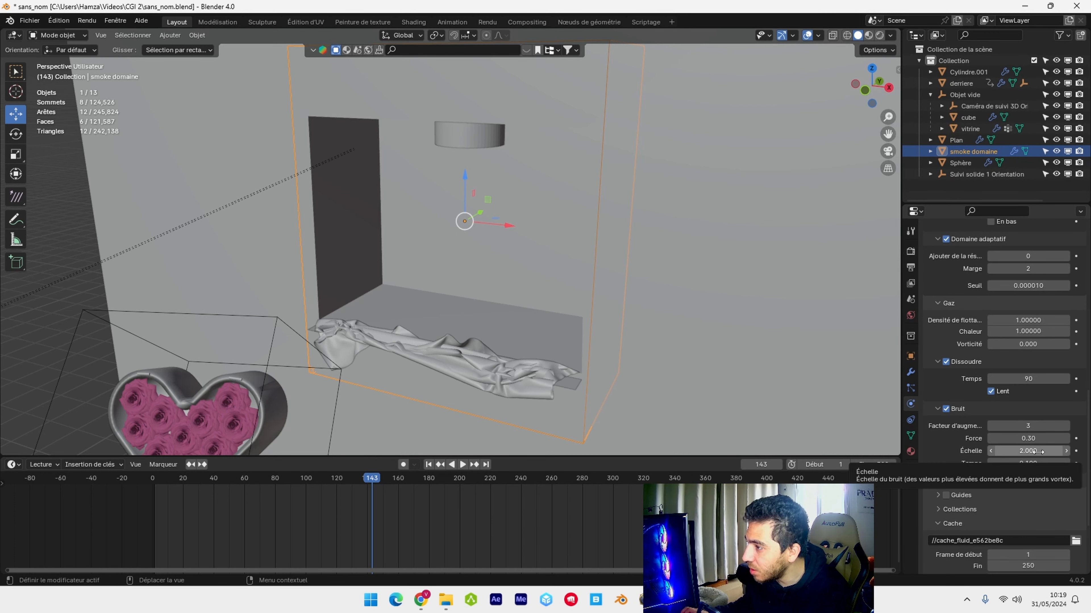
left_click(1039, 451)
type("0")
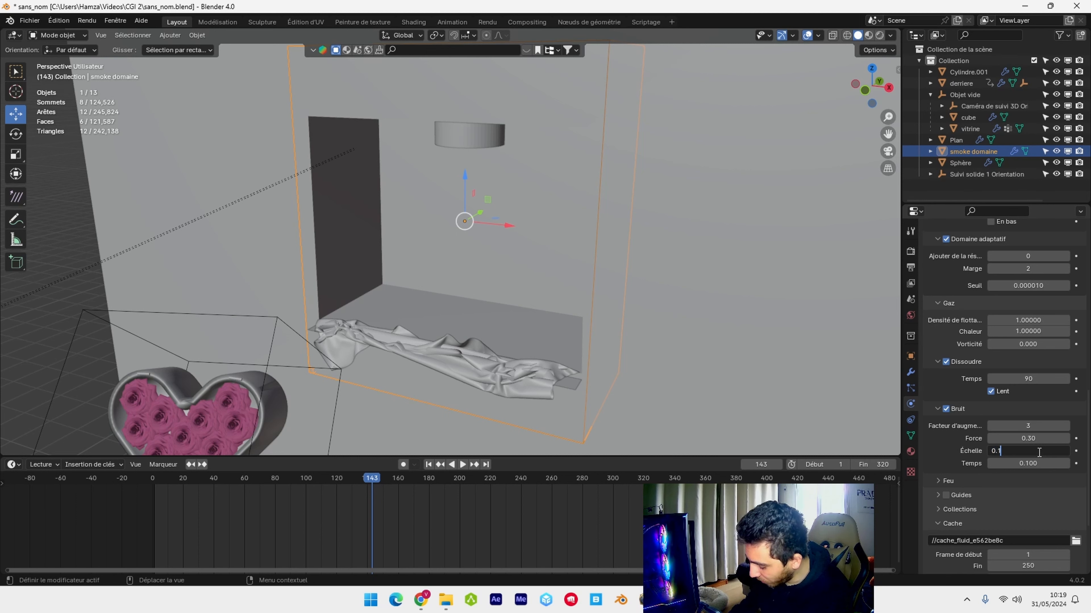
type(".1")
key("Return")
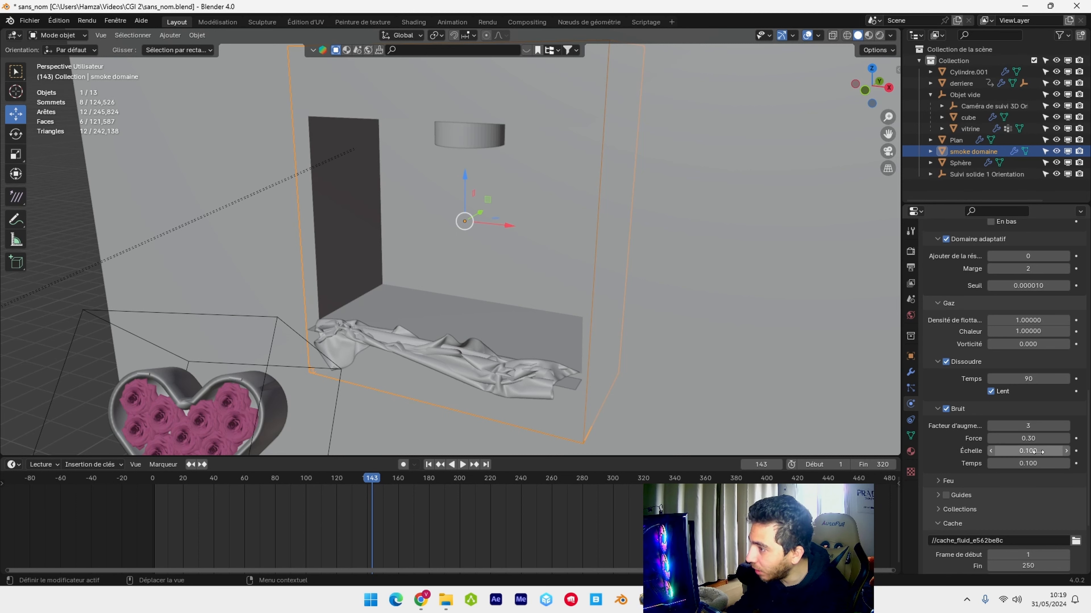
- Set the domain gas's buoyancy density and heat both to 0
left_click(1046, 320)
type("0")
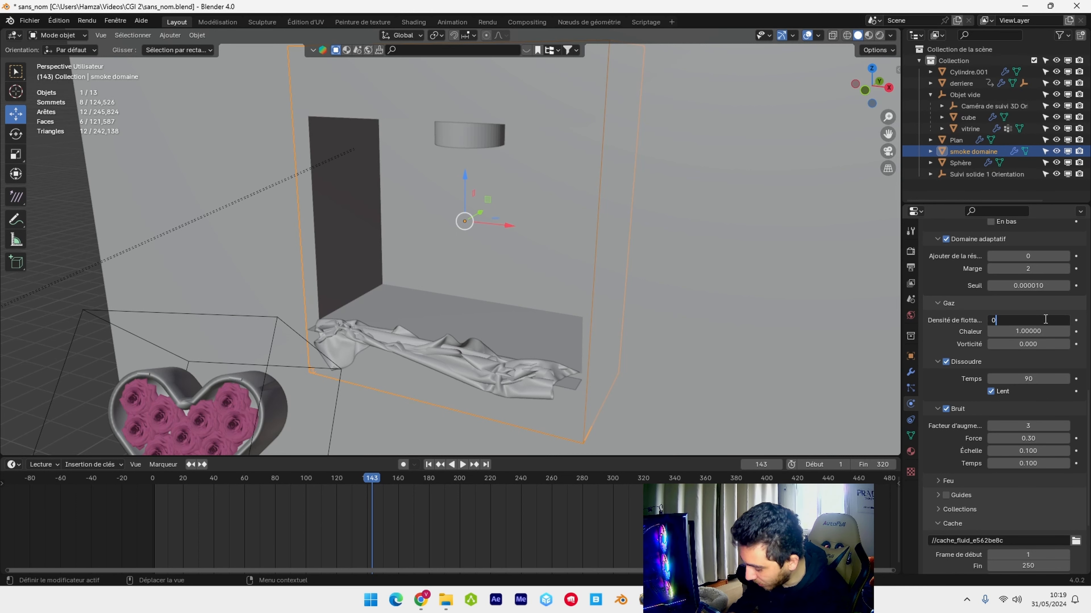
key("Return")
left_click(1016, 330)
type("0")
key("Return")
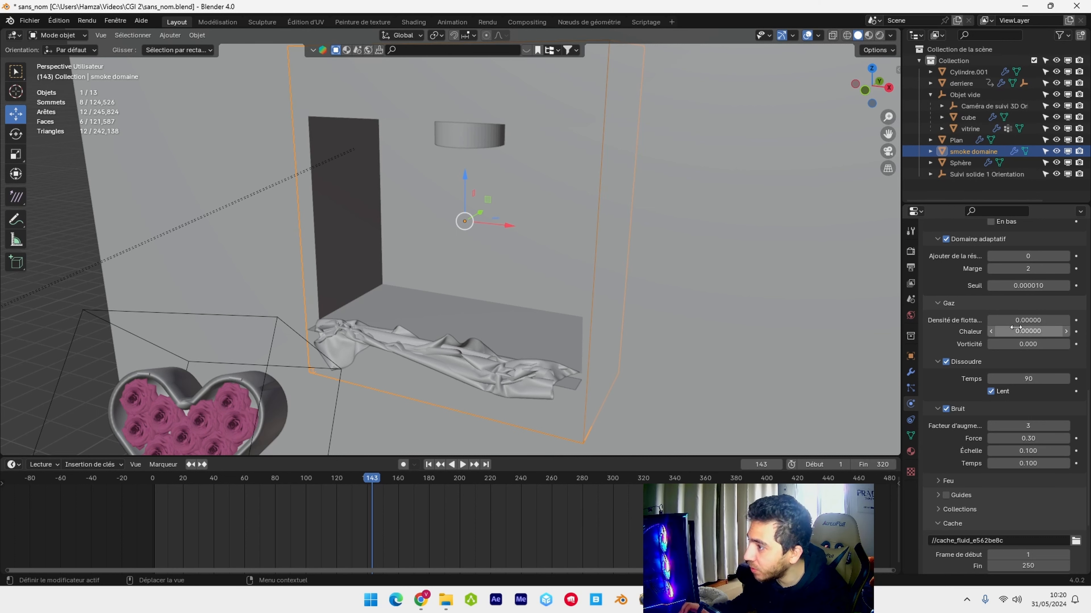
- Change the smoke domain's cache type to Tout
scroll(996, 343, "down", 5)
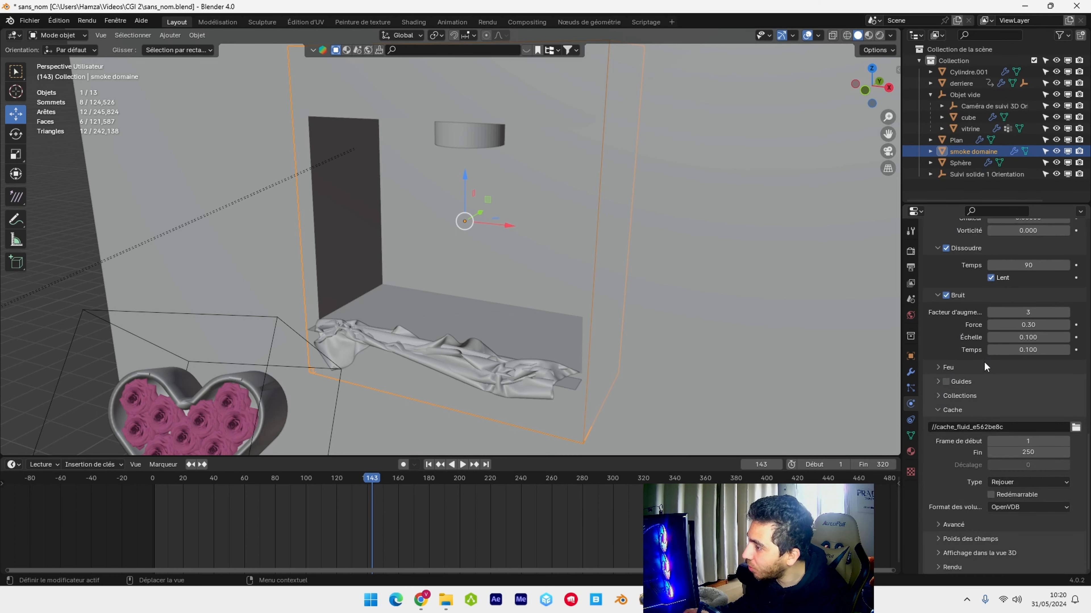
left_click(1019, 479)
left_click(1008, 516)
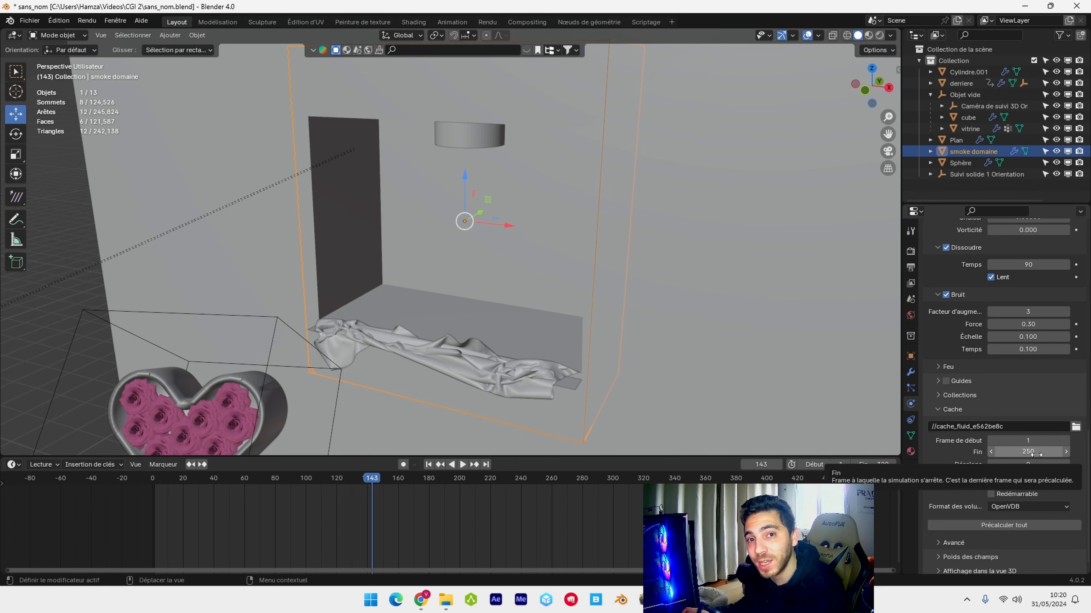
- Limit the fluid cache to frames 84 through 300, starting as the cloth falls
left_click_drag(369, 480, 282, 480)
left_click(1045, 441)
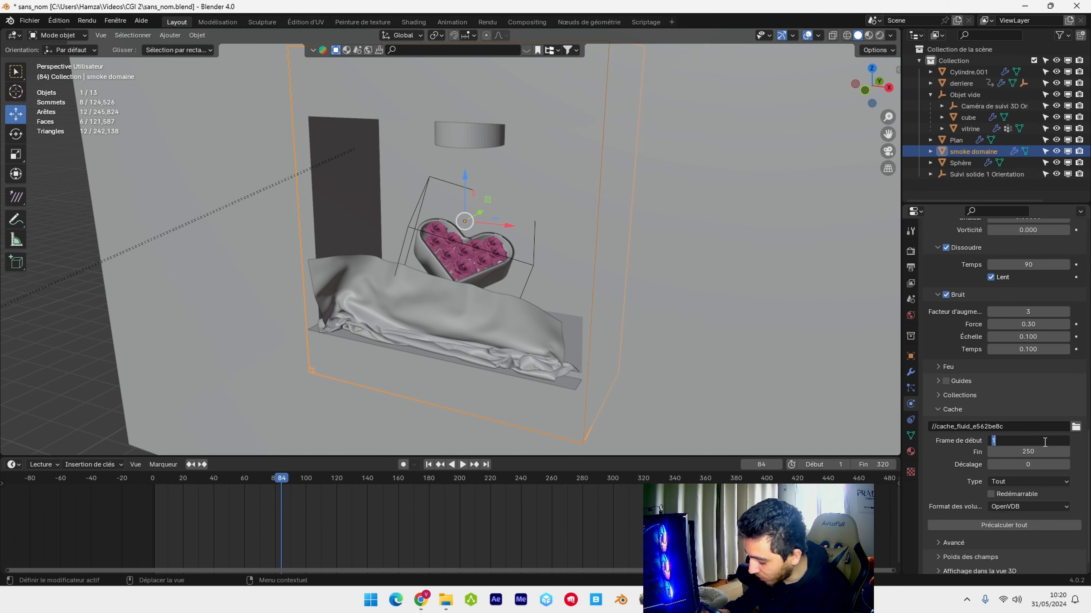
type("84")
key("Return")
left_click(1039, 452)
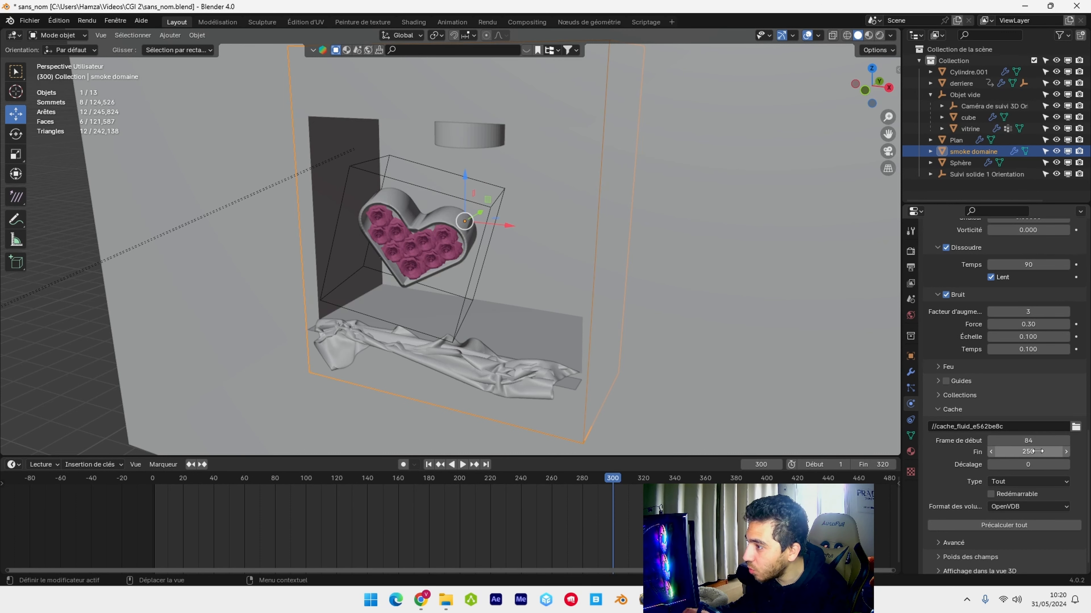
type("300")
key("Return")
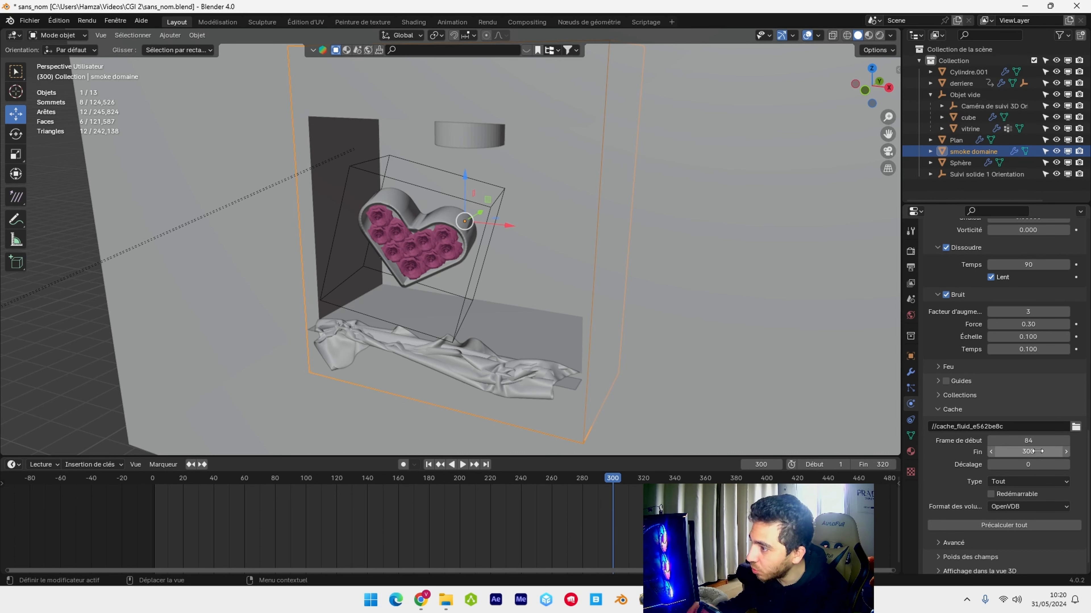
- Save the Blender file and bake the entire smoke simulation
left_click(27, 23)
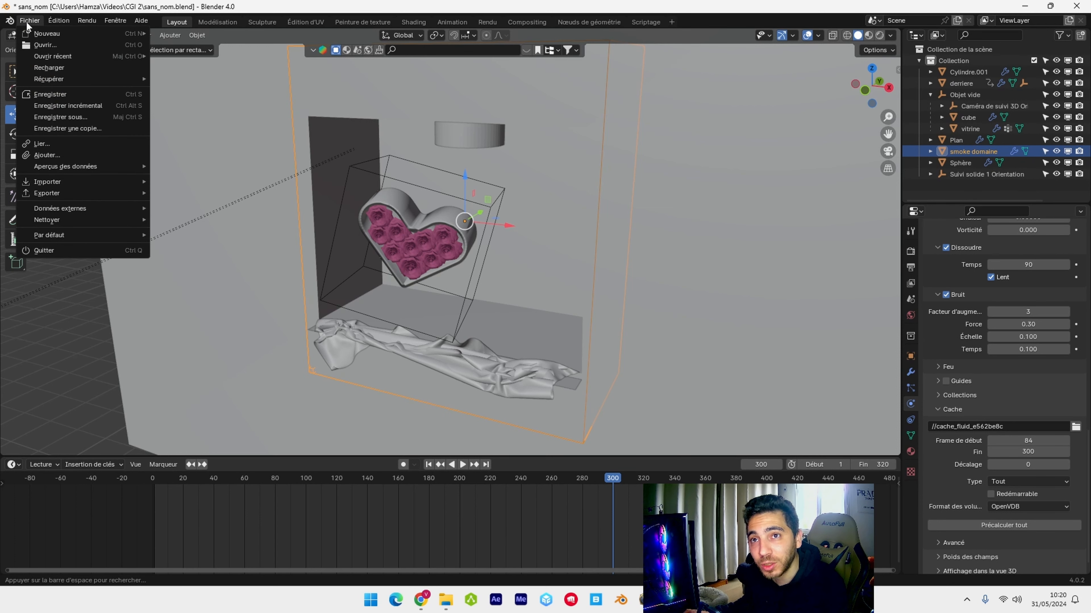
left_click(68, 97)
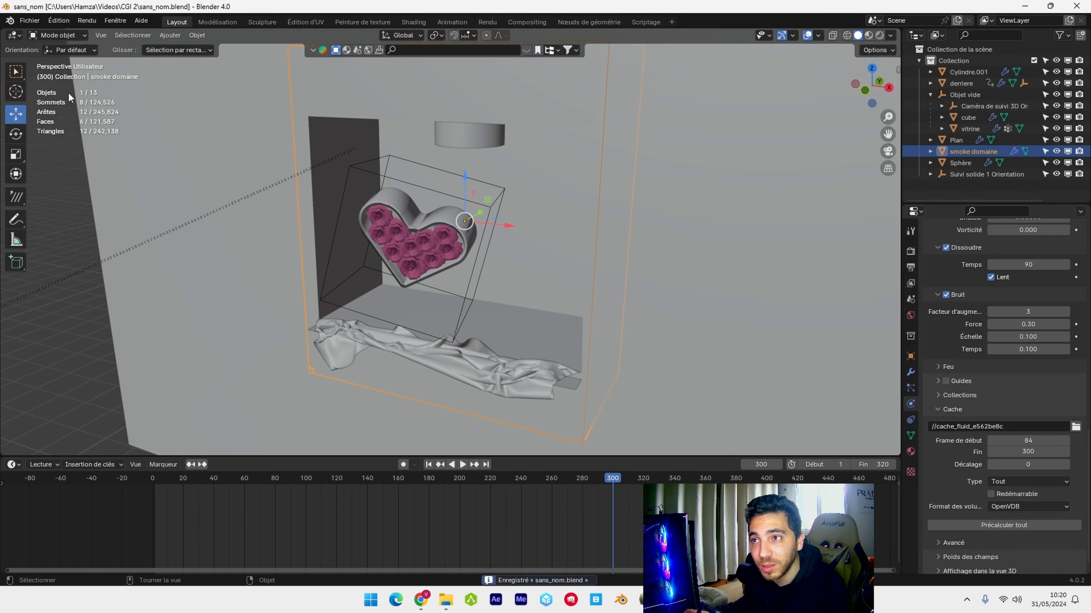
left_click(1018, 526)
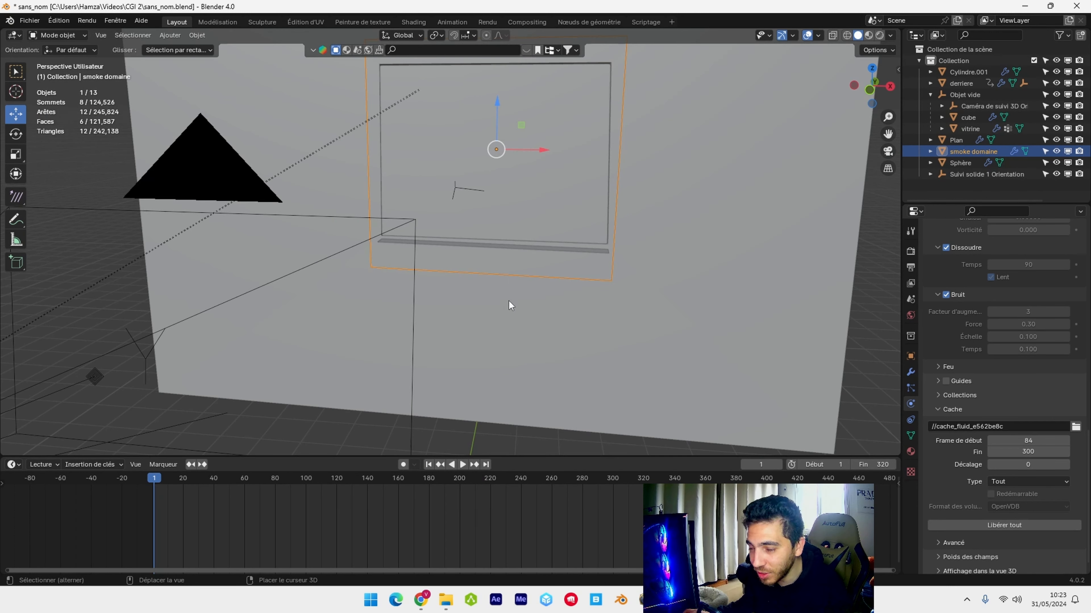
- Play back the animation from frame 1 and examine the baked smoke coming out of the ceiling tube
middle_click_drag(508, 301, 482, 311)
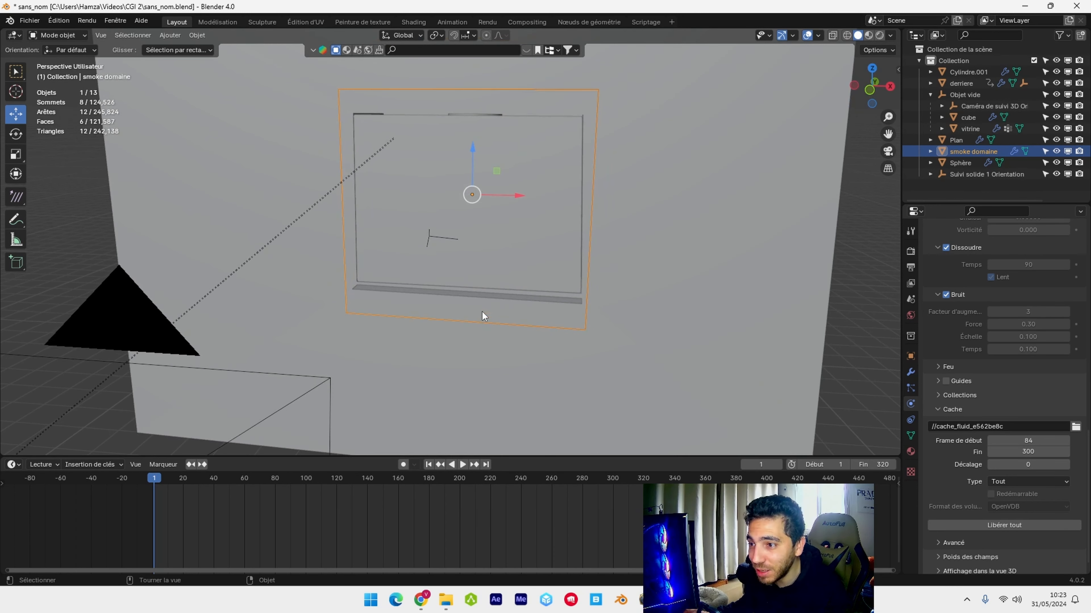
key("space")
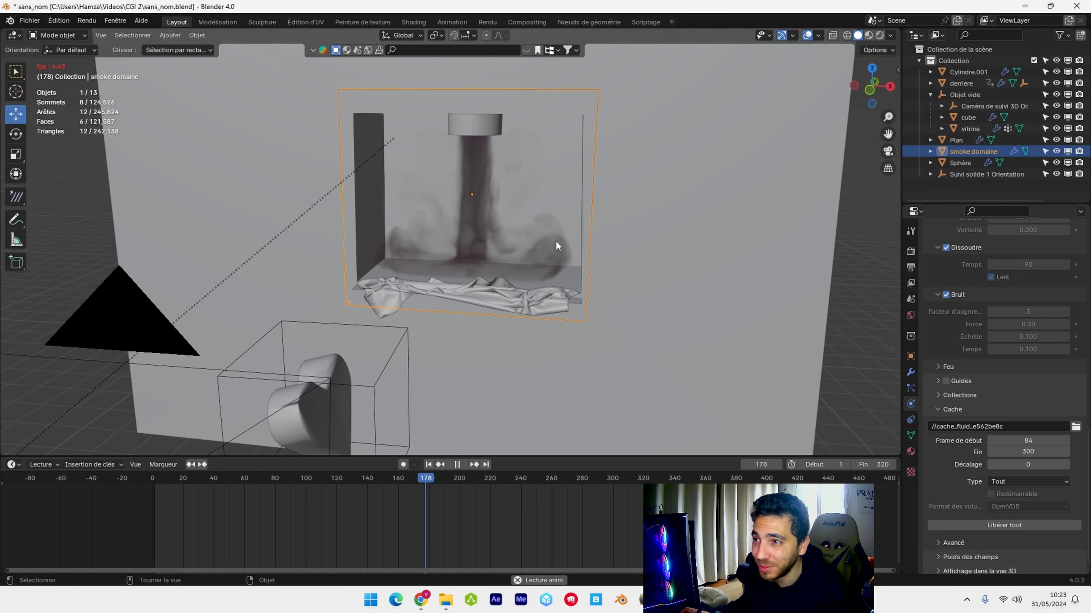
key("space")
middle_click_drag(555, 242, 484, 252)
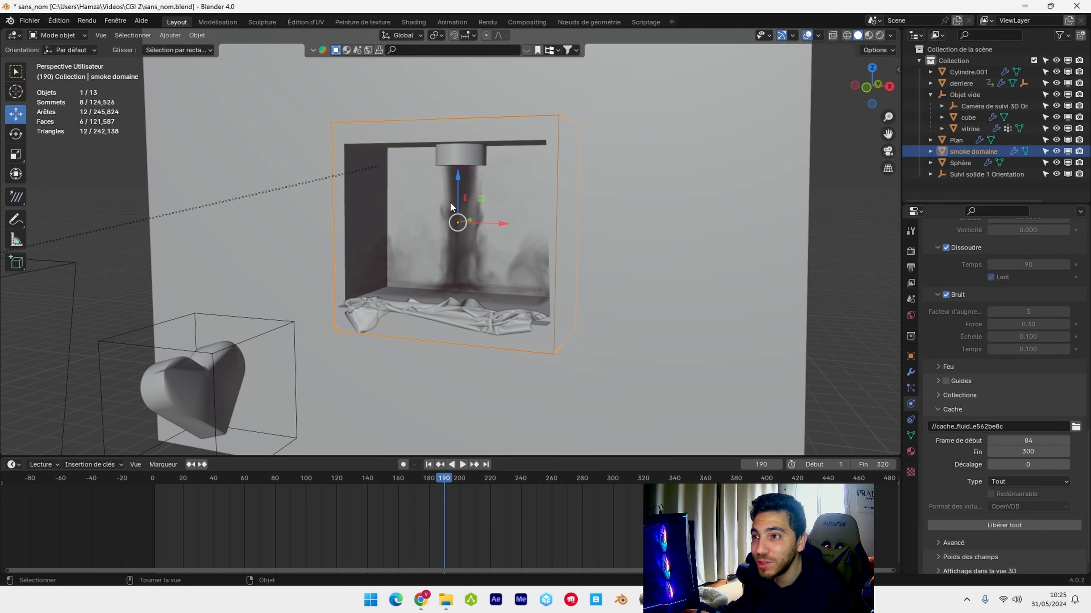
- Free all the baked data of the smoke domain
scroll(409, 268, "up", 2)
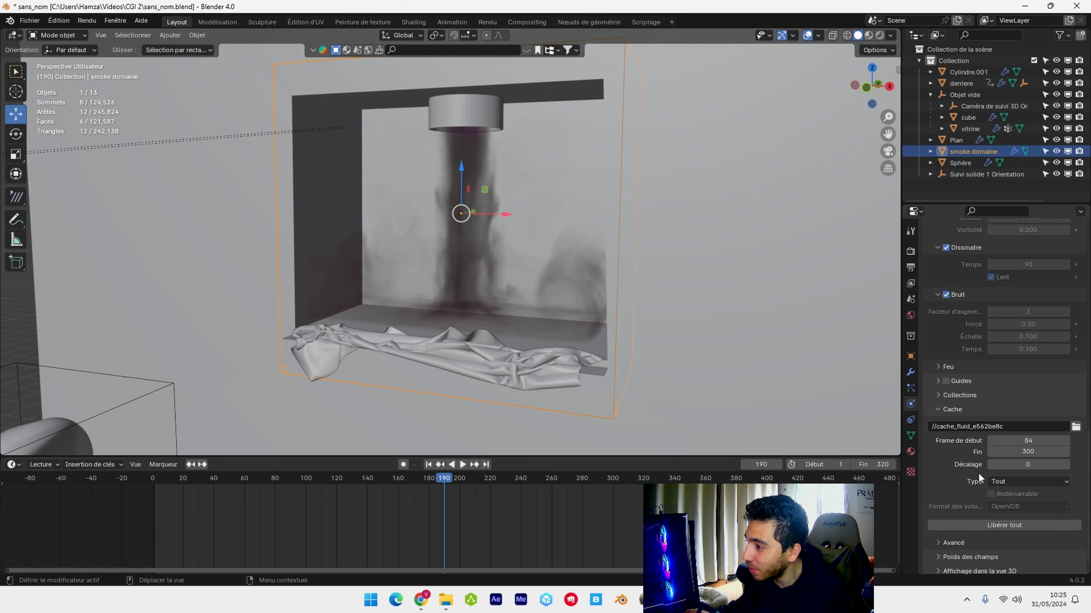
scroll(1001, 499, "down", 1)
left_click(1011, 507)
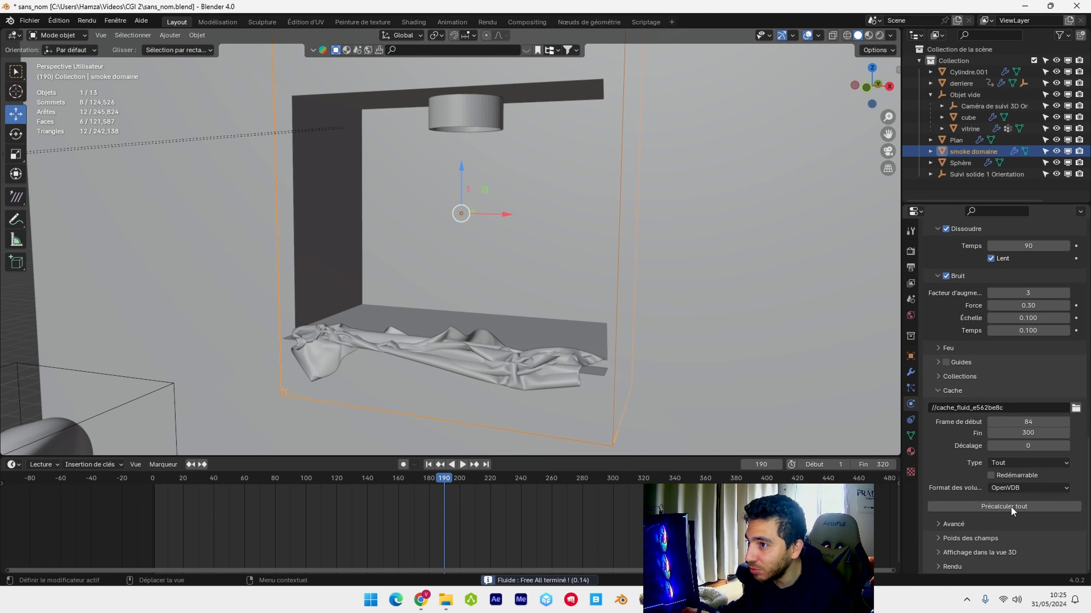
- Add a Turbulence force field and move it into the box beneath the ceiling tube
left_click(170, 35)
mouse_move(215, 244)
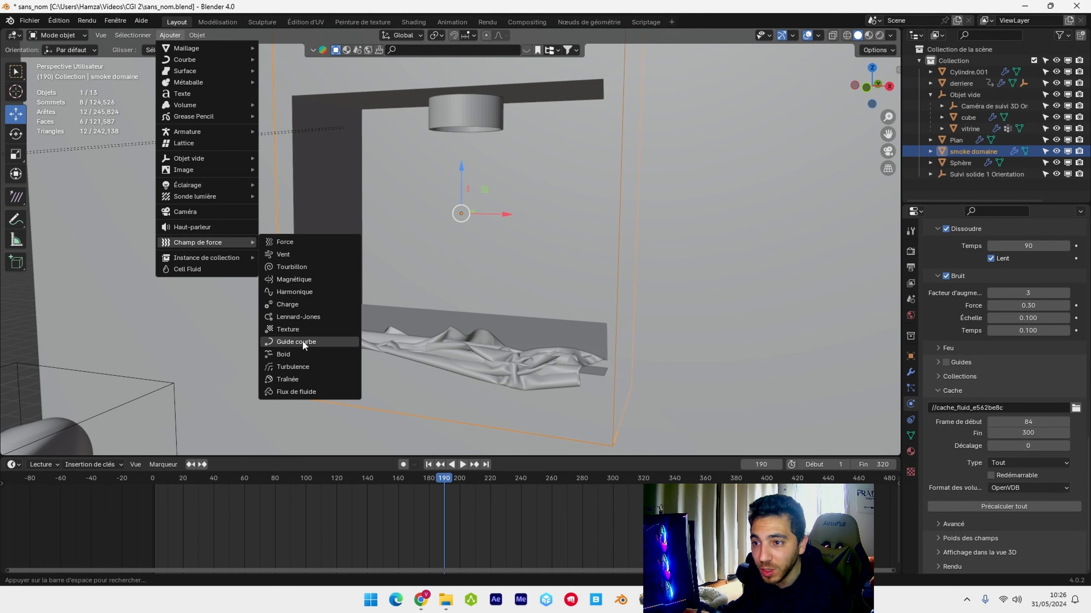
left_click(293, 366)
scroll(305, 368, "down", 3)
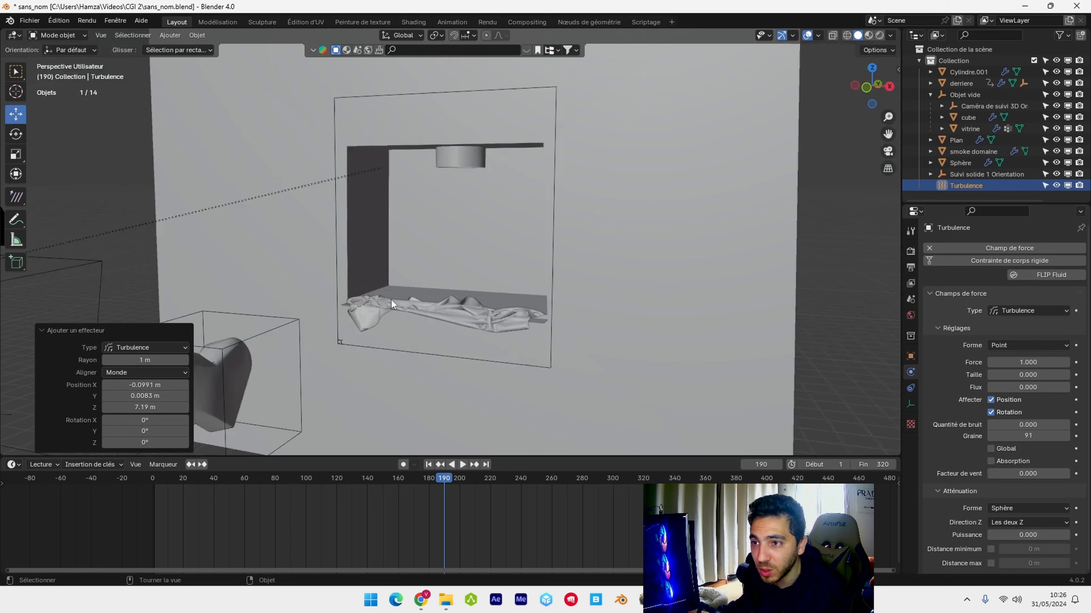
middle_click_drag(391, 299, 312, 339)
scroll(311, 337, "down", 3)
left_click_drag(205, 293, 472, 224)
scroll(472, 262, "up", 5)
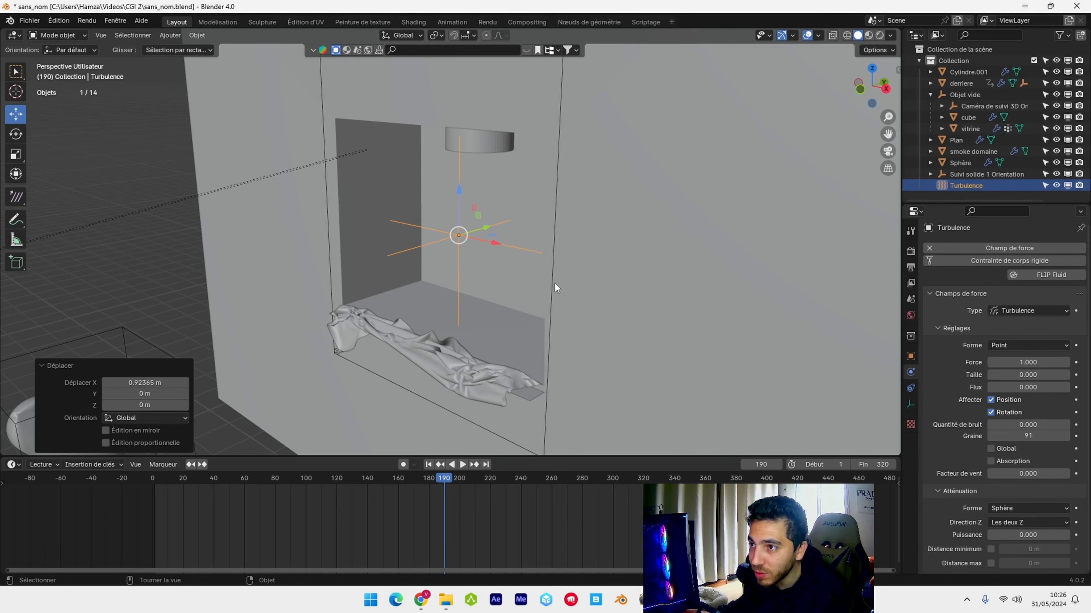
- Scale the turbulence field down to about 0.273 and position it close to the box floor below the tube
key("s")
left_click(489, 245)
scroll(487, 243, "up", 5)
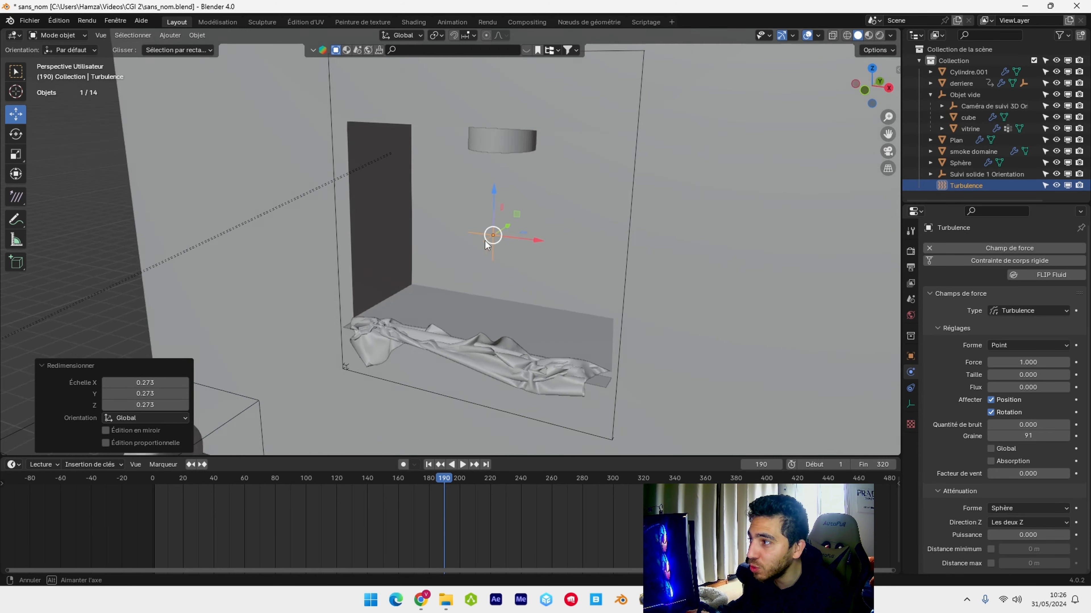
middle_click_drag(501, 234, 623, 301)
left_click_drag(640, 370, 659, 363)
scroll(683, 371, "down", 3)
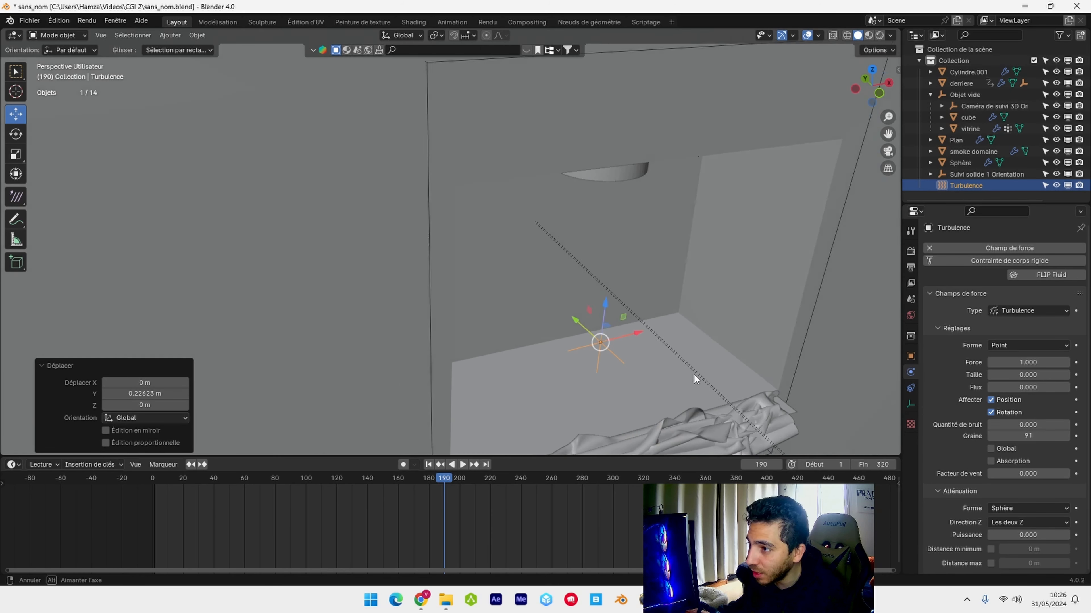
middle_click_drag(694, 376, 475, 295)
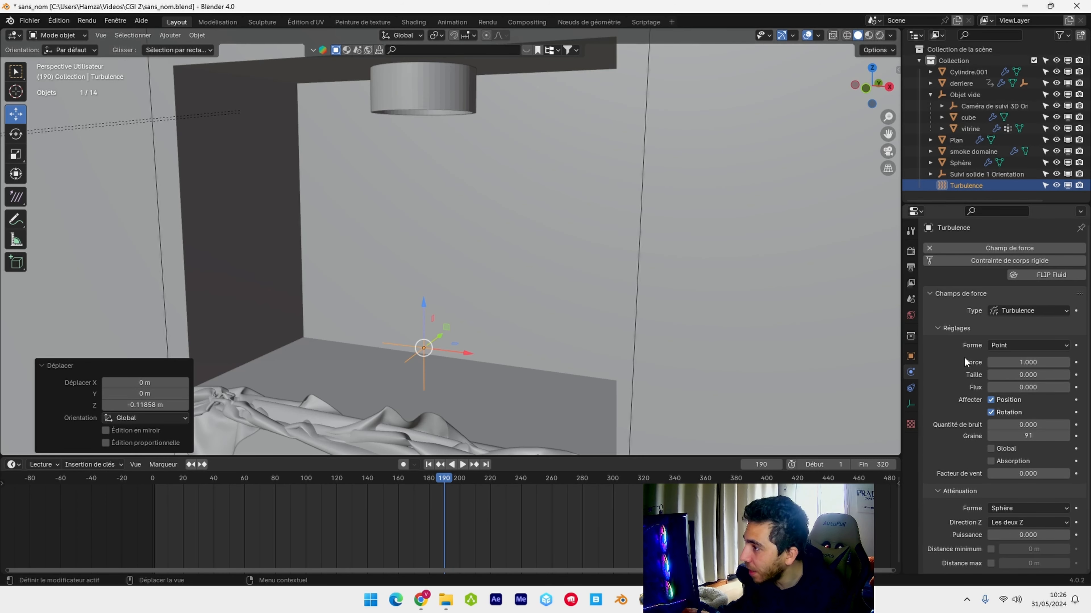
- Set the turbulence field's strength to 0.5 and its seed to 67
left_click(1023, 362)
type("0.")
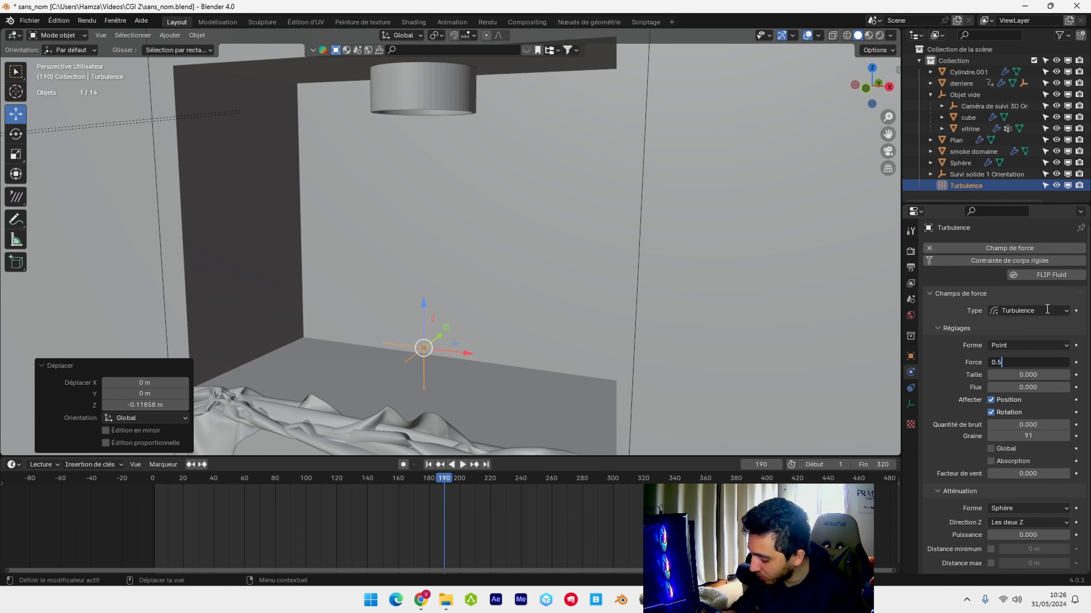
type("5")
key("Return")
left_click(1028, 436)
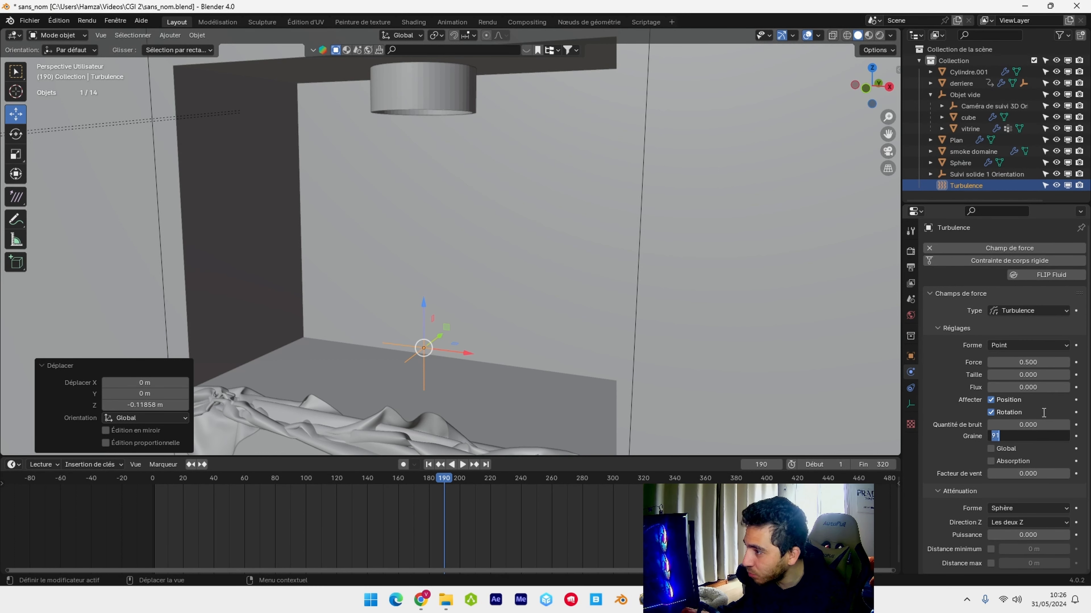
type("67")
key("Return")
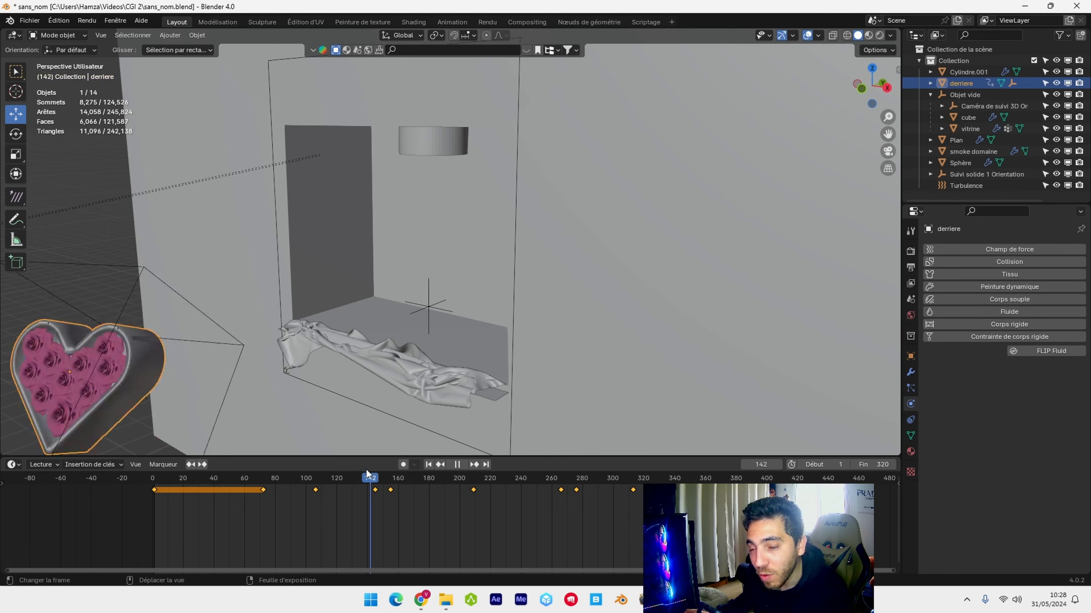
- Go to frame 112 and give the heart model fluid physics of type Effecteur
left_click_drag(366, 470, 324, 464)
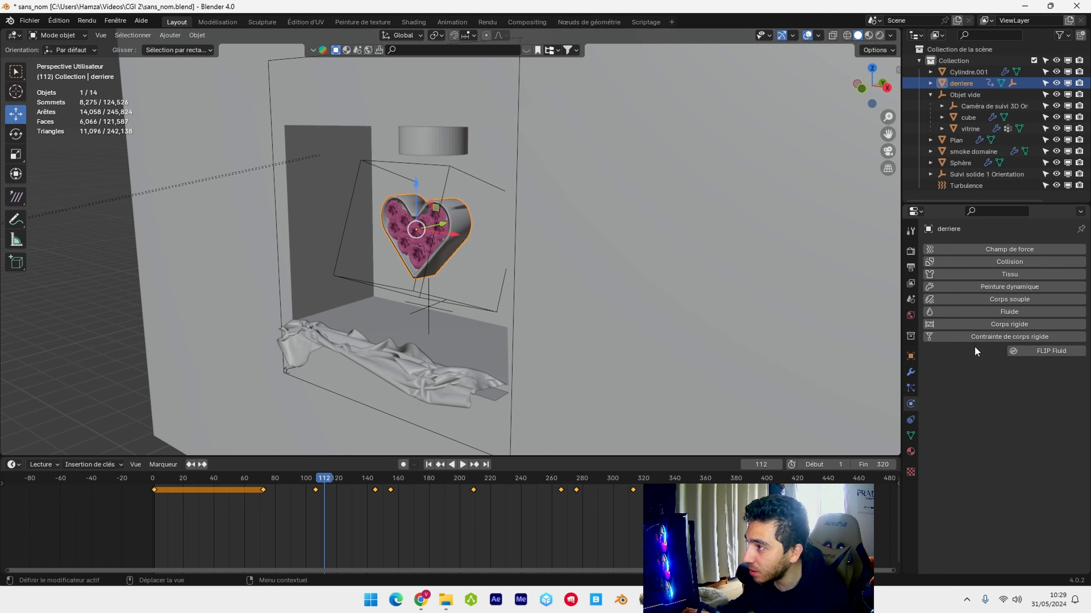
left_click(1007, 312)
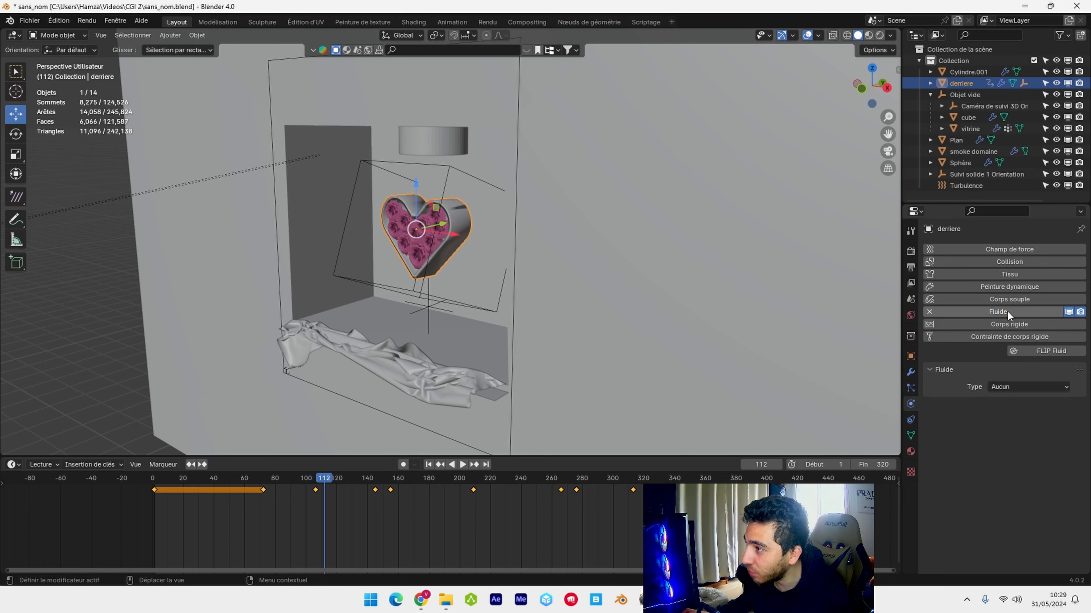
left_click(1015, 386)
left_click(1008, 438)
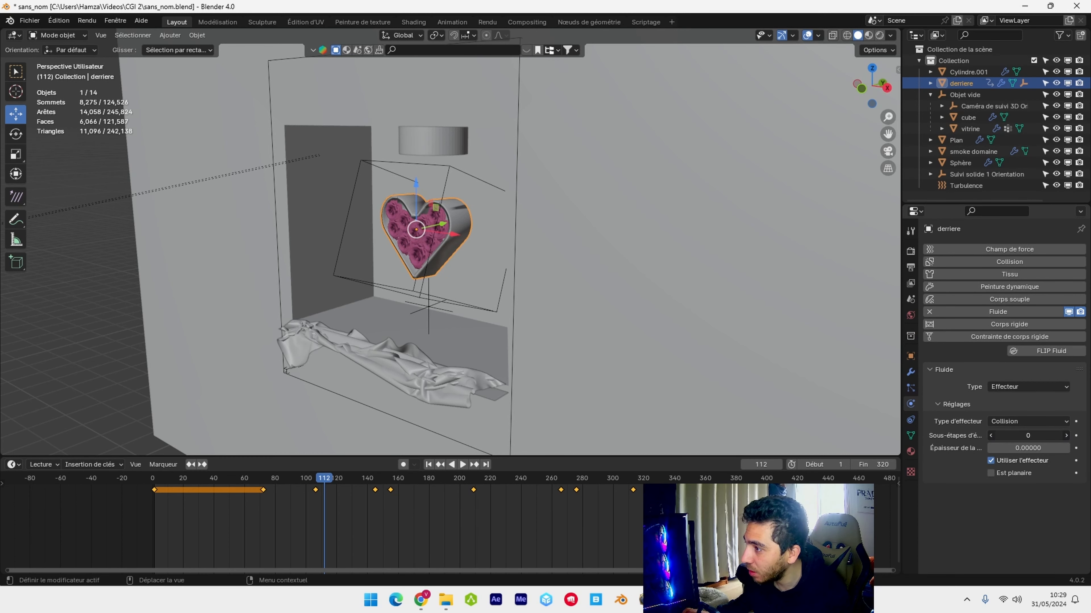
- Set the heart's collision effector to 10 sampling substeps and a surface thickness of 0.0001
left_click(1024, 435)
type("10")
left_click(1029, 449)
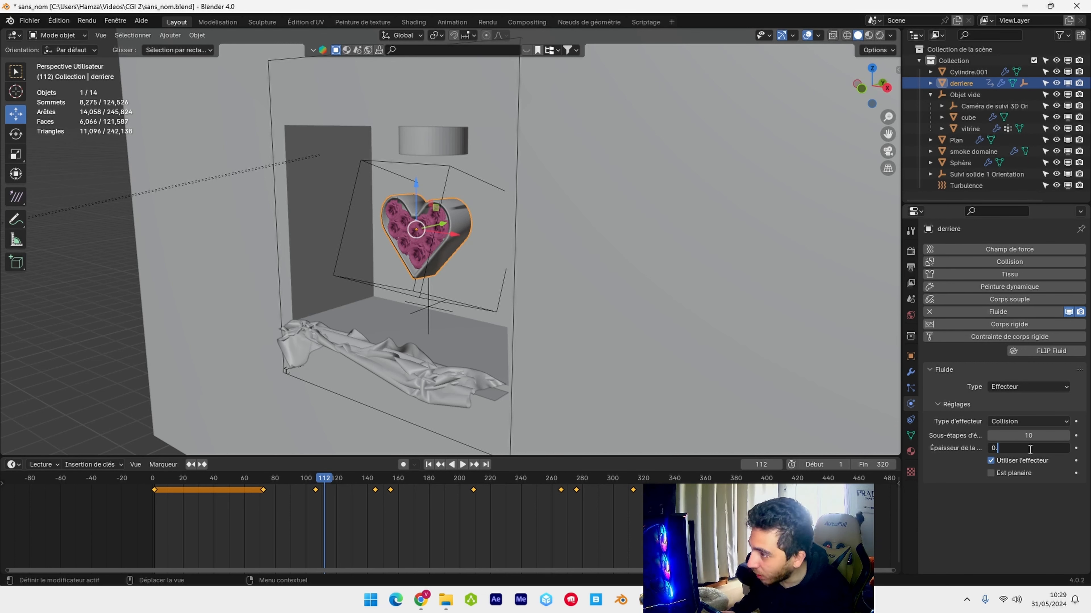
type("0.00010")
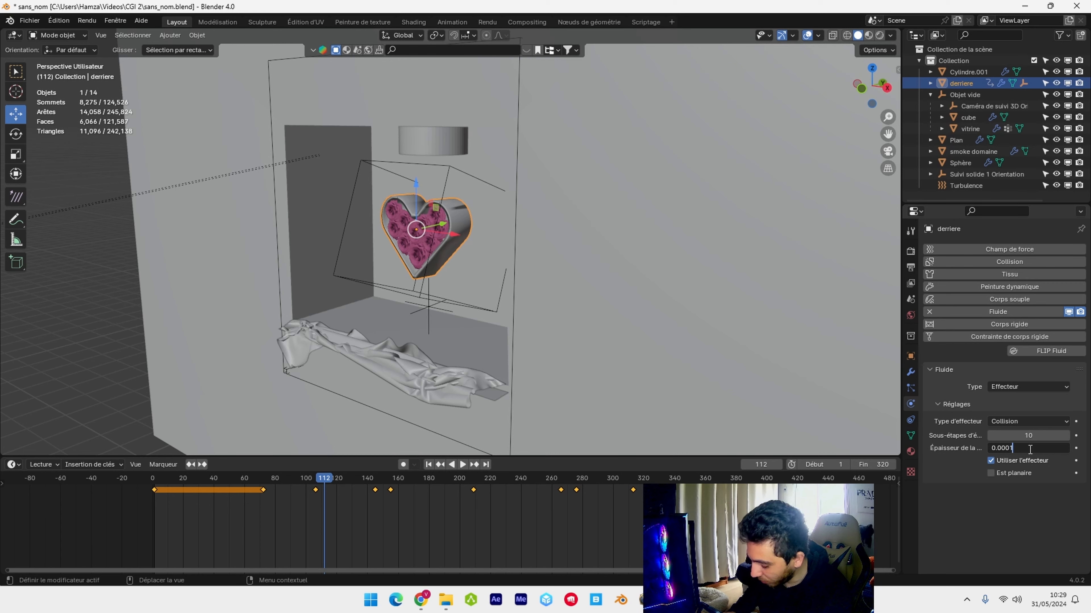
key("Return")
- Add a plane mesh and move it over to the facade in front of the box
middle_click_drag(537, 241, 552, 241)
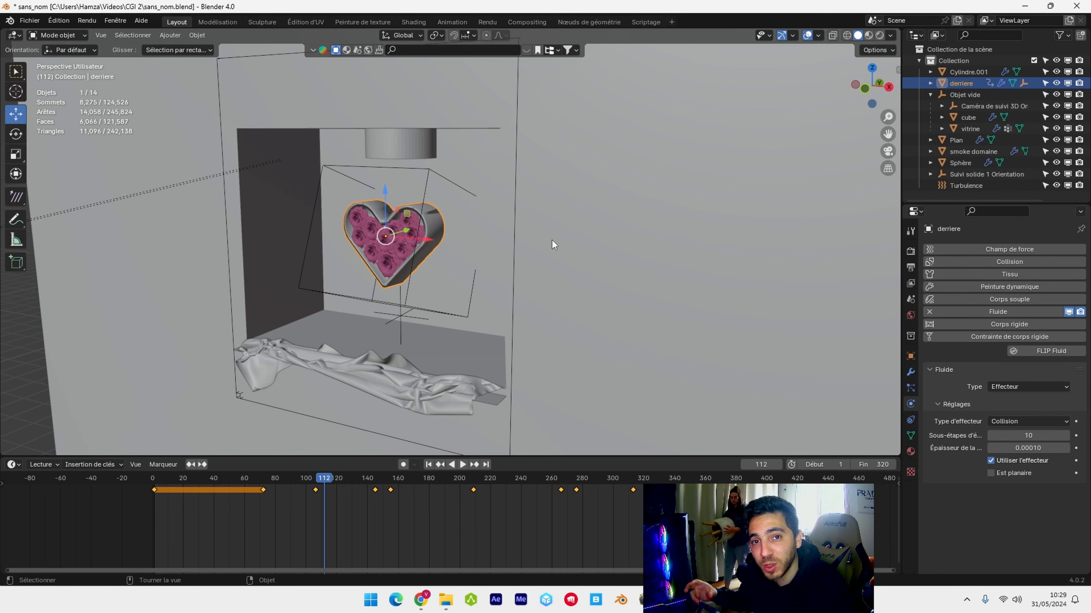
scroll(552, 241, "down", 5)
left_click(163, 32)
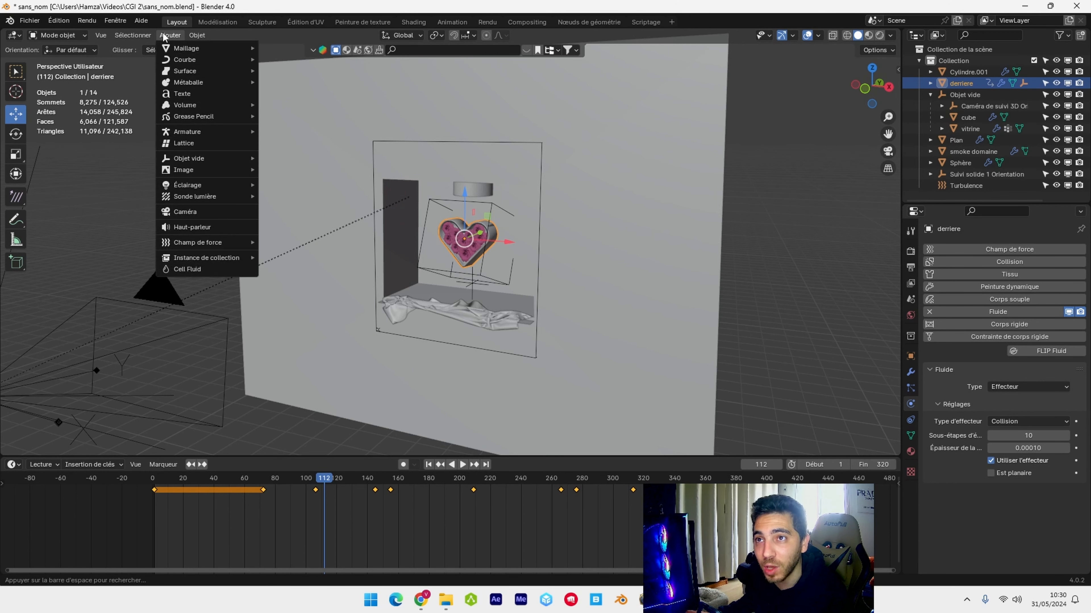
mouse_move(179, 48)
left_click(283, 48)
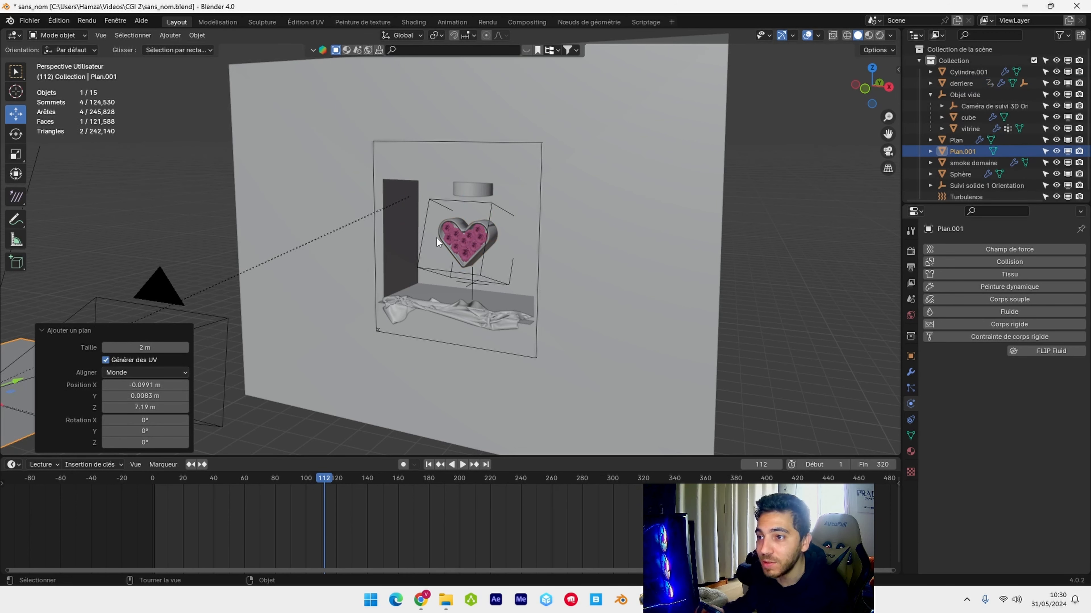
scroll(436, 238, "down", 2)
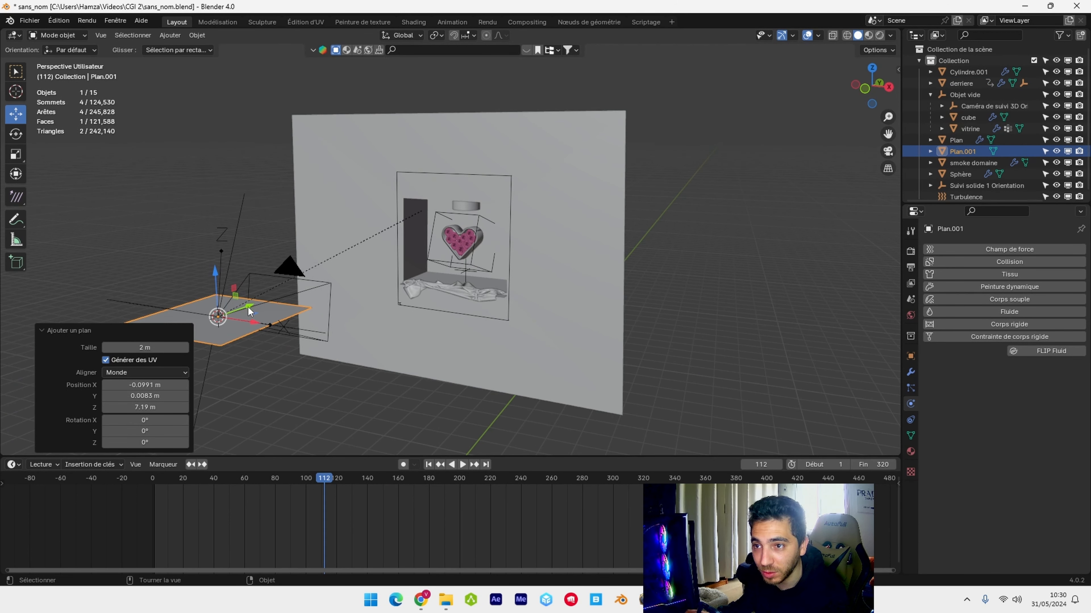
left_click_drag(248, 308, 466, 290)
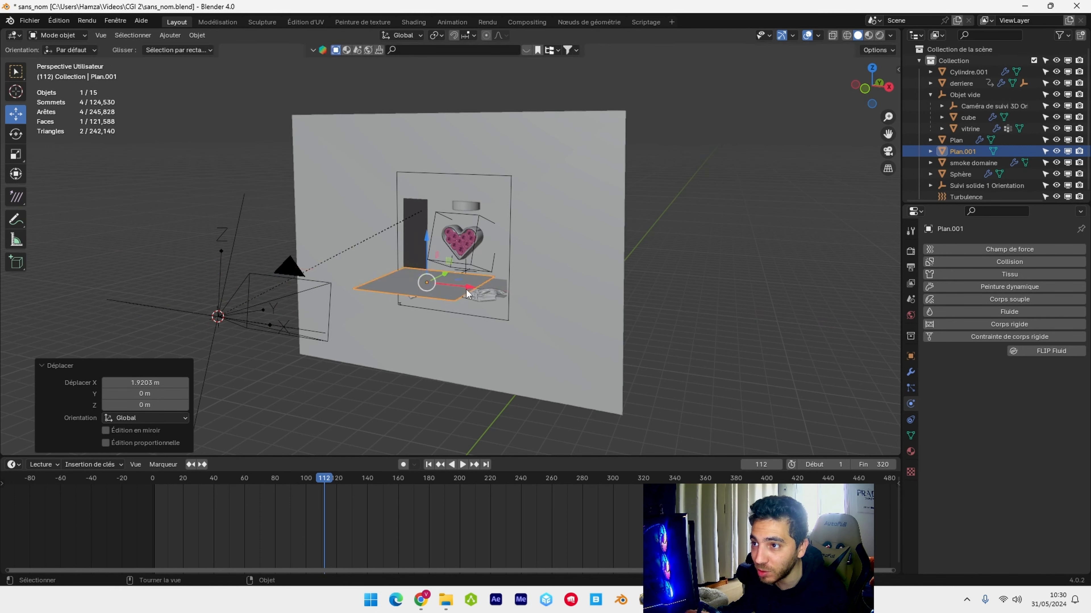
- In camera view with material preview, center the plane on the facade and lower it about 1.15 m
key("KP_0")
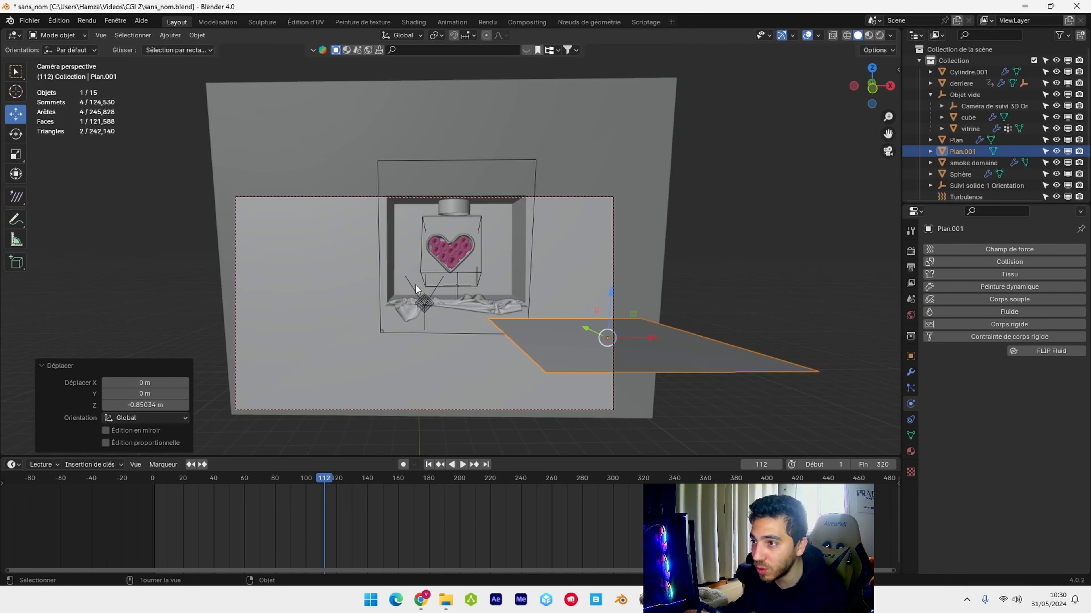
left_click(869, 35)
left_click_drag(653, 338, 490, 353)
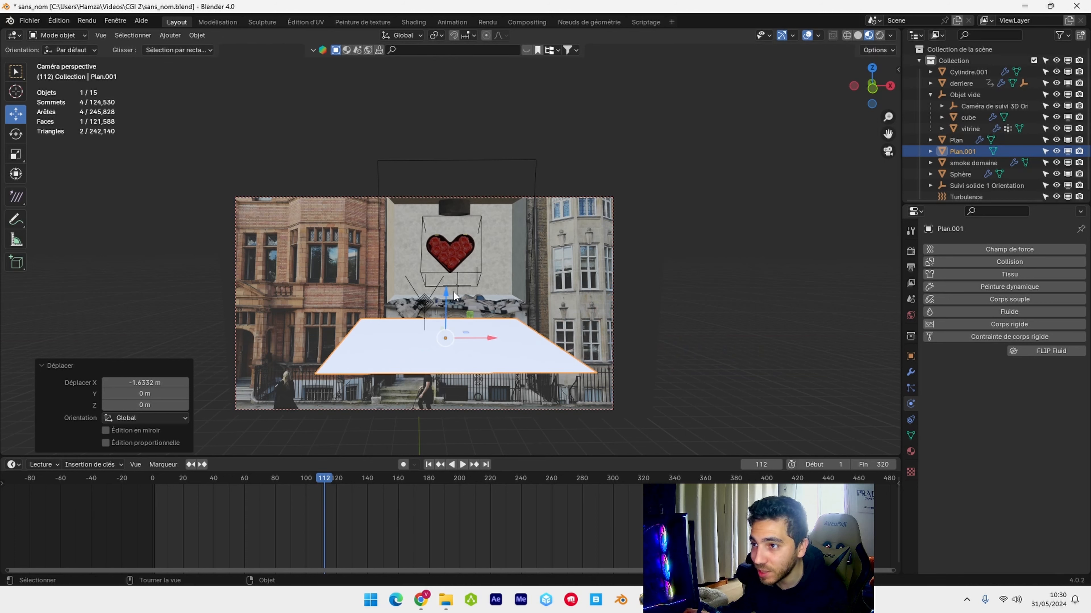
left_click_drag(447, 296, 428, 407)
- Scale the plane up to about 5.255 and lower it about 1.34 m to street level
key("s")
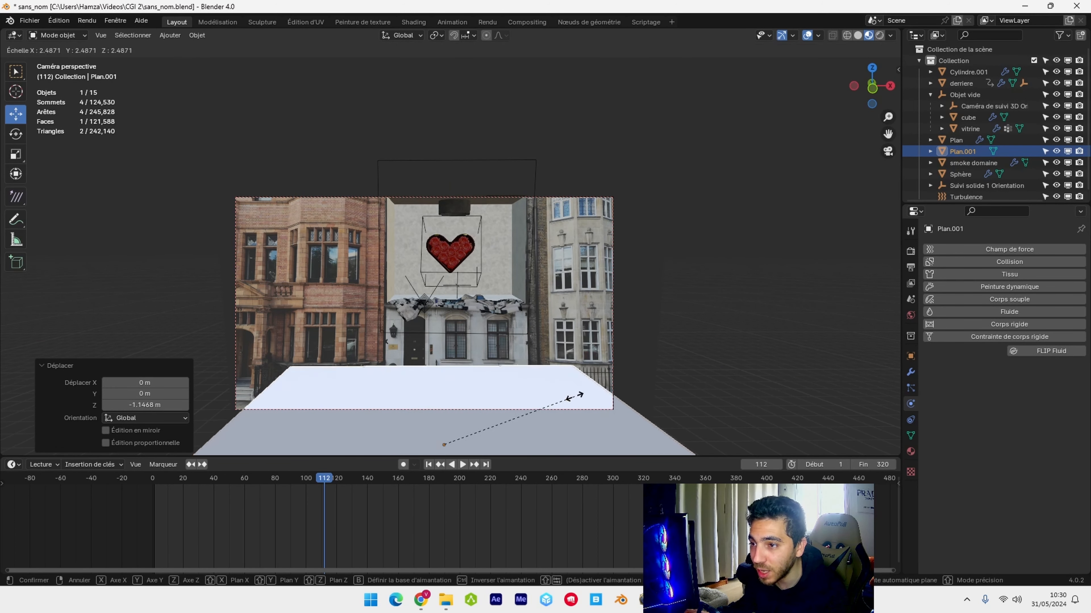
left_click(730, 380)
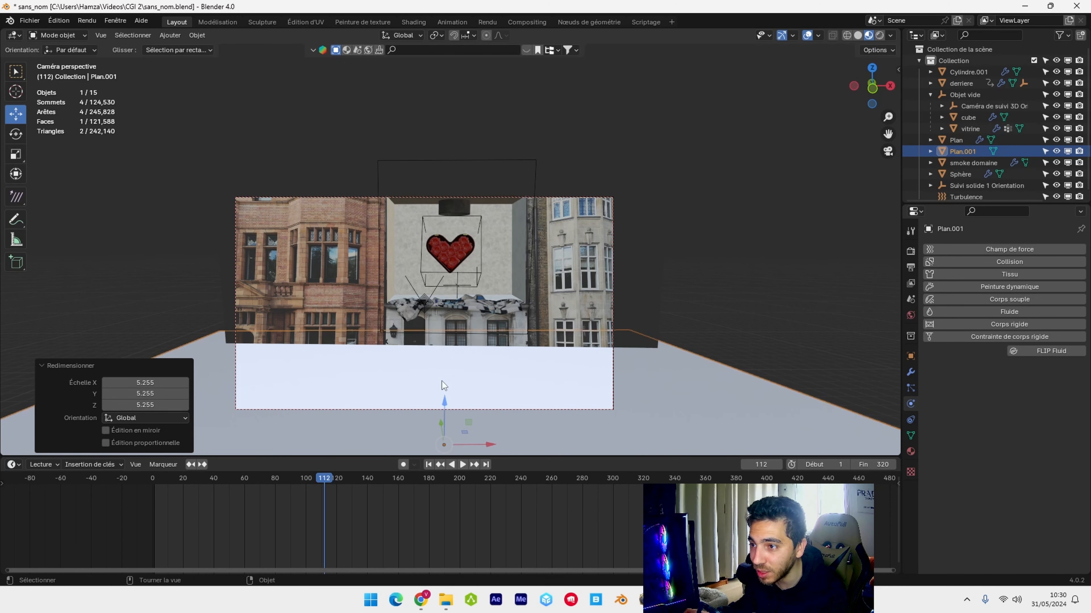
left_click_drag(444, 404, 458, 96)
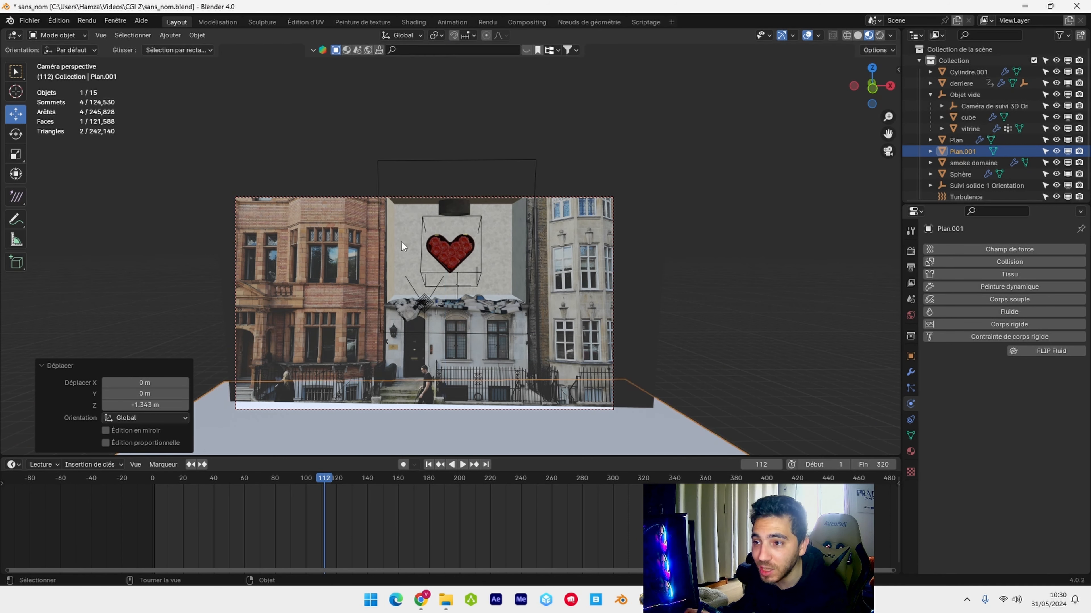
- Make the ground plane a shadow catcher in its object visibility settings (Attrapeur d'ombres)
scroll(408, 377, "down", 1)
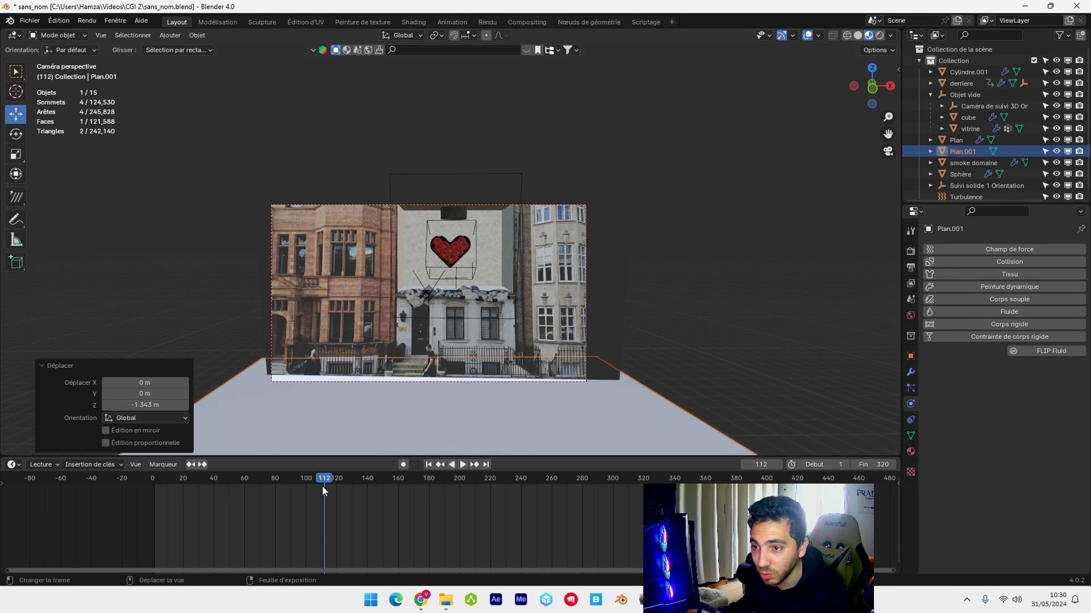
key("space")
key("Escape")
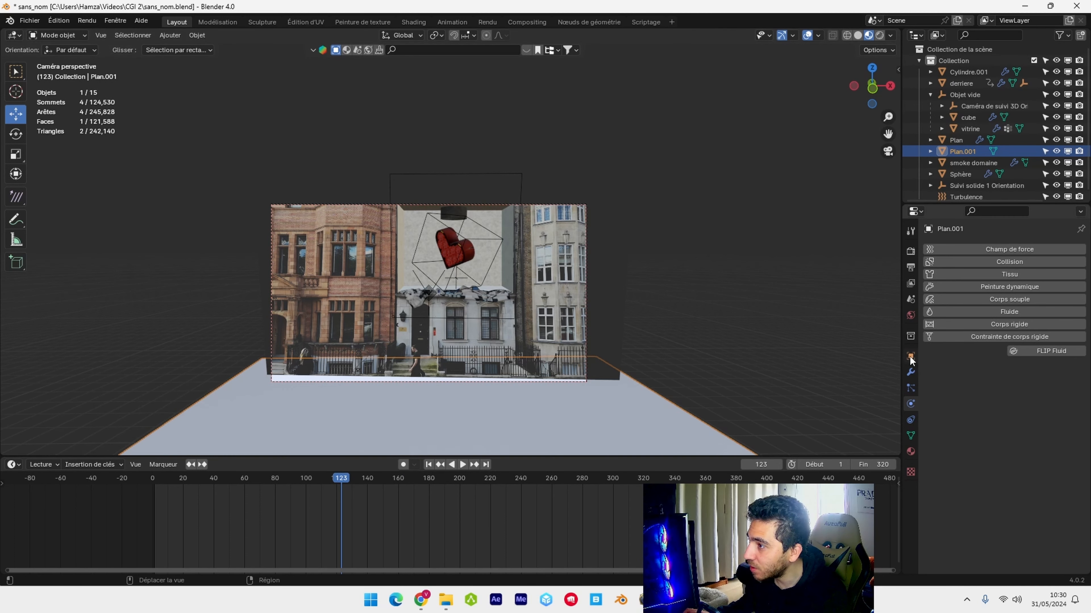
left_click(910, 356)
scroll(952, 445, "down", 4)
left_click(934, 431)
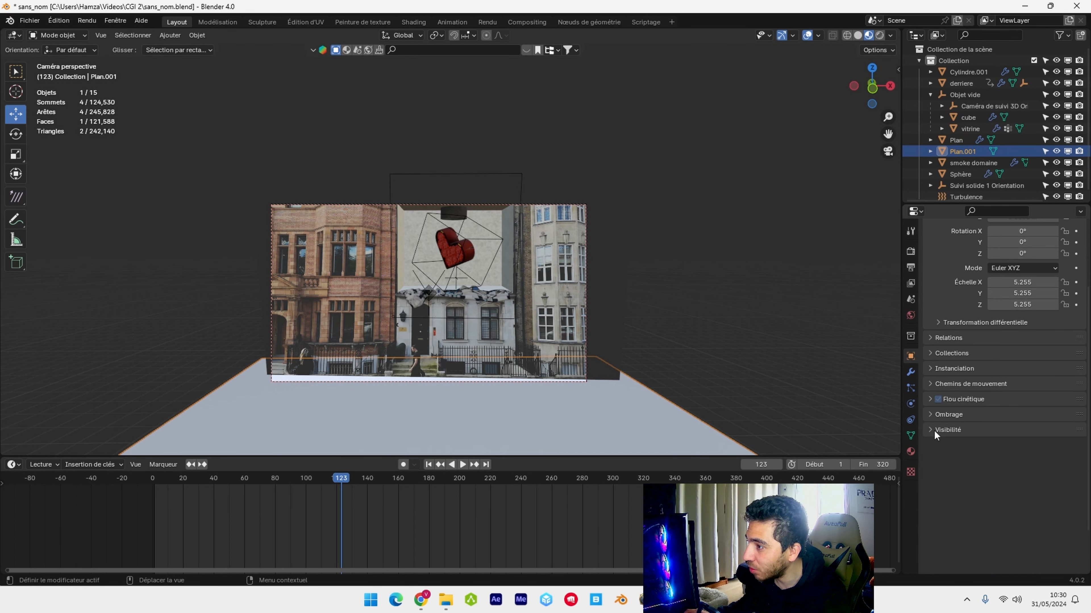
left_click(930, 522)
scroll(929, 521, "down", 5)
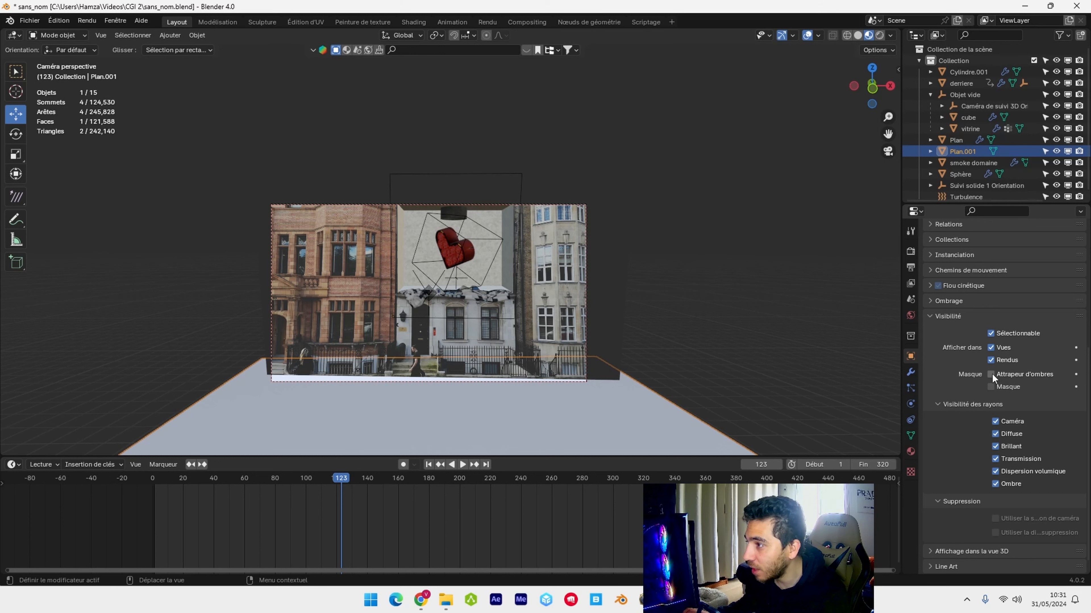
- Check the shadow catcher in the rendered preview, return to material preview and play the animation to frame 300
left_click(878, 33)
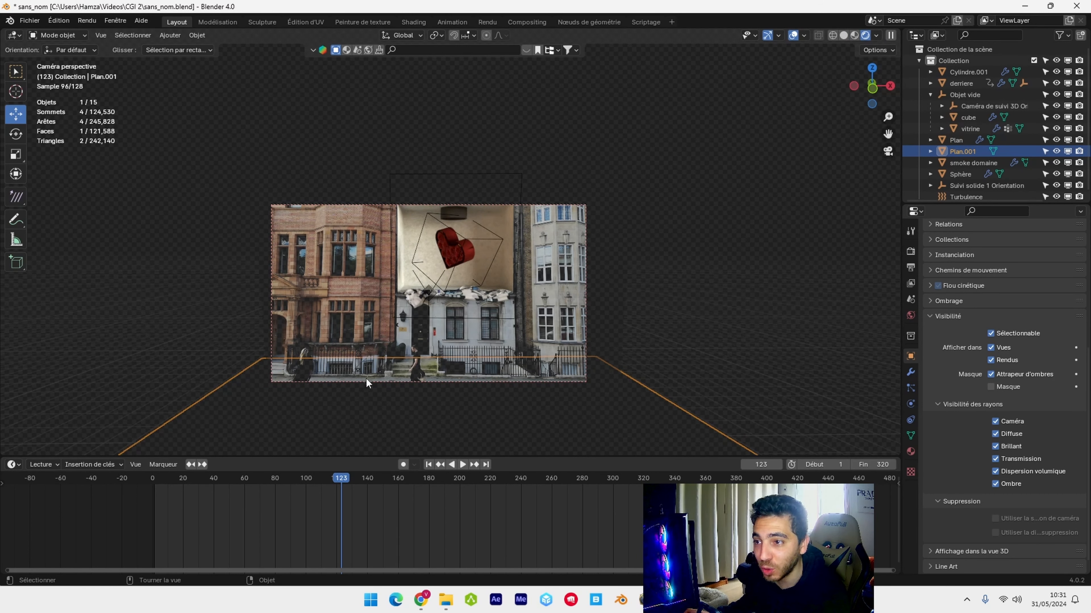
left_click(854, 34)
left_click_drag(600, 455, 613, 459)
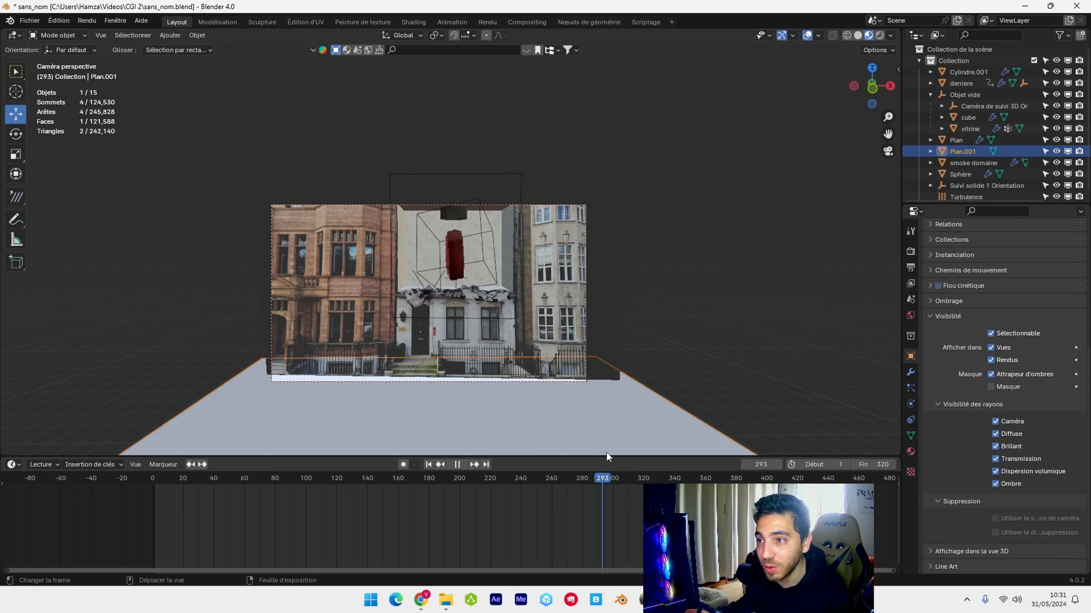
scroll(472, 317, "up", 2)
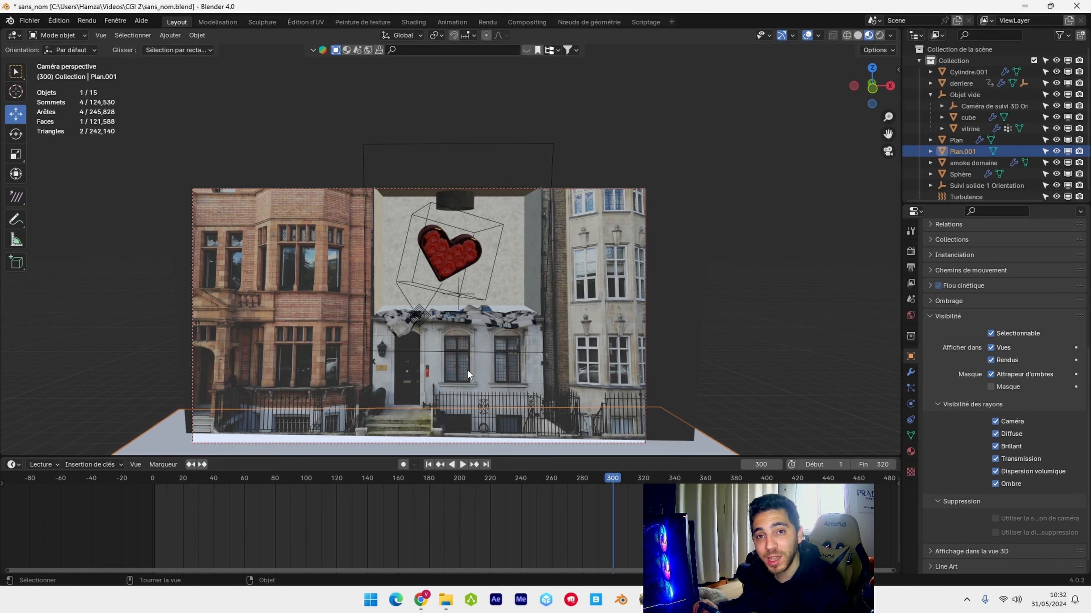
- Add another plane and move it about 2.93 m along Y, close to the facade
key("KP_0")
key("KP_0")
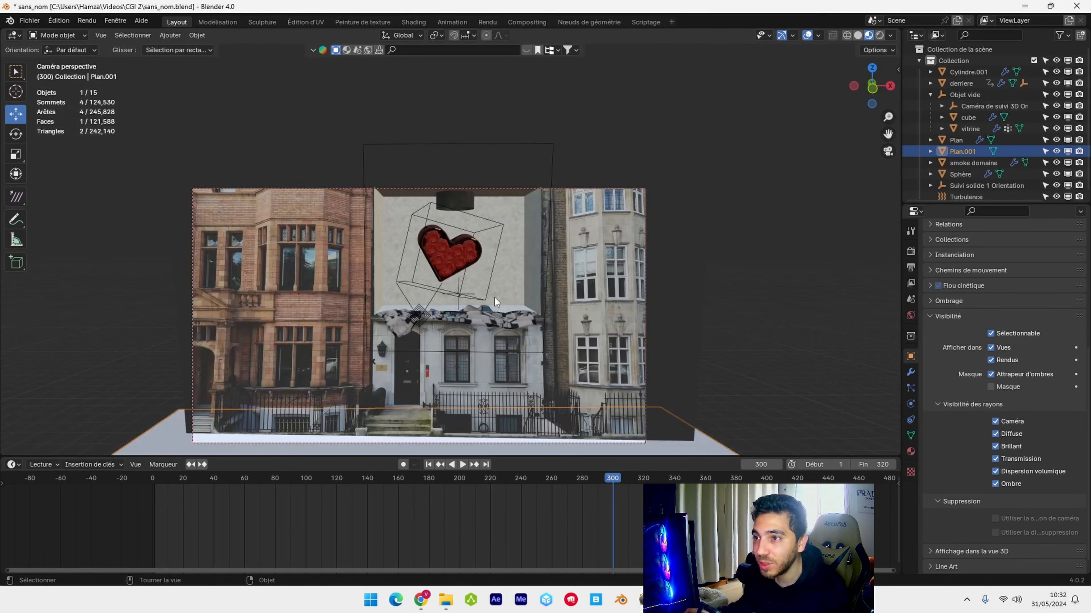
left_click(168, 34)
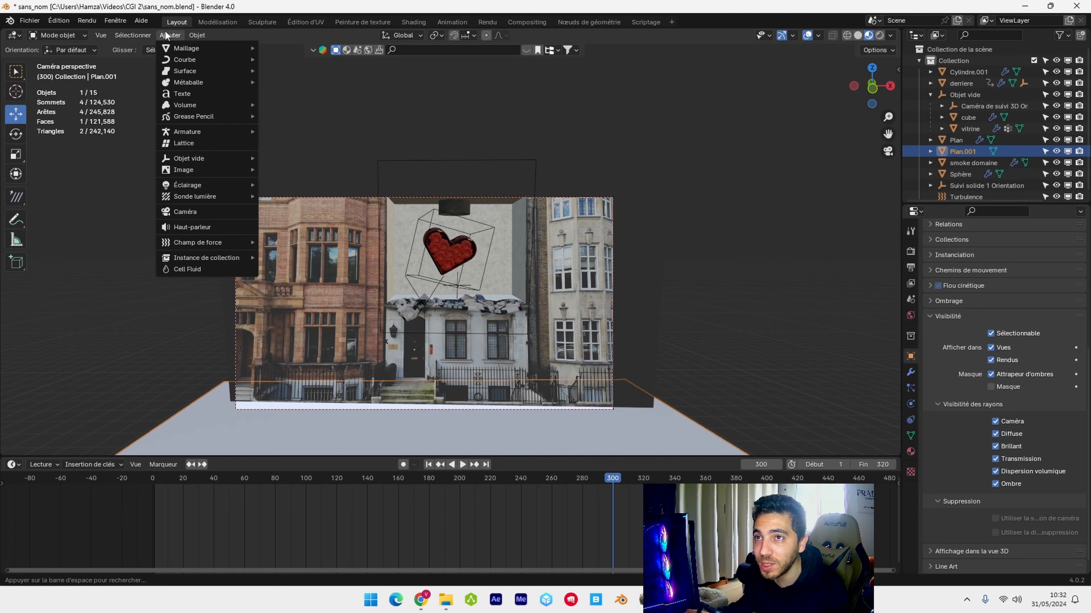
mouse_move(189, 50)
left_click(288, 49)
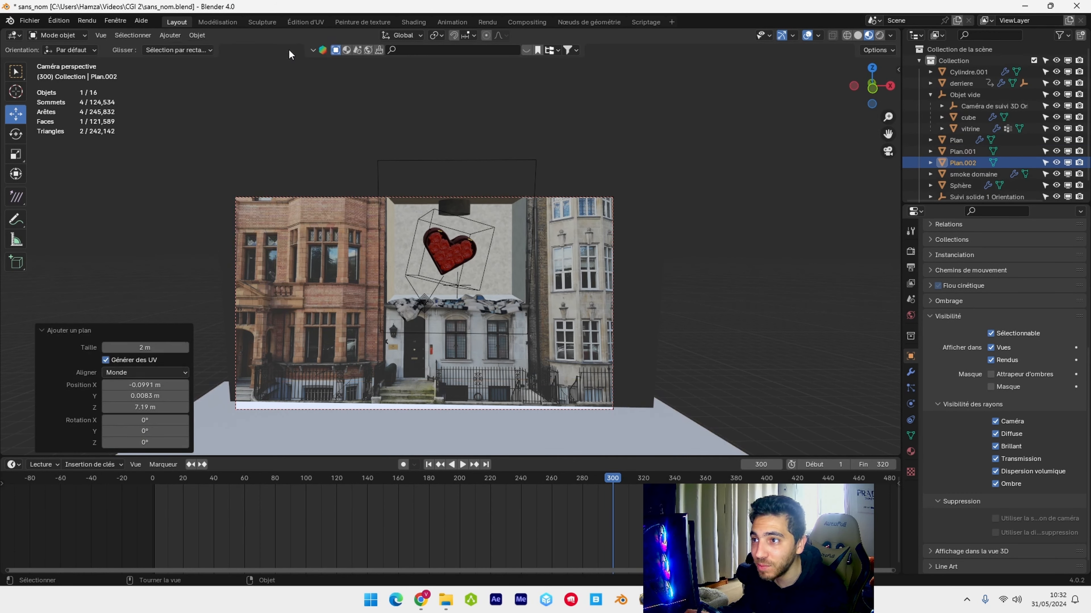
scroll(378, 266, "down", 2)
left_click_drag(438, 299, 483, 270)
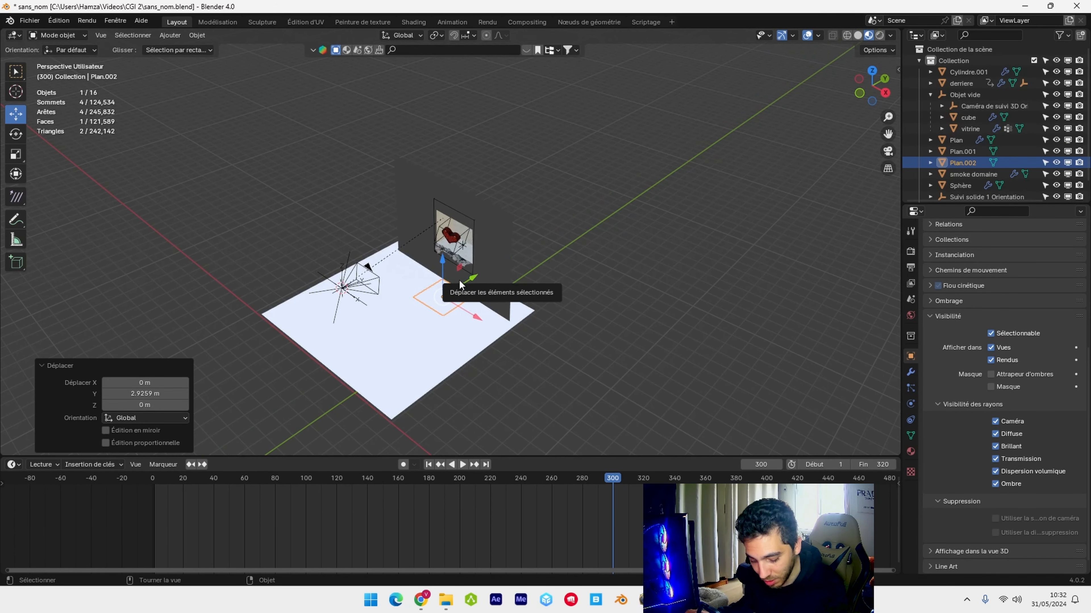
- Rotate the new plane 90° about the X axis so it stands upright
key("r")
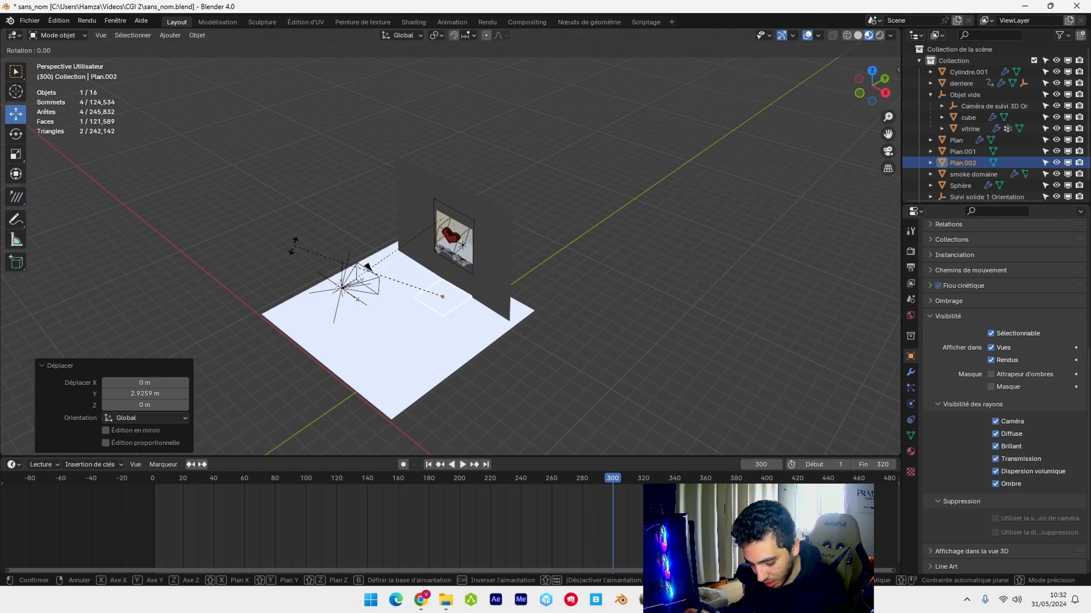
type("x90")
key("Return")
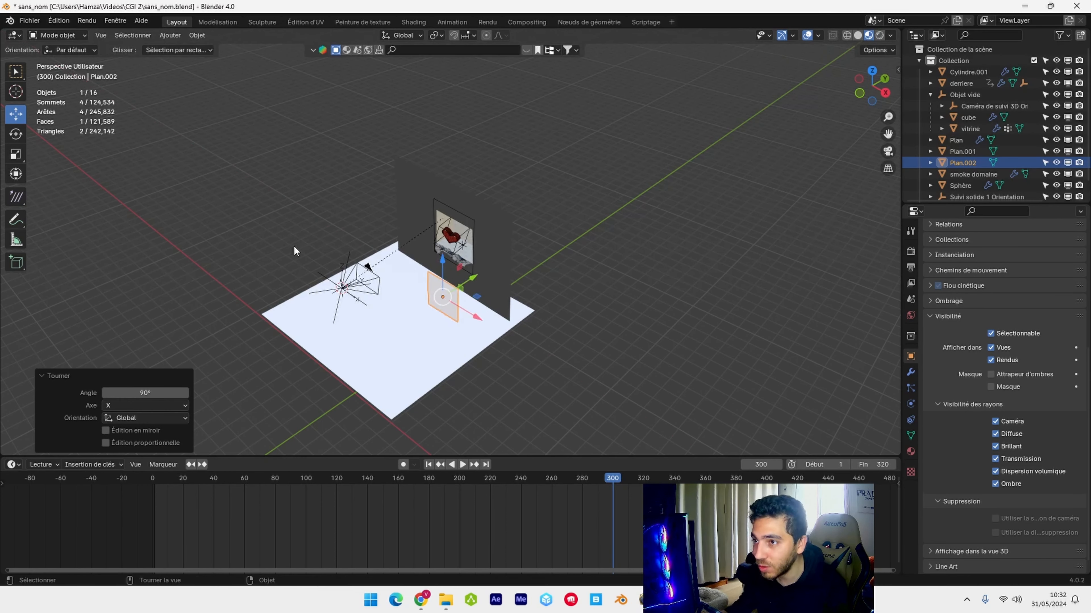
- Align the upright plane with the facade, turning it about -3.91° around Z and raising it about 0.11 m
scroll(456, 248, "up", 6)
middle_click_drag(459, 292, 624, 295)
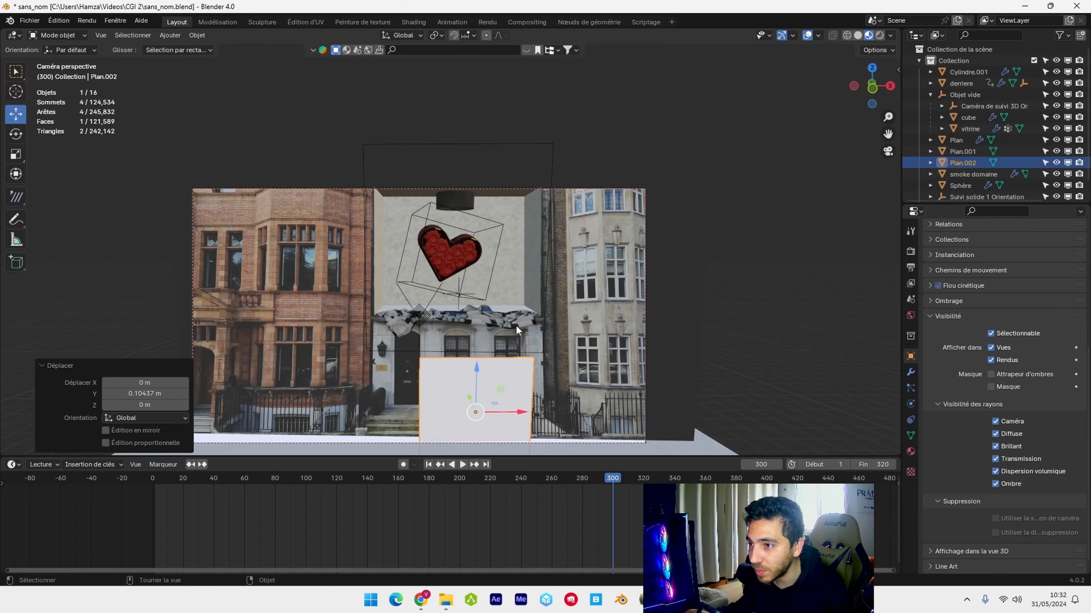
middle_click_drag(490, 343, 488, 297, "shift")
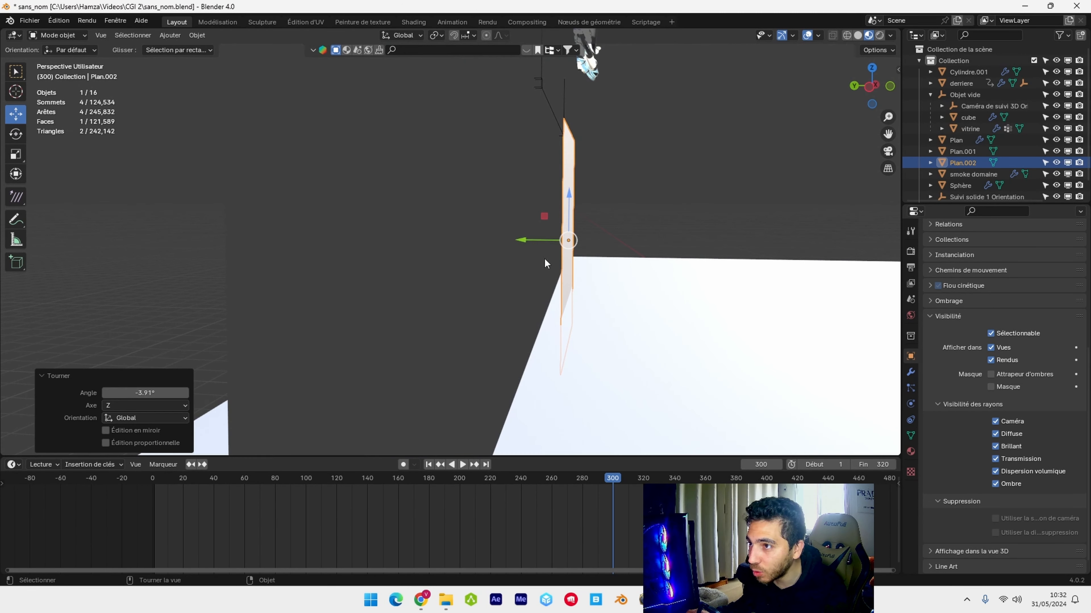
middle_click_drag(545, 263, 588, 277)
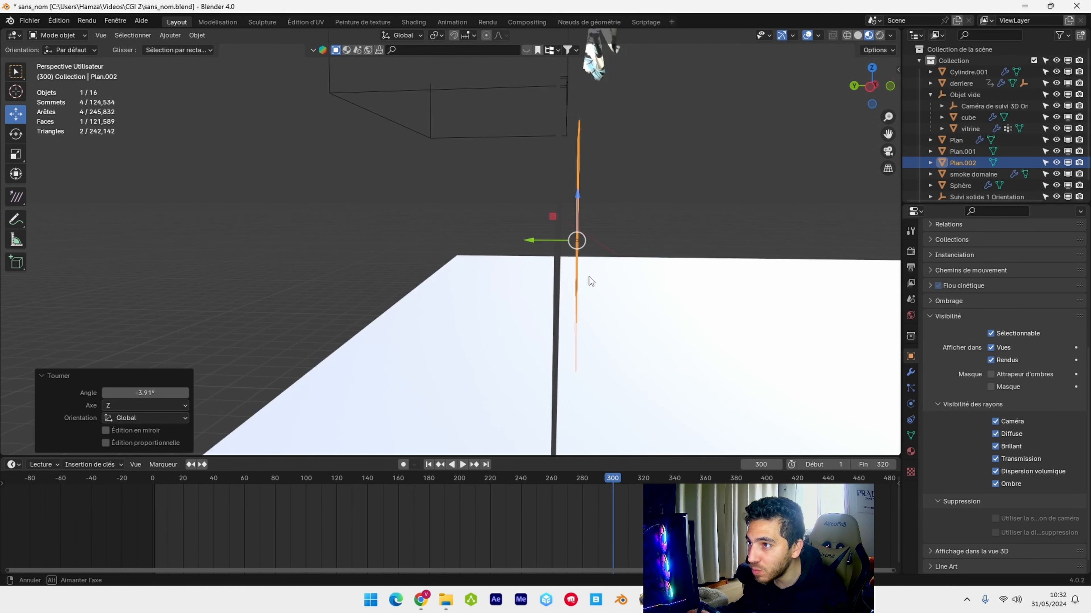
left_click_drag(531, 237, 524, 238)
key("KP_0")
- Scale the upright plane along X to about 4.312 and make it a shadow catcher (Attrapeur d'ombres)
key("s")
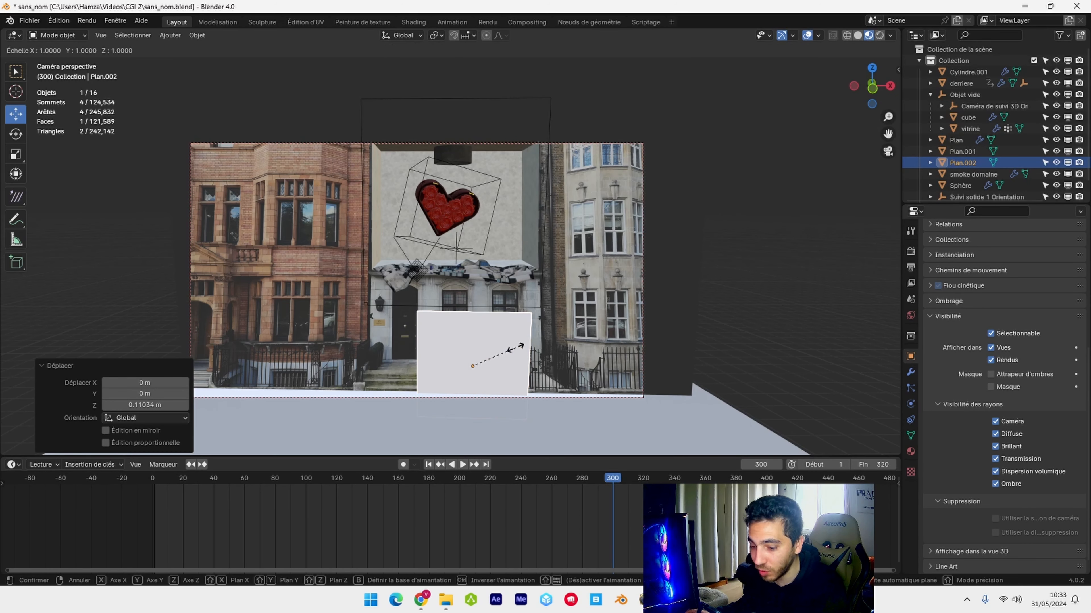
key("x")
left_click(584, 348)
scroll(584, 348, "down", 1)
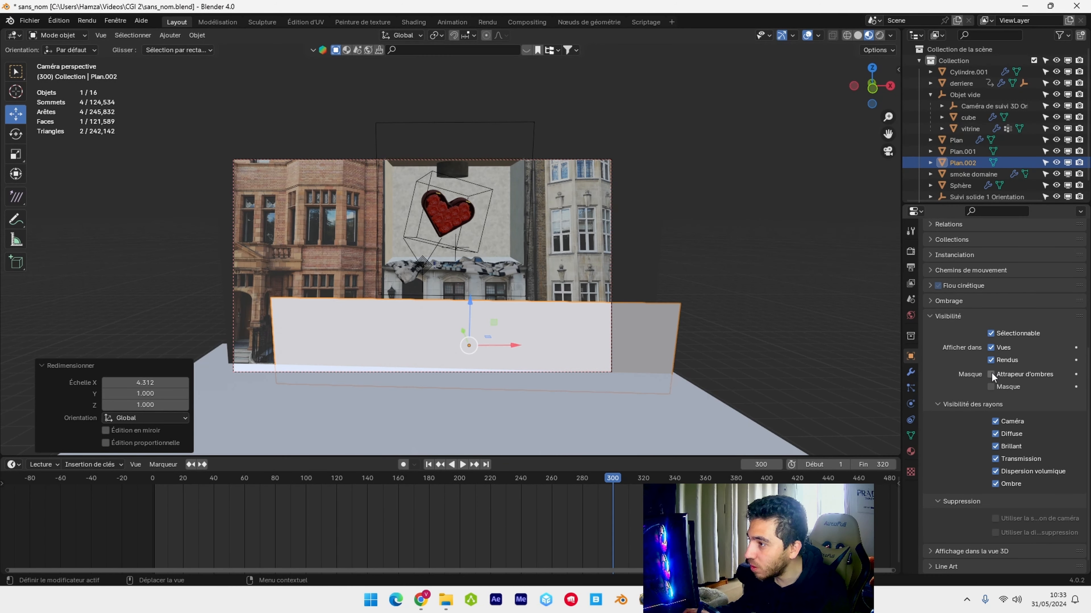
left_click(991, 374)
left_click(748, 307)
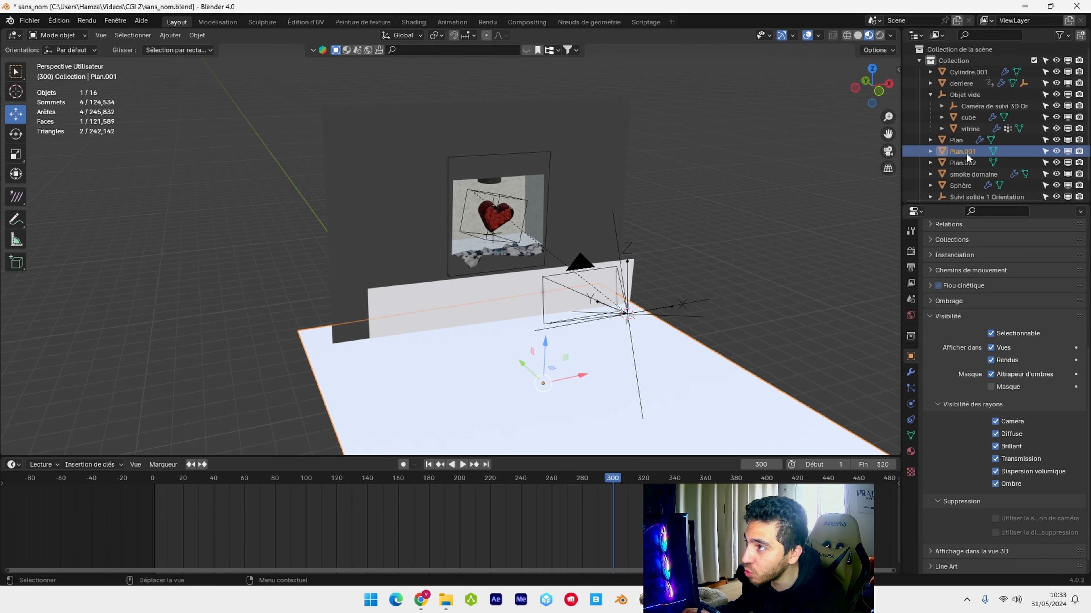
- Rename the ground plane "SOL OMBRE" and the upright facade plane "MAISON OMBRE"
double_click(967, 153)
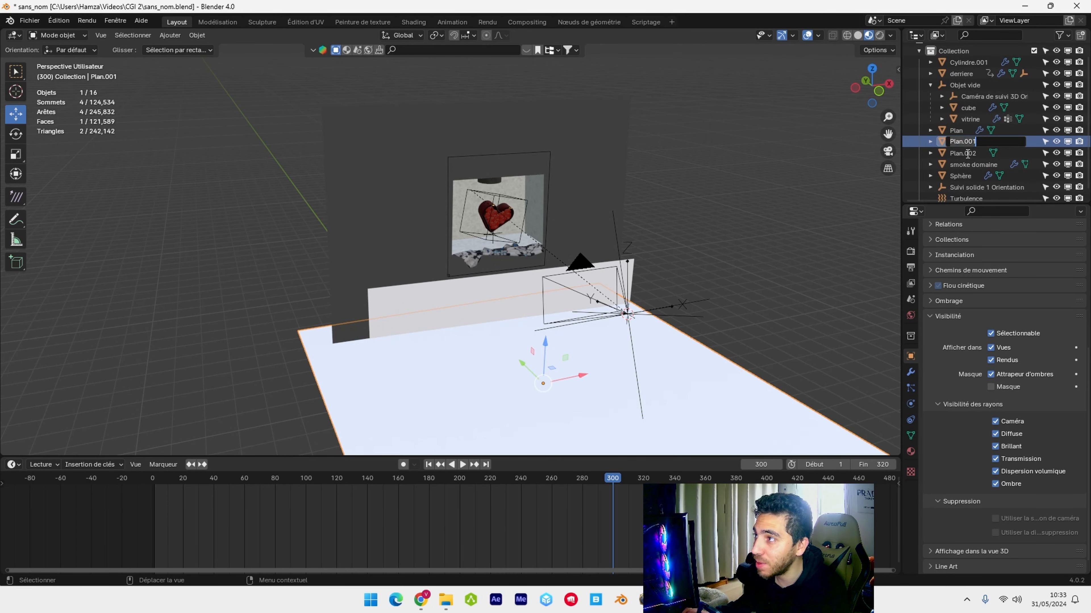
type("SOL O")
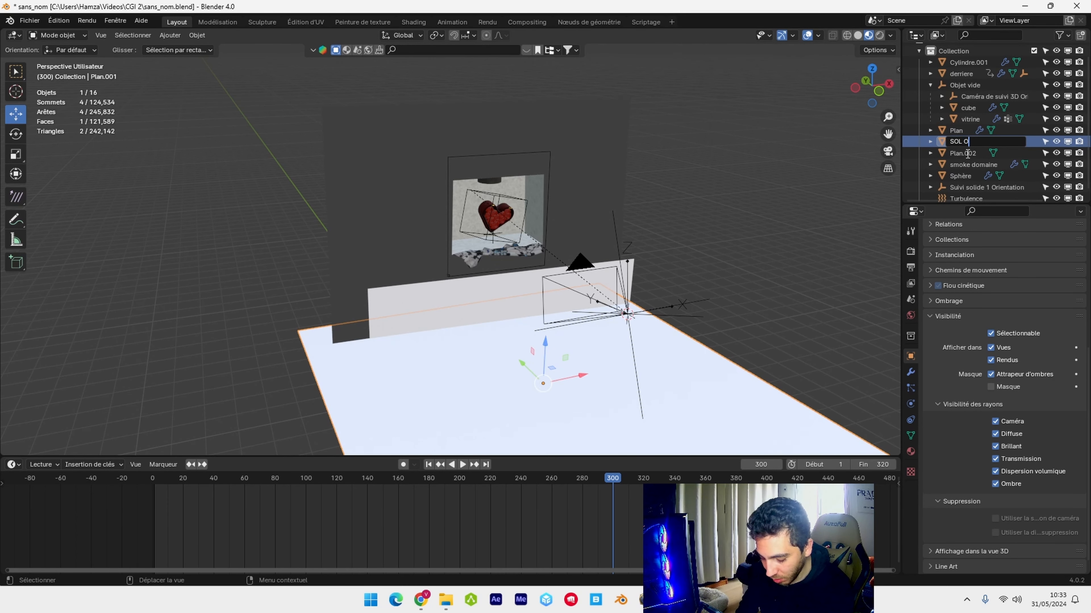
type("MBRE")
key("Return")
left_click(953, 142)
double_click(956, 142)
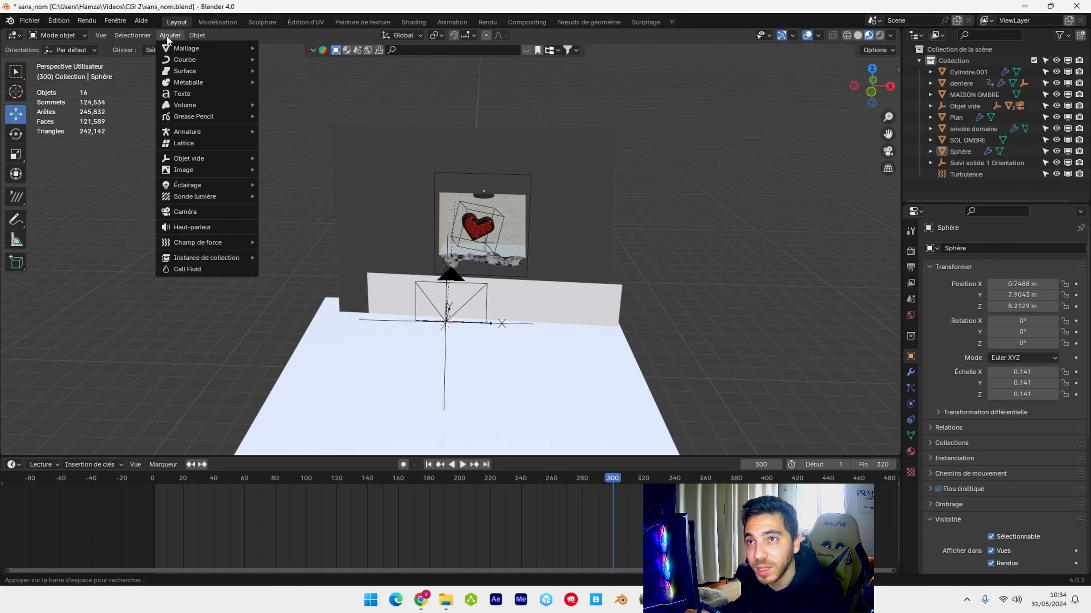
- Add a sun light (Soleil) to the scene and raise it about 3.34 m
left_click(167, 35)
mouse_move(236, 185)
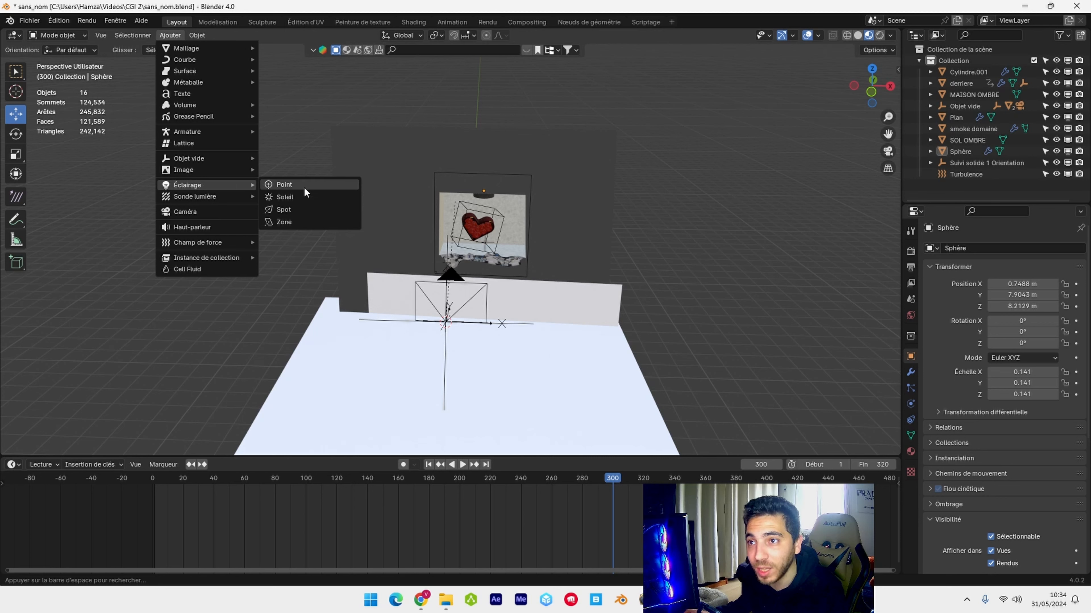
left_click(298, 195)
middle_click_drag(298, 195, 431, 143)
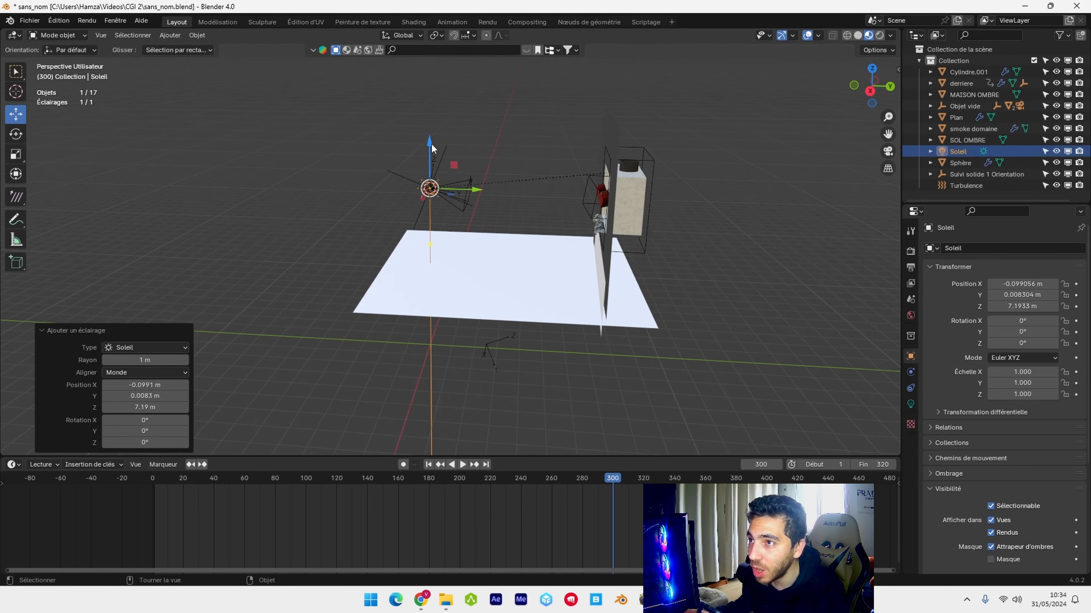
left_click_drag(431, 143, 428, 62)
- Position the sun at about Y -3.13 m and Z 11.44 m, and aim it at the box in the facade
middle_click_drag(439, 77, 437, 211, "shift")
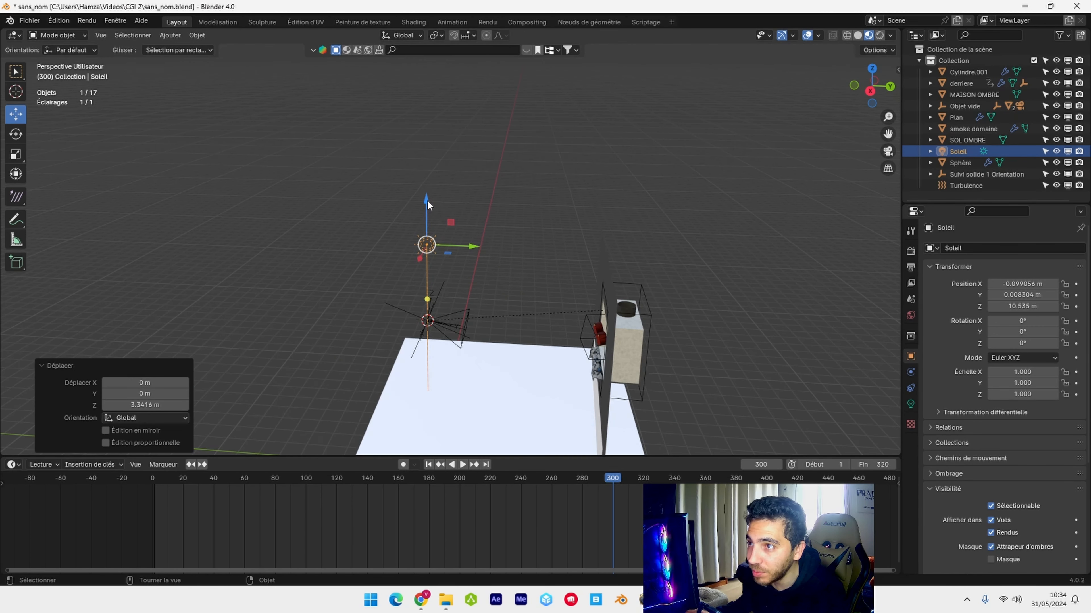
left_click_drag(427, 201, 427, 177)
left_click_drag(472, 223, 413, 222)
middle_click_drag(432, 269, 470, 273)
left_click_drag(377, 283, 499, 274)
middle_click_drag(500, 274, 571, 258)
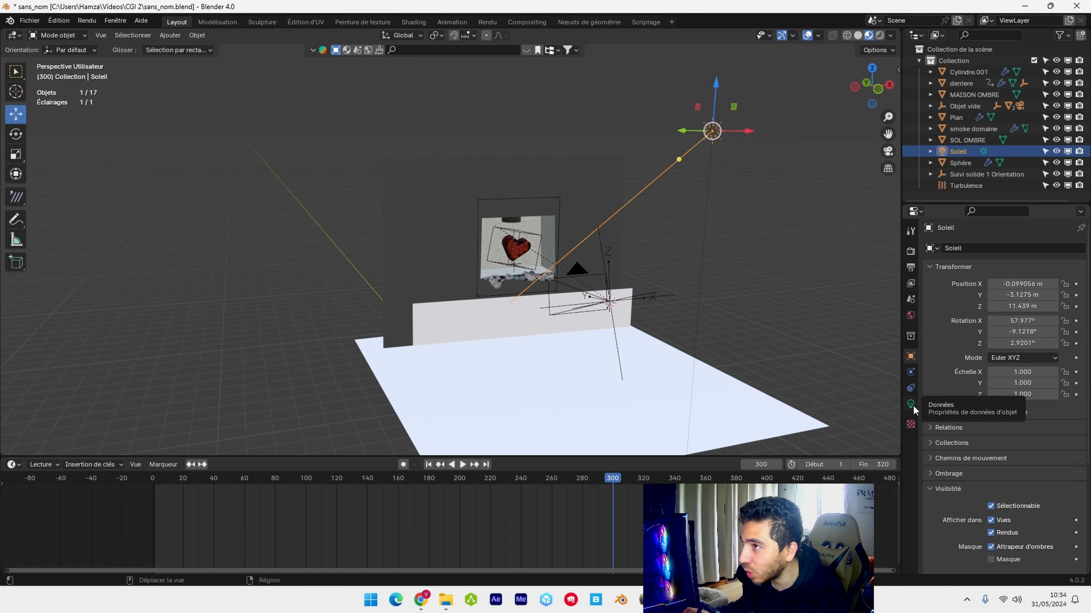
- Set the sun light's angle to 20° in its light data settings
left_click(911, 406)
middle_click_drag(748, 259, 610, 284)
left_click(1041, 344)
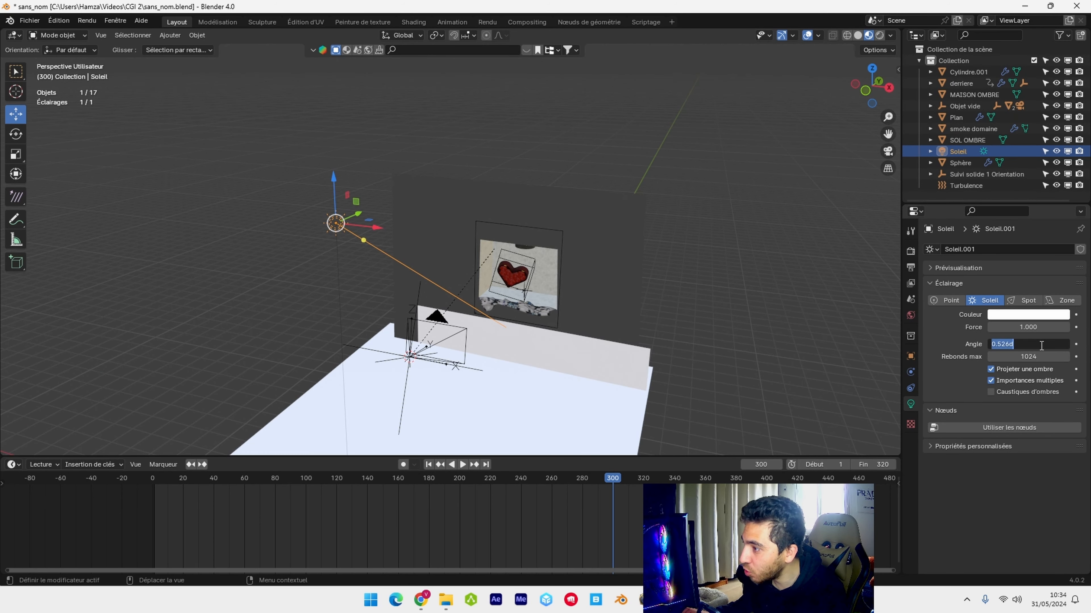
type("20")
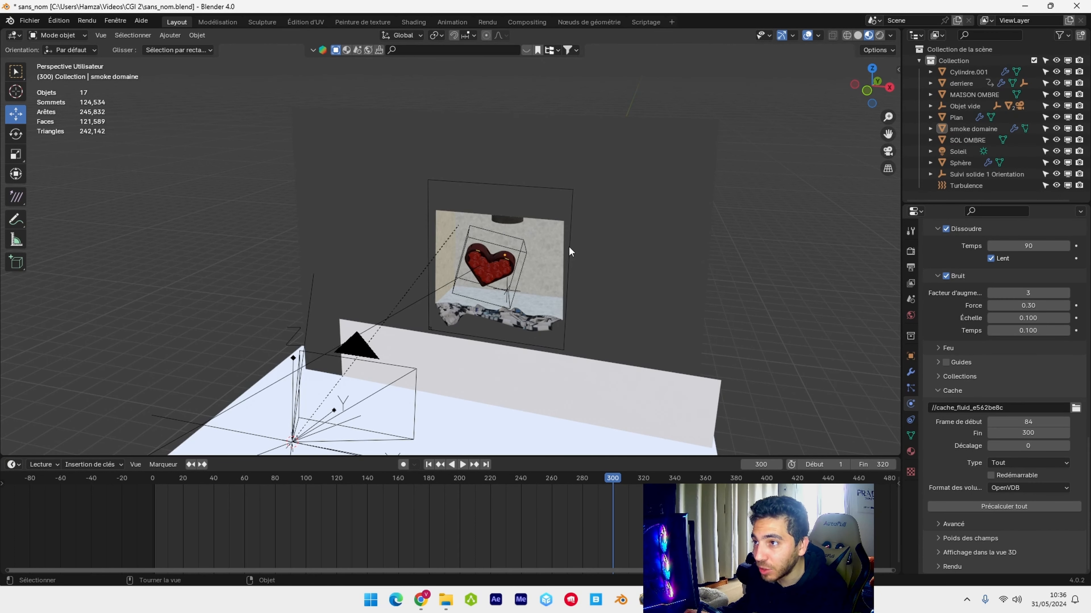
- Select the smoke domain, return to frame 1 in solid shading and bake the entire fluid simulation
left_click(569, 246)
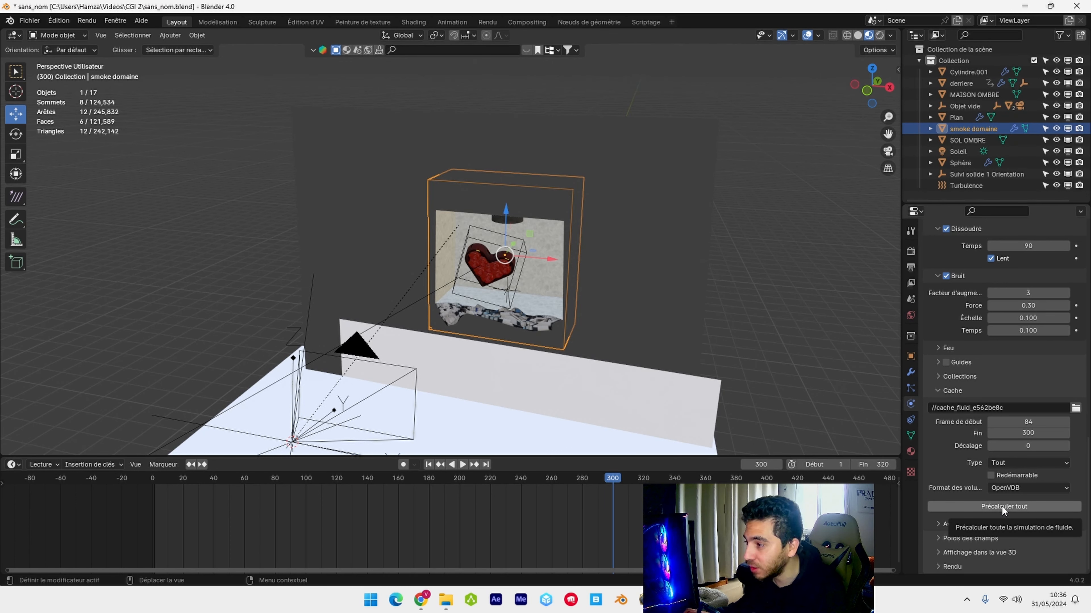
left_click(429, 465)
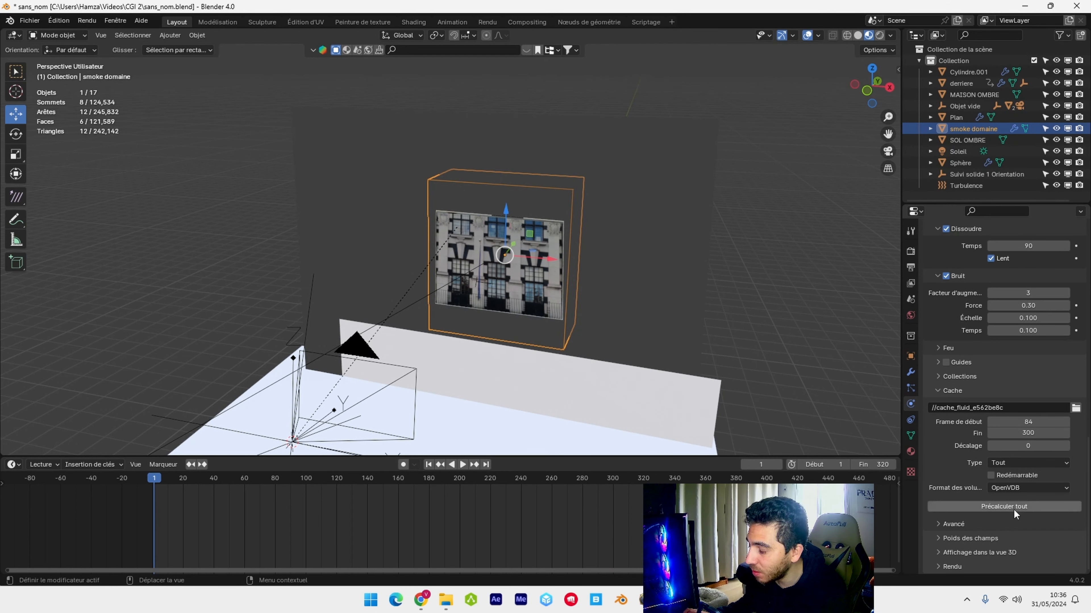
left_click(860, 34)
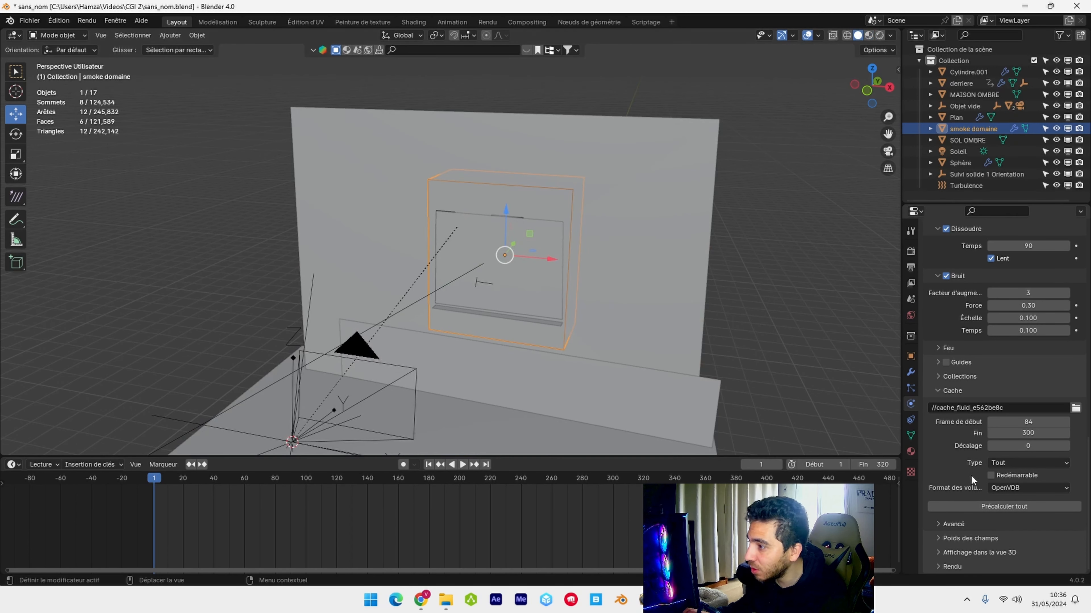
left_click(1010, 504)
- Play the baked smoke simulation to frame 153 and check a test render of that frame
scroll(549, 365, "up", 5)
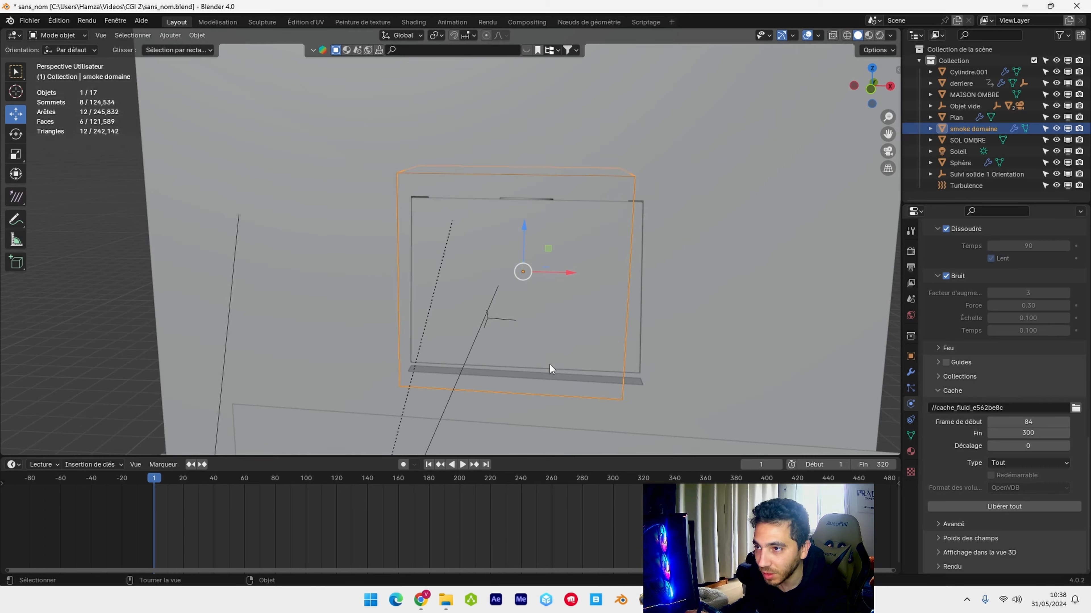
middle_click_drag(549, 365, 537, 298)
key("space")
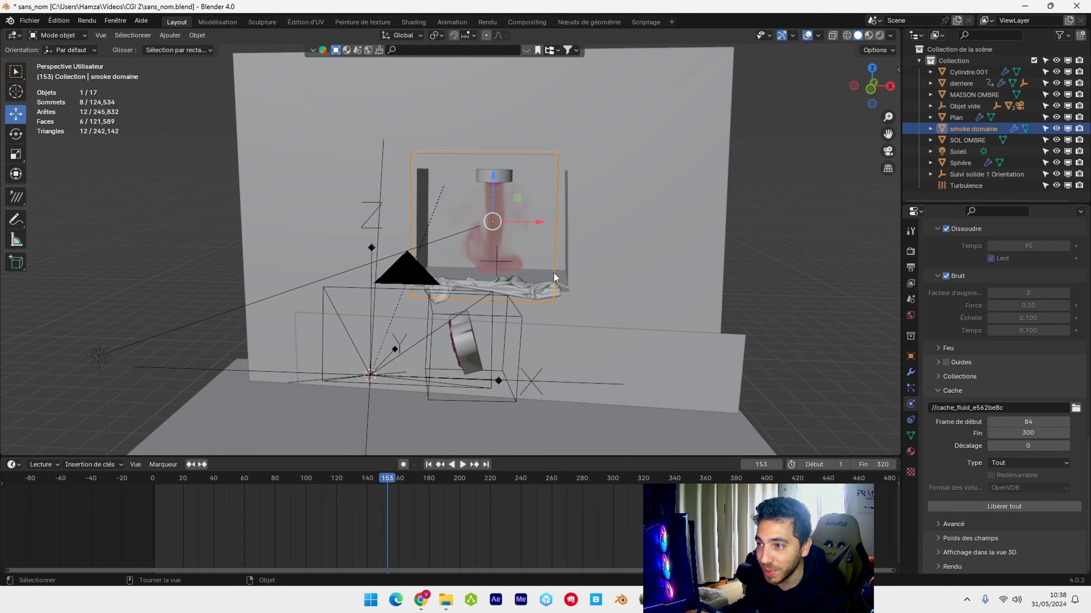
key("F12")
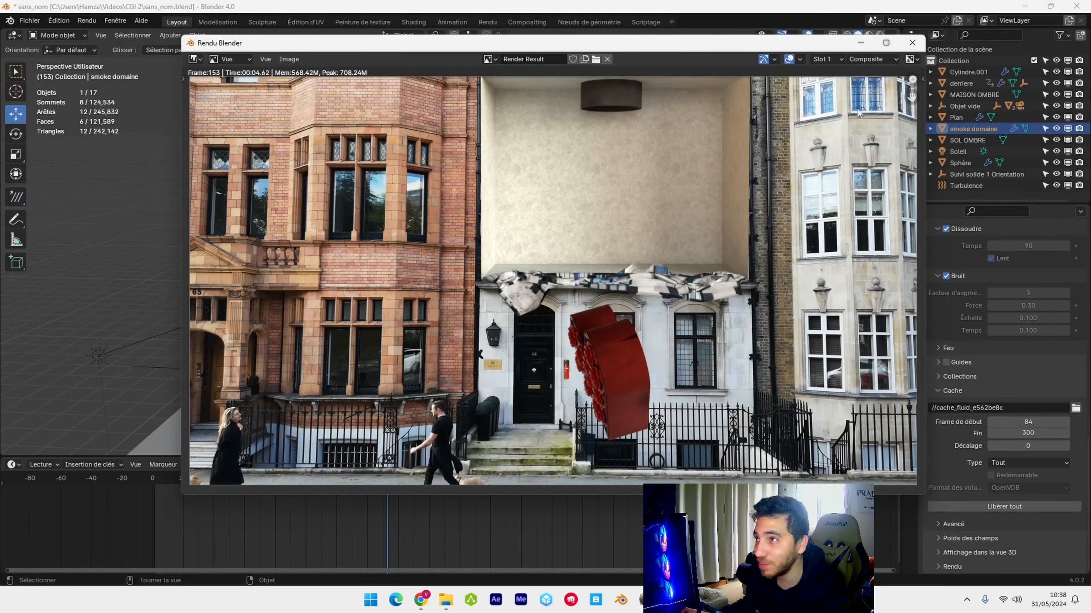
key("Escape")
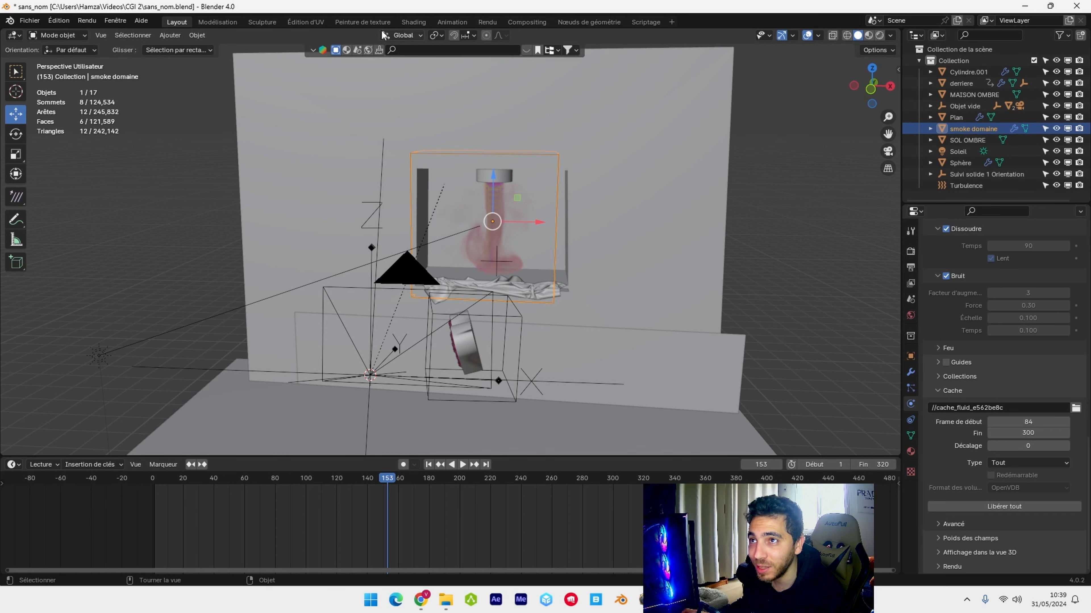
- Create a new material for the smoke domain in the Shading workspace and delete its BSDF guidée node
left_click(412, 22)
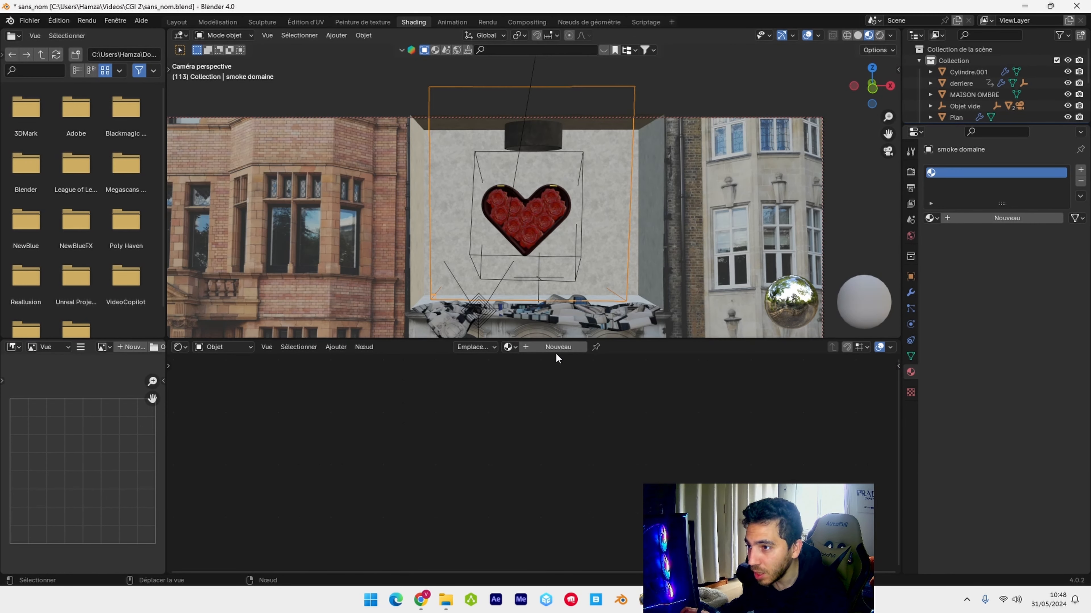
left_click(558, 349)
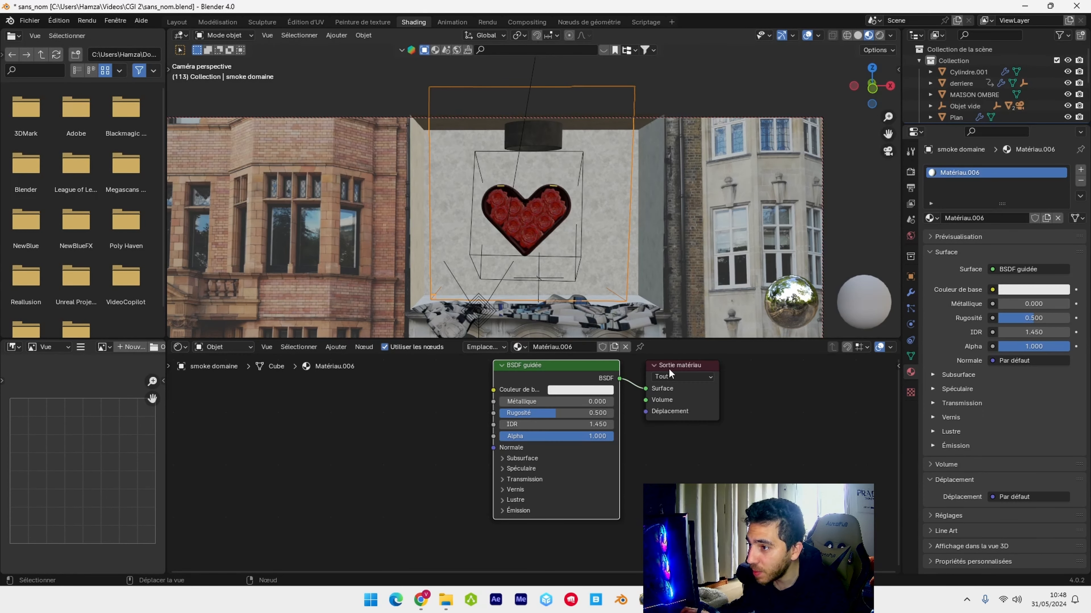
left_click_drag(668, 368, 744, 386)
left_click_drag(527, 369, 358, 388)
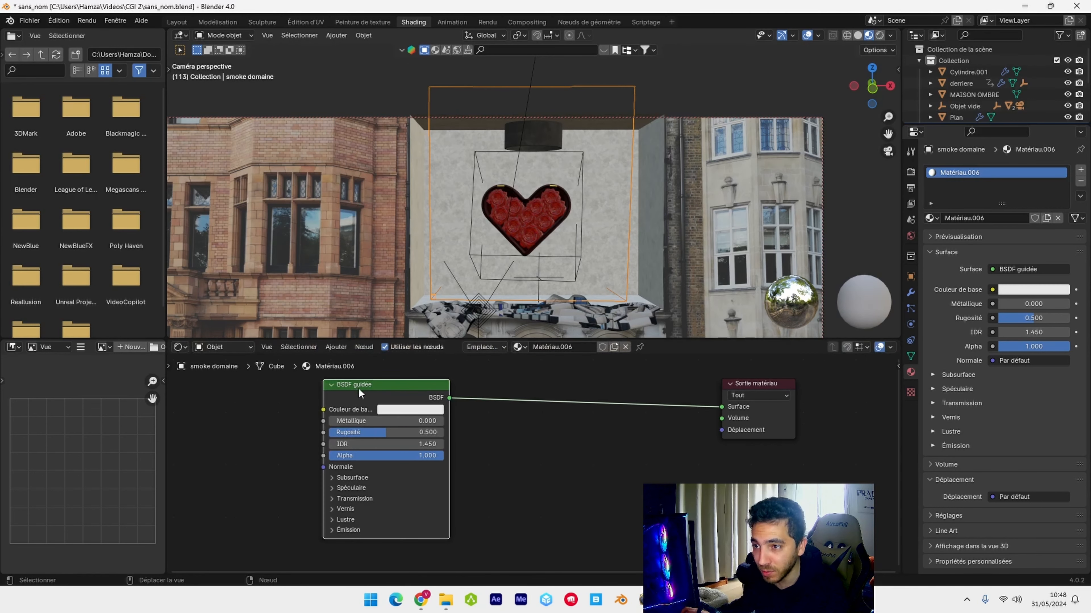
key("x")
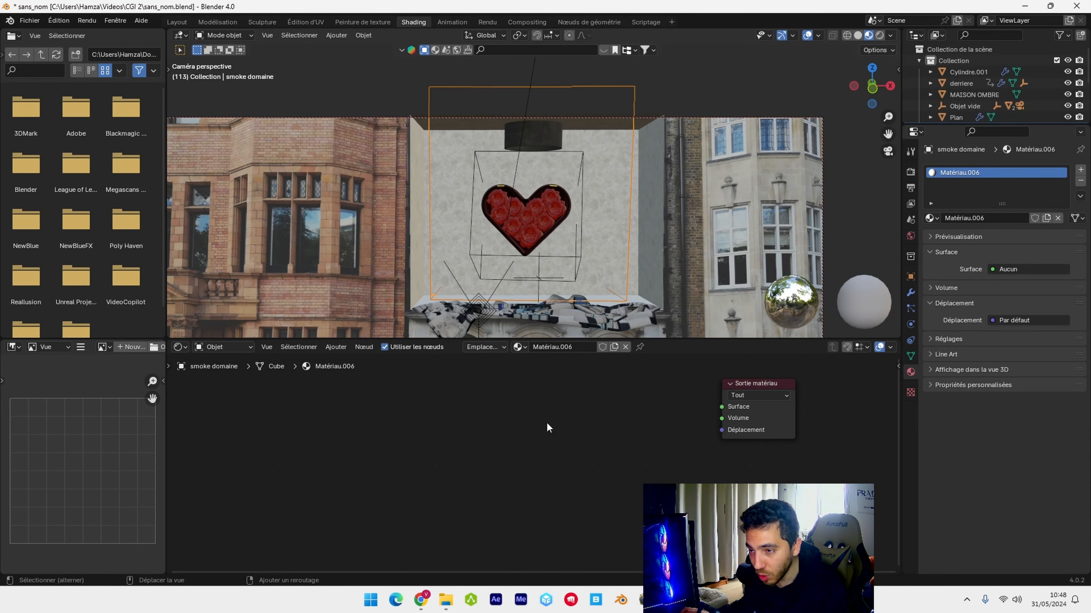
- Add a Volume guidé node and connect it to the Volume input of the material output
key("shift+a")
type("vol")
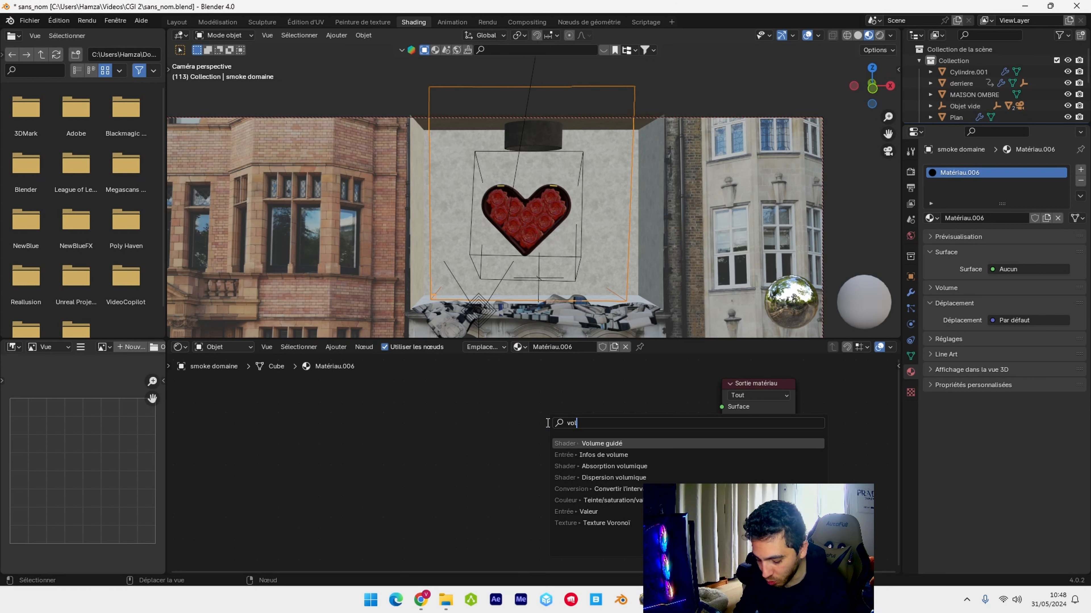
type("ume")
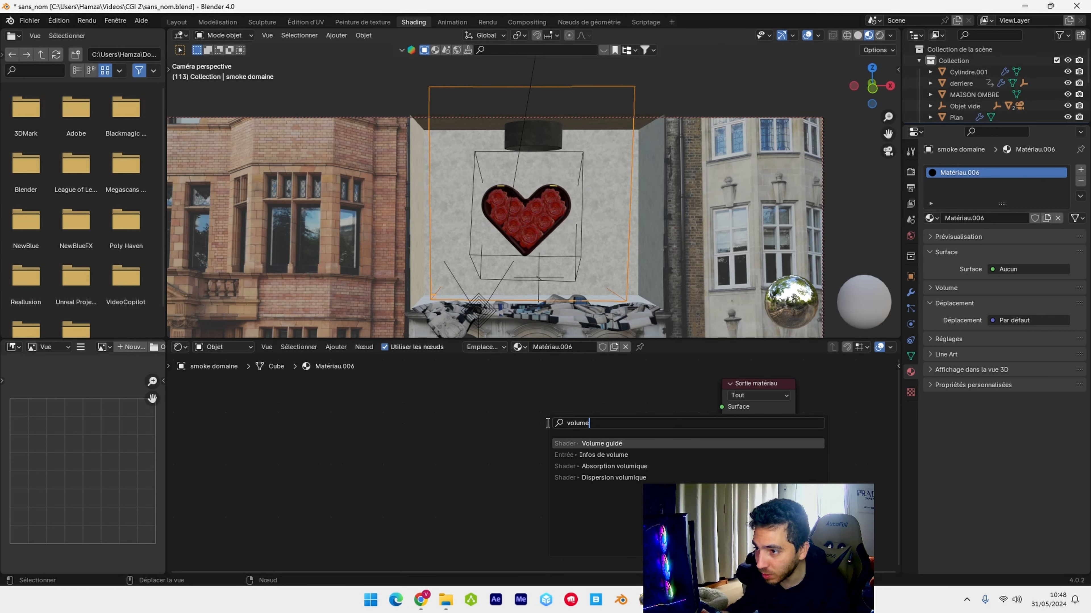
left_click(612, 444)
left_click(640, 387)
left_click_drag(632, 389, 716, 450)
- Add an Attribut node and connect its Fac output to the Densité input of the Volume guidé node
key("shift+a")
left_click(319, 429)
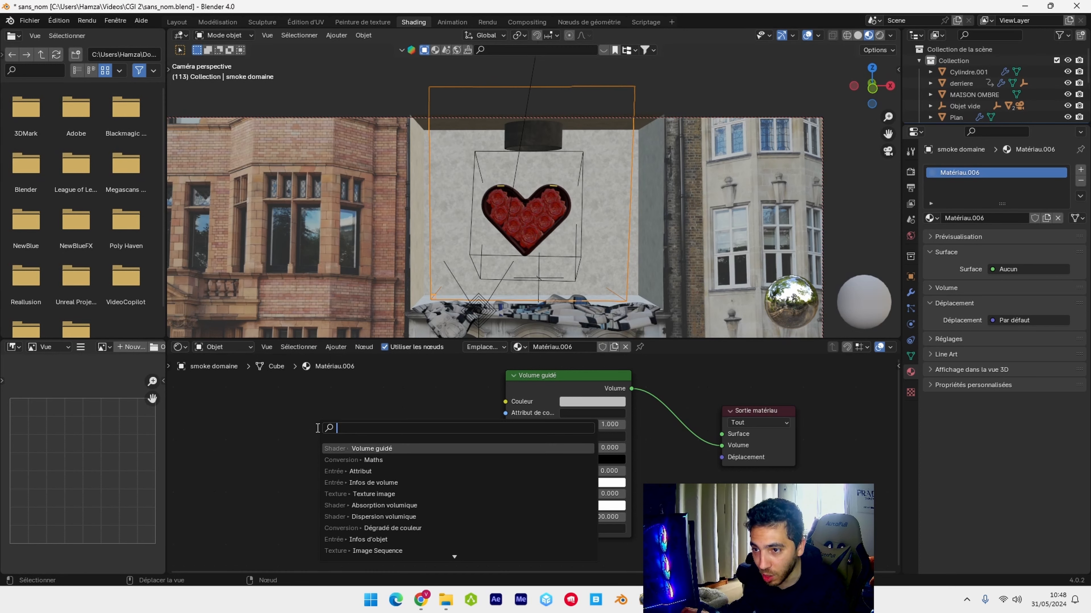
type("attrib")
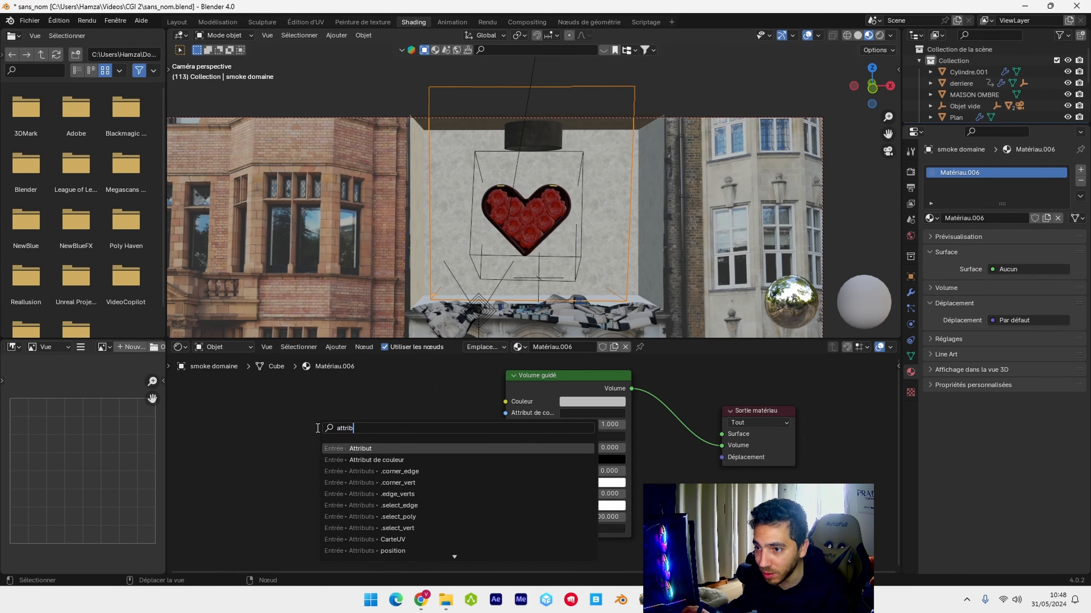
left_click(361, 448)
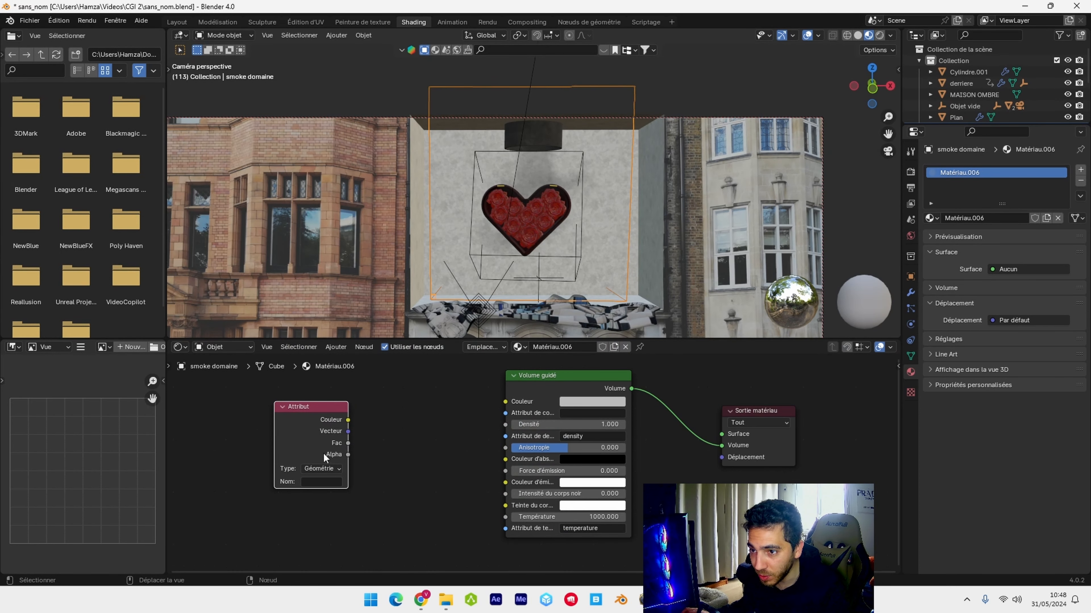
left_click_drag(348, 443, 503, 424)
- Set the Attribut node's name to density and move the node farther from the Volume guidé node
left_click(323, 481)
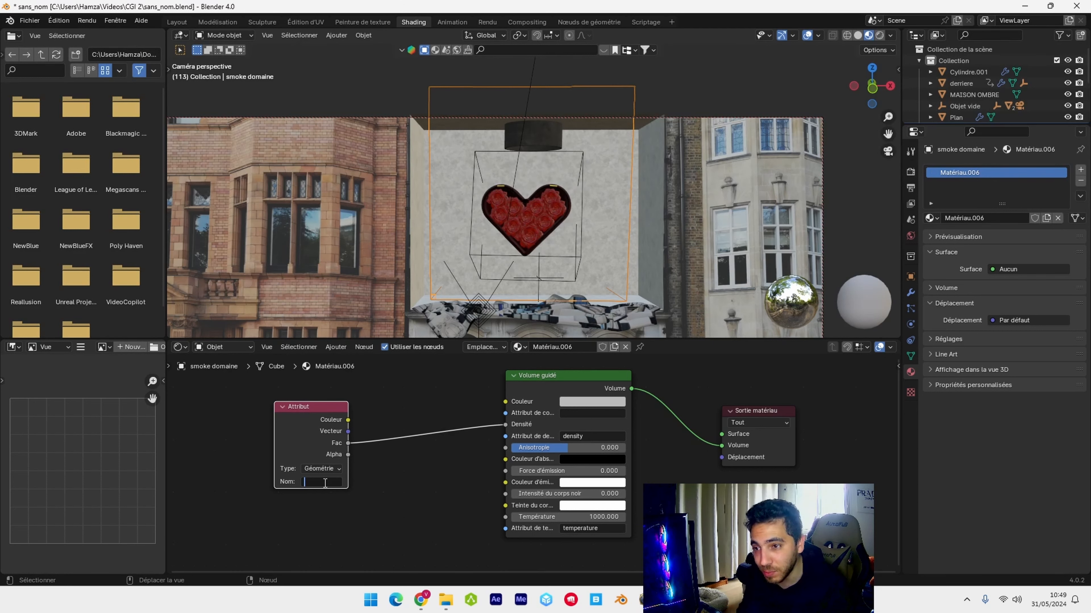
type("density")
key("Return")
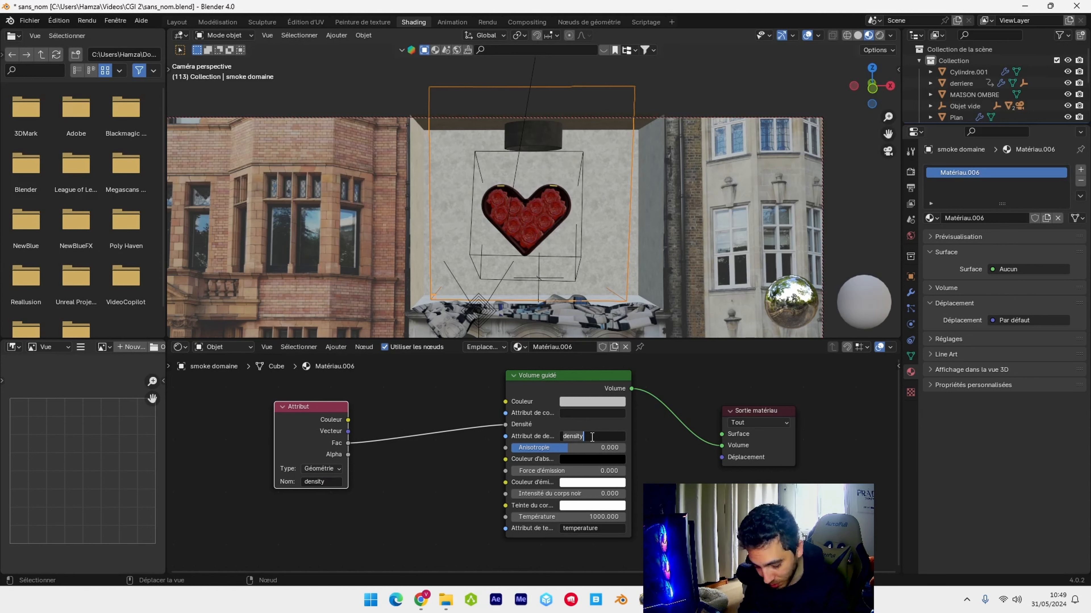
key("Return")
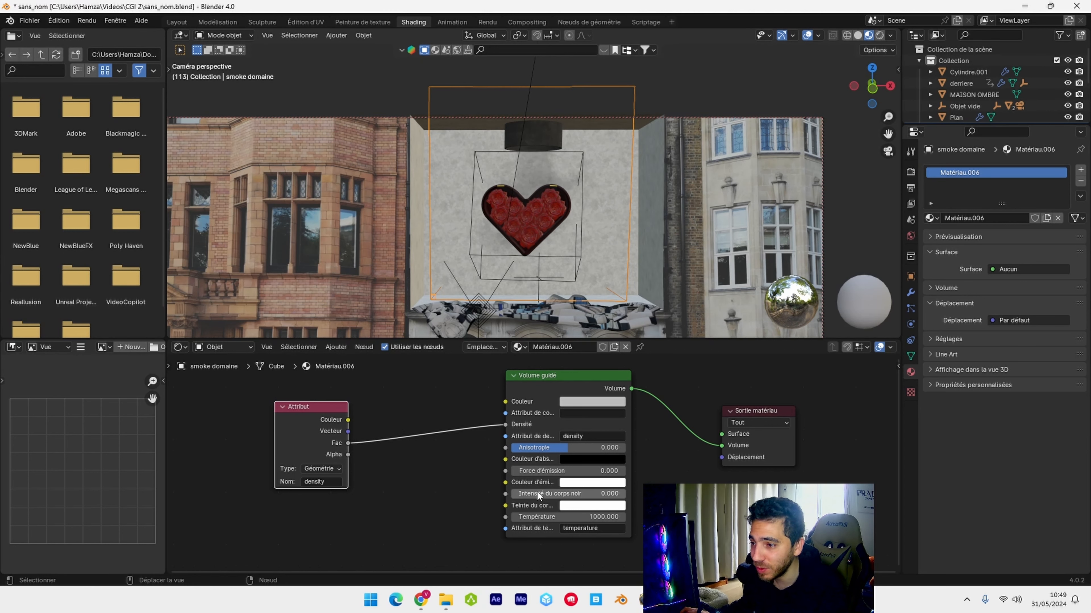
left_click_drag(321, 410, 281, 421)
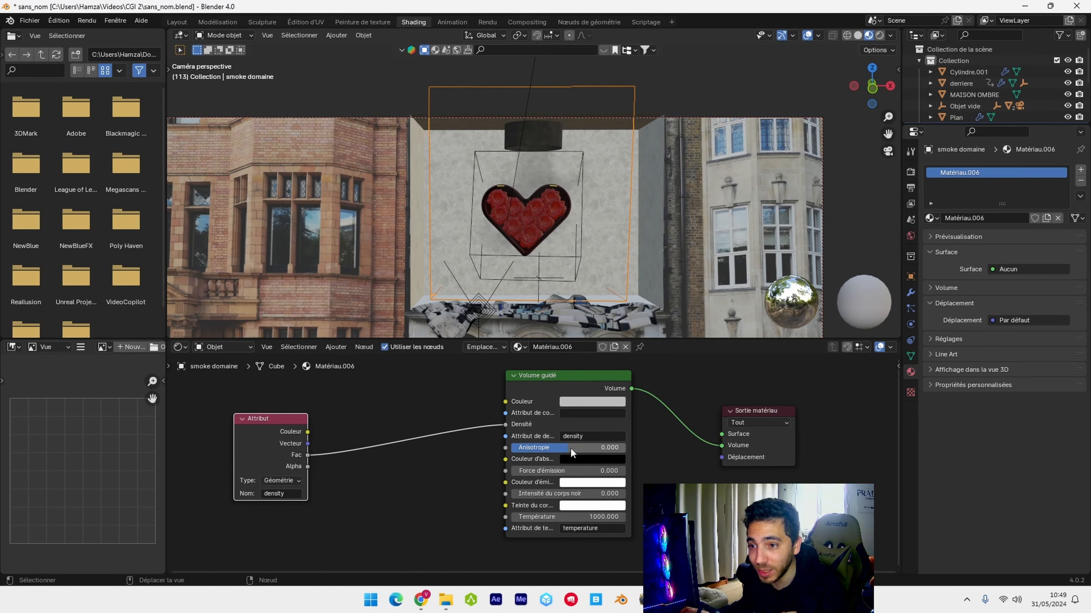
- Insert a Maths node set to Additionner on the link between the Attribut and Volume guidé nodes
key("shift+a")
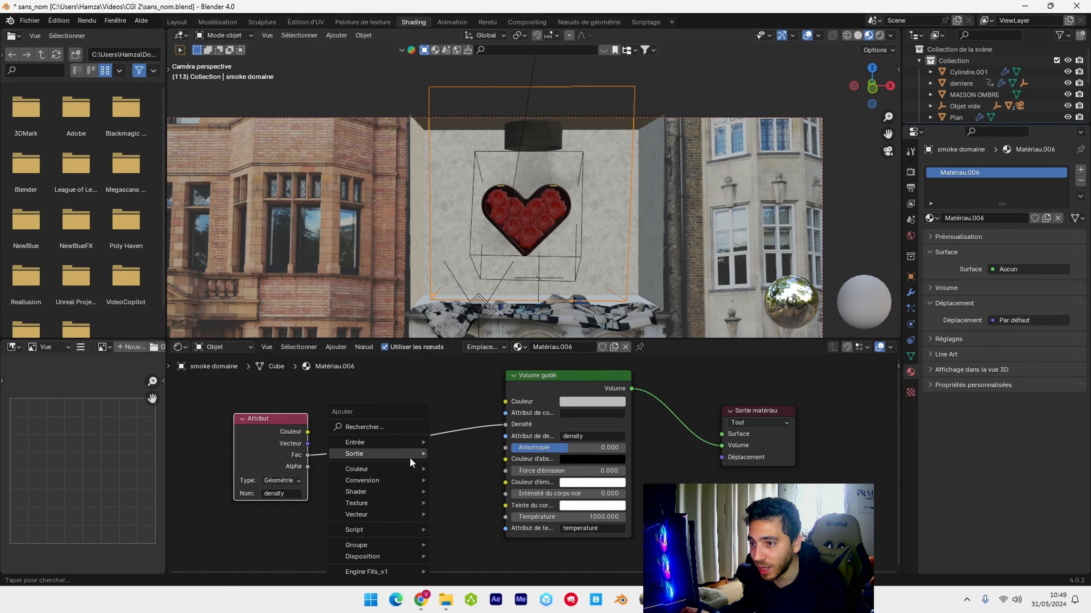
left_click(398, 427)
type("math")
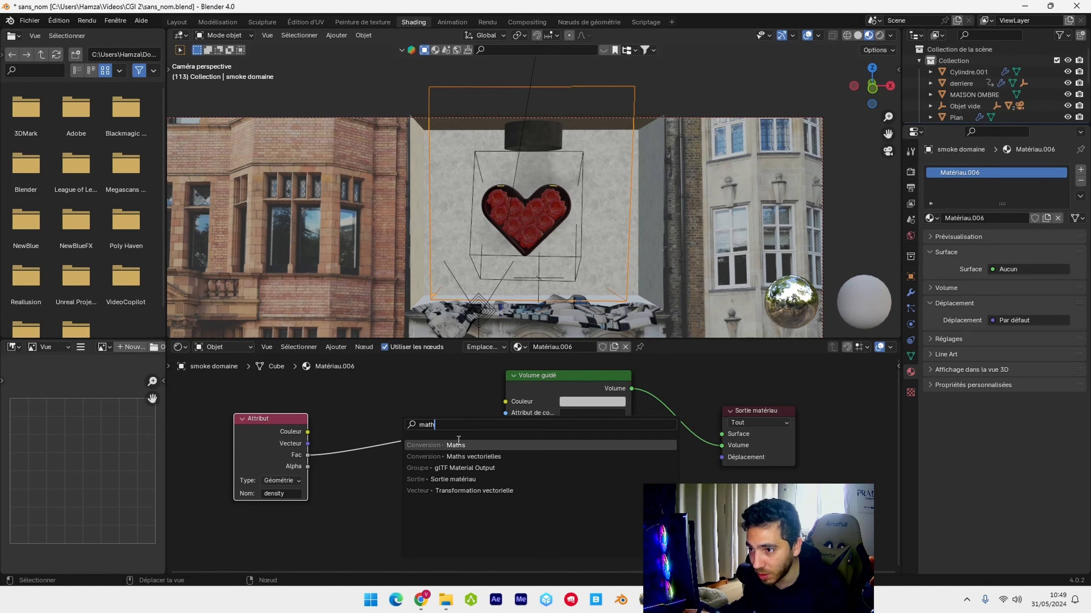
left_click(458, 444)
left_click(392, 410)
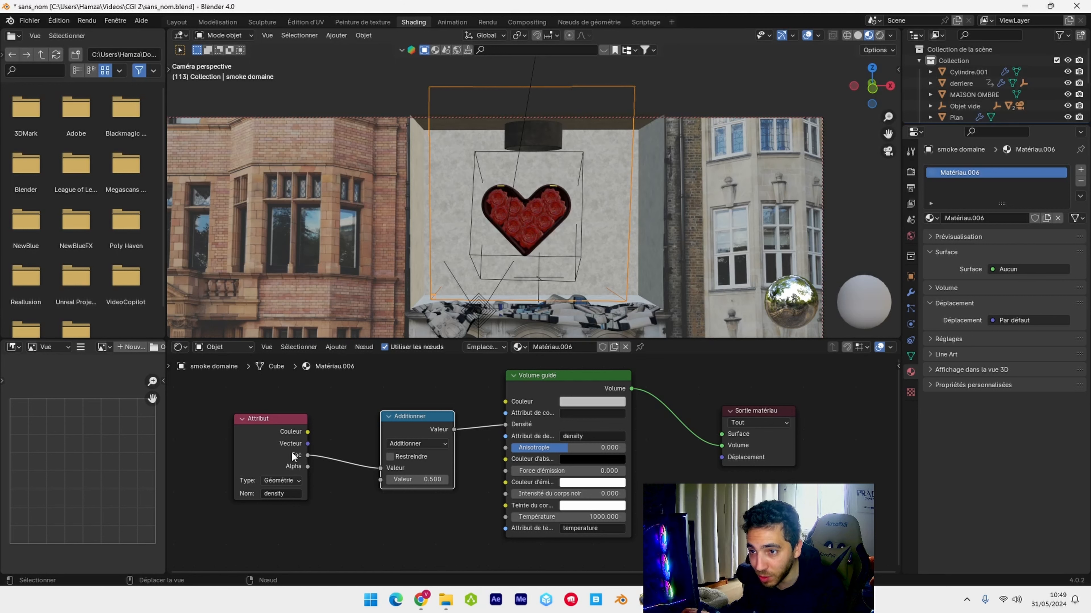
- Set the Volume guidé temperature to 1100 and the Additionner node's value to 10
left_click(587, 517)
type("11")
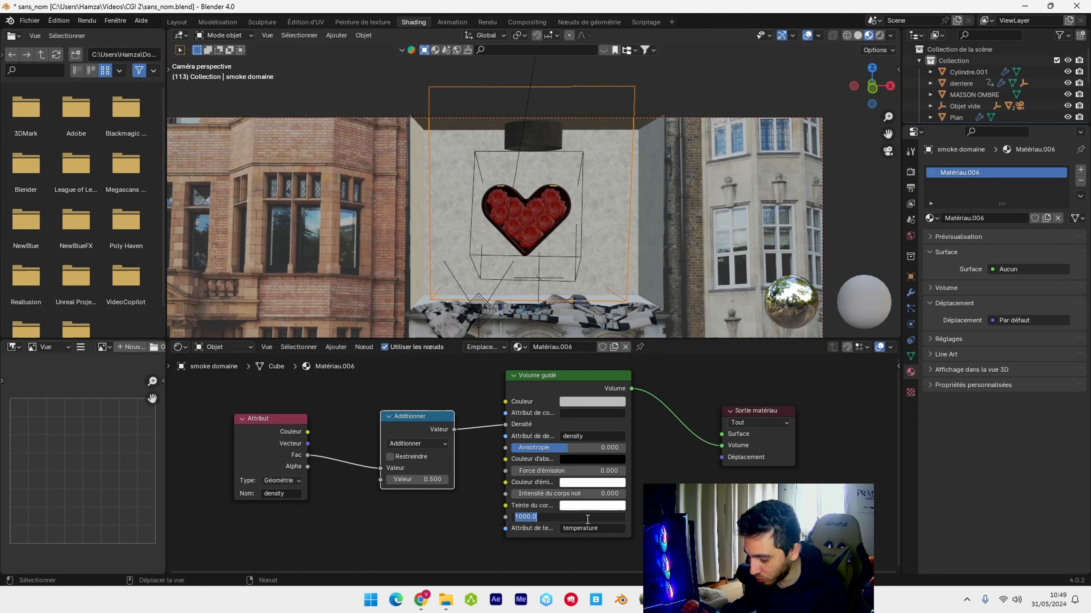
type("00")
key("Return")
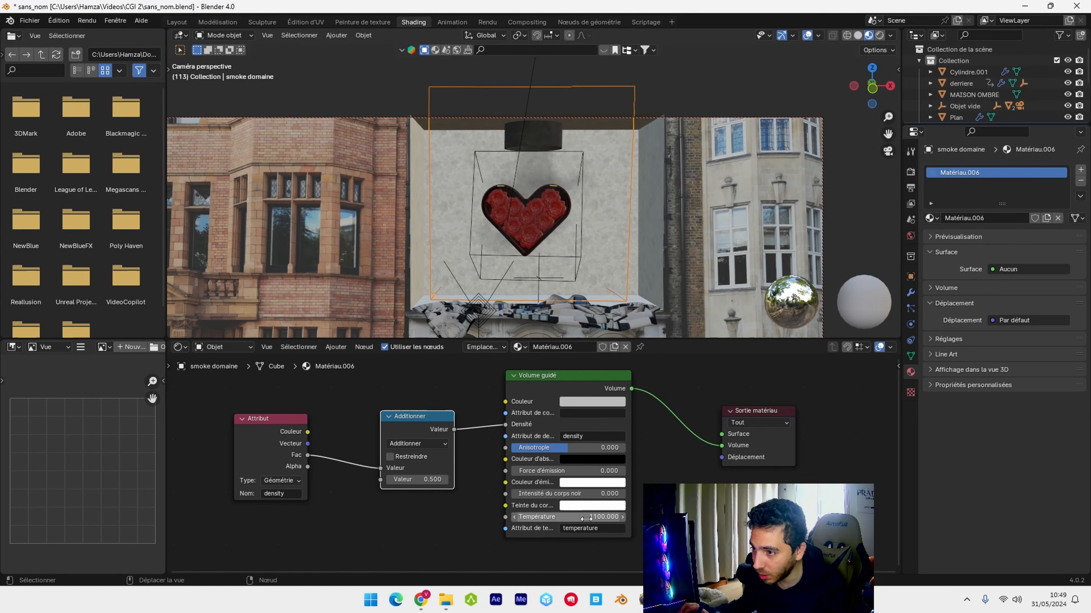
left_click(425, 480)
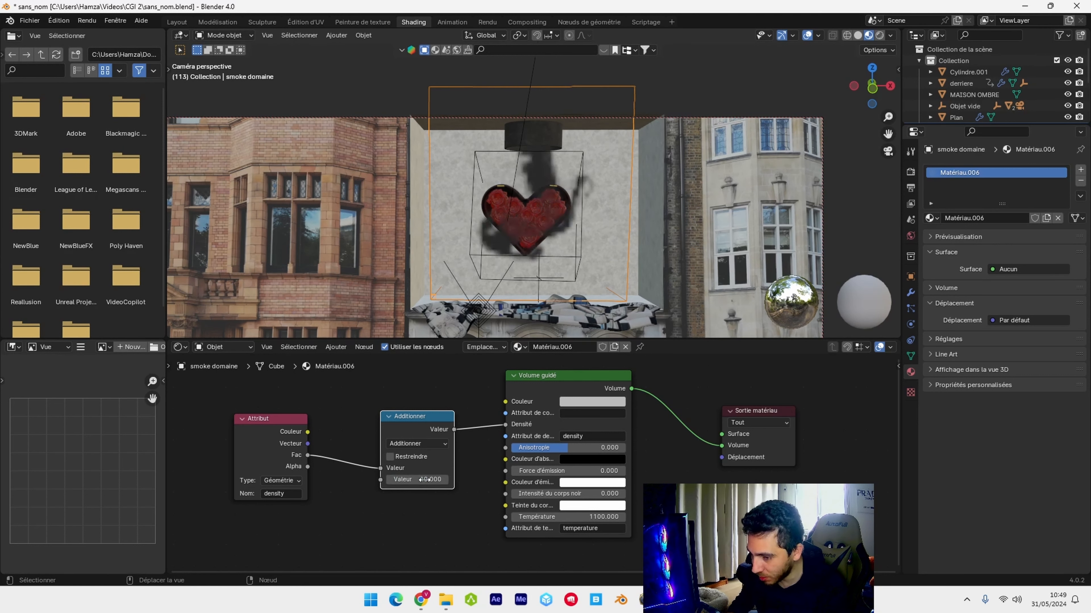
key("Return")
- Change the Volume guidé colour to magenta and test-render frame 113
left_click(587, 402)
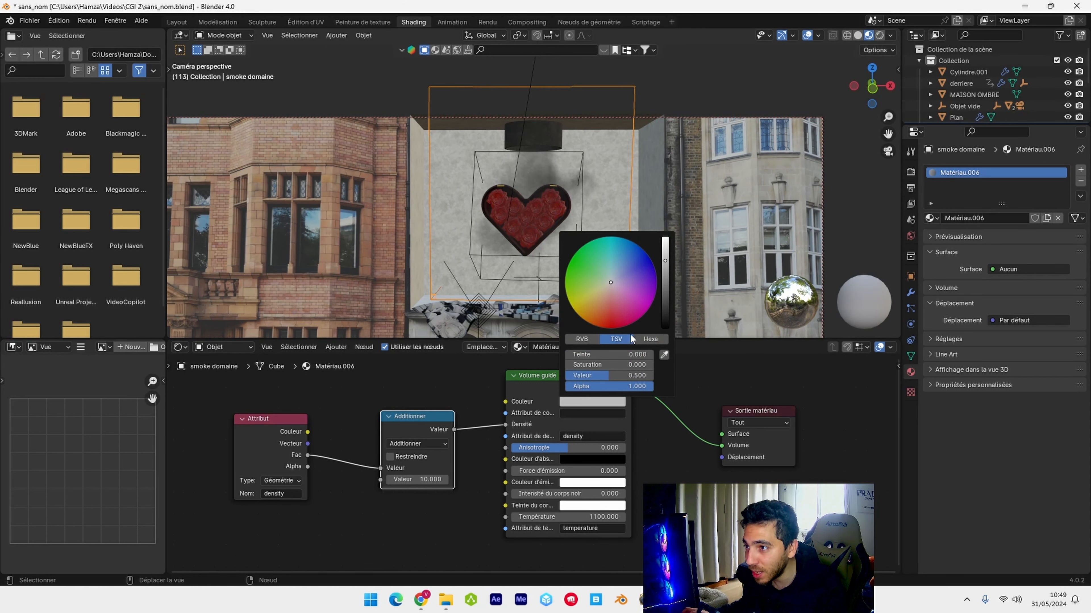
left_click(647, 307)
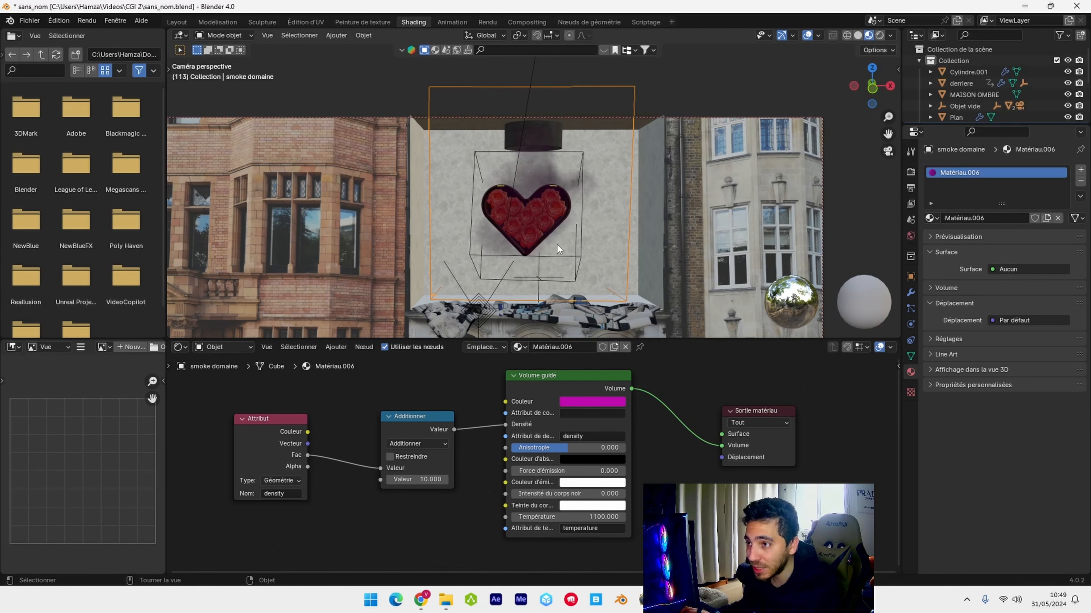
key("F12")
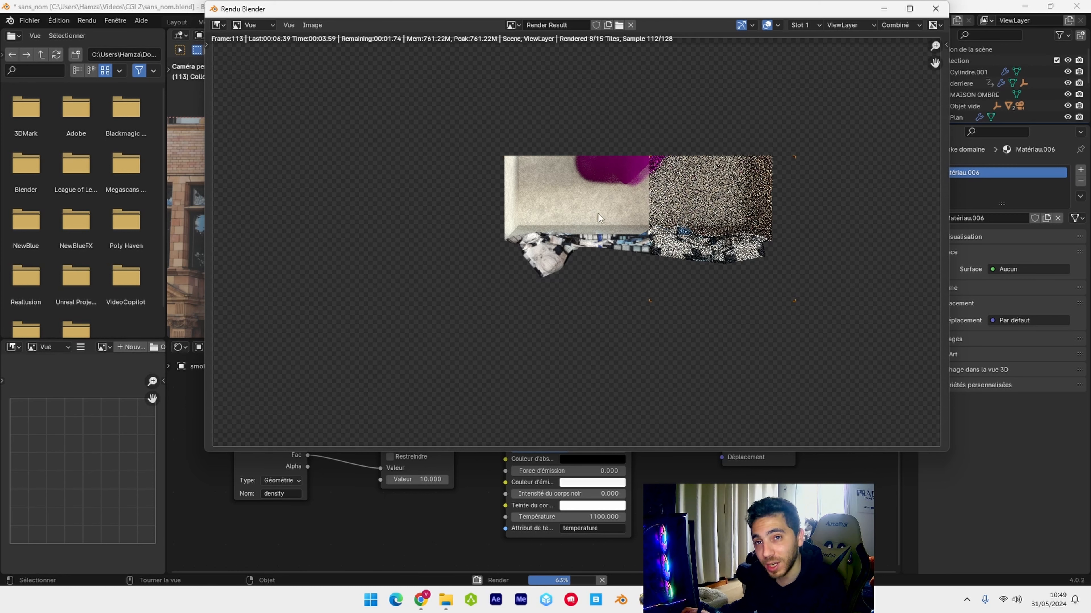
key("Escape")
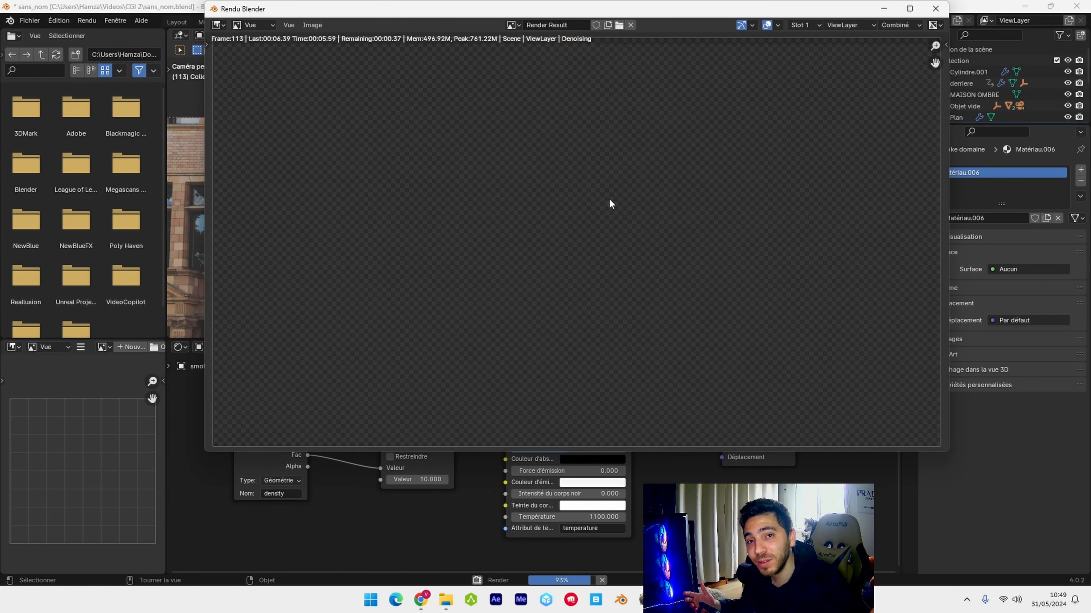
- In the Layout workspace, select the wall cube, check its Concrete.001 material and view the scene in rendered shading
left_click(179, 24)
middle_click_drag(443, 181, 384, 190)
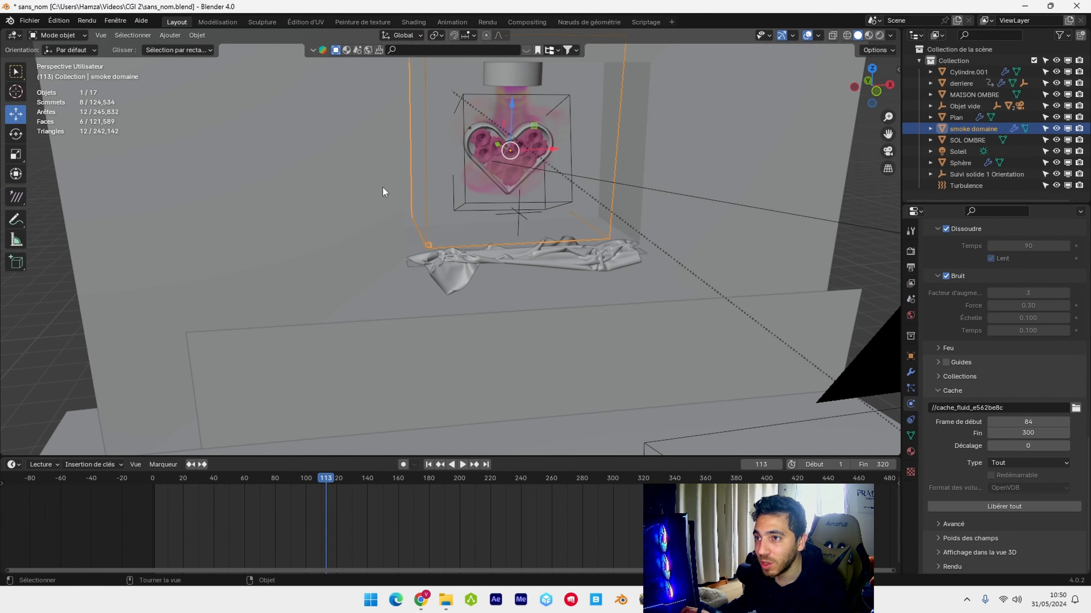
left_click(373, 183)
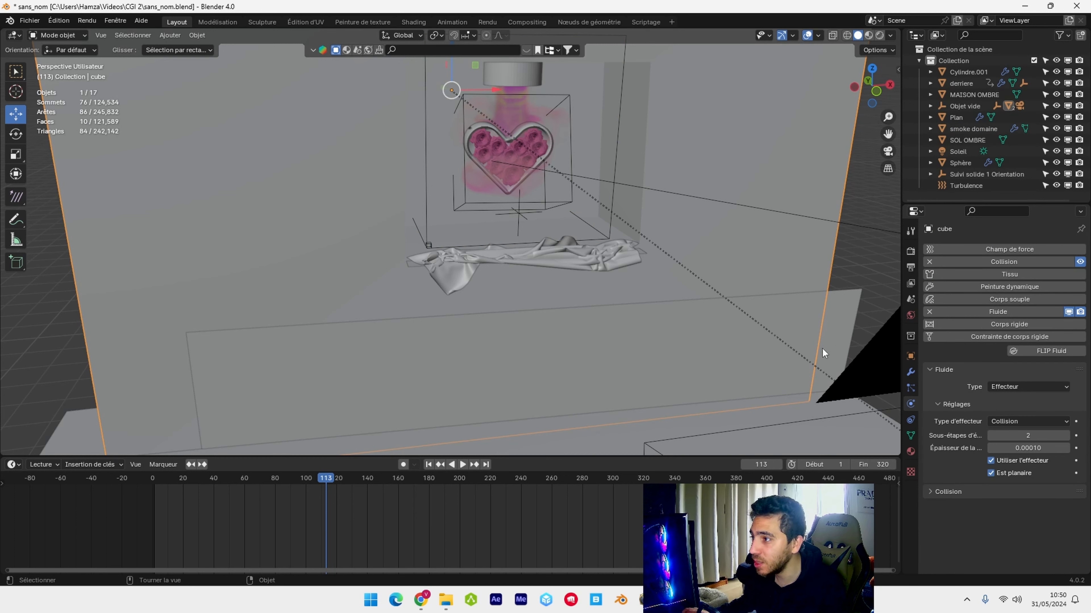
left_click(910, 451)
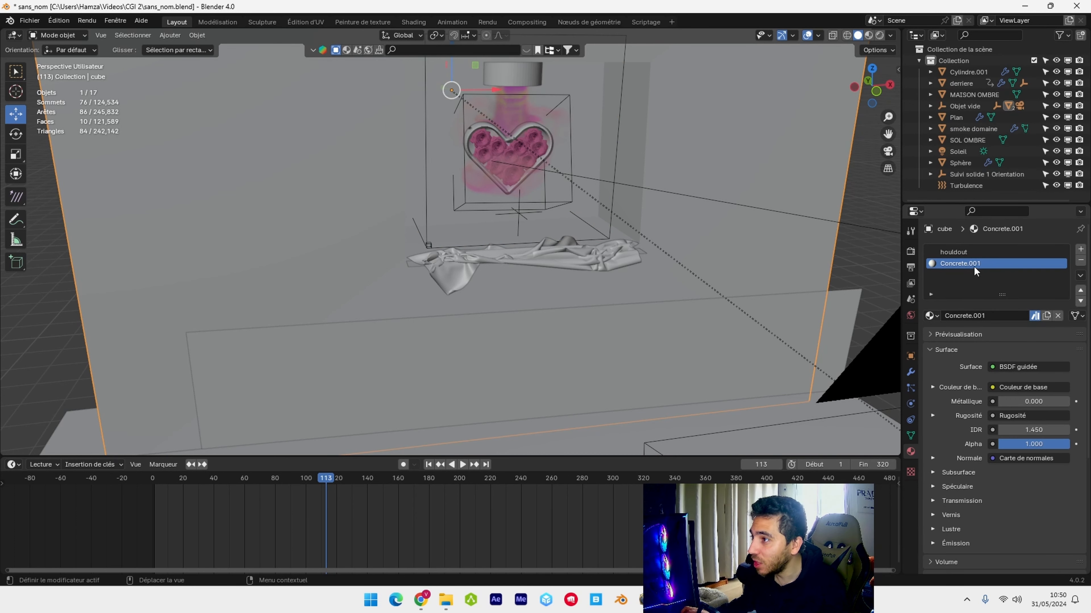
middle_click_drag(876, 241, 575, 153)
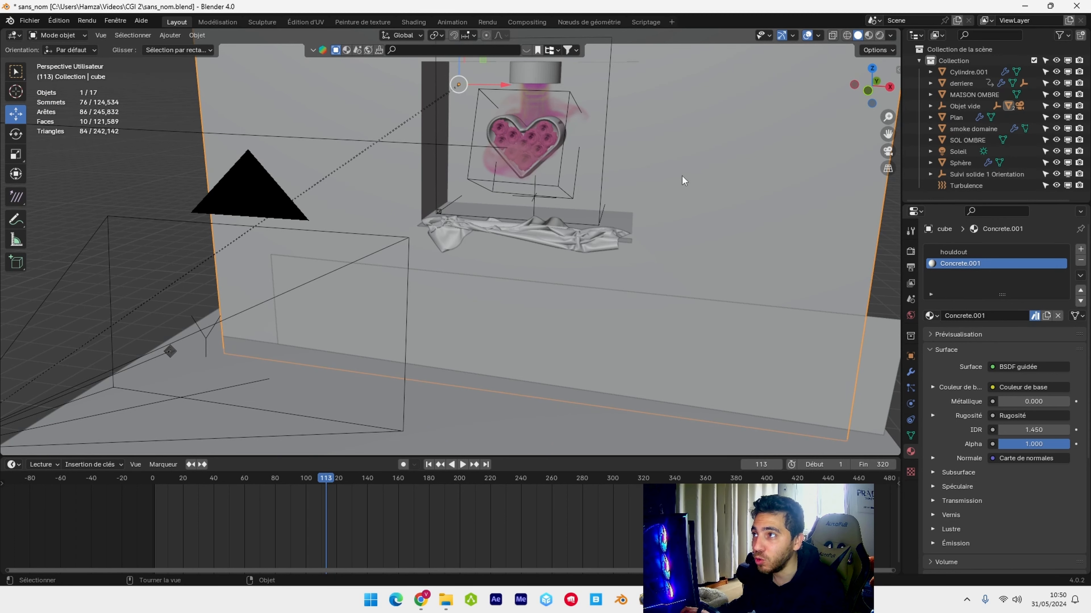
left_click(881, 39)
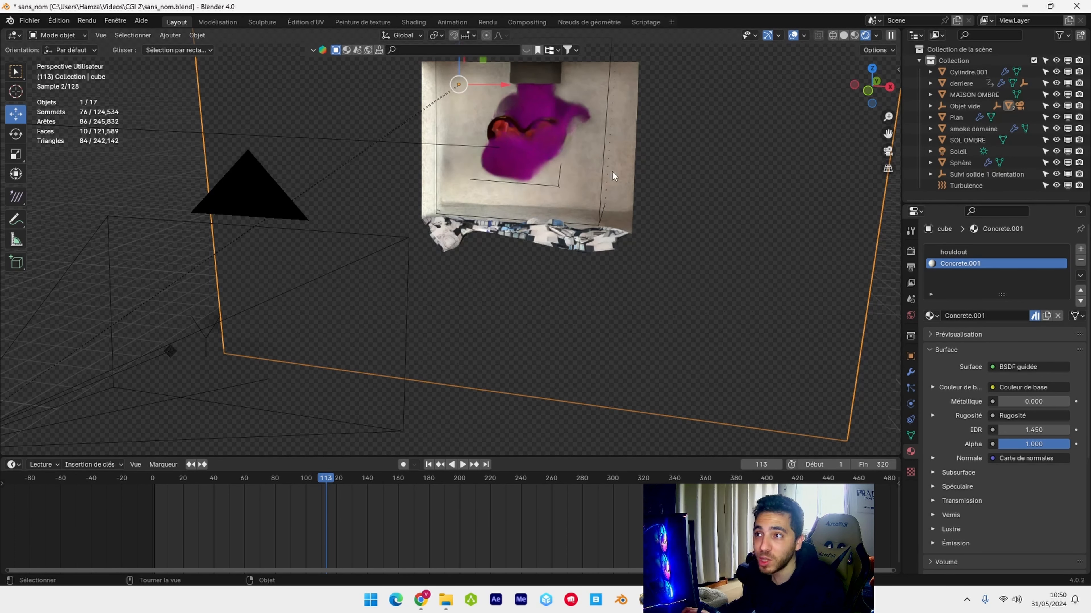
- Search BlenderKit for concrete materials, select the cylinder above the heart and preview the offered materials
left_click(436, 50)
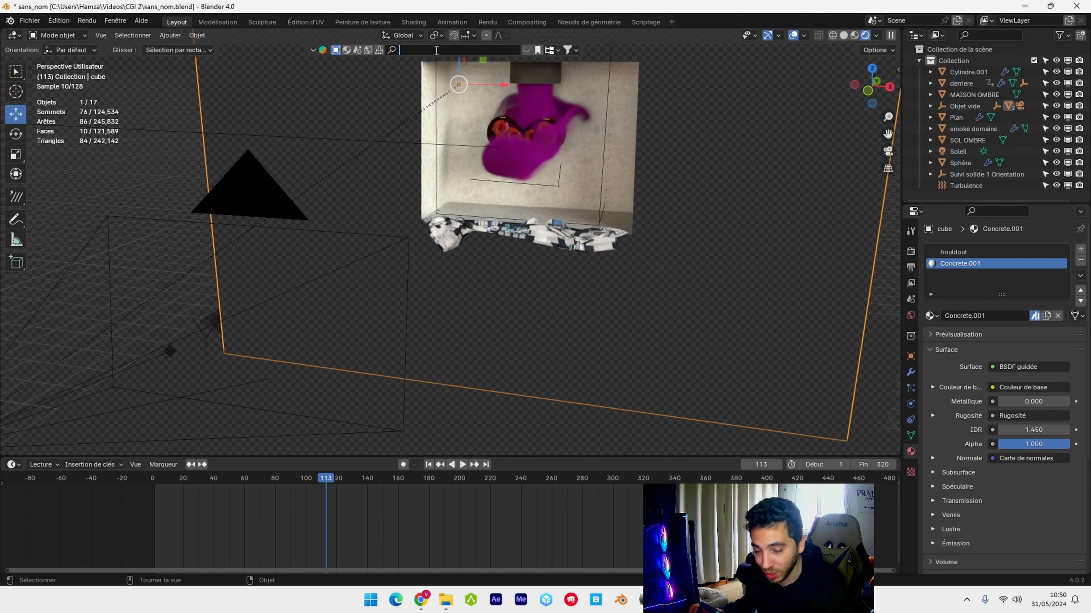
left_click(347, 49)
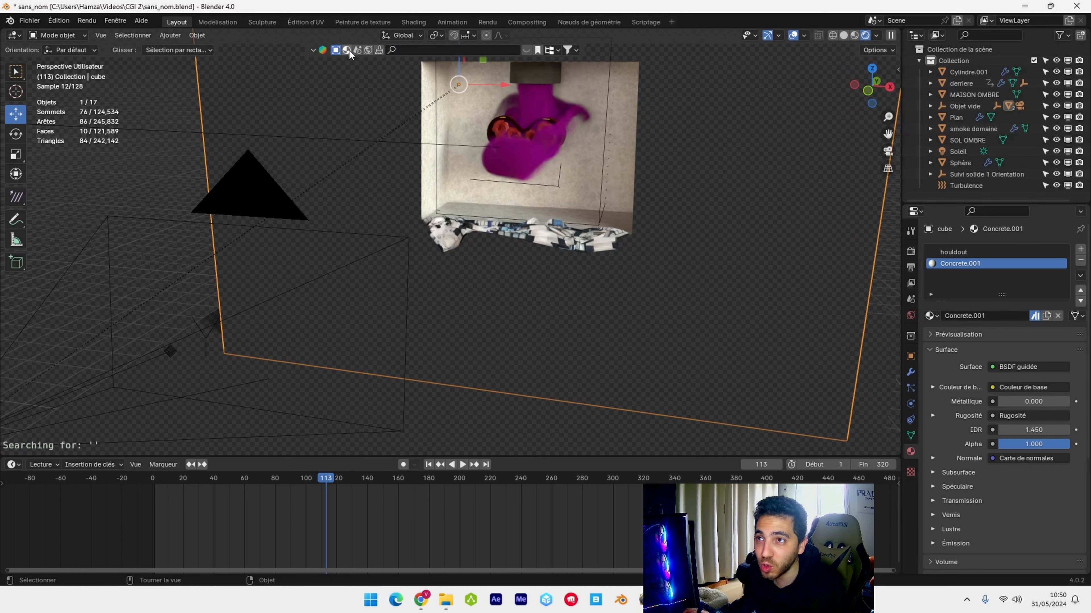
type("con")
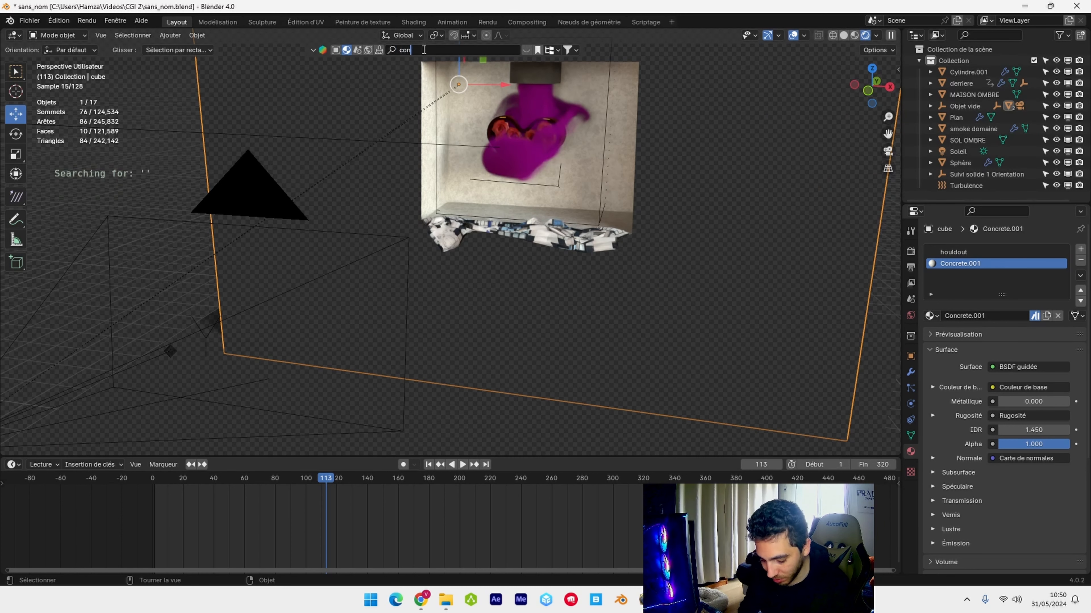
type("crate")
key("Return")
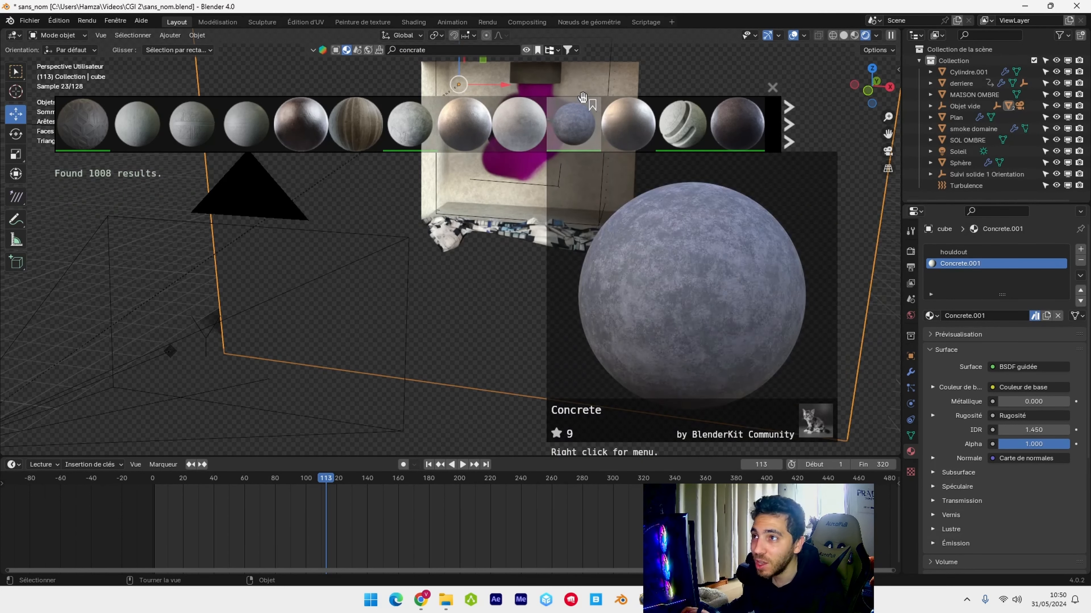
left_click(531, 73)
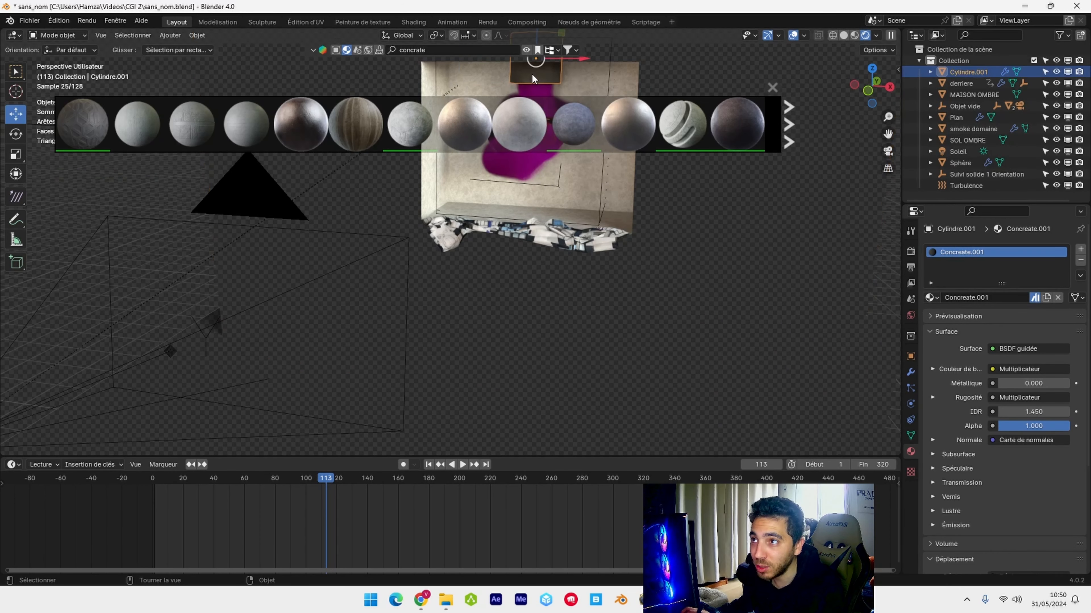
mouse_move(361, 123)
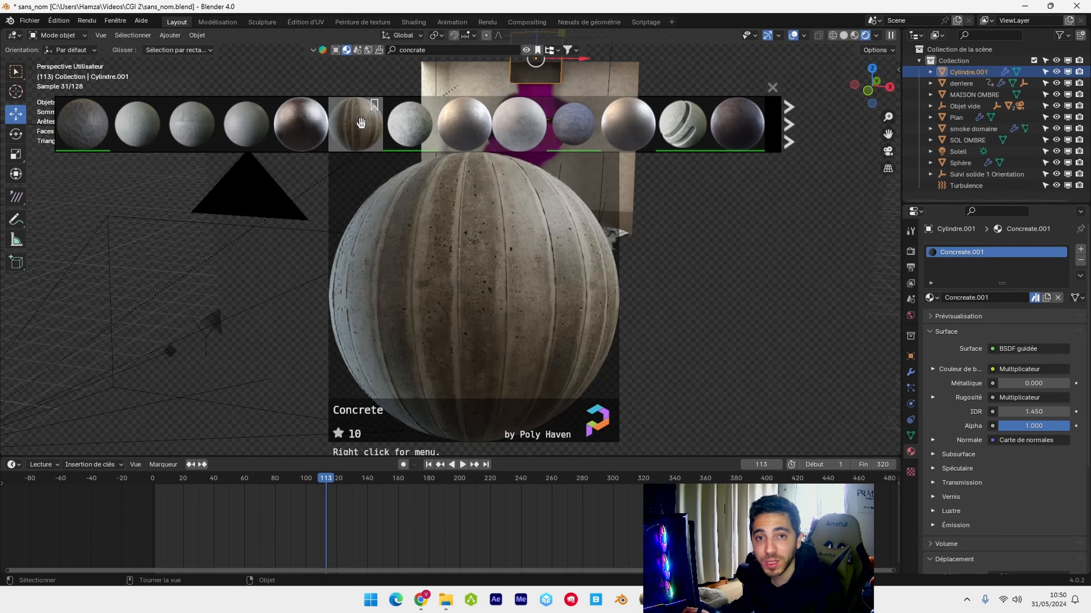
mouse_move(477, 124)
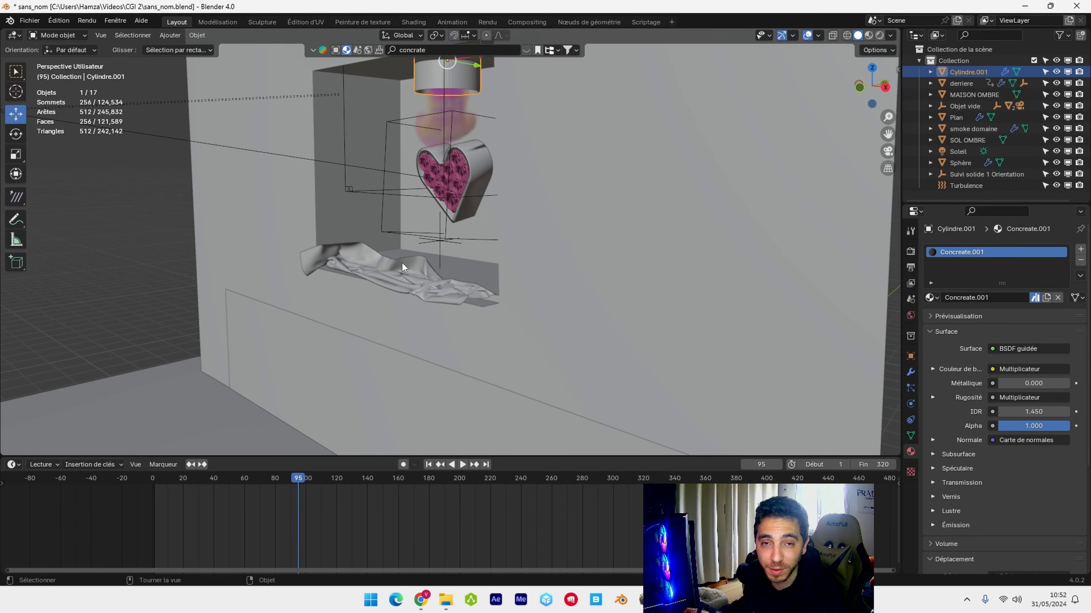
- Inspect the SciFi Light 04 model on Sketchfab and download it
middle_click_drag(492, 291, 415, 322)
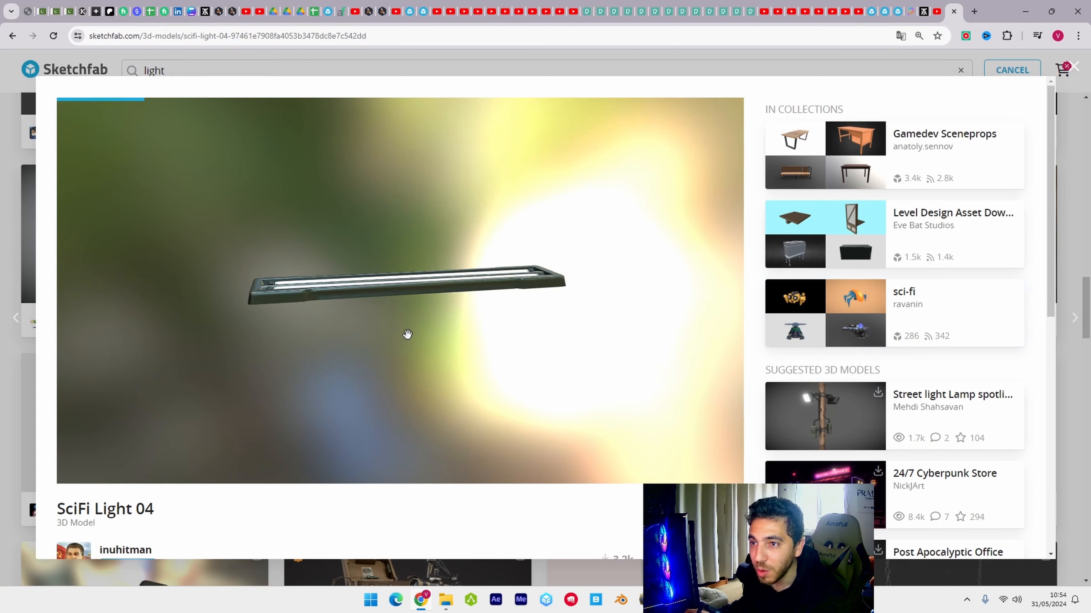
mouse_move(407, 334)
left_mouse_down()
mouse_move(377, 344)
mouse_move(388, 322)
mouse_move(309, 340)
mouse_move(267, 378)
left_mouse_up()
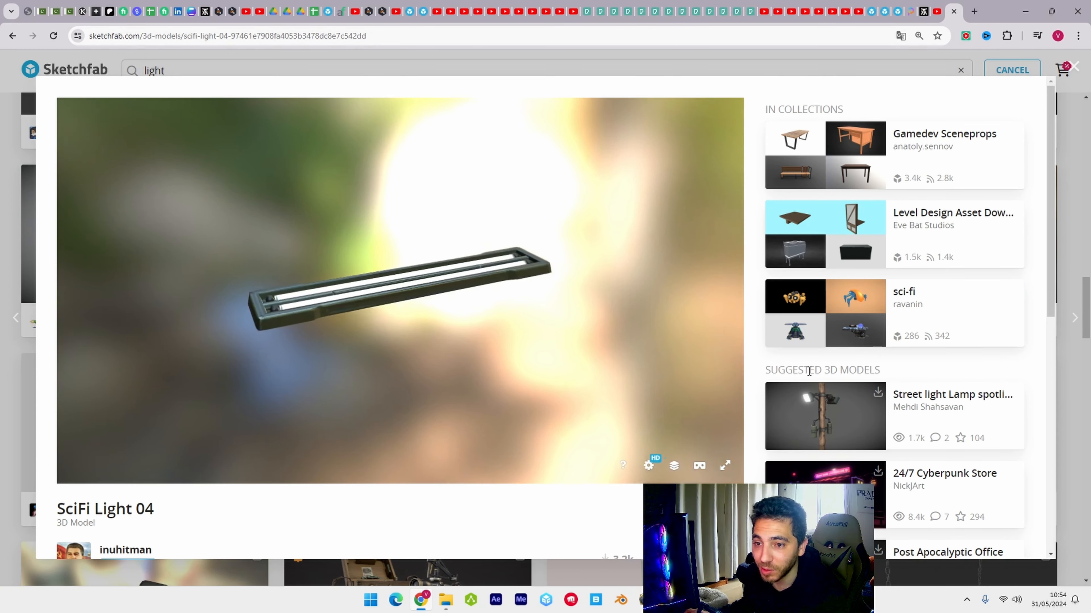
scroll(210, 430, "down", 3)
left_click(131, 482)
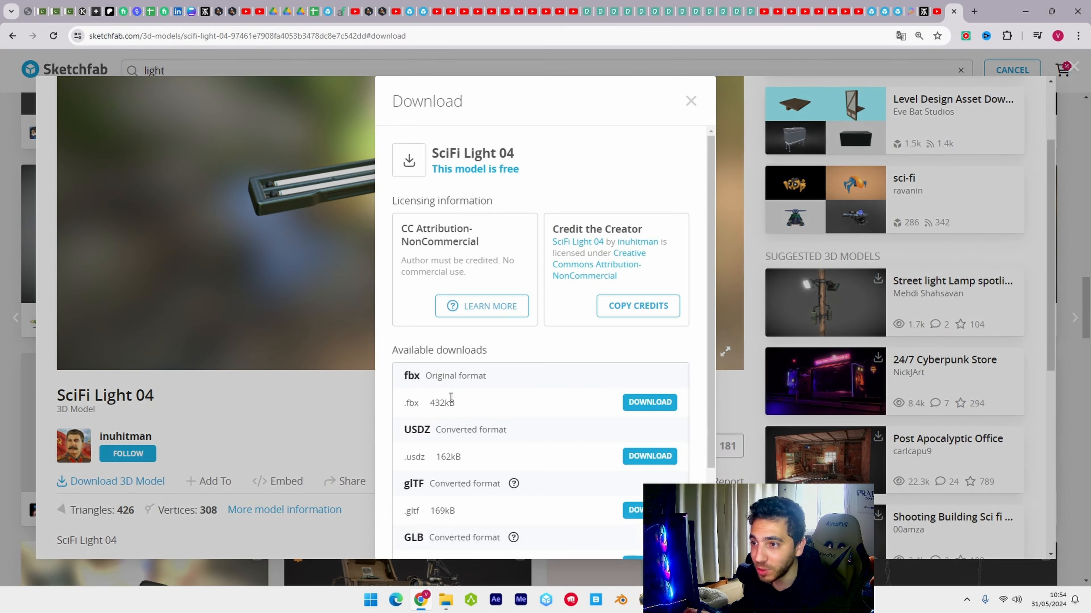
scroll(541, 419, "down", 3)
left_click(649, 457)
- Switch back to Blender and import the downloaded light model as glTF 2.0
key("alt+Tab")
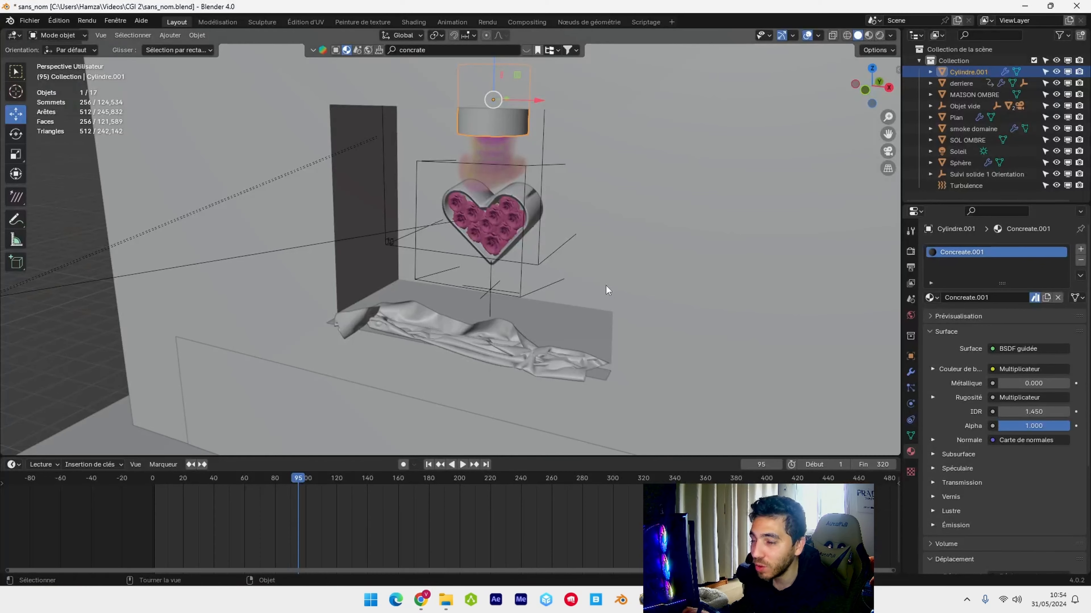
left_click(29, 21)
mouse_move(65, 193)
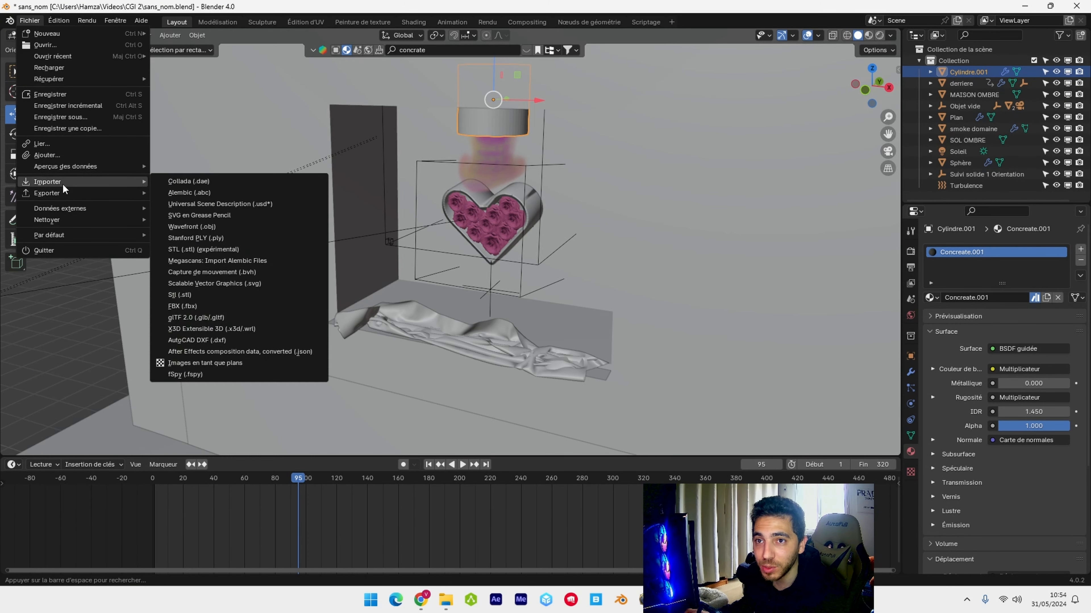
left_click(226, 320)
scroll(477, 268, "down", 2)
left_click(753, 416)
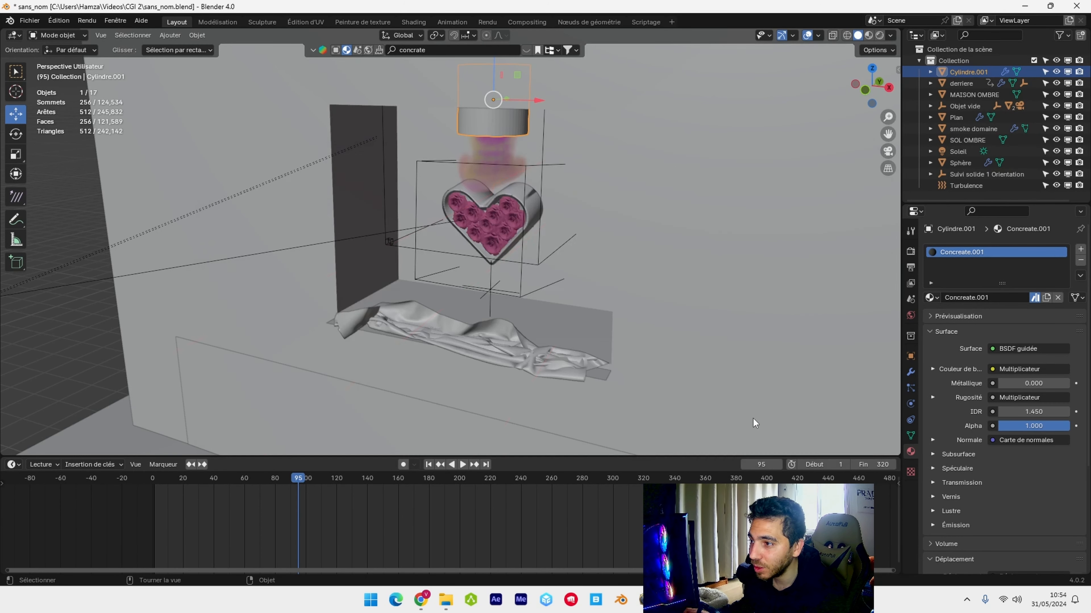
scroll(404, 322, "down", 5)
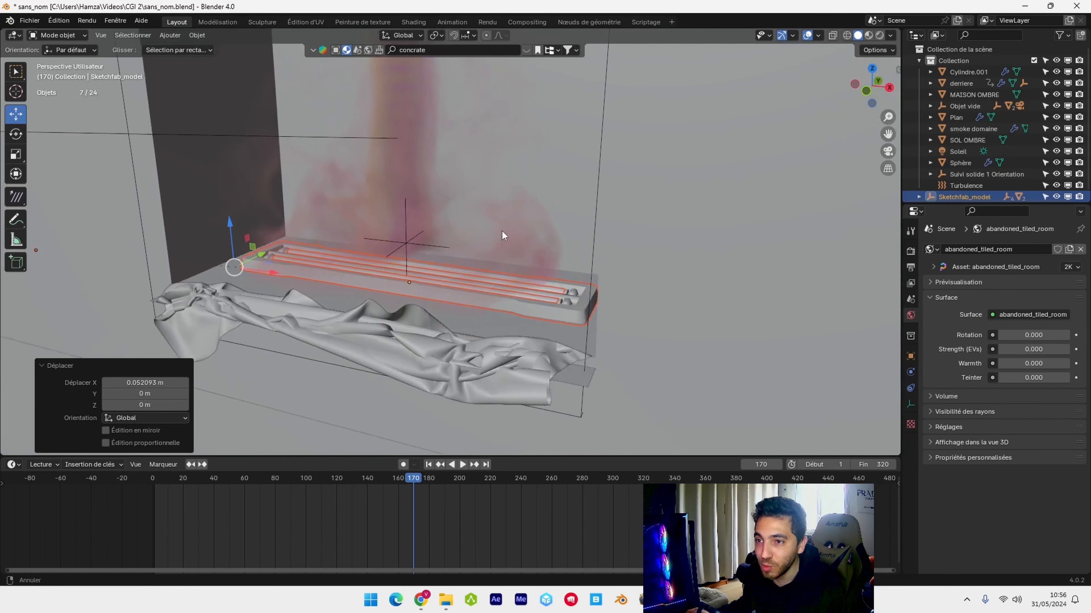
middle_click_drag(393, 253, 458, 270)
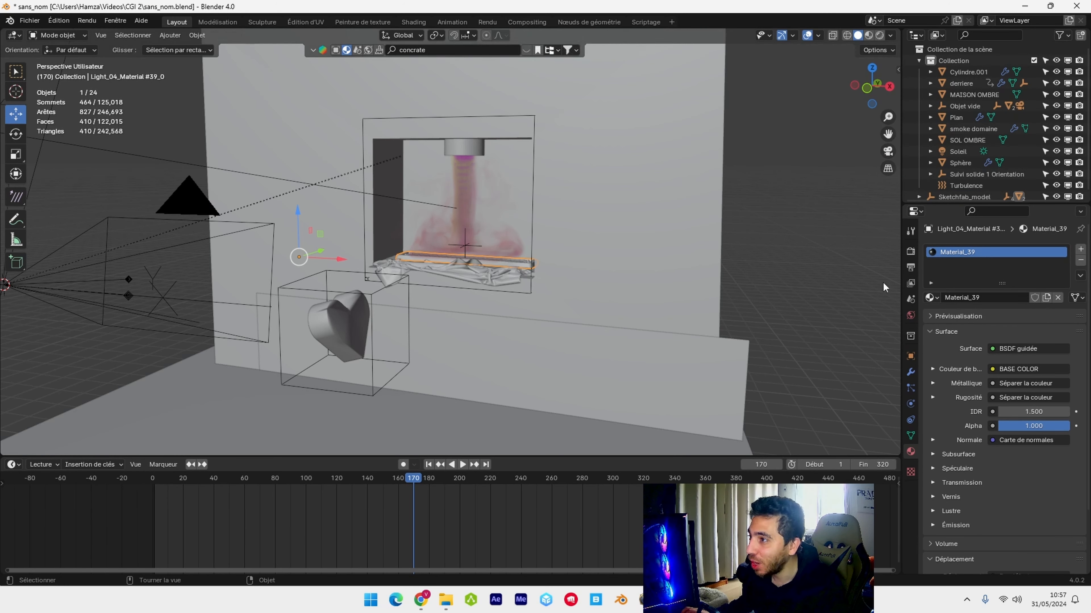
- Compare the scene's output settings with the detailed file properties of the source video 3105031-hd_1920_1080_30fps in the CGI 2 folder
left_click(910, 266)
mouse_move(446, 600)
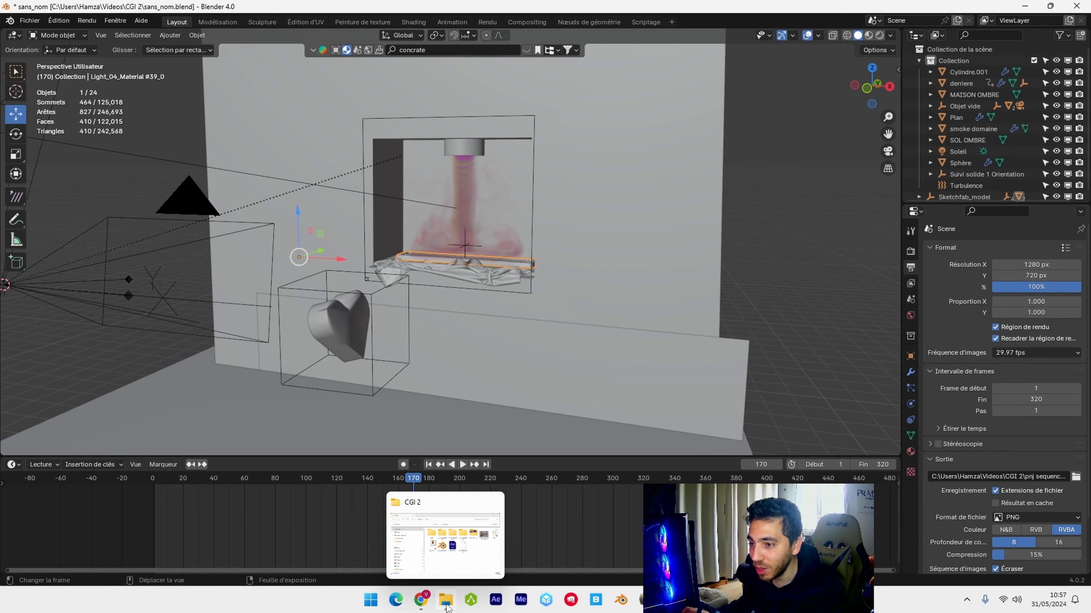
left_click(444, 535)
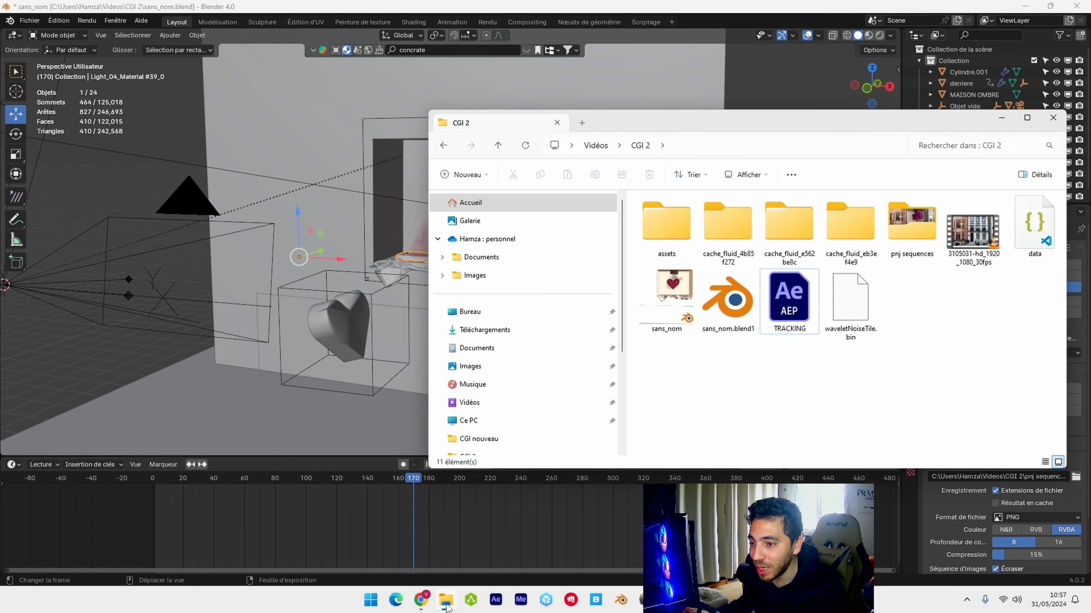
right_click(973, 241)
left_click(809, 486)
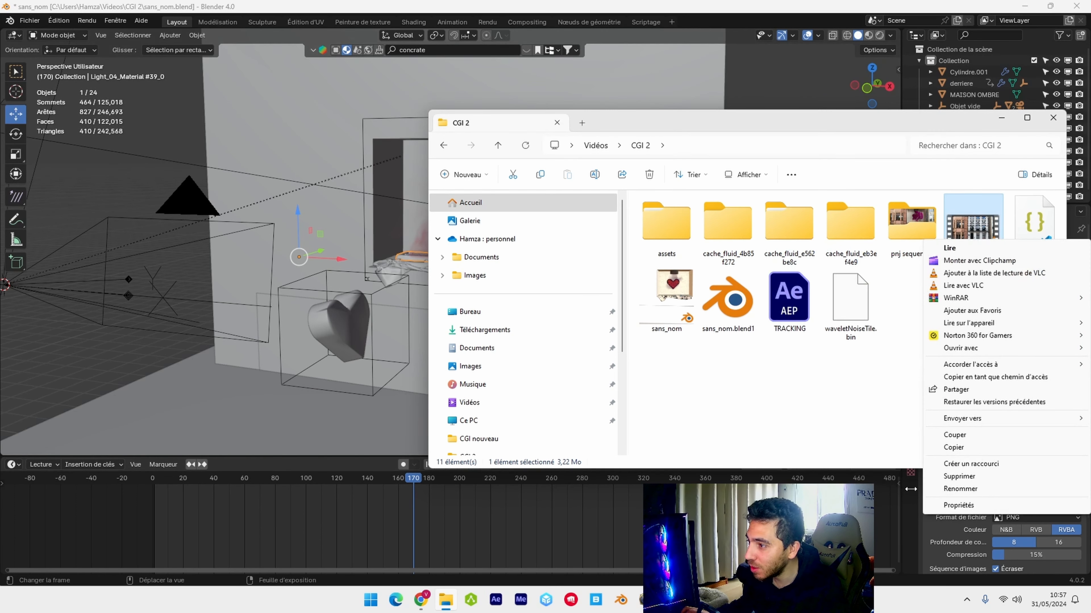
left_click(961, 507)
left_click(1001, 118)
left_click_drag(1044, 249, 687, 198)
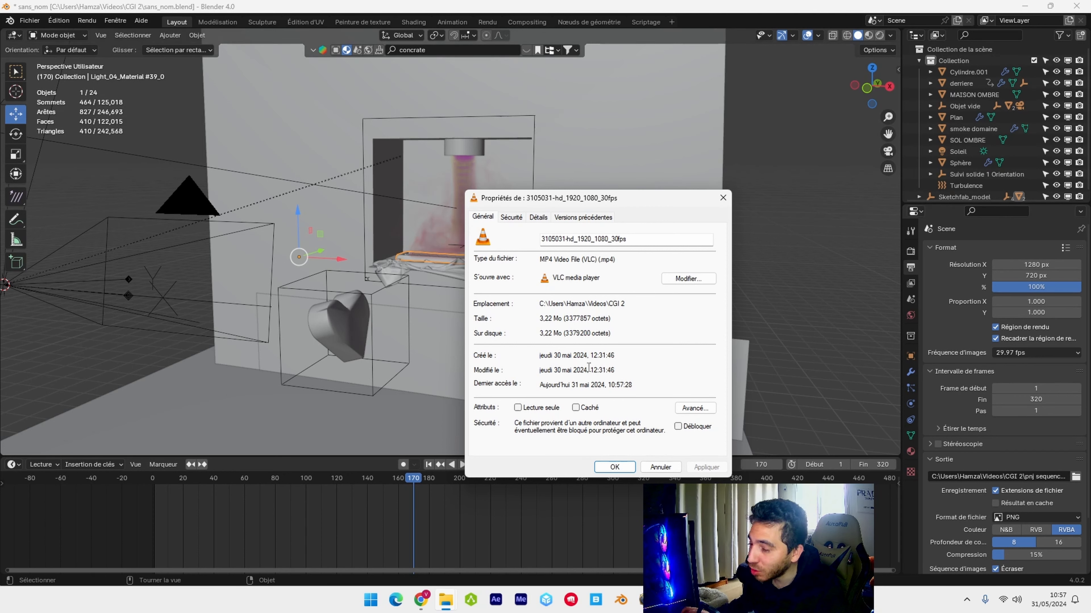
left_click(539, 217)
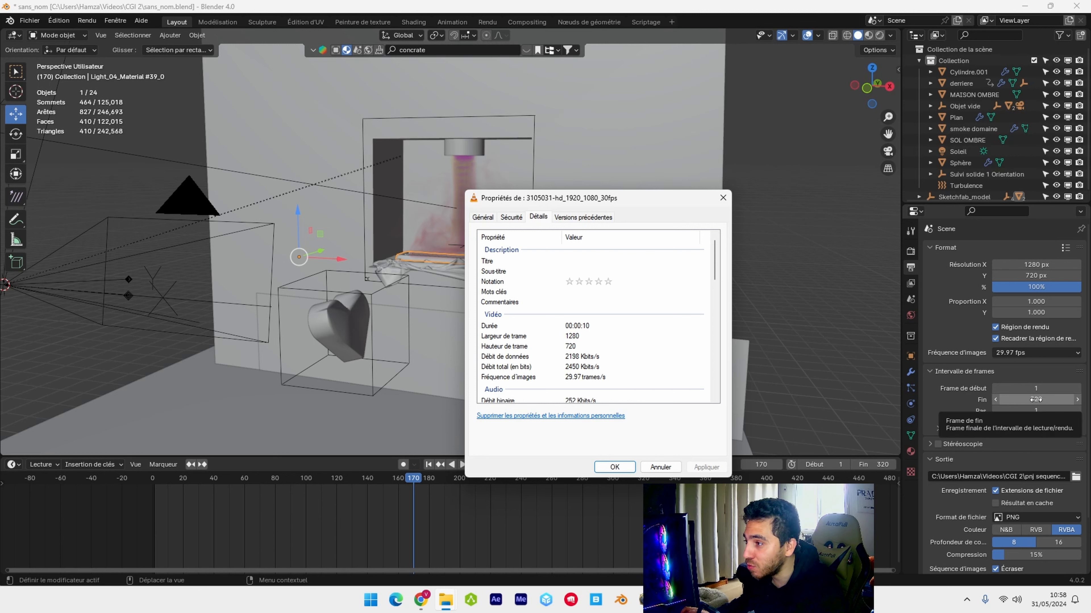
scroll(979, 458, "down", 3)
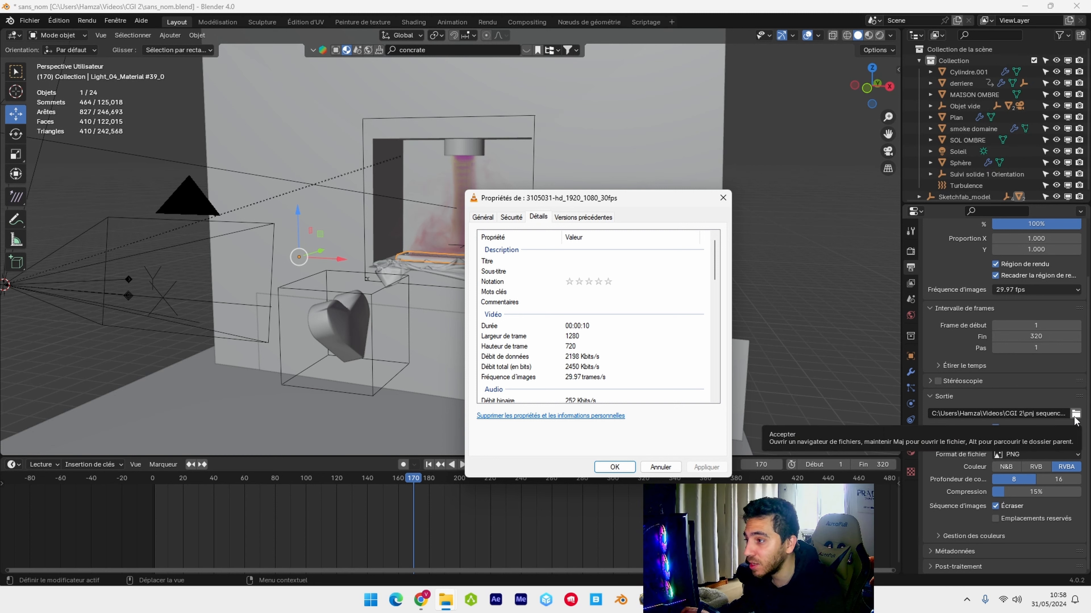
left_click(991, 127)
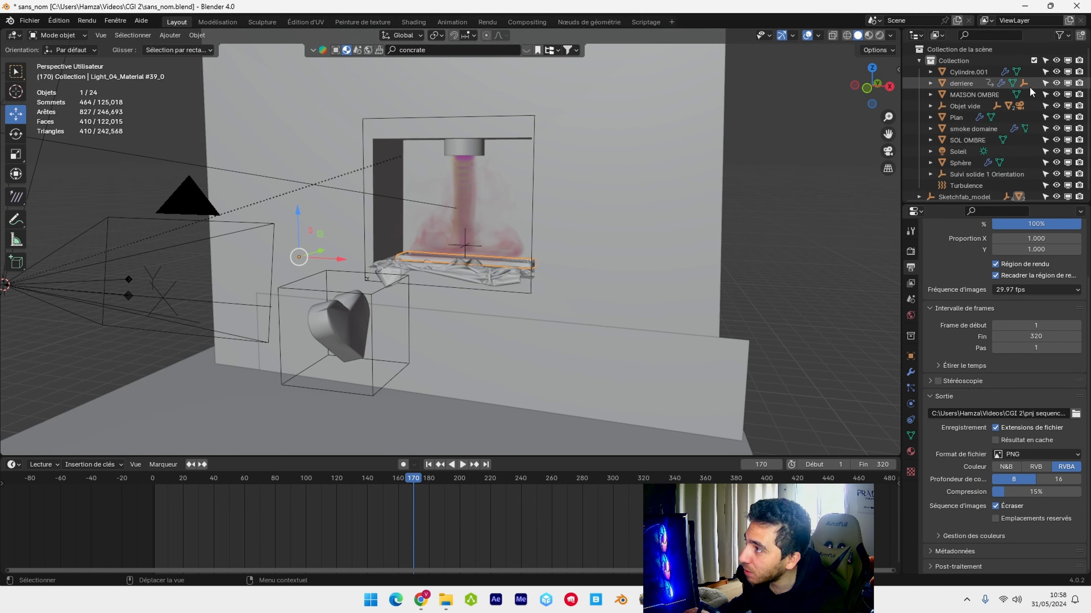
- Go to frame 1 and enable the use of nodes for the node tree in the Compositing workspace
scroll(1030, 86, "down", 1)
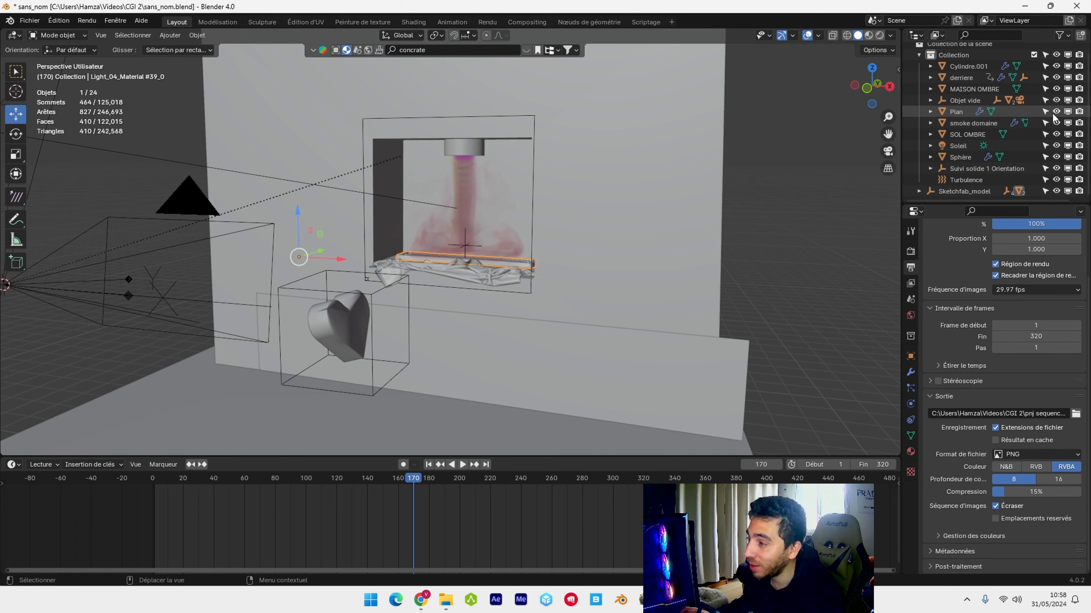
key("shift+Left")
left_click(527, 21)
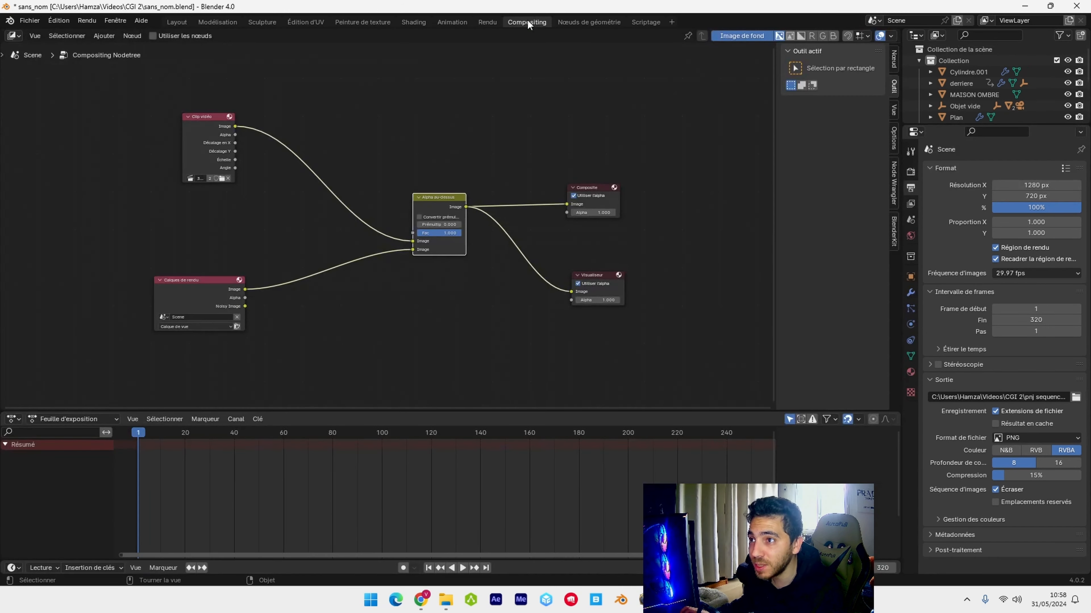
left_click(154, 35)
scroll(397, 192, "up", 1)
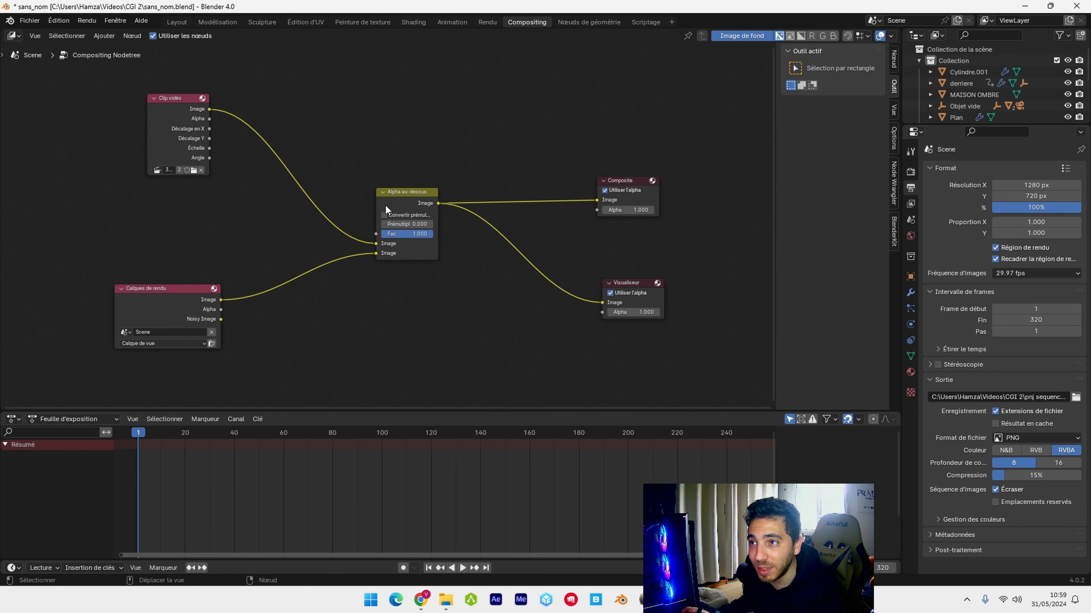
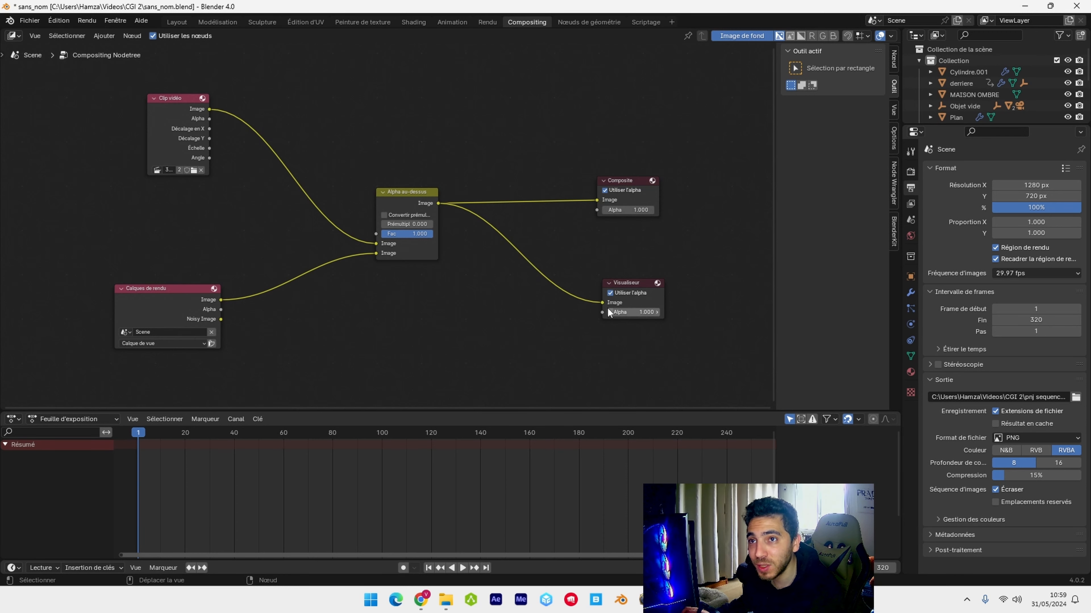
- Return to the Layout workspace, render frame 1 as a still image and close the result
left_click(177, 22)
key("F12")
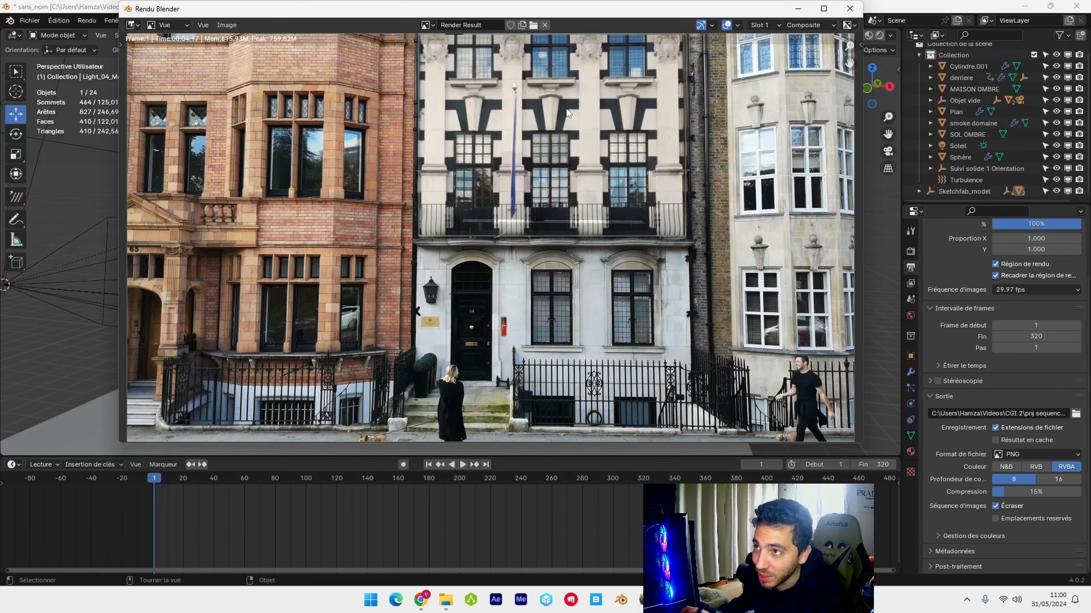
left_click(848, 9)
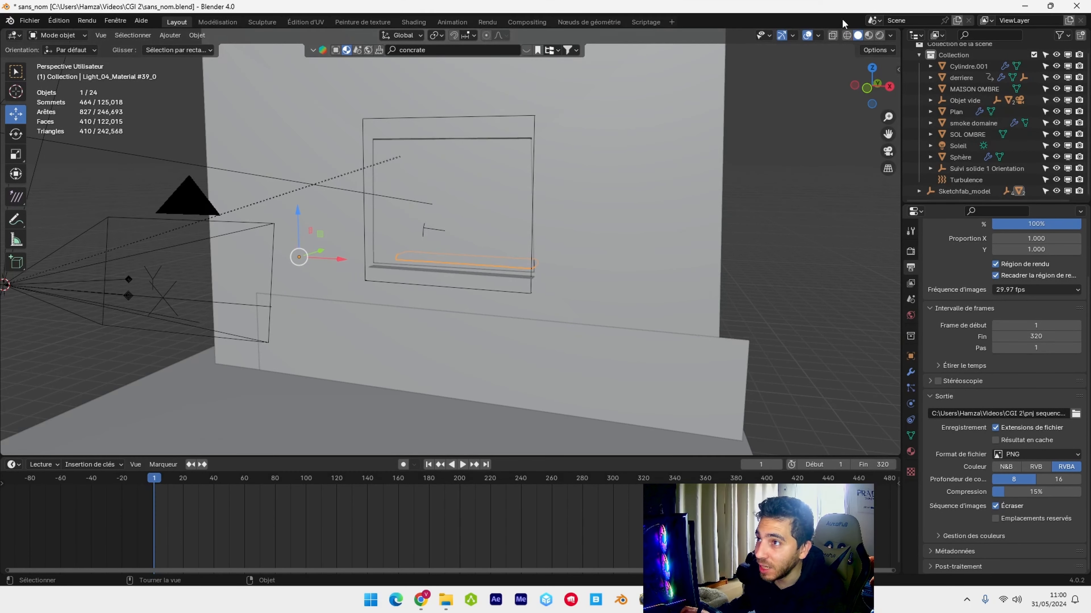
- Select the vitrine object in the facade opening and examine its material's surface, subsurface and specular settings
left_click(478, 221)
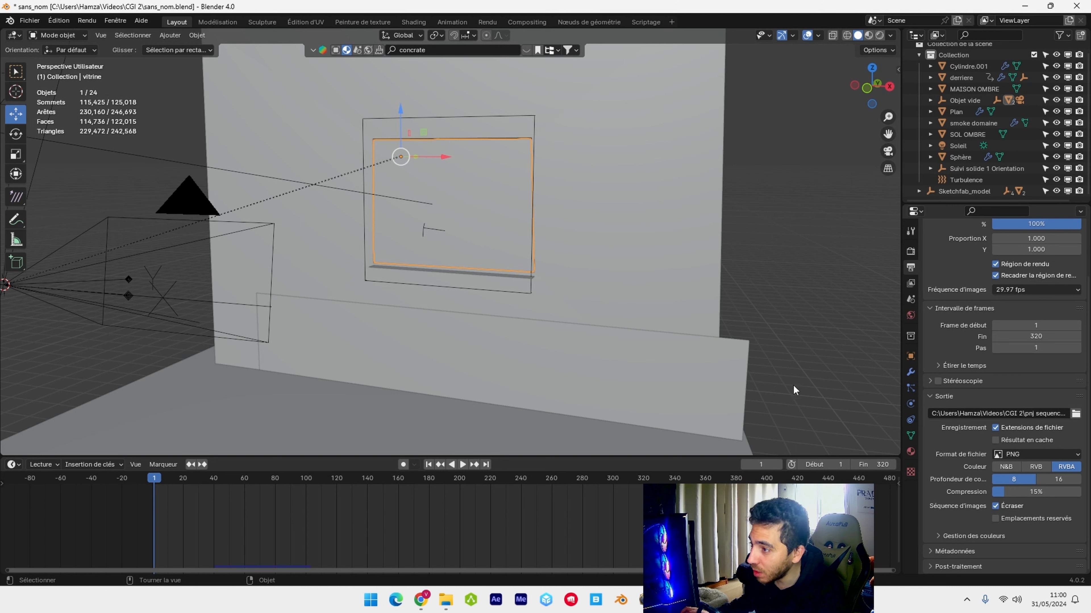
left_click(910, 452)
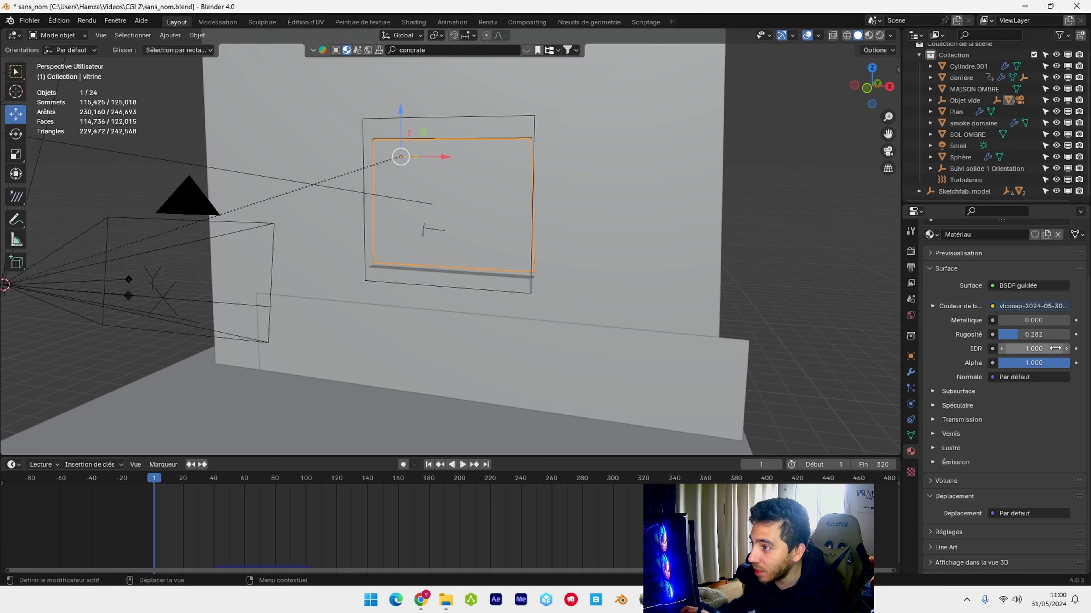
left_click(930, 389)
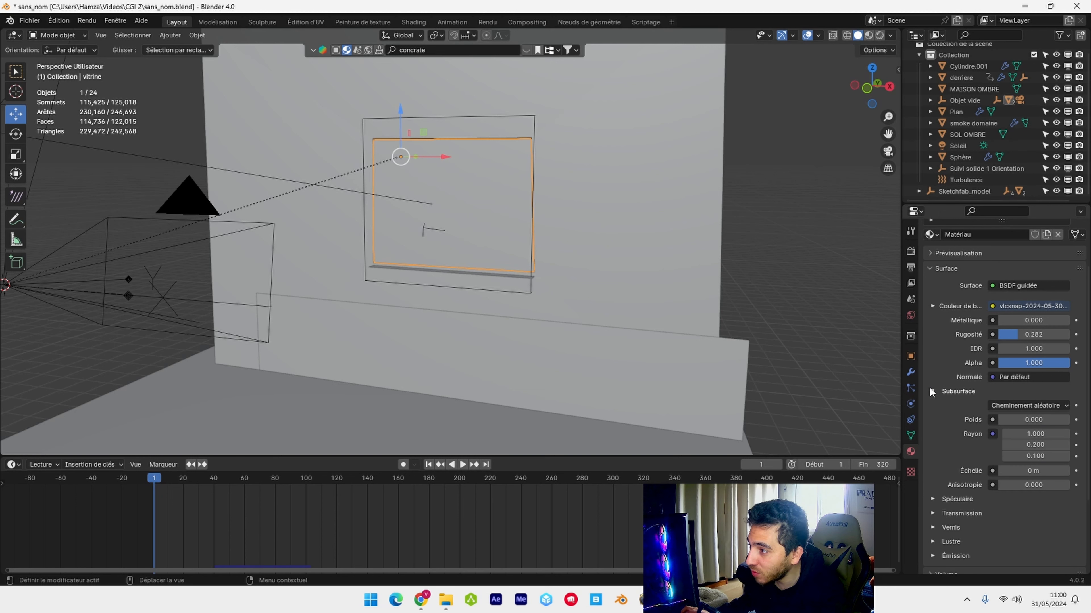
left_click(929, 389)
left_click(929, 406)
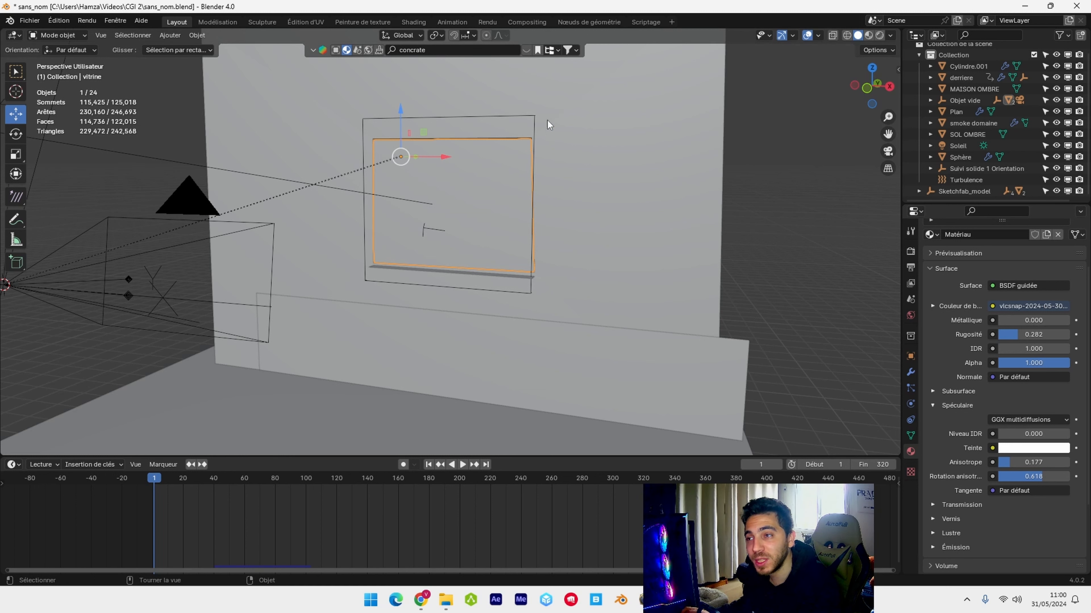
- Run another test render of frame 1 and dismiss it
left_click(88, 23)
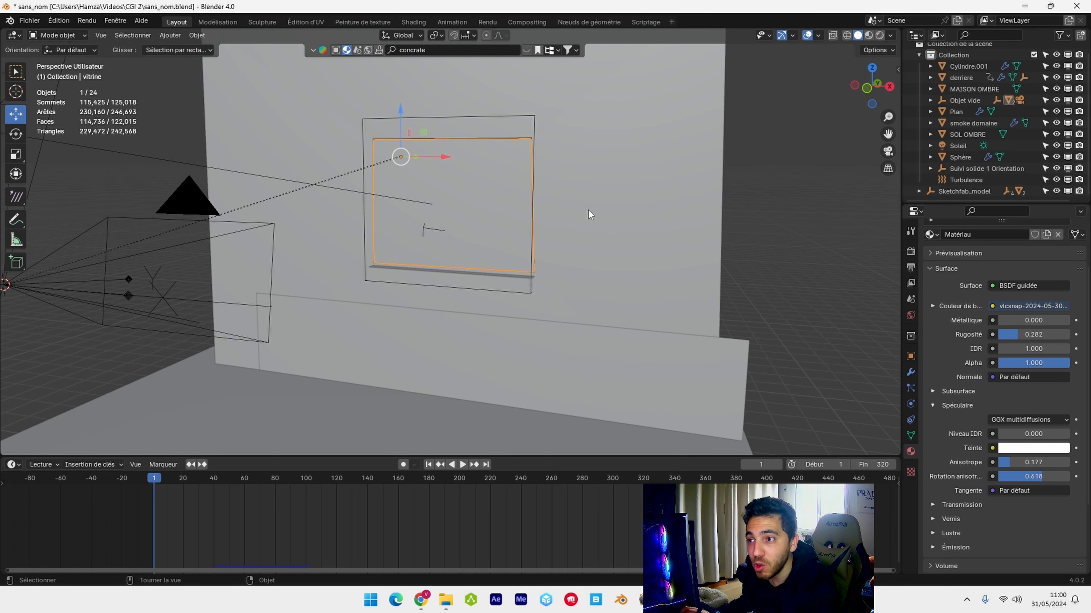
key("F12")
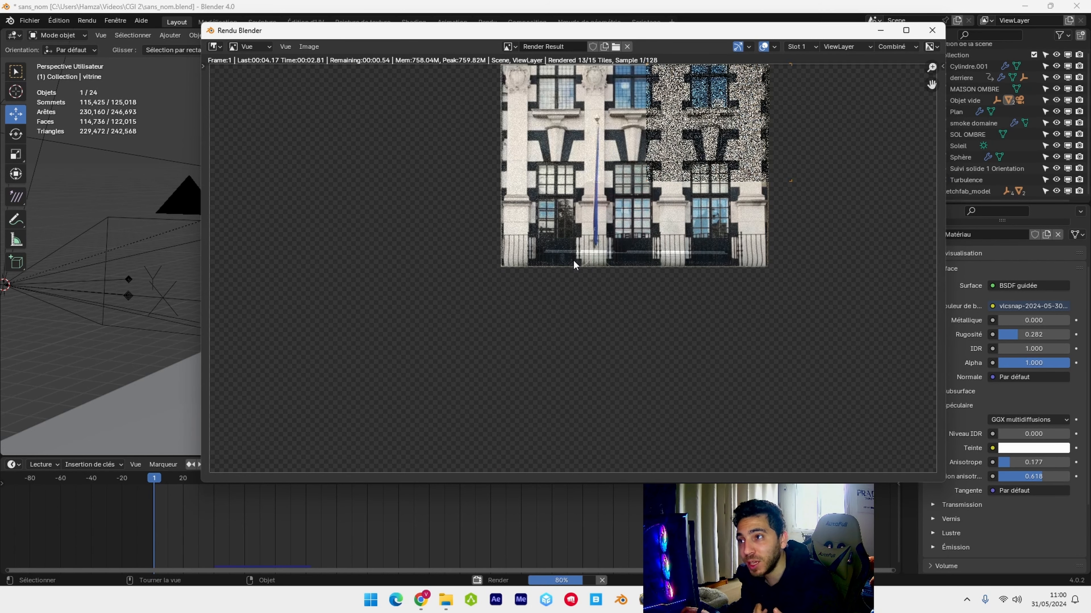
key("Escape")
- Play the animation to frame 138, render that frame as a test still and close the result
key("space")
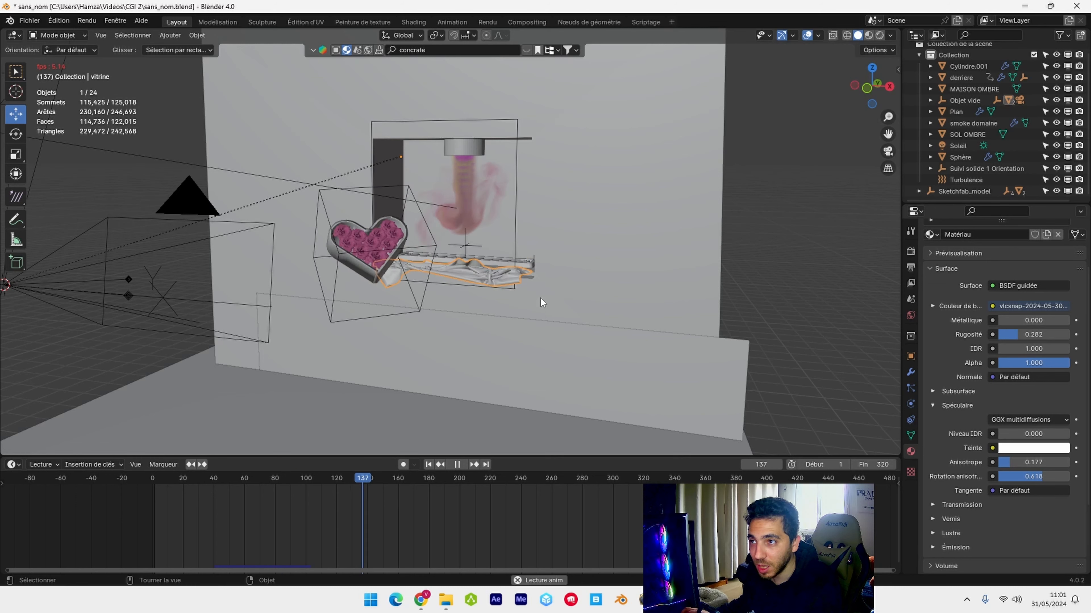
key("space")
key("F12")
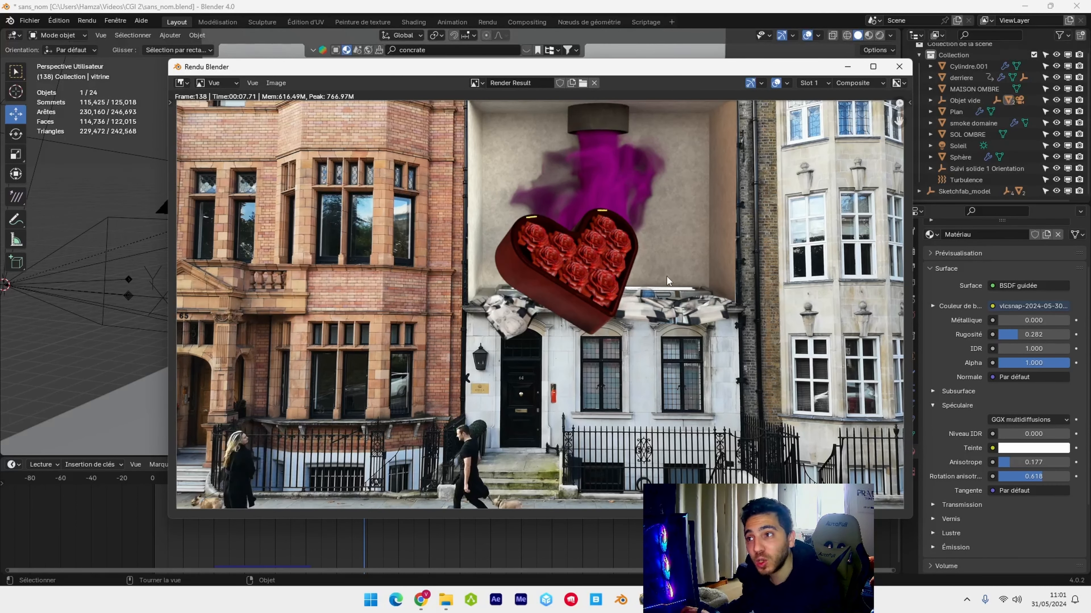
key("Escape")
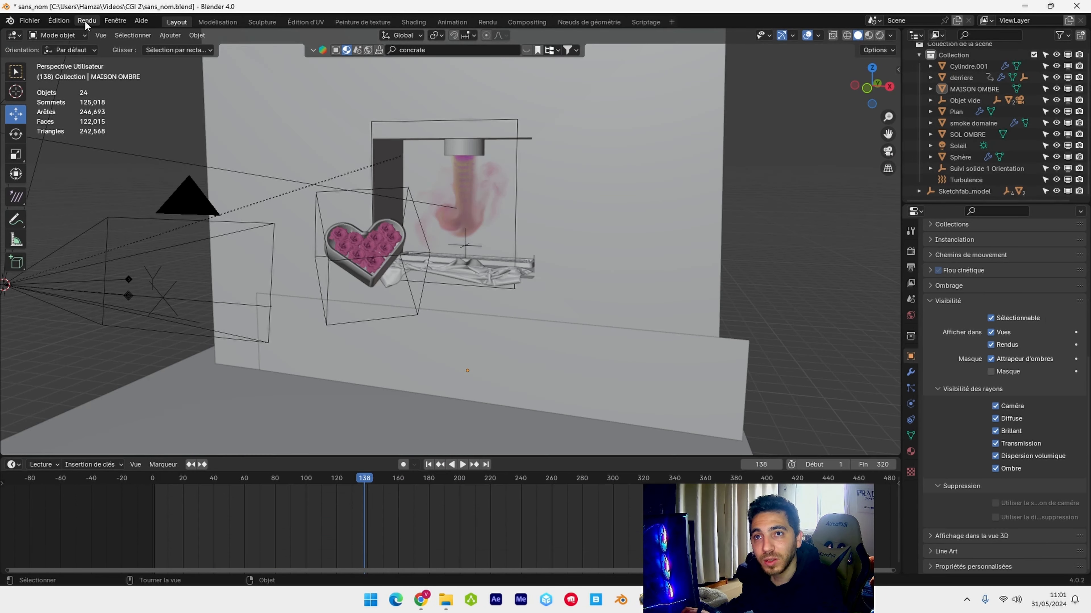
- Start rendering the scene's full animation
left_click(86, 20)
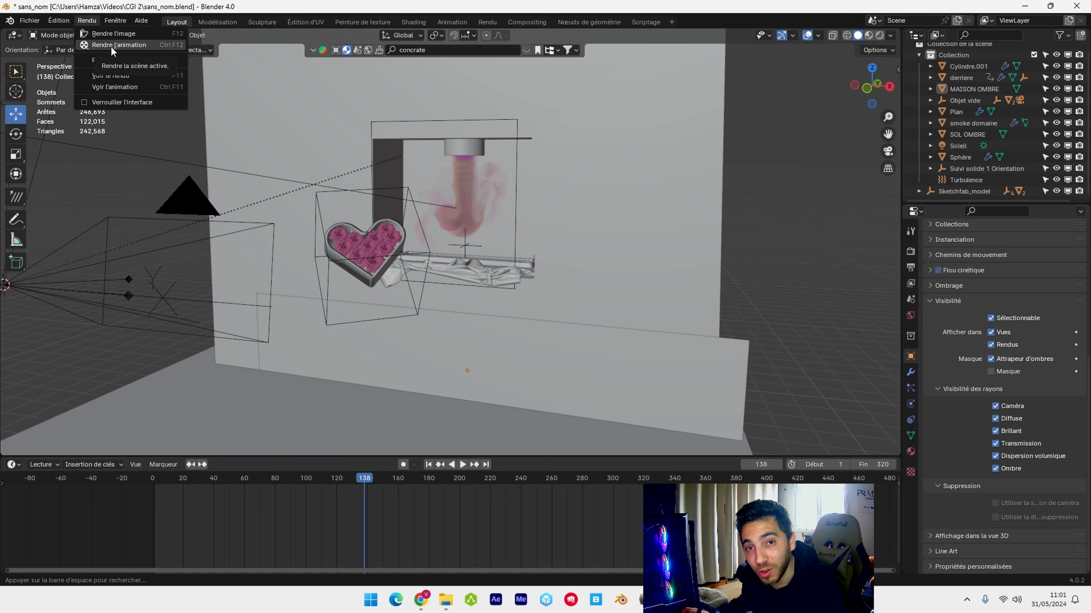